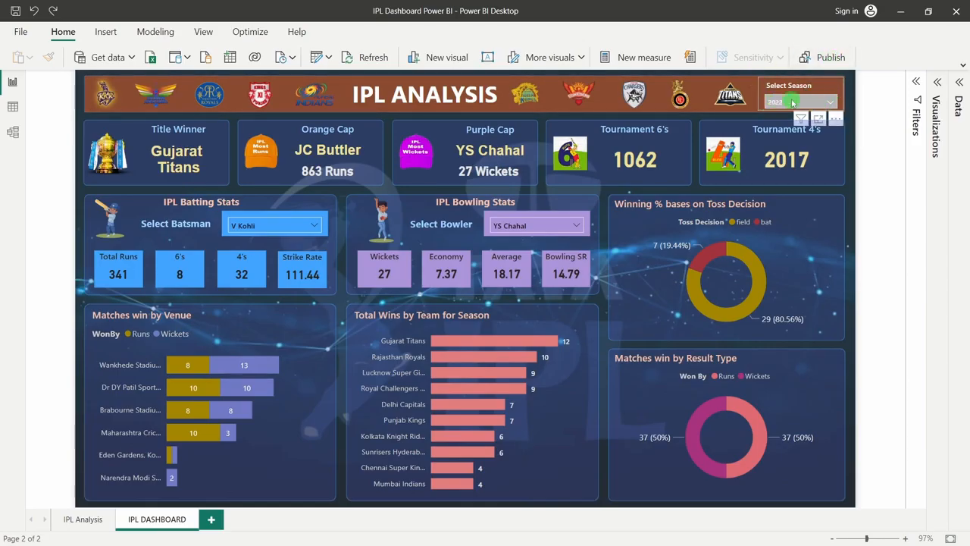
- Clear the 2022 season from the dashboard's season filter and select 2021
{"action": "left_click", "coordinate": [792, 102]}
{"action": "scroll", "coordinate": [774, 211], "scroll_direction": "down", "scroll_amount": 3}
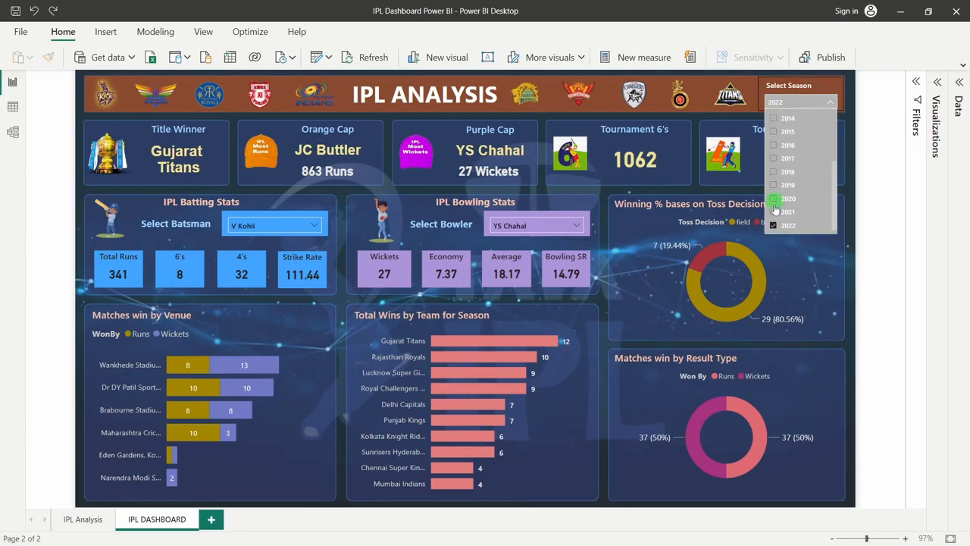
{"action": "left_click", "coordinate": [773, 225]}
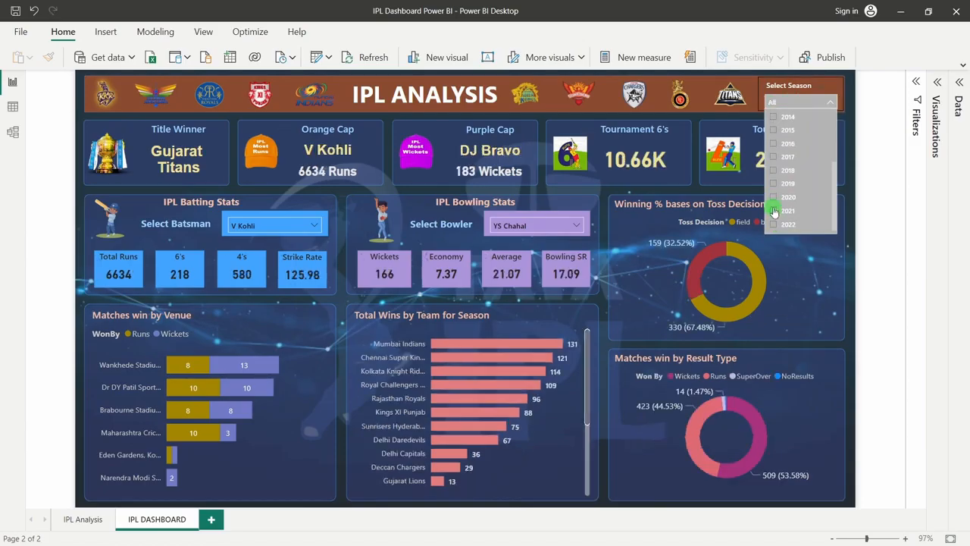
{"action": "left_click", "coordinate": [774, 211]}
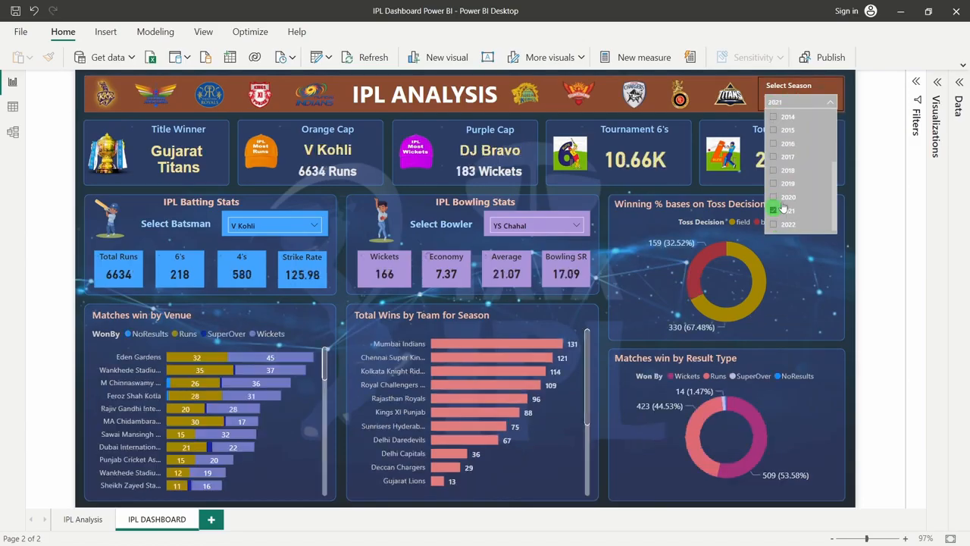
{"action": "left_click", "coordinate": [52, 175]}
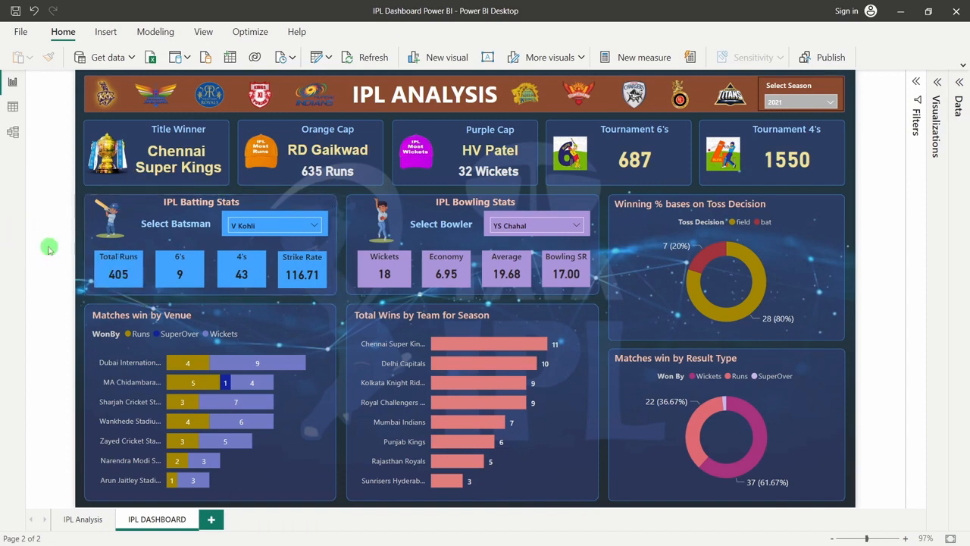
- Search the batsman list for "kohl", clear the search, and close the list
{"action": "left_click", "coordinate": [255, 225]}
{"action": "type", "text": "kohl"}
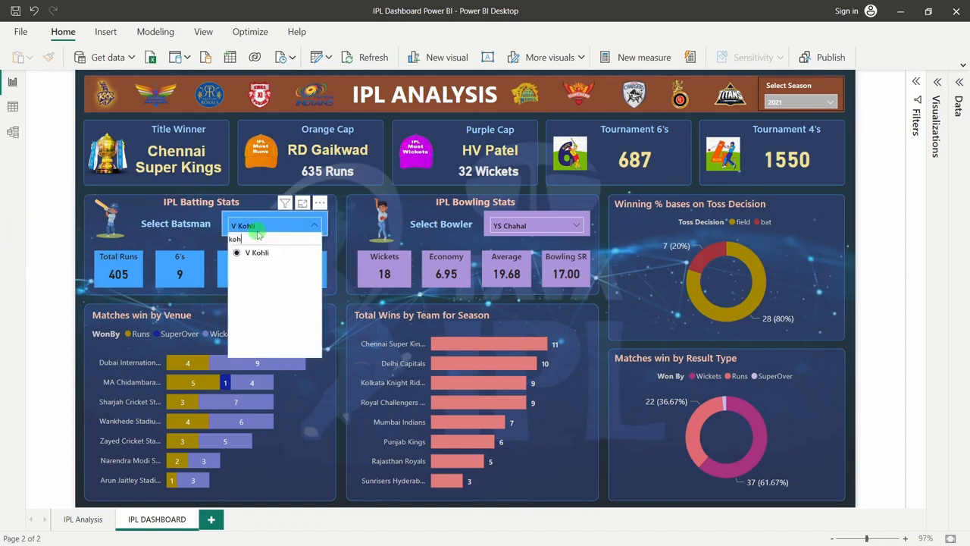
{"action": "key", "text": "BackSpace"}
{"action": "key", "text": "BackSpace"}
{"action": "key", "text": "BackSpace"}
{"action": "key", "text": "BackSpace"}
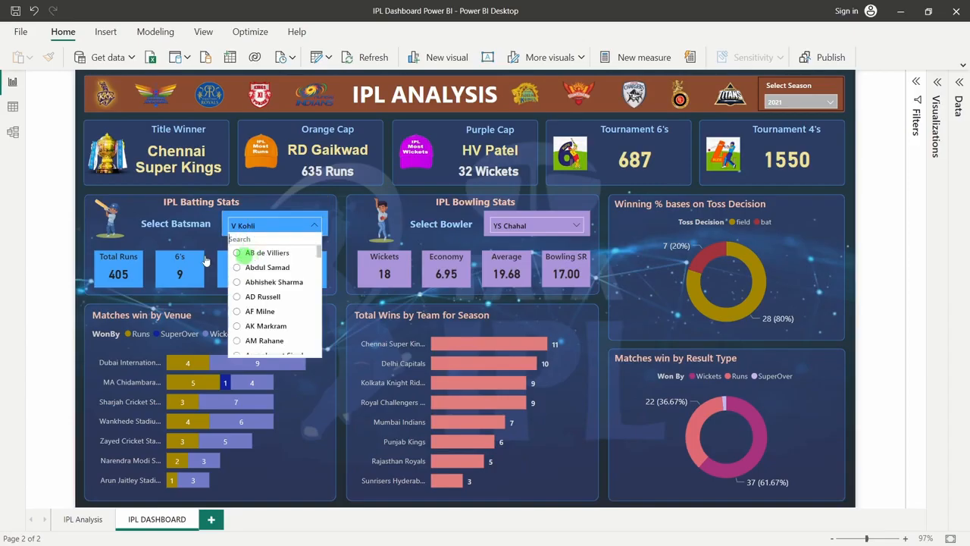
{"action": "left_click", "coordinate": [63, 263]}
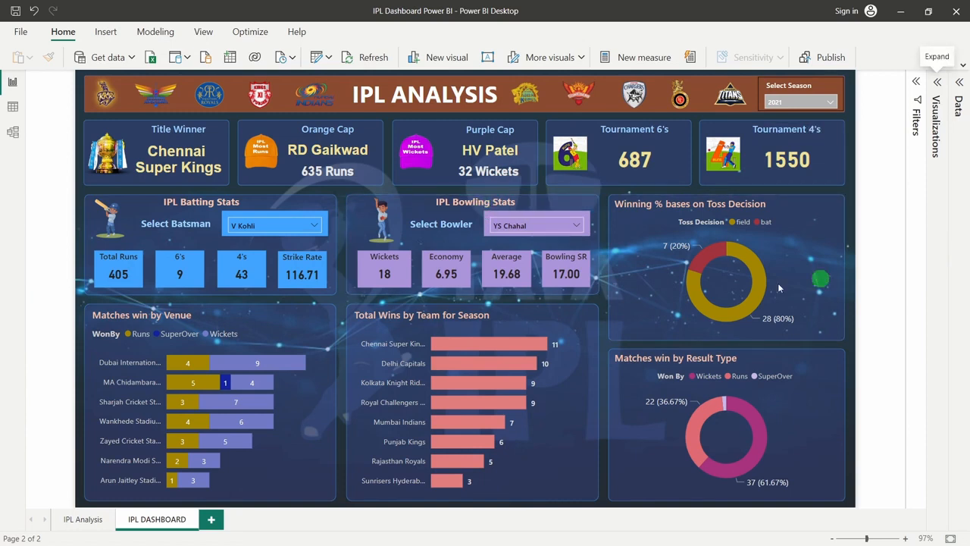
- Search the bowler list for "ch", clear the search, and select B Kumar as the bowler
{"action": "left_click", "coordinate": [574, 224]}
{"action": "left_click", "coordinate": [516, 240]}
{"action": "type", "text": "ch"}
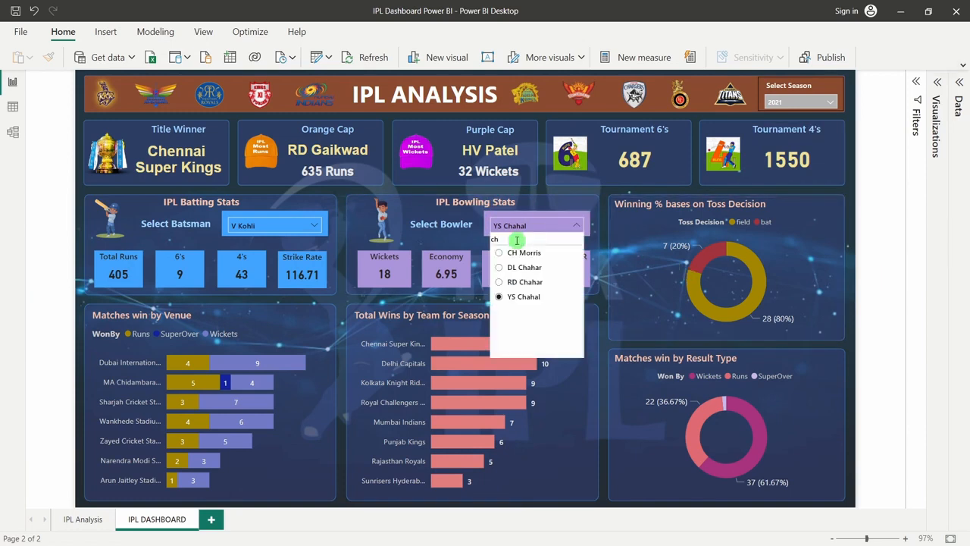
{"action": "key", "text": "BackSpace"}
{"action": "key", "text": "BackSpace"}
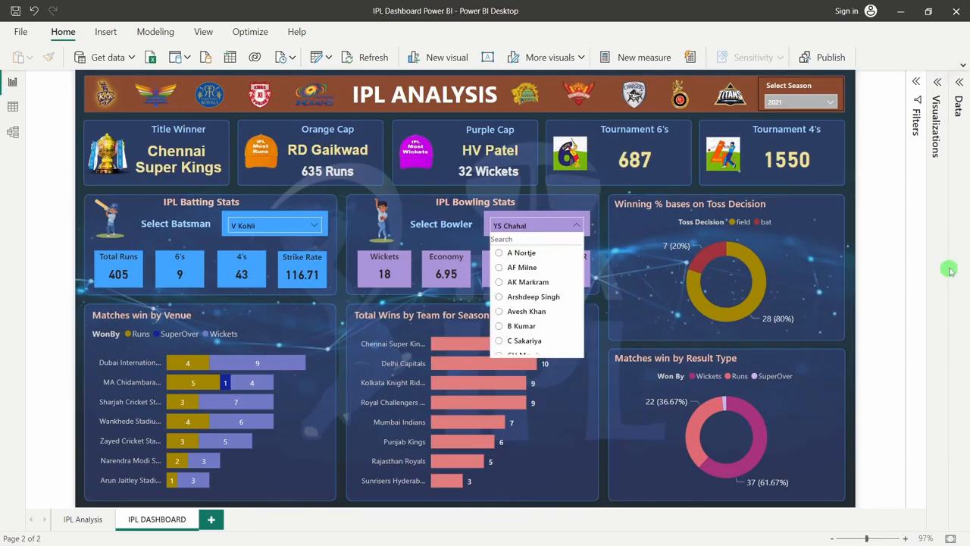
{"action": "left_click", "coordinate": [916, 267]}
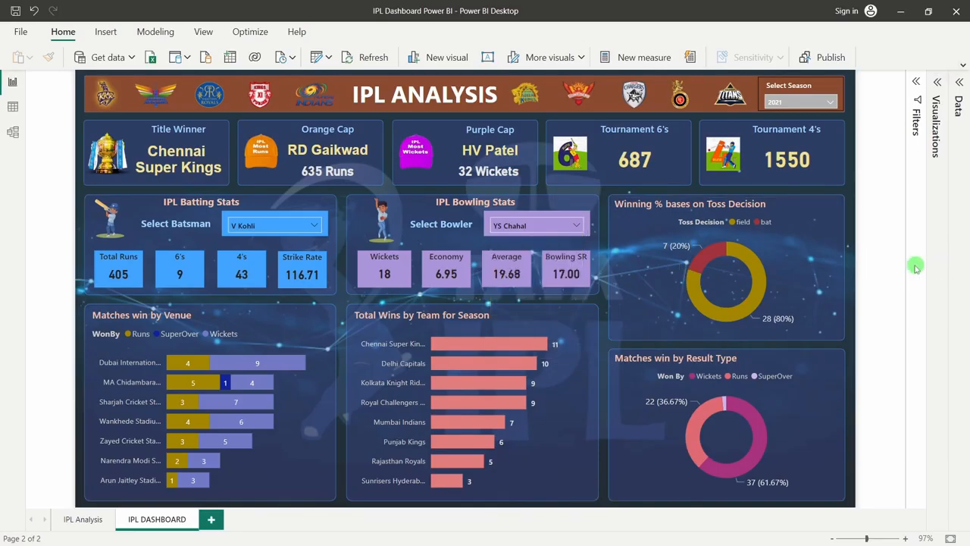
{"action": "left_click", "coordinate": [531, 225]}
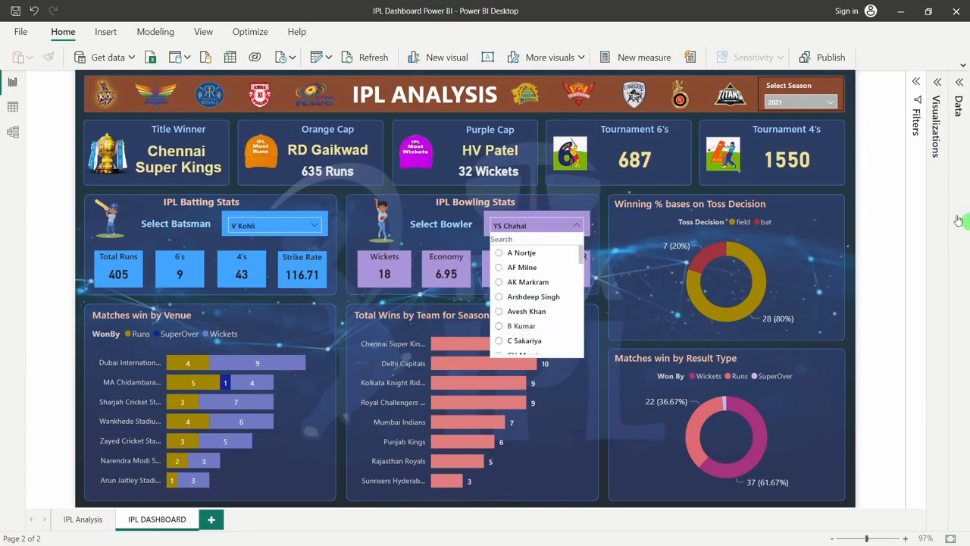
{"action": "left_click", "coordinate": [522, 325]}
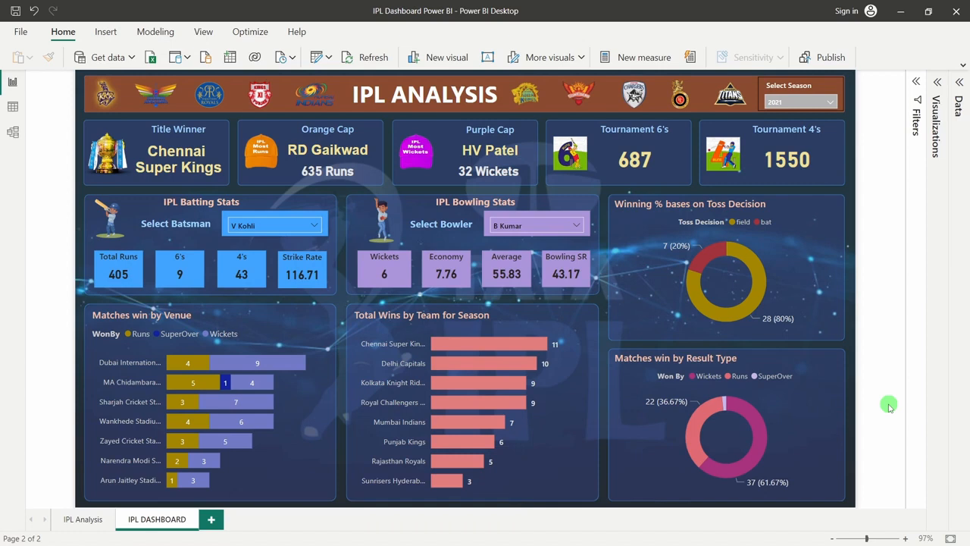
- Switch the dashboard's season filter from 2021 to 2018
{"action": "left_click", "coordinate": [774, 103]}
{"action": "scroll", "coordinate": [784, 182], "scroll_direction": "down", "scroll_amount": 3}
{"action": "left_click", "coordinate": [776, 212]}
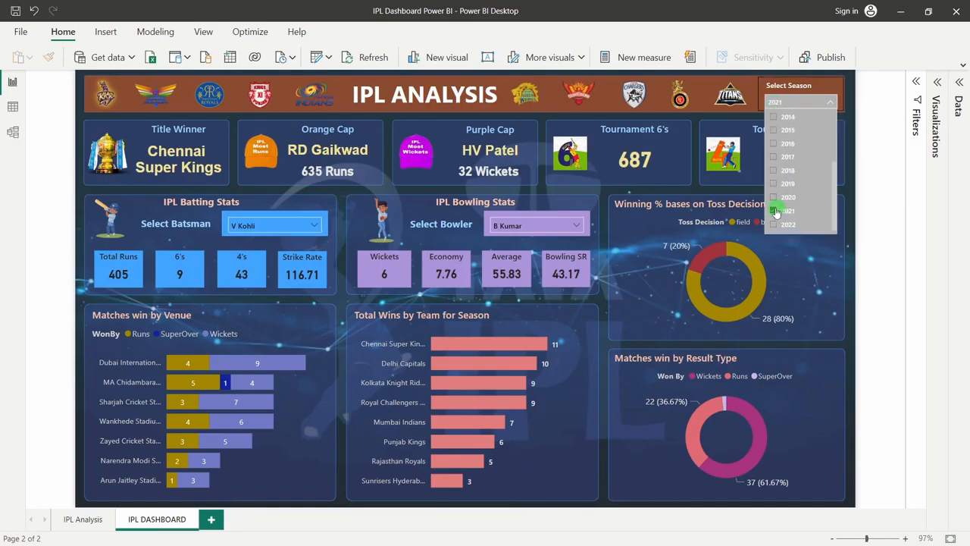
{"action": "left_click", "coordinate": [773, 171]}
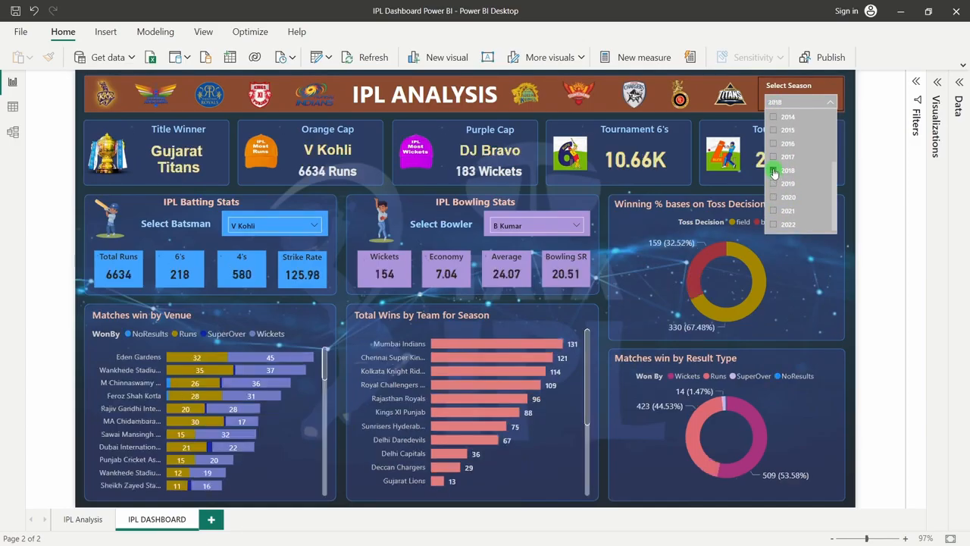
{"action": "scroll", "coordinate": [774, 175], "scroll_direction": "up", "scroll_amount": 2}
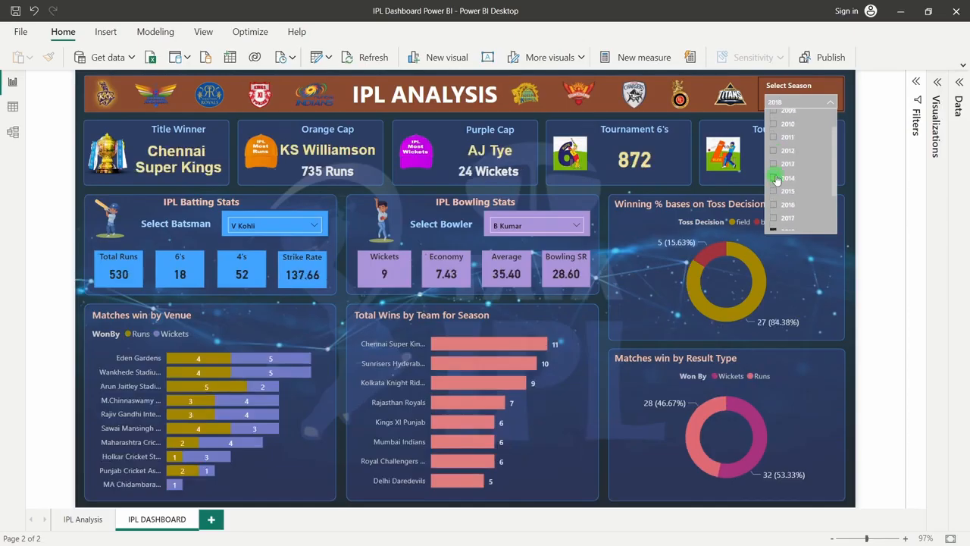
{"action": "scroll", "coordinate": [805, 198], "scroll_direction": "down", "scroll_amount": 2}
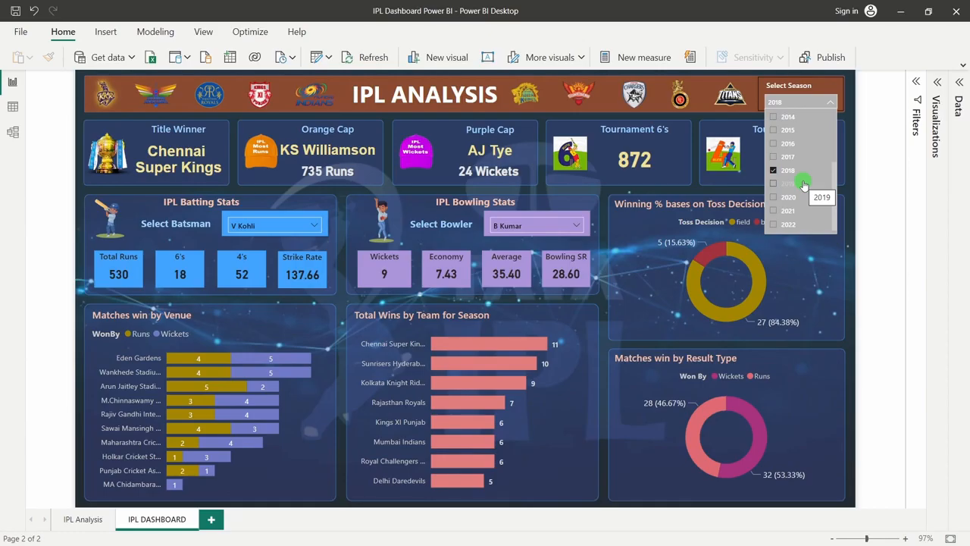
- Include all seasons in the dashboard's season filter
{"action": "scroll", "coordinate": [803, 182], "scroll_direction": "up", "scroll_amount": 3}
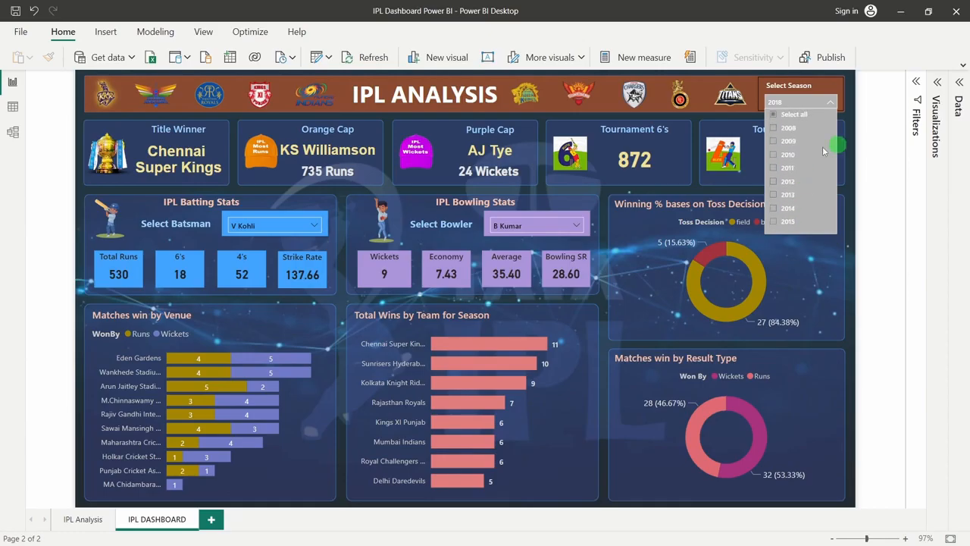
{"action": "left_click", "coordinate": [786, 122]}
{"action": "left_click", "coordinate": [870, 161]}
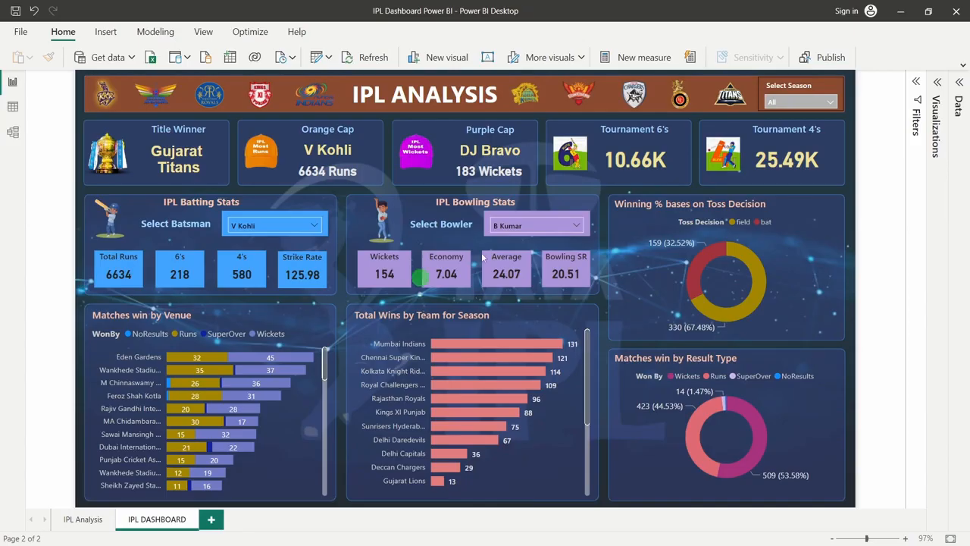
- Select AB de Villiers as the batsman and A Mishra as the bowler
{"action": "left_click", "coordinate": [273, 226]}
{"action": "scroll", "coordinate": [279, 301], "scroll_direction": "down", "scroll_amount": 8}
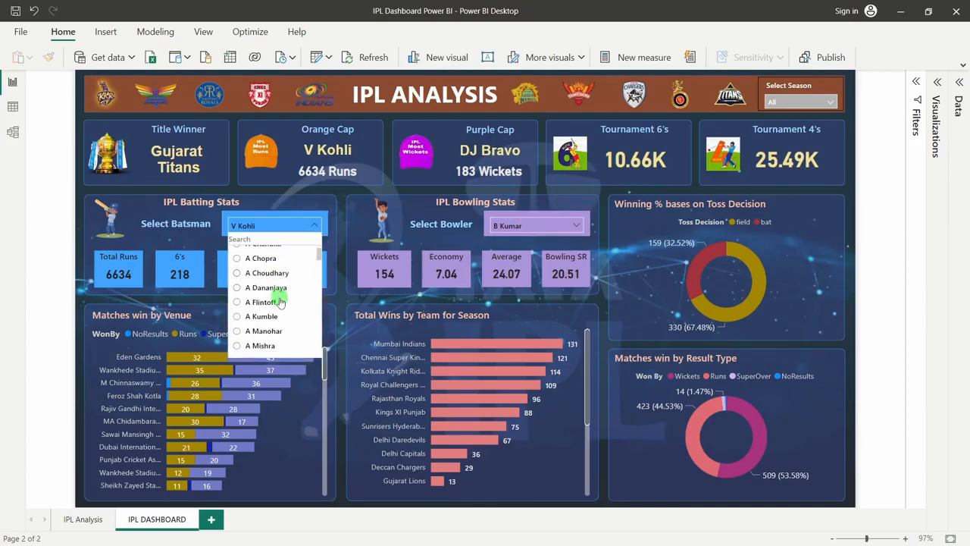
{"action": "scroll", "coordinate": [280, 304], "scroll_direction": "down", "scroll_amount": 7}
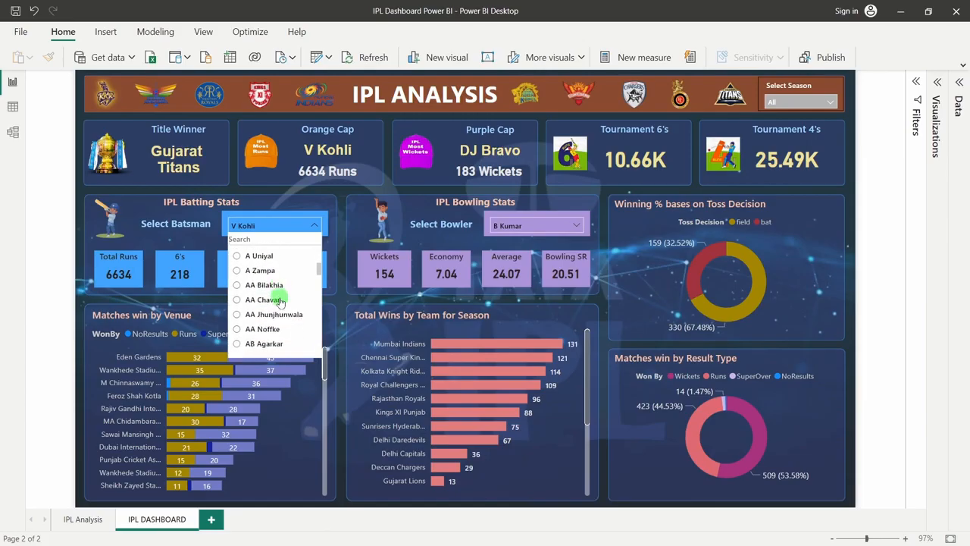
{"action": "left_click", "coordinate": [271, 324]}
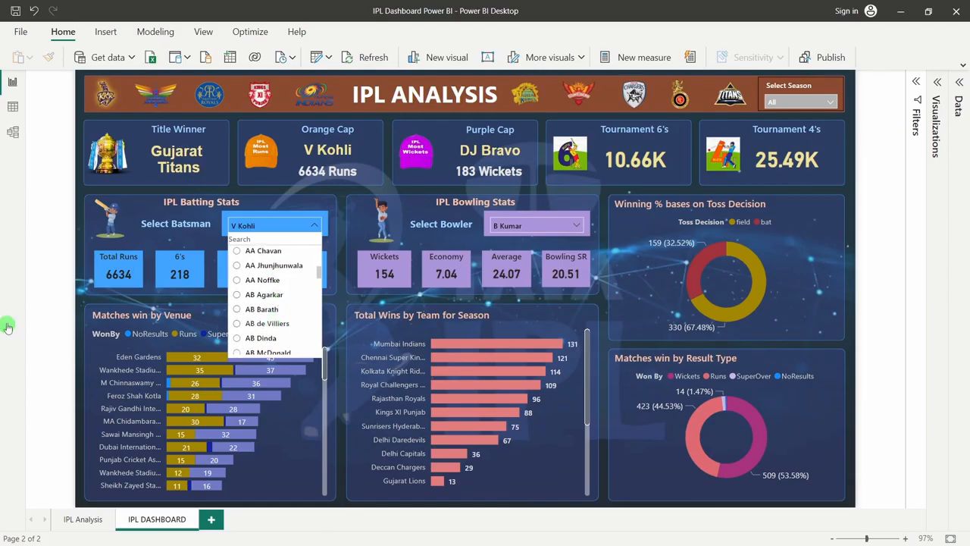
{"action": "left_click", "coordinate": [9, 319]}
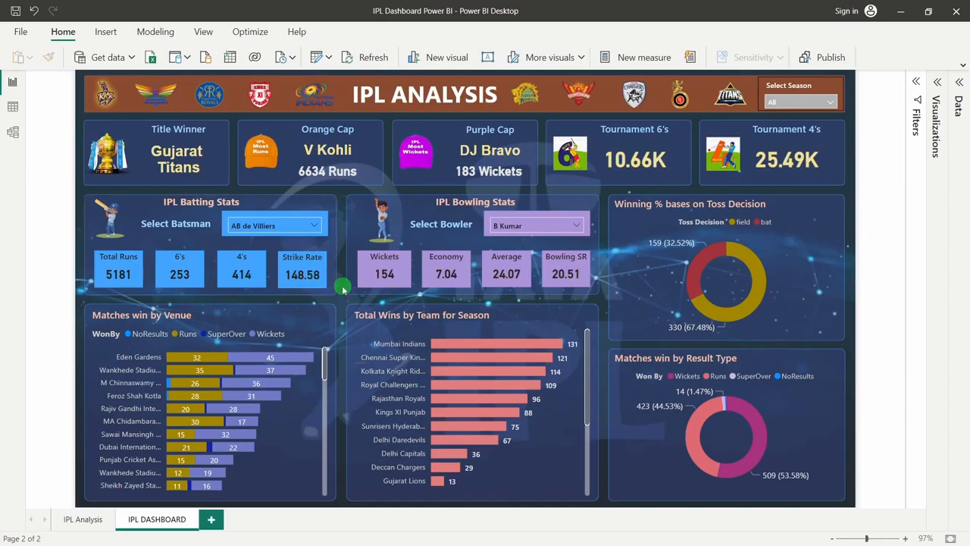
{"action": "left_click", "coordinate": [575, 225]}
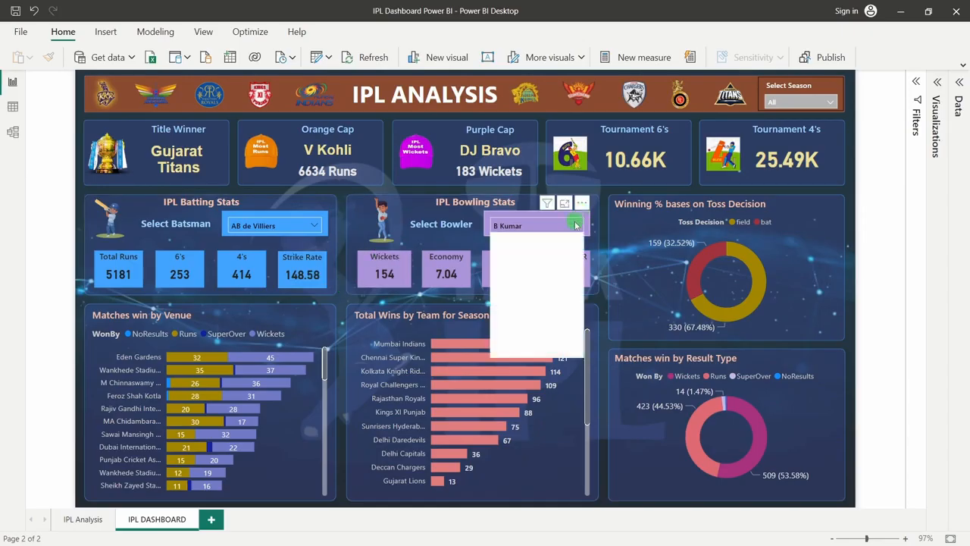
{"action": "scroll", "coordinate": [549, 316], "scroll_direction": "down", "scroll_amount": 1}
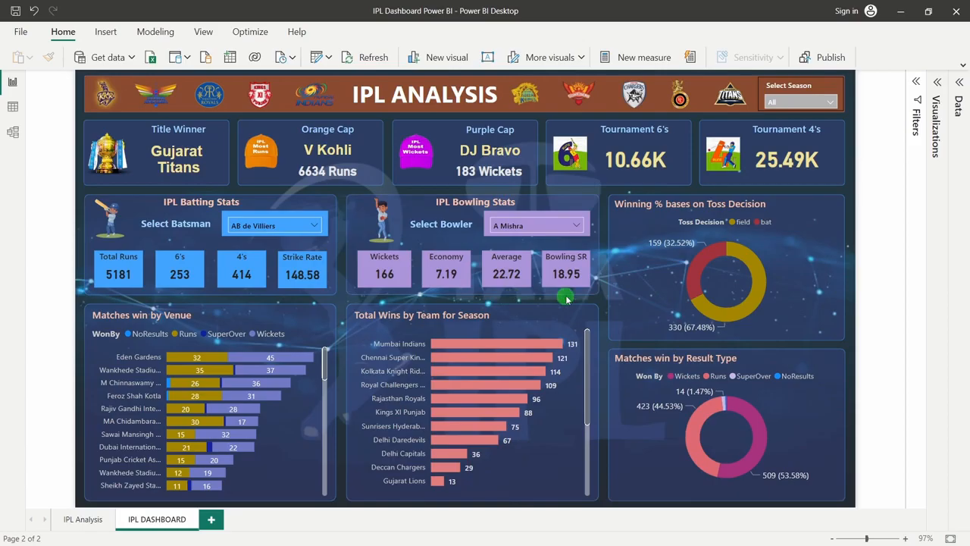
- Clear the all-seasons selection and filter the dashboard to the 2009 season
{"action": "left_click", "coordinate": [822, 106]}
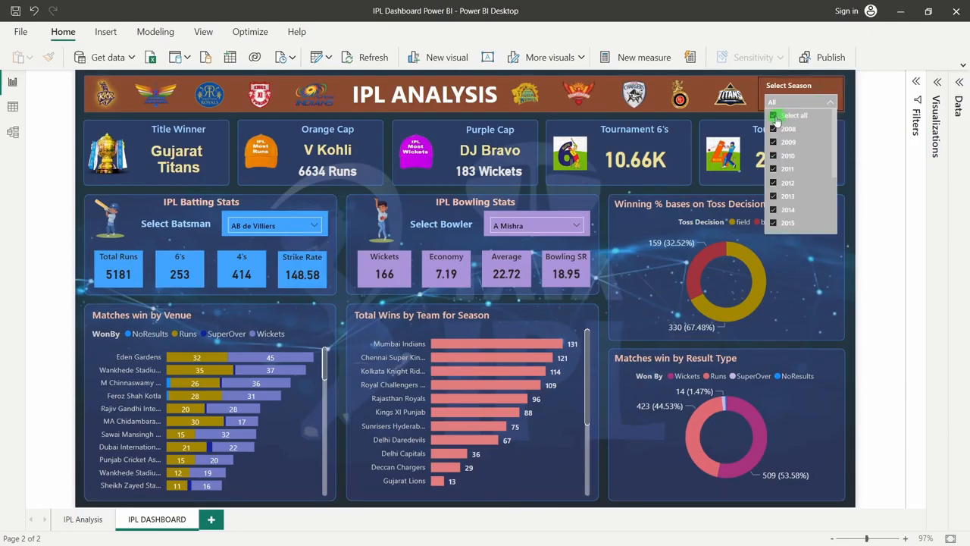
{"action": "left_click", "coordinate": [774, 142]}
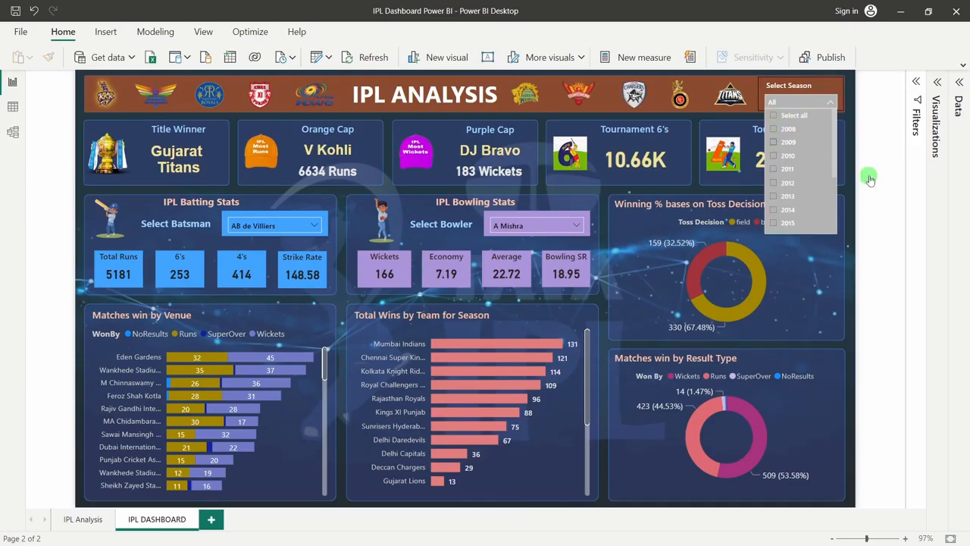
{"action": "left_click", "coordinate": [870, 180]}
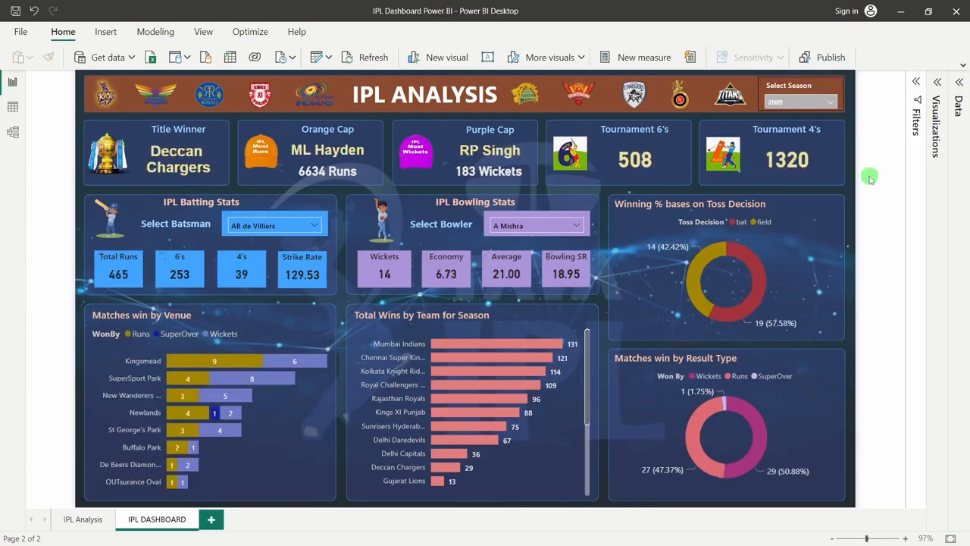
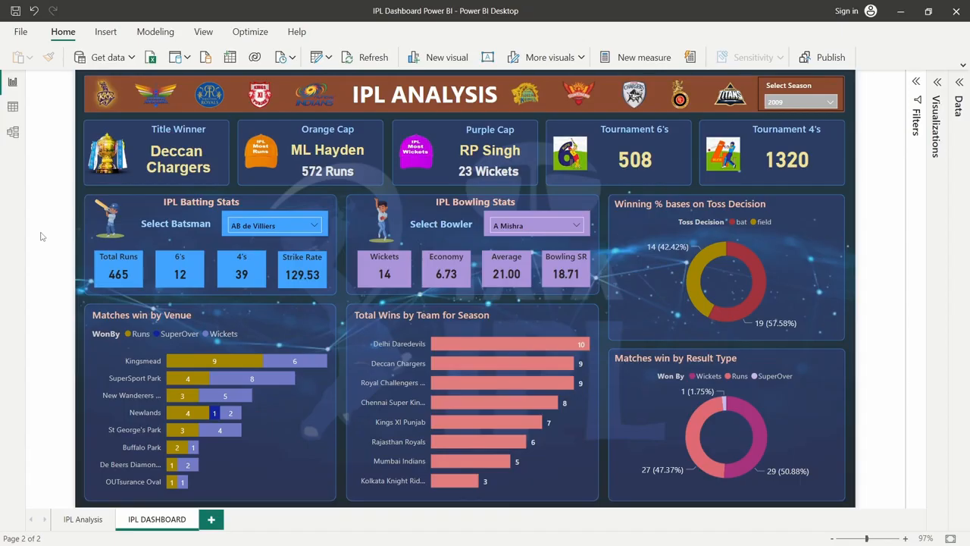
- Switch to the ipl_matches_2008_2022.csv file in Excel and look over its column headers
{"action": "key", "text": "alt+Tab"}
{"action": "left_click", "coordinate": [429, 277]}
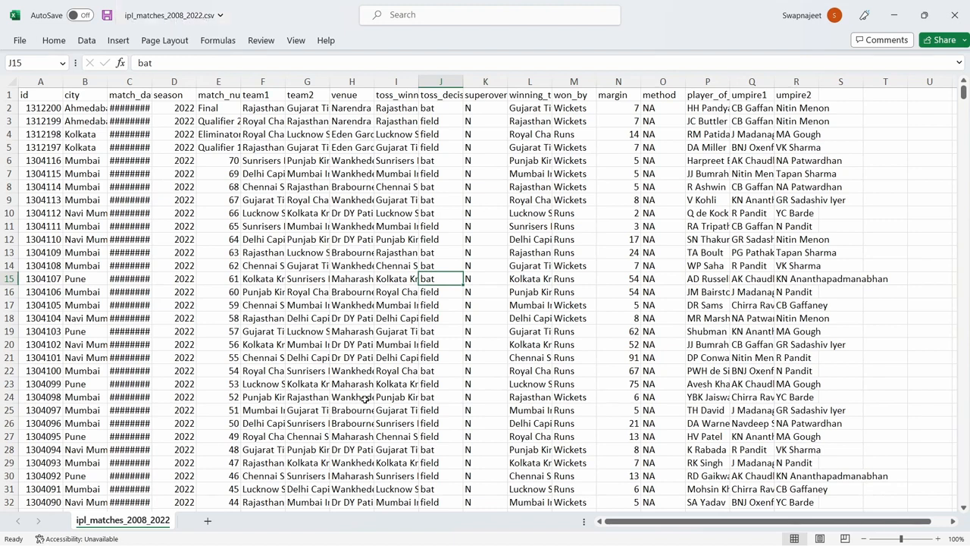
{"action": "left_click", "coordinate": [381, 317]}
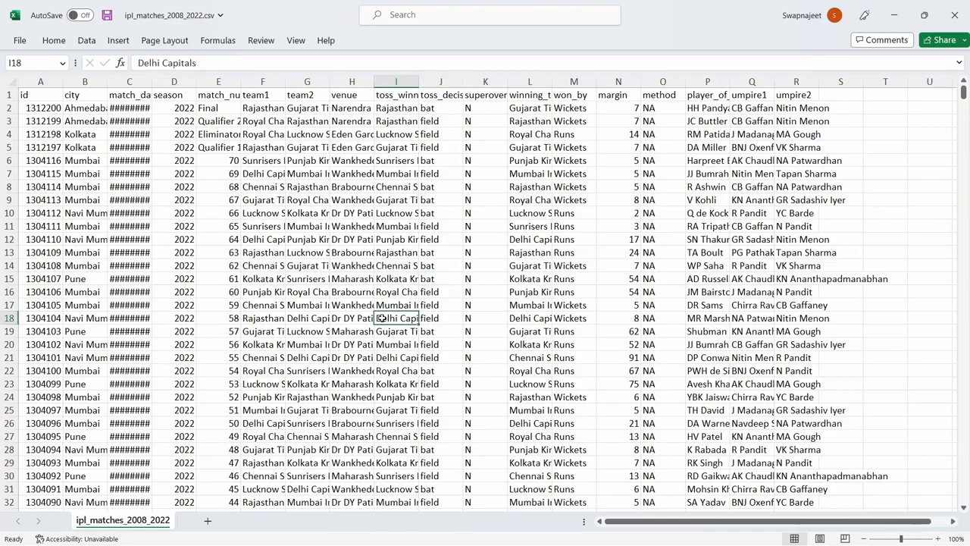
{"action": "left_click", "coordinate": [45, 95]}
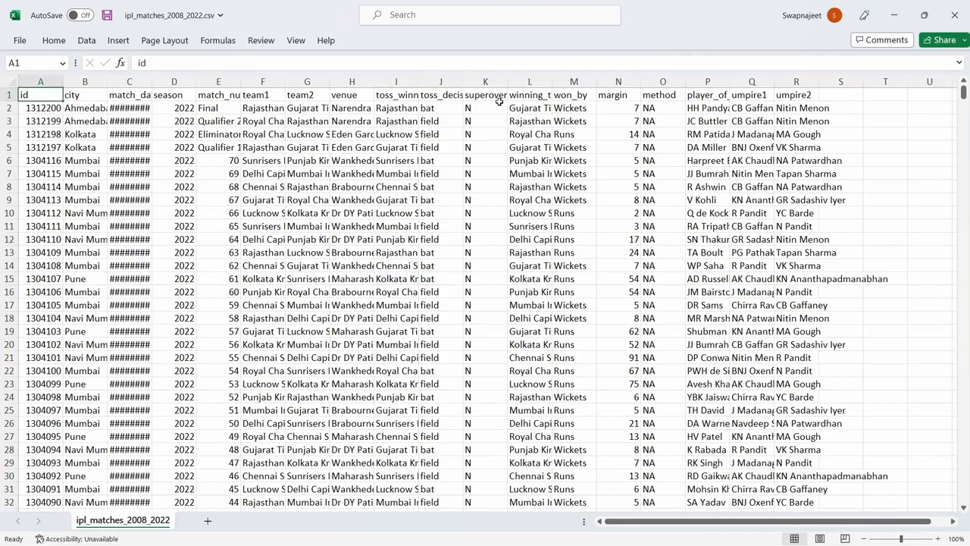
{"action": "left_click", "coordinate": [642, 171]}
- Examine the id column's header and the match ids listed under it
{"action": "left_click", "coordinate": [44, 97]}
{"action": "left_click", "coordinate": [43, 222]}
{"action": "left_click_drag", "start_coordinate": [44, 113], "coordinate": [69, 358]}
{"action": "left_click", "coordinate": [50, 186]}
{"action": "left_click_drag", "start_coordinate": [46, 107], "coordinate": [49, 357]}
{"action": "left_click", "coordinate": [149, 226]}
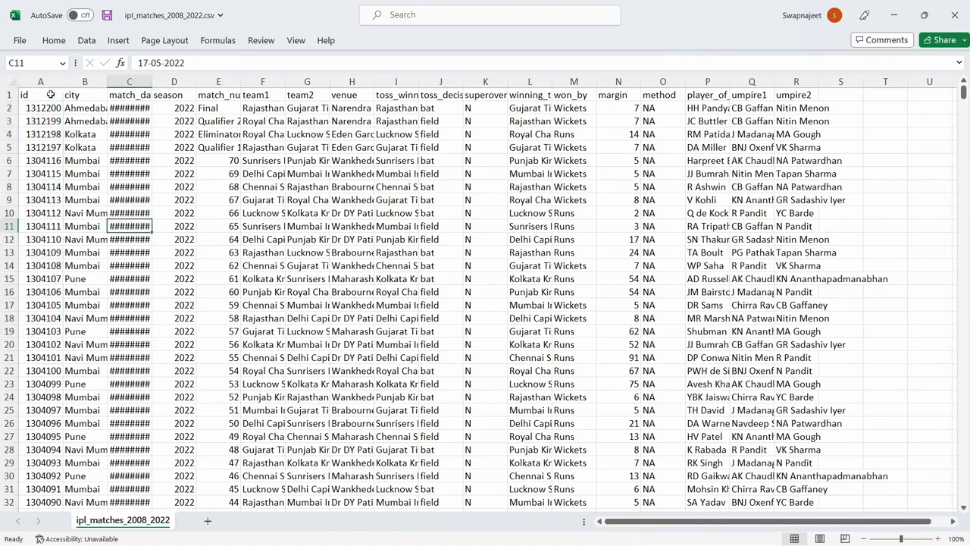
{"action": "left_click", "coordinate": [47, 157]}
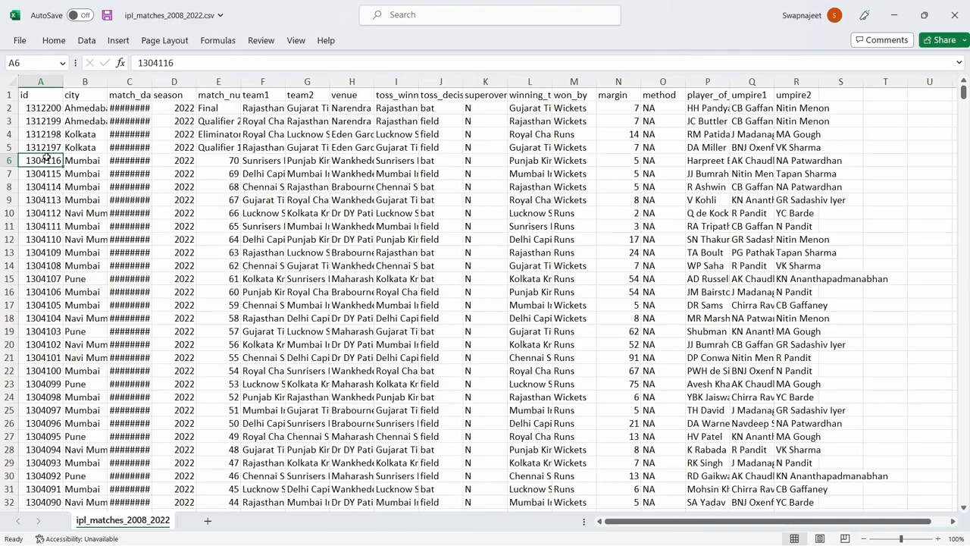
- Widen the match_date column until its dates are readable, checking the neighbouring city and season headers
{"action": "left_click", "coordinate": [74, 96]}
{"action": "left_click_drag", "start_coordinate": [150, 82], "coordinate": [159, 97]}
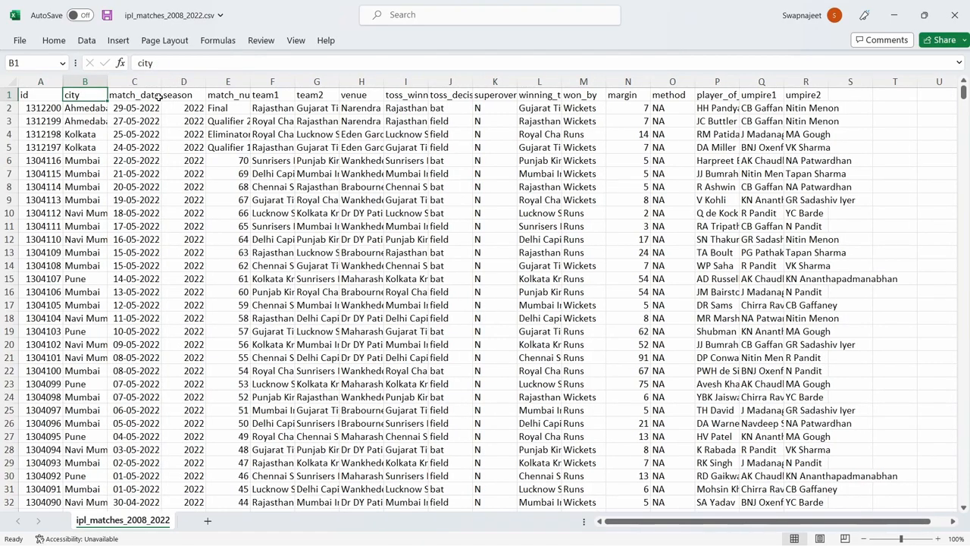
{"action": "left_click", "coordinate": [184, 96]}
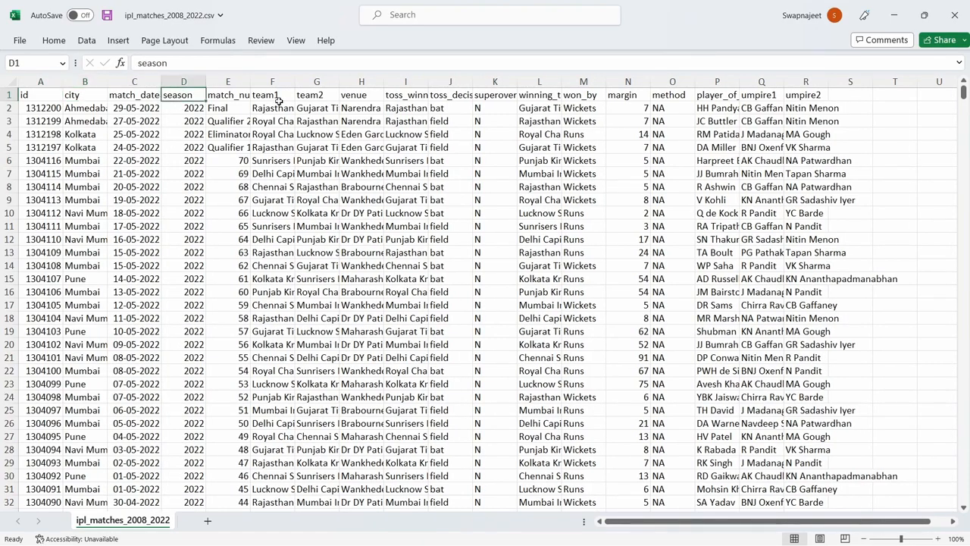
- Widen the match number column until its stage names are readable, and look over the team1 and team2 entries
{"action": "left_click", "coordinate": [219, 96]}
{"action": "left_click_drag", "start_coordinate": [250, 81], "coordinate": [261, 82]}
{"action": "left_click", "coordinate": [311, 96]}
{"action": "left_click", "coordinate": [281, 184]}
{"action": "left_click", "coordinate": [319, 189]}
{"action": "left_click", "coordinate": [293, 123]}
{"action": "left_click", "coordinate": [328, 125]}
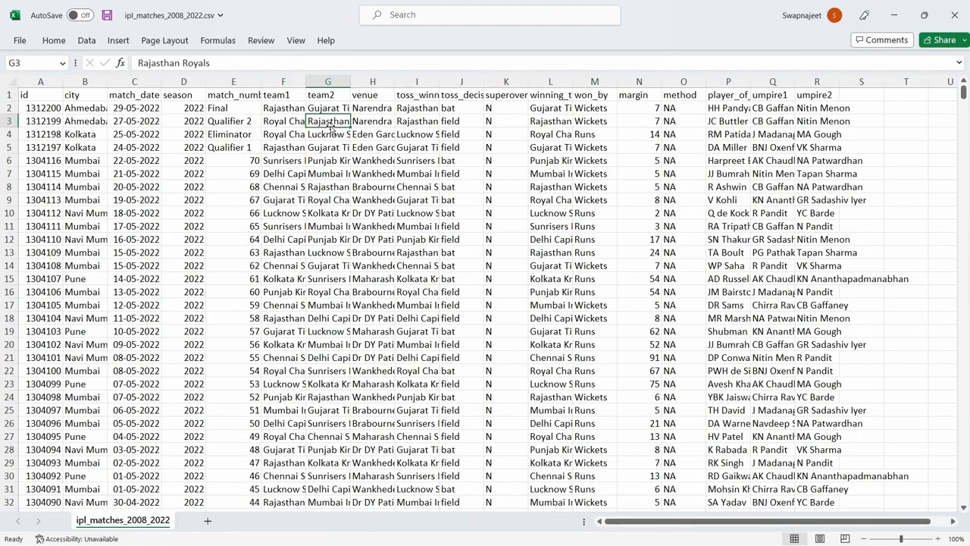
- Review the venue, toss, winning team, margin and player-of-the-match columns of the matches data
{"action": "left_click", "coordinate": [379, 95]}
{"action": "left_click", "coordinate": [384, 135]}
{"action": "left_click", "coordinate": [421, 97]}
{"action": "left_click", "coordinate": [460, 98]}
{"action": "left_click", "coordinate": [543, 109]}
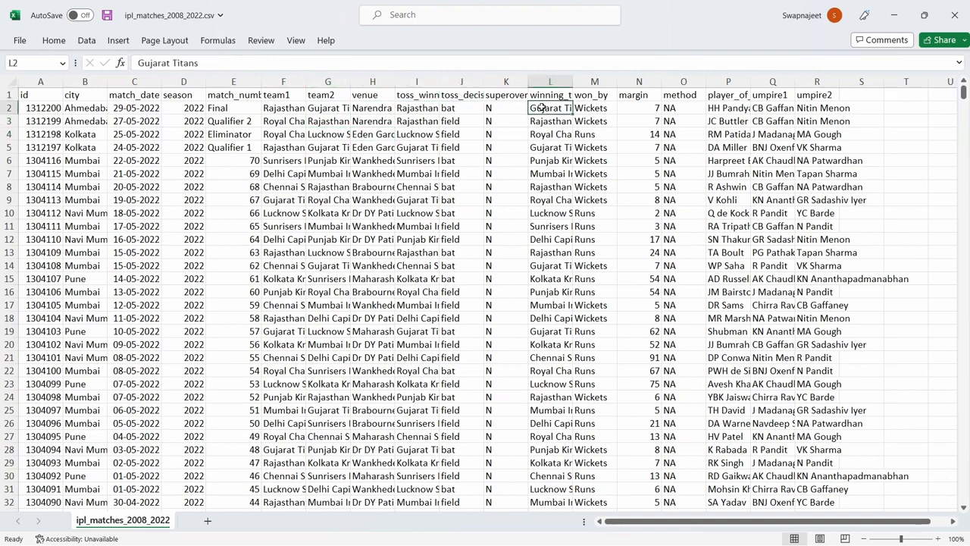
{"action": "left_click", "coordinate": [621, 172]}
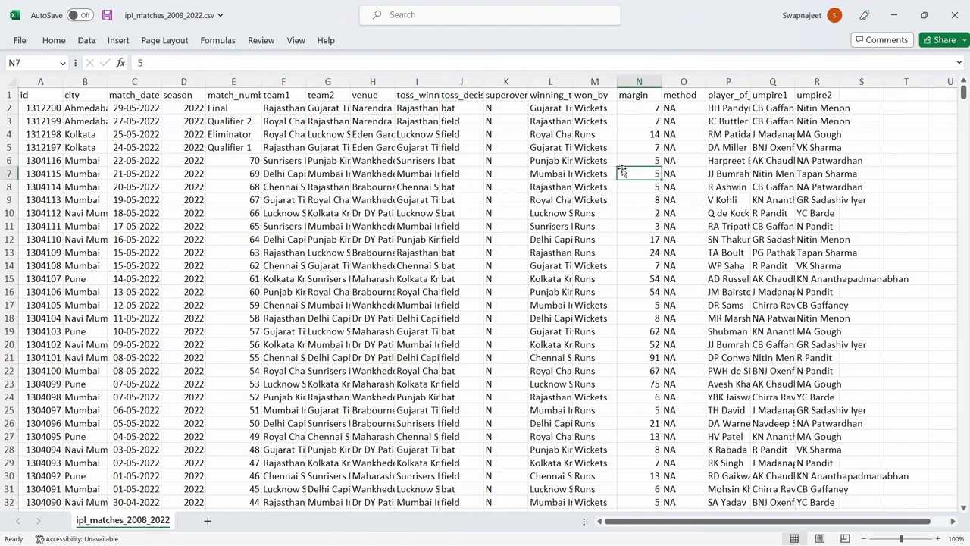
{"action": "left_click", "coordinate": [731, 123]}
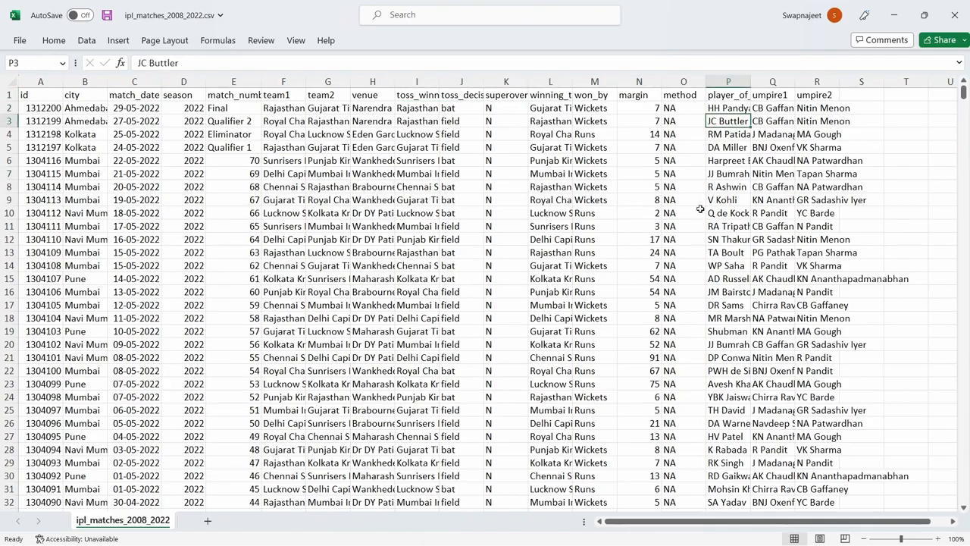
- Switch to the IPL_Ball_by_Ball_2008_2022.csv workbook and look over its delivery records
{"action": "mouse_move", "coordinate": [582, 530]}
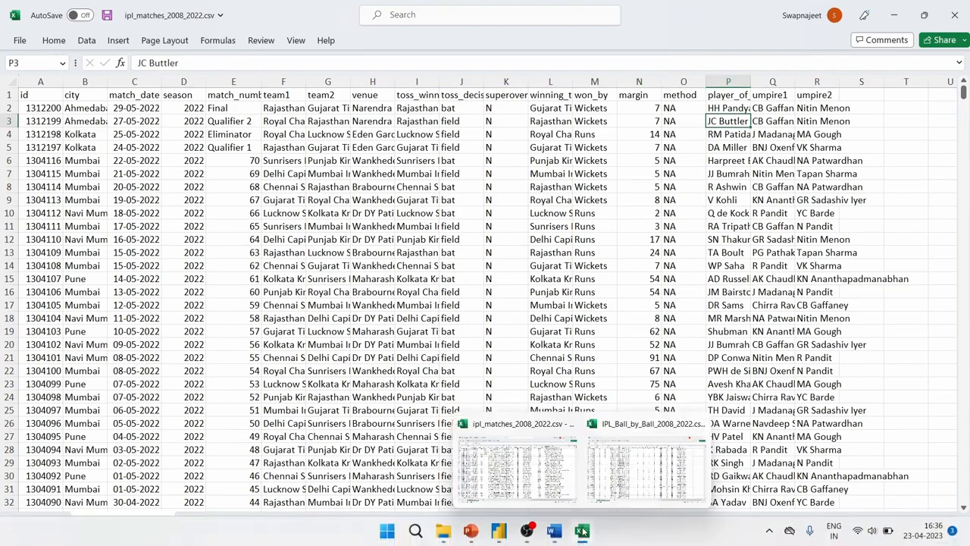
{"action": "left_click", "coordinate": [613, 474]}
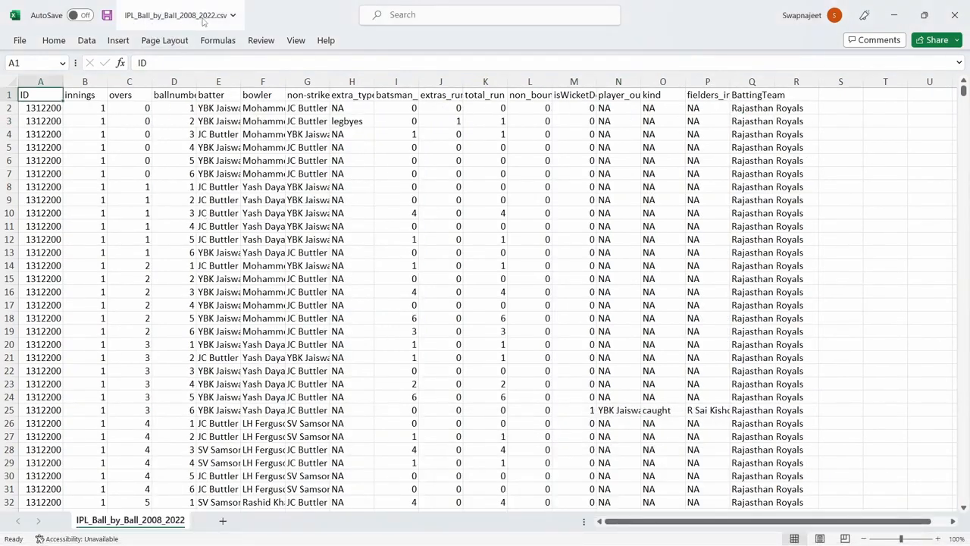
{"action": "left_click", "coordinate": [279, 268]}
{"action": "left_click", "coordinate": [261, 226]}
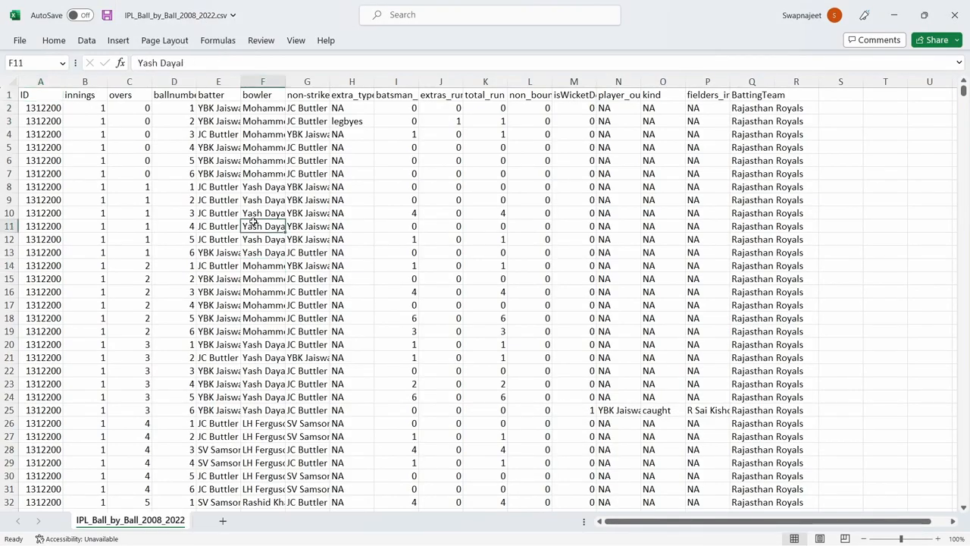
- Examine the repeated match ids in the first rows of the ID column
{"action": "left_click", "coordinate": [56, 108]}
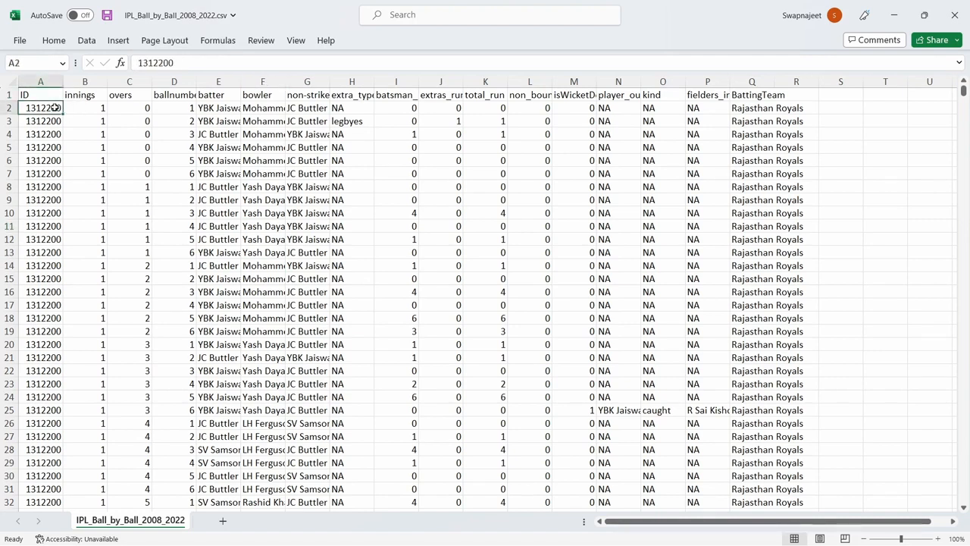
{"action": "left_click_drag", "start_coordinate": [56, 108], "coordinate": [59, 239]}
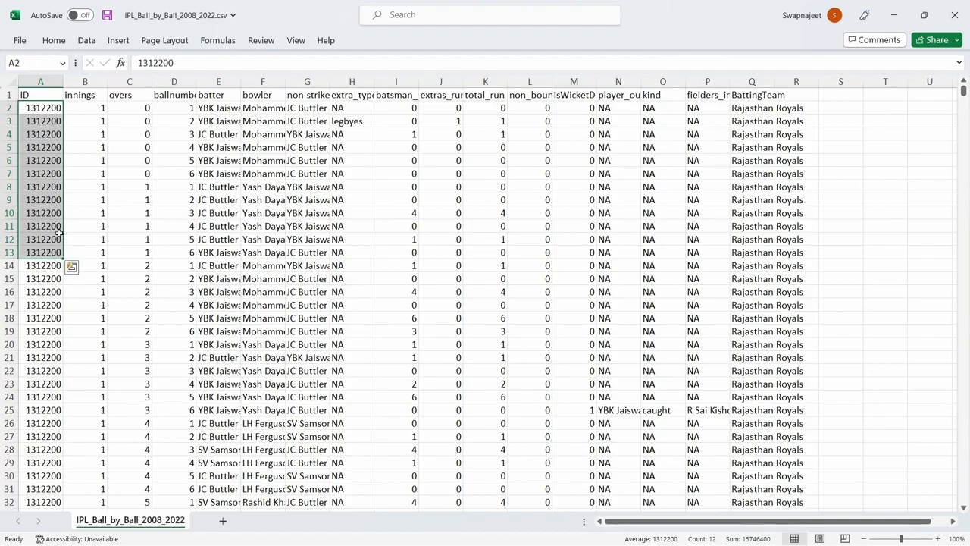
{"action": "left_click", "coordinate": [52, 168]}
{"action": "left_click_drag", "start_coordinate": [50, 113], "coordinate": [59, 241]}
{"action": "left_click", "coordinate": [44, 230]}
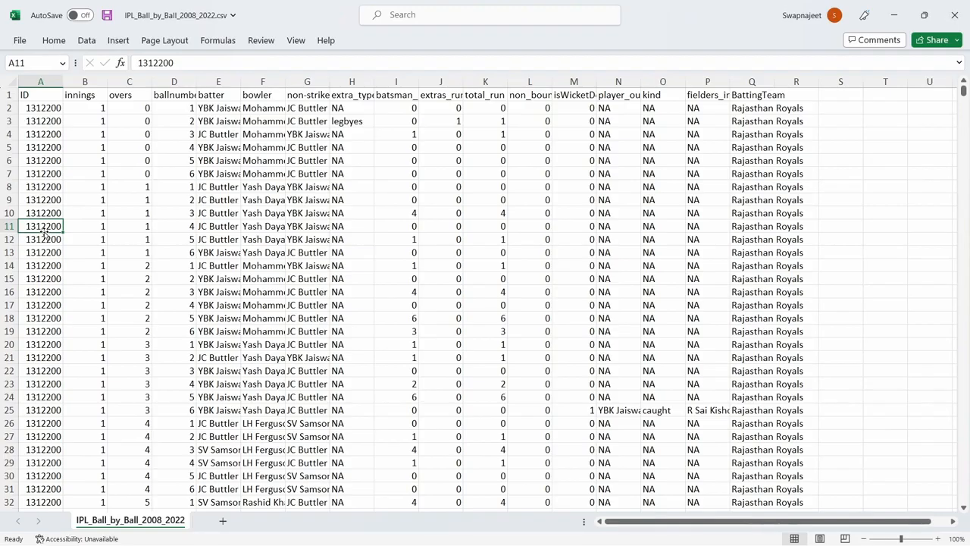
- Compare the match ids with the innings and overs values in the first ball-by-ball rows
{"action": "left_click", "coordinate": [133, 200]}
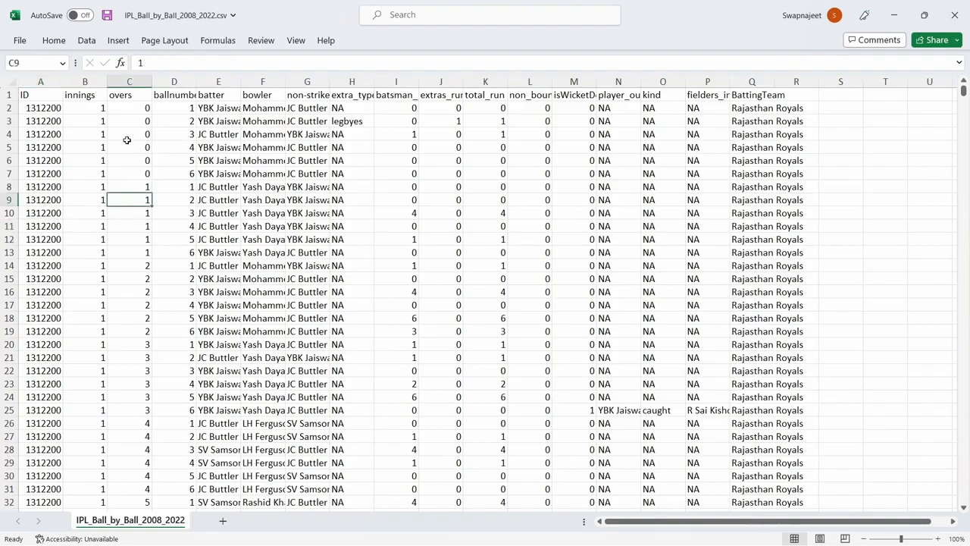
{"action": "left_click_drag", "start_coordinate": [43, 108], "coordinate": [99, 225]}
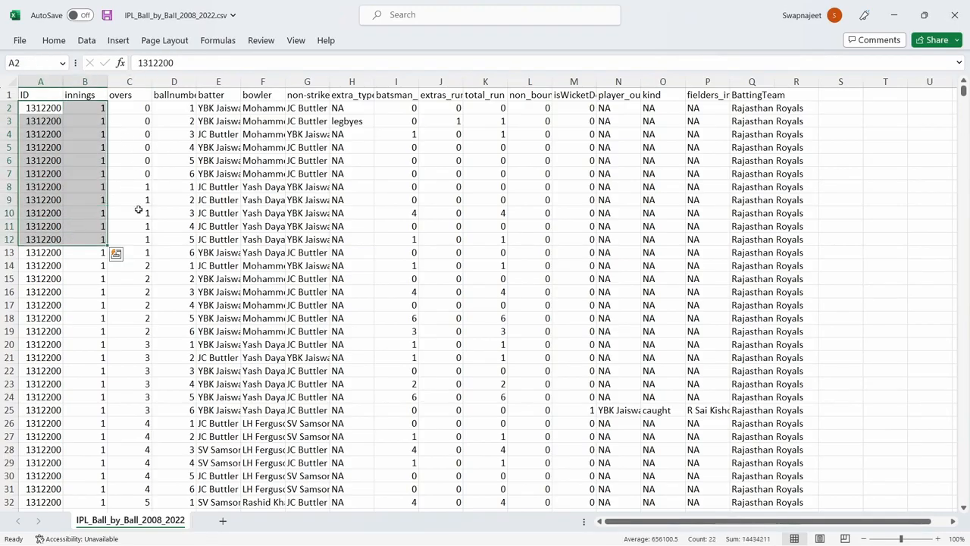
{"action": "left_click", "coordinate": [130, 213]}
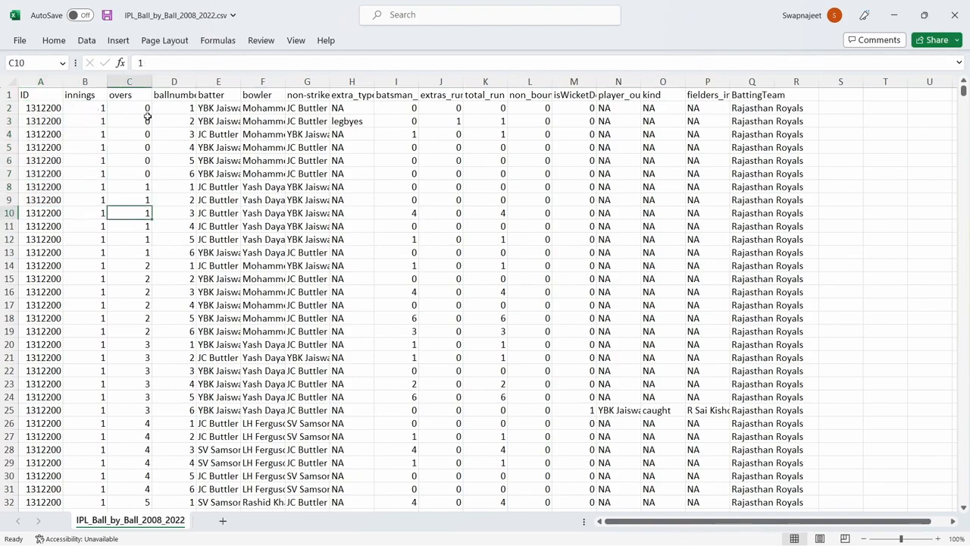
- Review the batter, bowler, non-striker, batsman run, extras run and total run columns
{"action": "left_click", "coordinate": [219, 108]}
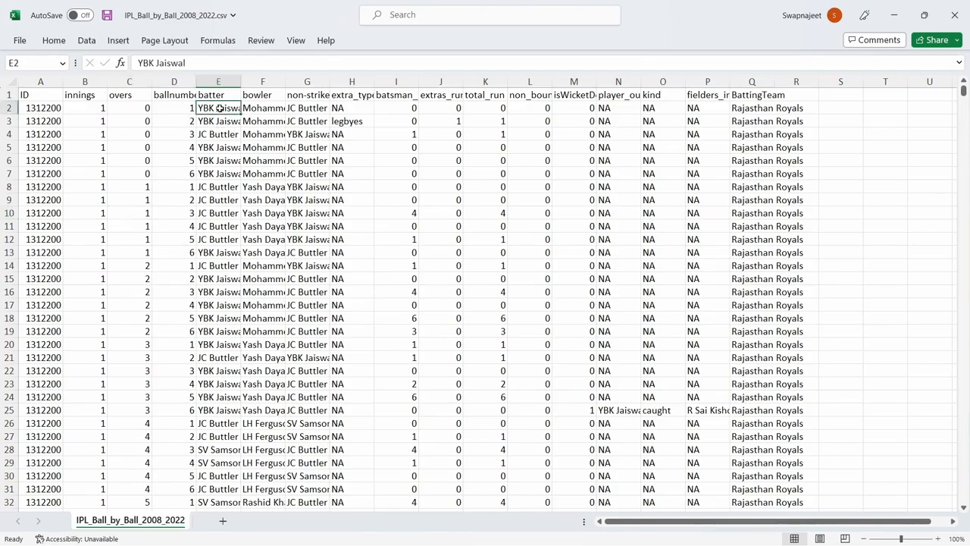
{"action": "left_click", "coordinate": [264, 114]}
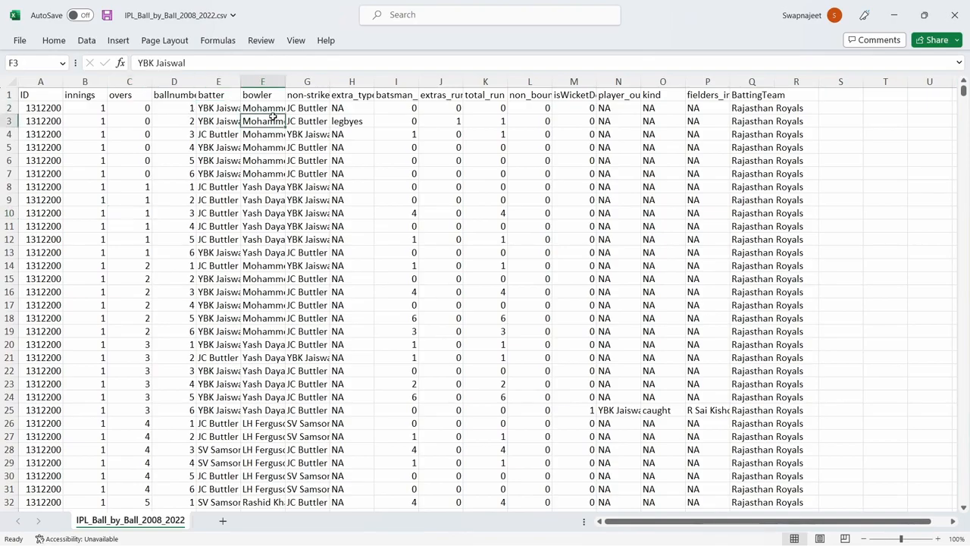
{"action": "left_click", "coordinate": [317, 109]}
{"action": "left_click", "coordinate": [403, 108]}
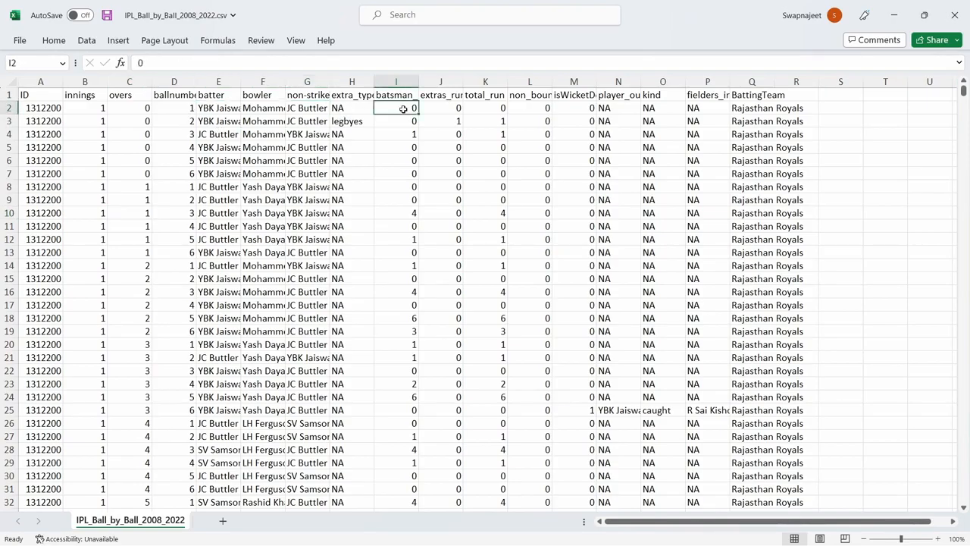
{"action": "left_click", "coordinate": [447, 112]}
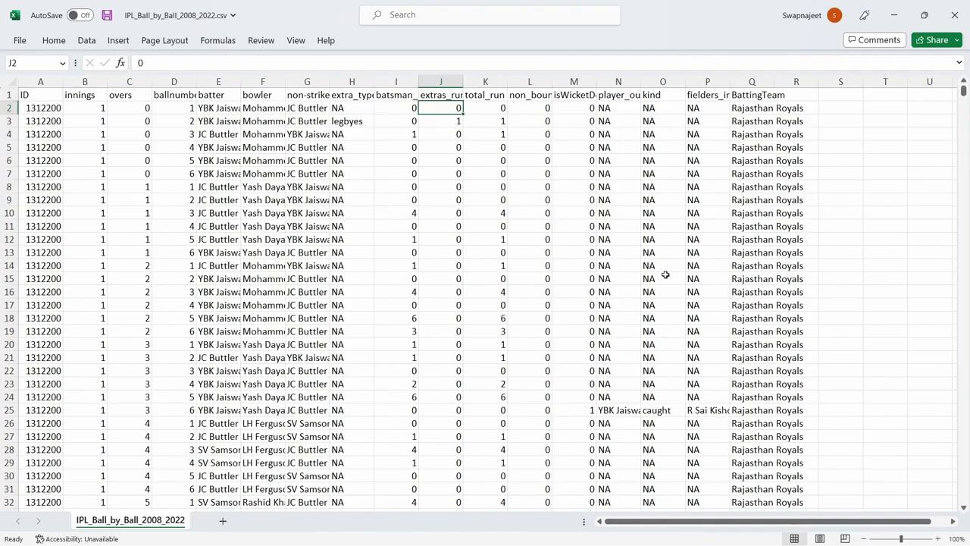
{"action": "left_click", "coordinate": [500, 239]}
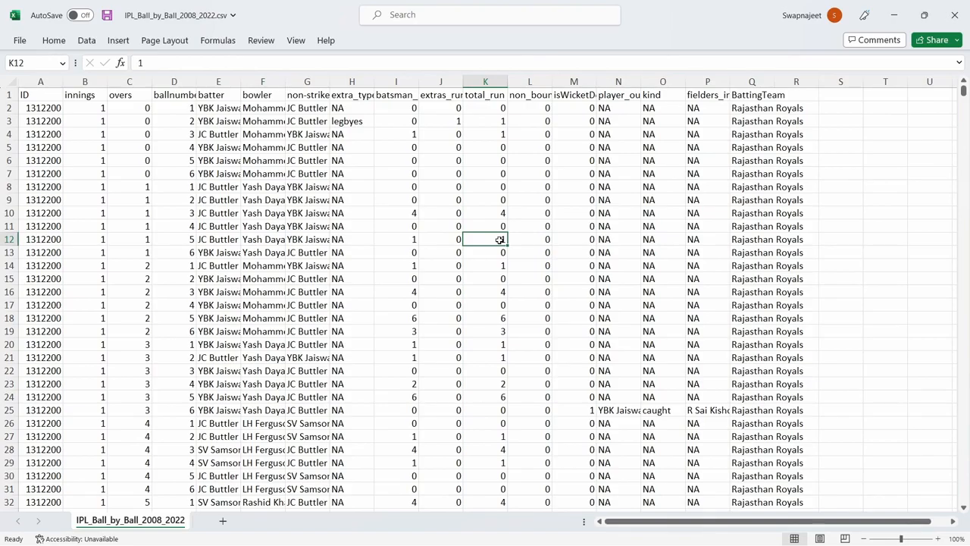
- Open pgAdmin 4 and unlock the saved passwords by entering the master password
{"action": "mouse_move", "coordinate": [520, 539]}
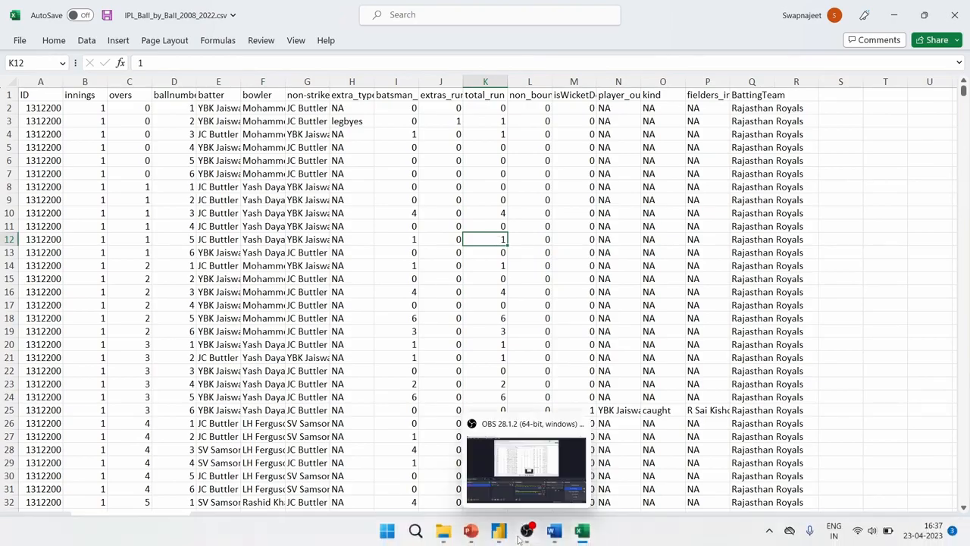
{"action": "left_click", "coordinate": [415, 530]}
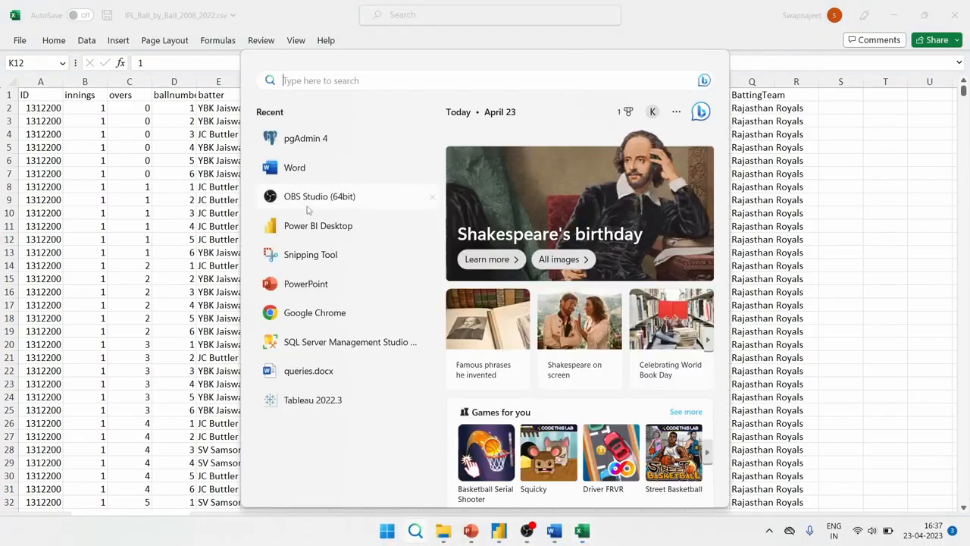
{"action": "left_click", "coordinate": [303, 139]}
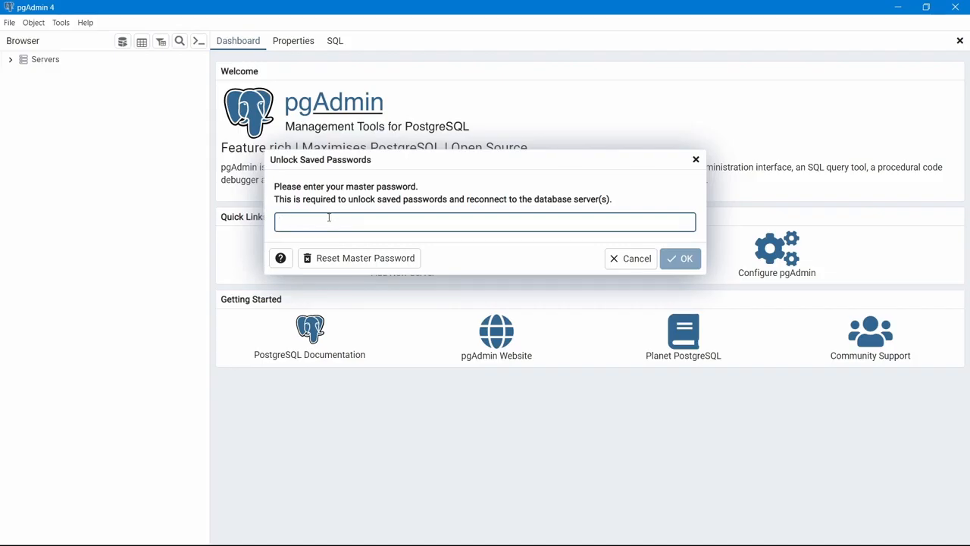
{"action": "type", "text": "*********"}
{"action": "key", "text": "Return"}
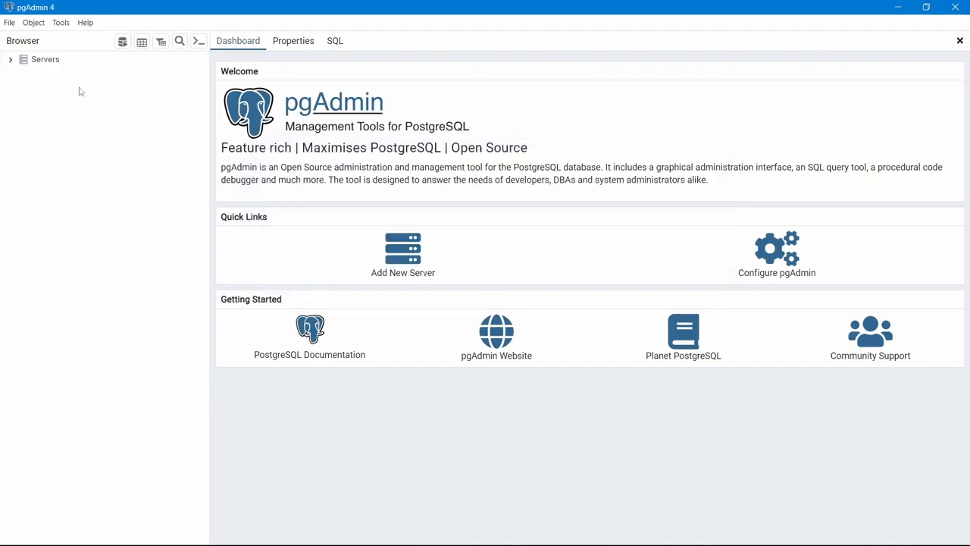
- Connect to the PostgreSQL server by entering the password of the postgres user
{"action": "left_click", "coordinate": [11, 59]}
{"action": "left_click", "coordinate": [19, 74]}
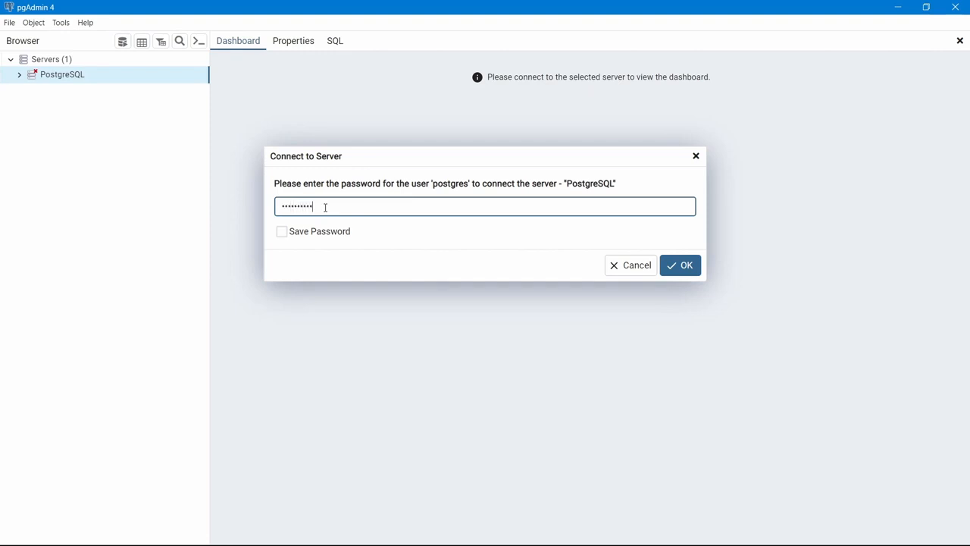
{"action": "key", "text": "Return"}
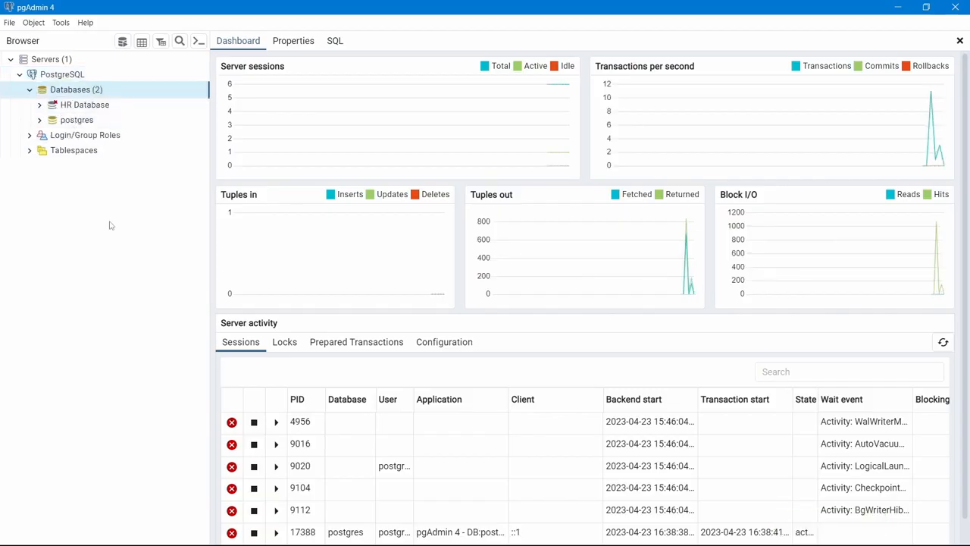
- Look over the existing postgres and HR Database entries, and collapse the HR Database tree
{"action": "left_click", "coordinate": [72, 123]}
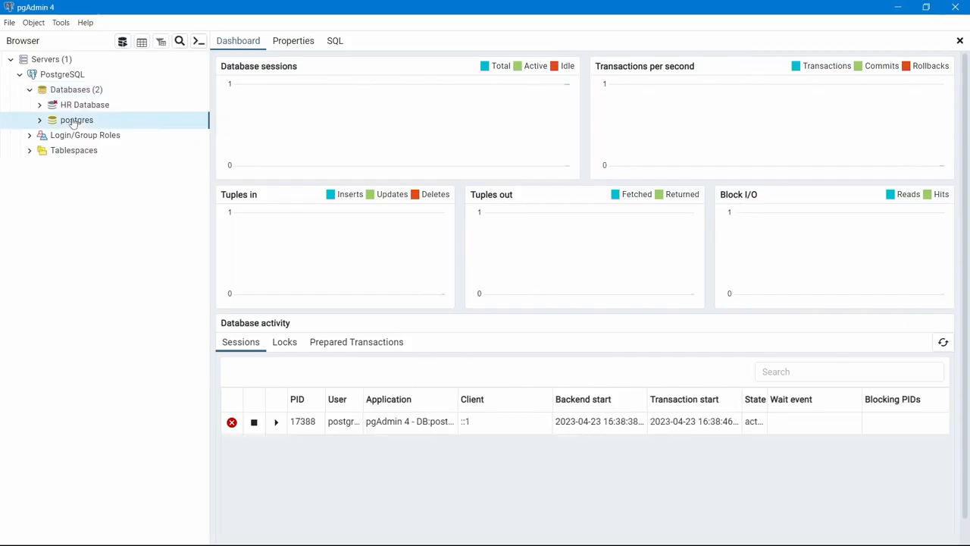
{"action": "left_click", "coordinate": [71, 109]}
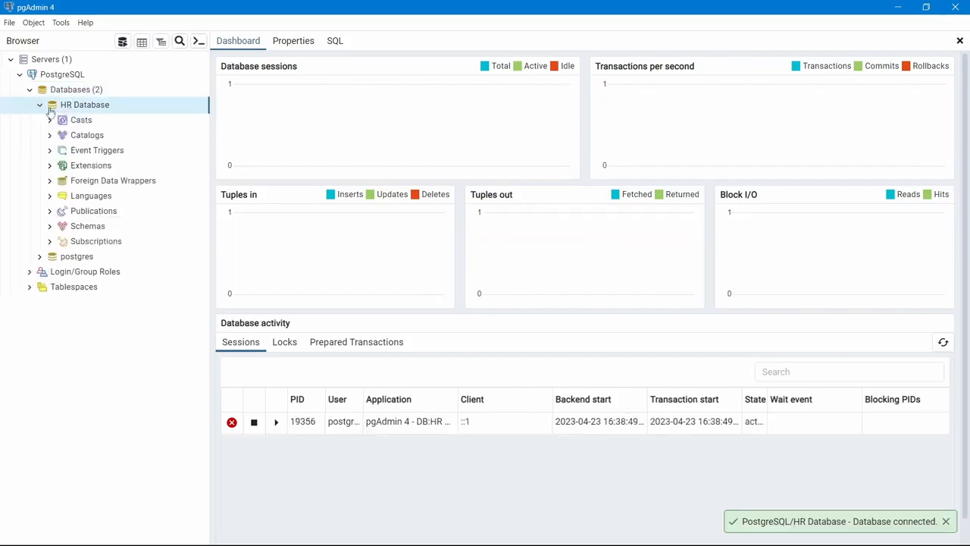
{"action": "left_click", "coordinate": [40, 107]}
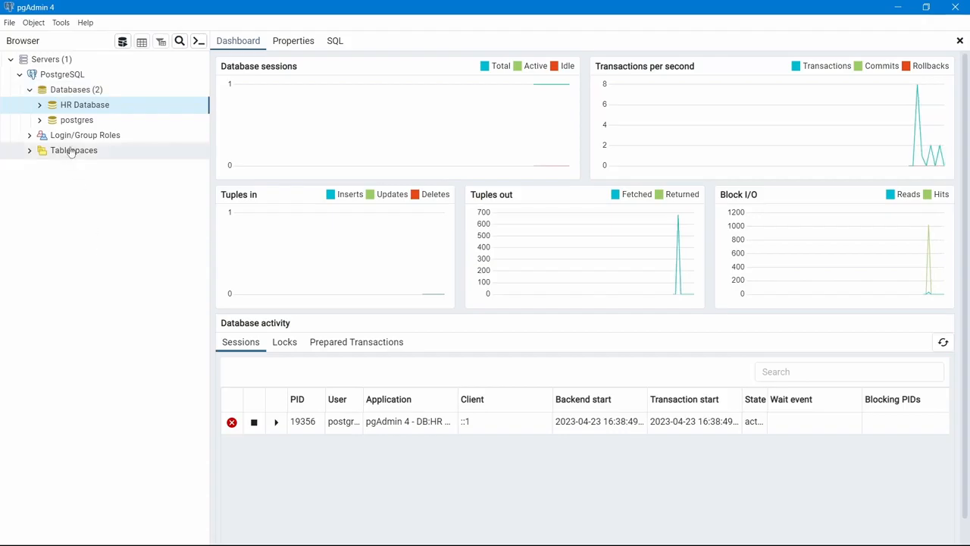
- Create a database named IPL_Database on the PostgreSQL server and collapse its object tree
{"action": "left_click", "coordinate": [65, 91]}
{"action": "right_click", "coordinate": [64, 92]}
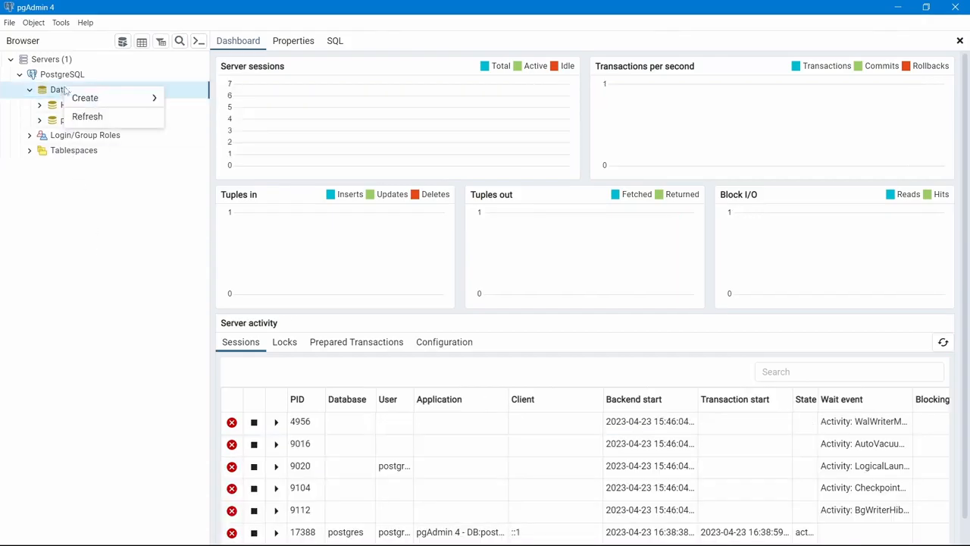
{"action": "mouse_move", "coordinate": [124, 98]}
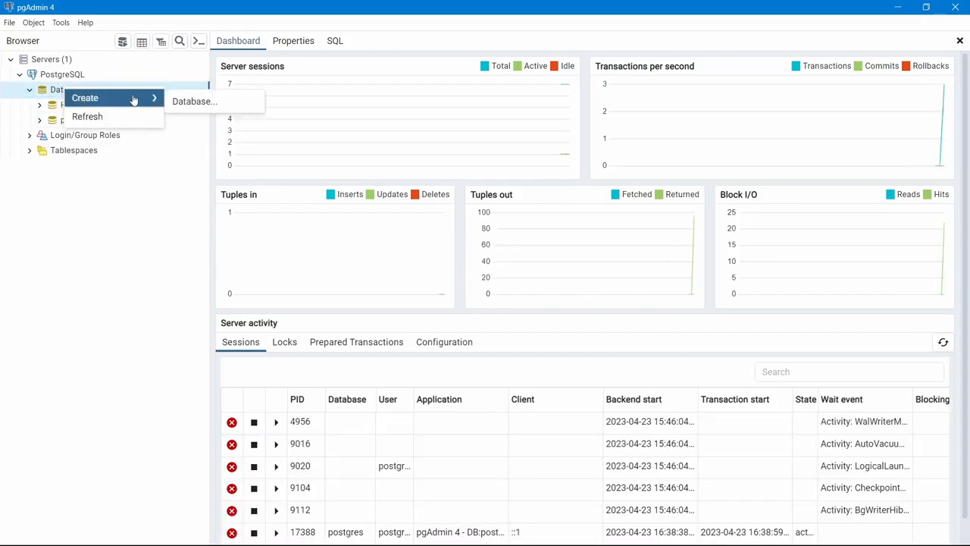
{"action": "left_click", "coordinate": [200, 101]}
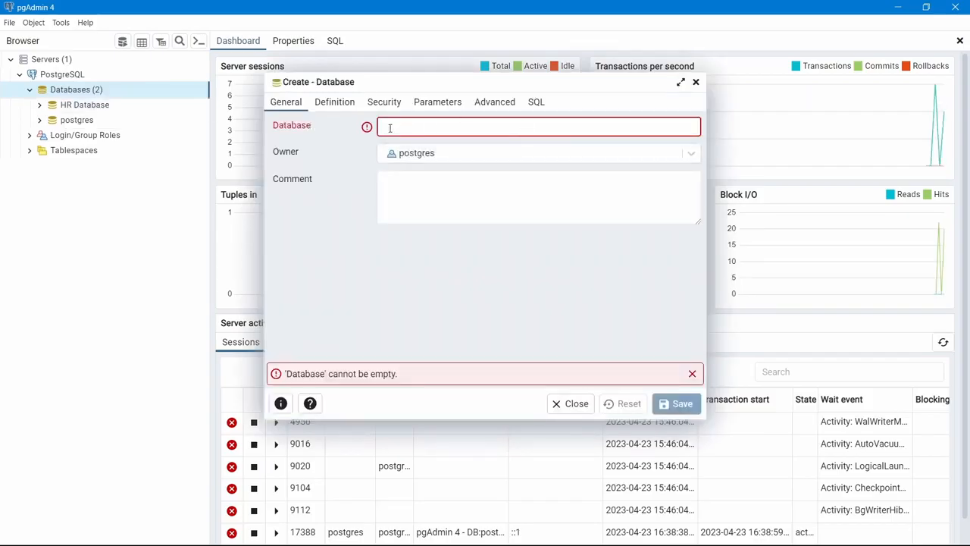
{"action": "type", "text": "IPL"}
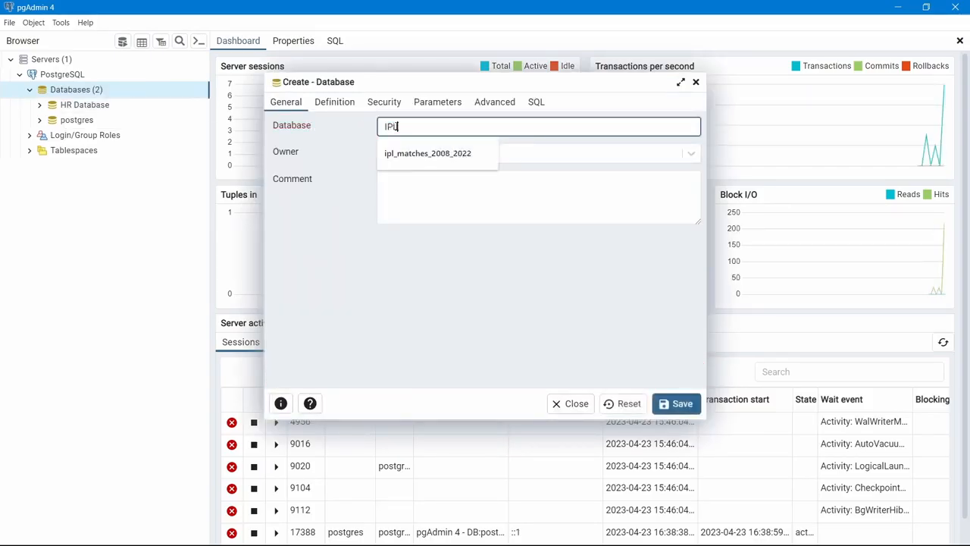
{"action": "type", "text": "_Da"}
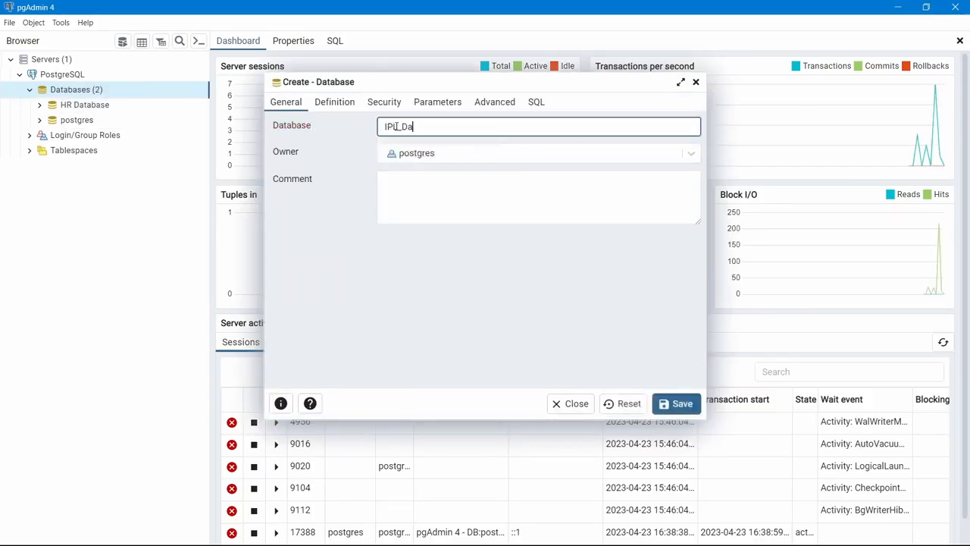
{"action": "type", "text": "tabase"}
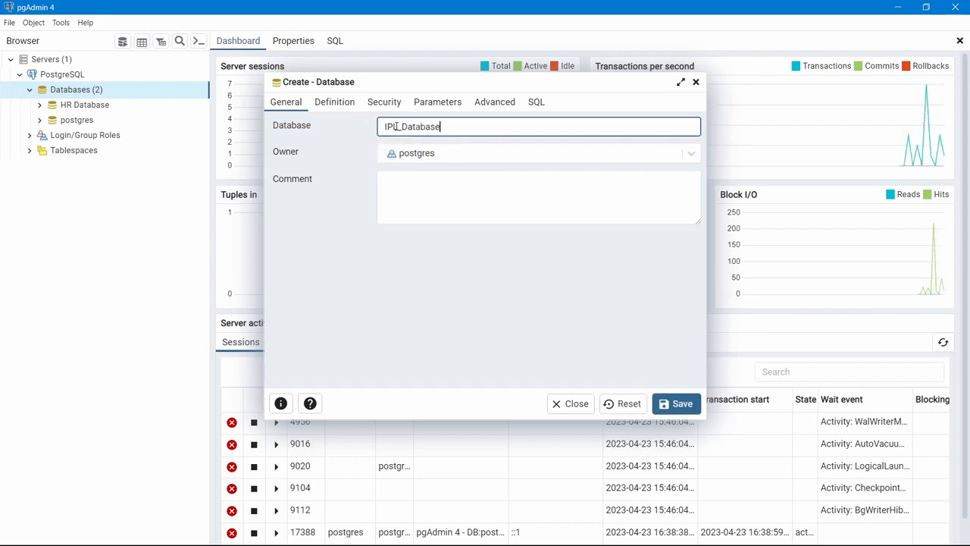
{"action": "left_click", "coordinate": [677, 403]}
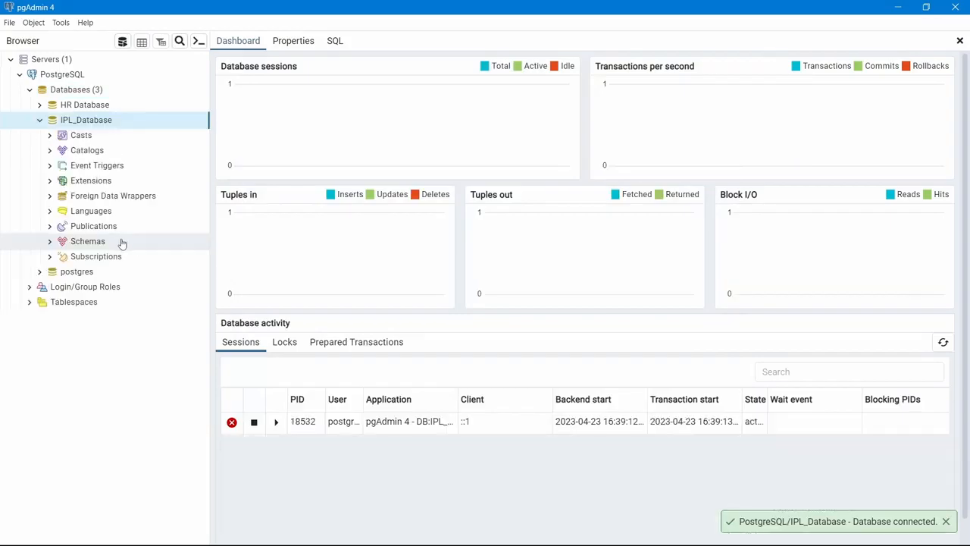
{"action": "left_click", "coordinate": [39, 121]}
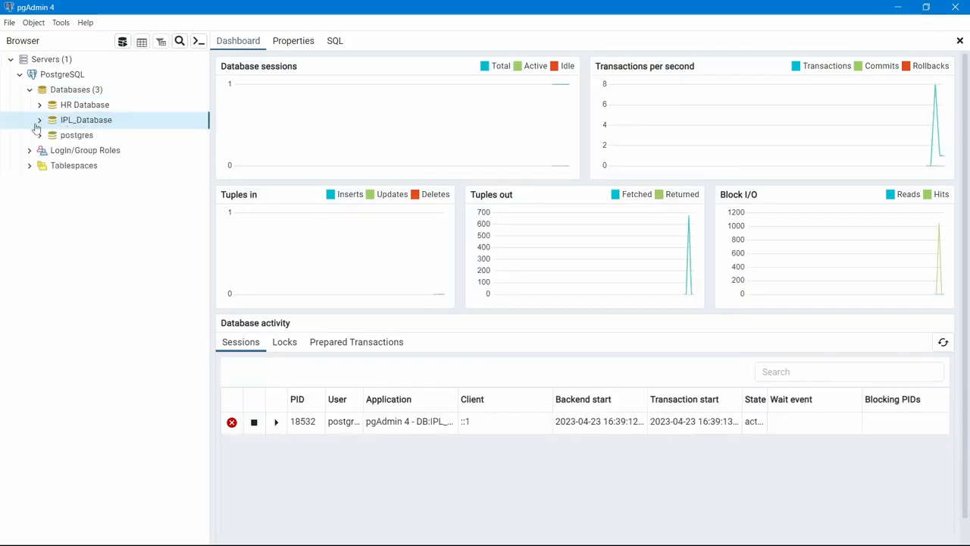
- Expand IPL_Database down to its public schema and check the Tables node for existing tables
{"action": "left_click", "coordinate": [40, 121]}
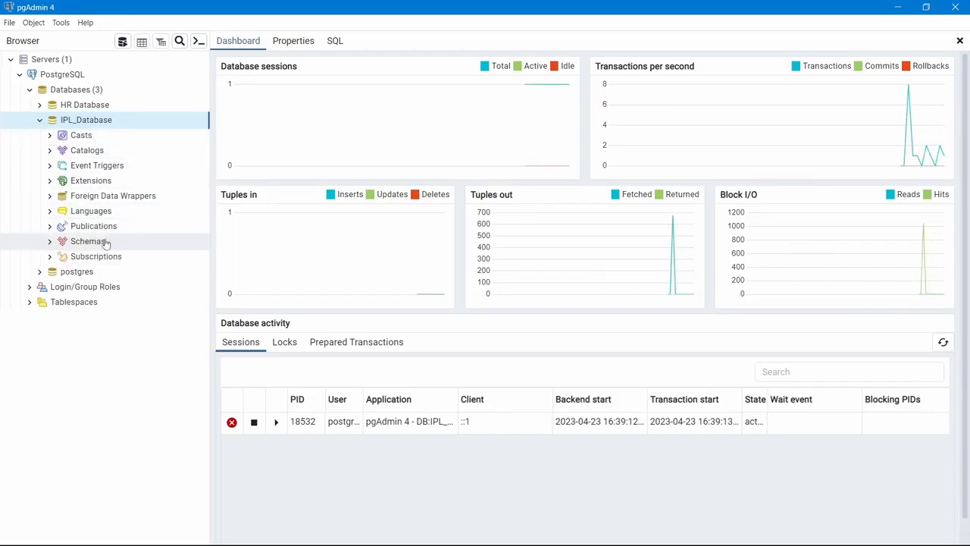
{"action": "left_click", "coordinate": [50, 243]}
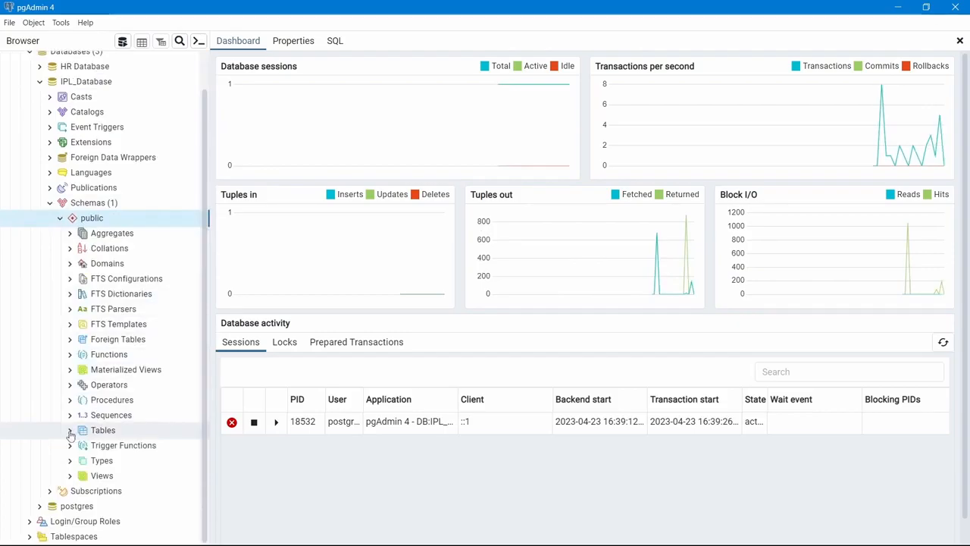
{"action": "left_click", "coordinate": [104, 431]}
{"action": "left_click", "coordinate": [70, 430]}
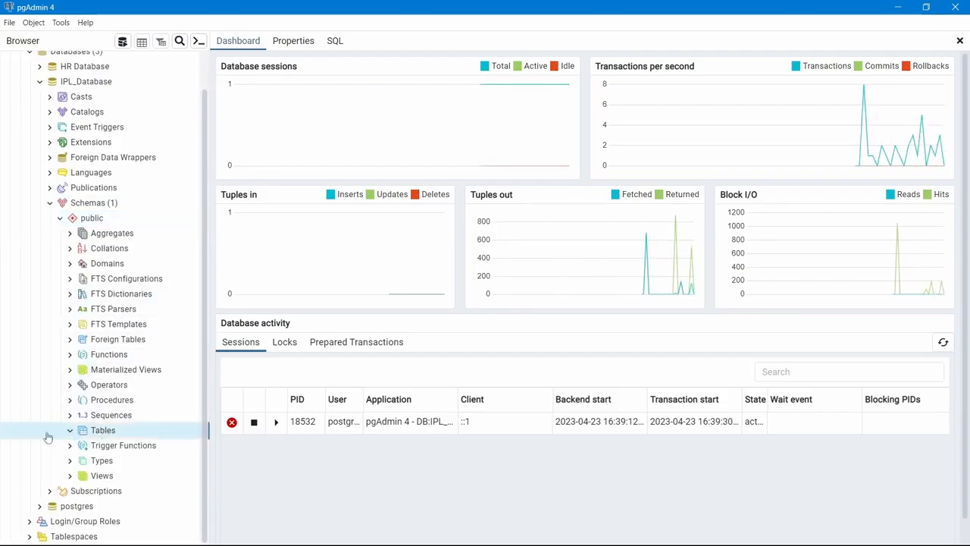
{"action": "left_click", "coordinate": [70, 430]}
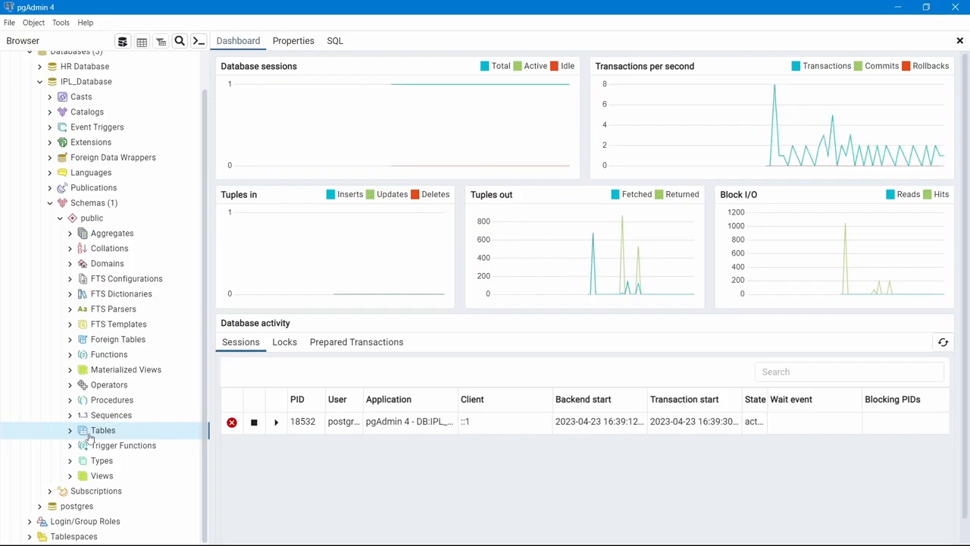
- Open the Query Tool for the Tables node of IPL_Database's public schema
{"action": "right_click", "coordinate": [90, 434]}
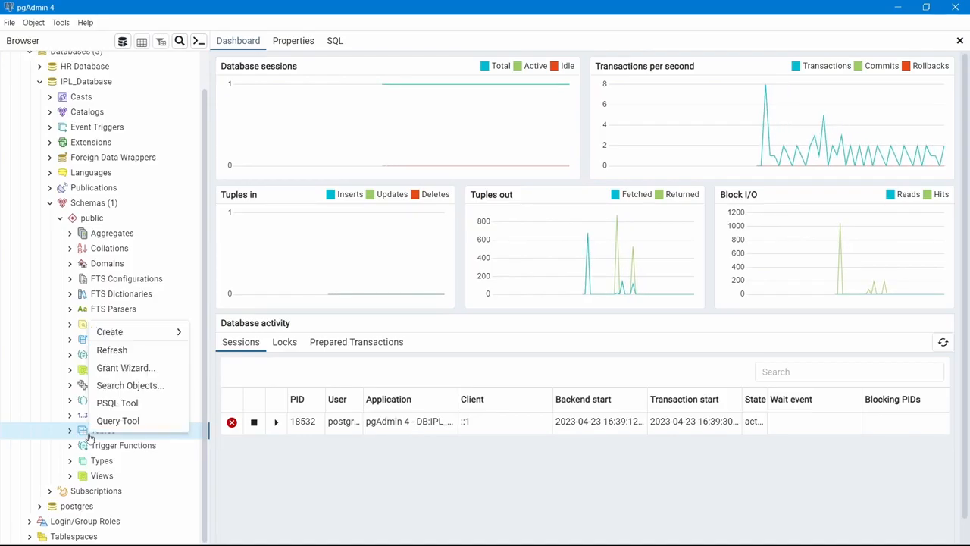
{"action": "mouse_move", "coordinate": [174, 332]}
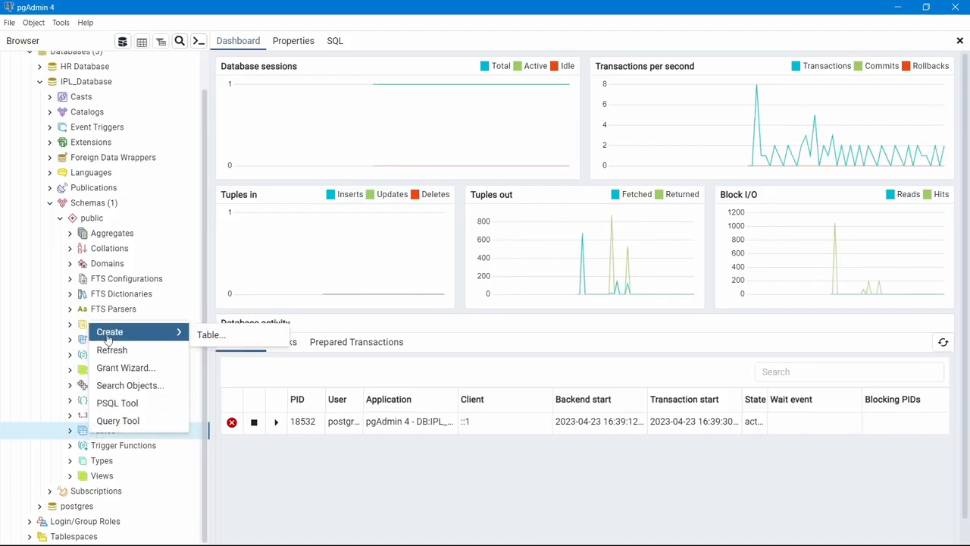
{"action": "right_click", "coordinate": [48, 435]}
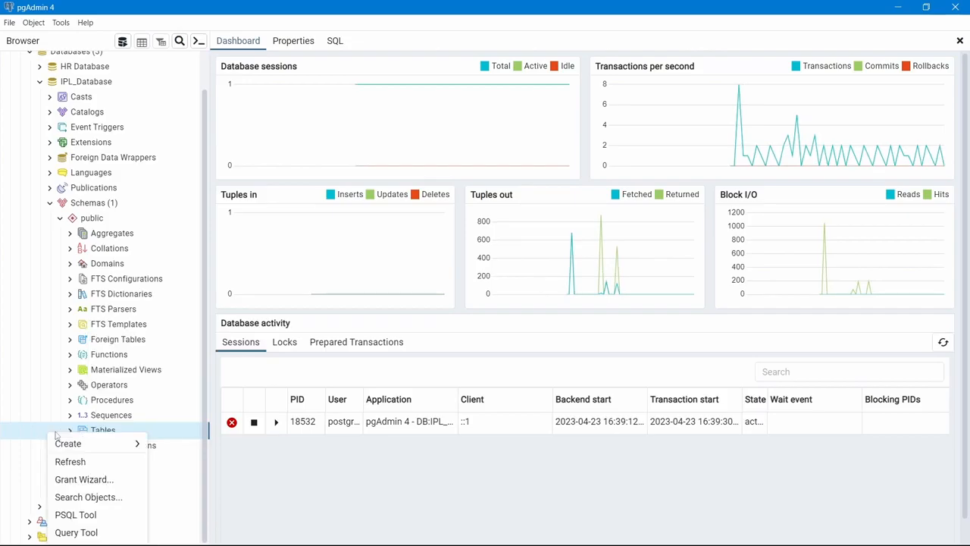
{"action": "right_click", "coordinate": [182, 432]}
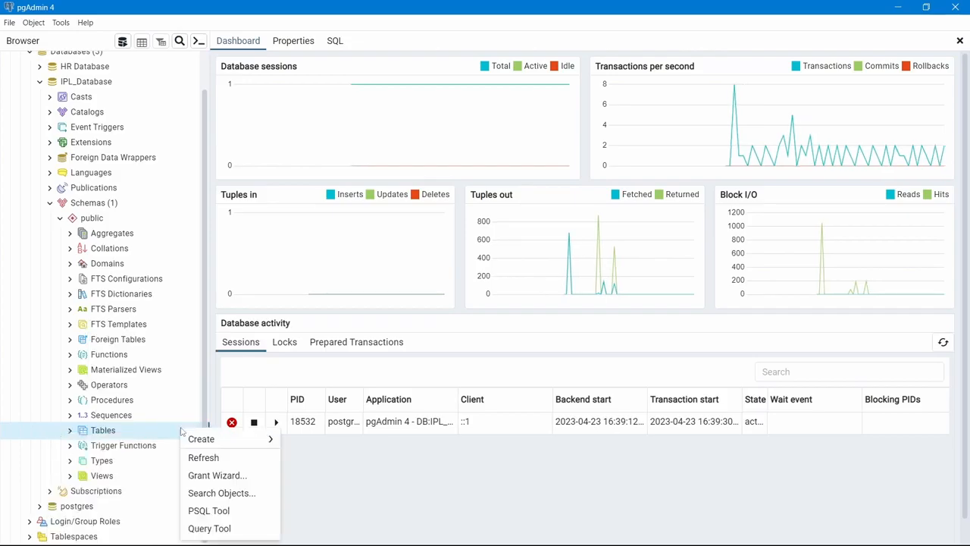
{"action": "left_click", "coordinate": [206, 528]}
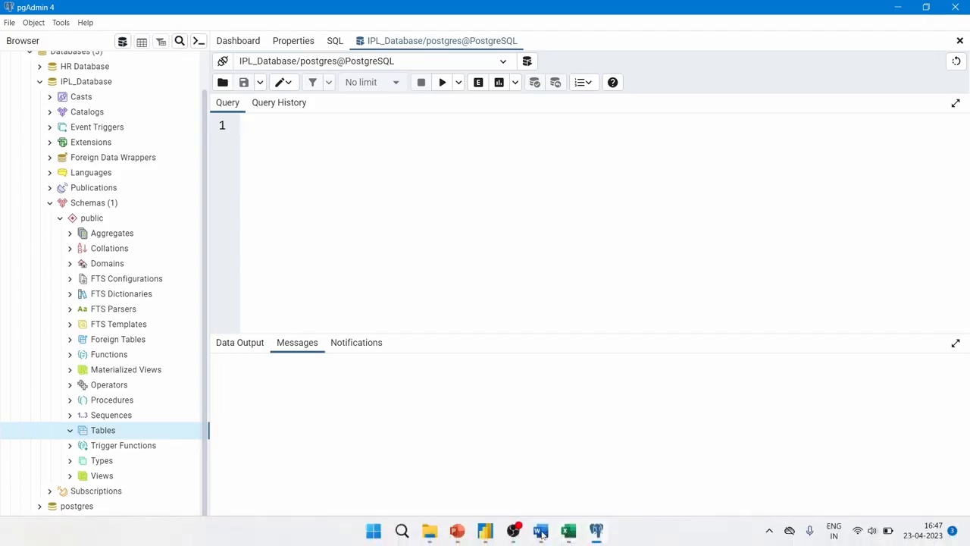
- Switch to the SQL queries document in Word and compare its table name ipl_matches_2008_2022 with the matches CSV in Excel
{"action": "left_click", "coordinate": [540, 531]}
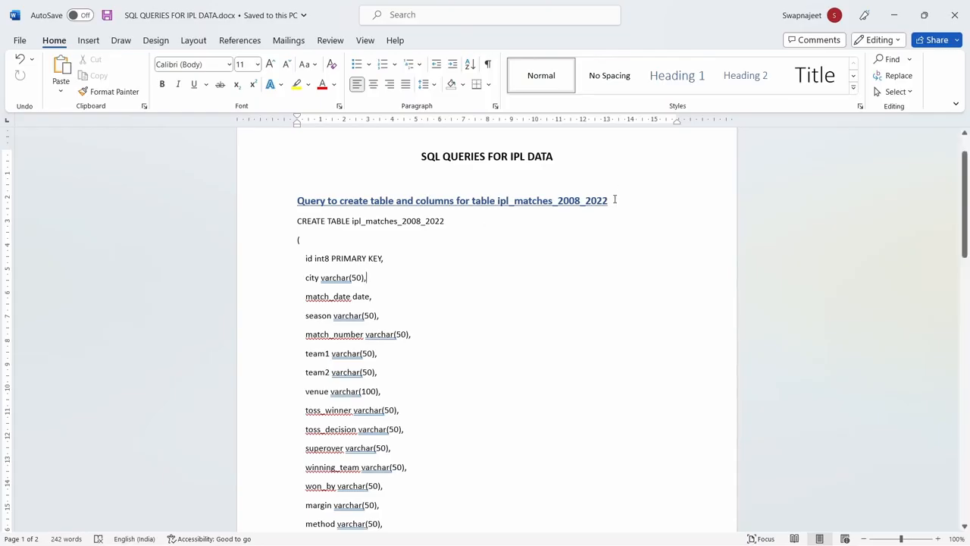
{"action": "left_click_drag", "start_coordinate": [612, 200], "coordinate": [500, 199]}
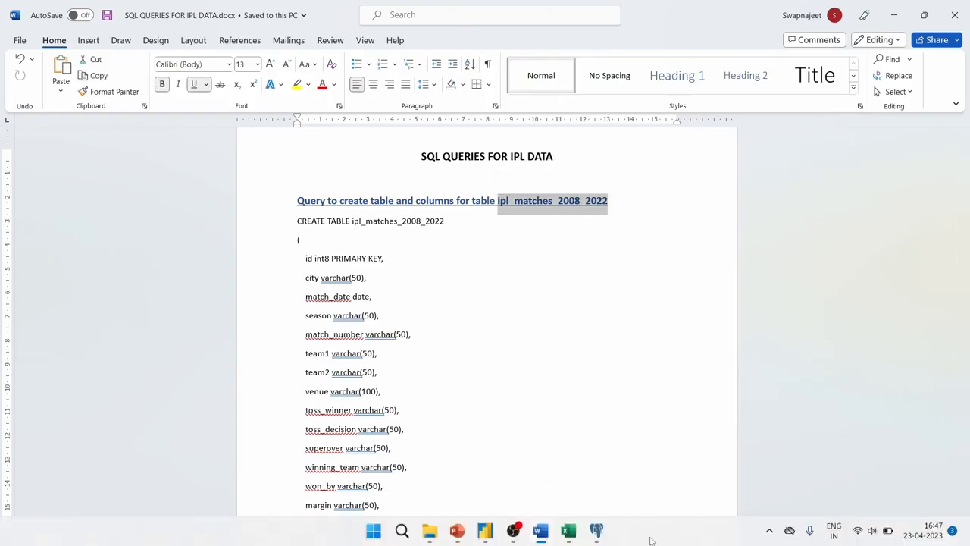
{"action": "mouse_move", "coordinate": [567, 531]}
{"action": "left_click", "coordinate": [534, 482]}
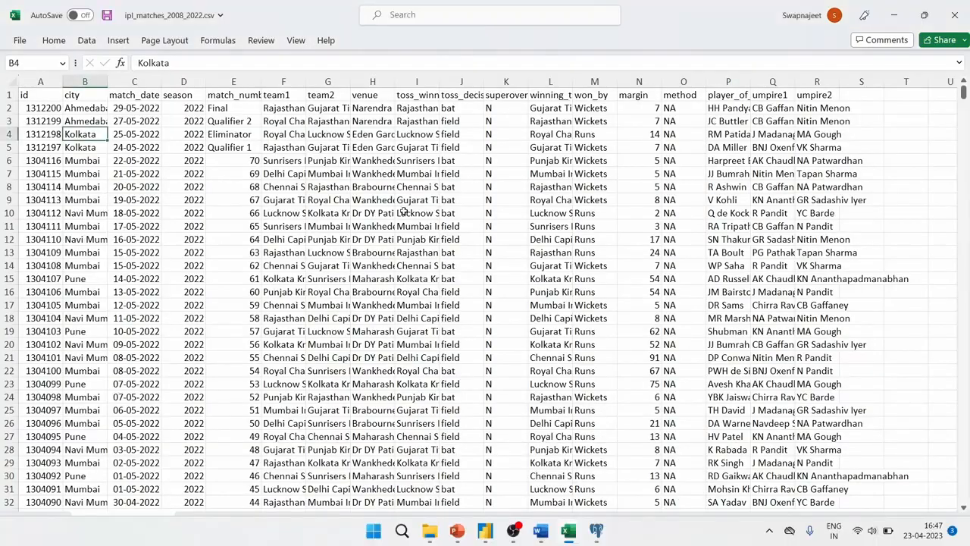
{"action": "key", "text": "alt+Tab"}
{"action": "left_click", "coordinate": [494, 319]}
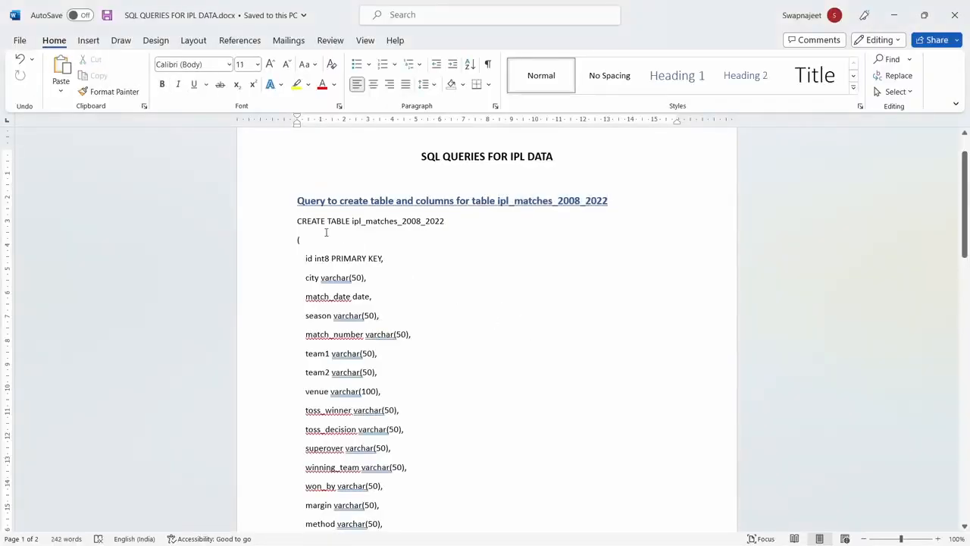
- Copy the full CREATE TABLE ipl_matches_2008_2022 statement from the Word document into the pgAdmin query editor
{"action": "left_click_drag", "start_coordinate": [296, 220], "coordinate": [315, 386]}
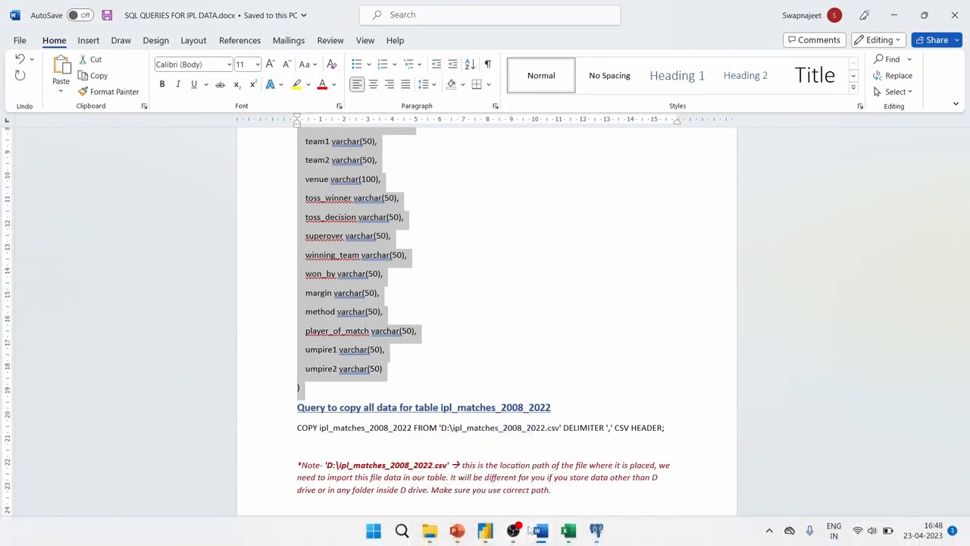
{"action": "left_click", "coordinate": [598, 532]}
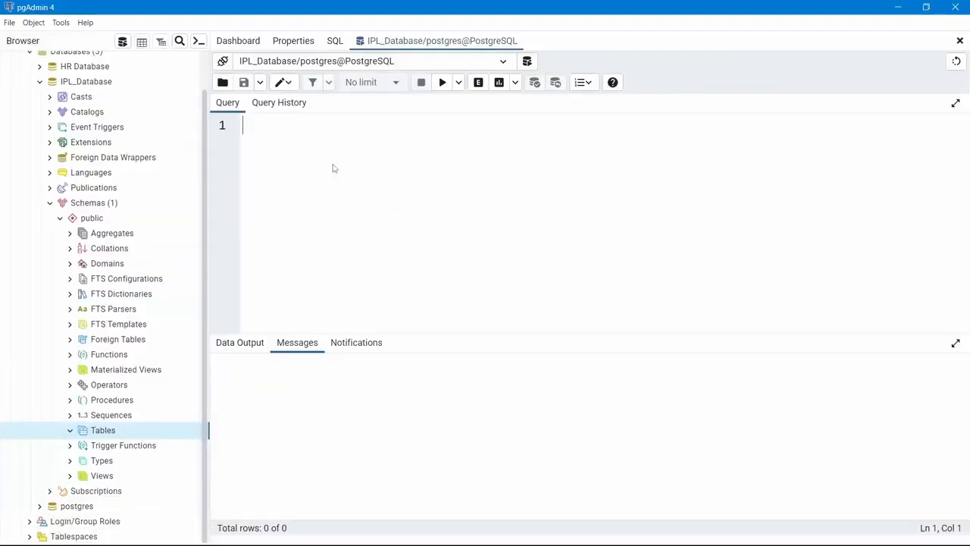
{"action": "key", "text": "ctrl+v"}
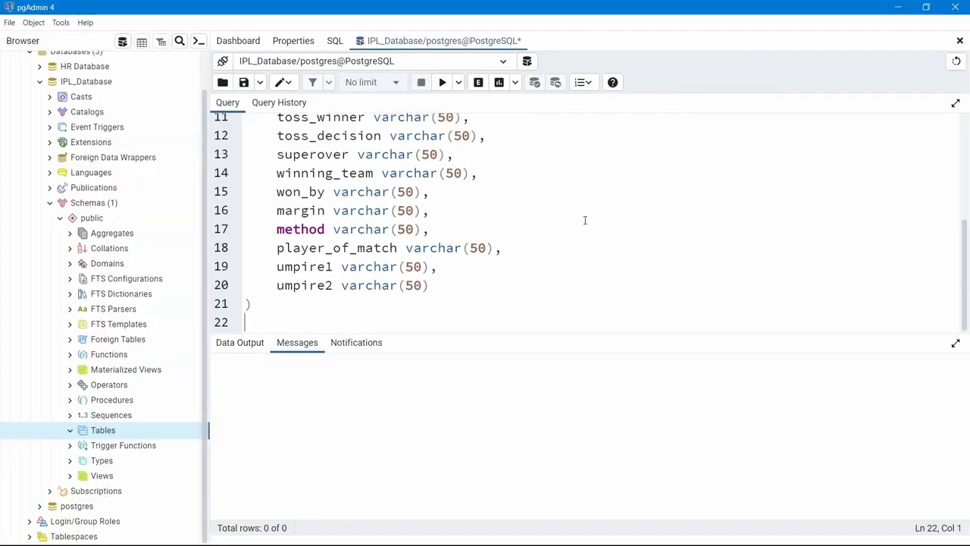
{"action": "scroll", "coordinate": [531, 213], "scroll_direction": "up", "scroll_amount": 4}
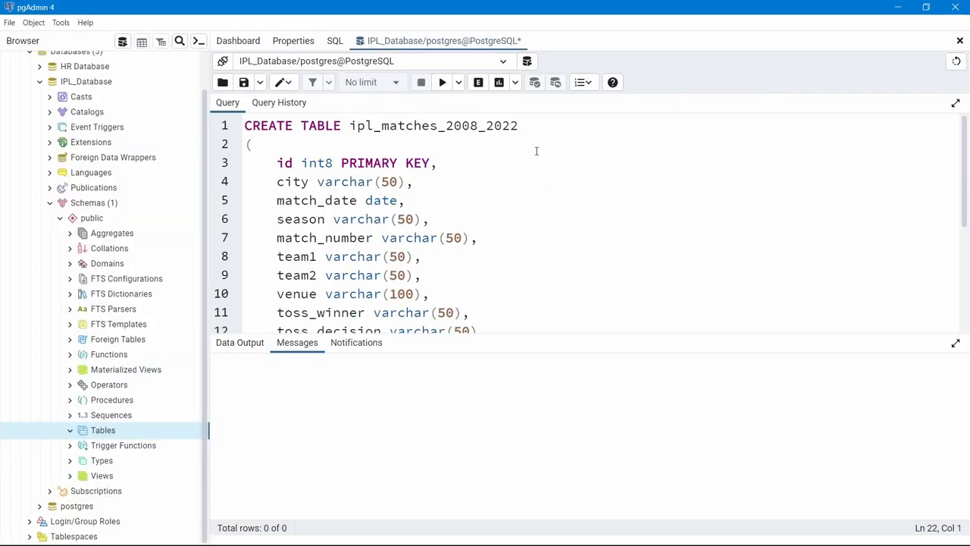
- Review the CREATE TABLE statement's table name, opening bracket and the id column's data type and primary key
{"action": "left_click_drag", "start_coordinate": [338, 125], "coordinate": [244, 125]}
{"action": "left_click", "coordinate": [592, 223]}
{"action": "left_click_drag", "start_coordinate": [350, 127], "coordinate": [518, 126]}
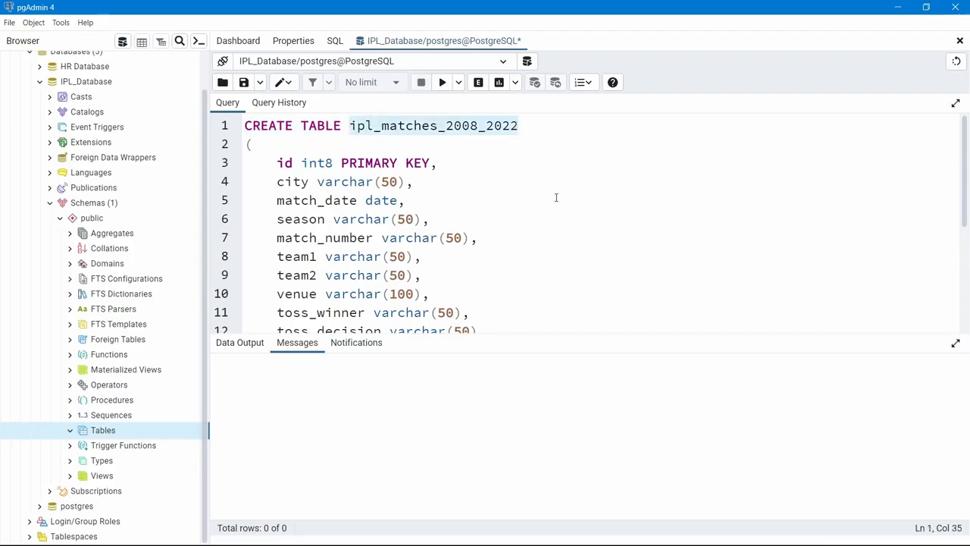
{"action": "left_click", "coordinate": [347, 177]}
{"action": "left_click", "coordinate": [259, 146]}
{"action": "left_click", "coordinate": [276, 163]}
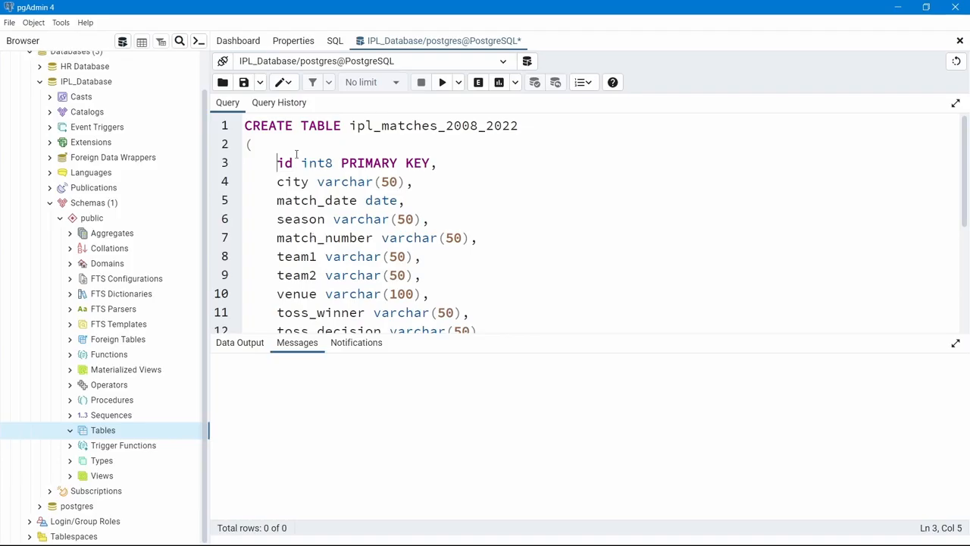
{"action": "left_click_drag", "start_coordinate": [333, 163], "coordinate": [306, 165]}
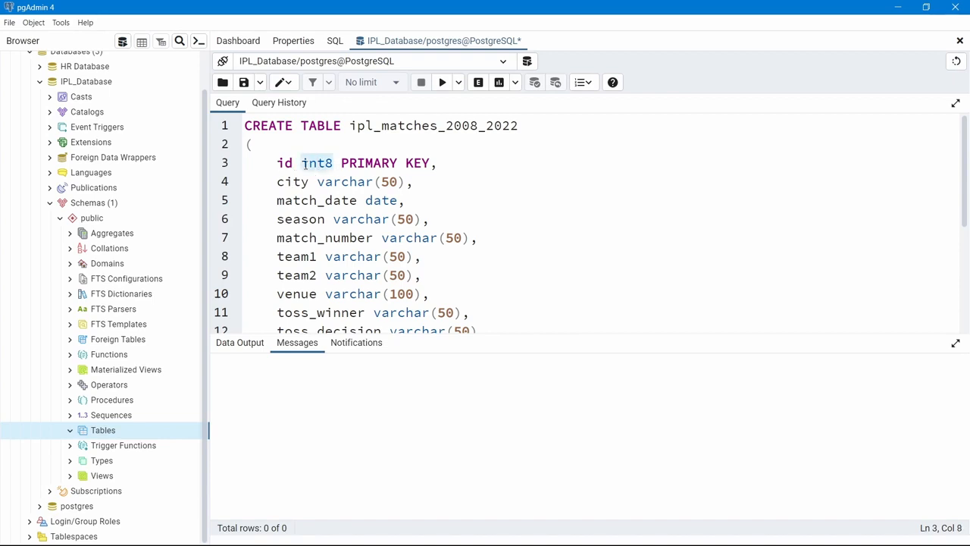
{"action": "left_click", "coordinate": [472, 218]}
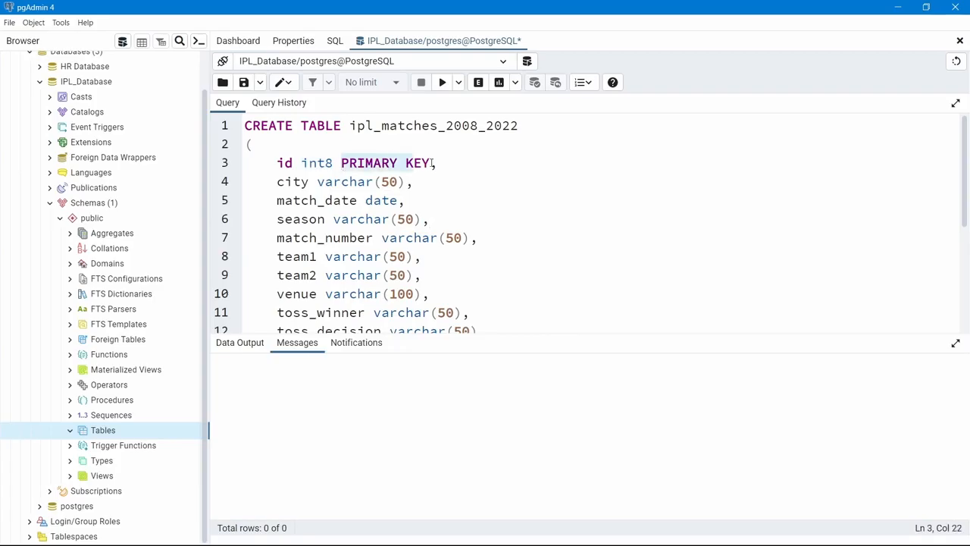
{"action": "left_click", "coordinate": [491, 197]}
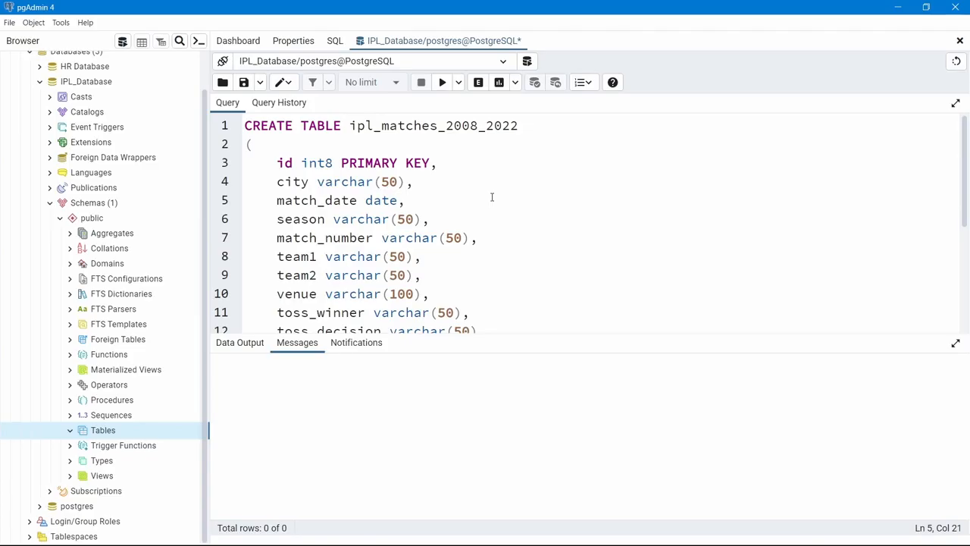
- Compare the column headers of the matches CSV in Excel with the column names in the pgAdmin query
{"action": "mouse_move", "coordinate": [571, 537]}
{"action": "left_click", "coordinate": [505, 462]}
{"action": "left_click_drag", "start_coordinate": [28, 95], "coordinate": [558, 95]}
{"action": "key", "text": "alt+Tab"}
{"action": "left_click", "coordinate": [318, 182]}
{"action": "left_click", "coordinate": [278, 163]}
{"action": "key", "text": "alt+Tab"}
{"action": "left_click", "coordinate": [85, 108]}
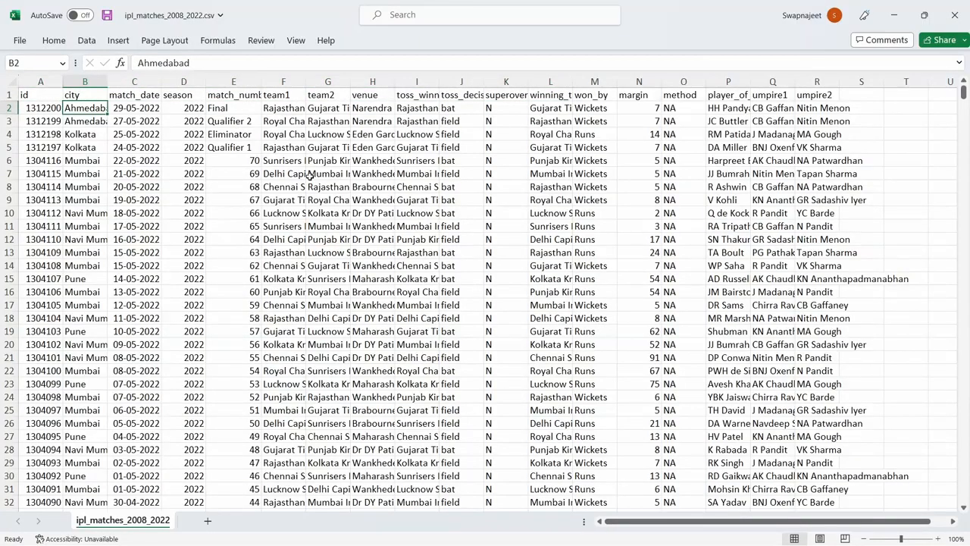
{"action": "key", "text": "alt+Tab"}
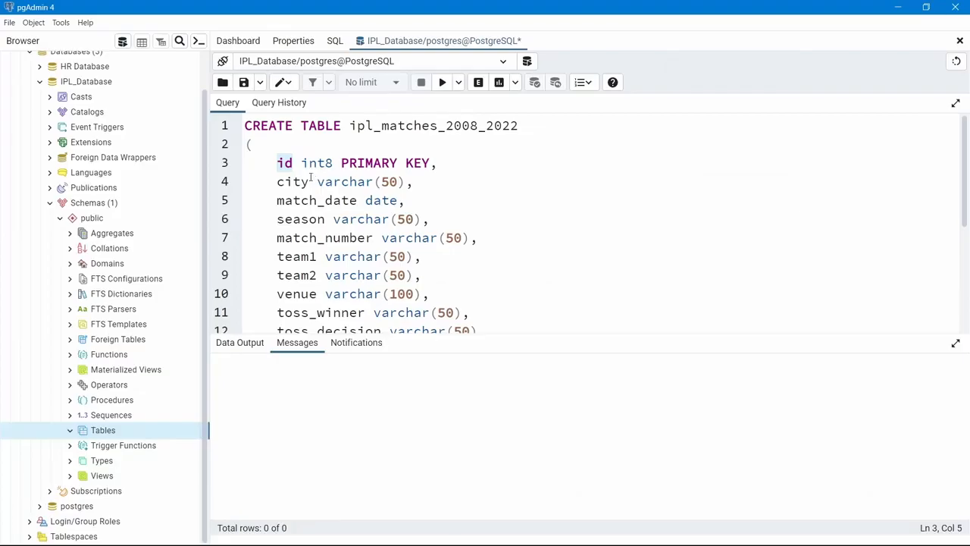
- Examine the city column's varchar(50) definition and check it against the city values in the matches CSV
{"action": "left_click", "coordinate": [307, 182]}
{"action": "left_click_drag", "start_coordinate": [317, 182], "coordinate": [404, 182]}
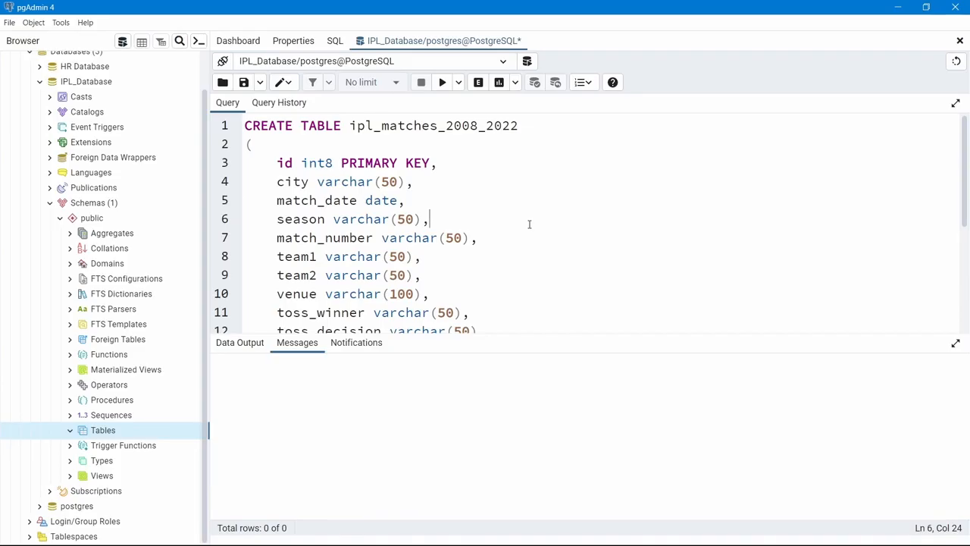
{"action": "key", "text": "alt+Tab"}
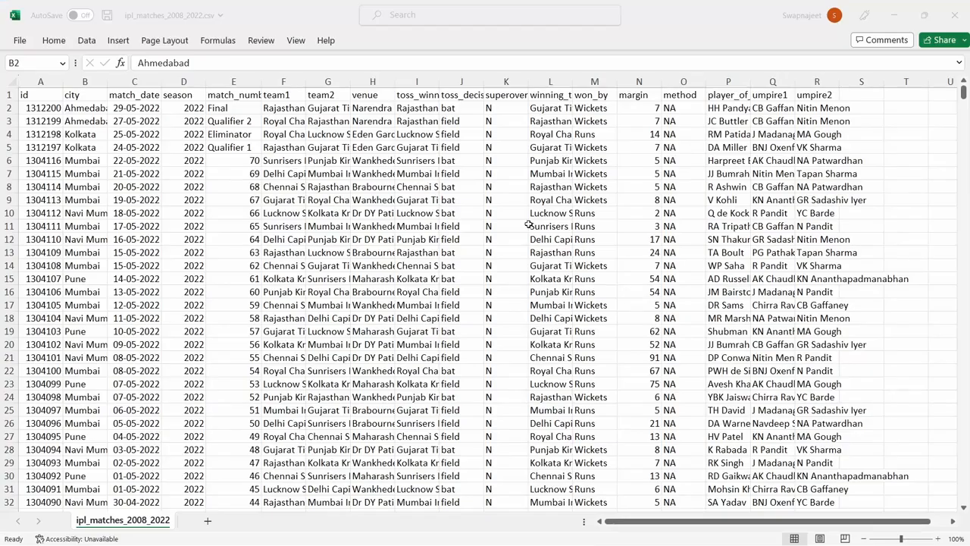
{"action": "left_click", "coordinate": [85, 135]}
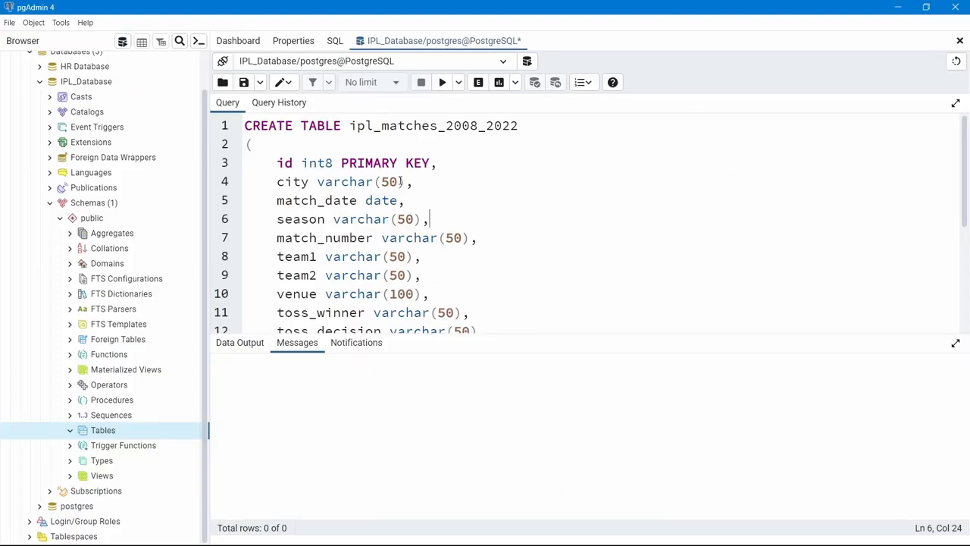
{"action": "left_click", "coordinate": [389, 182]}
{"action": "left_click", "coordinate": [532, 215]}
- Examine the venue column's varchar(100) definition and the remaining columns through umpire2
{"action": "scroll", "coordinate": [493, 220], "scroll_direction": "down", "scroll_amount": 1}
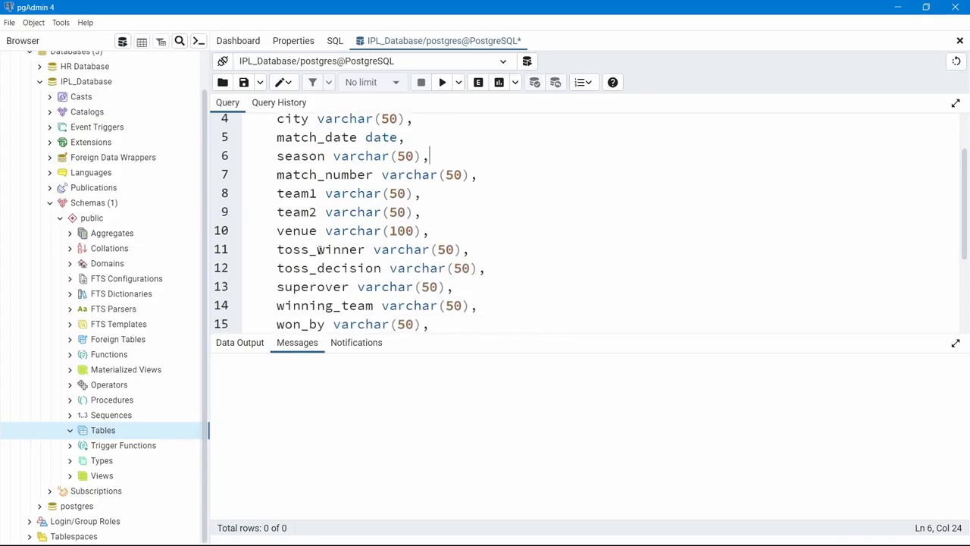
{"action": "left_click_drag", "start_coordinate": [278, 230], "coordinate": [455, 229]}
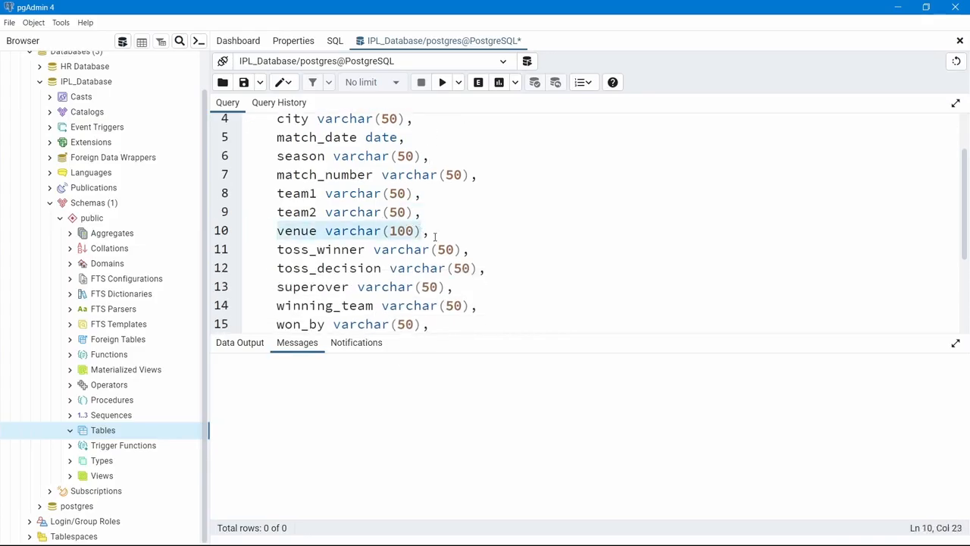
{"action": "left_click", "coordinate": [478, 227]}
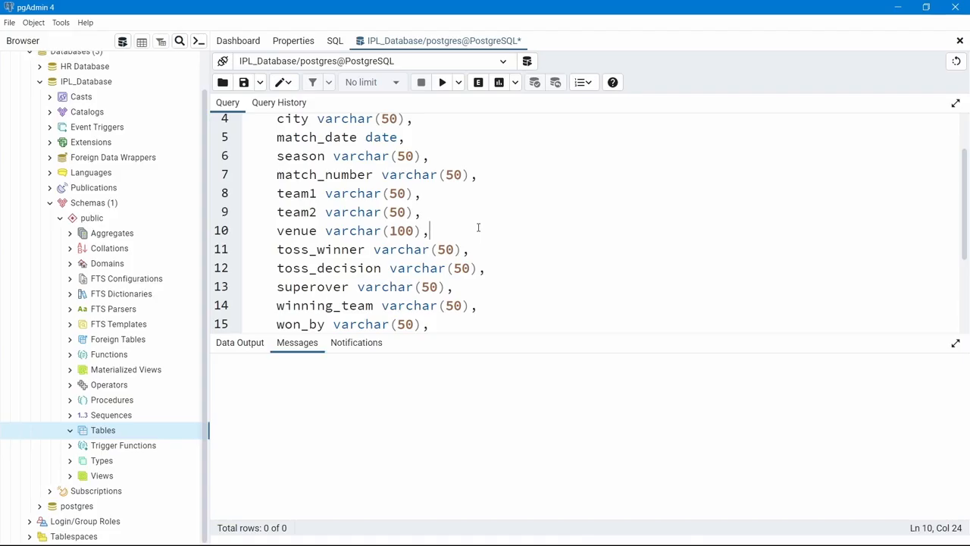
{"action": "double_click", "coordinate": [413, 231]}
{"action": "left_click", "coordinate": [529, 225]}
{"action": "scroll", "coordinate": [529, 225], "scroll_direction": "down", "scroll_amount": 3}
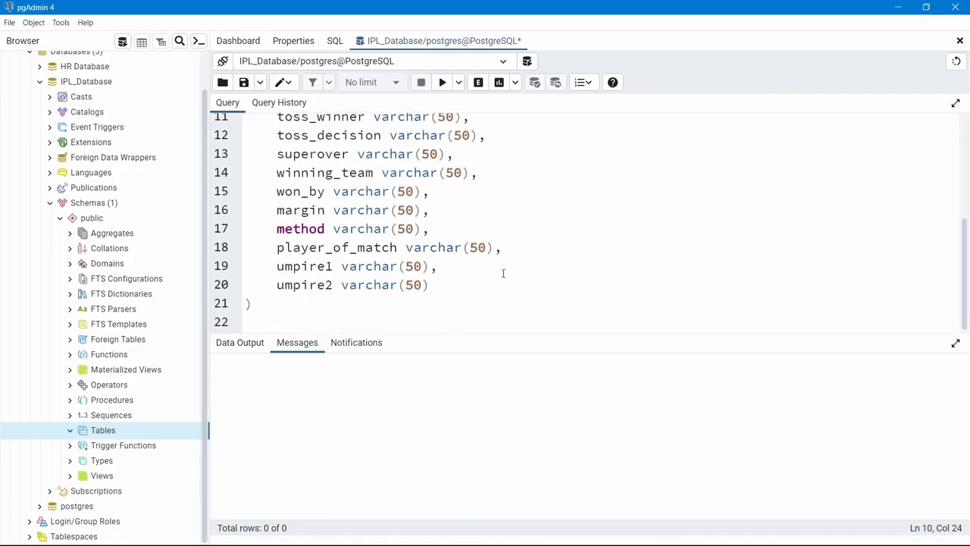
- Run the CREATE TABLE query for ipl_matches_2008_2022 and read its result message
{"action": "left_click", "coordinate": [439, 88]}
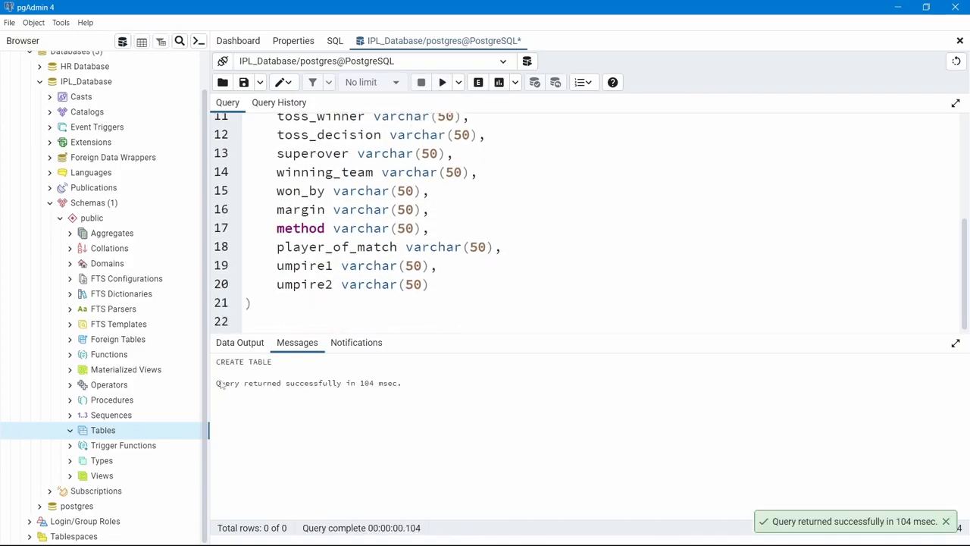
{"action": "left_click_drag", "start_coordinate": [218, 385], "coordinate": [405, 385]}
{"action": "left_click", "coordinate": [261, 361]}
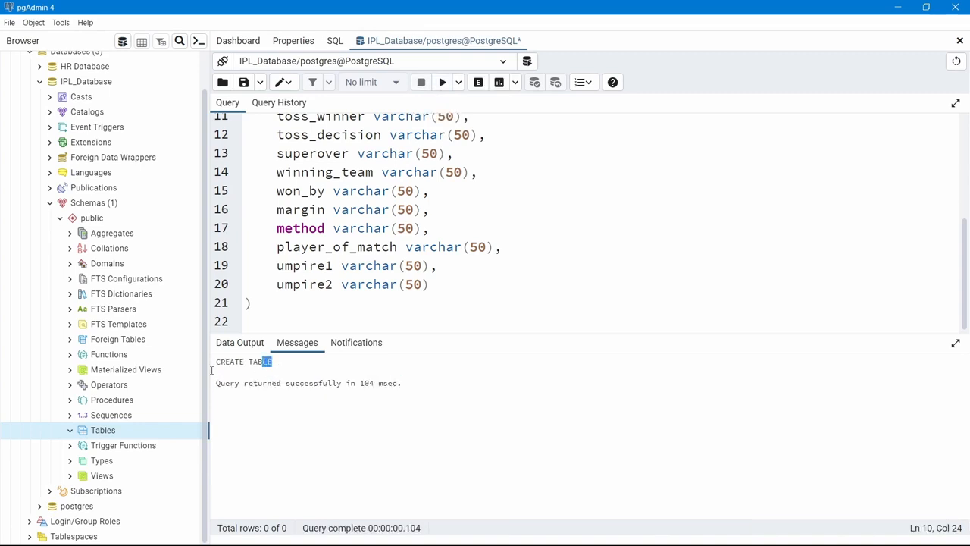
- Write the query select * from ipl_matches_2008_2022 below the CREATE TABLE statement, reusing the table name from that statement
{"action": "left_click", "coordinate": [326, 314]}
{"action": "key", "text": "Return"}
{"action": "type", "text": "sele"}
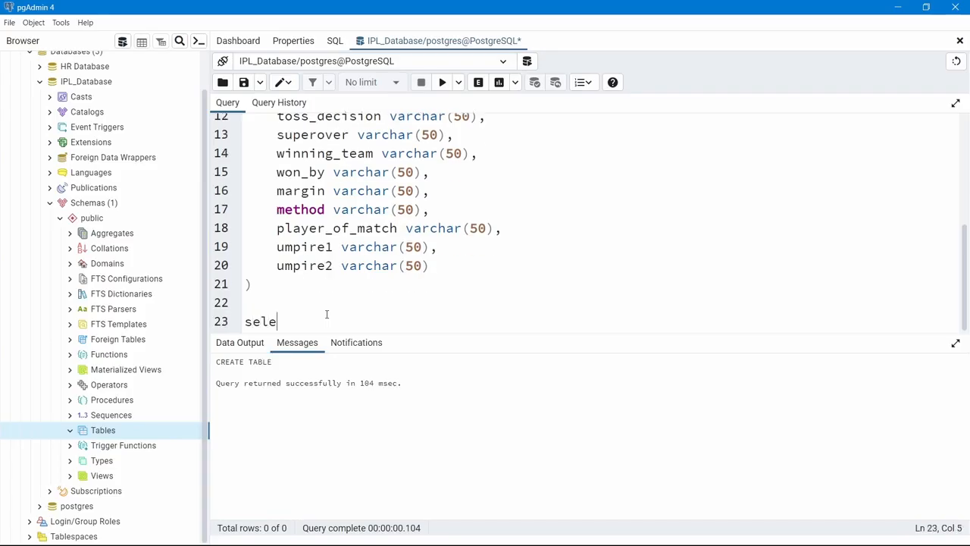
{"action": "type", "text": "ct * from"}
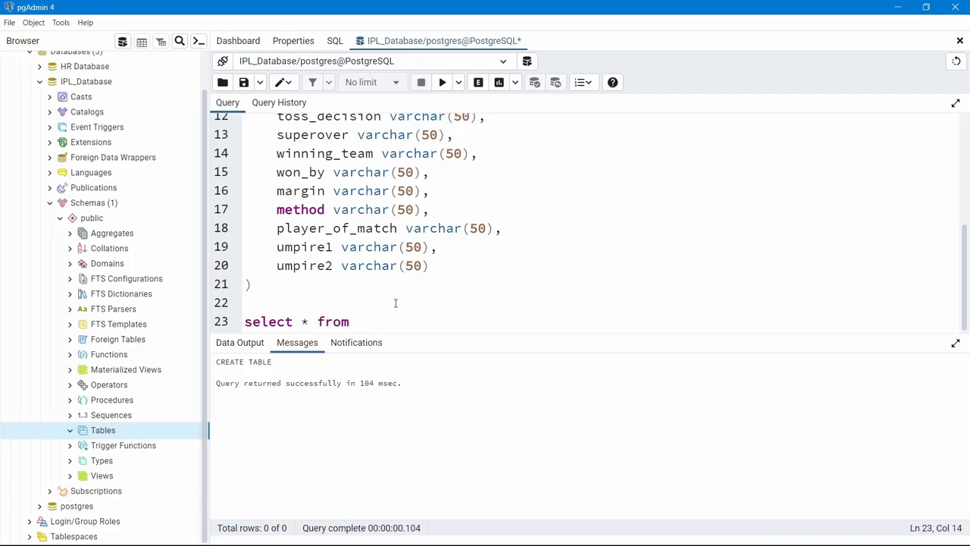
{"action": "left_click_drag", "start_coordinate": [966, 257], "coordinate": [921, 112]}
{"action": "left_click_drag", "start_coordinate": [519, 126], "coordinate": [349, 125]}
{"action": "key", "text": "ctrl+c"}
{"action": "scroll", "coordinate": [443, 303], "scroll_direction": "down", "scroll_amount": 4}
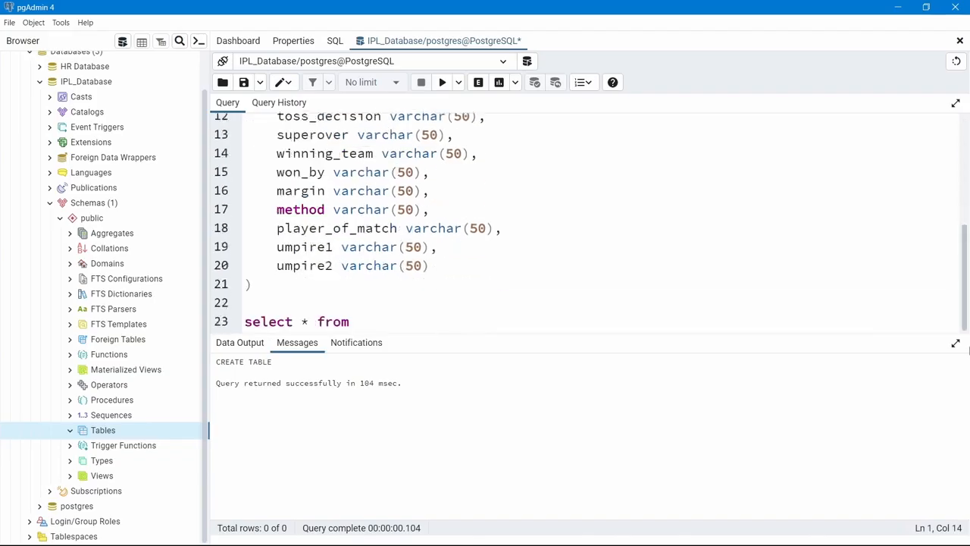
{"action": "left_click", "coordinate": [441, 321]}
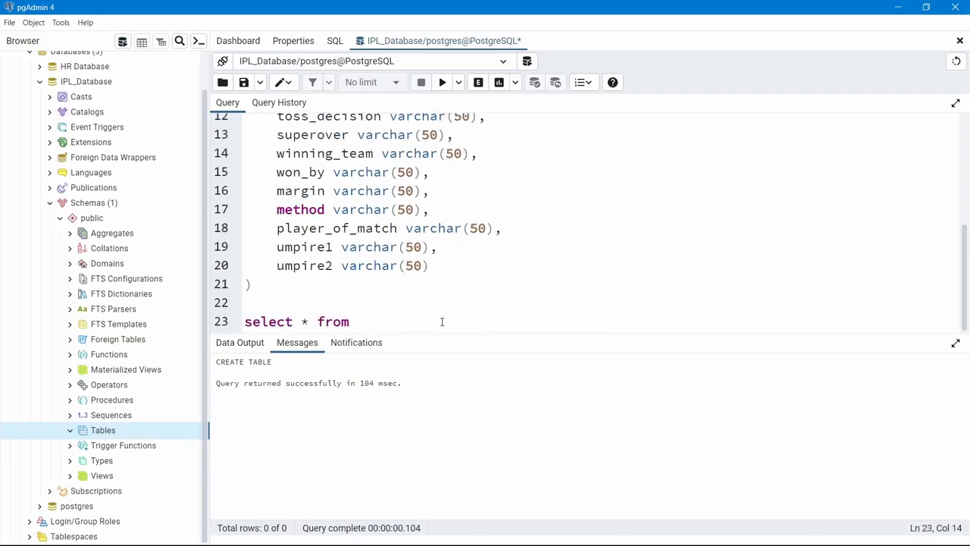
{"action": "key", "text": "ctrl+v"}
- Run only the select statement for ipl_matches_2008_2022 and examine all column headers in its output
{"action": "left_click_drag", "start_coordinate": [528, 322], "coordinate": [226, 323]}
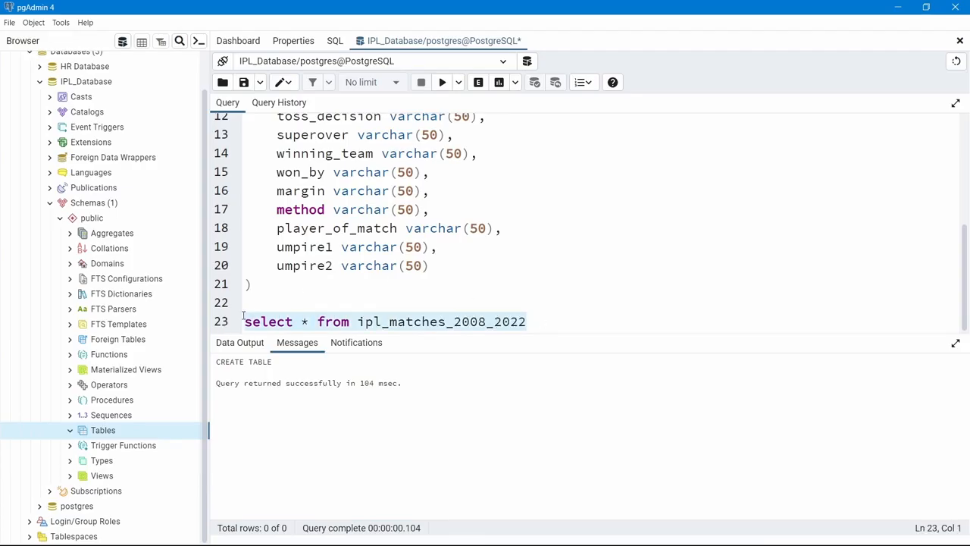
{"action": "left_click", "coordinate": [562, 297]}
{"action": "left_click", "coordinate": [442, 82]}
{"action": "left_click_drag", "start_coordinate": [532, 323], "coordinate": [241, 319]}
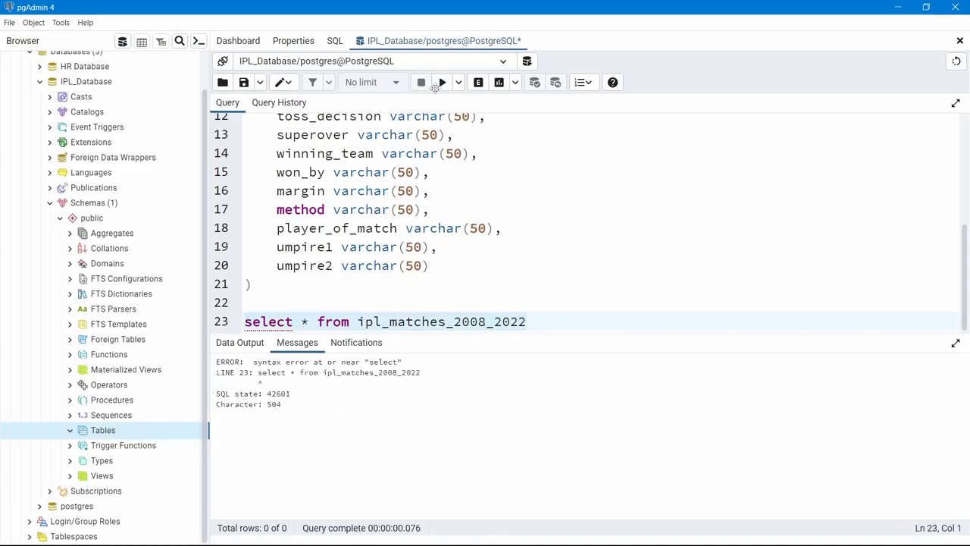
{"action": "left_click", "coordinate": [443, 83]}
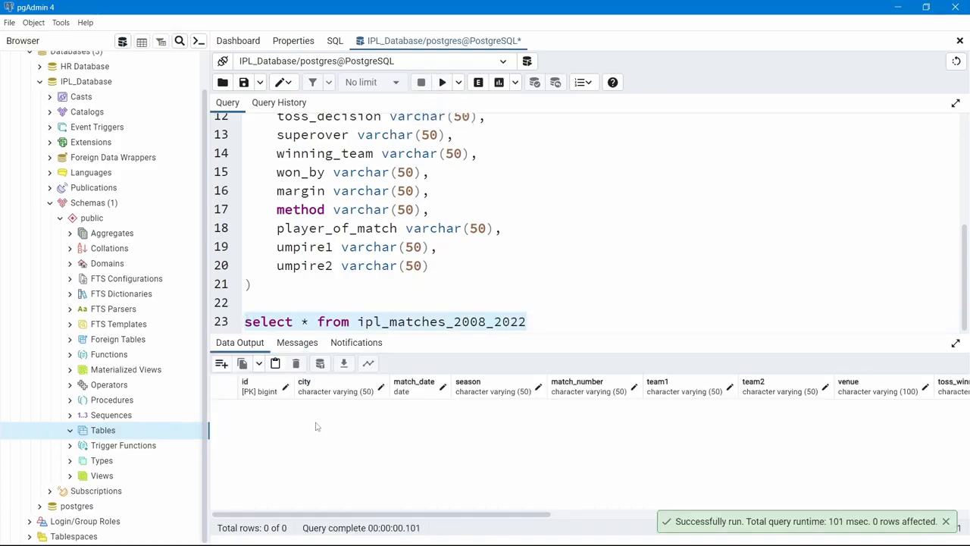
{"action": "left_click_drag", "start_coordinate": [335, 513], "coordinate": [826, 489]}
{"action": "left_click_drag", "start_coordinate": [368, 480], "coordinate": [249, 440]}
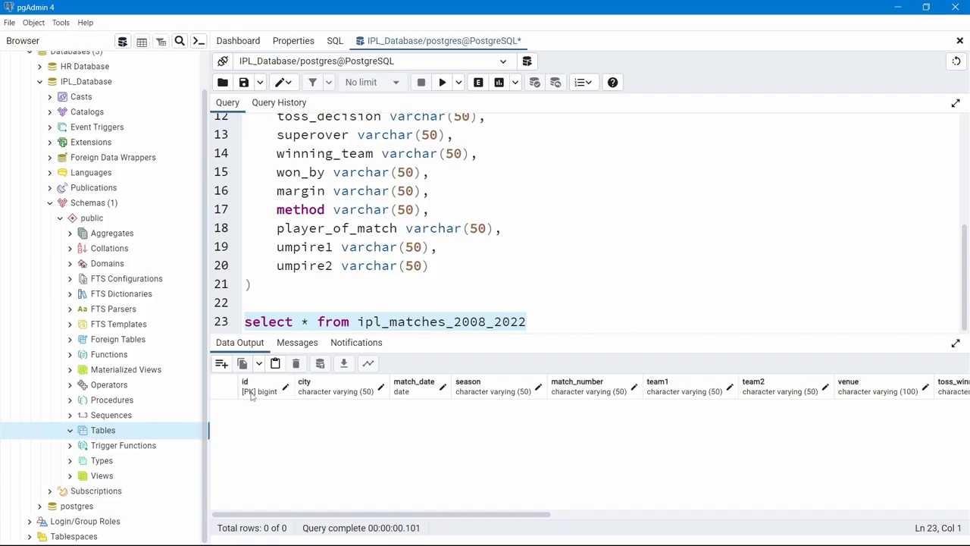
- Add an empty line 25 after the select query, then switch to Word and copy the COPY statement for ipl_matches_2008_2022
{"action": "left_click", "coordinate": [555, 324]}
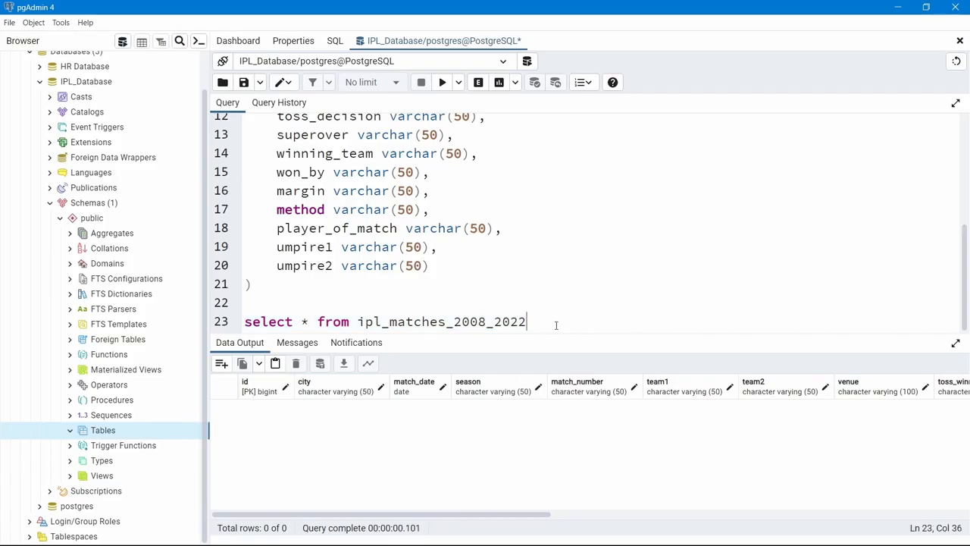
{"action": "key", "text": "Return"}
{"action": "key", "text": "Return"}
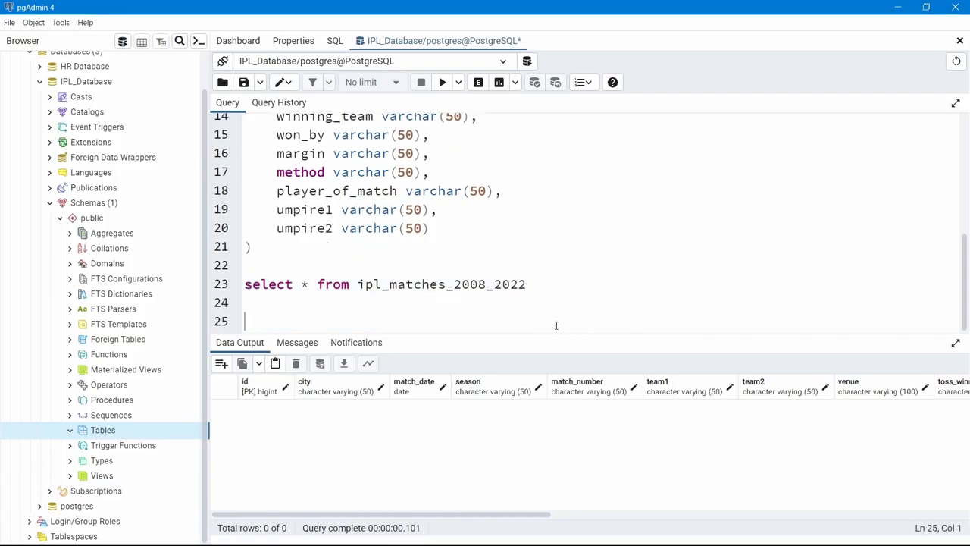
{"action": "key", "text": "alt+Tab"}
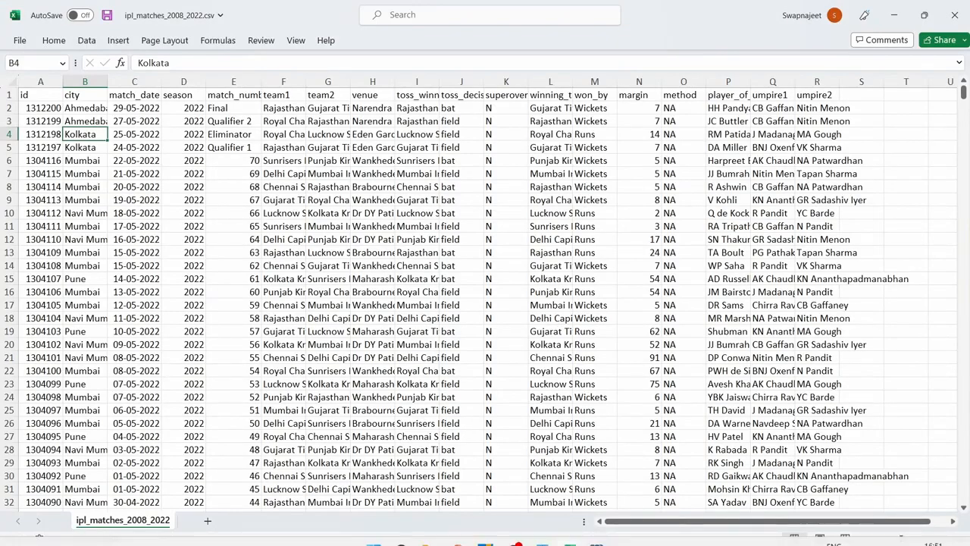
{"action": "left_click", "coordinate": [540, 540]}
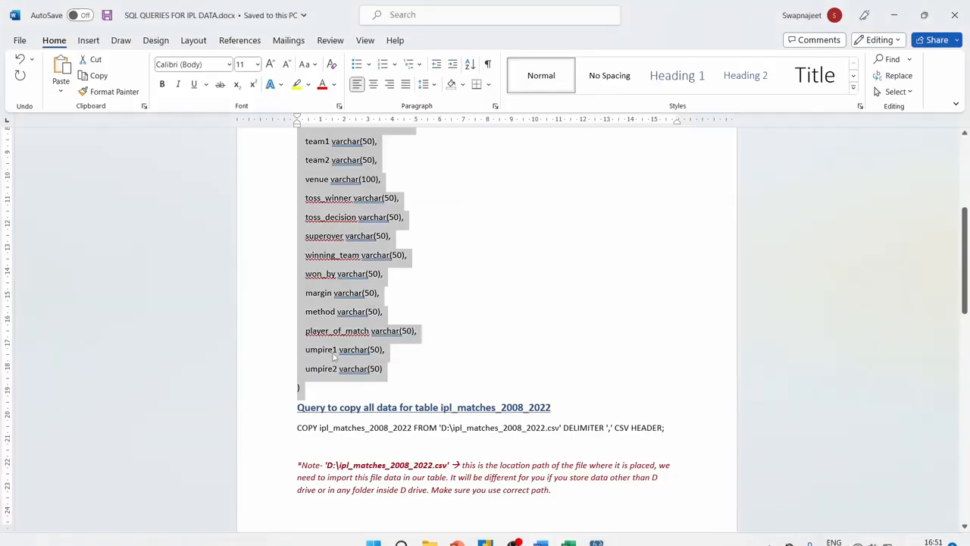
{"action": "left_click", "coordinate": [463, 390]}
{"action": "scroll", "coordinate": [463, 390], "scroll_direction": "down", "scroll_amount": 3}
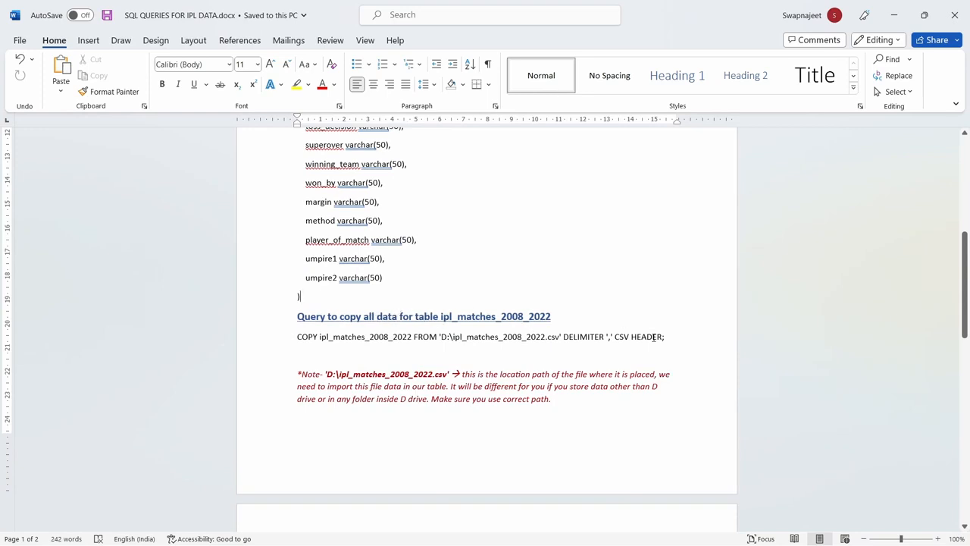
{"action": "left_click_drag", "start_coordinate": [661, 338], "coordinate": [297, 347]}
{"action": "key", "text": "ctrl+c"}
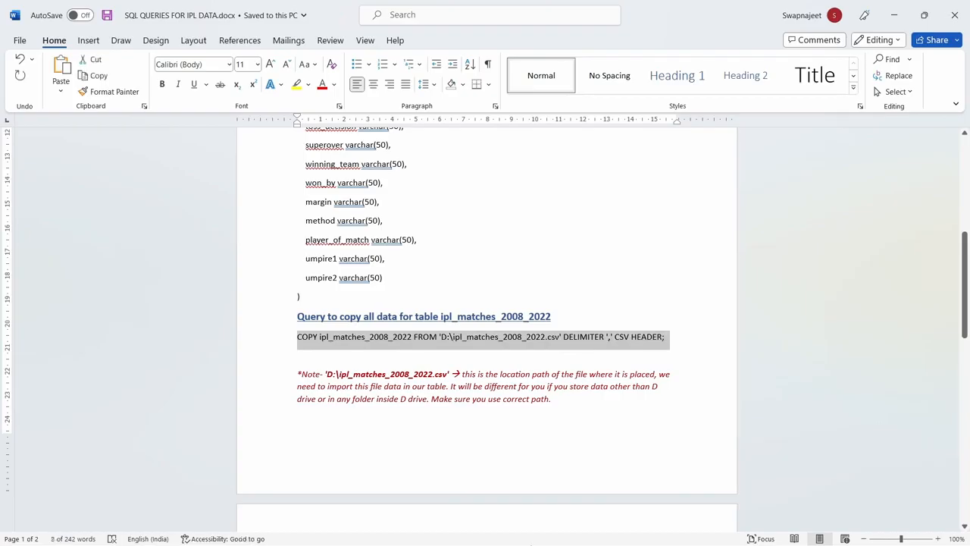
- Switch back to pgAdmin and paste the COPY statement importing 'D:\ipl_matches_2008_2022.csv' on line 25
{"action": "mouse_move", "coordinate": [554, 536]}
{"action": "left_click", "coordinate": [596, 530]}
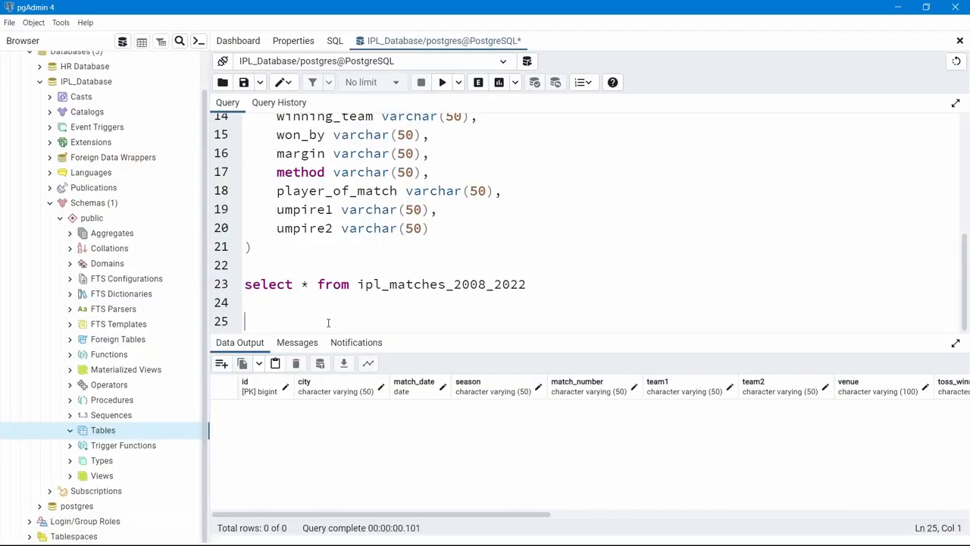
{"action": "key", "text": "ctrl+v"}
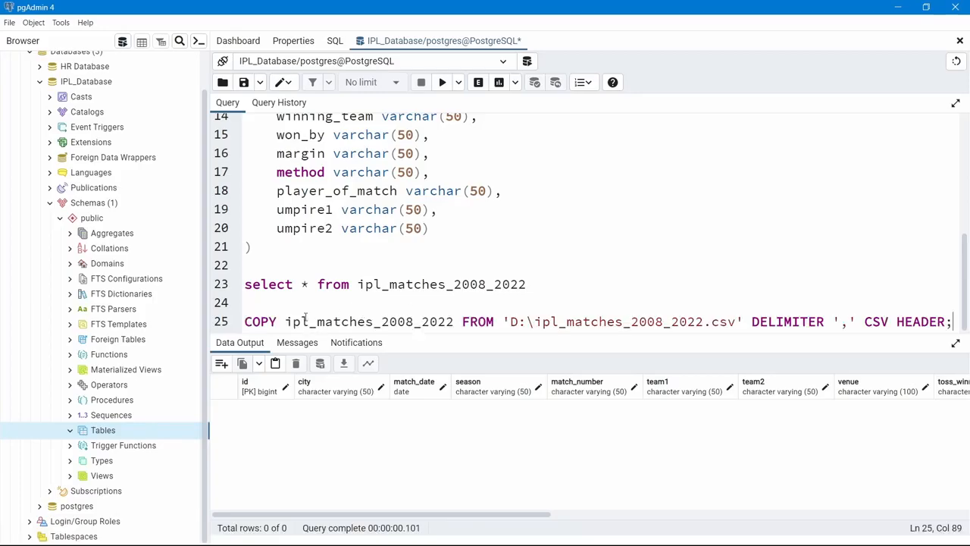
- Examine the COPY keyword, the target table name and the FROM keyword in the COPY statement
{"action": "left_click_drag", "start_coordinate": [245, 321], "coordinate": [277, 320]}
{"action": "left_click", "coordinate": [285, 322]}
{"action": "left_click_drag", "start_coordinate": [285, 322], "coordinate": [457, 321]}
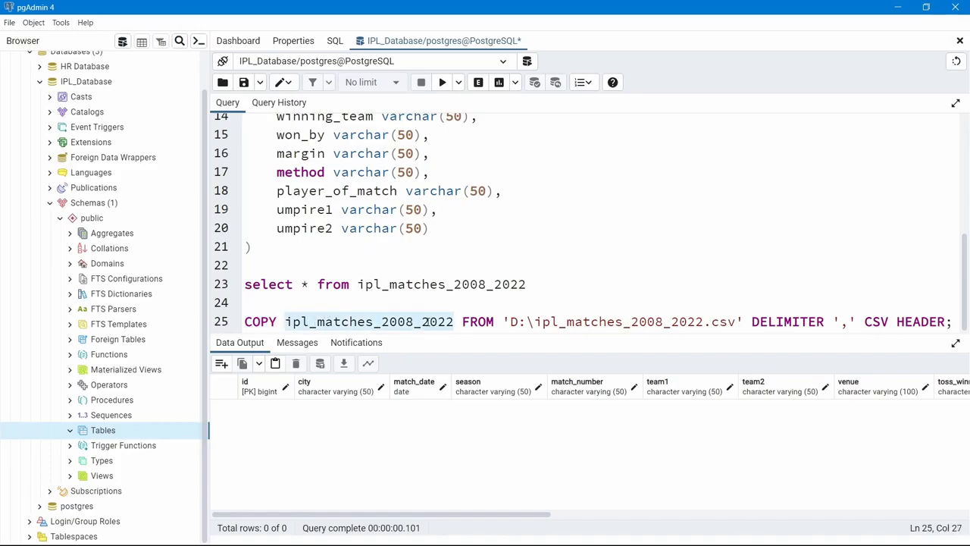
{"action": "left_click", "coordinate": [426, 321]}
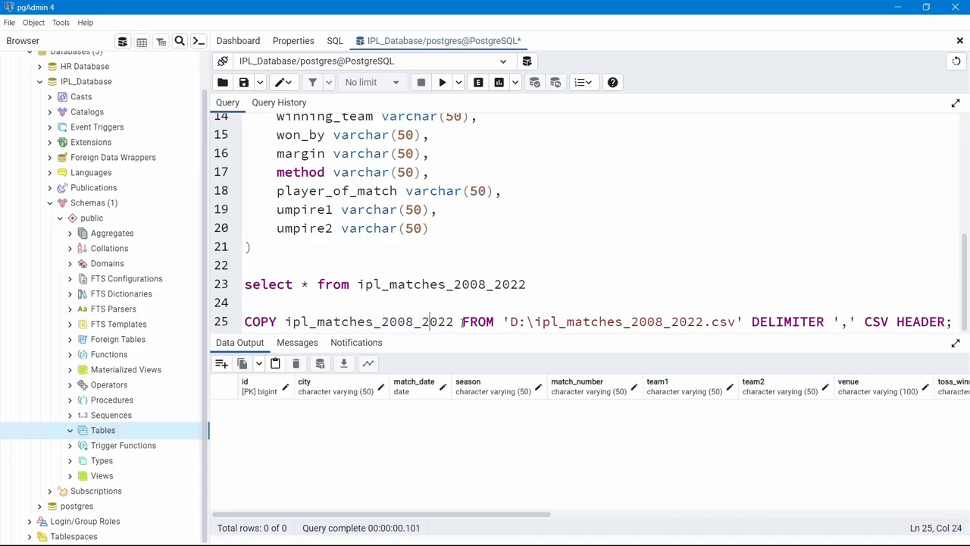
{"action": "double_click", "coordinate": [477, 321]}
{"action": "left_click", "coordinate": [498, 321]}
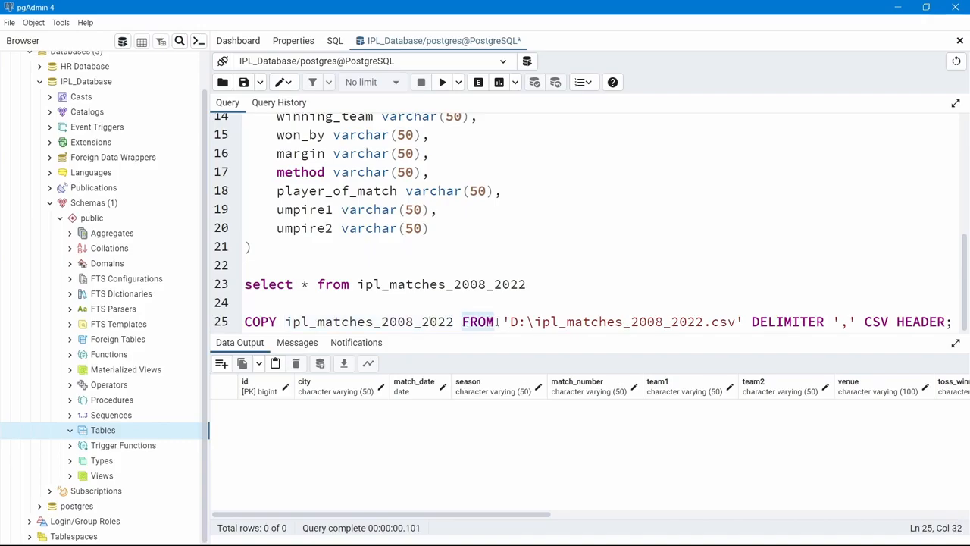
- Examine the source file path and the CSV file name in the COPY statement
{"action": "left_click", "coordinate": [503, 321]}
{"action": "left_click_drag", "start_coordinate": [503, 321], "coordinate": [746, 322]}
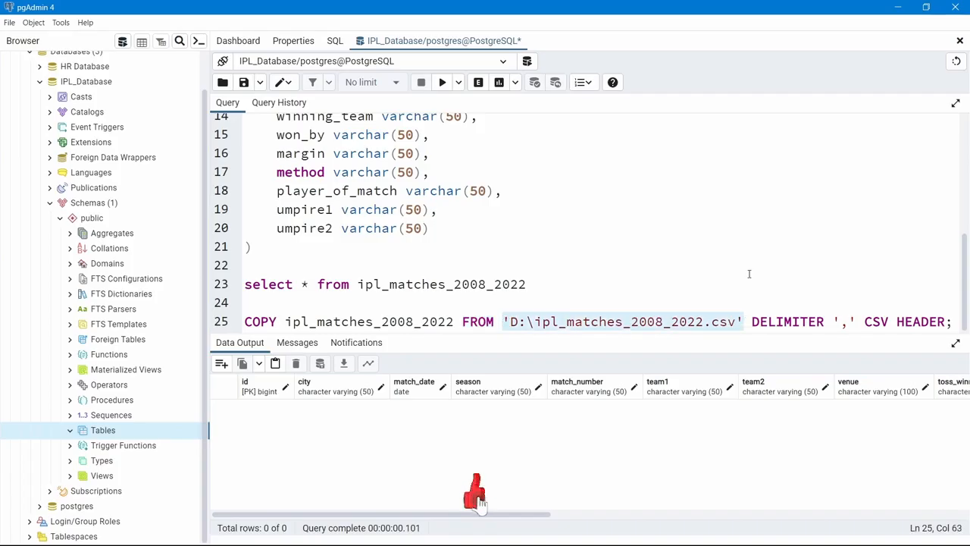
{"action": "left_click", "coordinate": [520, 321]}
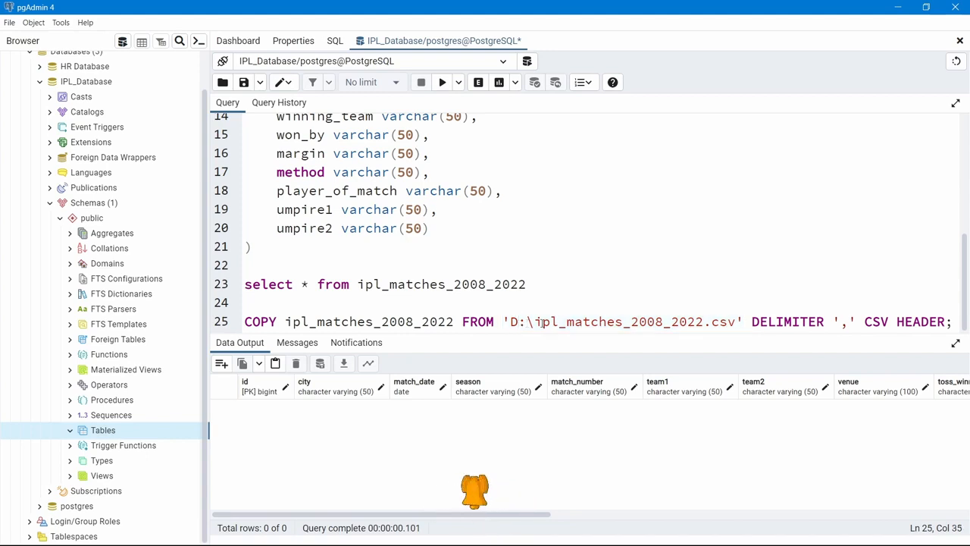
{"action": "left_click_drag", "start_coordinate": [535, 321], "coordinate": [739, 322]}
{"action": "left_click", "coordinate": [761, 280]}
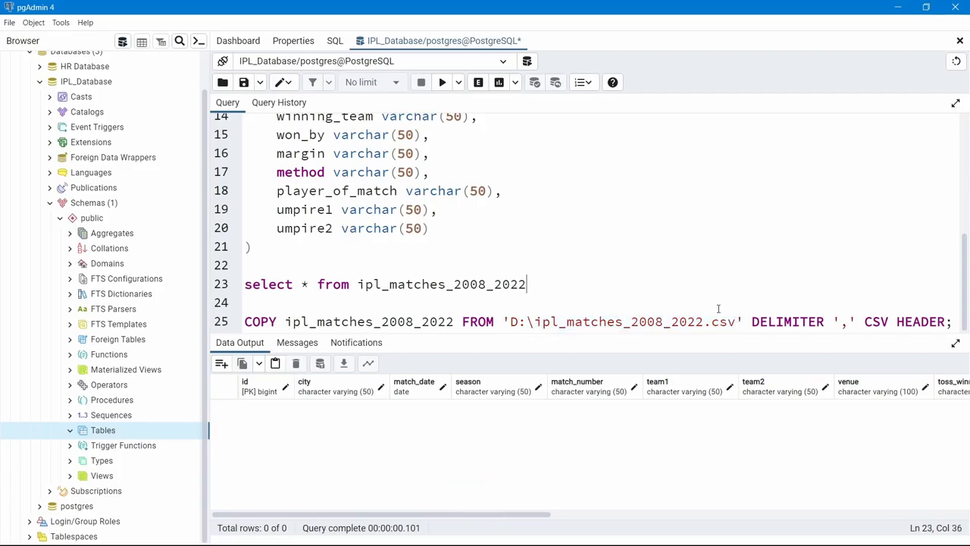
{"action": "left_click", "coordinate": [738, 321]}
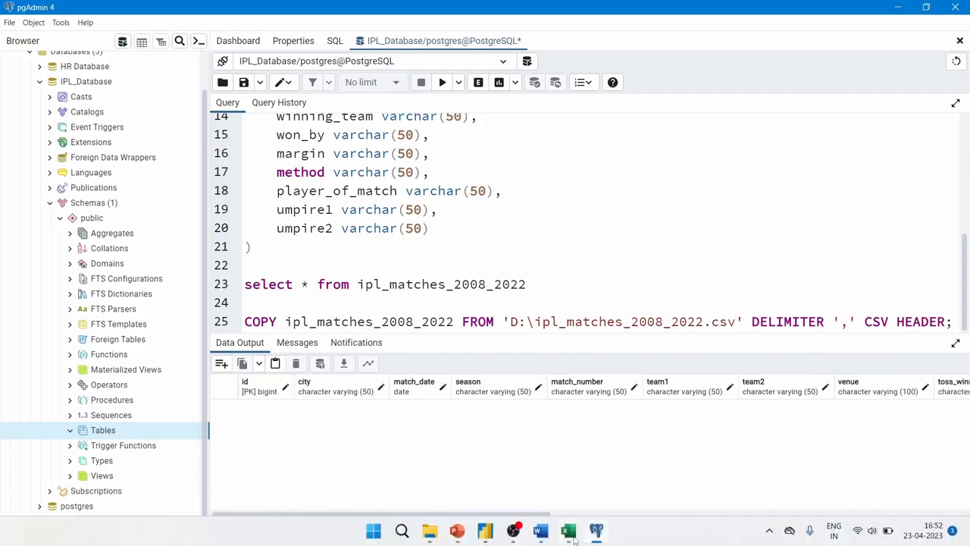
- Switch to File Explorer, open New Volume (D:) and locate the two IPL CSV files
{"action": "mouse_move", "coordinate": [570, 540]}
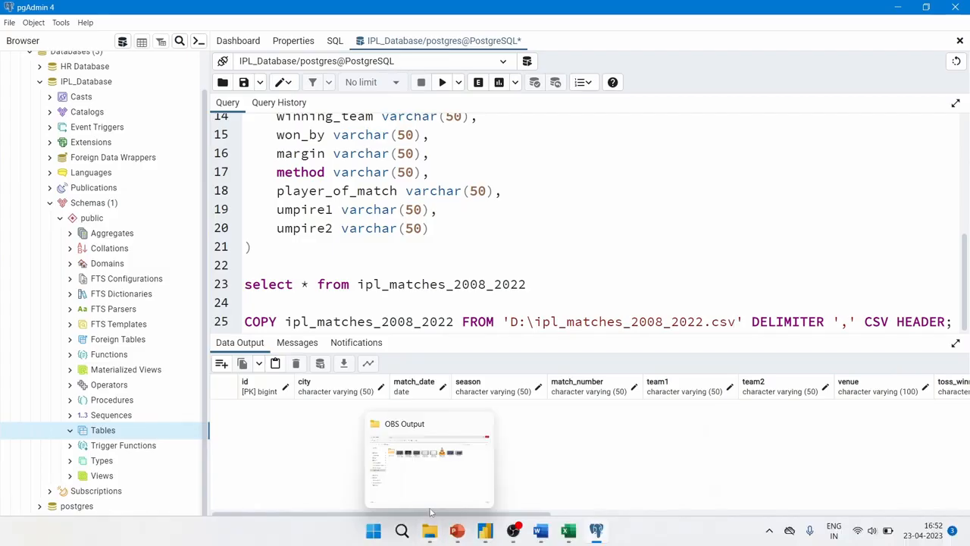
{"action": "left_click", "coordinate": [429, 531]}
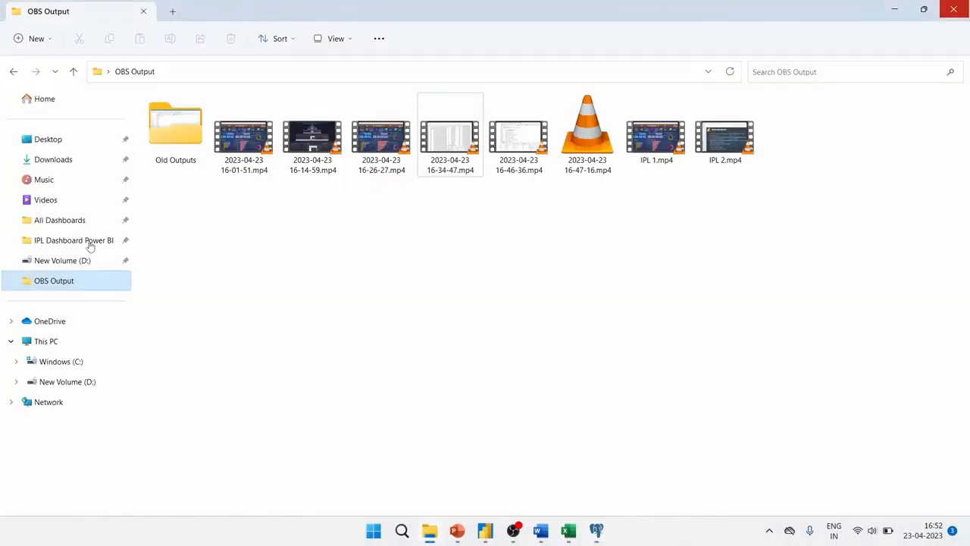
{"action": "left_click", "coordinate": [88, 381]}
{"action": "left_click", "coordinate": [330, 168]}
{"action": "left_click", "coordinate": [363, 171]}
{"action": "left_click", "coordinate": [379, 212]}
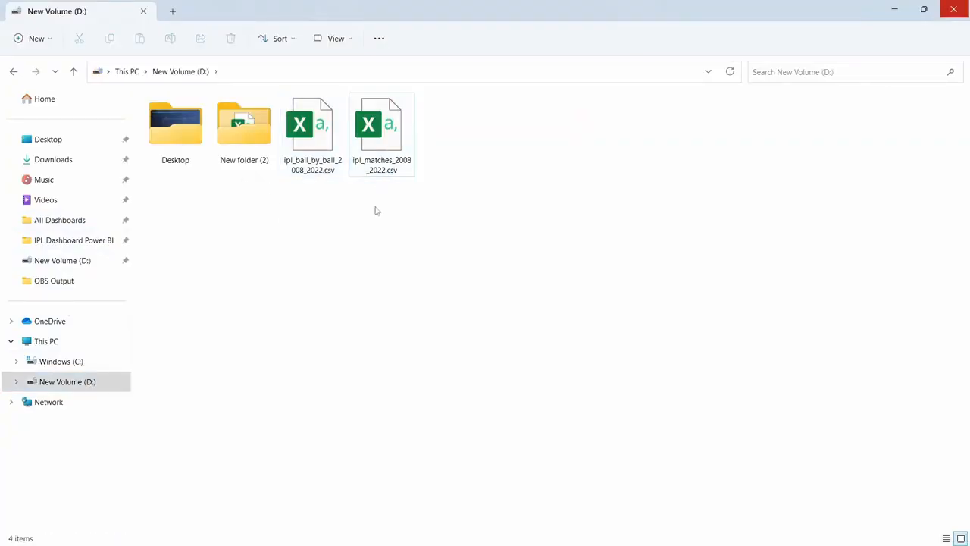
- Reopen New Volume (D:) from This PC and show its full path in the address field
{"action": "left_click", "coordinate": [258, 72]}
{"action": "key", "text": "End"}
{"action": "left_click", "coordinate": [406, 262]}
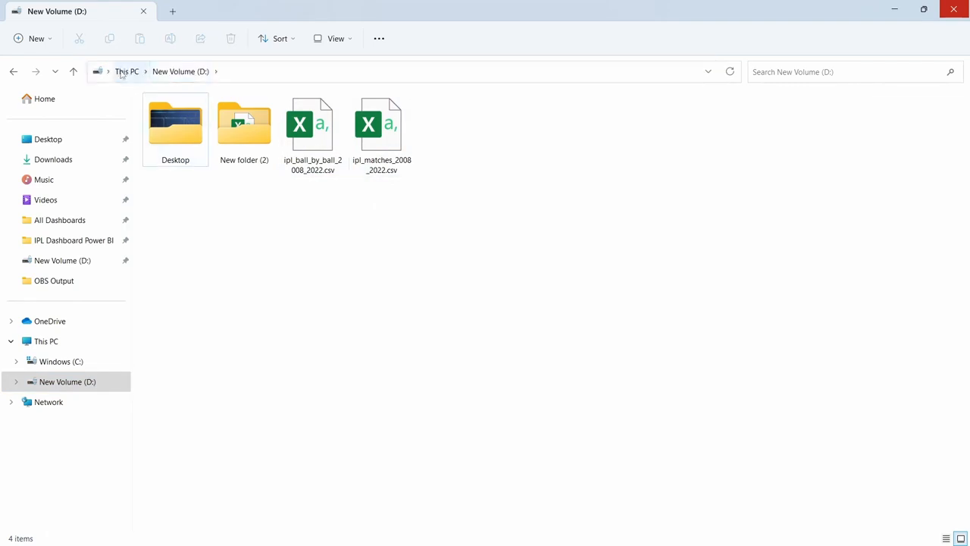
{"action": "left_click", "coordinate": [127, 71]}
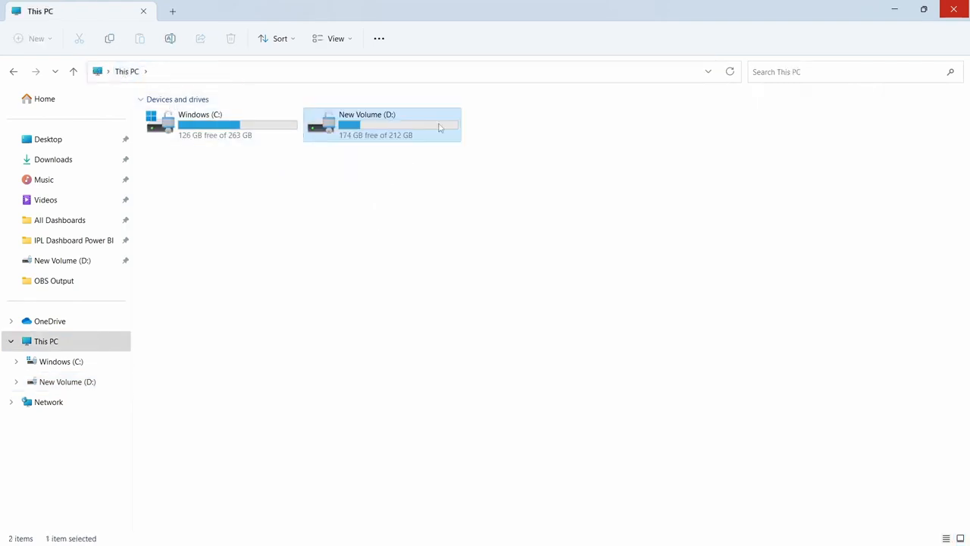
{"action": "double_click", "coordinate": [438, 126]}
{"action": "left_click", "coordinate": [242, 76]}
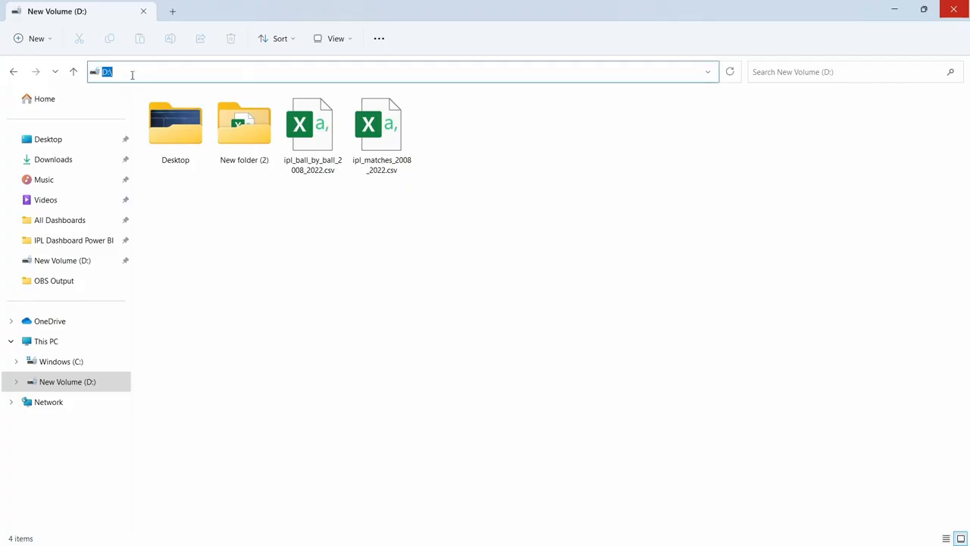
{"action": "left_click", "coordinate": [122, 72]}
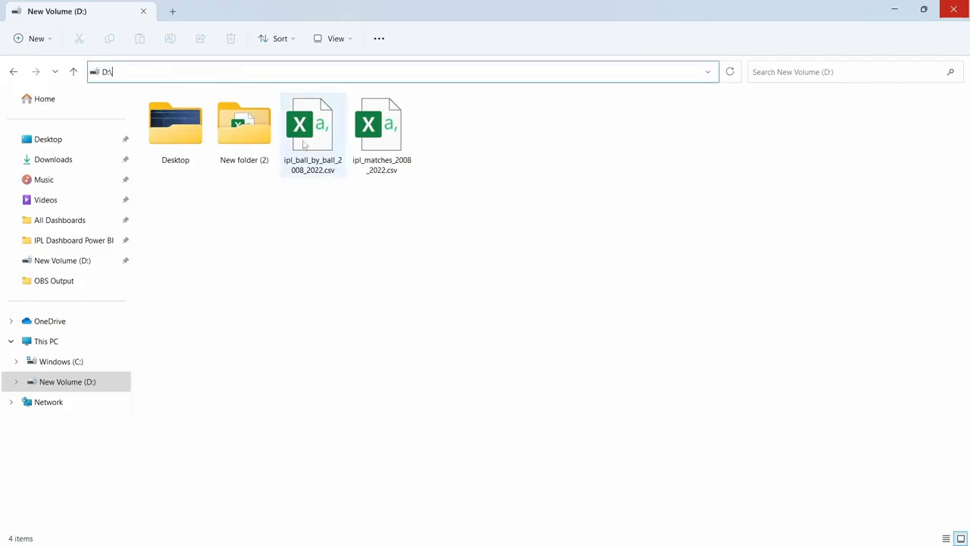
{"action": "left_click", "coordinate": [432, 239]}
- Compare the CSV file name in the pgAdmin COPY statement with ipl_matches_2008_2022.csv in New Volume (D:)
{"action": "key", "text": "alt+Tab"}
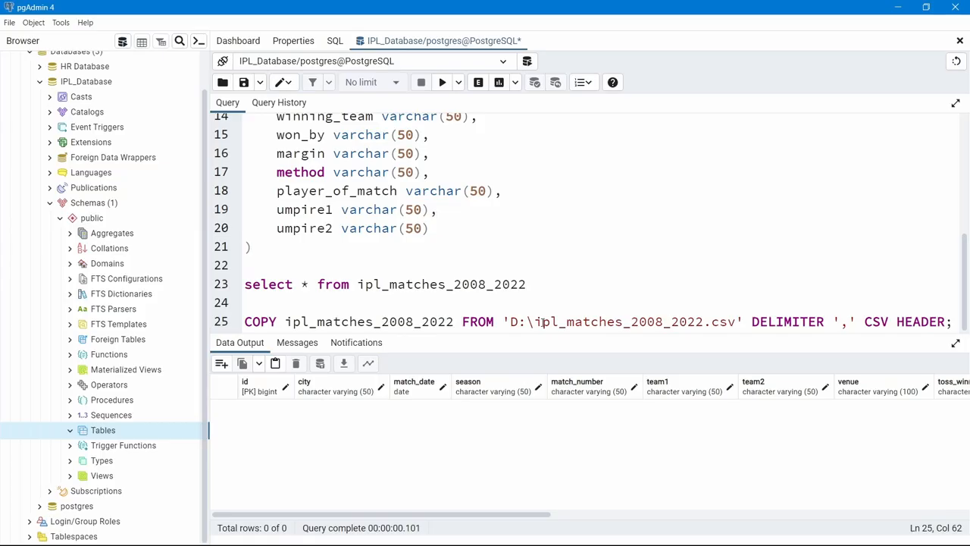
{"action": "left_click_drag", "start_coordinate": [535, 322], "coordinate": [735, 324]}
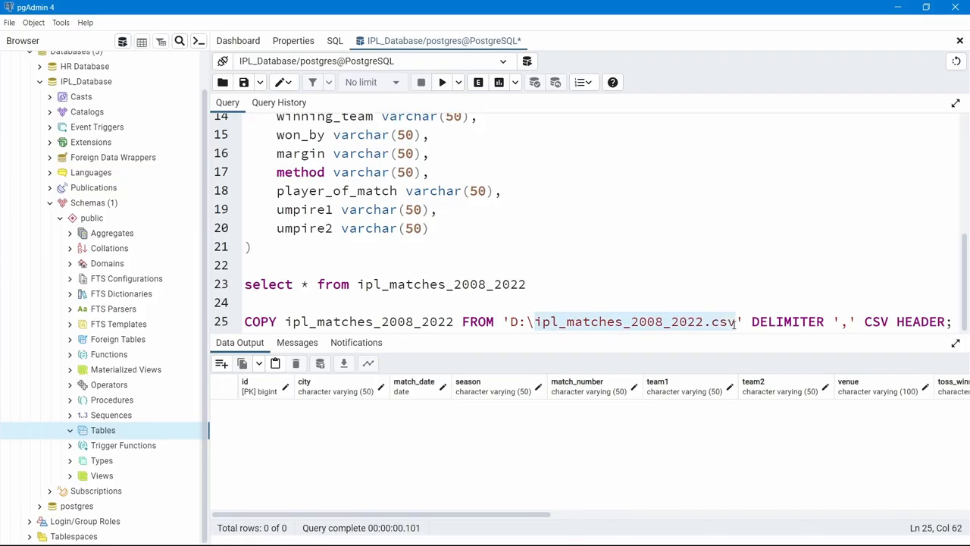
{"action": "key", "text": "alt+Tab"}
{"action": "left_click", "coordinate": [379, 168]}
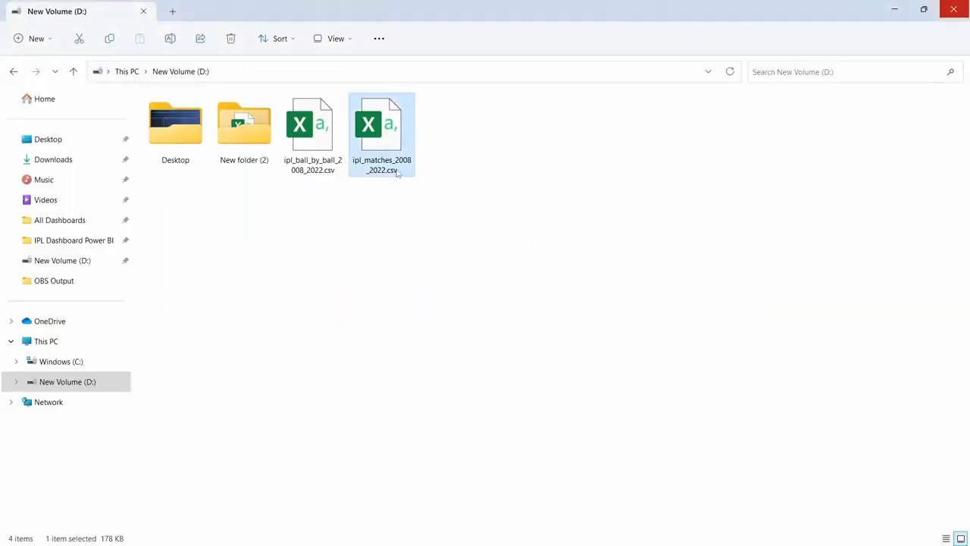
{"action": "key", "text": "alt+Tab"}
- Return to pgAdmin and examine the DELIMITER ',' and CSV HEADER options in the COPY statement
{"action": "left_click", "coordinate": [673, 271]}
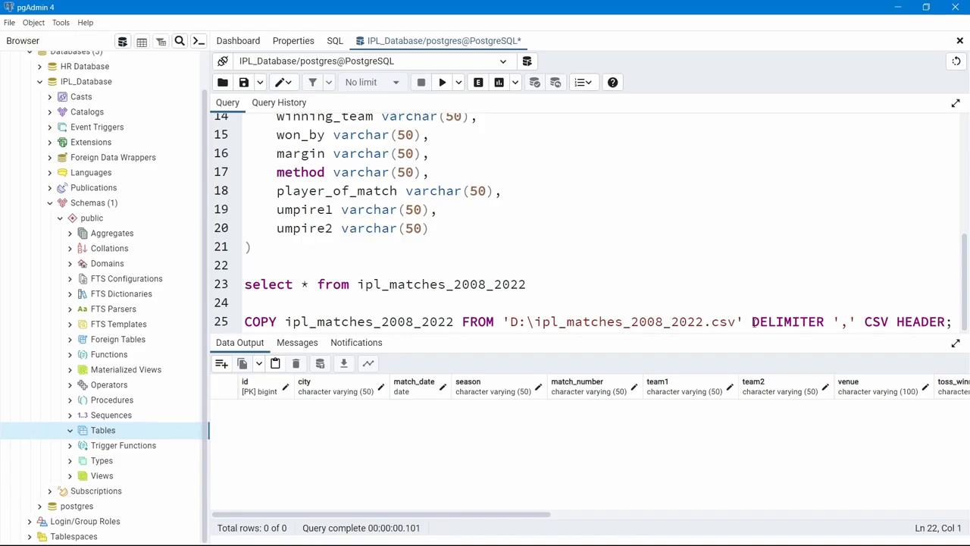
{"action": "left_click_drag", "start_coordinate": [752, 321], "coordinate": [824, 323]}
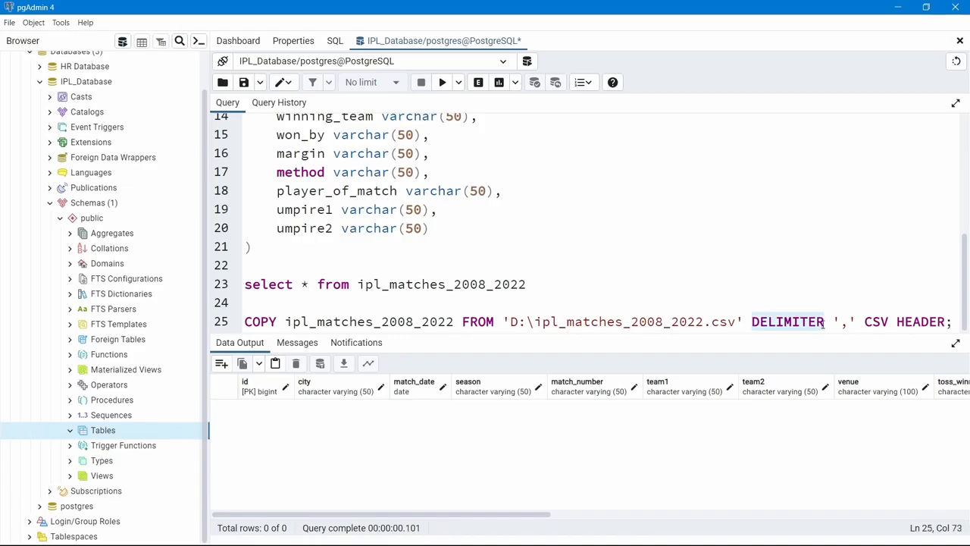
{"action": "left_click", "coordinate": [818, 303]}
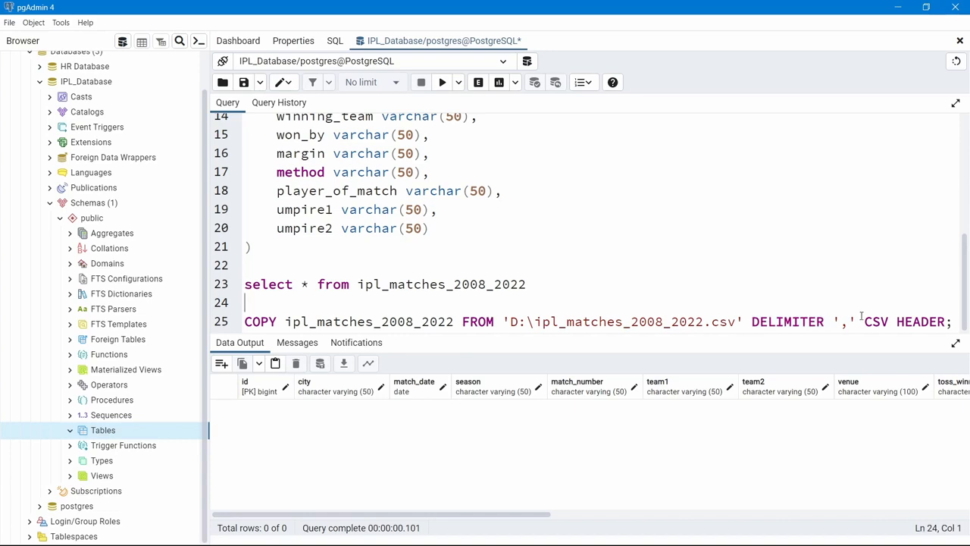
{"action": "left_click_drag", "start_coordinate": [834, 321], "coordinate": [856, 321]}
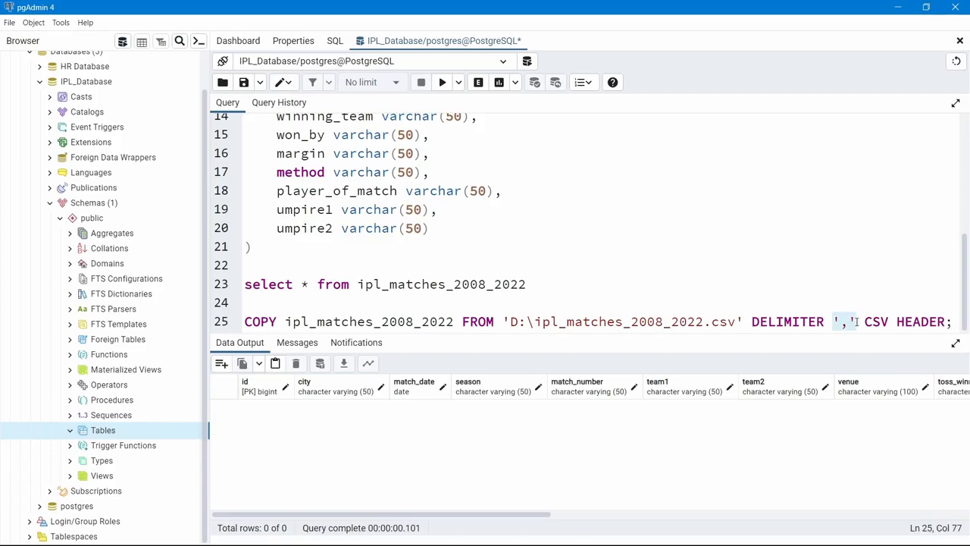
{"action": "left_click", "coordinate": [841, 302]}
{"action": "left_click_drag", "start_coordinate": [865, 321], "coordinate": [891, 322]}
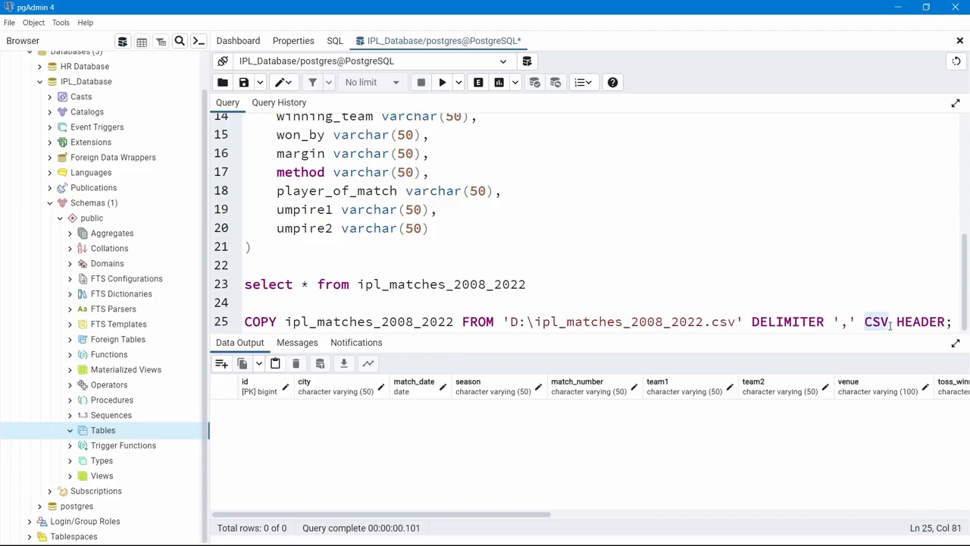
{"action": "left_click", "coordinate": [897, 323]}
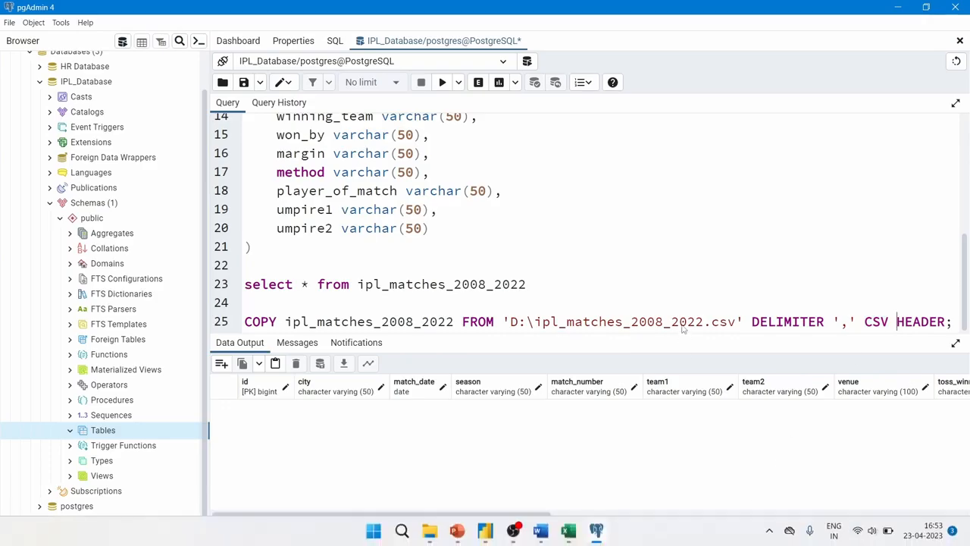
- Switch to Excel to inspect the header row of ipl_matches_2008_2022.csv, and return to pgAdmin
{"action": "mouse_move", "coordinate": [568, 530]}
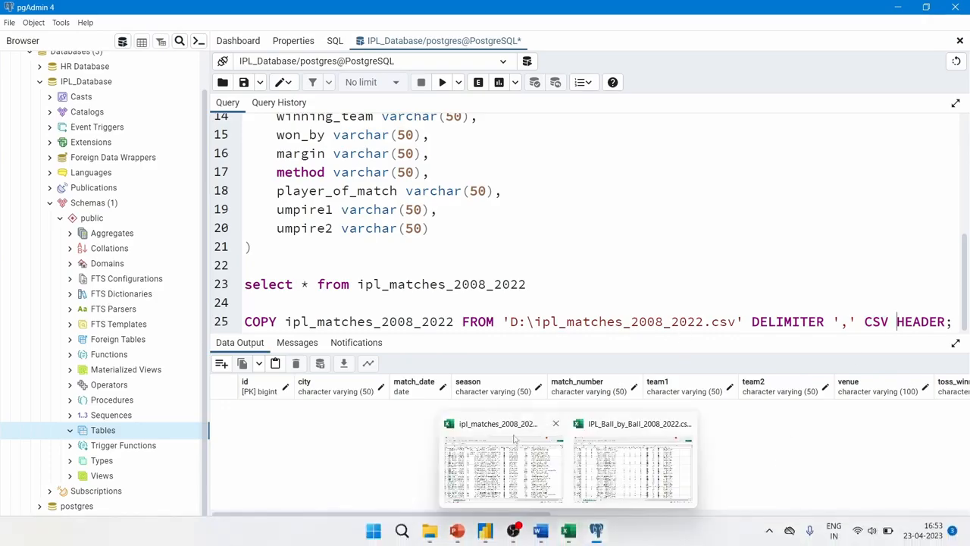
{"action": "left_click", "coordinate": [504, 463]}
{"action": "left_click_drag", "start_coordinate": [59, 99], "coordinate": [417, 97]}
{"action": "left_click", "coordinate": [596, 531]}
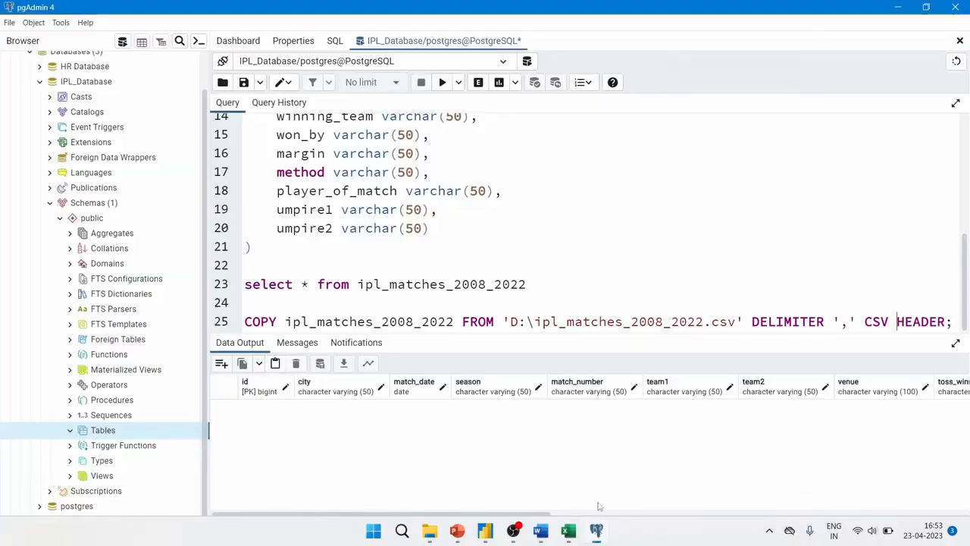
- Run only the COPY statement to import D:\ipl_matches_2008_2022.csv into the ipl_matches_2008_2022 table and check its message
{"action": "left_click_drag", "start_coordinate": [240, 321], "coordinate": [750, 352]}
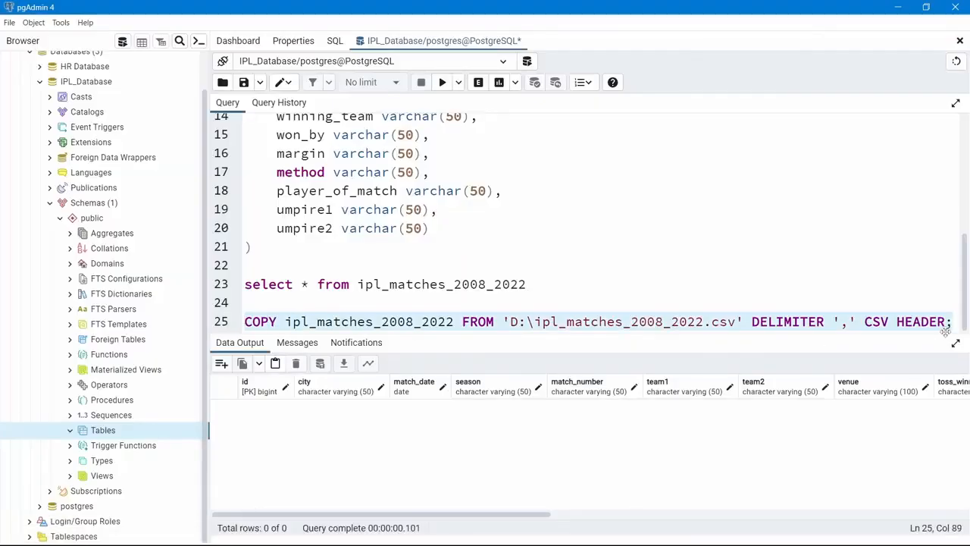
{"action": "left_click", "coordinate": [443, 83]}
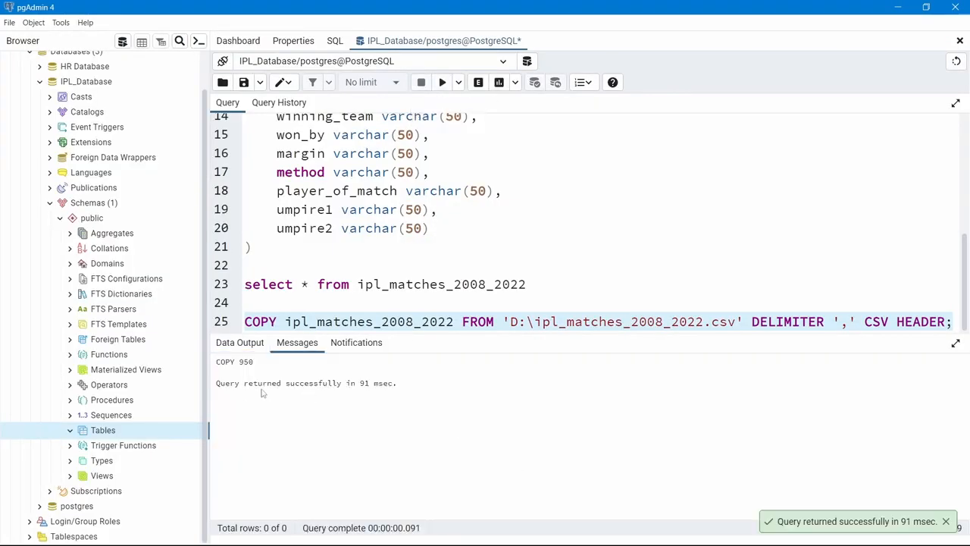
{"action": "left_click_drag", "start_coordinate": [401, 385], "coordinate": [263, 382]}
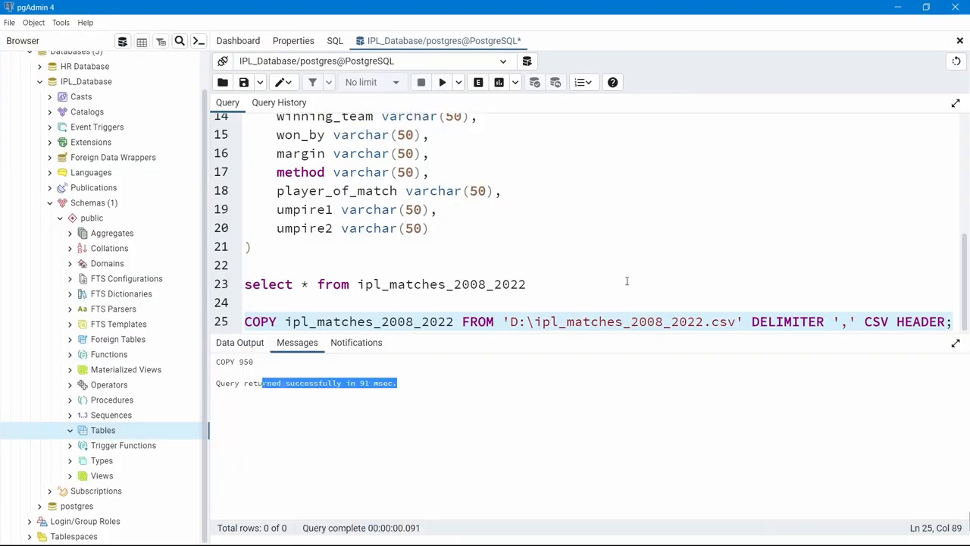
- Run only the select * from ipl_matches_2008_2022 query and enlarge the results area
{"action": "left_click", "coordinate": [551, 284]}
{"action": "left_click_drag", "start_coordinate": [537, 285], "coordinate": [244, 284]}
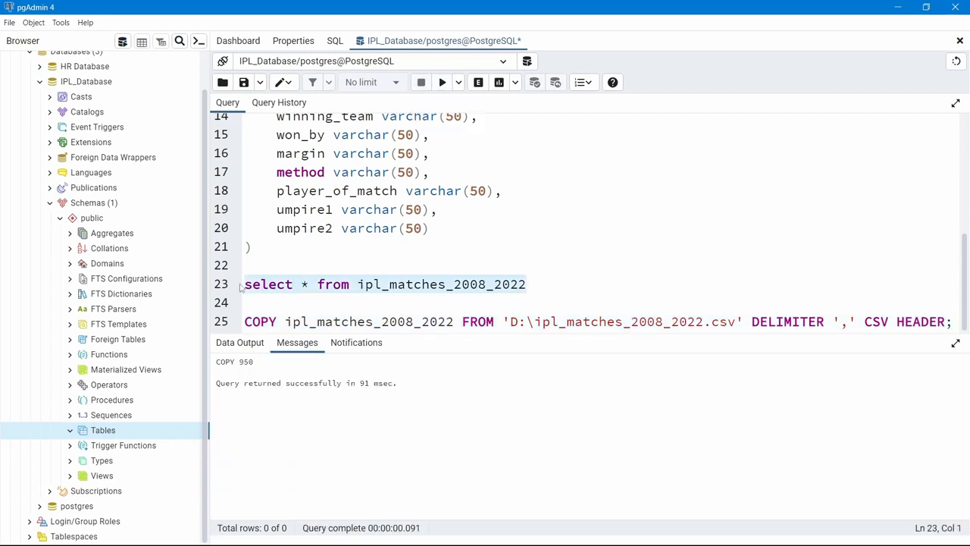
{"action": "left_click", "coordinate": [441, 82]}
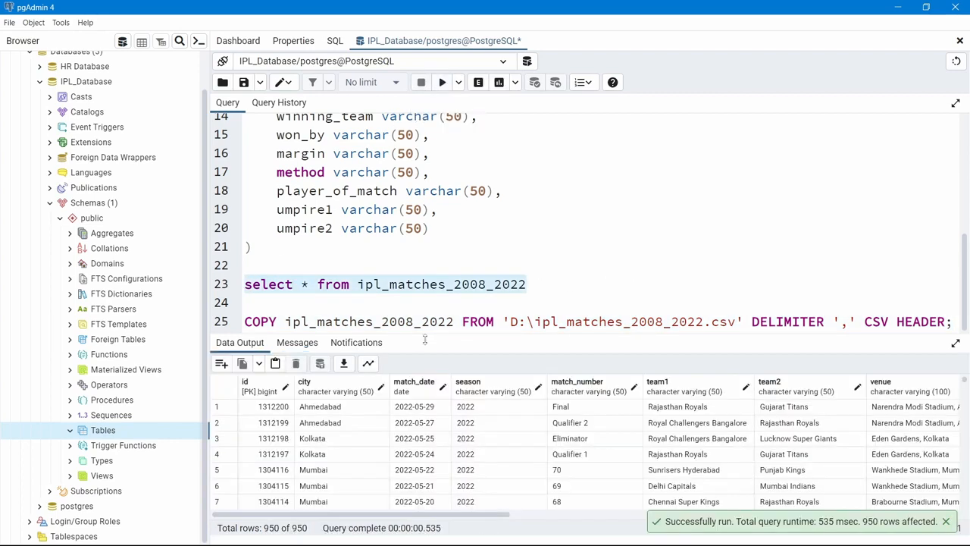
{"action": "left_click_drag", "start_coordinate": [425, 334], "coordinate": [426, 251]}
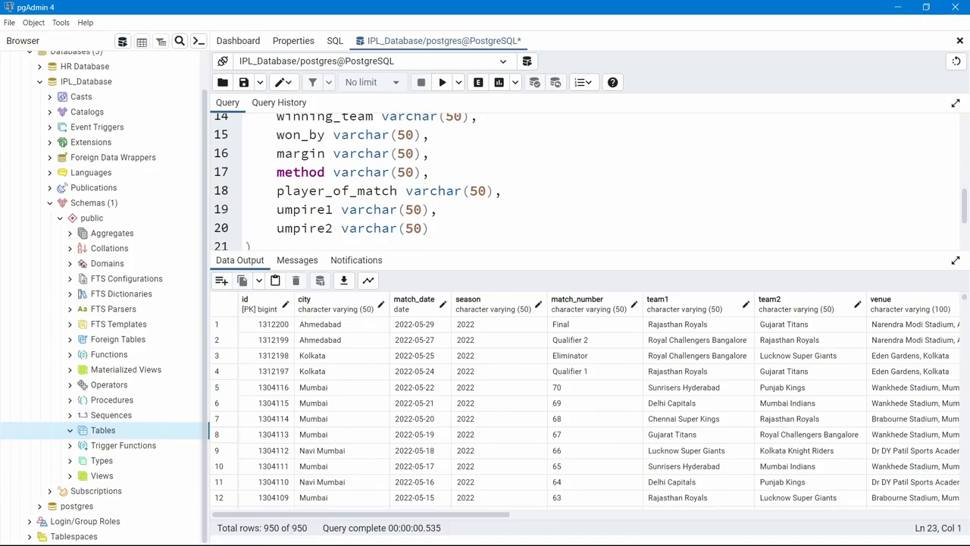
- Compare the id column's entry count in ipl_matches_2008_2022.csv in Excel with the pgAdmin query result, and inspect all result columns
{"action": "mouse_move", "coordinate": [566, 537]}
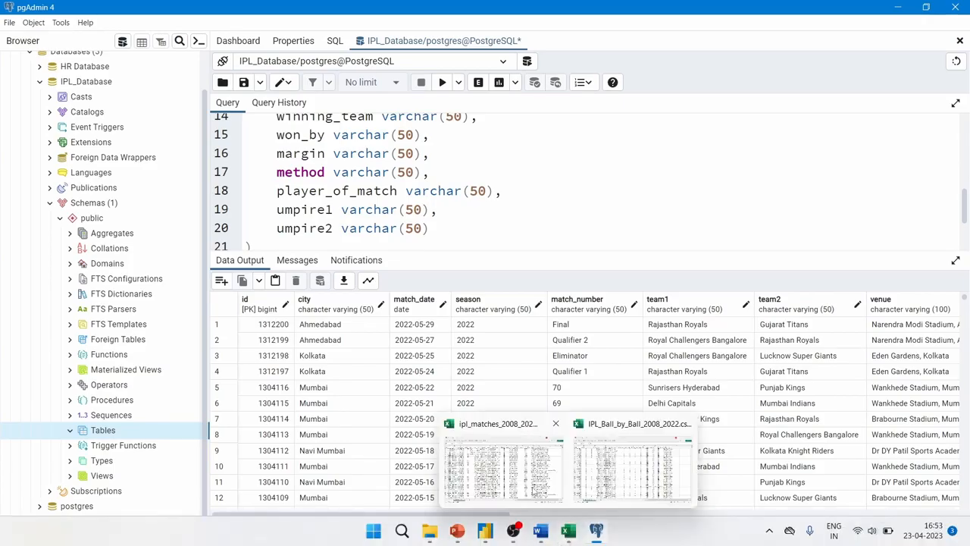
{"action": "left_click", "coordinate": [535, 492]}
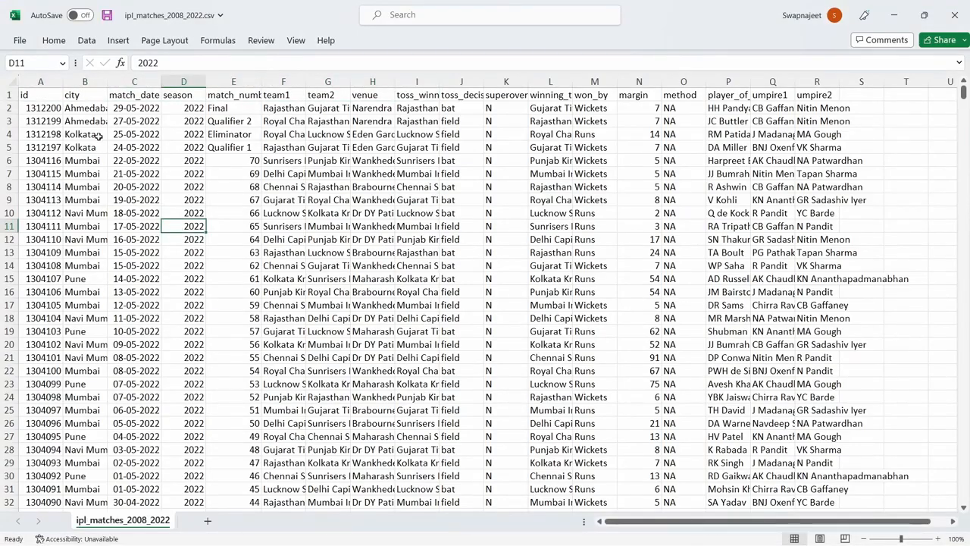
{"action": "left_click", "coordinate": [41, 82]}
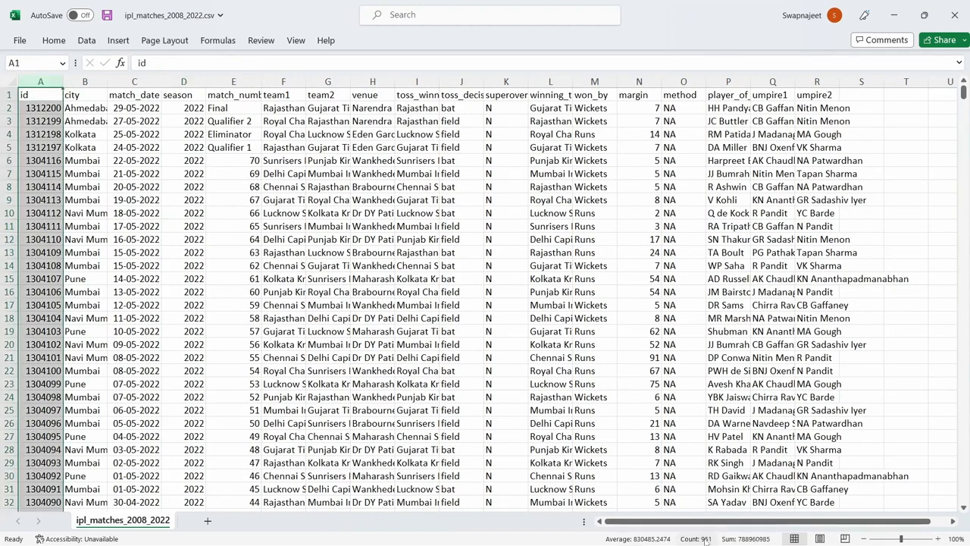
{"action": "left_click", "coordinate": [144, 180]}
{"action": "left_click", "coordinate": [34, 96]}
{"action": "left_click_drag", "start_coordinate": [38, 108], "coordinate": [39, 157]}
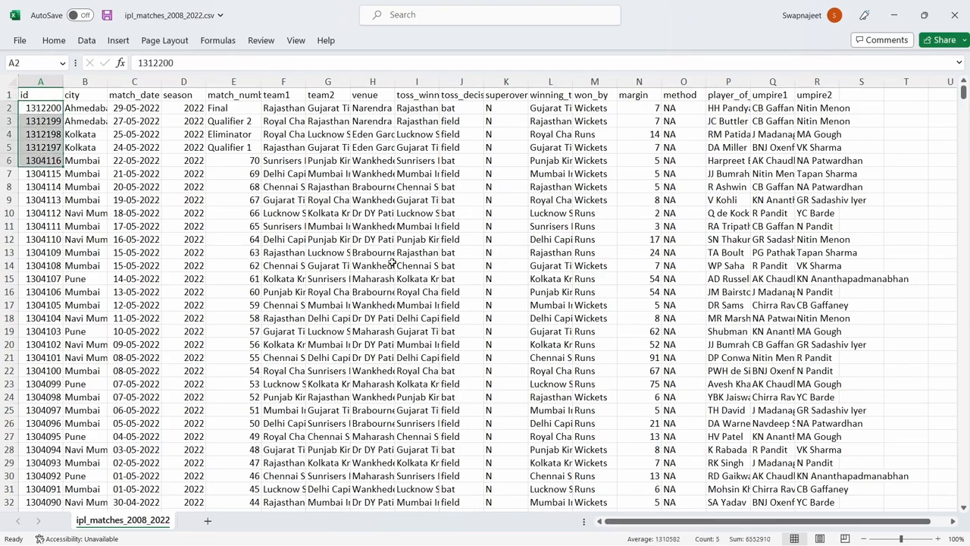
{"action": "key", "text": "alt+Tab"}
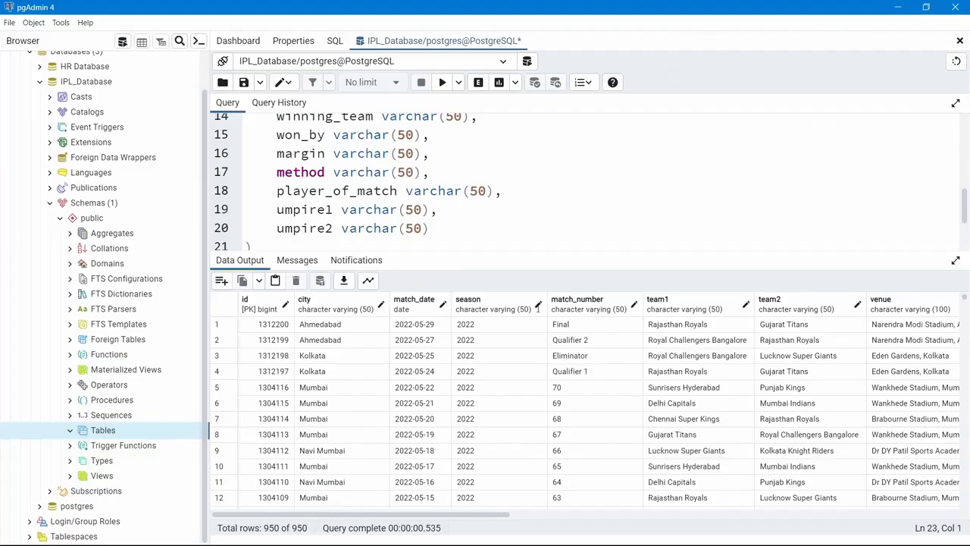
{"action": "left_click_drag", "start_coordinate": [440, 516], "coordinate": [968, 517]}
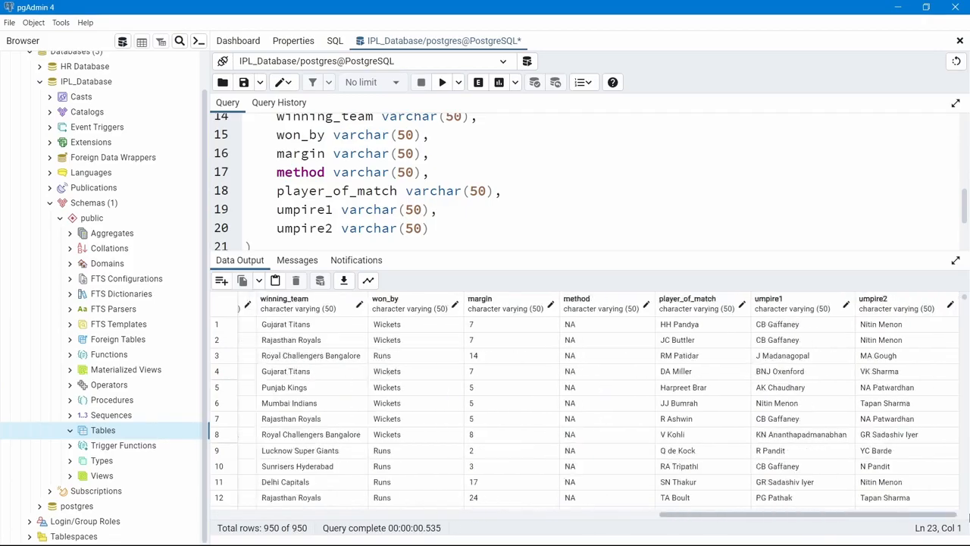
{"action": "left_click_drag", "start_coordinate": [817, 477], "coordinate": [275, 505]}
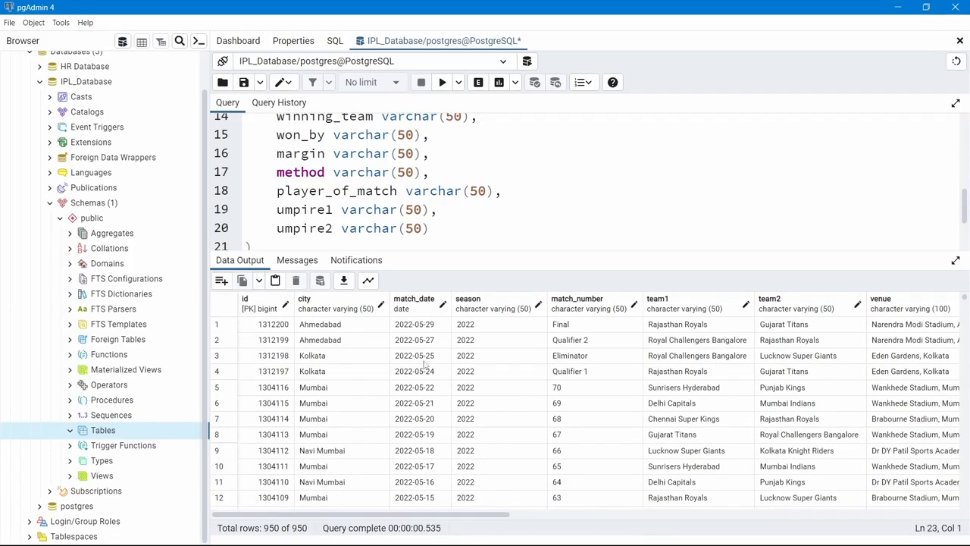
- Clear all SQL from the query editor and enlarge the editor area
{"action": "left_click", "coordinate": [381, 209]}
{"action": "key", "text": "ctrl+a"}
{"action": "key", "text": "BackSpace"}
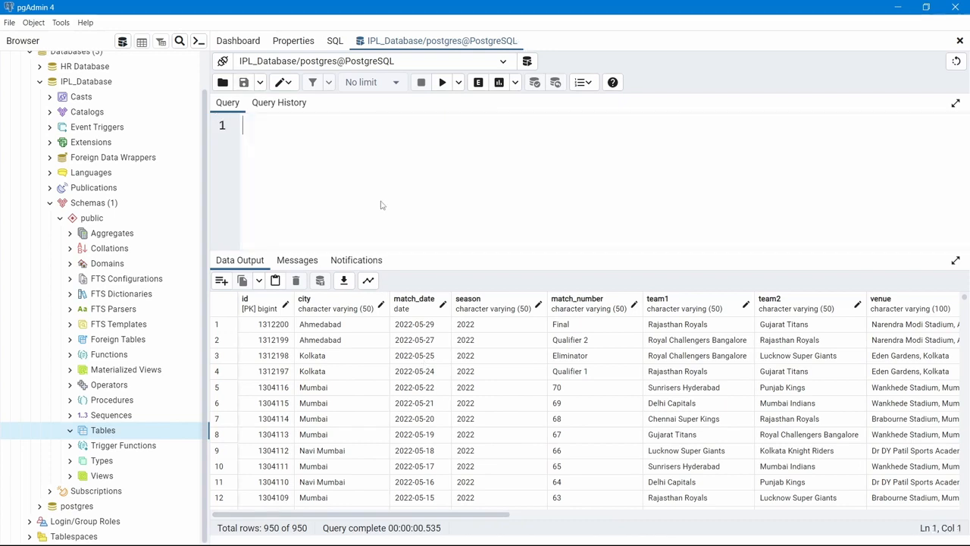
{"action": "left_click_drag", "start_coordinate": [407, 251], "coordinate": [412, 357]}
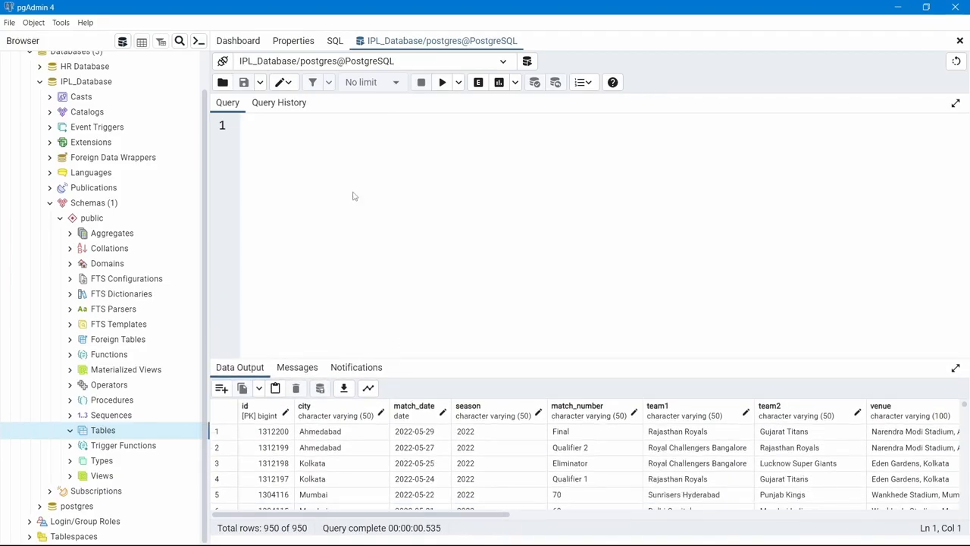
- Expand Tables under the public schema, collapse the ipl_matches_2008_2022 branch and refresh the table list
{"action": "left_click", "coordinate": [69, 430]}
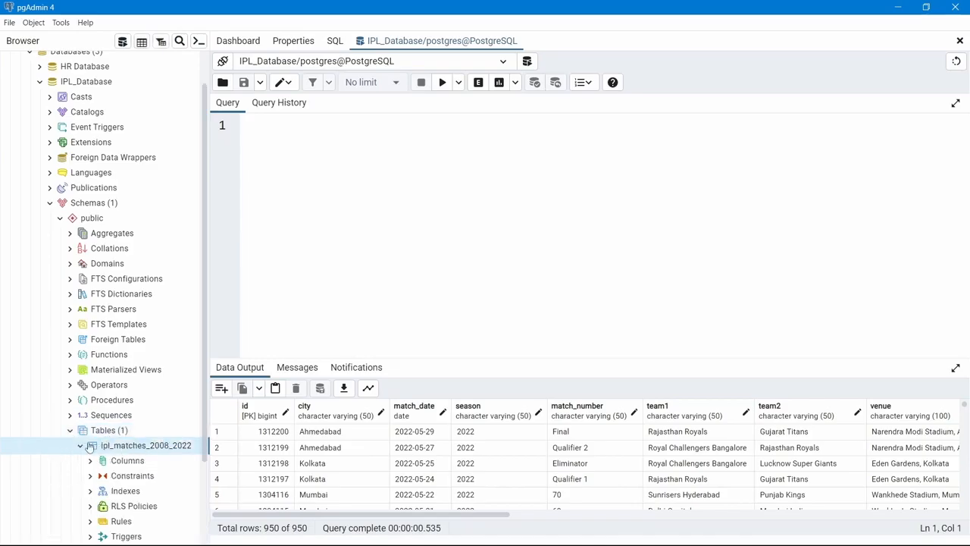
{"action": "left_click", "coordinate": [81, 446]}
{"action": "left_click", "coordinate": [97, 430]}
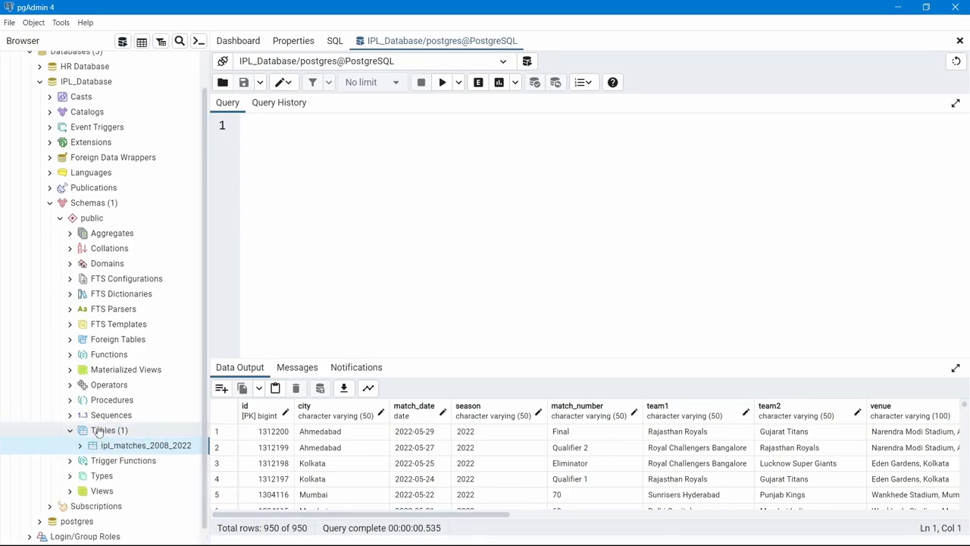
{"action": "right_click", "coordinate": [97, 431]}
{"action": "left_click", "coordinate": [120, 457]}
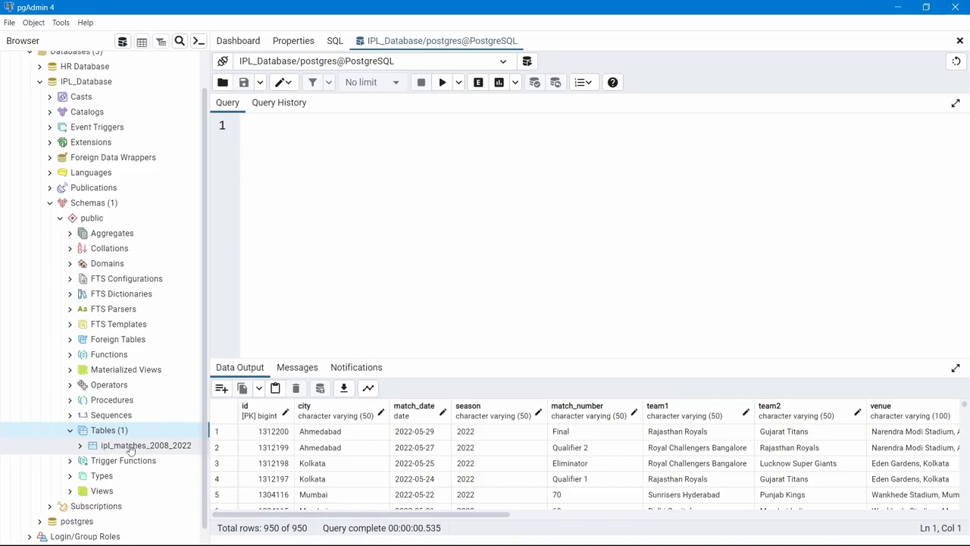
- Switch to Excel and view the columns of IPL_Ball_by_Ball_2008_2022.csv
{"action": "left_click", "coordinate": [355, 160]}
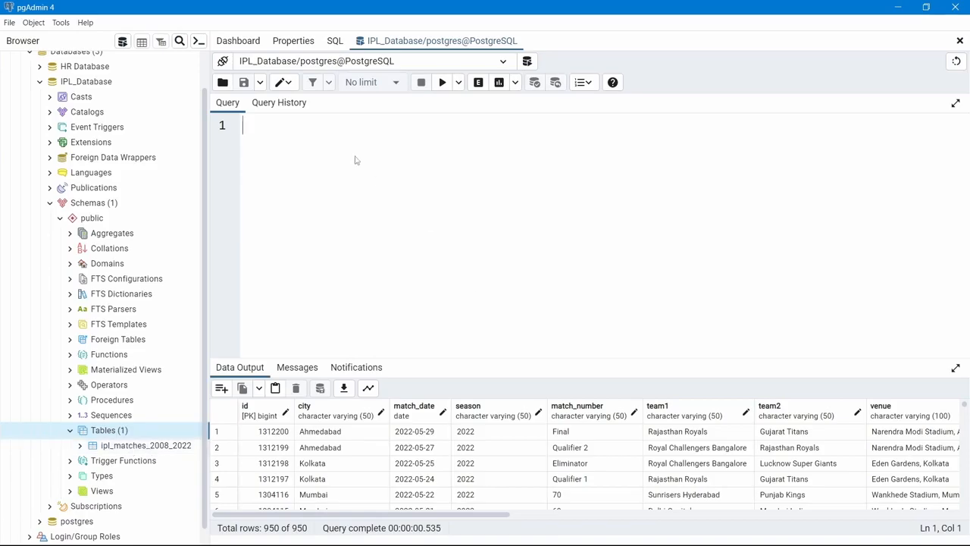
{"action": "key", "text": "alt+Tab"}
{"action": "mouse_move", "coordinate": [430, 532]}
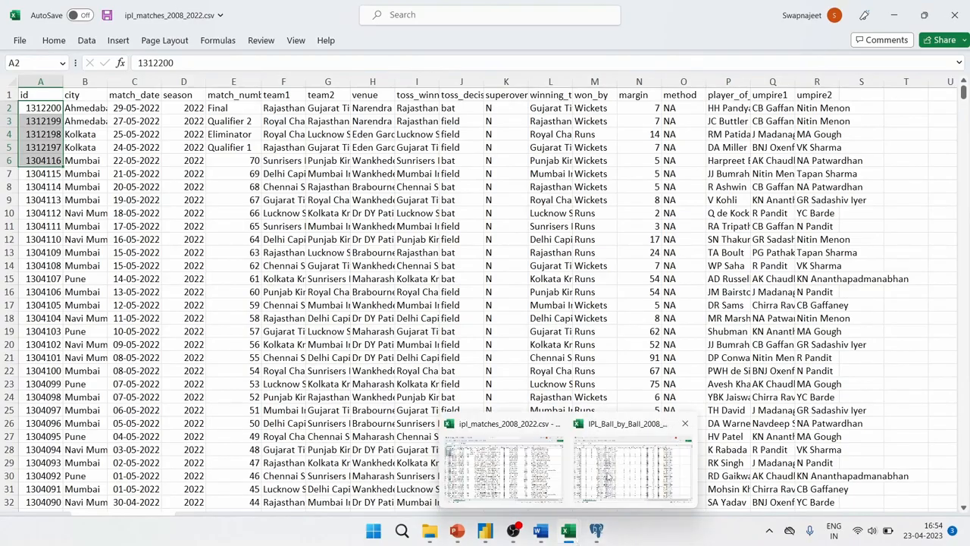
{"action": "left_click", "coordinate": [605, 466]}
{"action": "left_click", "coordinate": [306, 251]}
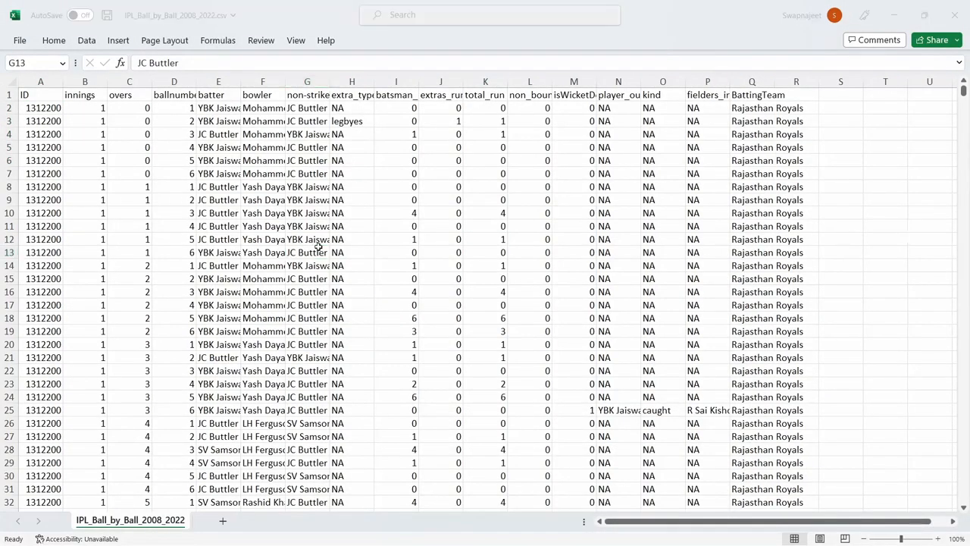
{"action": "key", "text": "alt+Tab"}
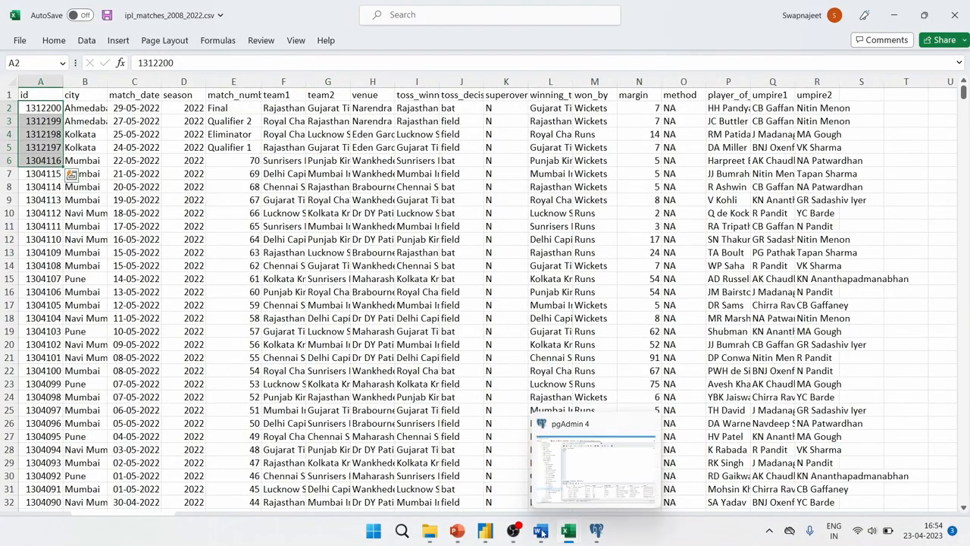
- Switch to the Word document, copy the full CREATE TABLE ipl_ball_by_ball_2008_2022 statement and return to pgAdmin
{"action": "mouse_move", "coordinate": [538, 533]}
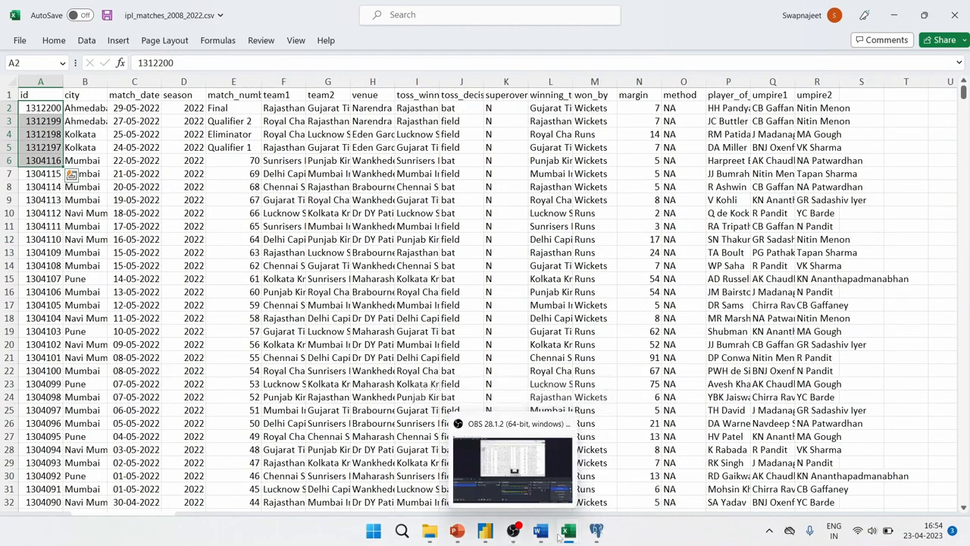
{"action": "left_click", "coordinate": [554, 537]}
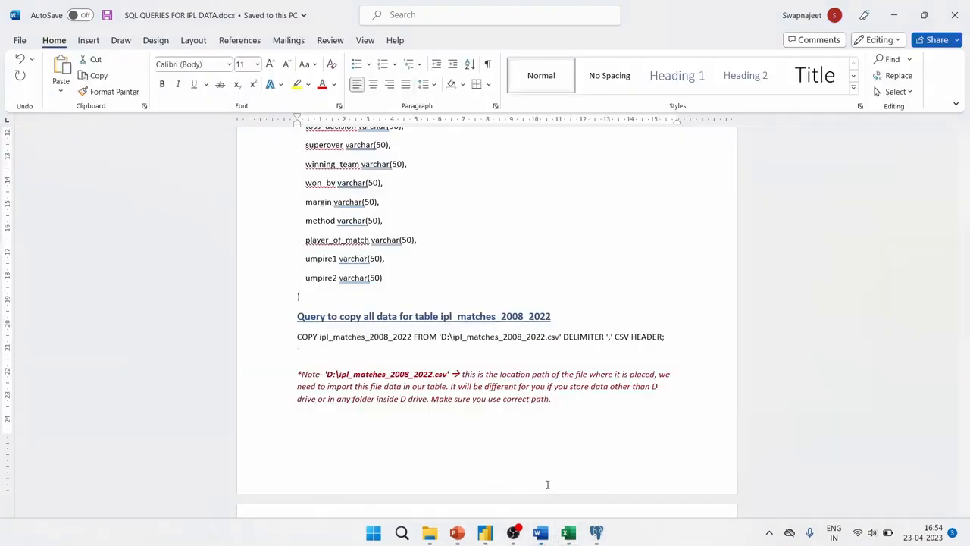
{"action": "scroll", "coordinate": [374, 387], "scroll_direction": "down", "scroll_amount": 6}
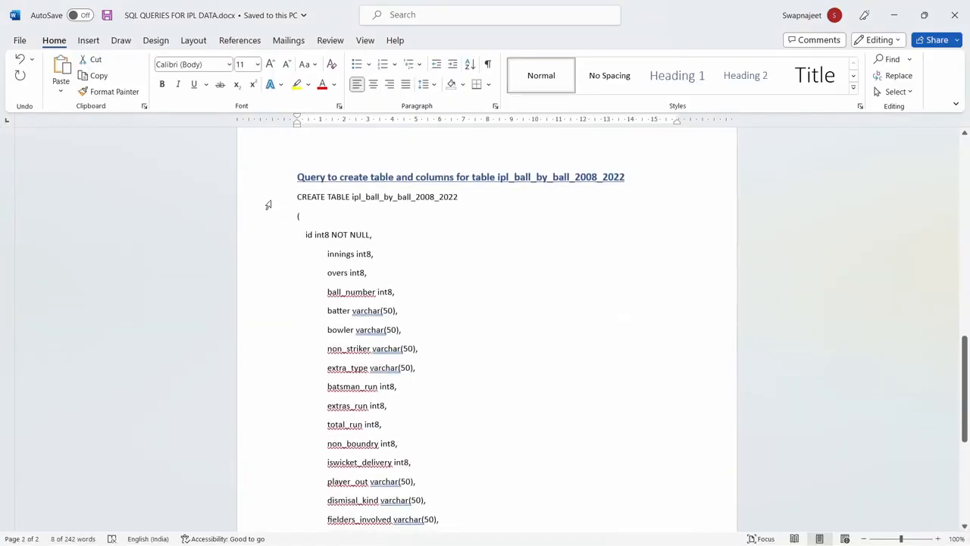
{"action": "left_click_drag", "start_coordinate": [294, 195], "coordinate": [318, 323]}
{"action": "scroll", "coordinate": [404, 305], "scroll_direction": "down", "scroll_amount": 2}
{"action": "scroll", "coordinate": [404, 305], "scroll_direction": "down", "scroll_amount": 2}
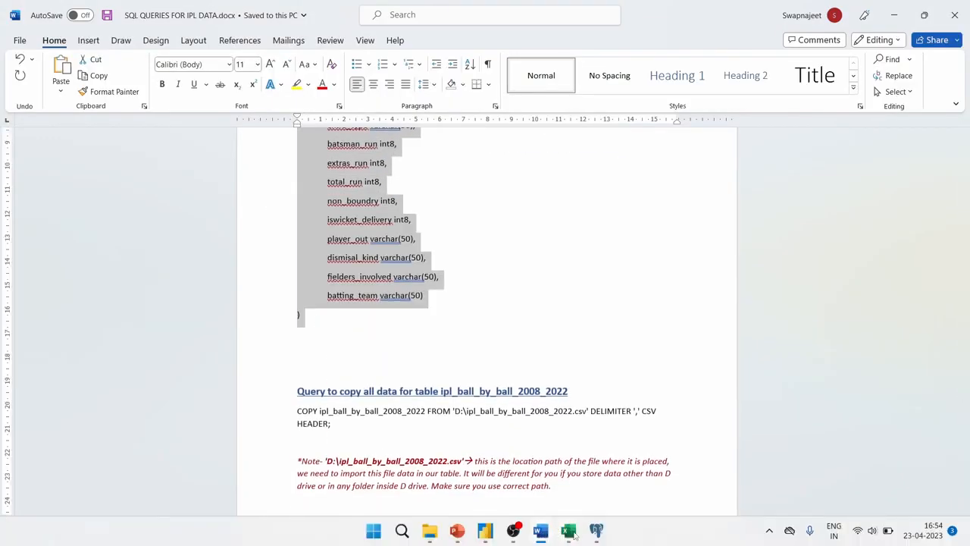
{"action": "left_click", "coordinate": [596, 536]}
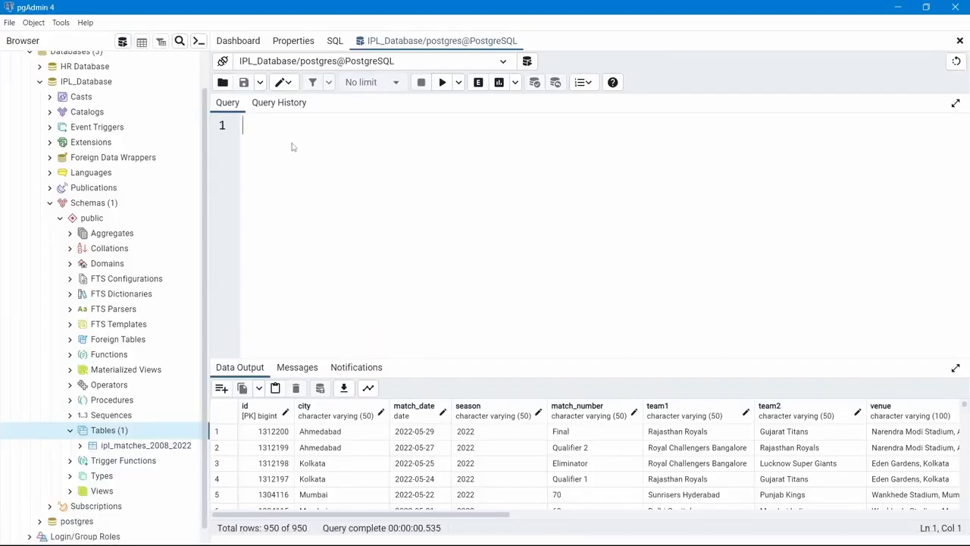
- Paste the copied CREATE TABLE ipl_ball_by_ball_2008_2022 statement into the query editor and execute it
{"action": "key", "text": "ctrl+v"}
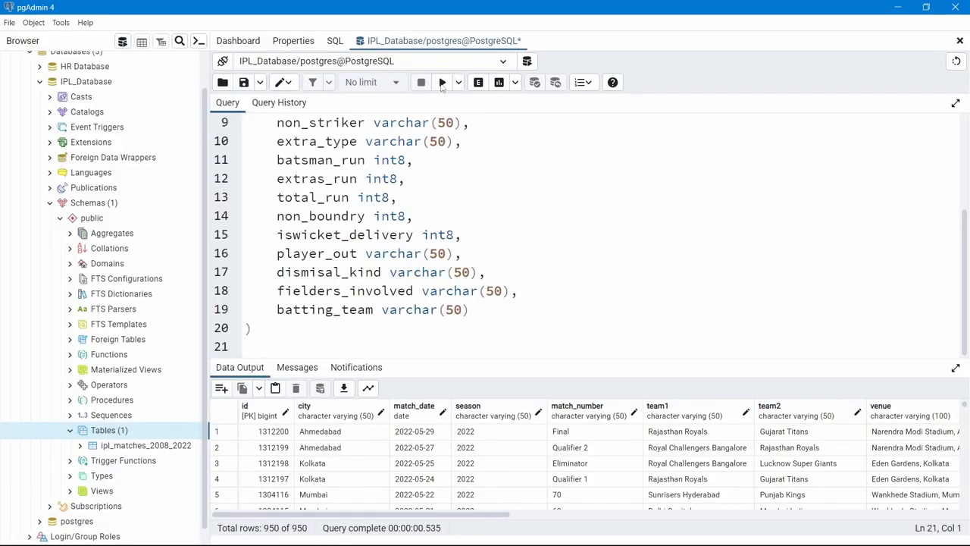
{"action": "left_click", "coordinate": [442, 84]}
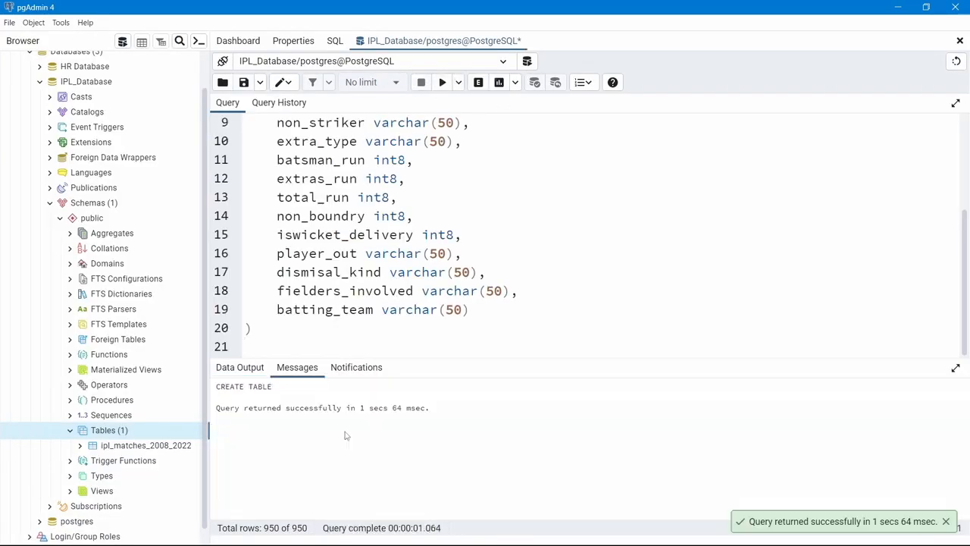
{"action": "scroll", "coordinate": [286, 334], "scroll_direction": "down", "scroll_amount": 1}
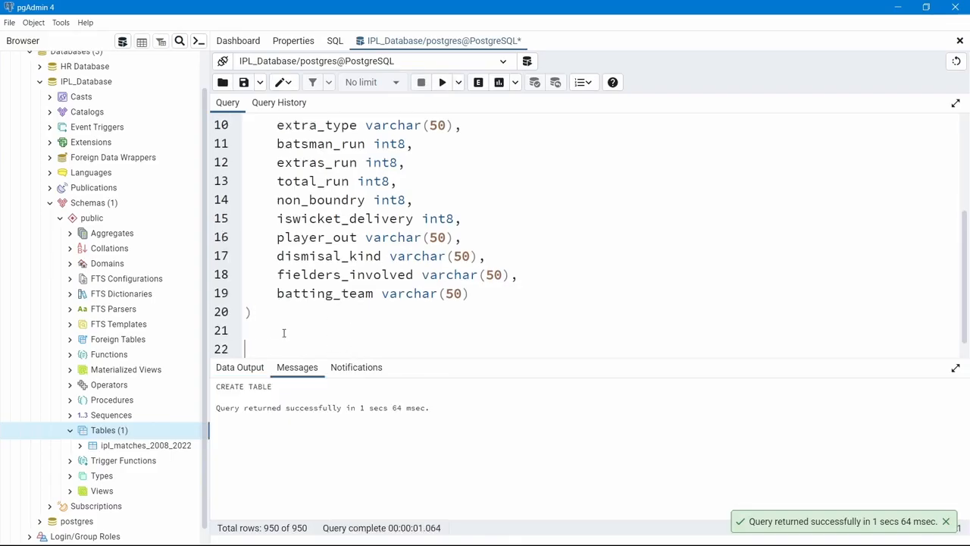
- Copy the COPY ipl_ball_by_ball_2008_2022 statement from the Word document and paste it below the CREATE TABLE statement in pgAdmin
{"action": "key", "text": "alt+Tab"}
{"action": "left_click_drag", "start_coordinate": [297, 410], "coordinate": [336, 422]}
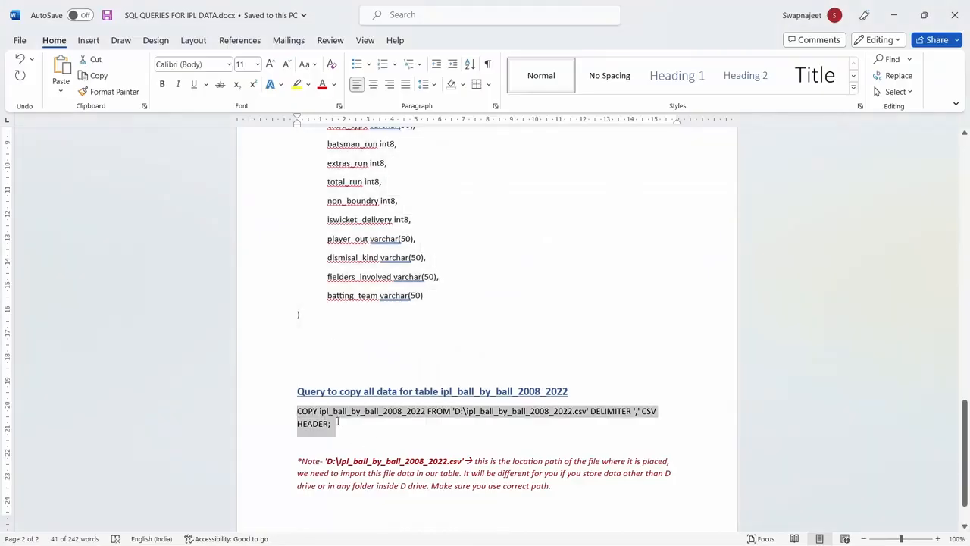
{"action": "key", "text": "ctrl+c"}
{"action": "key", "text": "alt+Tab"}
{"action": "key", "text": "Return"}
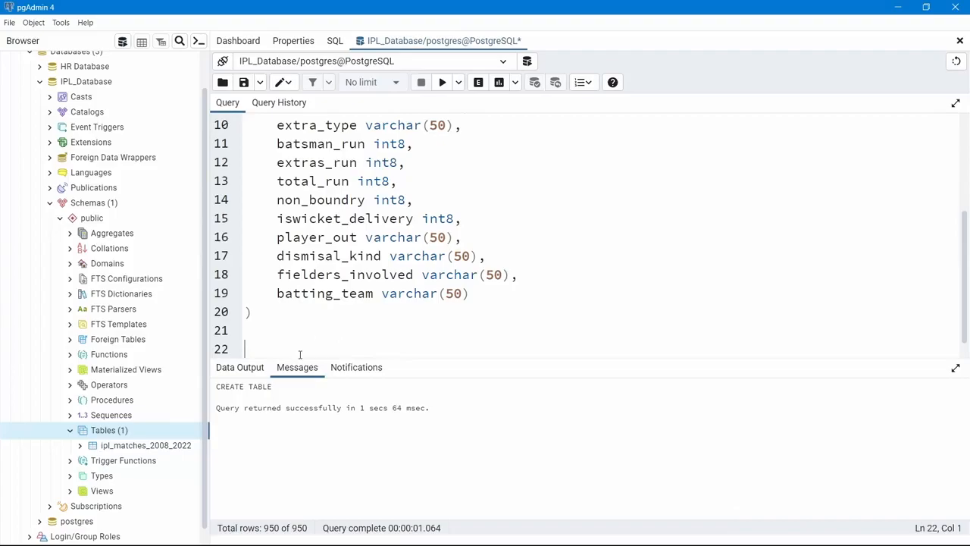
{"action": "key", "text": "ctrl+v"}
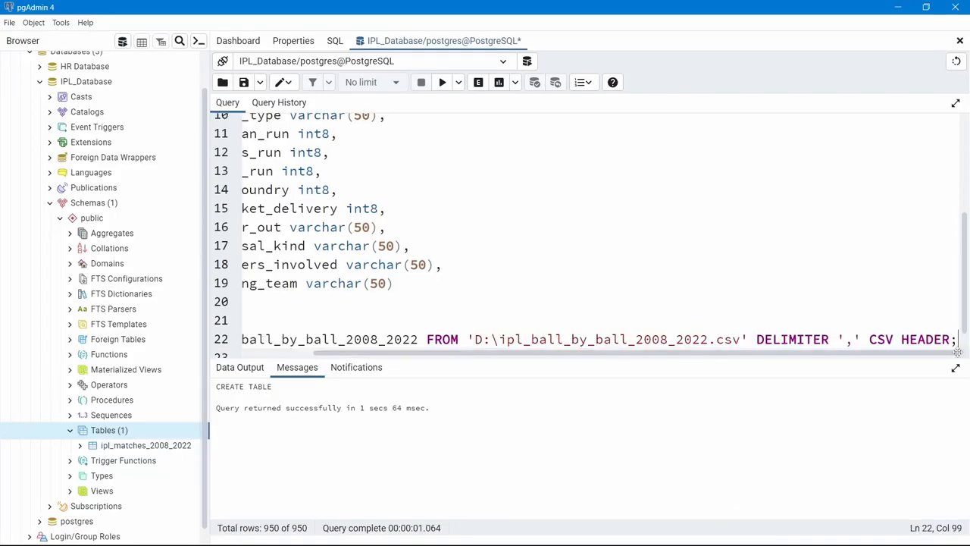
- Execute only the COPY statement to import D:\ipl_ball_by_ball_2008_2022.csv into the ipl_ball_by_ball_2008_2022 table
{"action": "left_click_drag", "start_coordinate": [958, 341], "coordinate": [243, 321]}
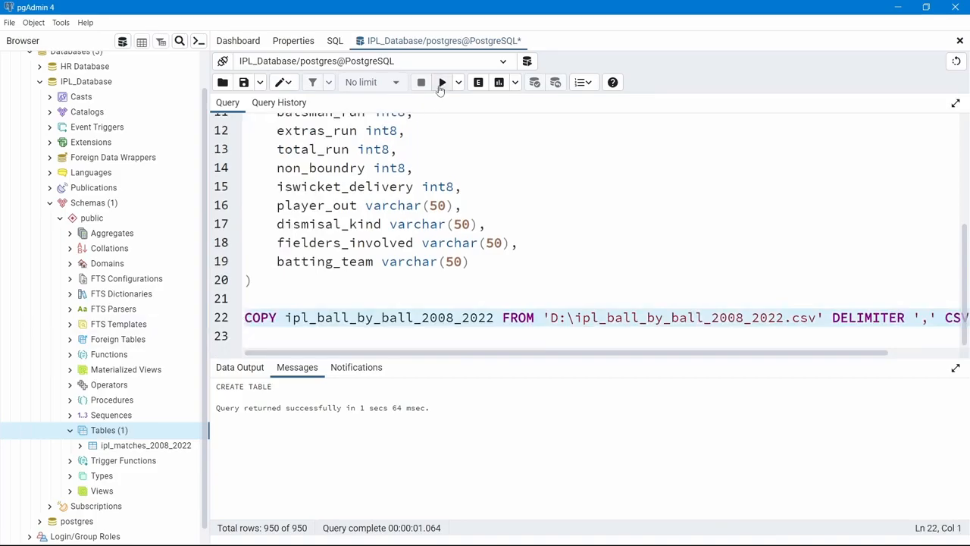
{"action": "left_click", "coordinate": [443, 82]}
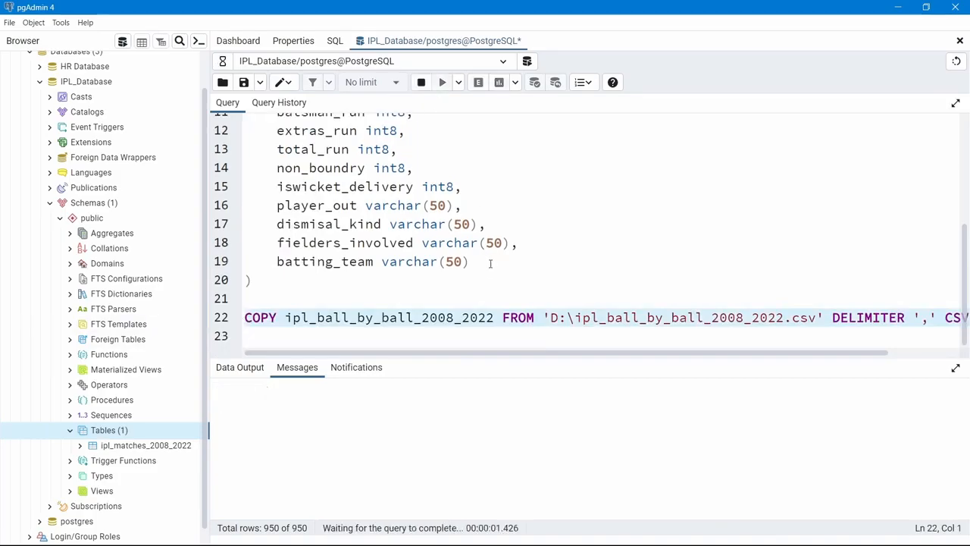
{"action": "left_click_drag", "start_coordinate": [242, 410], "coordinate": [477, 412]}
{"action": "left_click", "coordinate": [478, 412]}
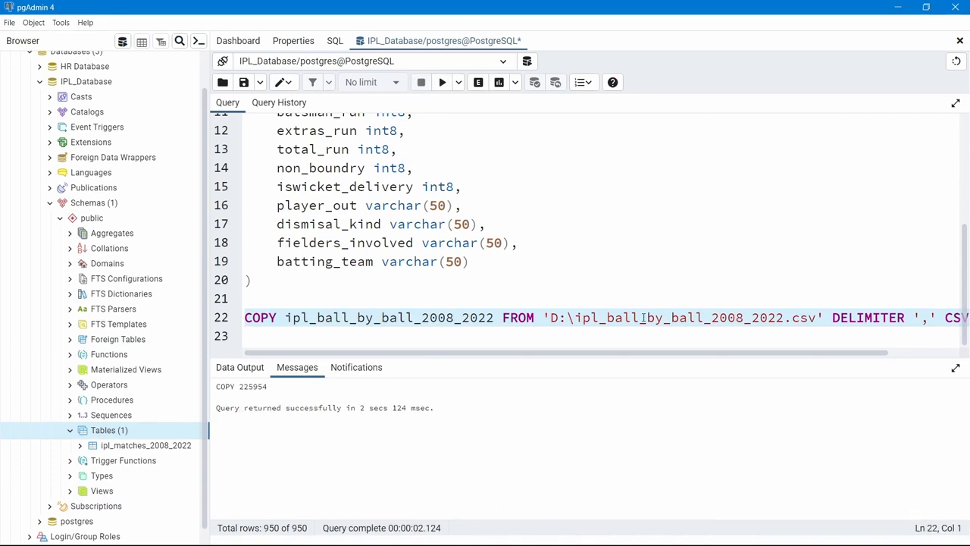
- Add the query "select * from ipl_ball_by_ball_2008_2022" below the COPY statement, taking the table name from the CREATE TABLE line
{"action": "scroll", "coordinate": [607, 324], "scroll_direction": "up", "scroll_amount": 4}
{"action": "left_click_drag", "start_coordinate": [349, 126], "coordinate": [563, 126]}
{"action": "scroll", "coordinate": [577, 175], "scroll_direction": "down", "scroll_amount": 4}
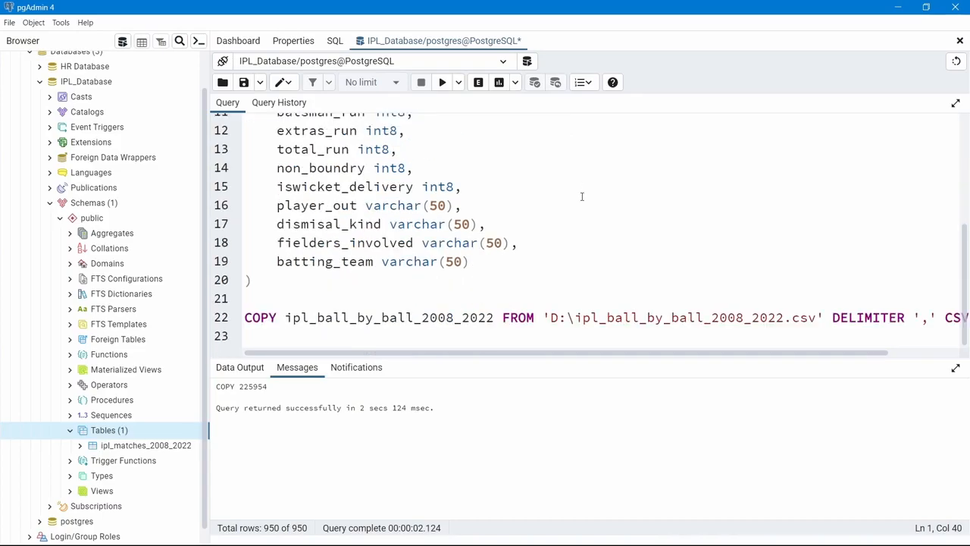
{"action": "left_click", "coordinate": [336, 336]}
{"action": "key", "text": "Return"}
{"action": "type", "text": "select *"}
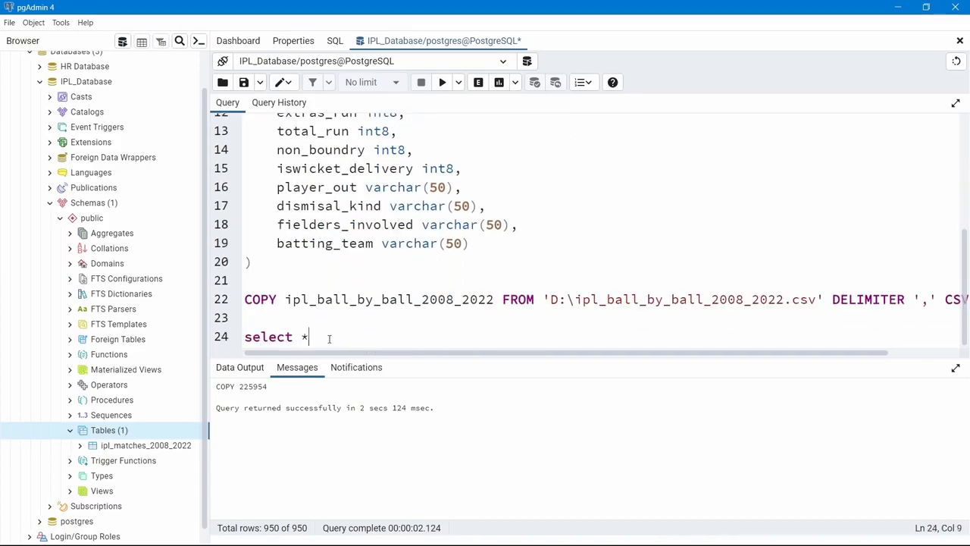
{"action": "type", "text": " from ipl_ball_by_ball_2008_2022"}
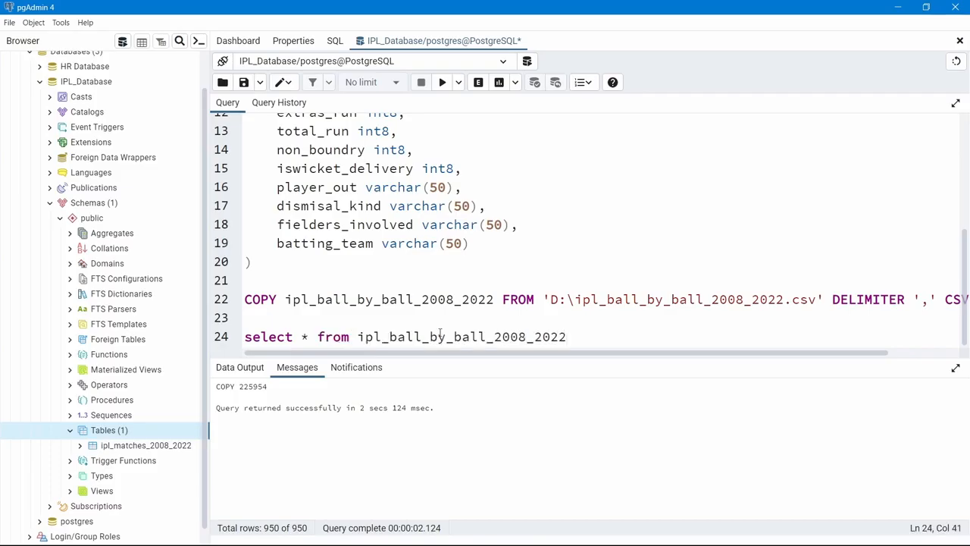
- Execute only the select query on ipl_ball_by_ball_2008_2022 and enlarge the results area to view its rows
{"action": "left_click_drag", "start_coordinate": [593, 335], "coordinate": [245, 342]}
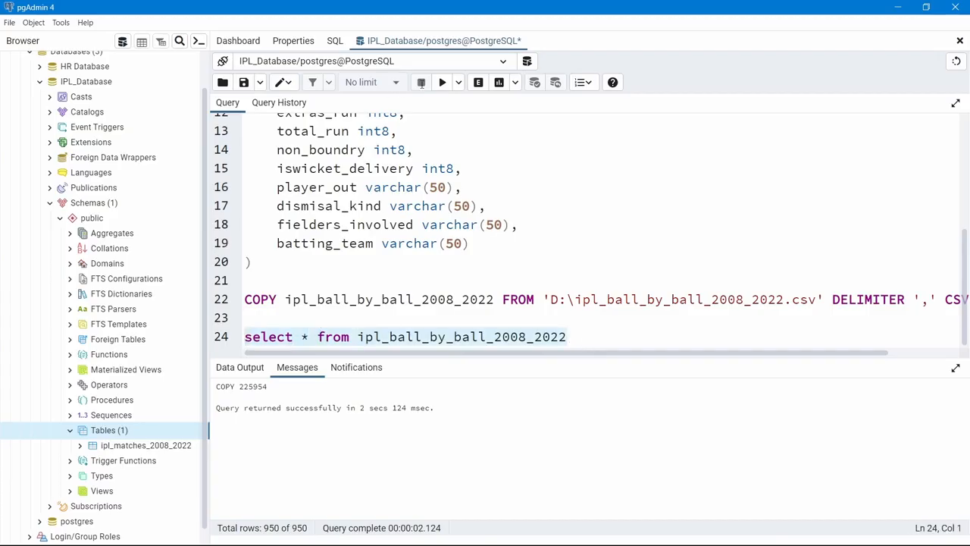
{"action": "left_click", "coordinate": [443, 82]}
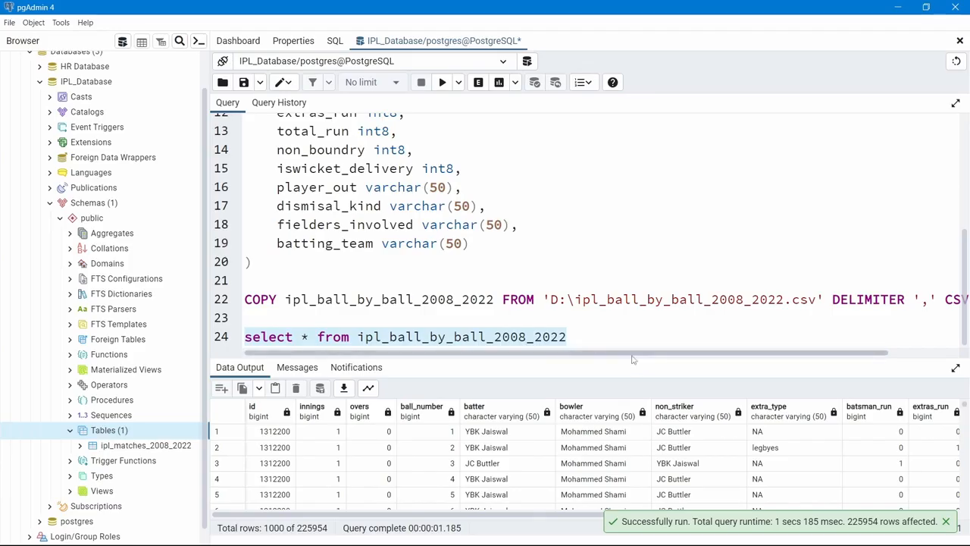
{"action": "left_click_drag", "start_coordinate": [632, 358], "coordinate": [631, 206]}
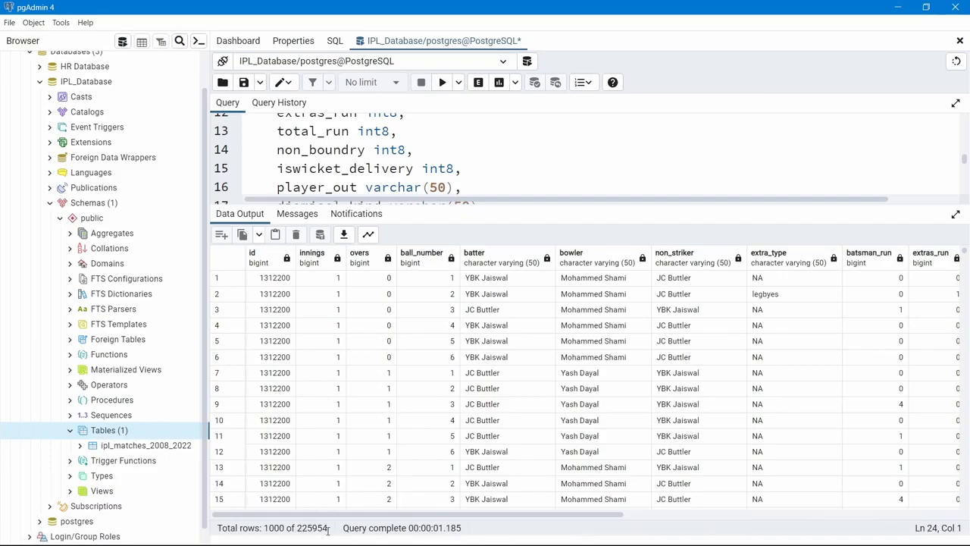
- Switch to IPL_Ball_by_Ball_2008_2022.csv in Excel, check the ID column's entry count against the imported rows, and return to pgAdmin
{"action": "key", "text": "alt+Tab"}
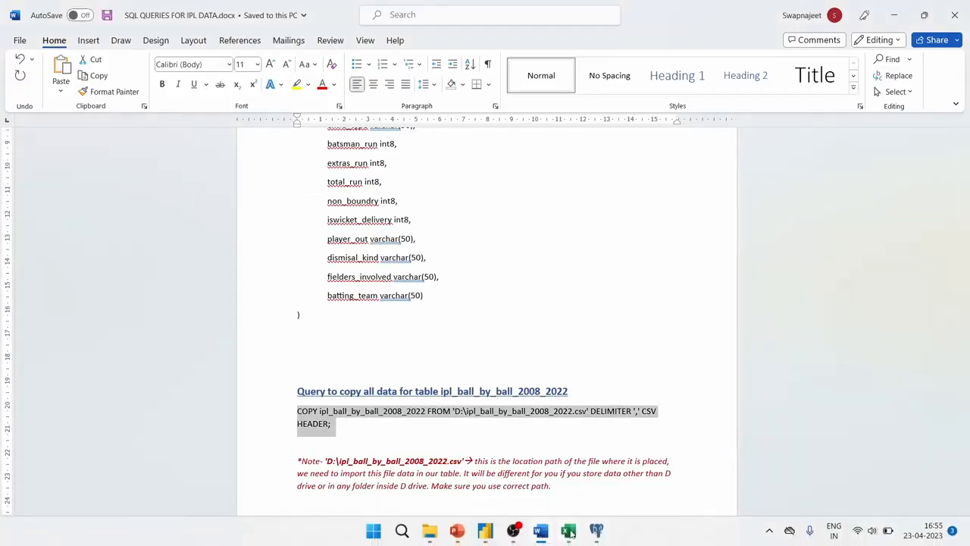
{"action": "mouse_move", "coordinate": [569, 533]}
{"action": "left_click", "coordinate": [633, 466]}
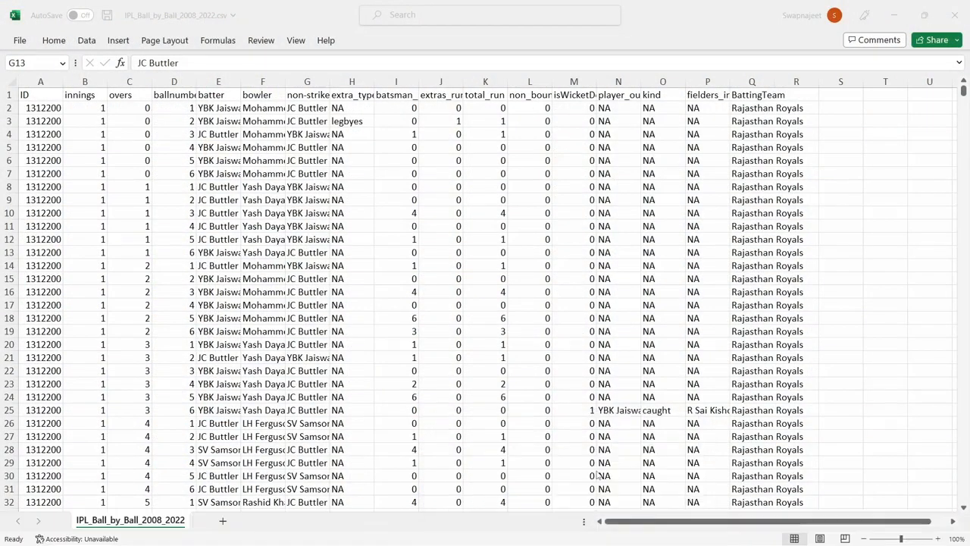
{"action": "left_click", "coordinate": [39, 81]}
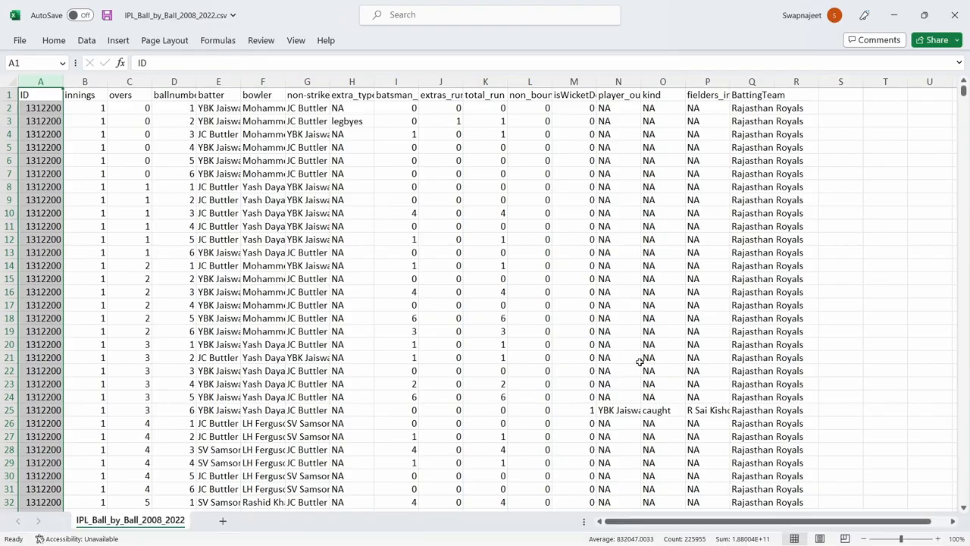
{"action": "key", "text": "alt+Tab"}
{"action": "left_click", "coordinate": [580, 308]}
{"action": "left_click", "coordinate": [596, 530]}
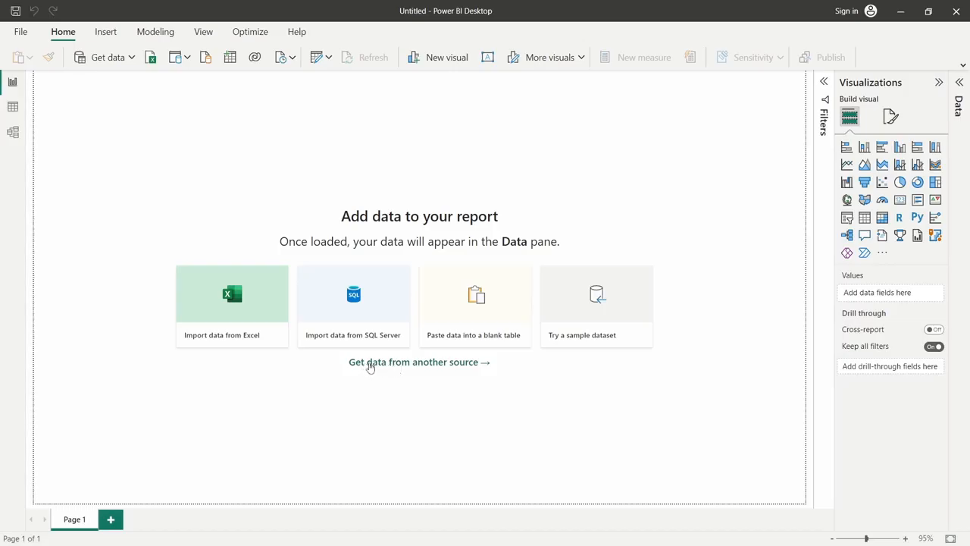
- In the untitled Power BI report, search the data sources for "post" and open the PostgreSQL database connector
{"action": "left_click", "coordinate": [459, 365]}
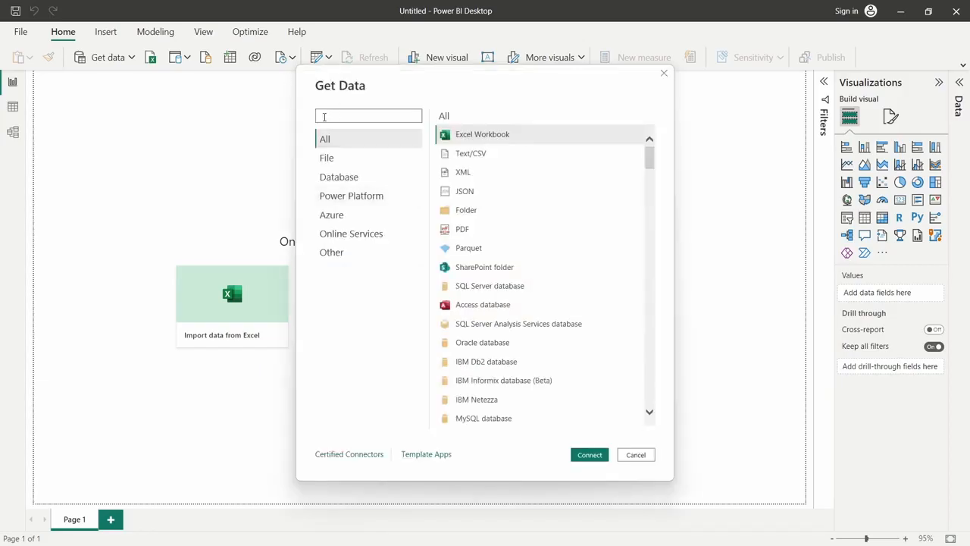
{"action": "scroll", "coordinate": [552, 277], "scroll_direction": "down", "scroll_amount": 6}
{"action": "left_click_drag", "start_coordinate": [648, 186], "coordinate": [654, 150]}
{"action": "left_click", "coordinate": [328, 113]}
{"action": "type", "text": "po"}
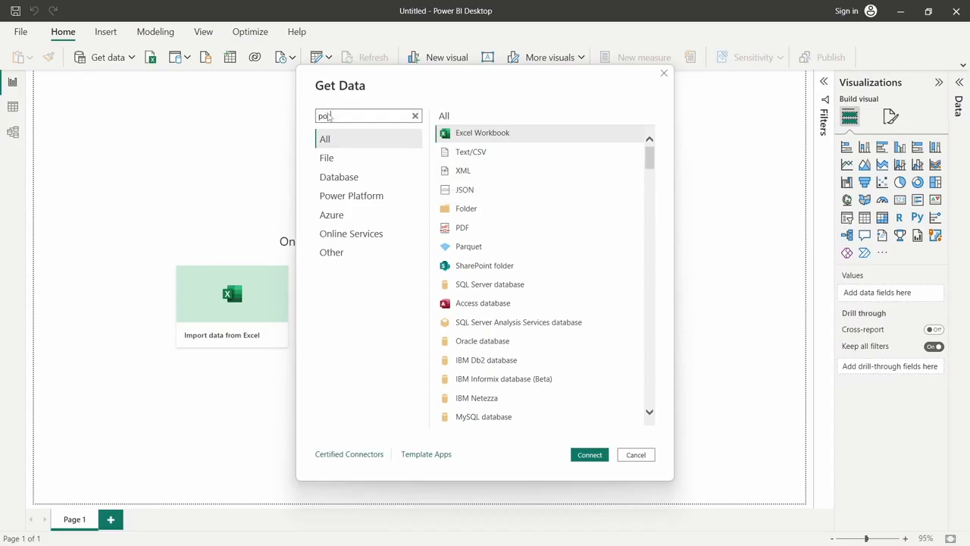
{"action": "type", "text": "st"}
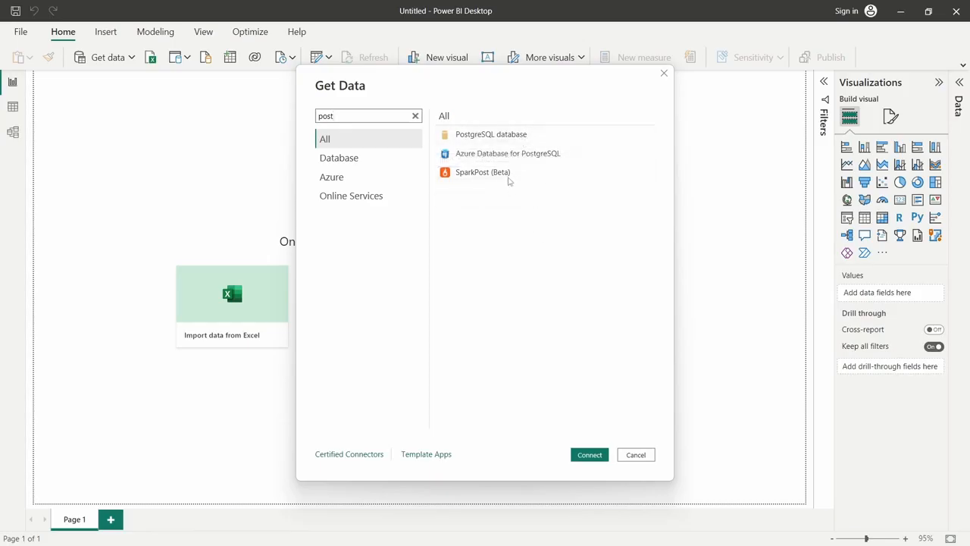
{"action": "left_click", "coordinate": [486, 134]}
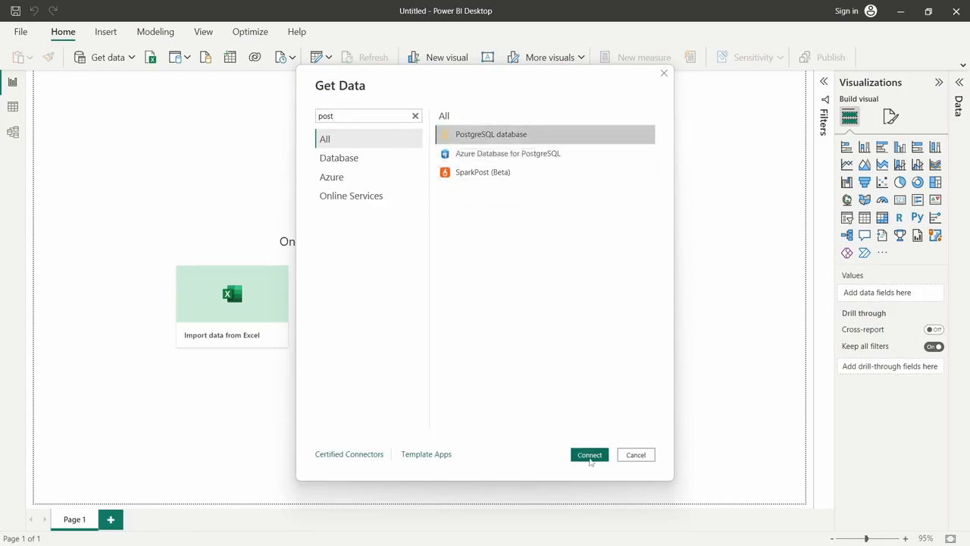
{"action": "left_click", "coordinate": [590, 454]}
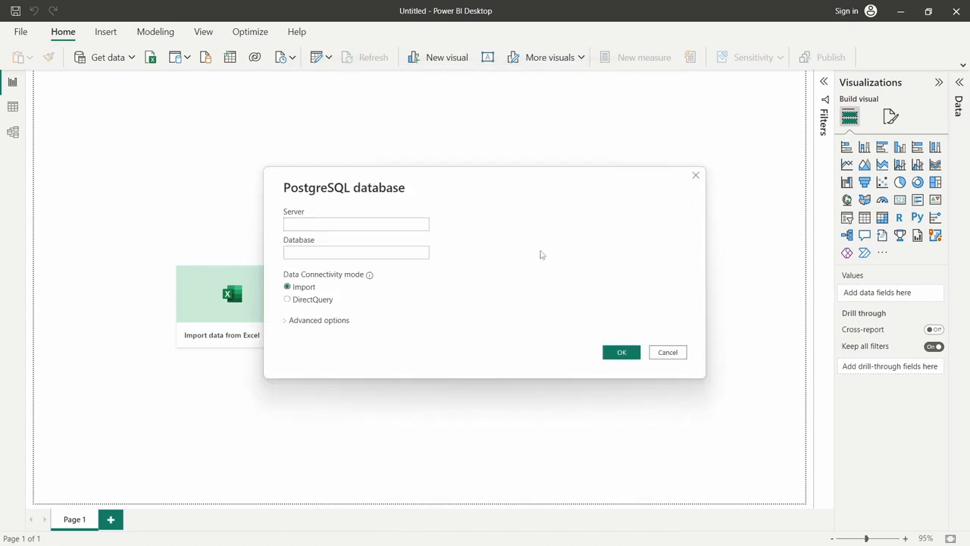
- Switch to pgAdmin to view the server and database tree, and return to the PostgreSQL connection dialog in Power BI
{"action": "left_click", "coordinate": [335, 255]}
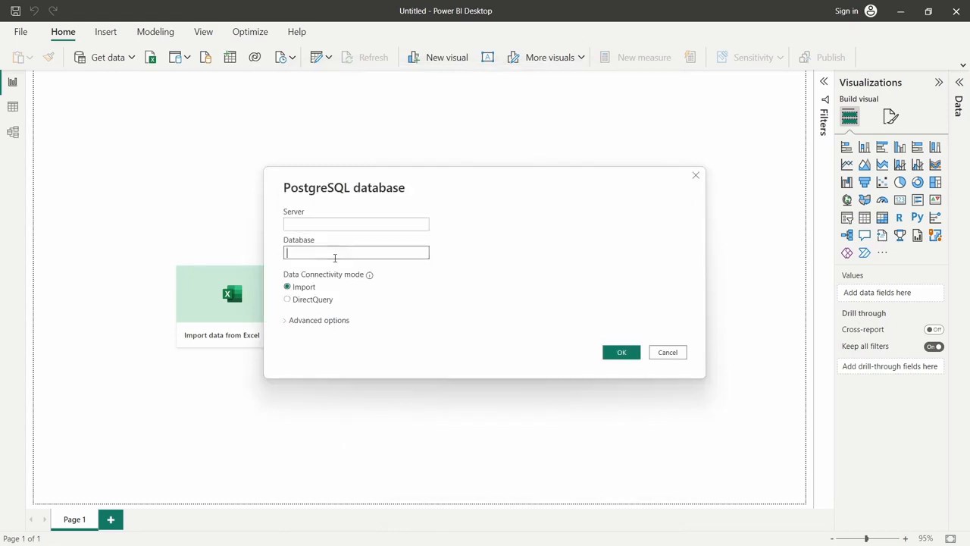
{"action": "key", "text": "alt+Tab"}
{"action": "mouse_move", "coordinate": [531, 538]}
{"action": "left_click", "coordinate": [597, 530]}
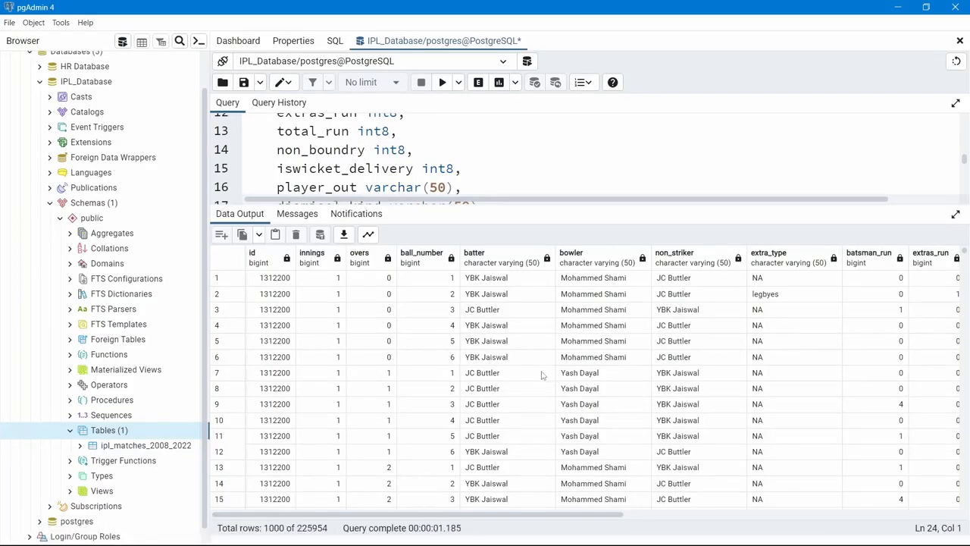
{"action": "scroll", "coordinate": [89, 150], "scroll_direction": "up", "scroll_amount": 2}
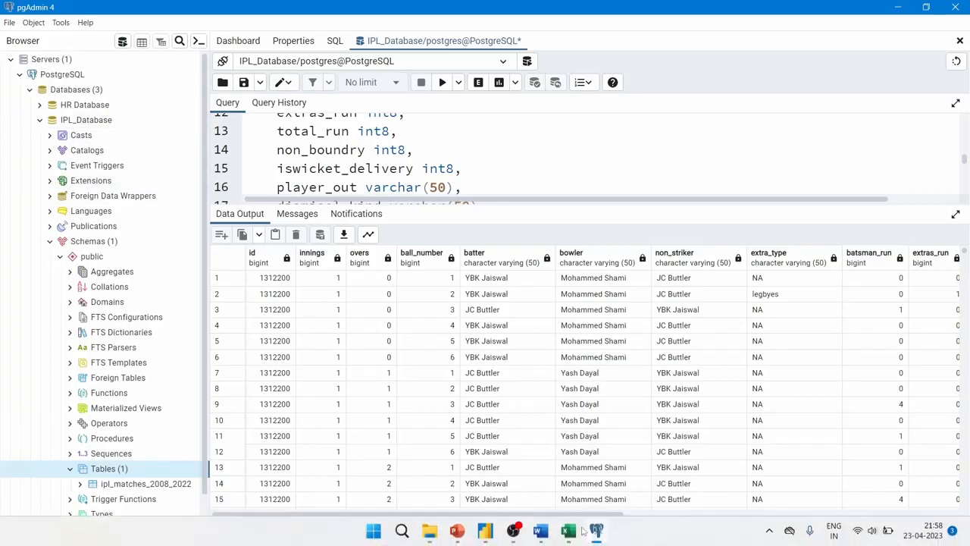
{"action": "left_click", "coordinate": [594, 533]}
{"action": "left_click", "coordinate": [595, 533]}
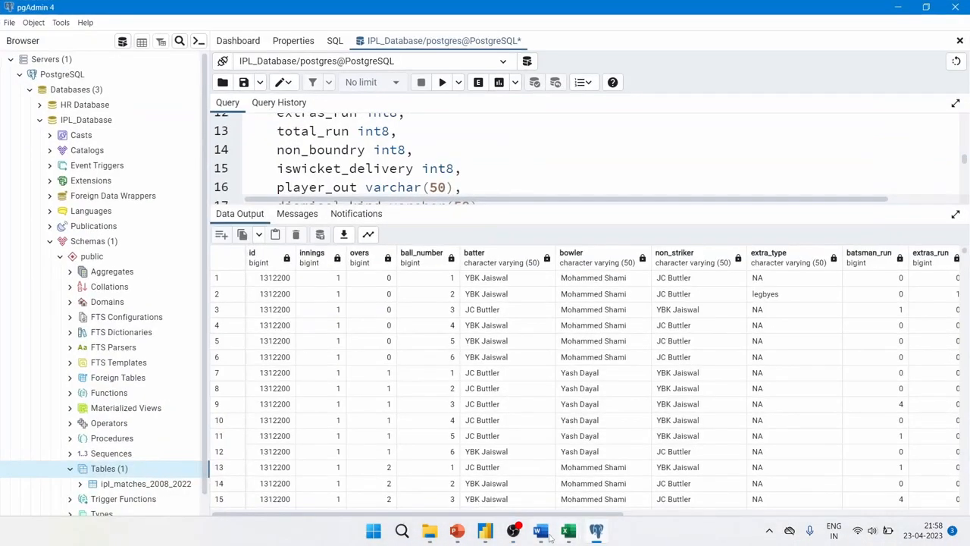
{"action": "mouse_move", "coordinate": [483, 535]}
{"action": "left_click", "coordinate": [506, 468]}
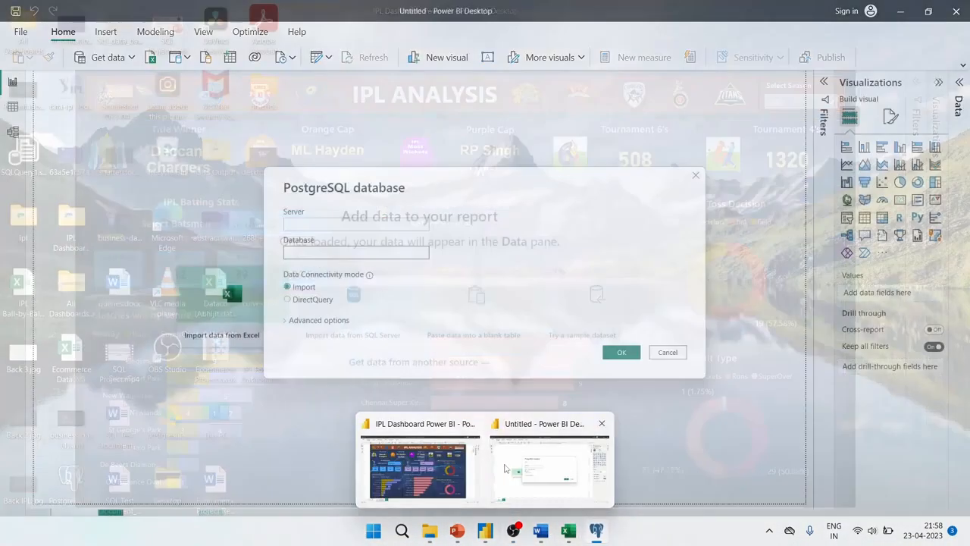
- Connect to server localhost and database IPL_Database in Import mode, checking the database name in pgAdmin
{"action": "left_click", "coordinate": [311, 225]}
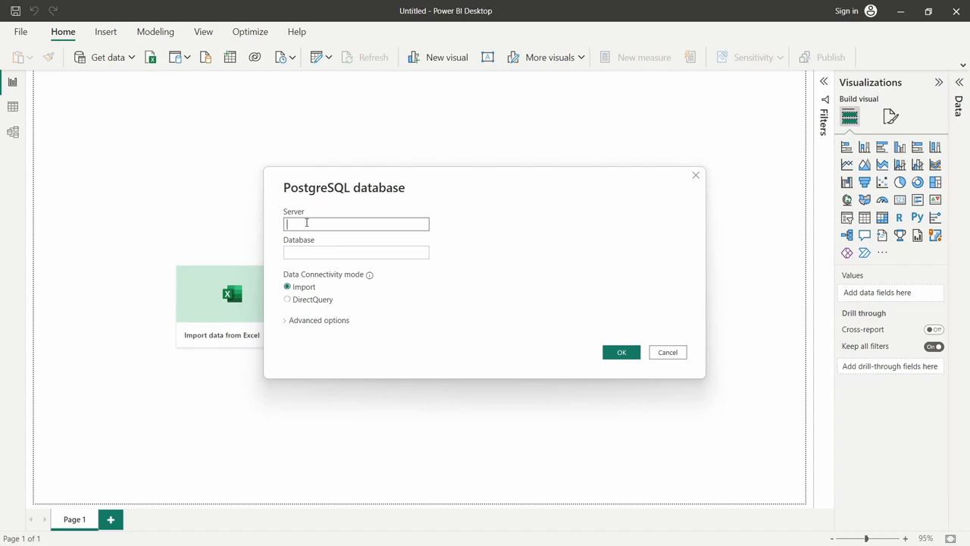
{"action": "type", "text": "localhost"}
{"action": "left_click", "coordinate": [331, 251]}
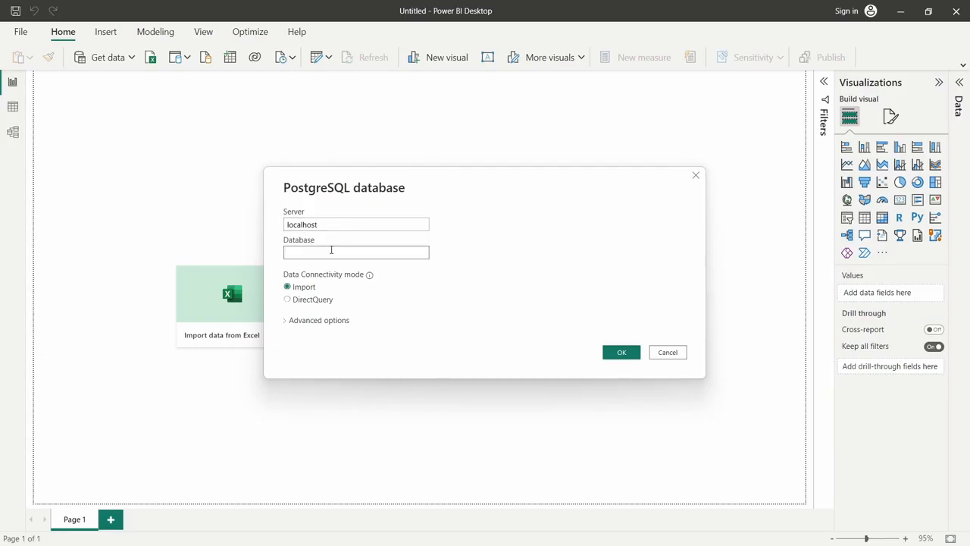
{"action": "type", "text": "IPL"}
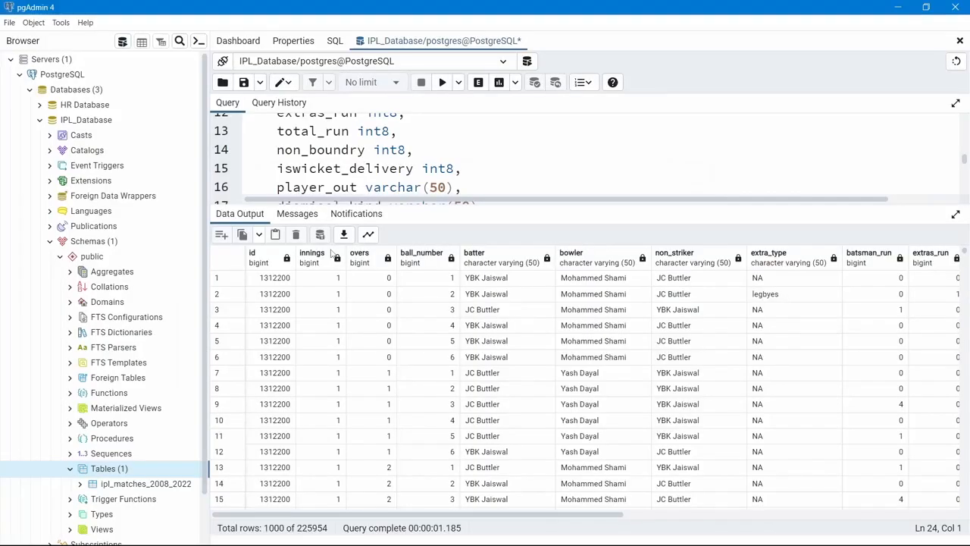
{"action": "left_click", "coordinate": [64, 124]}
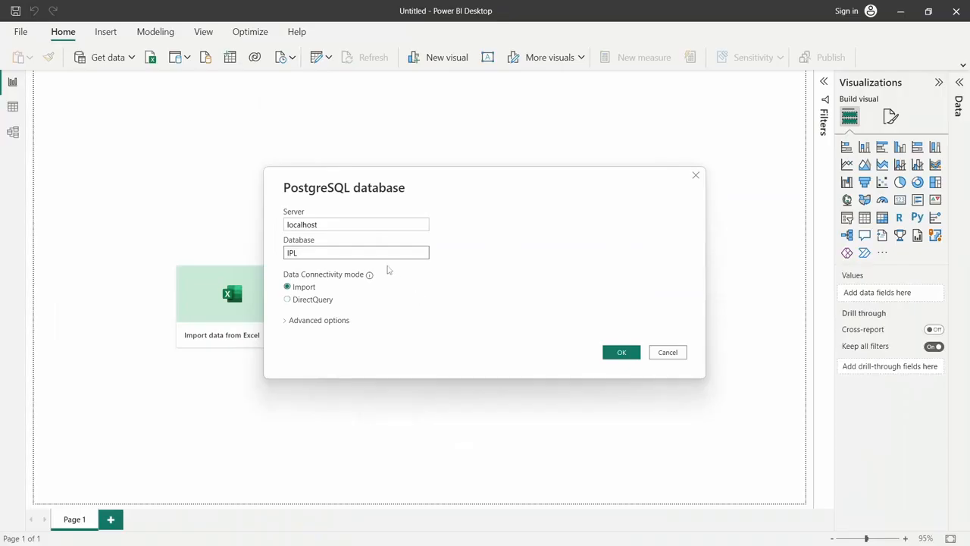
{"action": "type", "text": "Database"}
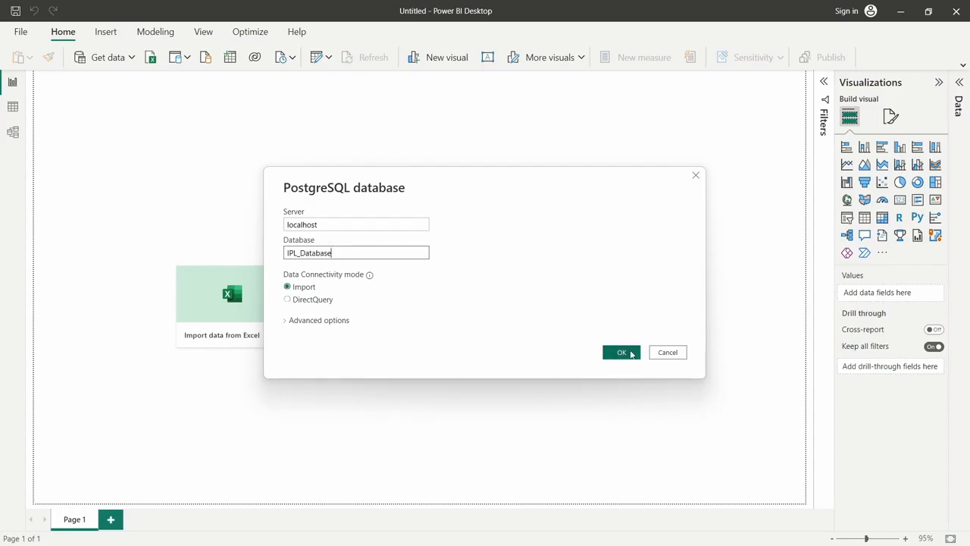
{"action": "left_click", "coordinate": [629, 353]}
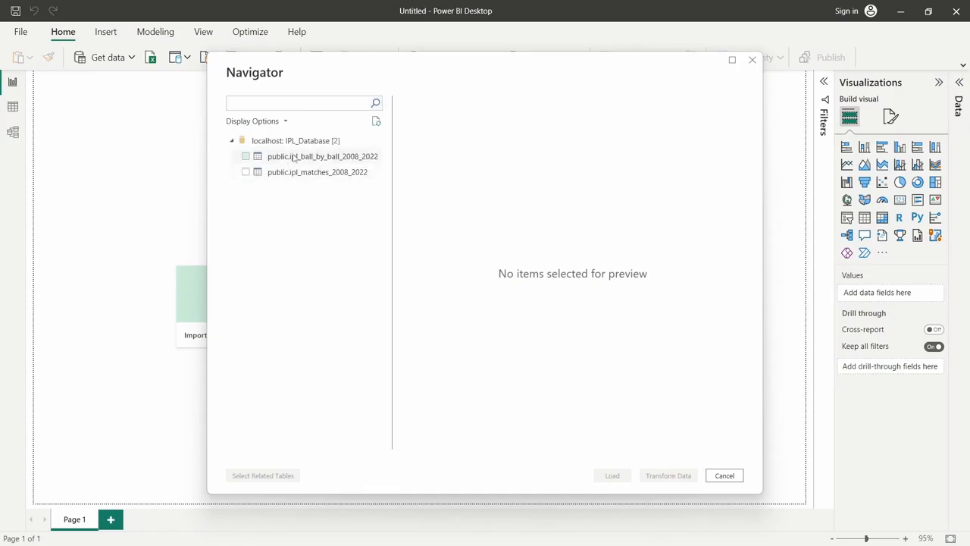
- Load both the public.ipl_ball_by_ball_2008_2022 and public.ipl_matches_2008_2022 tables into the report
{"action": "left_click", "coordinate": [247, 156]}
{"action": "left_click", "coordinate": [247, 172]}
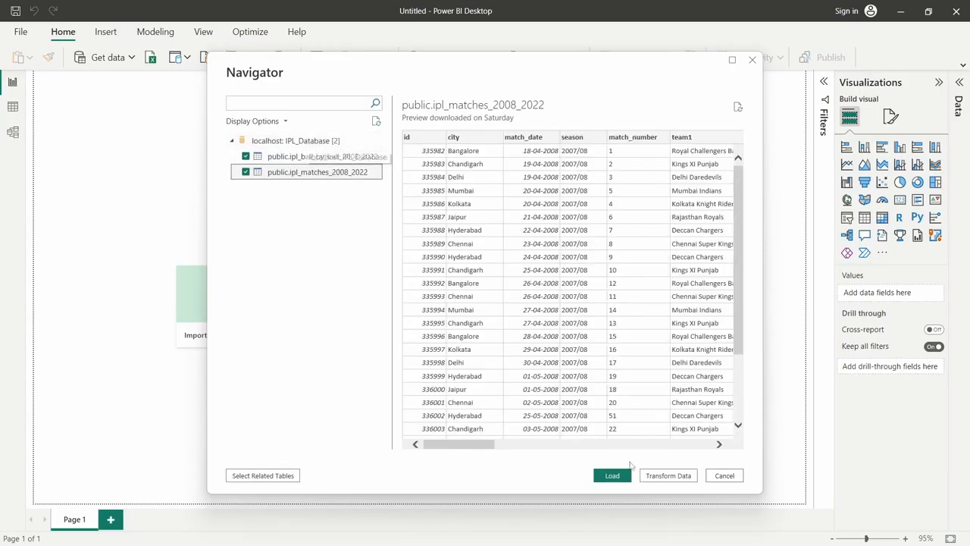
{"action": "left_click", "coordinate": [623, 475]}
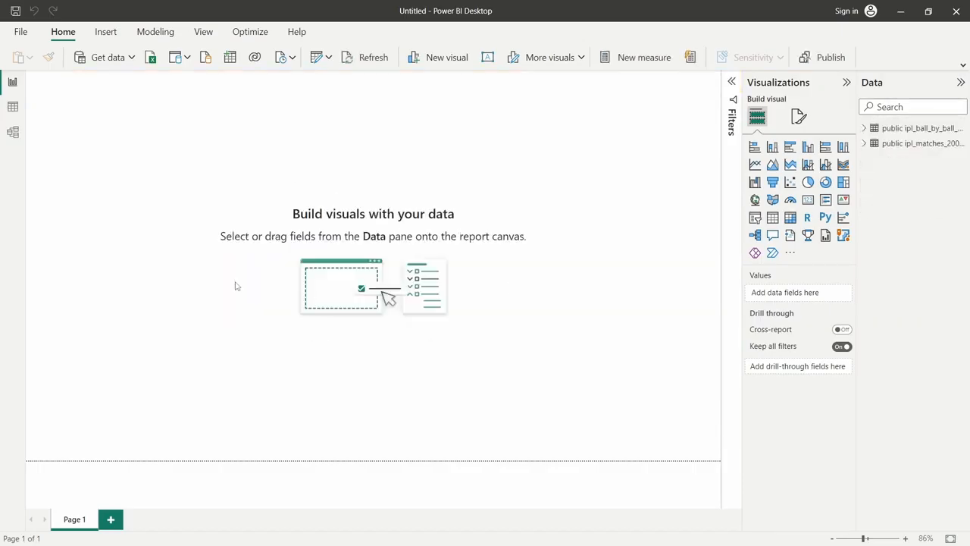
- Examine the data in both loaded tables, and inspect the relationship between their id fields in the model diagram
{"action": "left_click", "coordinate": [13, 107]}
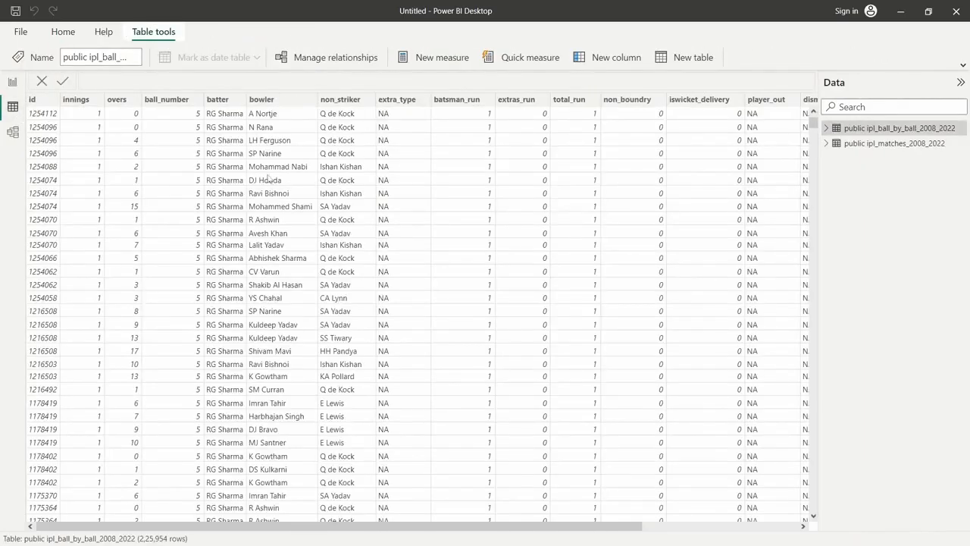
{"action": "left_click", "coordinate": [893, 145]}
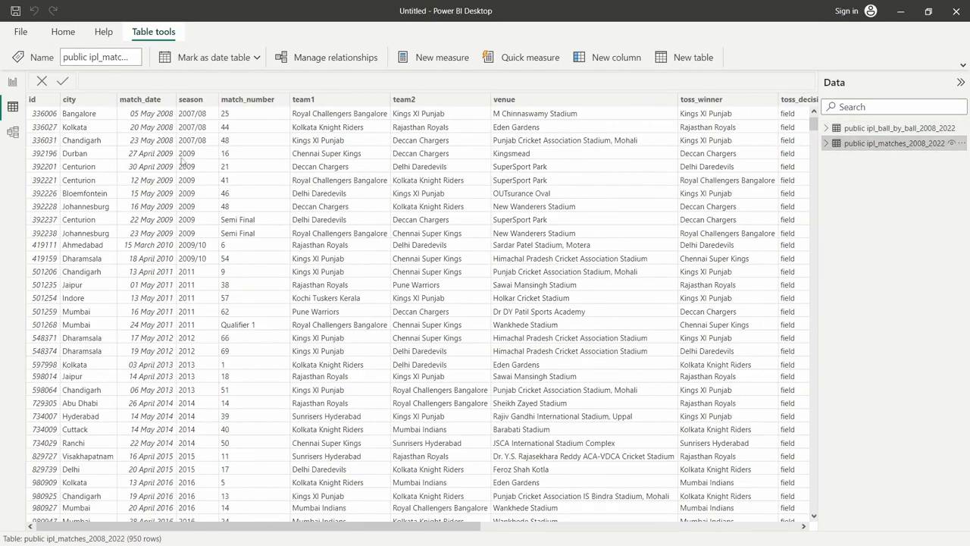
{"action": "left_click", "coordinate": [13, 135]}
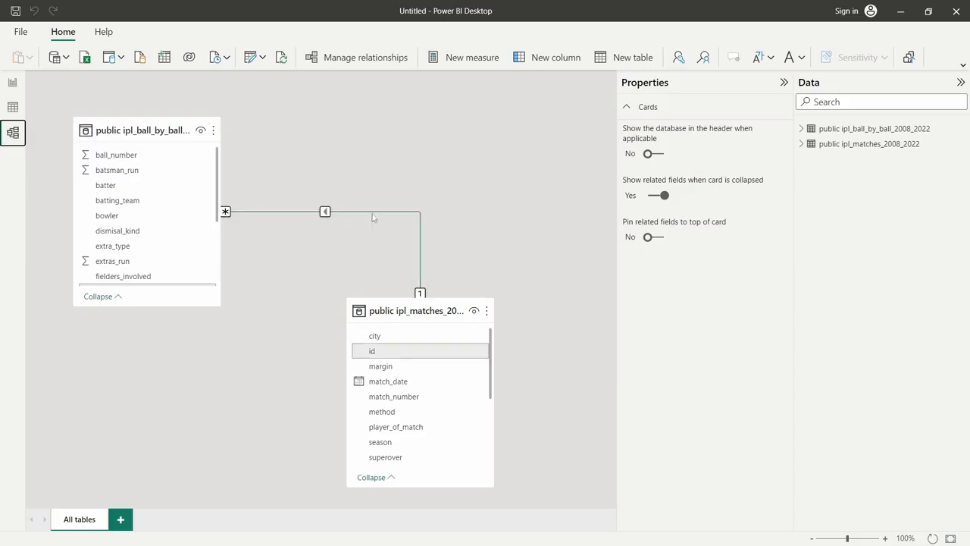
{"action": "scroll", "coordinate": [186, 237], "scroll_direction": "down", "scroll_amount": 3}
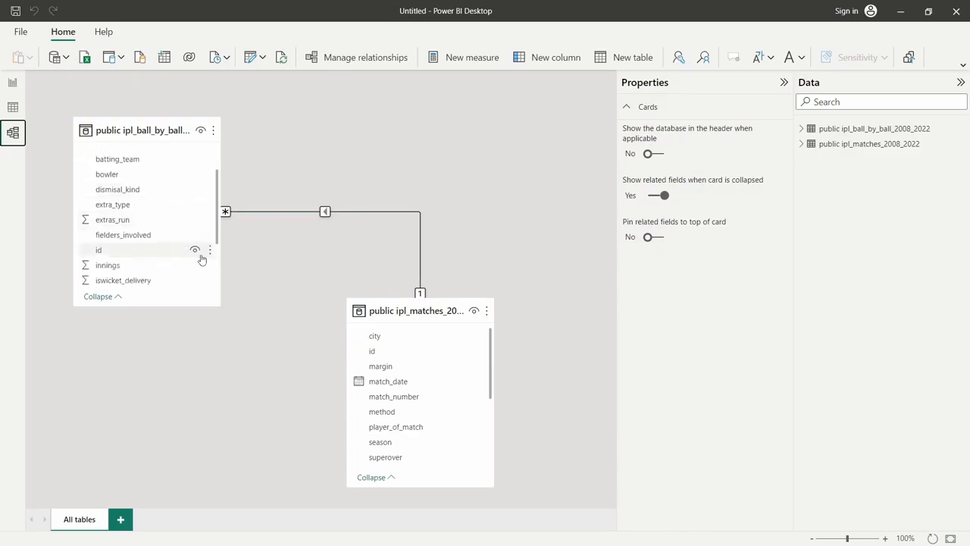
{"action": "left_click", "coordinate": [257, 272]}
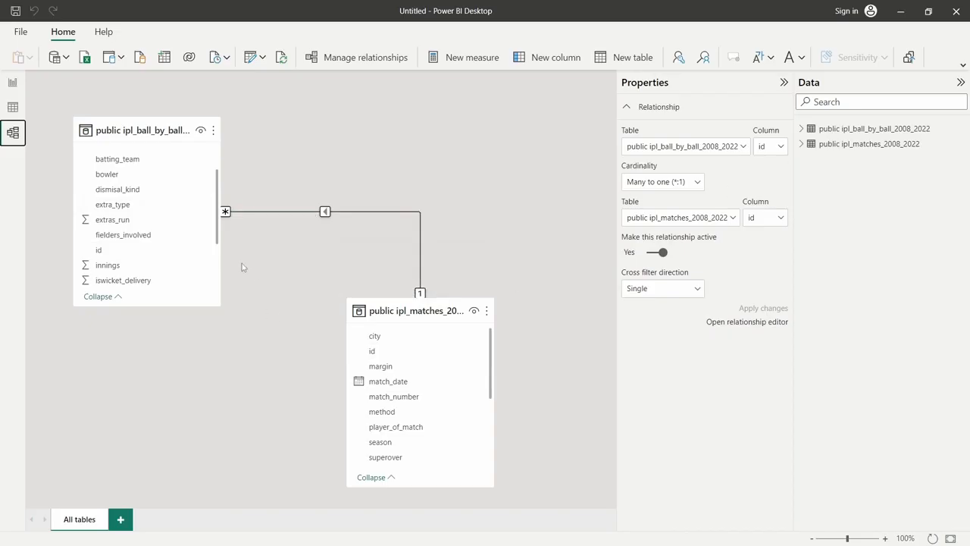
- Rearrange the model diagram with the ipl_matches table on the left and the ipl_ball_by_ball table on the right
{"action": "left_click_drag", "start_coordinate": [143, 130], "coordinate": [497, 130]}
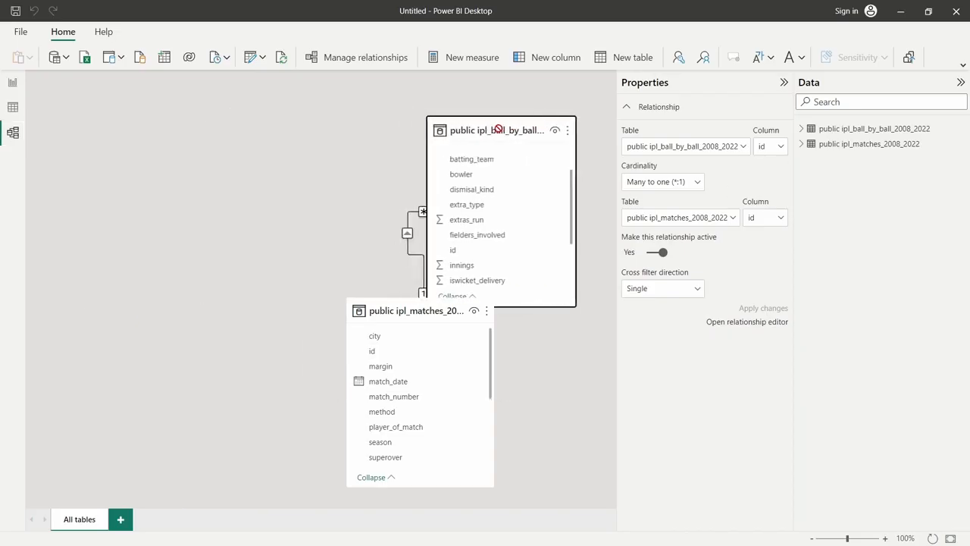
{"action": "left_click_drag", "start_coordinate": [390, 309], "coordinate": [118, 160]}
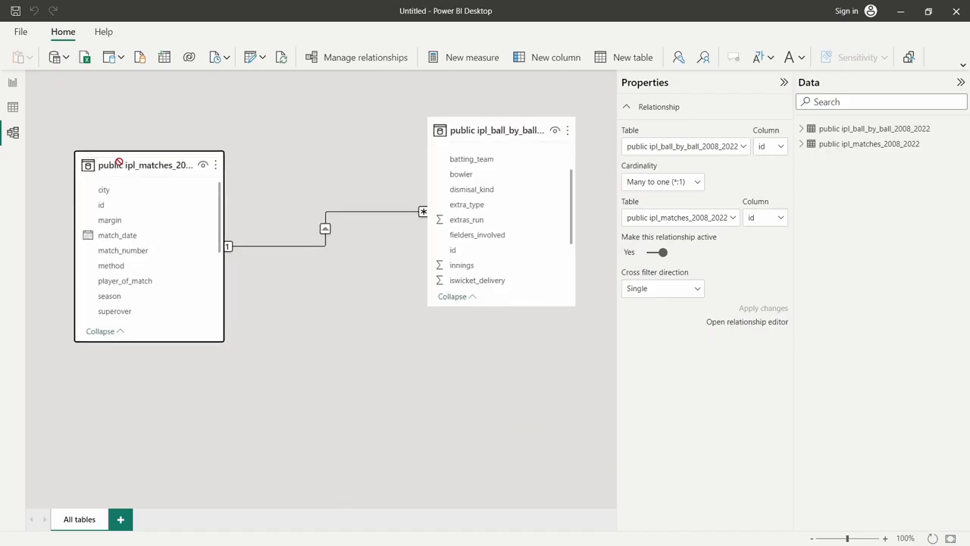
{"action": "left_click_drag", "start_coordinate": [489, 131], "coordinate": [494, 183]}
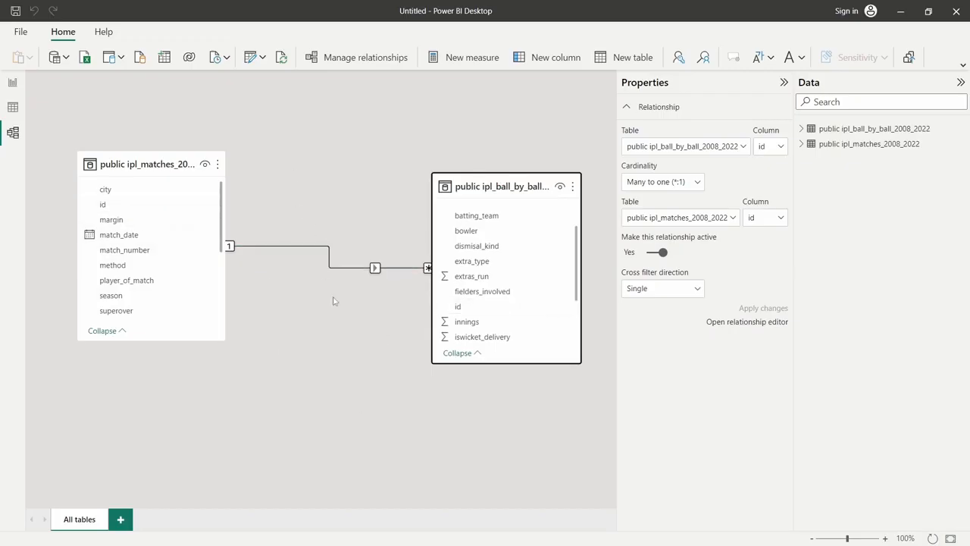
- Delete the relationship between the two tables and recreate it by linking the id field of ipl_matches to the id field of ipl_ball_by_ball
{"action": "right_click", "coordinate": [335, 267]}
{"action": "left_click", "coordinate": [347, 274]}
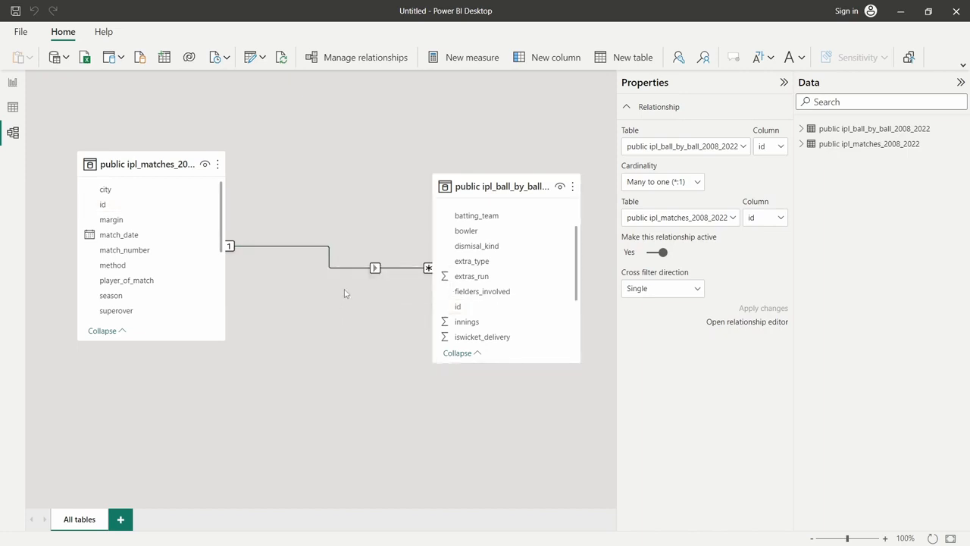
{"action": "left_click", "coordinate": [555, 303]}
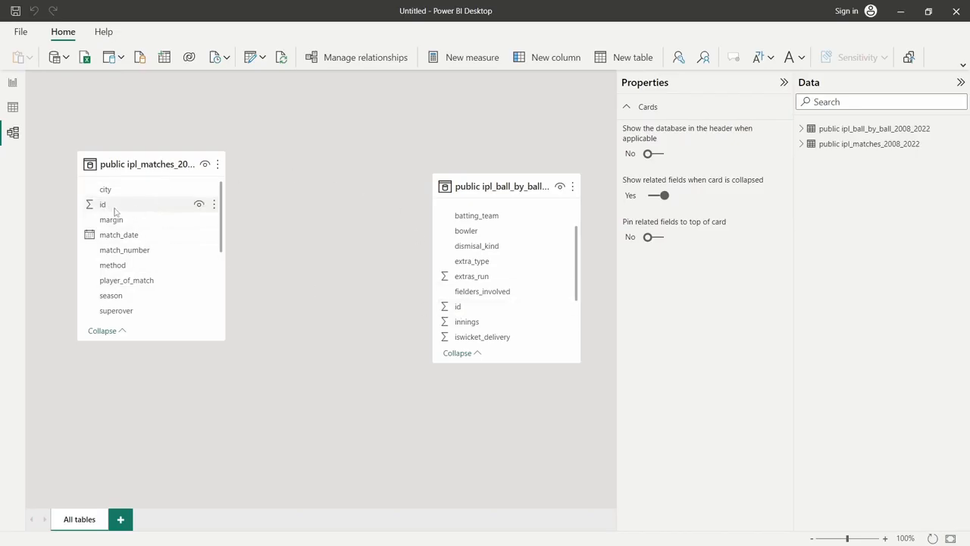
{"action": "left_click_drag", "start_coordinate": [110, 205], "coordinate": [461, 311]}
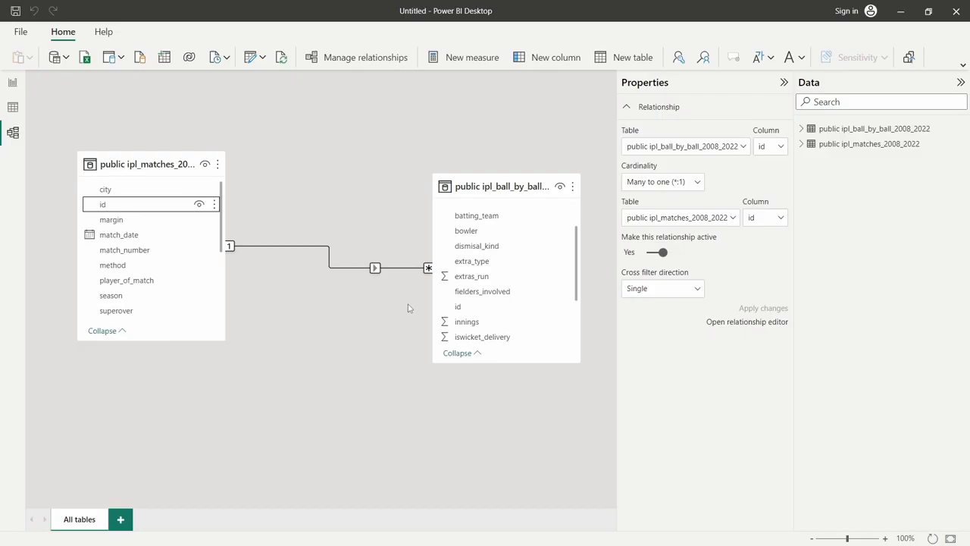
- Return to the blank report page, minimize Power BI, and launch SQL Server Management Studio
{"action": "left_click", "coordinate": [12, 83]}
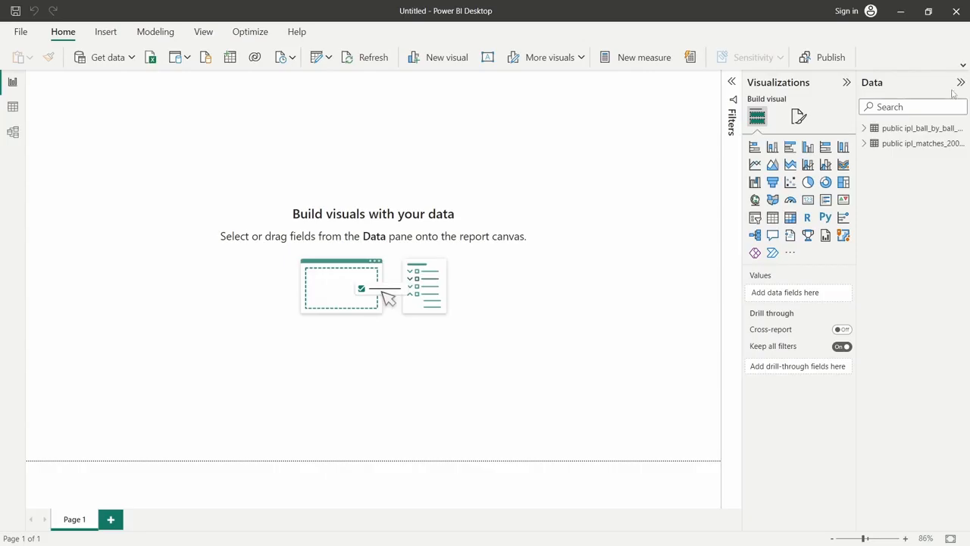
{"action": "left_click", "coordinate": [899, 16]}
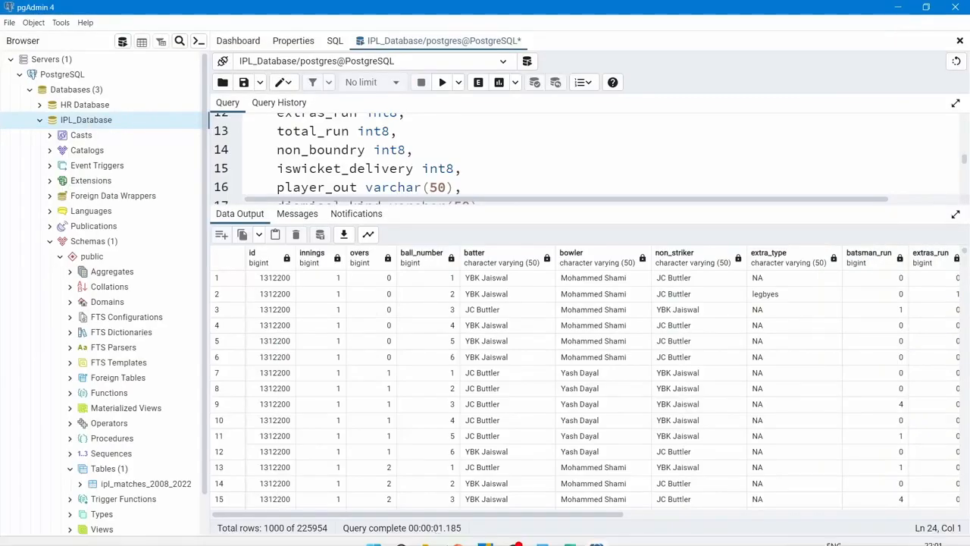
{"action": "mouse_move", "coordinate": [515, 539]}
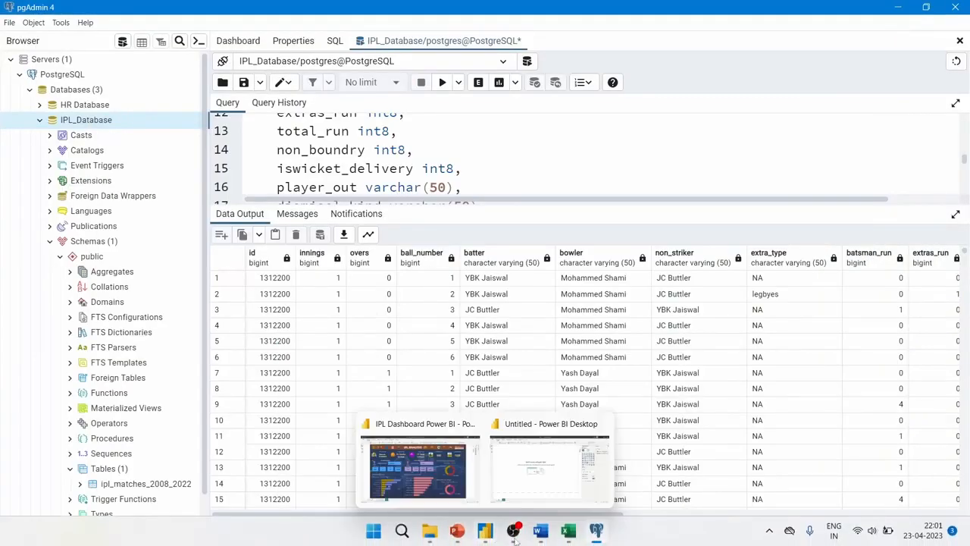
{"action": "left_click", "coordinate": [401, 533]}
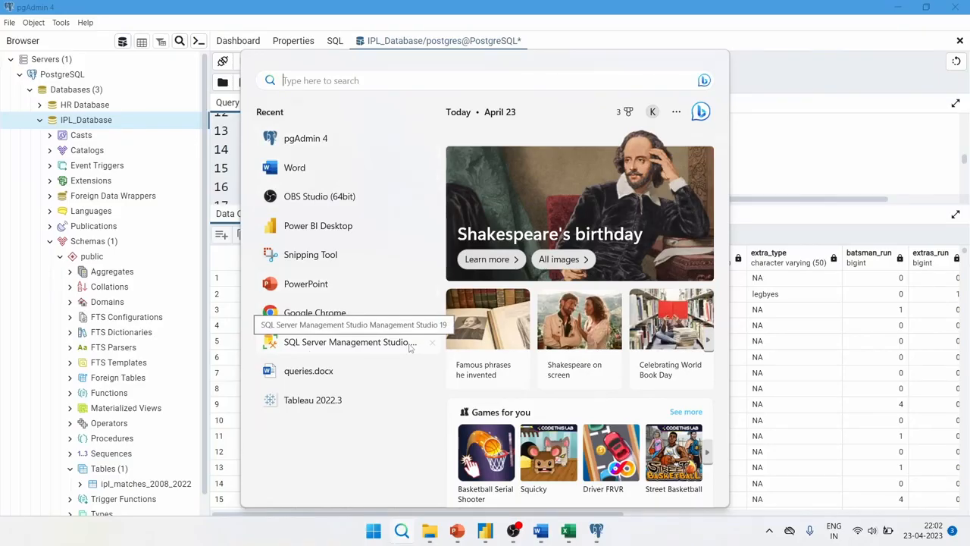
{"action": "left_click", "coordinate": [369, 345]}
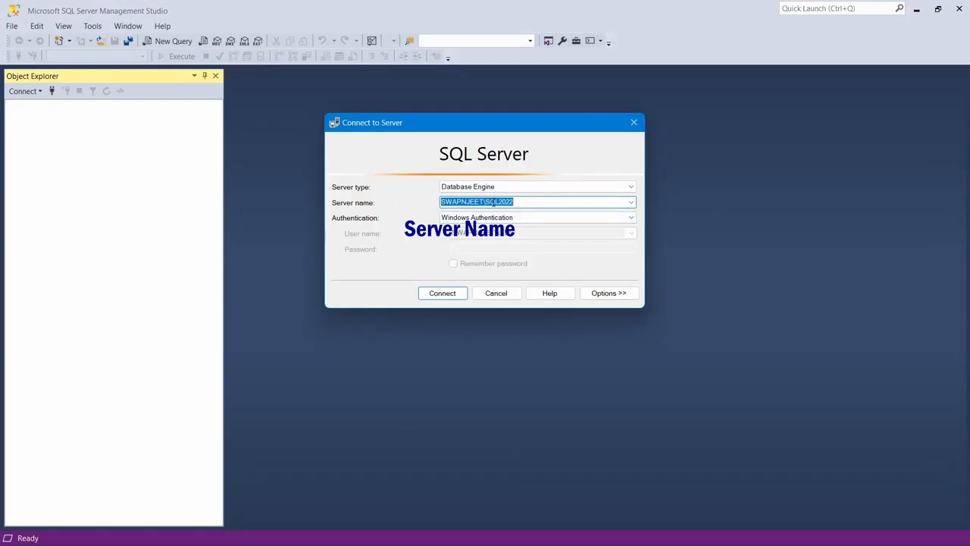
- Connect to the SQL2022 Database Engine instance using Windows Authentication
{"action": "left_click", "coordinate": [521, 203]}
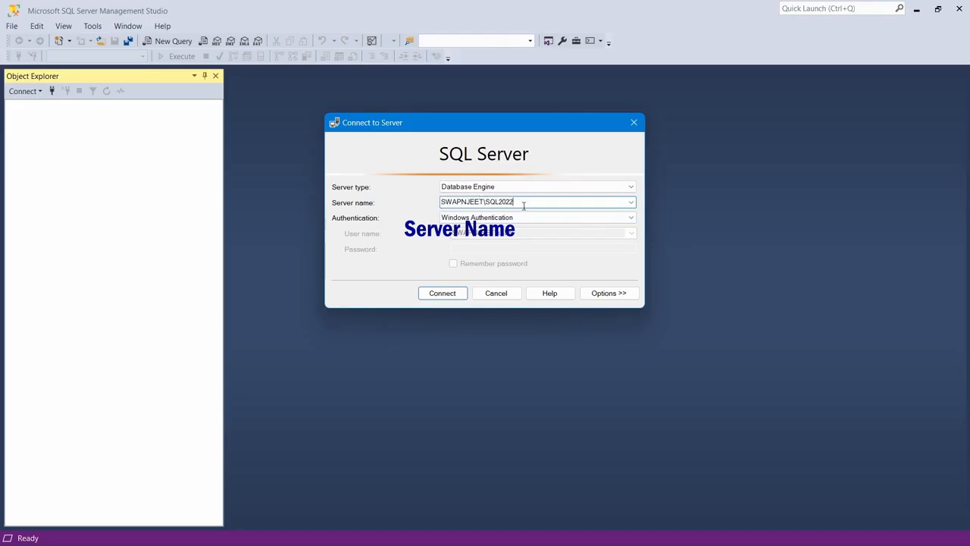
{"action": "left_click_drag", "start_coordinate": [522, 203], "coordinate": [441, 204]}
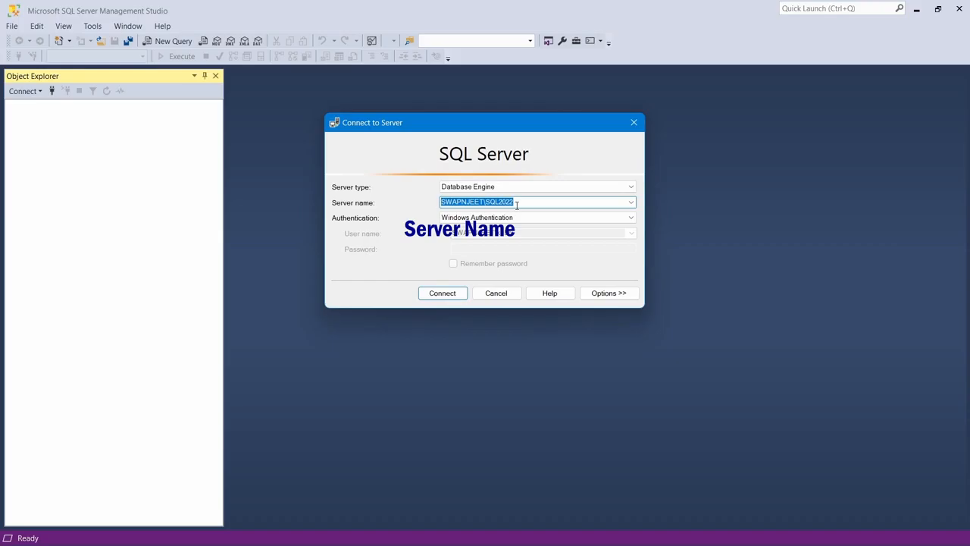
{"action": "left_click", "coordinate": [459, 294]}
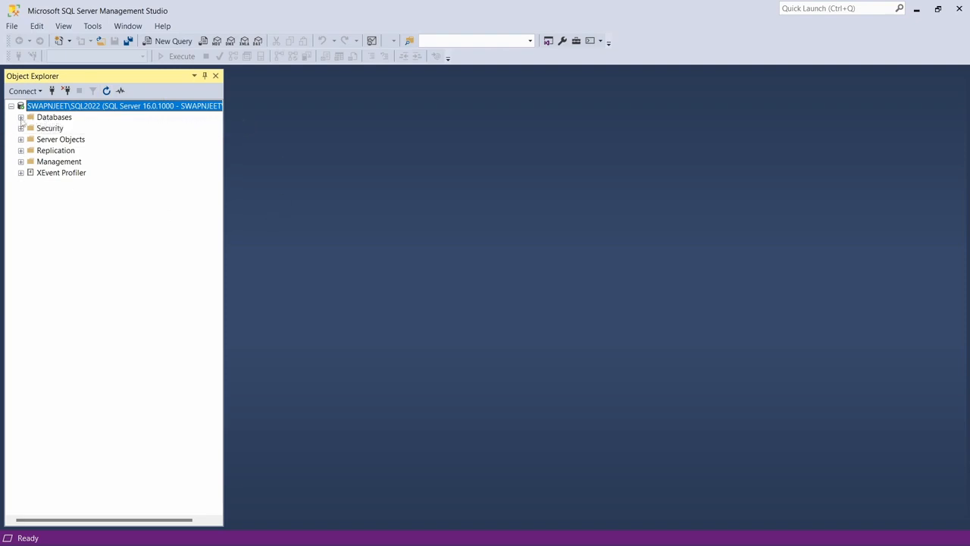
- Create a new database named IPL_Database on the server with the default owner and file settings
{"action": "left_click", "coordinate": [21, 117]}
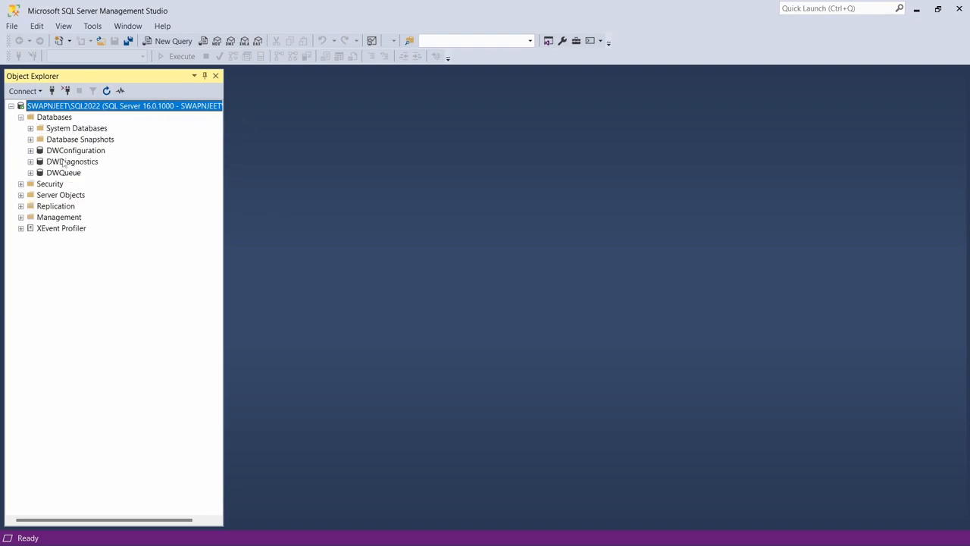
{"action": "left_click", "coordinate": [46, 118]}
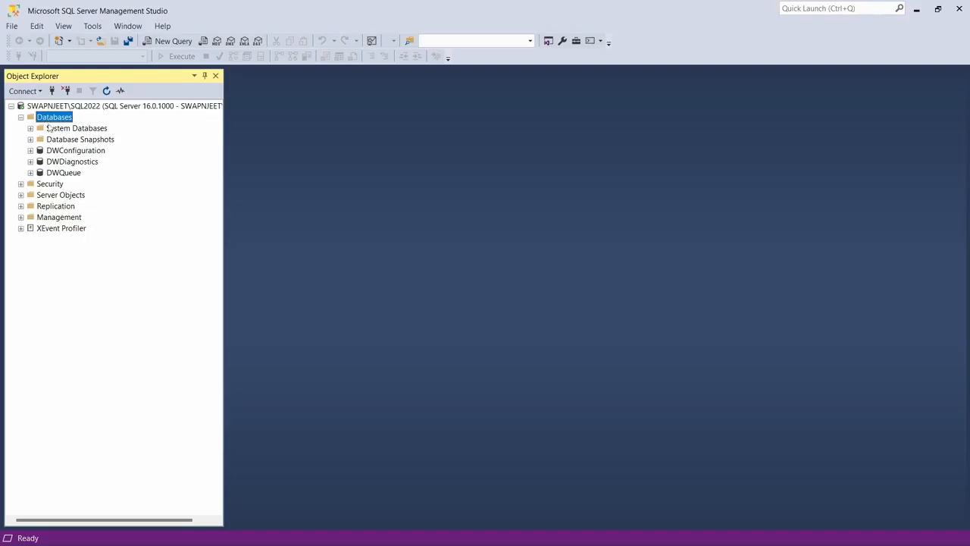
{"action": "right_click", "coordinate": [46, 119]}
{"action": "left_click", "coordinate": [90, 121]}
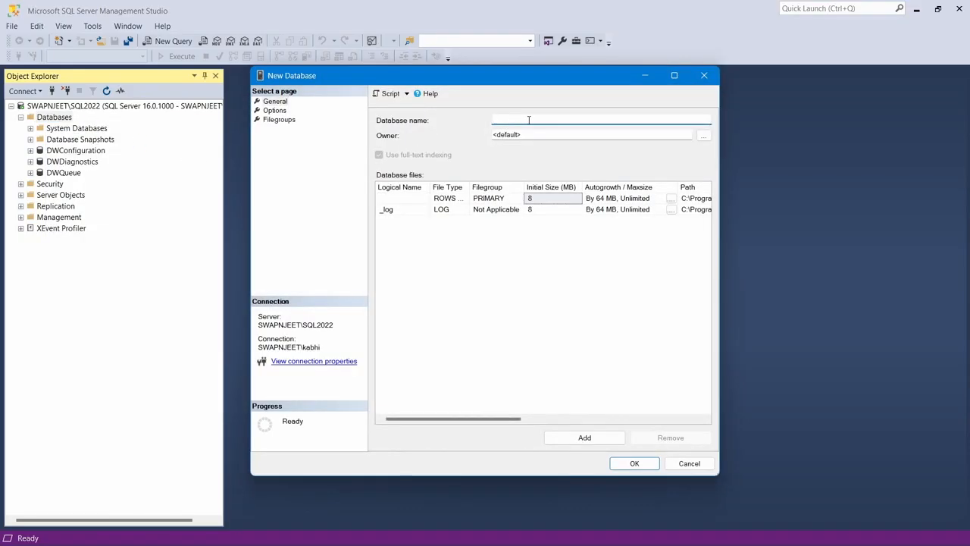
{"action": "type", "text": "IPL_Database"}
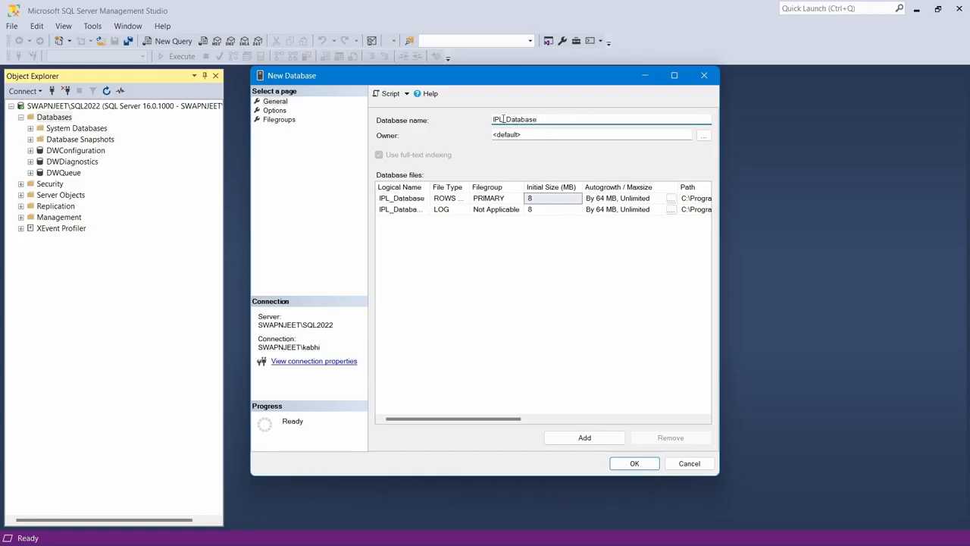
{"action": "left_click", "coordinate": [633, 463]}
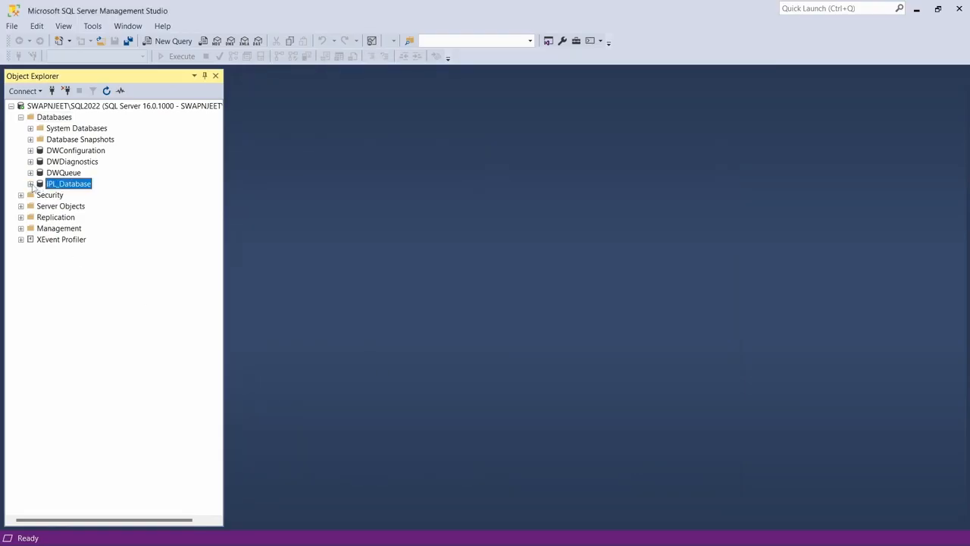
- Expand the tables of IPL_Database, start the Import Flat File wizard for that database, and proceed to specifying the input file
{"action": "left_click", "coordinate": [31, 184]}
{"action": "left_click", "coordinate": [40, 206]}
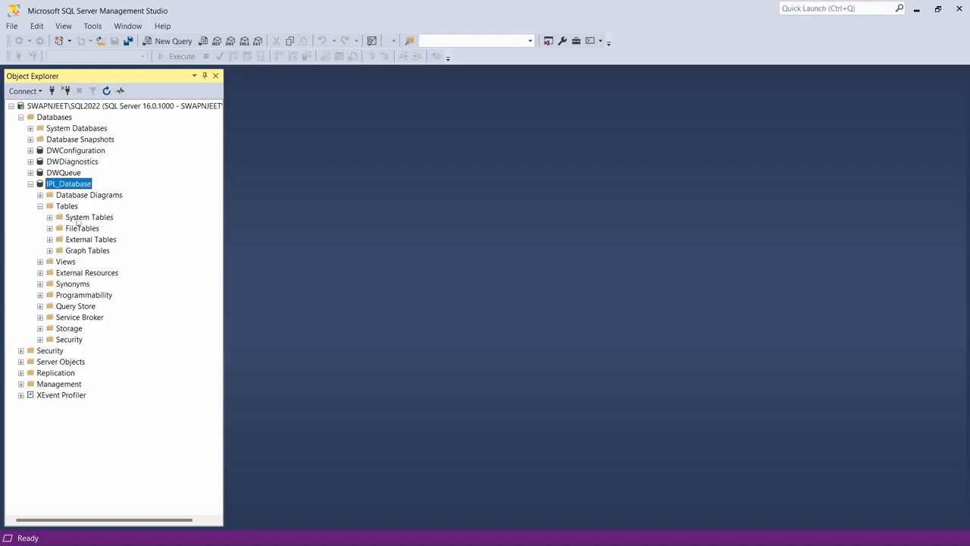
{"action": "left_click", "coordinate": [67, 207]}
{"action": "right_click", "coordinate": [74, 187]}
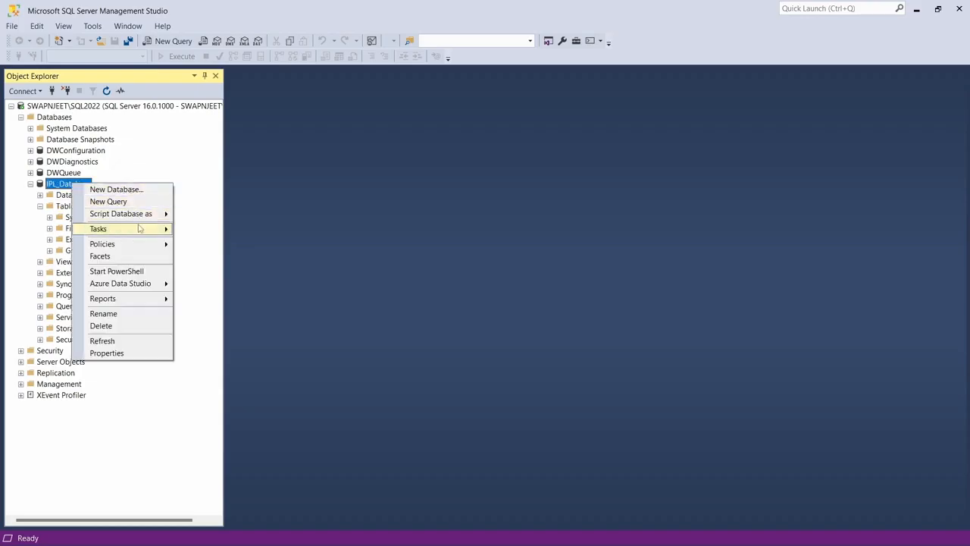
{"action": "mouse_move", "coordinate": [137, 228]}
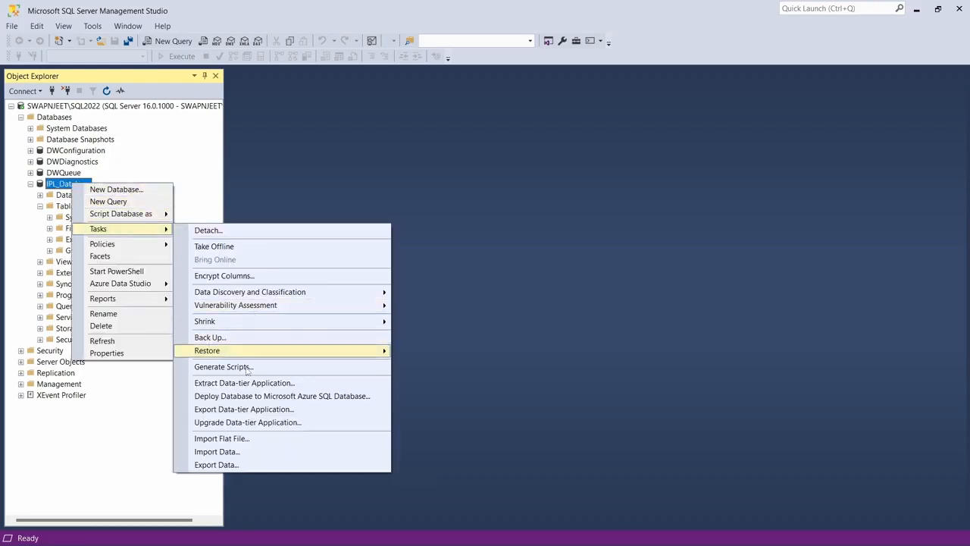
{"action": "left_click", "coordinate": [235, 440]}
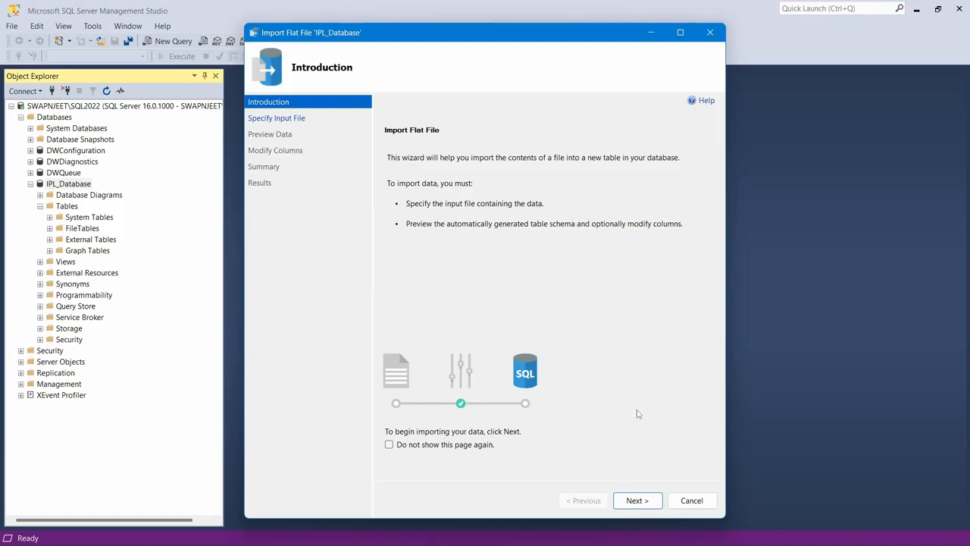
{"action": "left_click", "coordinate": [637, 501]}
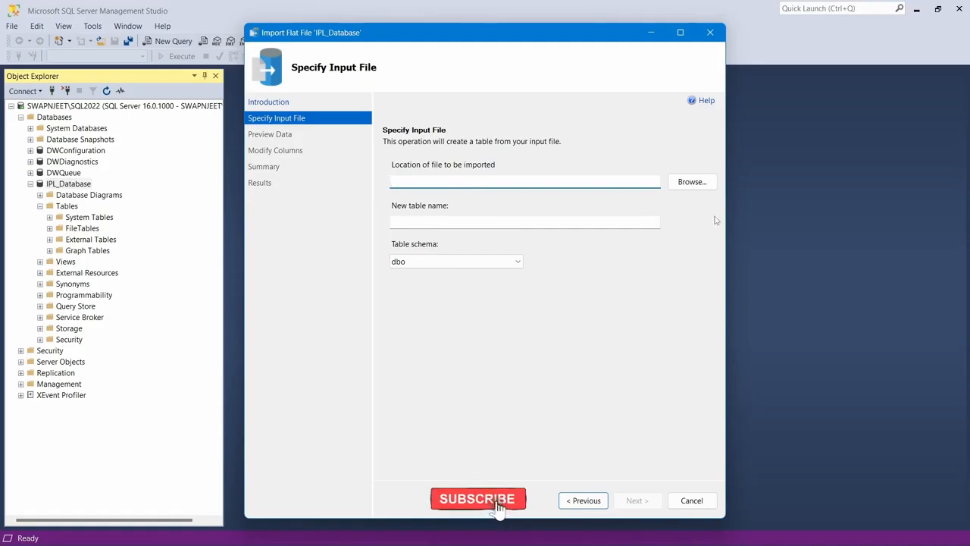
- Choose ipl_matches_2008_2022.csv from drive D as the file to import, and select the proposed new table name
{"action": "left_click", "coordinate": [691, 187]}
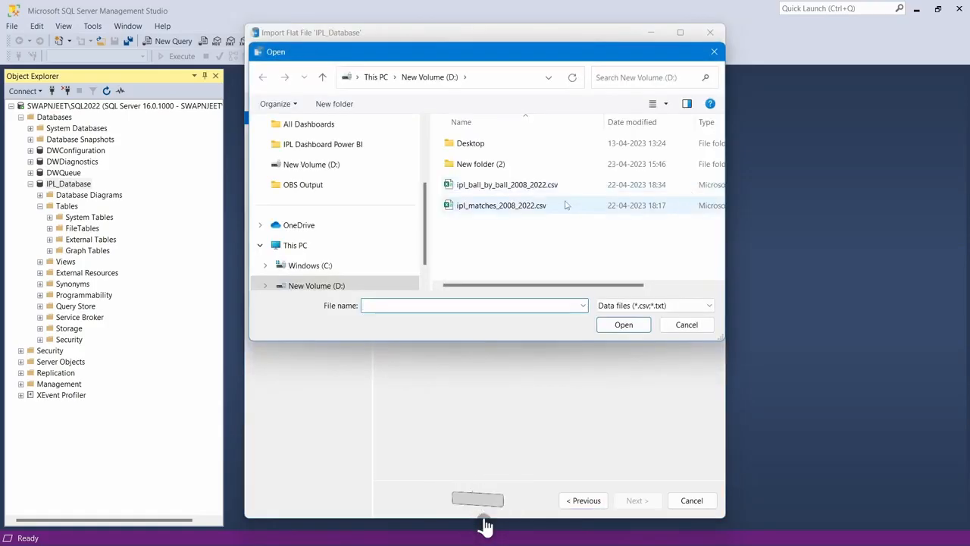
{"action": "left_click", "coordinate": [510, 212]}
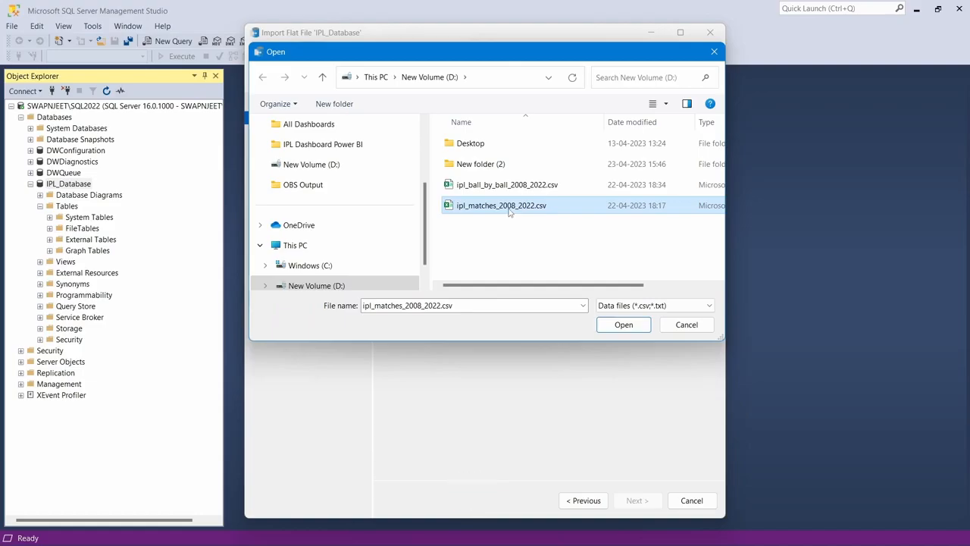
{"action": "left_click", "coordinate": [623, 325]}
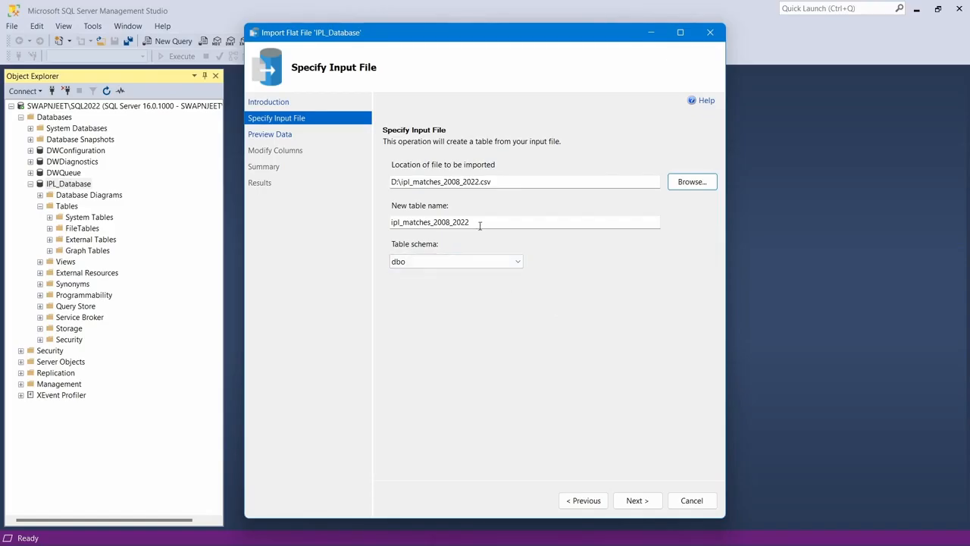
{"action": "left_click_drag", "start_coordinate": [479, 222], "coordinate": [389, 223]}
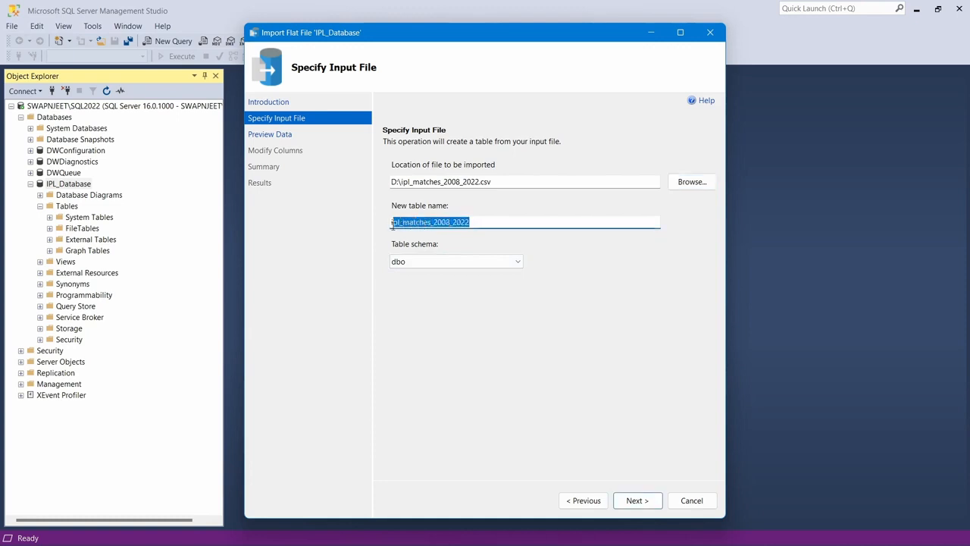
- Keep ipl_matches_2008_2022 as the new table name, preview the data, and proceed to modifying the columns
{"action": "left_click", "coordinate": [486, 220]}
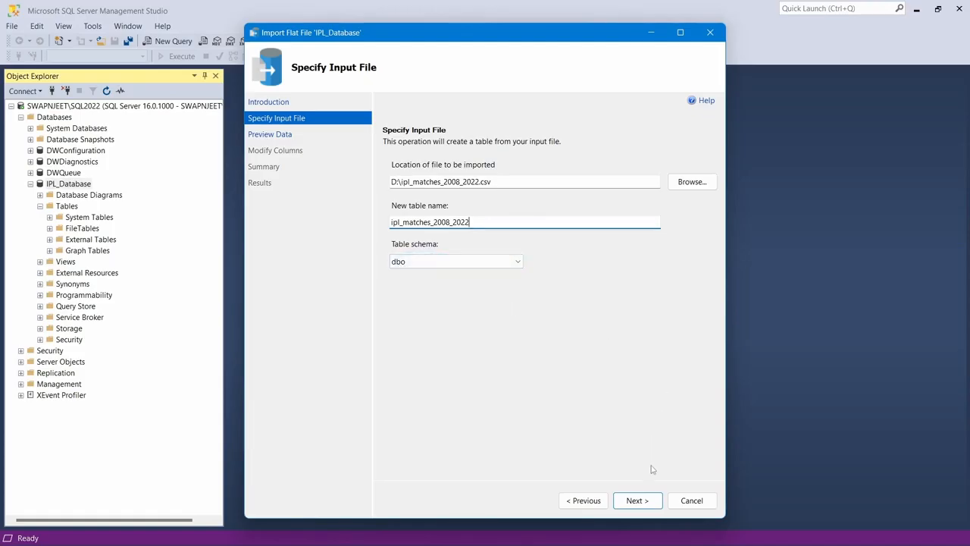
{"action": "left_click", "coordinate": [636, 500]}
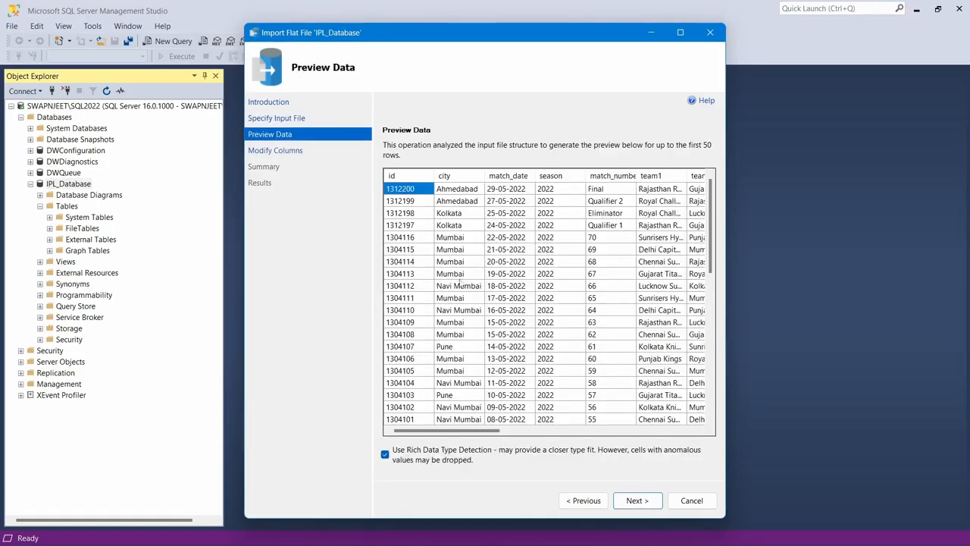
{"action": "left_click_drag", "start_coordinate": [477, 430], "coordinate": [454, 432]}
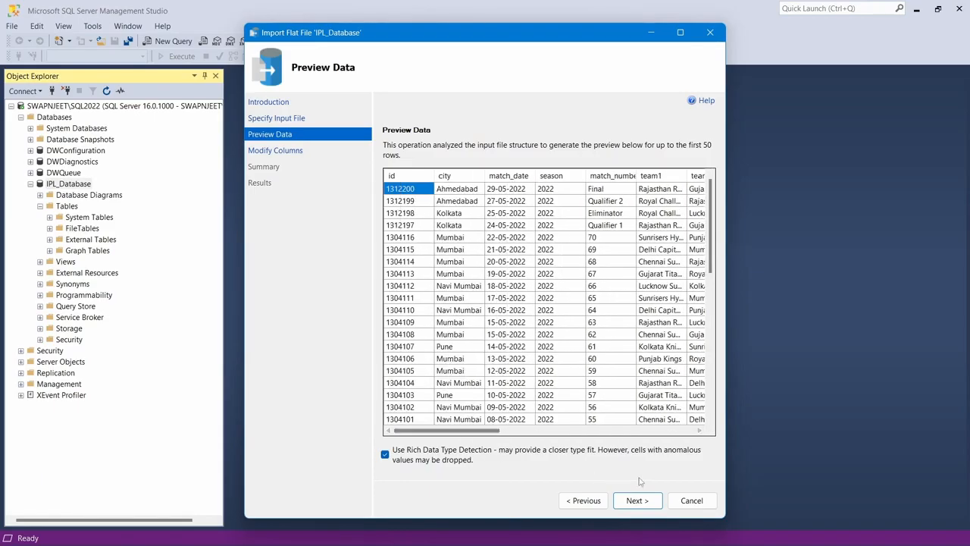
{"action": "left_click", "coordinate": [637, 501]}
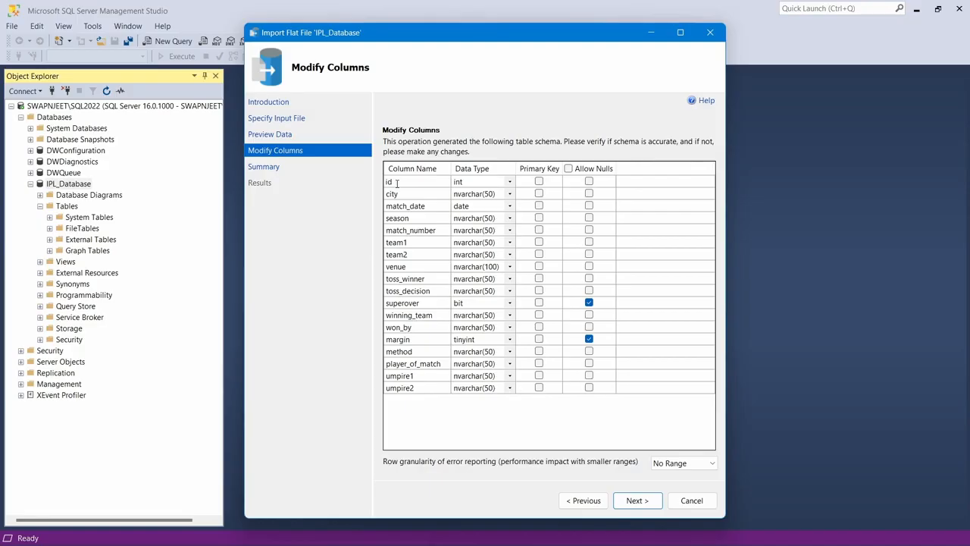
- Make the id column the primary key and set the city column's data type to varchar(50)
{"action": "left_click", "coordinate": [539, 181]}
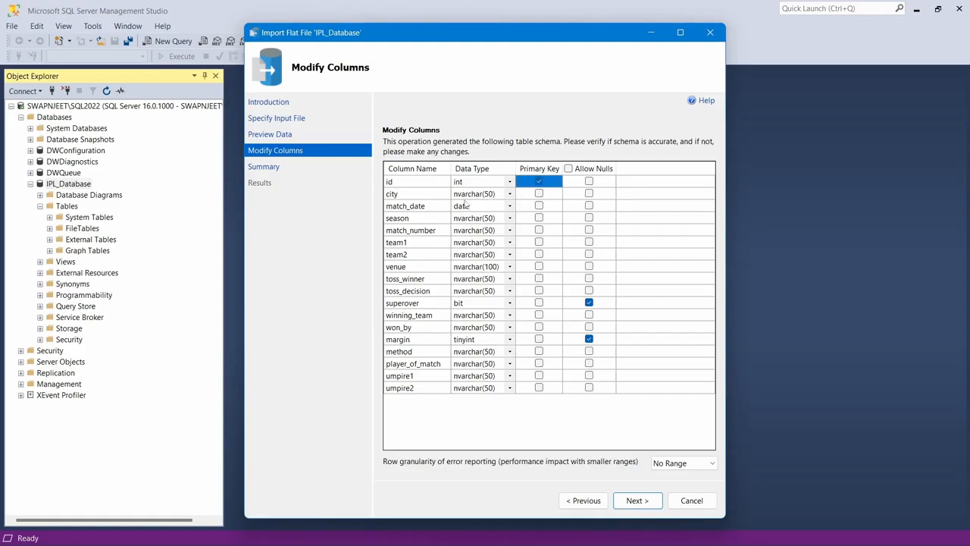
{"action": "left_click", "coordinate": [510, 195]}
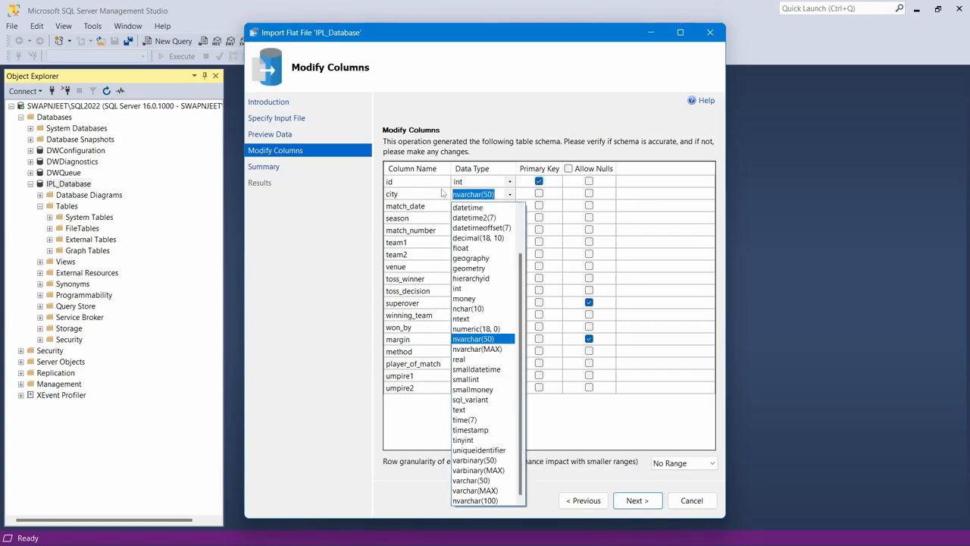
{"action": "left_click", "coordinate": [481, 482]}
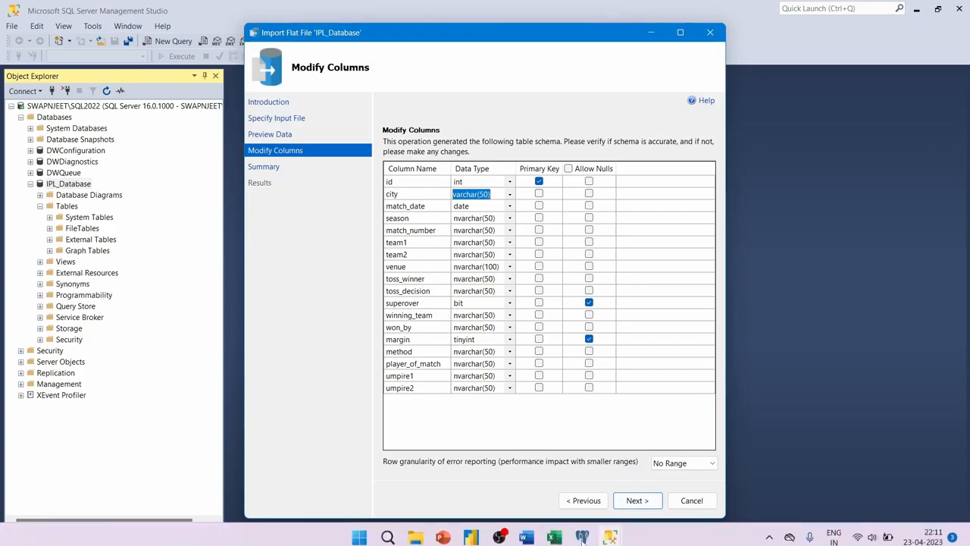
- Check the superover values in ipl_matches_2008_2022.csv in Excel, and set superover's data type to varchar(50) in the import wizard
{"action": "mouse_move", "coordinate": [555, 532]}
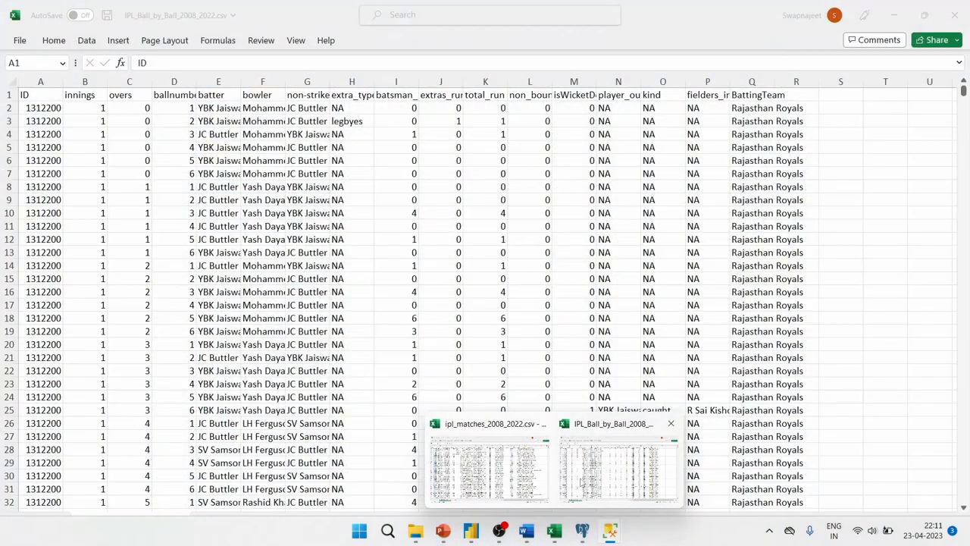
{"action": "left_click", "coordinate": [489, 466]}
{"action": "left_click", "coordinate": [501, 95]}
{"action": "left_click_drag", "start_coordinate": [500, 107], "coordinate": [502, 329]}
{"action": "left_click", "coordinate": [504, 329]}
{"action": "key", "text": "alt+Tab"}
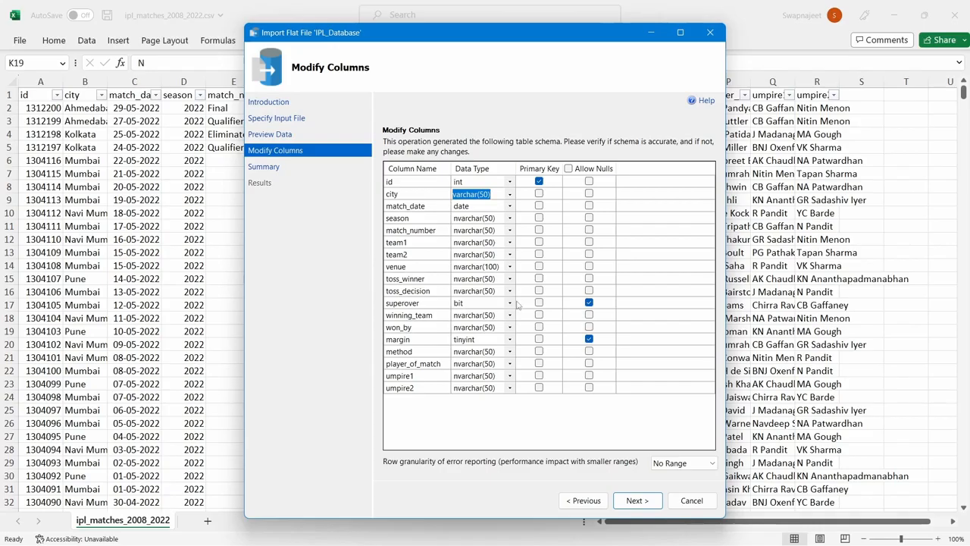
{"action": "left_click", "coordinate": [482, 302]}
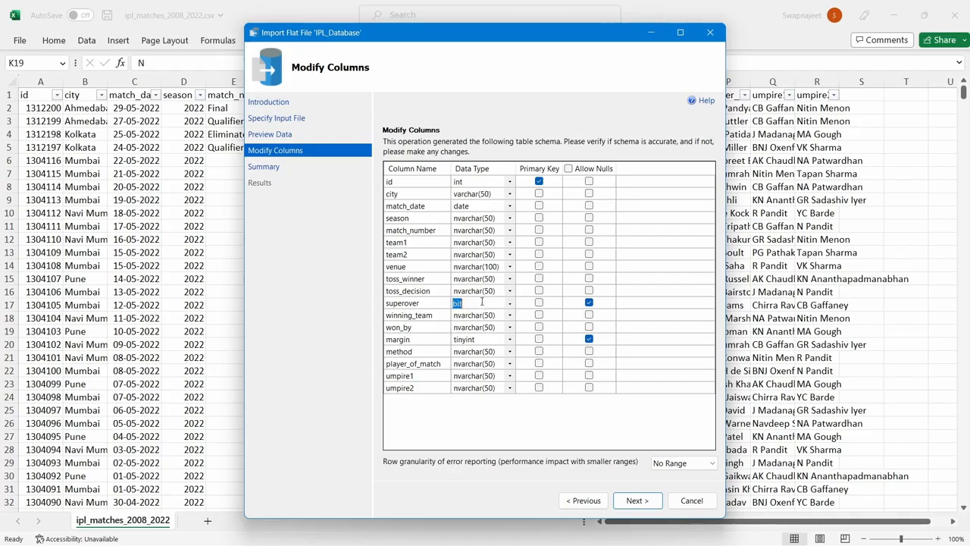
{"action": "left_click", "coordinate": [510, 303]}
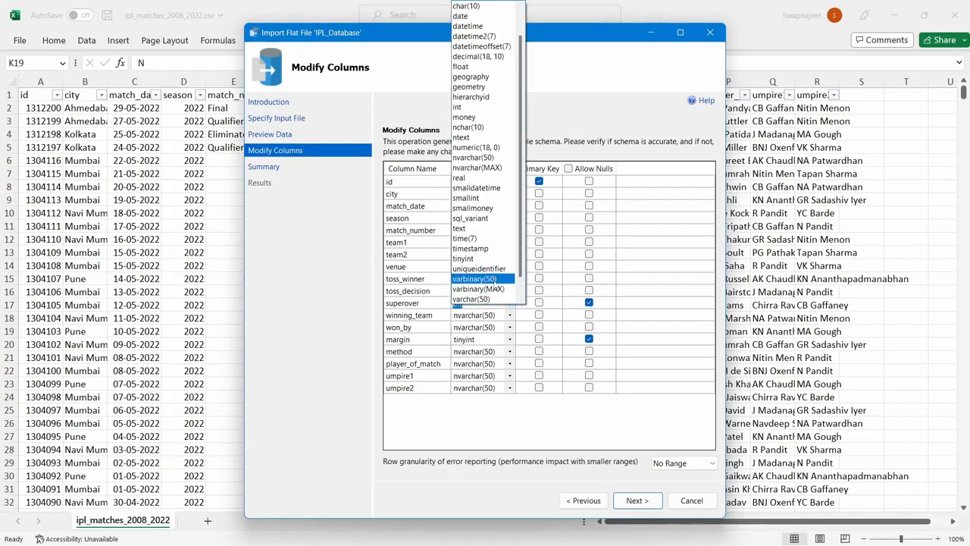
{"action": "left_click", "coordinate": [488, 299]}
- Check the distinct margin values in the Excel file, and set margin's data type to varchar(50) in the import wizard
{"action": "left_click", "coordinate": [473, 340]}
{"action": "key", "text": "alt+Tab"}
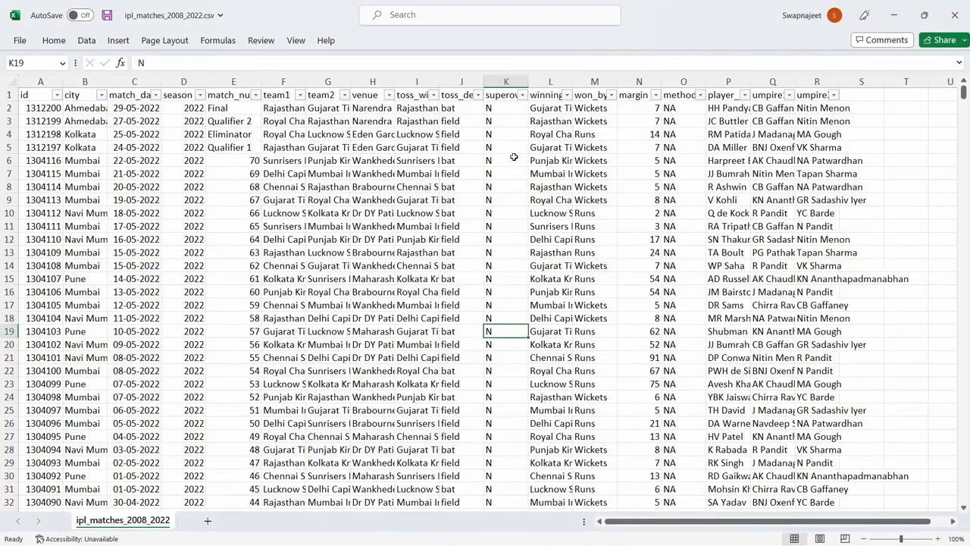
{"action": "left_click", "coordinate": [656, 95]}
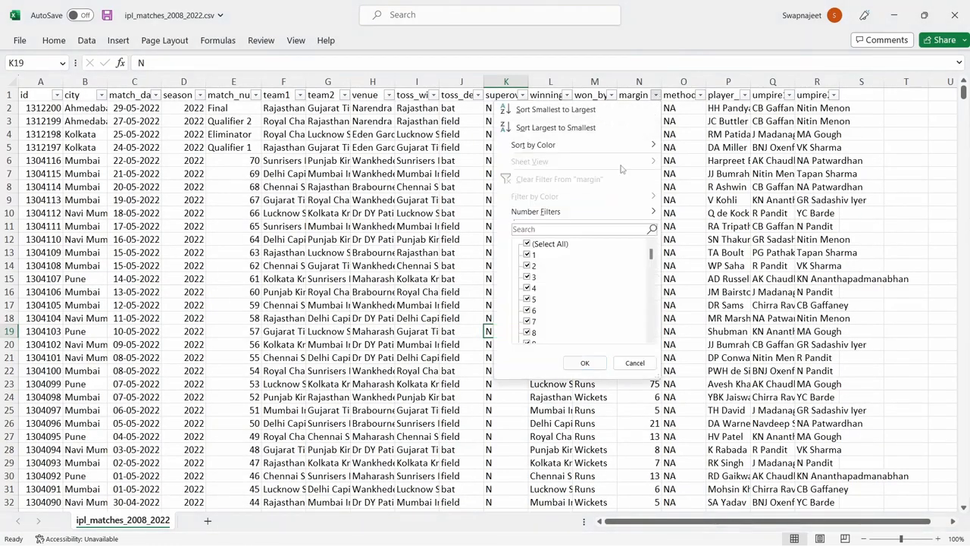
{"action": "left_click_drag", "start_coordinate": [649, 253], "coordinate": [652, 333]}
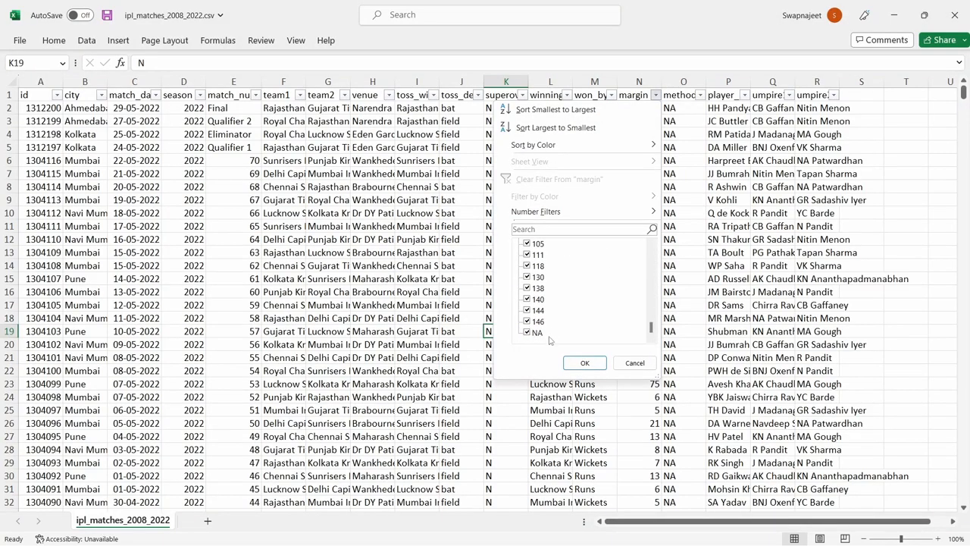
{"action": "left_click", "coordinate": [584, 362]}
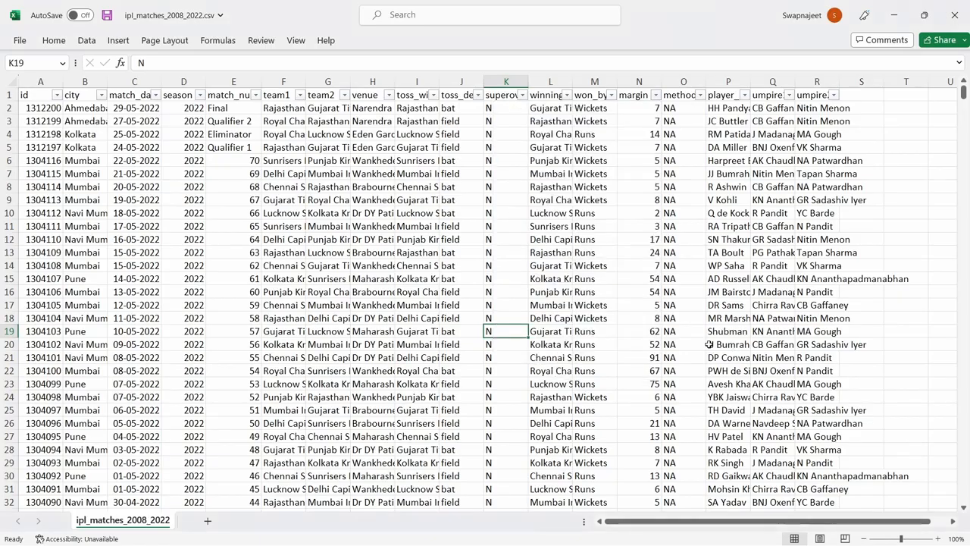
{"action": "mouse_move", "coordinate": [572, 534]}
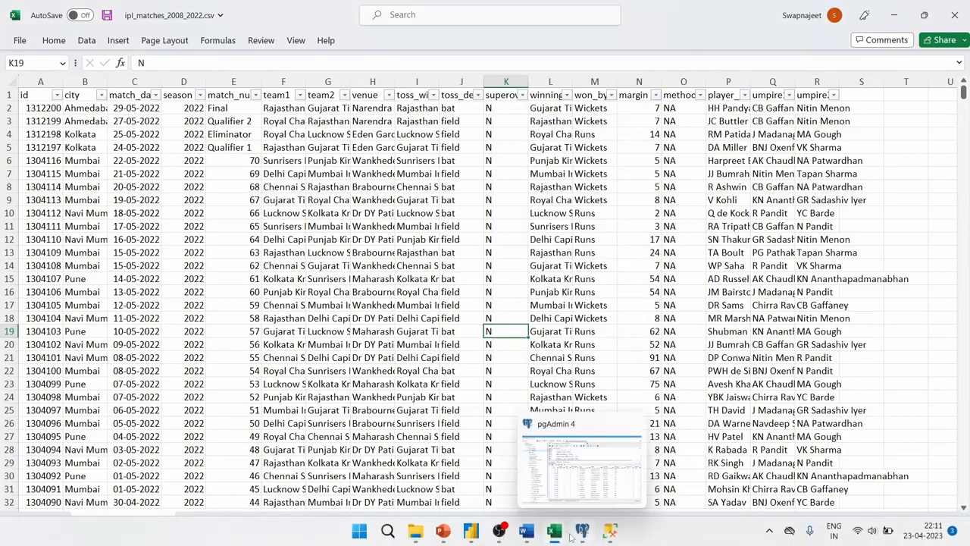
{"action": "left_click", "coordinate": [615, 534]}
{"action": "left_click", "coordinate": [603, 485]}
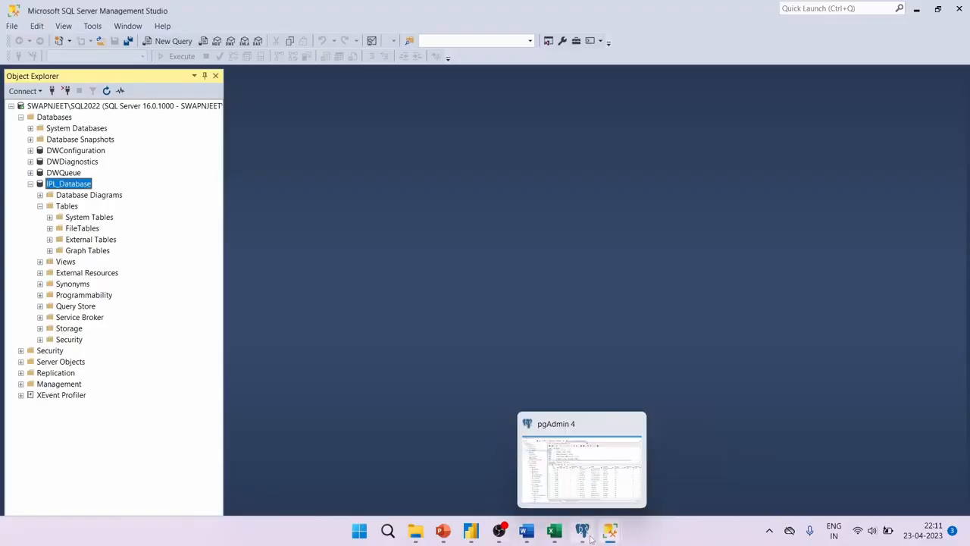
{"action": "mouse_move", "coordinate": [610, 531]}
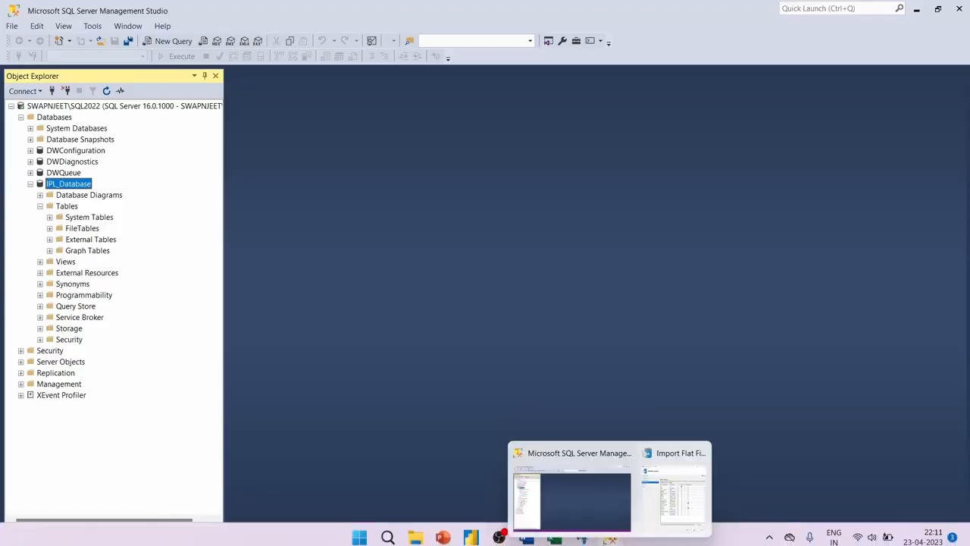
{"action": "left_click", "coordinate": [659, 500]}
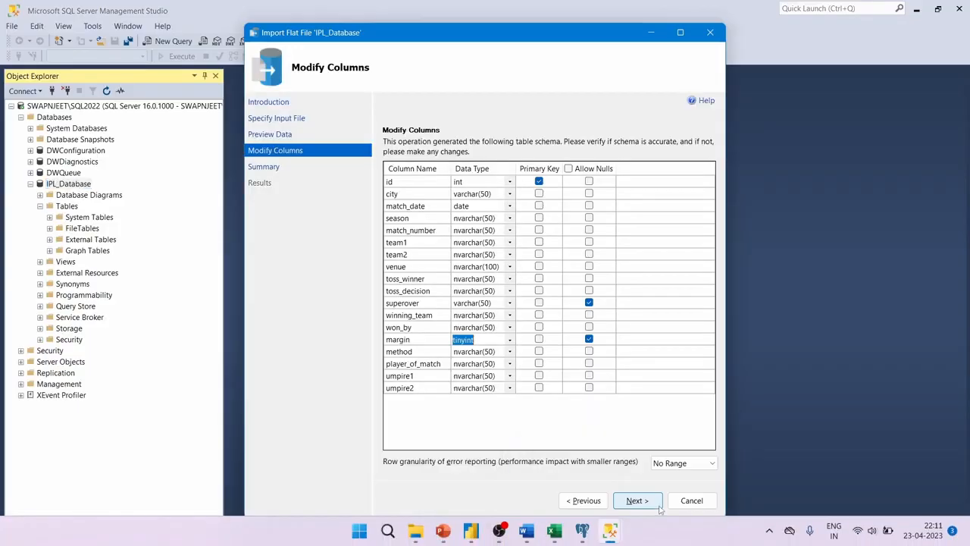
{"action": "left_click", "coordinate": [509, 339]}
{"action": "left_click", "coordinate": [485, 308]}
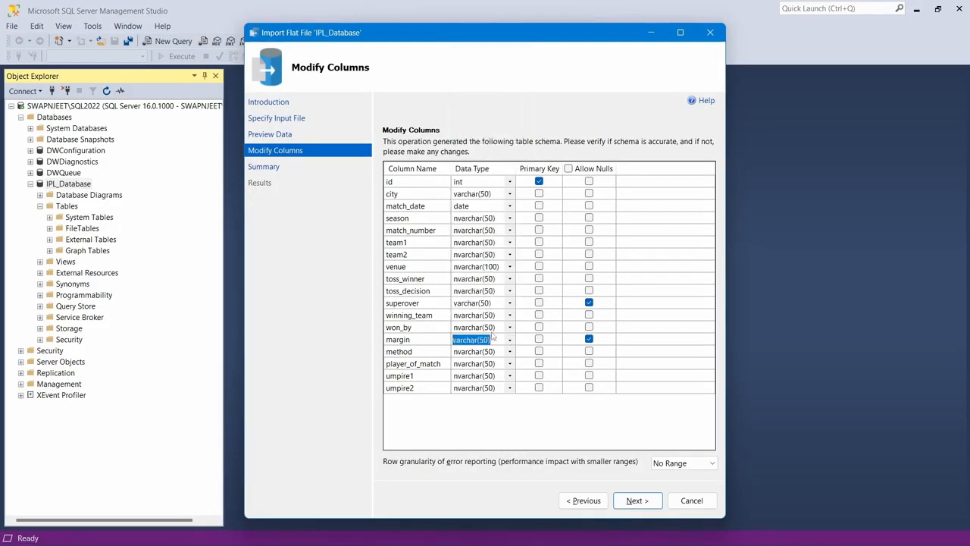
- Set the data type of the season, match_number, team1 and team2 columns to varchar(50)
{"action": "left_click", "coordinate": [473, 218]}
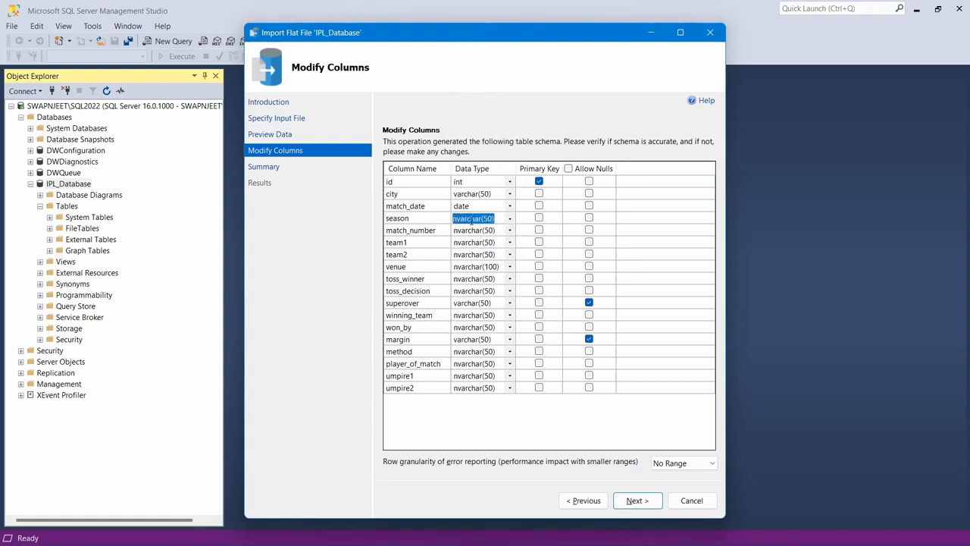
{"action": "left_click", "coordinate": [508, 219]}
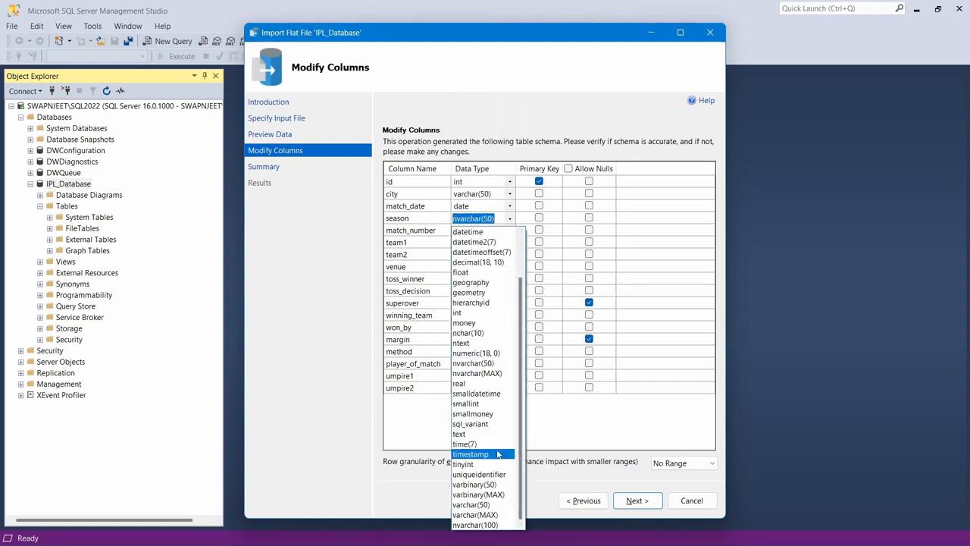
{"action": "left_click", "coordinate": [482, 505]}
{"action": "left_click", "coordinate": [510, 232]}
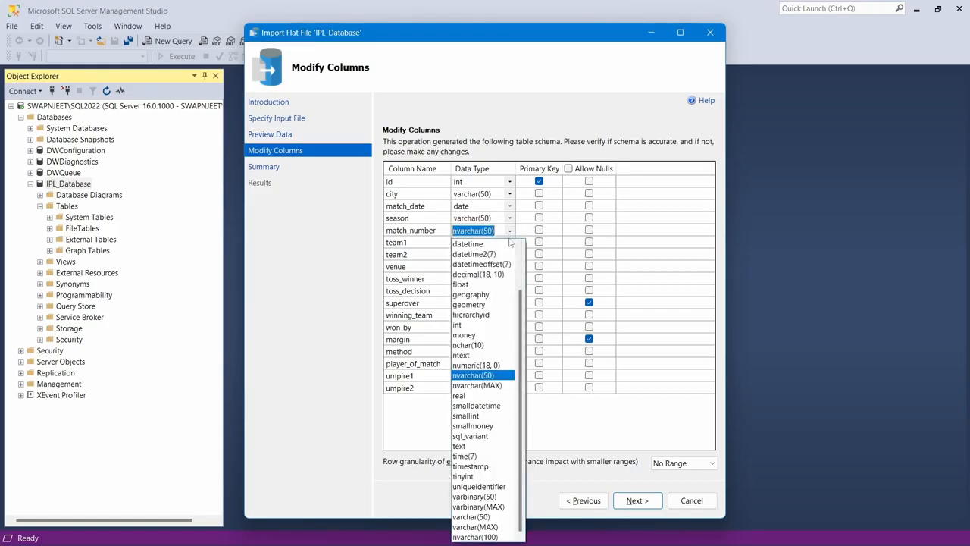
{"action": "left_click", "coordinate": [482, 517]}
{"action": "left_click", "coordinate": [510, 243]}
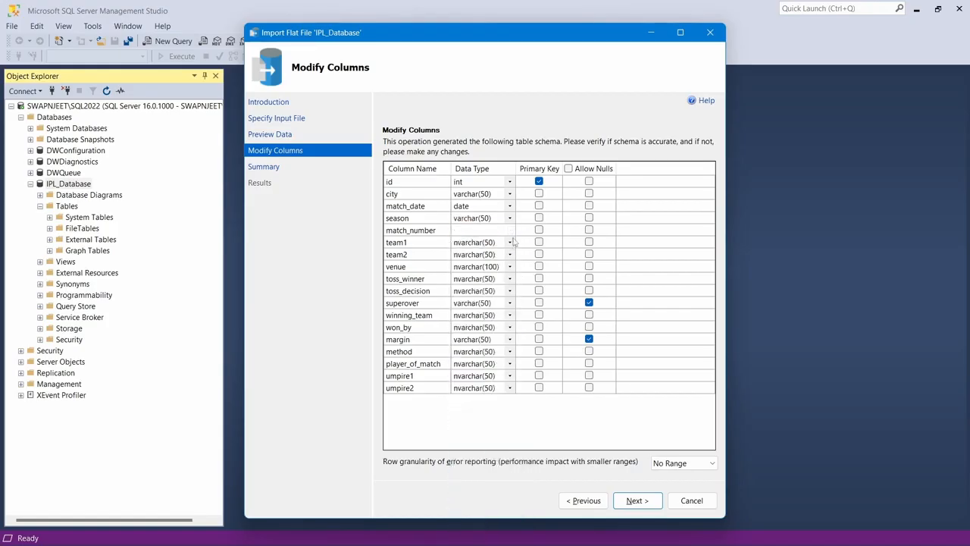
{"action": "left_click", "coordinate": [489, 279]}
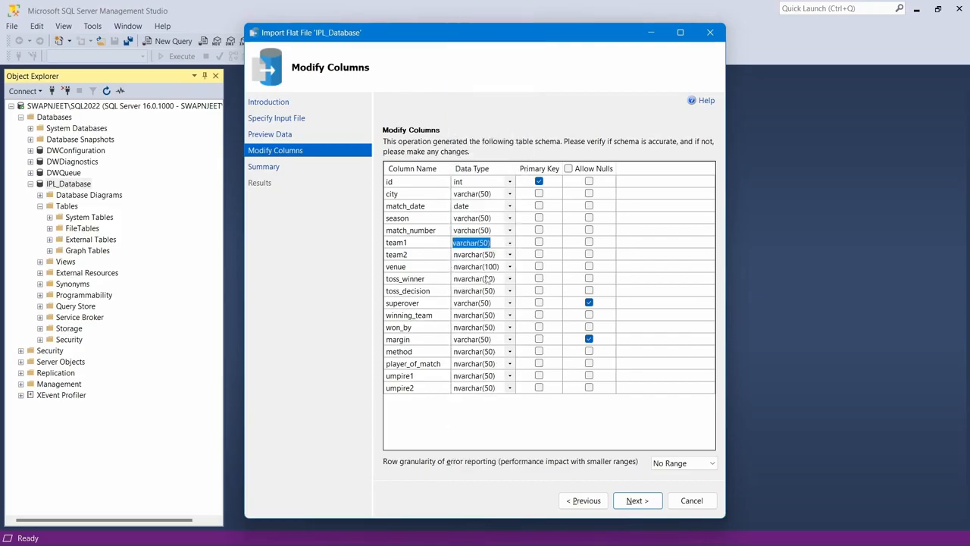
{"action": "left_click", "coordinate": [511, 255]}
{"action": "left_click", "coordinate": [491, 279]}
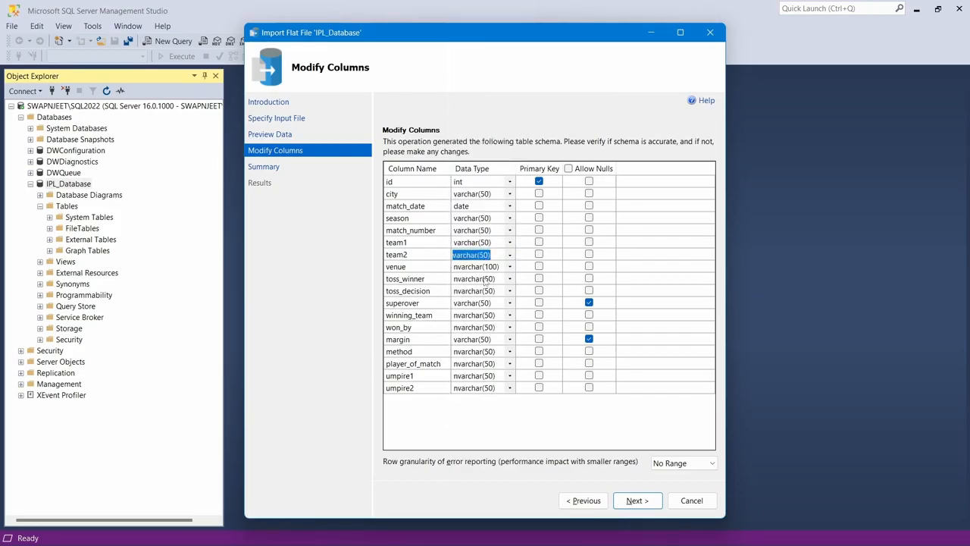
- Set the venue column's data type to varchar(100), based on the varchar(50) option
{"action": "left_click", "coordinate": [509, 267]}
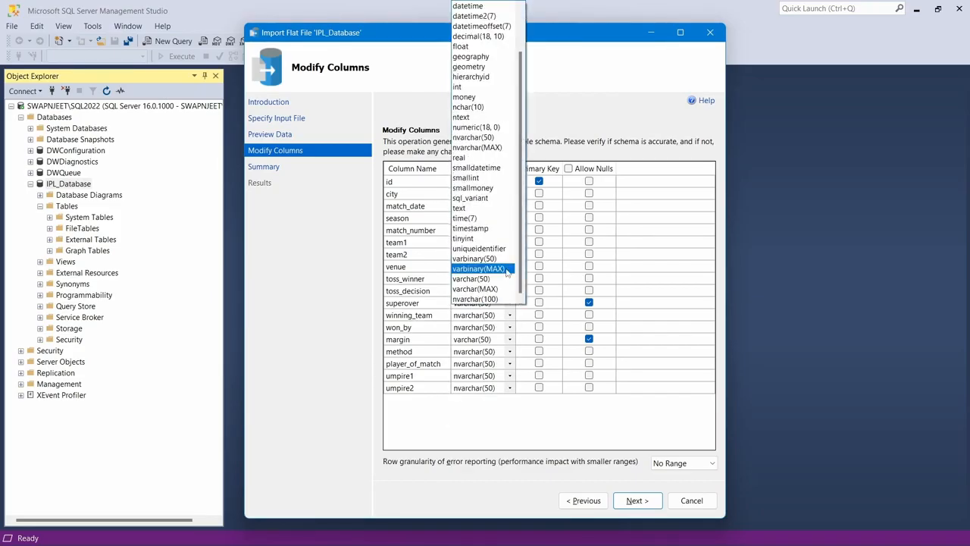
{"action": "left_click", "coordinate": [489, 278]}
{"action": "left_click", "coordinate": [488, 267]}
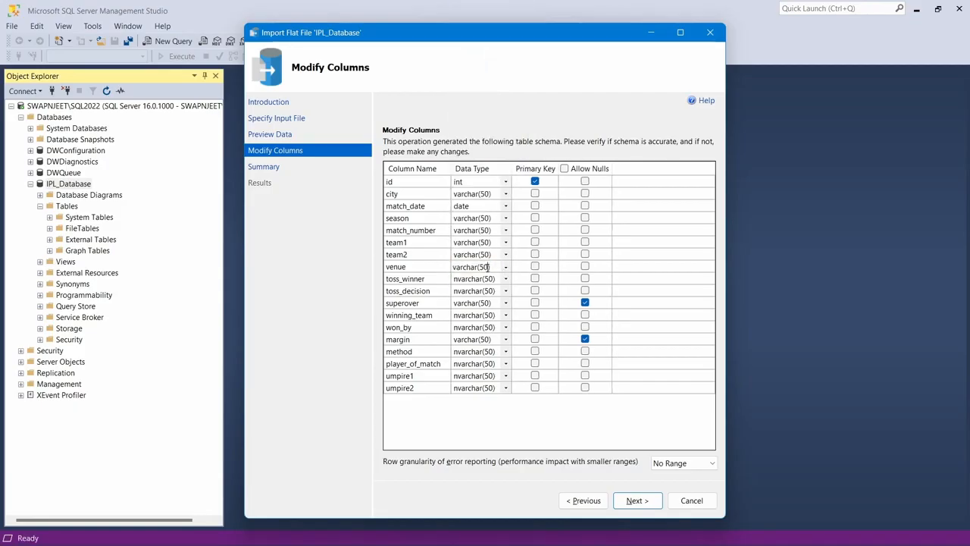
{"action": "type", "text": "100"}
- Set the data type of the toss_winner, toss_decision, winning_team and won_by columns to varchar(50)
{"action": "left_click", "coordinate": [476, 303]}
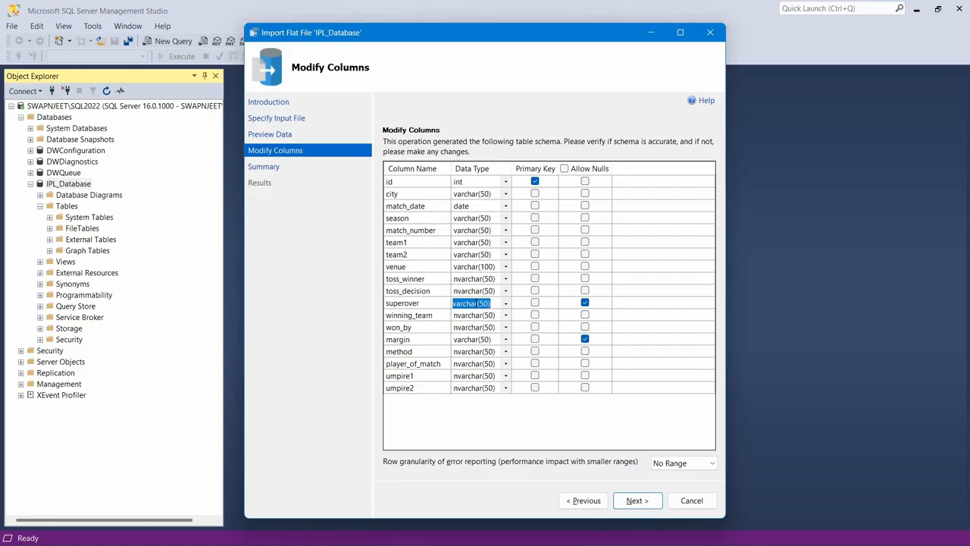
{"action": "left_click", "coordinate": [505, 303]}
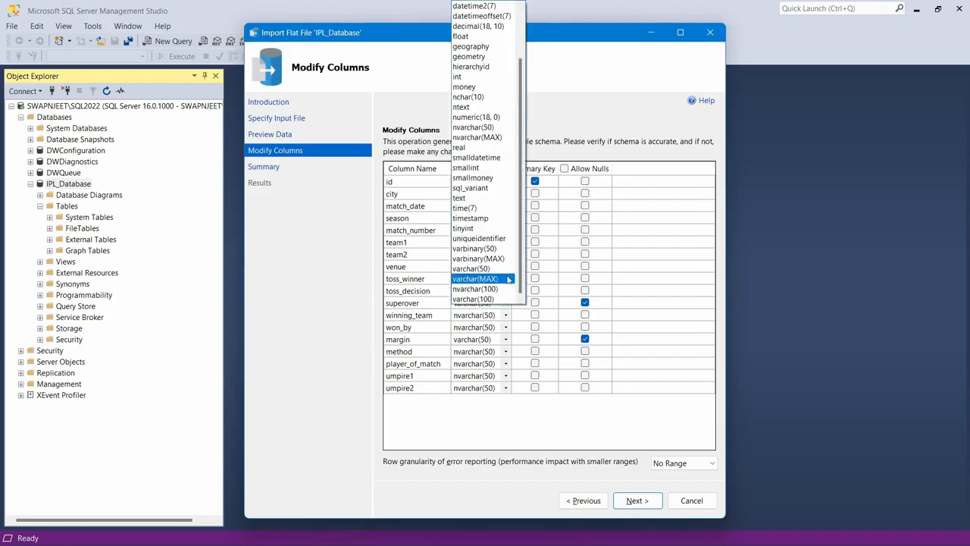
{"action": "left_click", "coordinate": [476, 270]}
{"action": "left_click", "coordinate": [505, 292]}
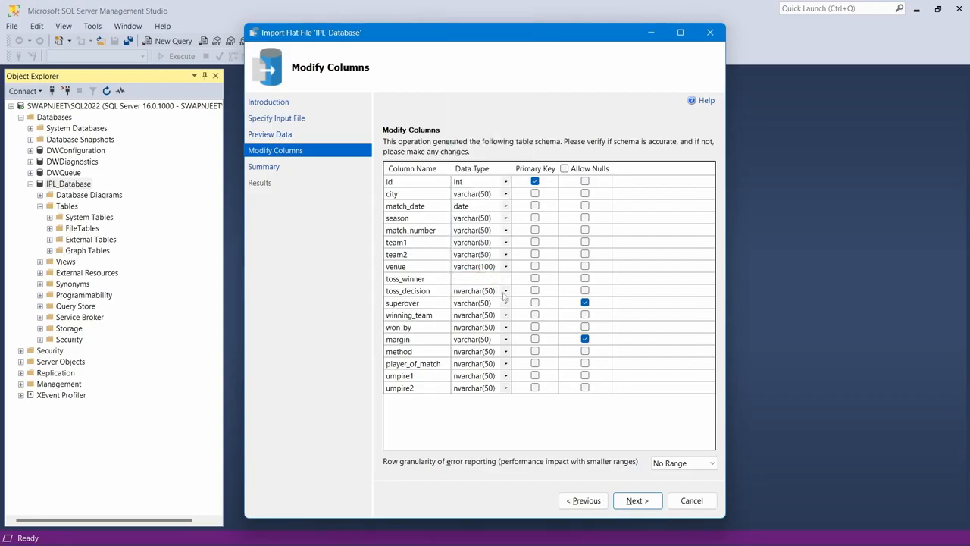
{"action": "left_click", "coordinate": [471, 269]}
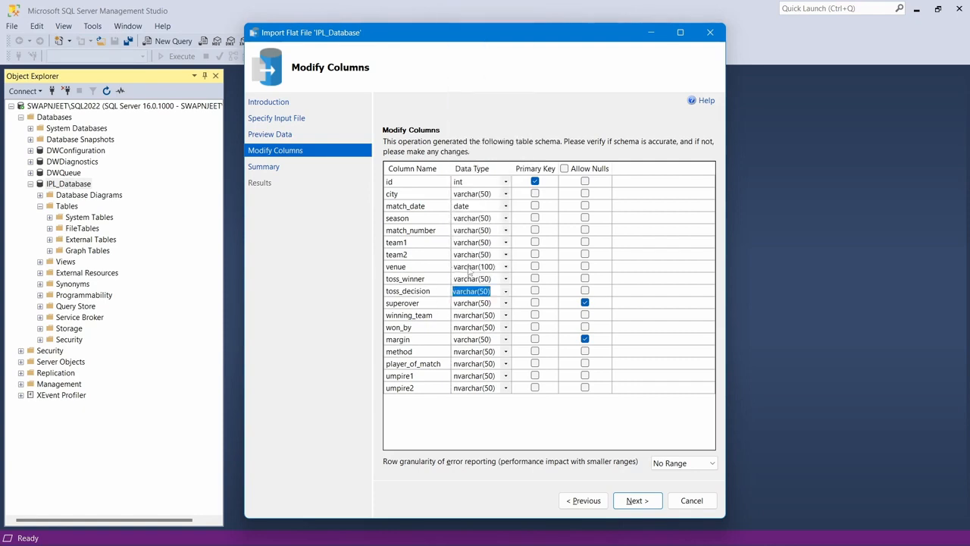
{"action": "left_click", "coordinate": [506, 315]}
{"action": "left_click", "coordinate": [483, 279]}
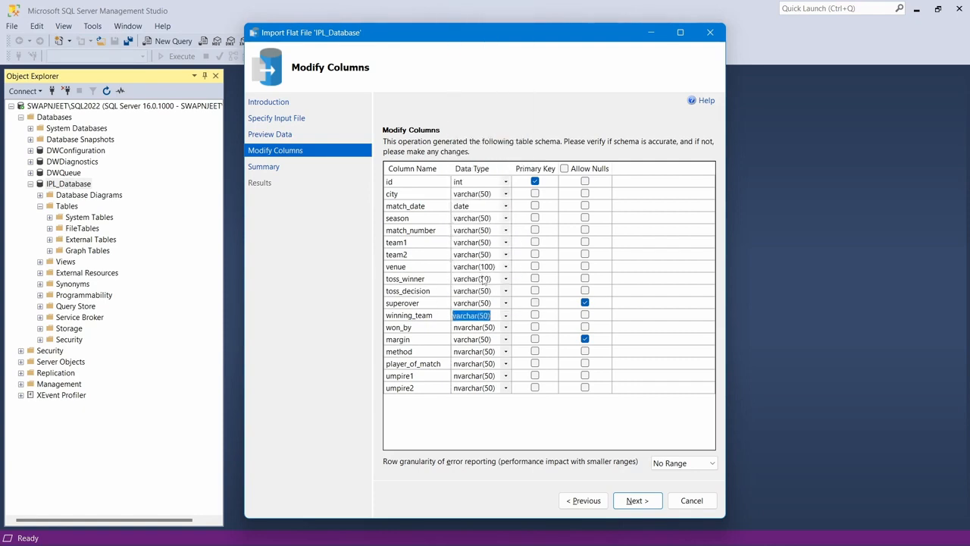
{"action": "left_click", "coordinate": [506, 327]}
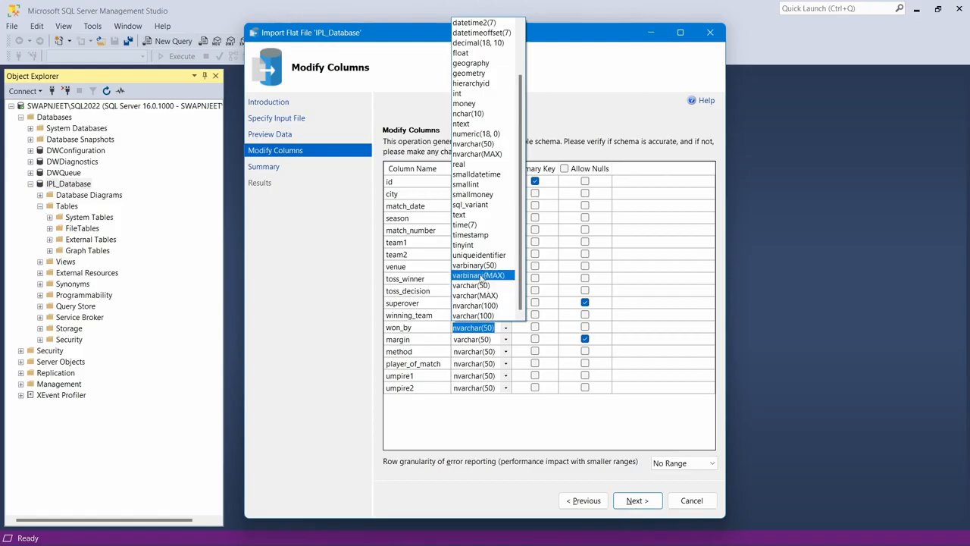
{"action": "left_click", "coordinate": [479, 280]}
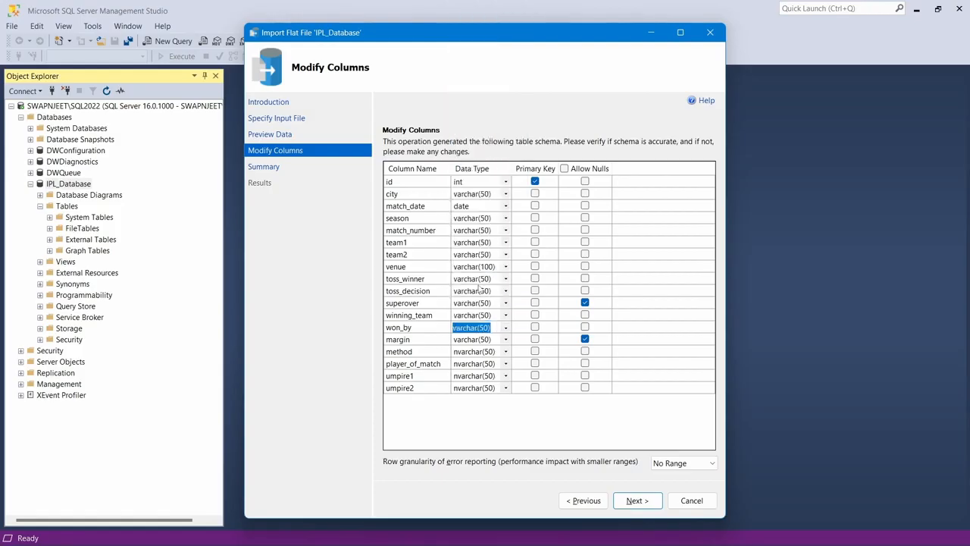
- Set the data type of the method, player_of_match, umpire1 and umpire2 columns to varchar(50)
{"action": "left_click", "coordinate": [505, 351]}
{"action": "left_click", "coordinate": [485, 310]}
{"action": "left_click", "coordinate": [506, 364]}
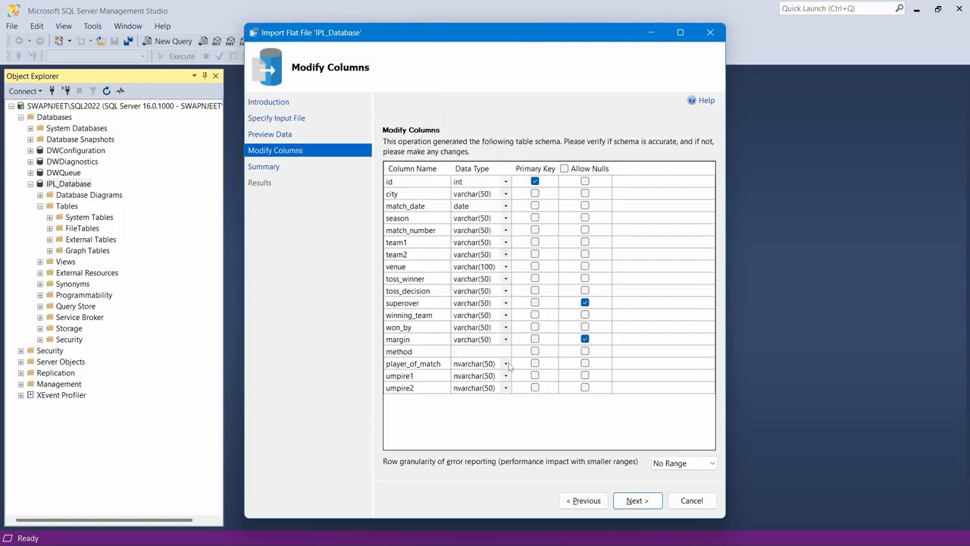
{"action": "left_click", "coordinate": [476, 321]}
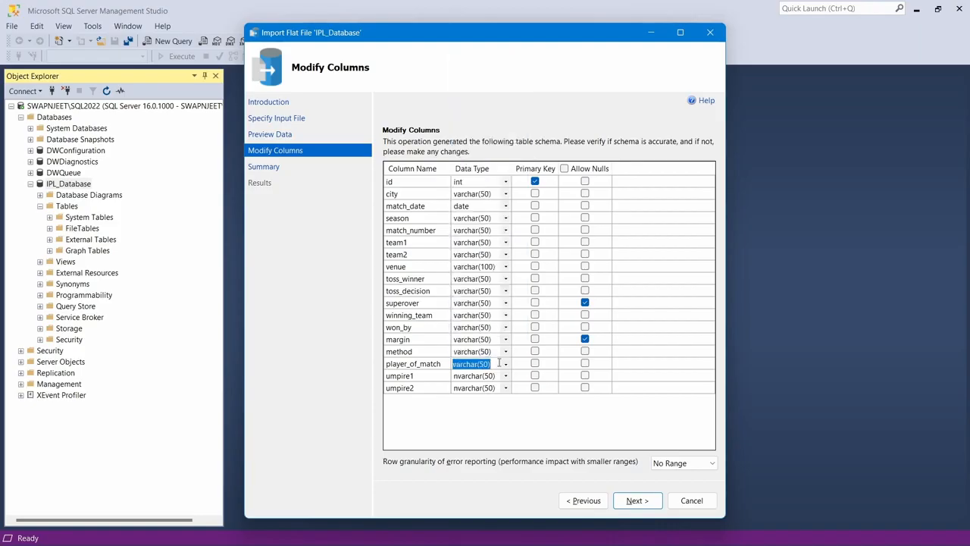
{"action": "left_click", "coordinate": [505, 378]}
{"action": "left_click", "coordinate": [484, 334]}
{"action": "left_click", "coordinate": [506, 387]}
{"action": "left_click", "coordinate": [506, 388]}
{"action": "left_click", "coordinate": [488, 348]}
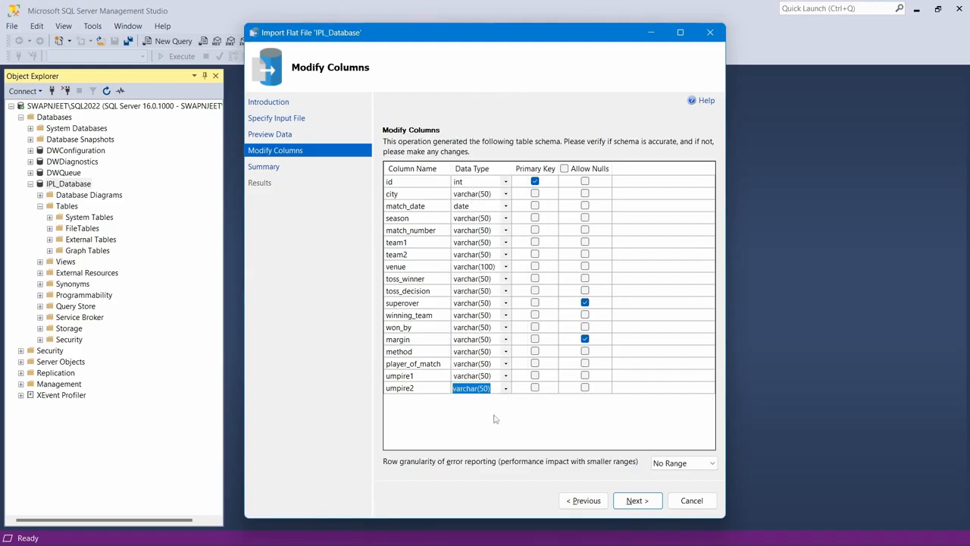
- Proceed past the column settings, run the matches file import to completion, and close the import wizard
{"action": "left_click", "coordinate": [636, 500]}
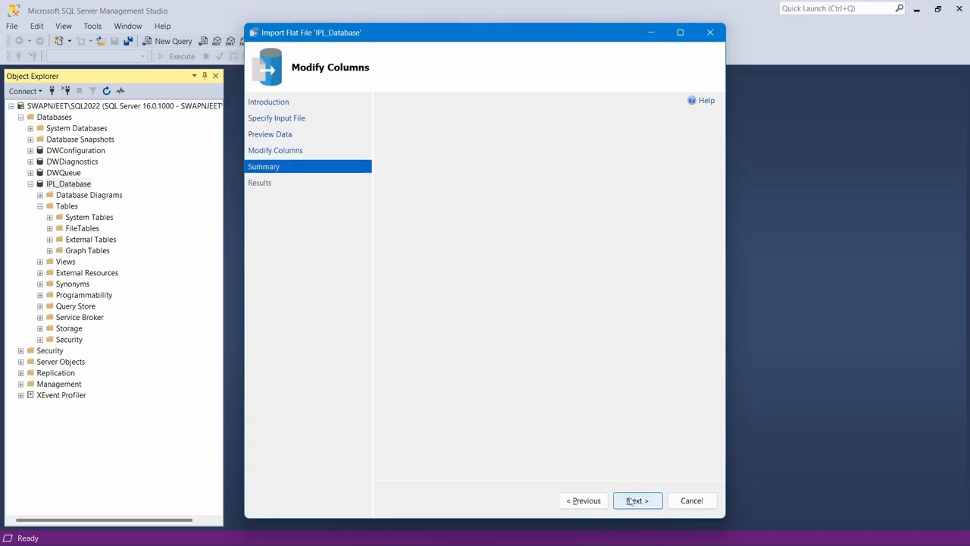
{"action": "left_click", "coordinate": [636, 502]}
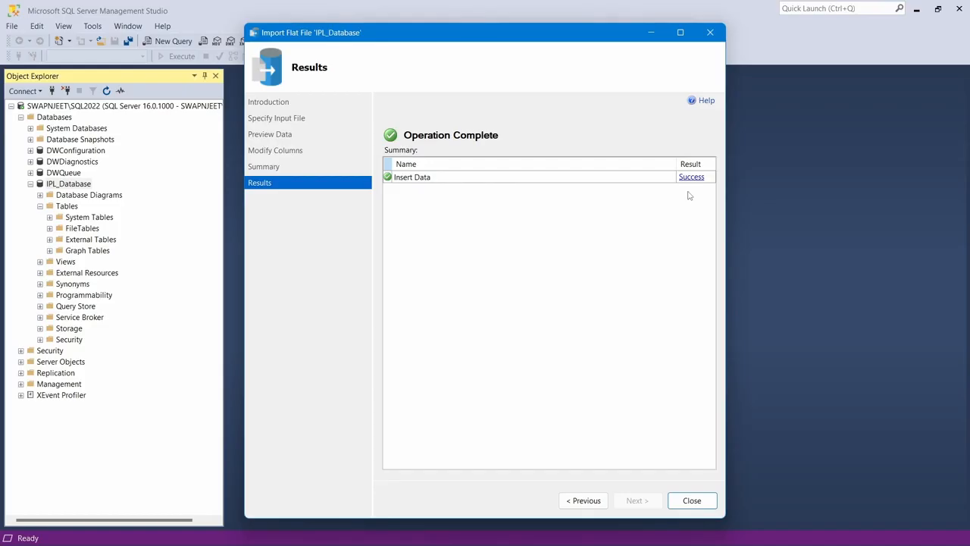
{"action": "left_click", "coordinate": [690, 498]}
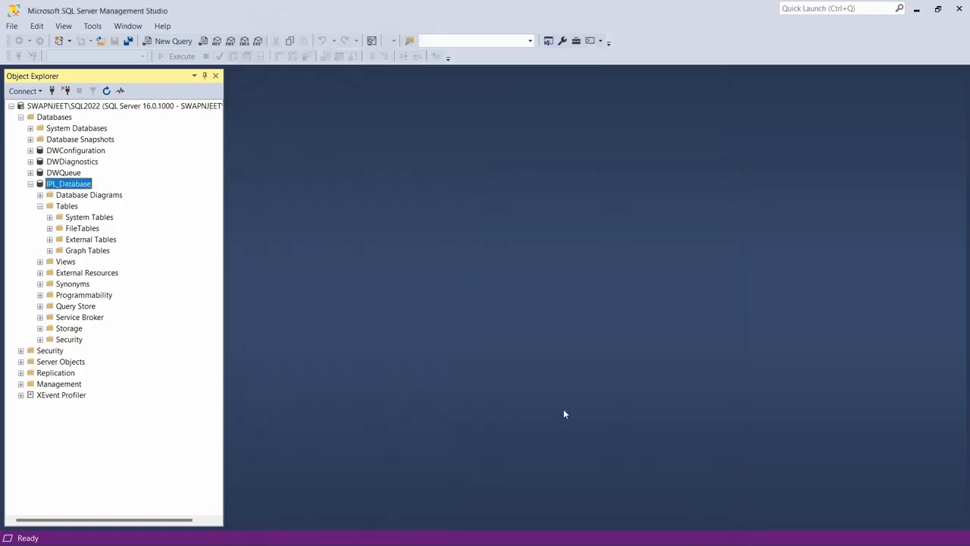
- Refresh IPL_Database and expand its tables to locate the imported dbo.ipl_matches_2008_2022 table
{"action": "right_click", "coordinate": [56, 185]}
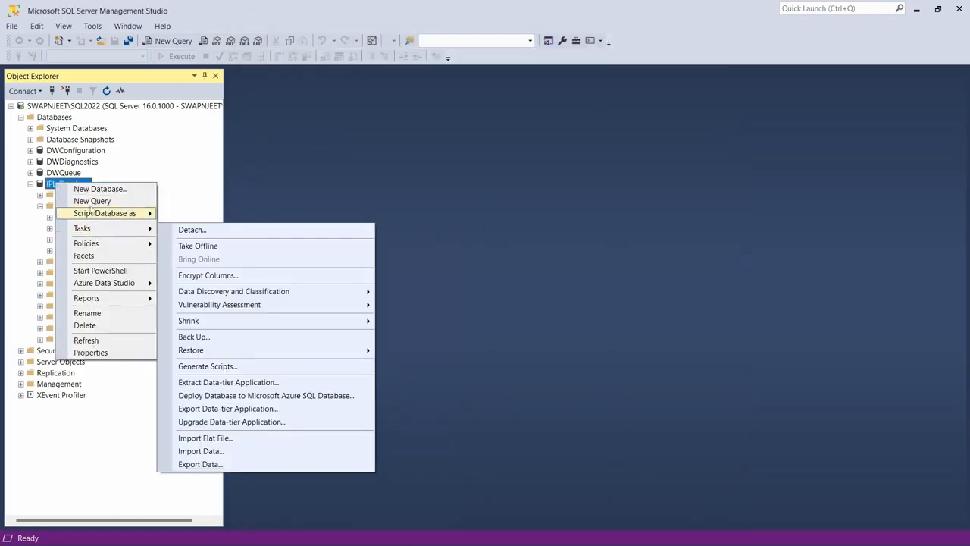
{"action": "left_click", "coordinate": [85, 340]}
{"action": "left_click", "coordinate": [41, 206]}
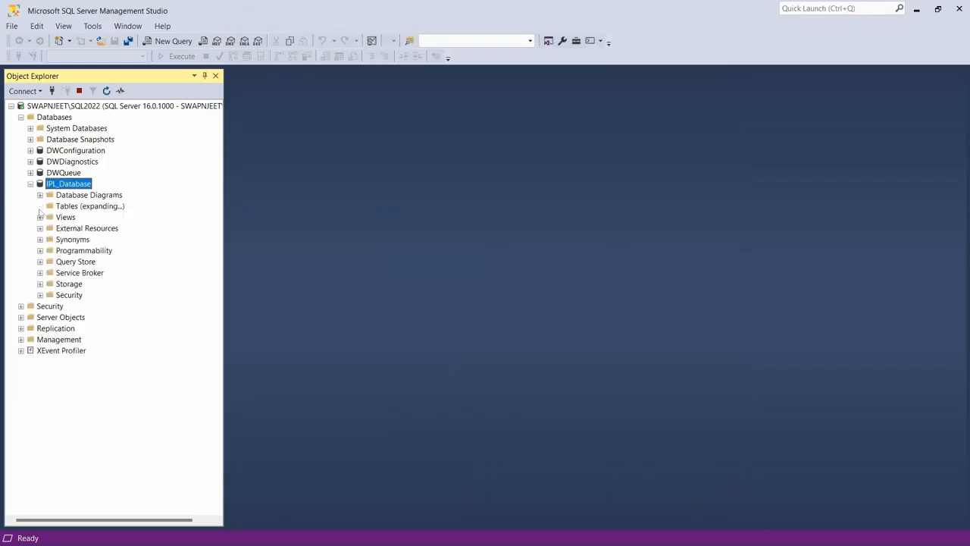
{"action": "left_click", "coordinate": [105, 261]}
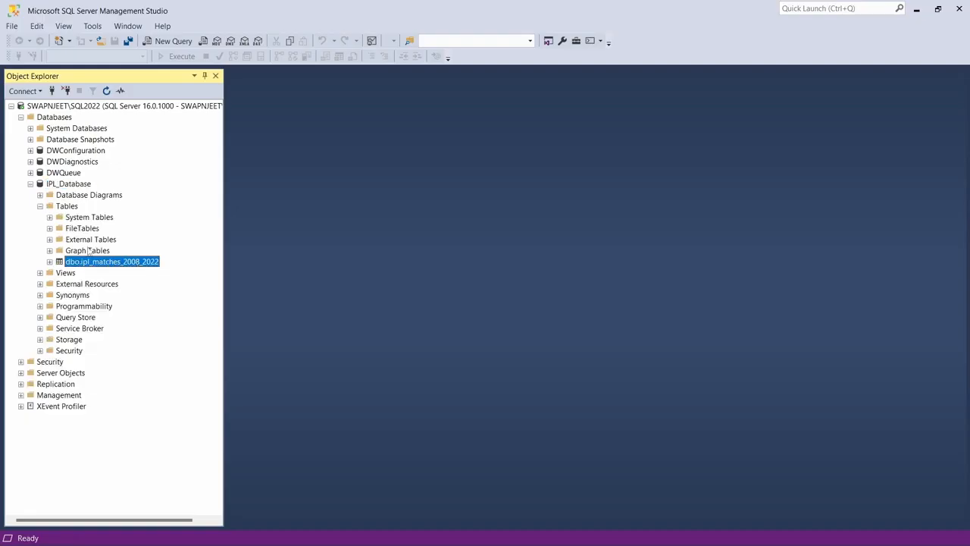
- Create a new query on IPL_Database containing "select * from dbo.ipl_matches_2008_2022"
{"action": "left_click", "coordinate": [60, 184]}
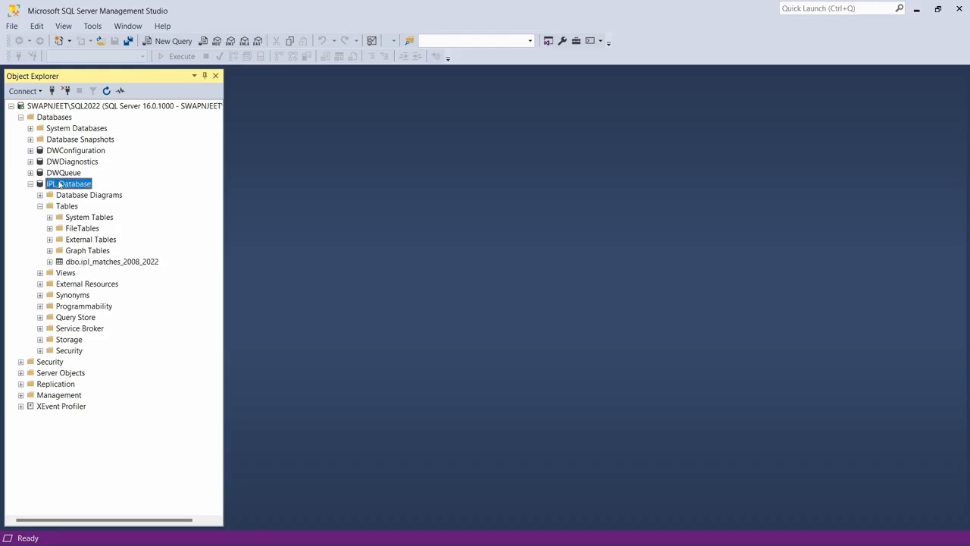
{"action": "right_click", "coordinate": [60, 184]}
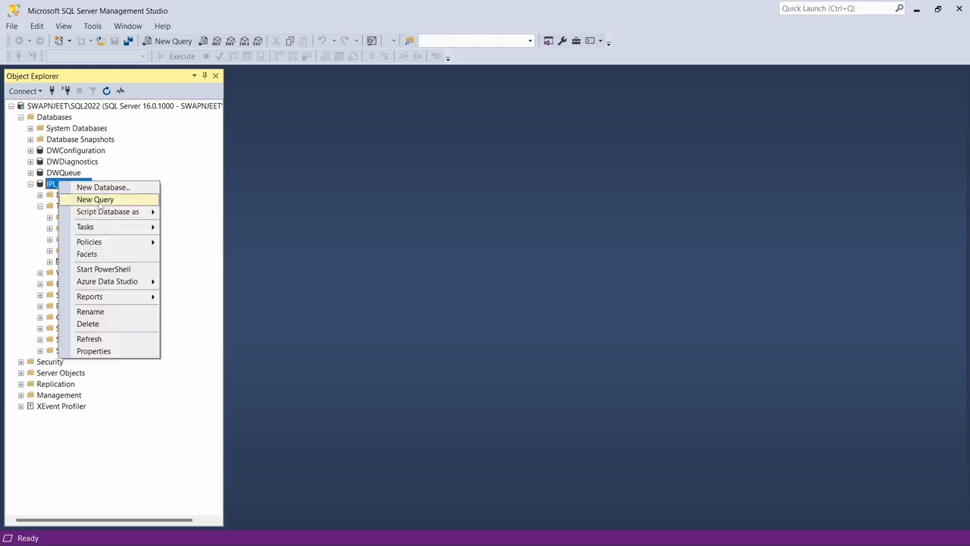
{"action": "left_click", "coordinate": [96, 200]}
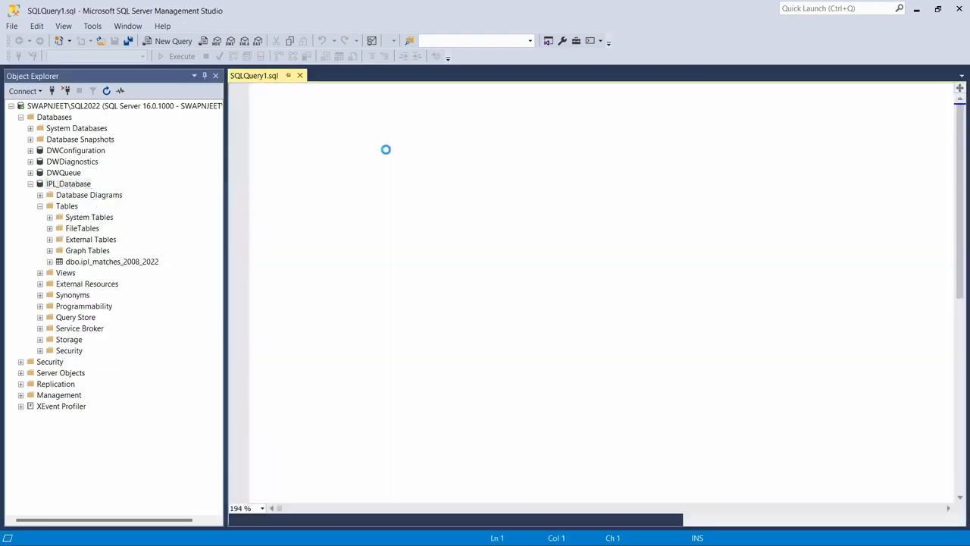
{"action": "type", "text": "select"}
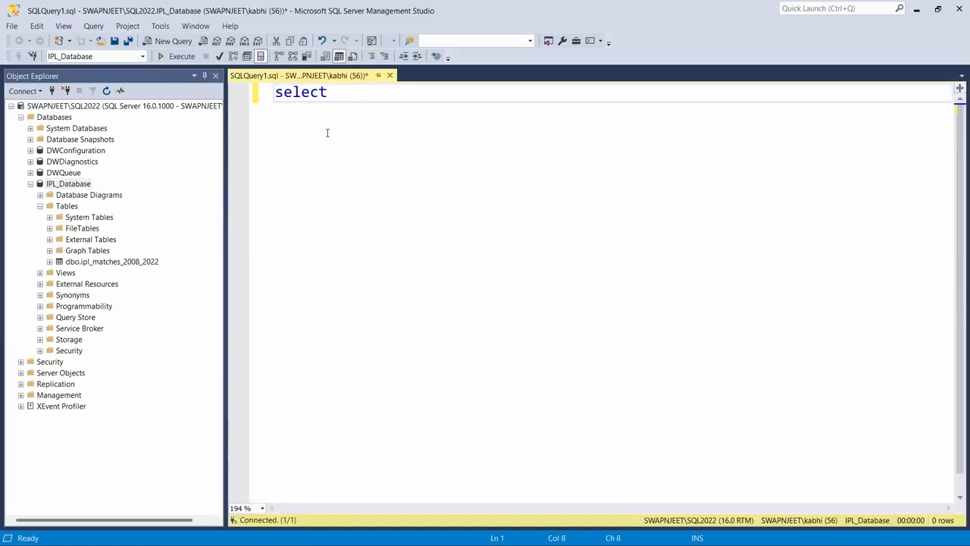
{"action": "type", "text": "* from ip_"}
{"action": "key", "text": "BackSpace"}
{"action": "key", "text": "BackSpace"}
{"action": "key", "text": "BackSpace"}
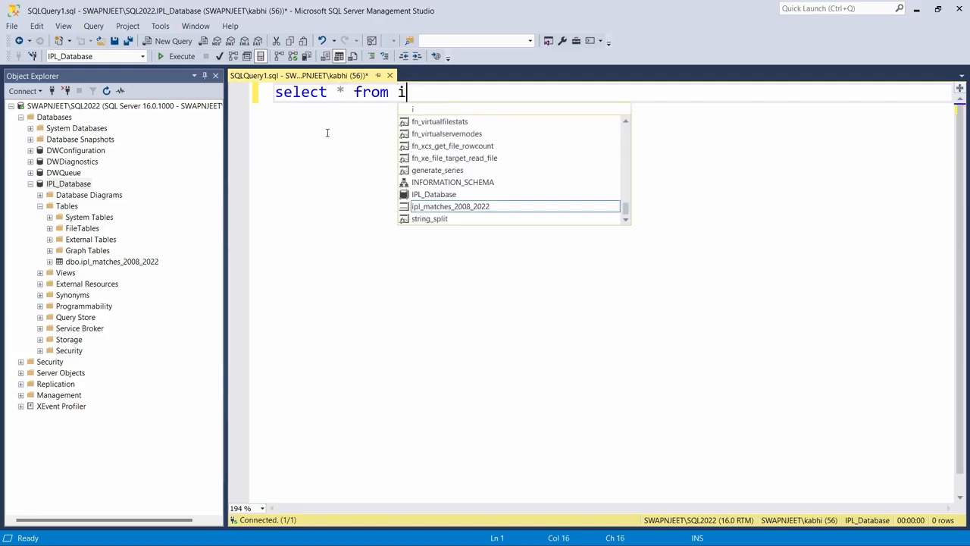
{"action": "type", "text": "dbo"}
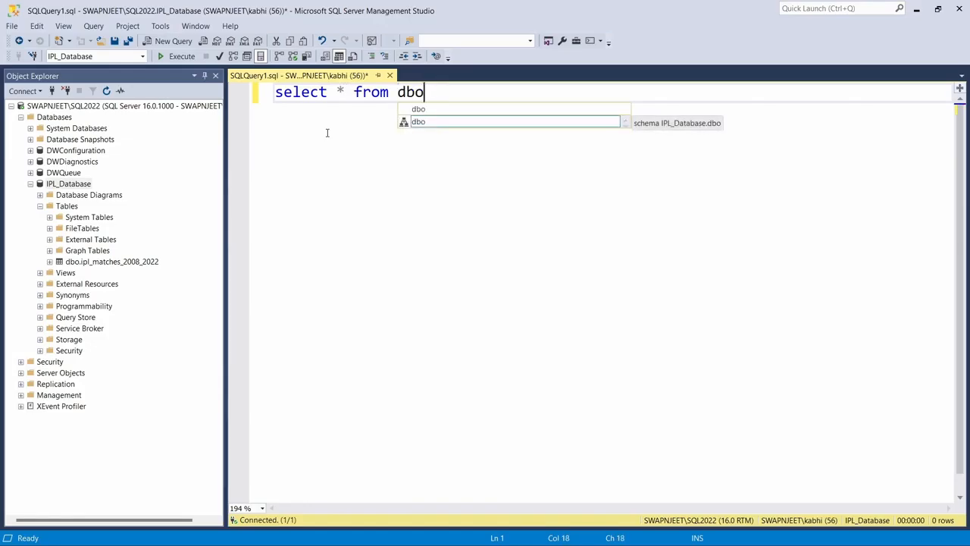
{"action": "type", "text": ".ipl"}
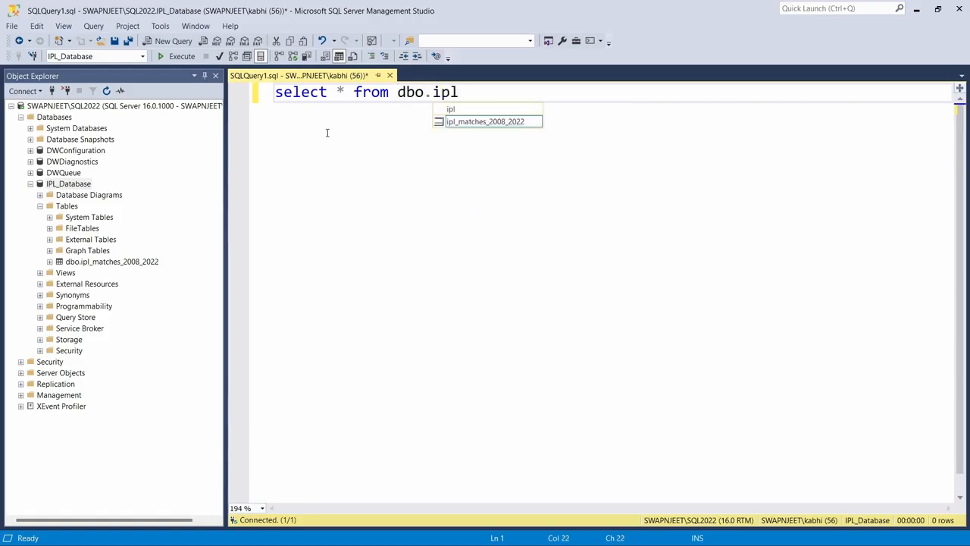
{"action": "key", "text": "Tab"}
- Run the select query and compare its row count with the id column of ipl_matches_2008_2022.csv in Excel
{"action": "left_click_drag", "start_coordinate": [641, 91], "coordinate": [271, 97]}
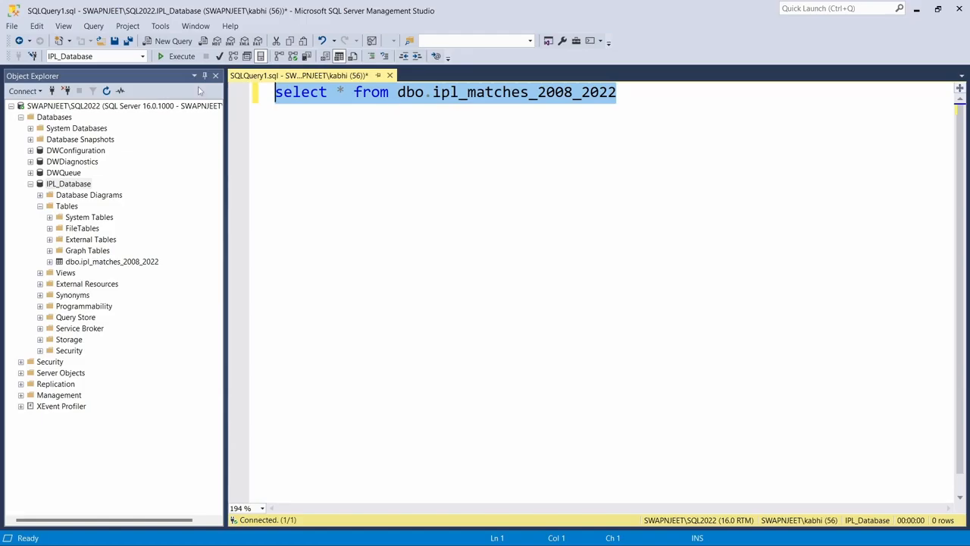
{"action": "left_click", "coordinate": [167, 60]}
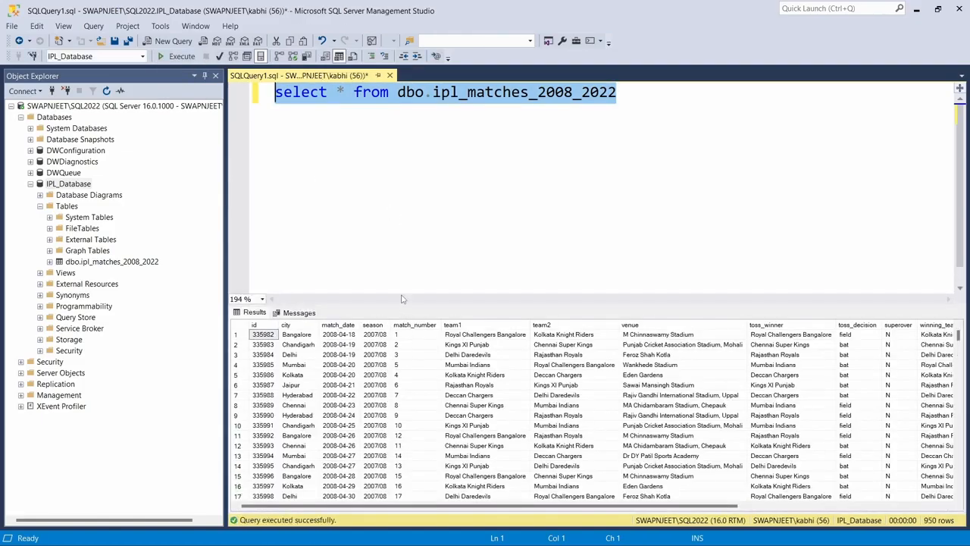
{"action": "left_click", "coordinate": [409, 249]}
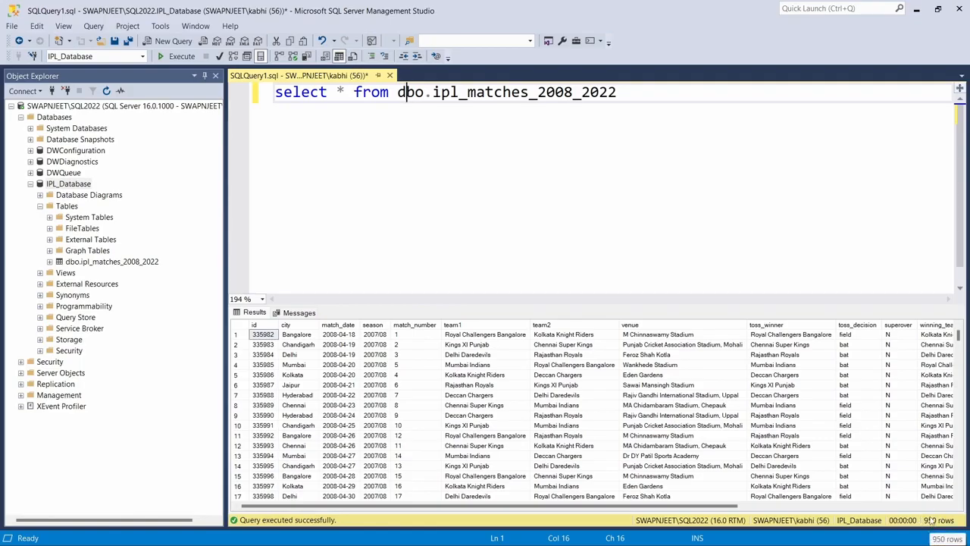
{"action": "mouse_move", "coordinate": [556, 532]}
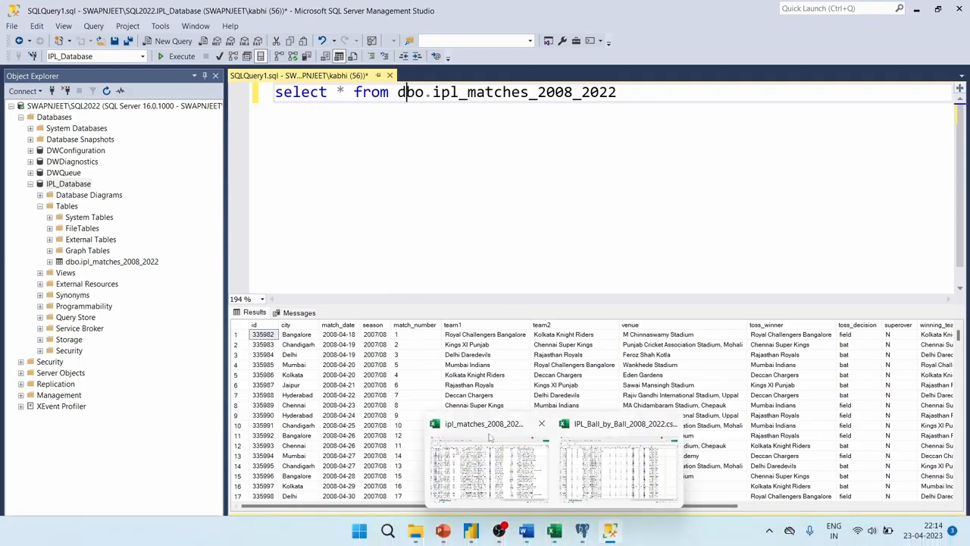
{"action": "left_click", "coordinate": [490, 446]}
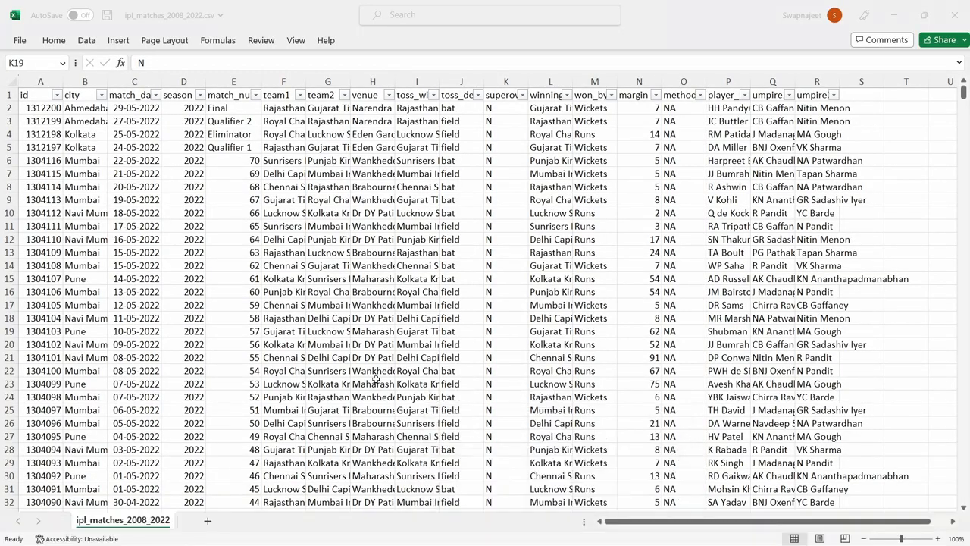
{"action": "left_click", "coordinate": [41, 81]}
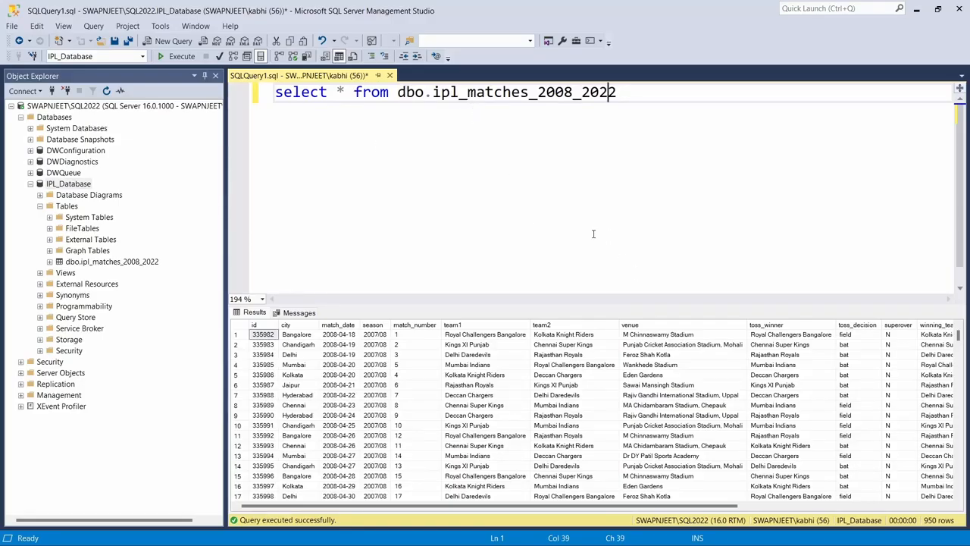
- Start a flat file import into IPL_Database from D:\ipl_ball_by_ball_2008_2022.csv and advance to the column settings
{"action": "left_click", "coordinate": [67, 185]}
{"action": "left_click", "coordinate": [65, 185]}
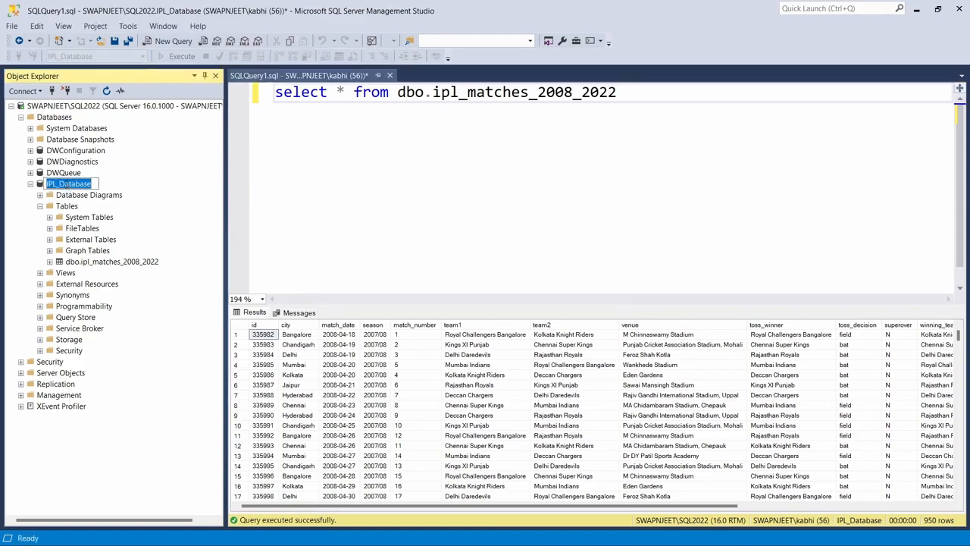
{"action": "key", "text": "Escape"}
{"action": "right_click", "coordinate": [88, 186]}
{"action": "mouse_move", "coordinate": [132, 229]}
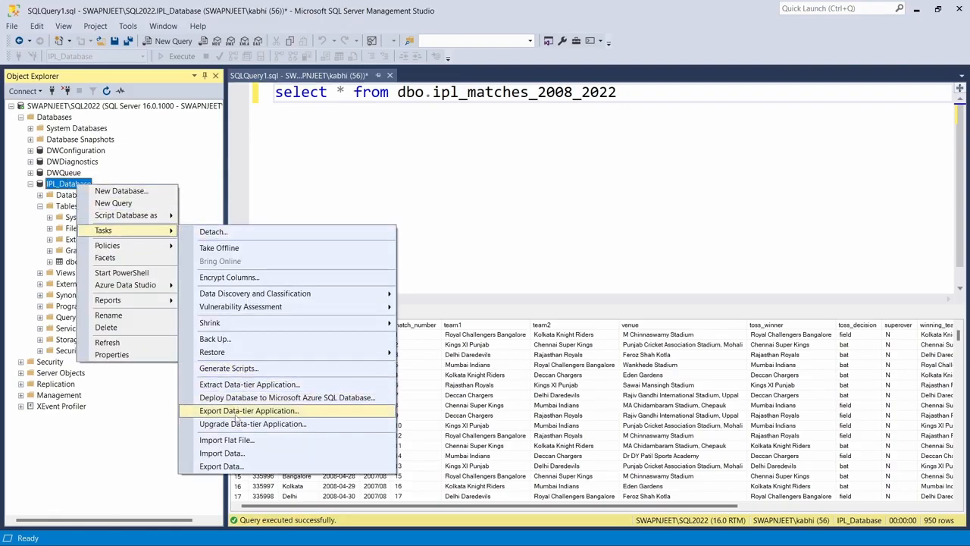
{"action": "left_click", "coordinate": [235, 444]}
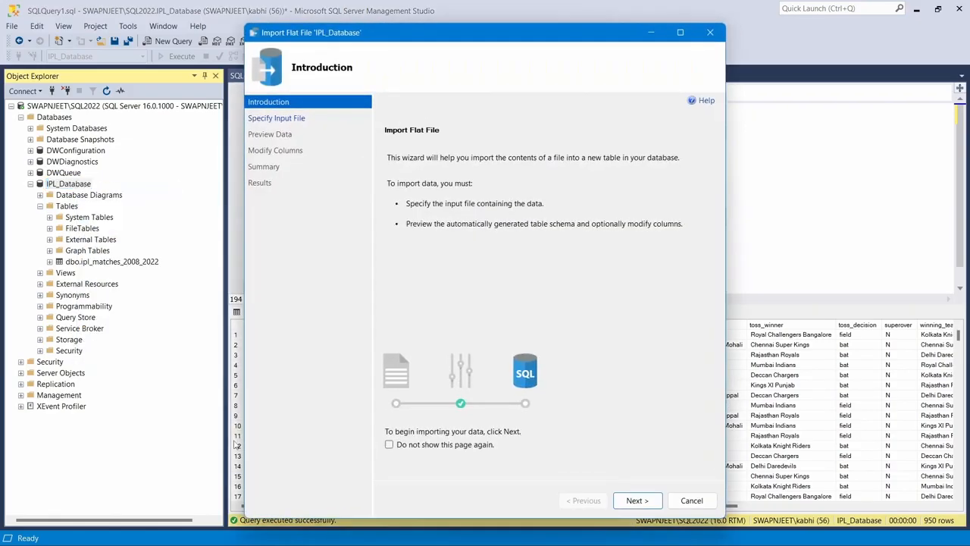
{"action": "left_click", "coordinate": [634, 500]}
{"action": "left_click", "coordinate": [692, 181]}
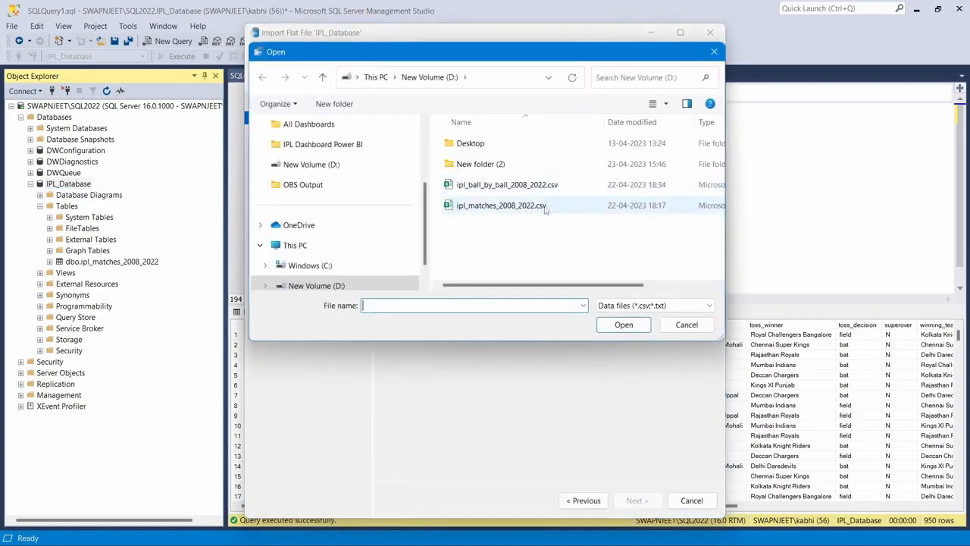
{"action": "left_click", "coordinate": [528, 191]}
{"action": "key", "text": "Return"}
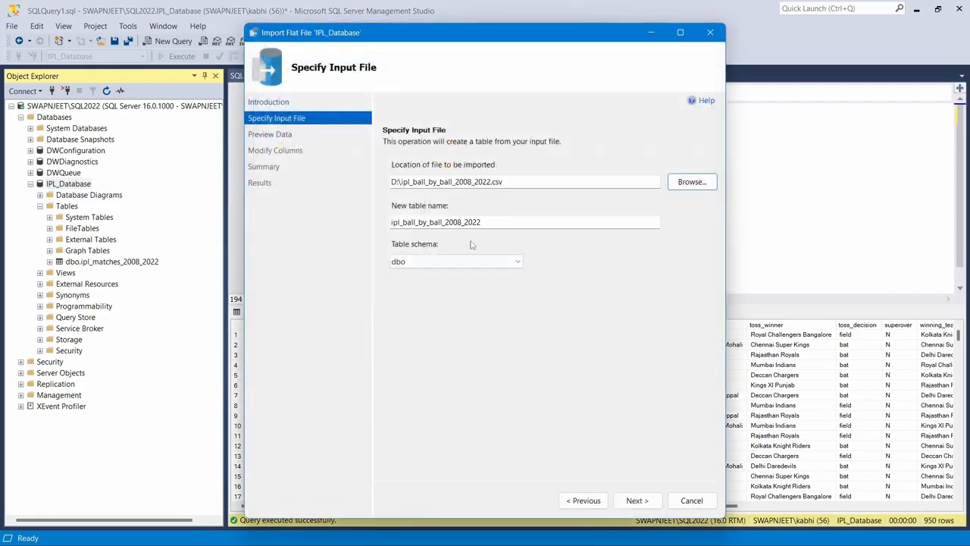
{"action": "left_click", "coordinate": [630, 500]}
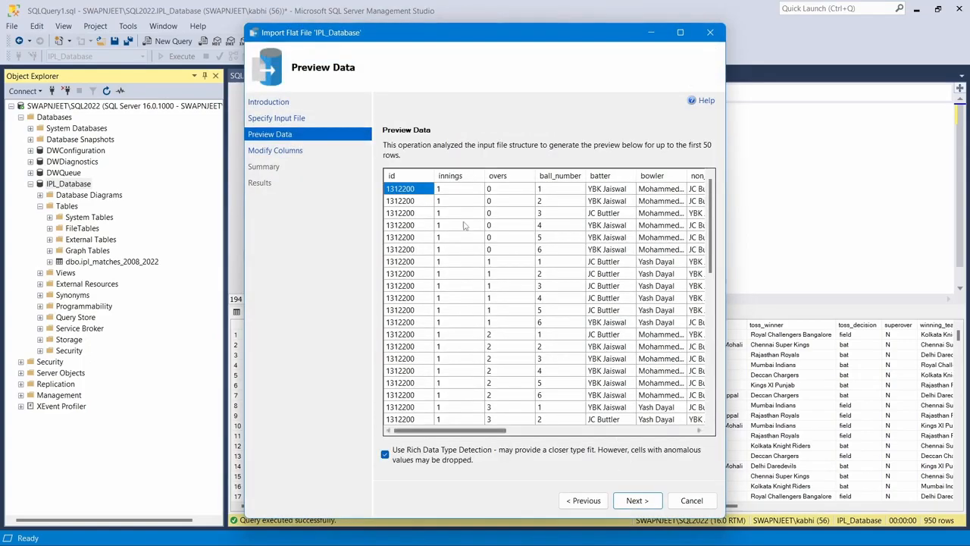
{"action": "left_click", "coordinate": [637, 500]}
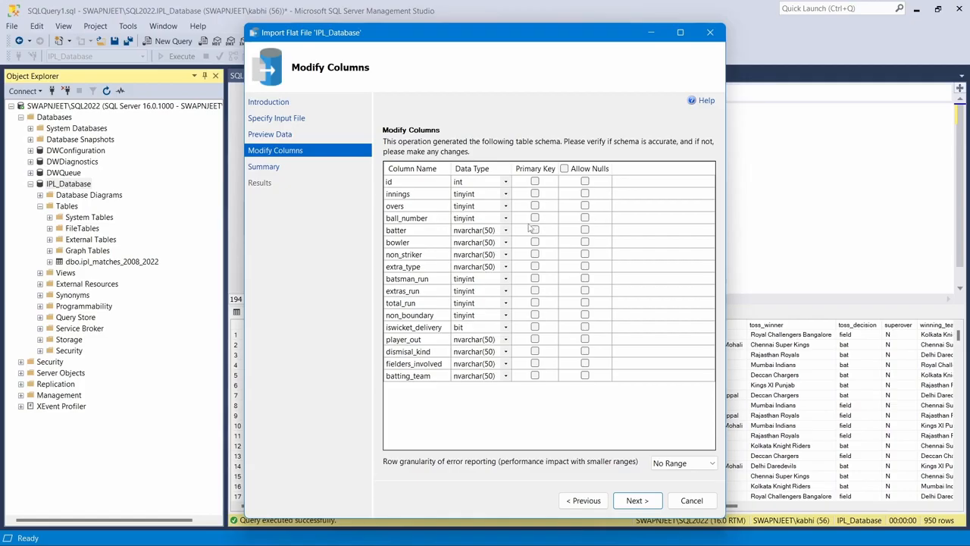
- Set the batter column's data type to varchar(50) and the bowler column's to varbinary(50)
{"action": "left_click", "coordinate": [507, 232]}
{"action": "left_click", "coordinate": [506, 232]}
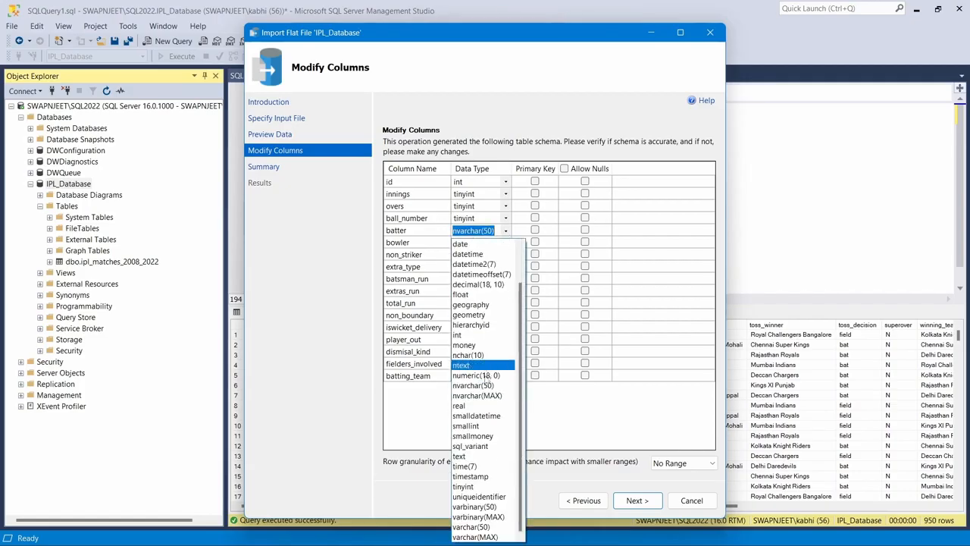
{"action": "left_click", "coordinate": [485, 538]}
{"action": "left_click", "coordinate": [507, 242]}
{"action": "left_click", "coordinate": [506, 242]}
{"action": "left_click", "coordinate": [505, 243]}
{"action": "left_click", "coordinate": [506, 255]}
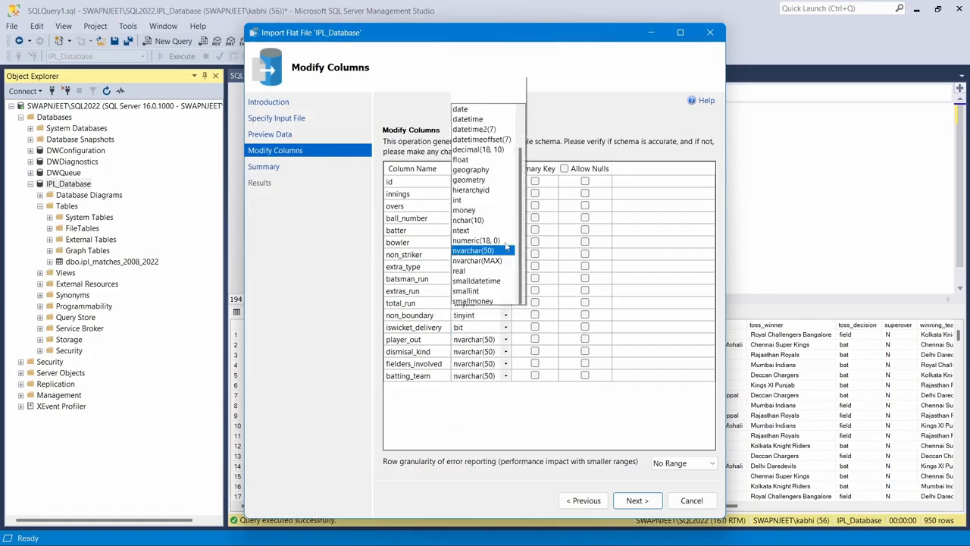
{"action": "left_click", "coordinate": [493, 269]}
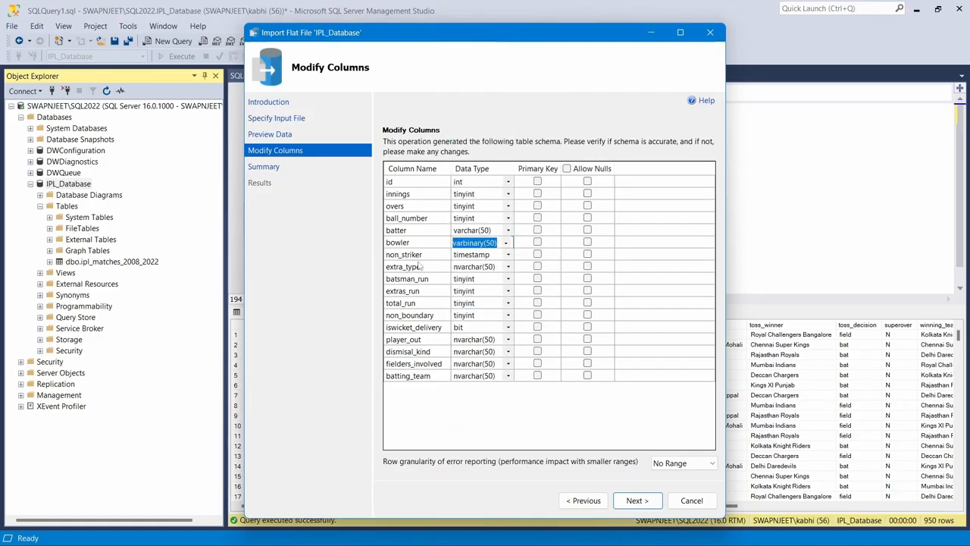
- Set the non_striker column's data type to varchar(50)
{"action": "left_click", "coordinate": [509, 258]}
{"action": "left_click", "coordinate": [509, 263]}
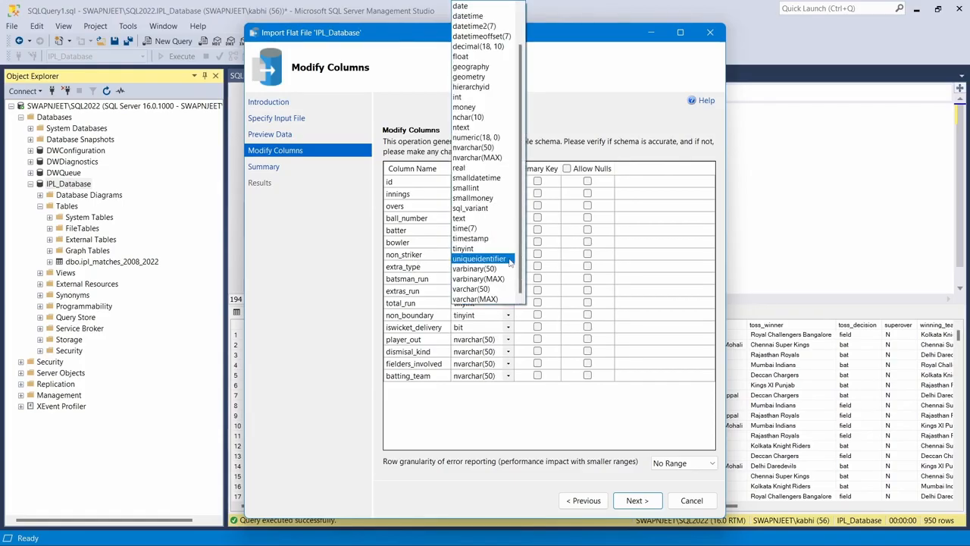
{"action": "left_click", "coordinate": [473, 269]}
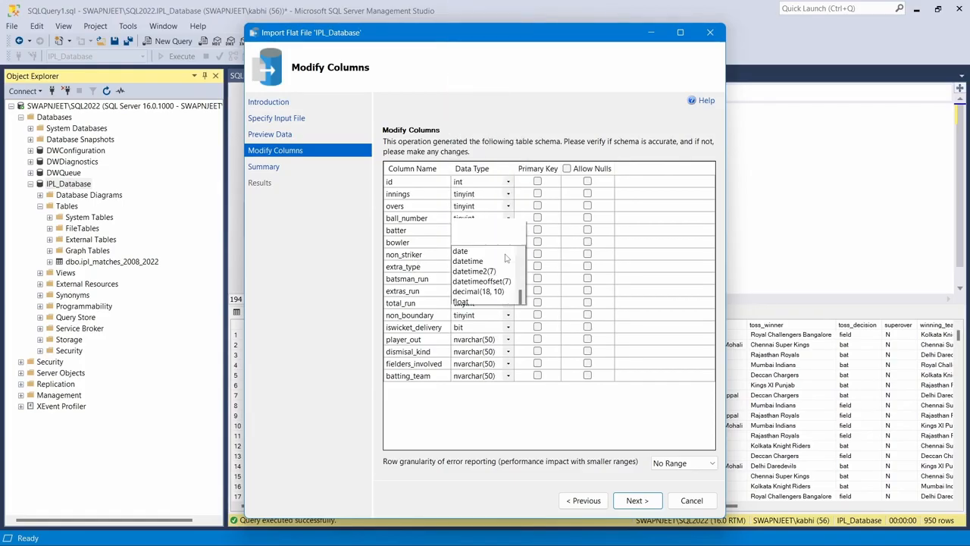
{"action": "left_click", "coordinate": [507, 255]}
{"action": "left_click", "coordinate": [478, 289]}
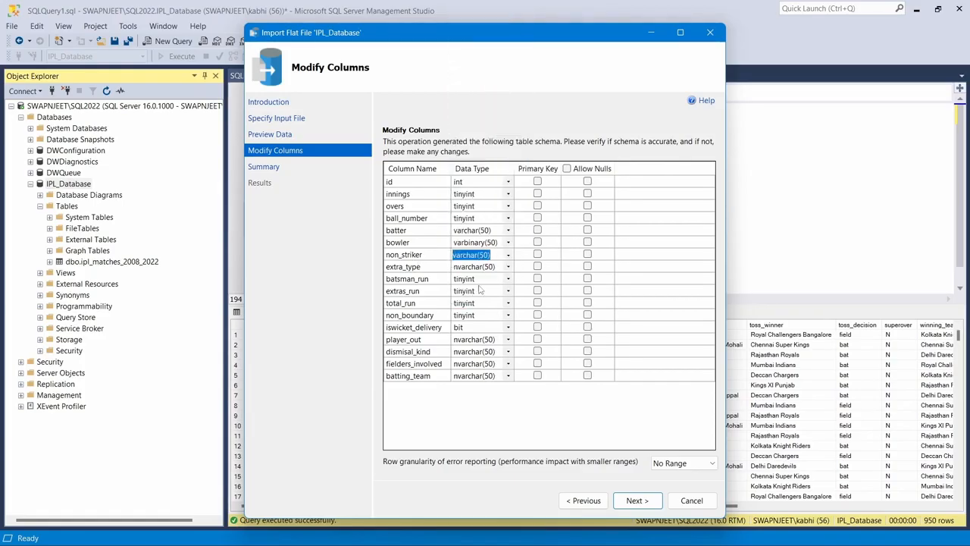
- Set the data types of the bowler and extra_type columns to varchar(50)
{"action": "left_click", "coordinate": [507, 242]}
{"action": "left_click", "coordinate": [473, 289]}
{"action": "left_click", "coordinate": [507, 267]}
{"action": "scroll", "coordinate": [507, 268], "scroll_direction": "down", "scroll_amount": 2}
{"action": "left_click", "coordinate": [479, 288]}
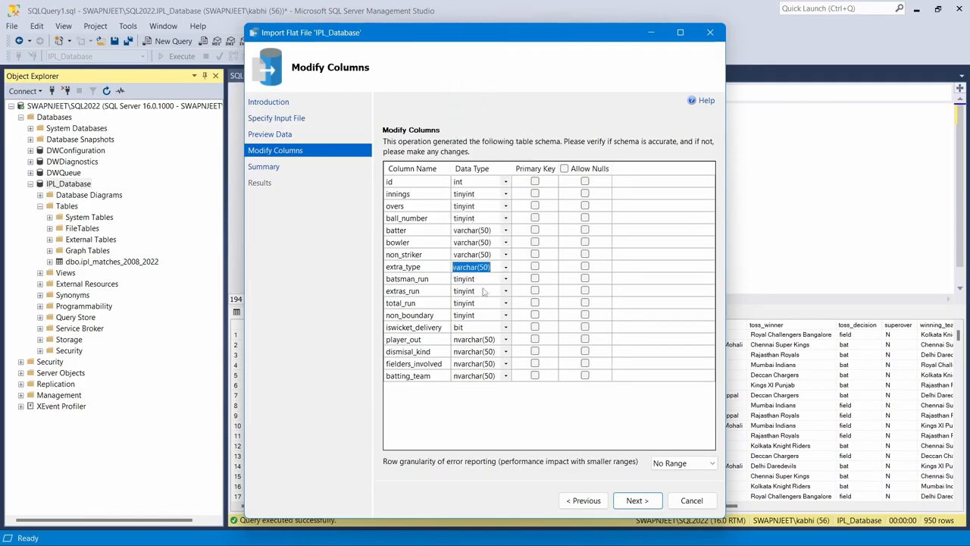
- Set the iswicket_delivery column's data type to tinyint
{"action": "left_click", "coordinate": [505, 329]}
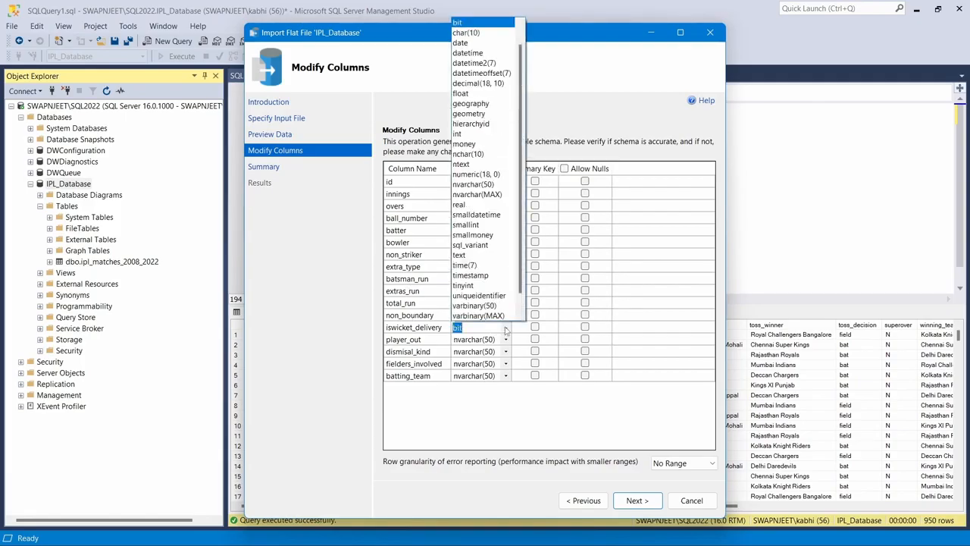
{"action": "type", "text": "tinyin"}
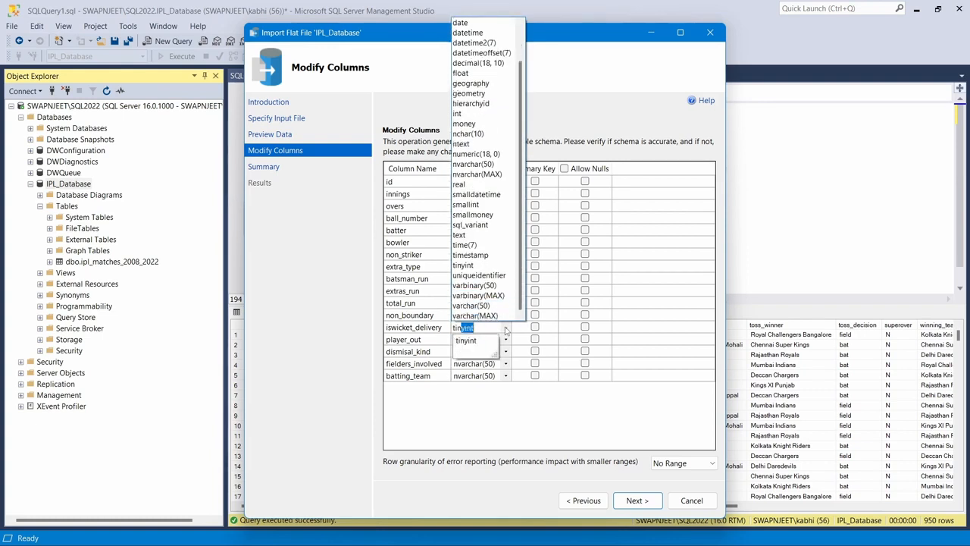
{"action": "left_click", "coordinate": [480, 342]}
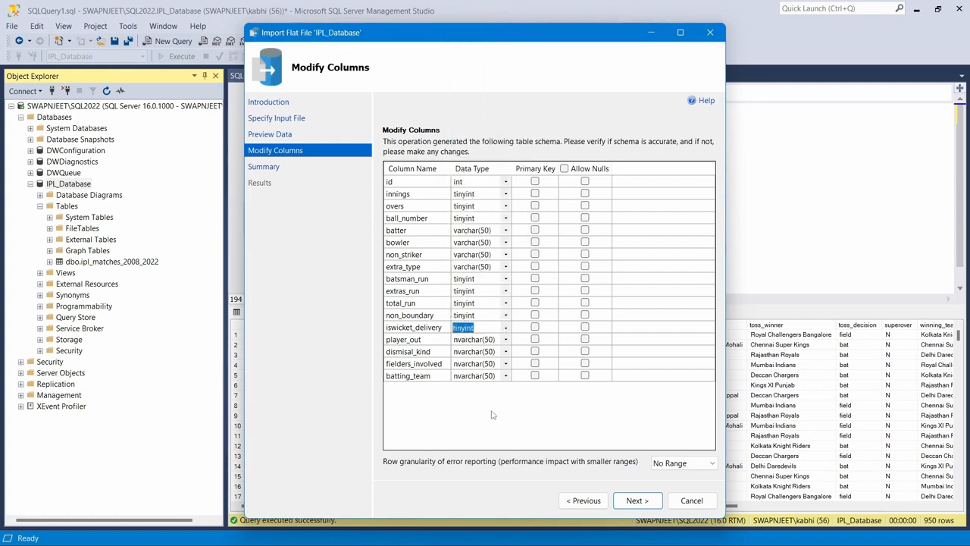
- Set the data types of the player_out, dismisal_kind, fielders_involved and batting_team columns to varchar(50)
{"action": "left_click", "coordinate": [505, 340]}
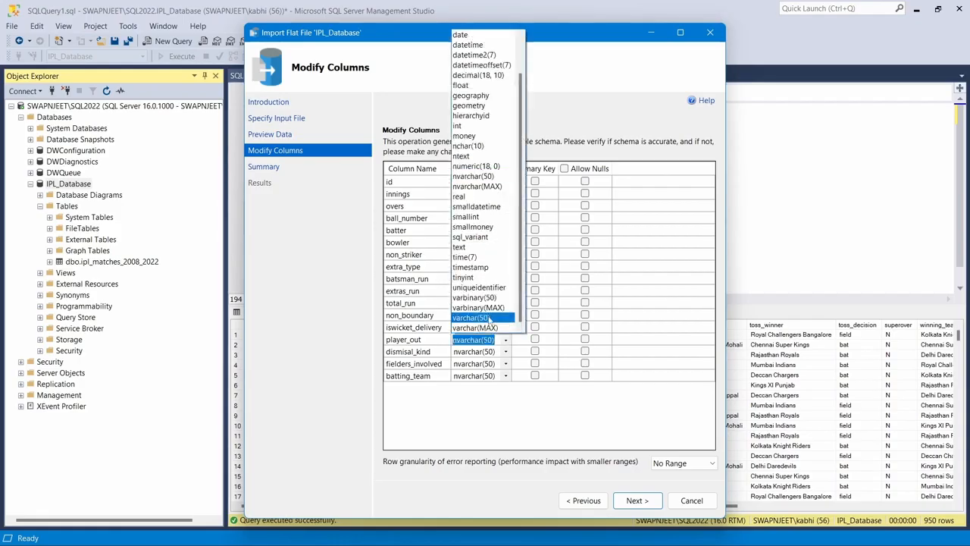
{"action": "left_click", "coordinate": [489, 324]}
{"action": "left_click", "coordinate": [506, 352]}
{"action": "left_click", "coordinate": [485, 333]}
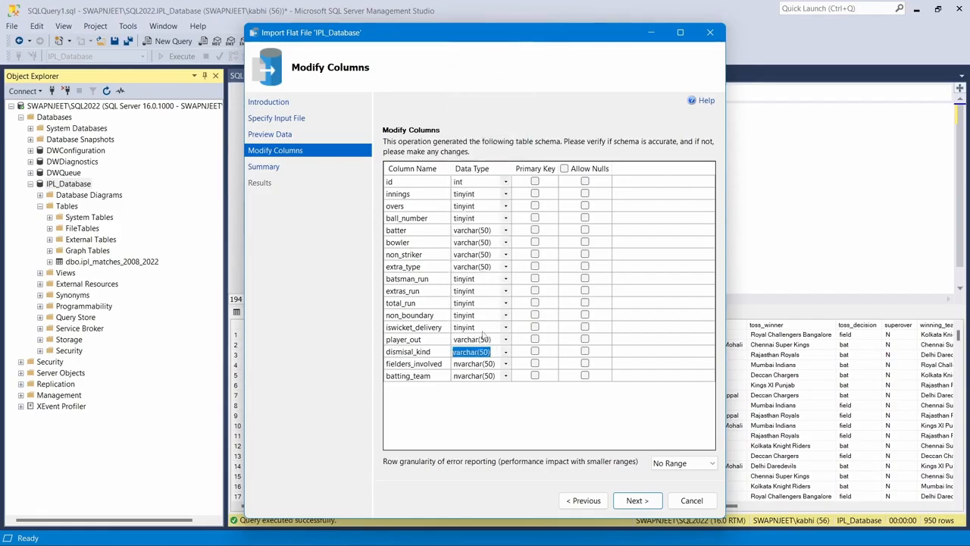
{"action": "left_click", "coordinate": [505, 363]}
{"action": "left_click", "coordinate": [485, 342]}
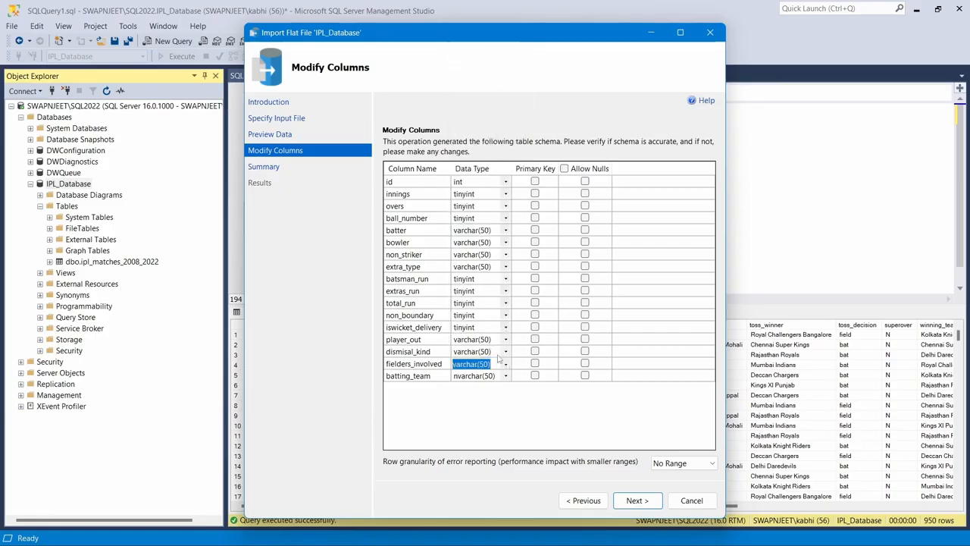
{"action": "left_click", "coordinate": [504, 377]}
{"action": "left_click", "coordinate": [489, 355]}
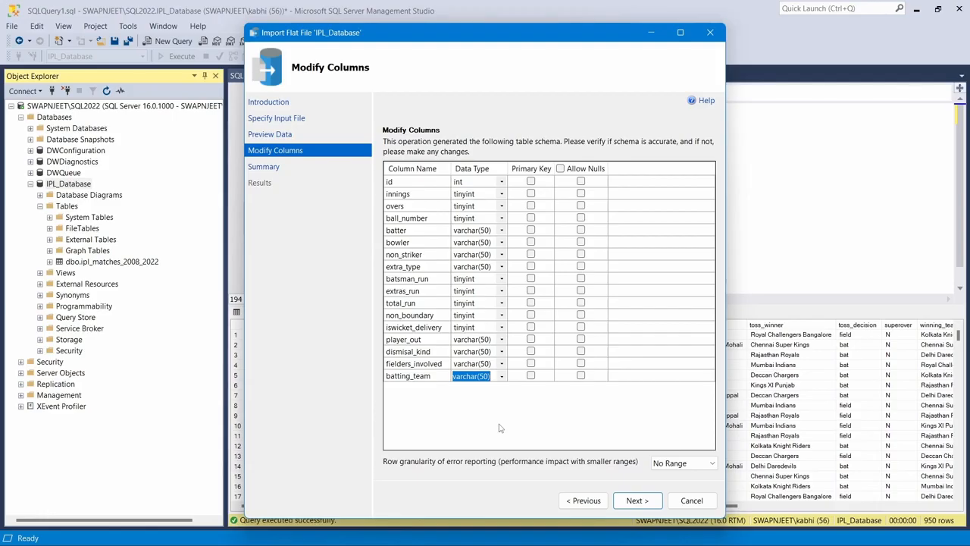
- Accept the column settings, run the flat file import into dbo.ipl_ball_by_ball_2008_2022 and close the wizard
{"action": "left_click", "coordinate": [648, 500]}
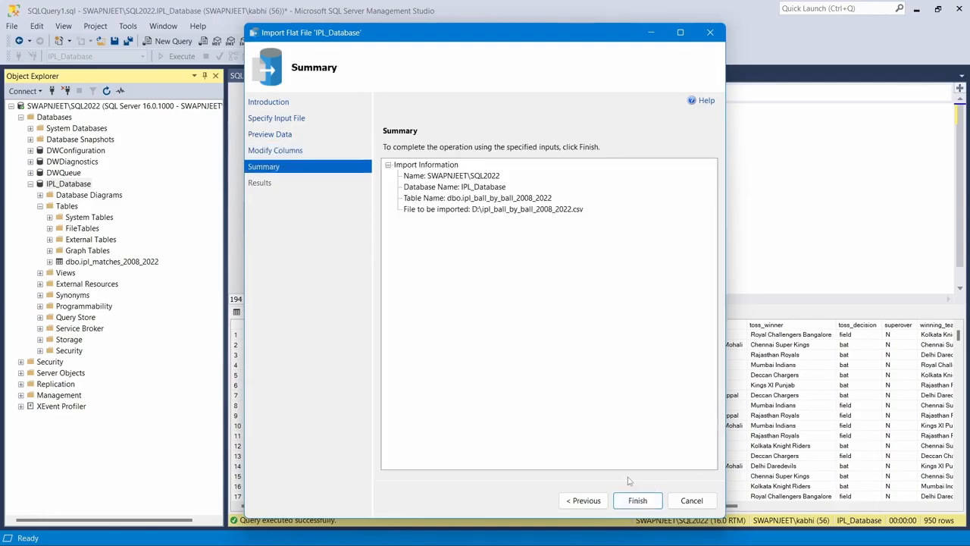
{"action": "left_click", "coordinate": [641, 498]}
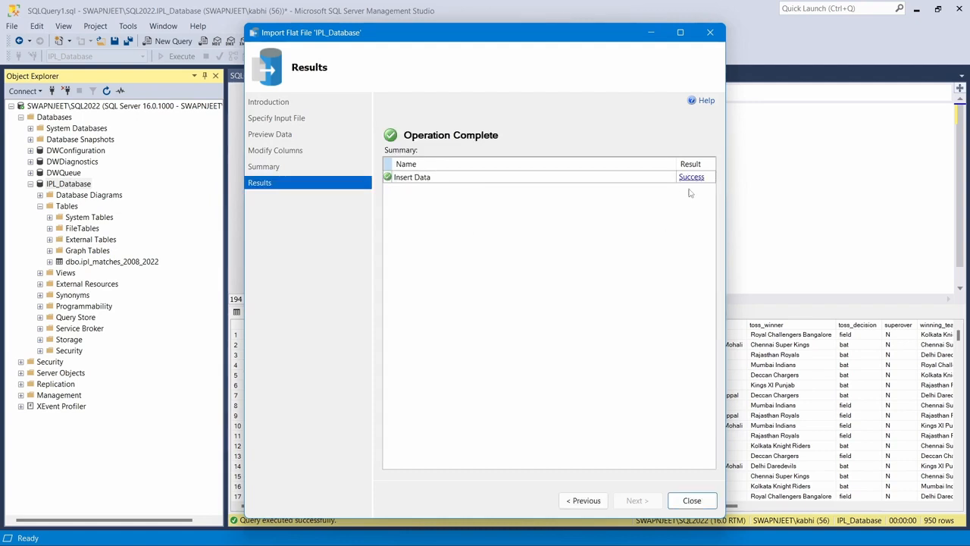
{"action": "left_click", "coordinate": [691, 500]}
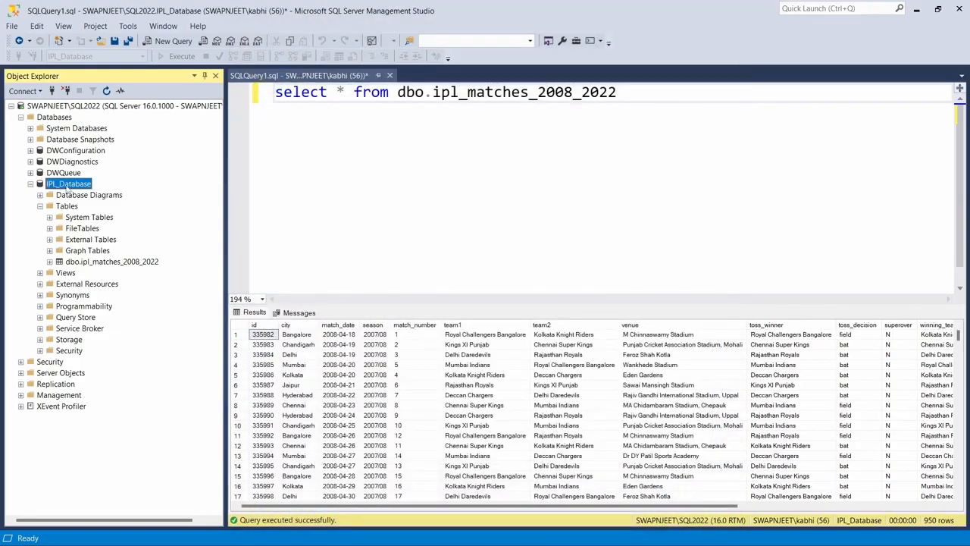
- Refresh IPL_Database, expand its tables and select dbo.ipl_ball_by_ball_2008_2022
{"action": "right_click", "coordinate": [68, 187]}
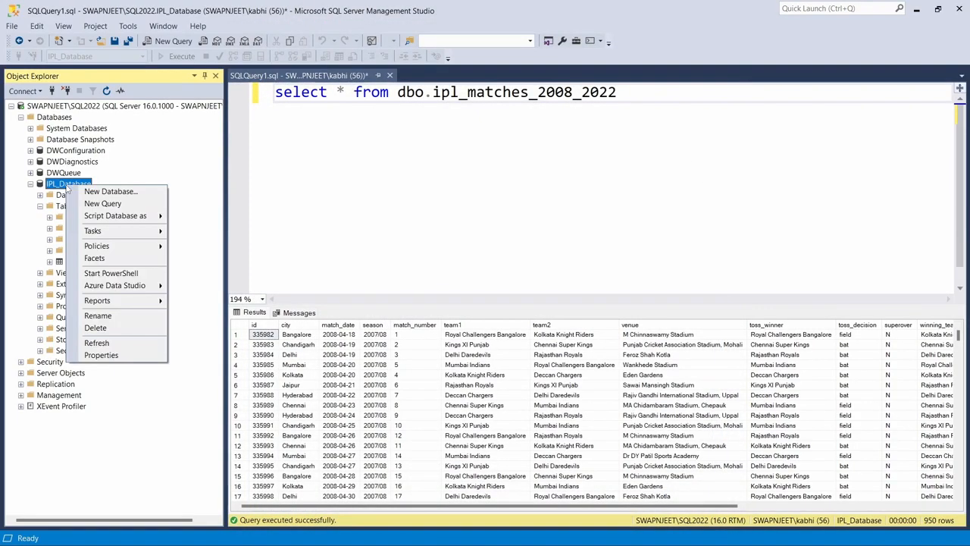
{"action": "left_click", "coordinate": [99, 342]}
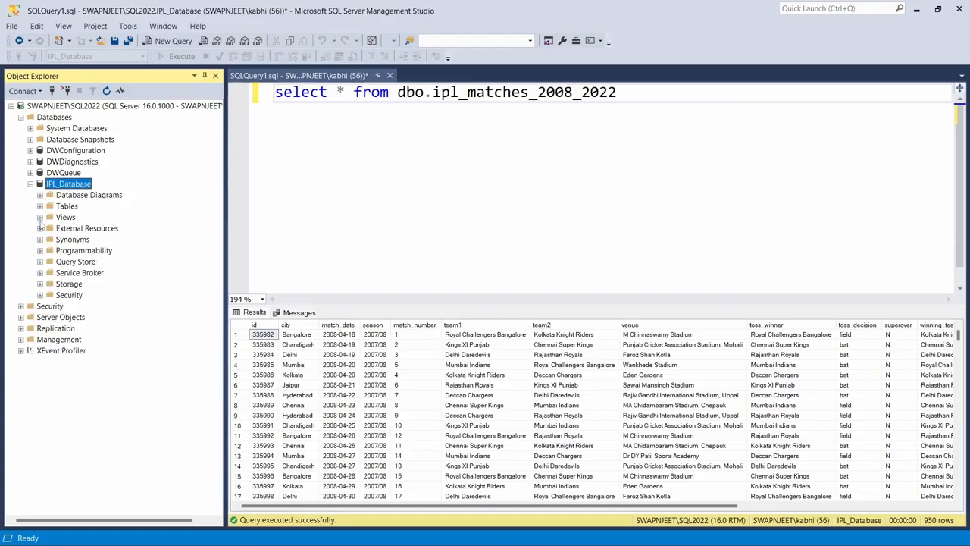
{"action": "left_click", "coordinate": [40, 206]}
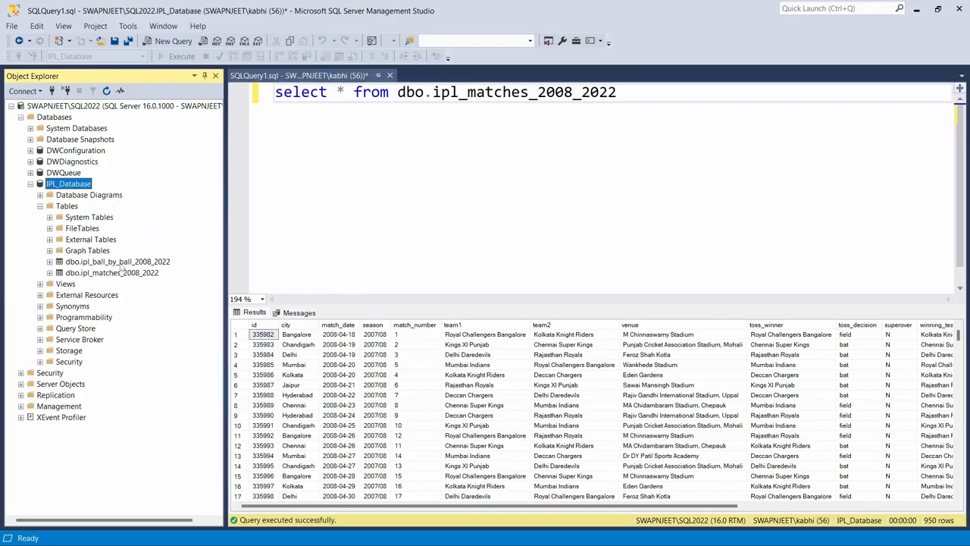
{"action": "left_click", "coordinate": [113, 262]}
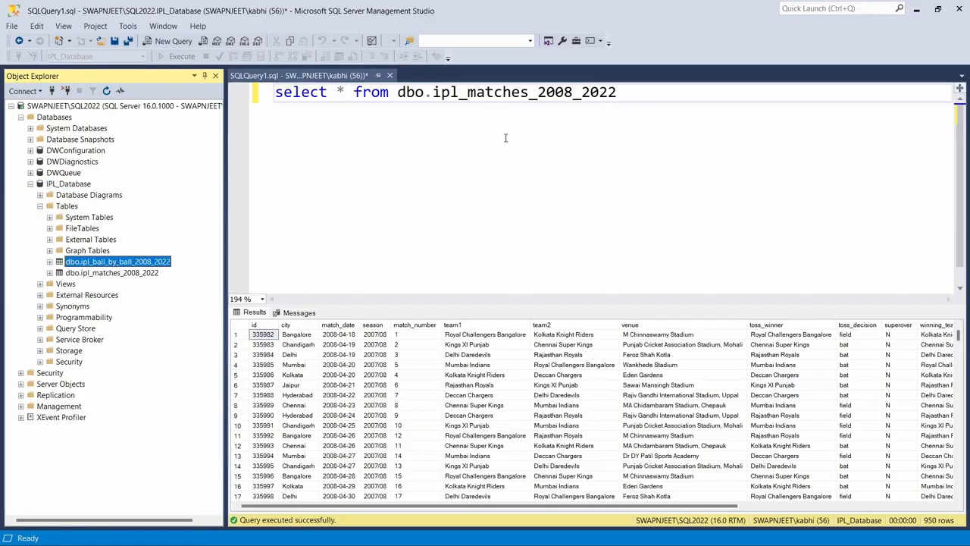
- Change the query to select * from dbo.ipl_ball_by_ball_2008_2022 and execute it
{"action": "left_click_drag", "start_coordinate": [434, 93], "coordinate": [638, 94]}
{"action": "left_click", "coordinate": [568, 137]}
{"action": "key", "text": "Delete"}
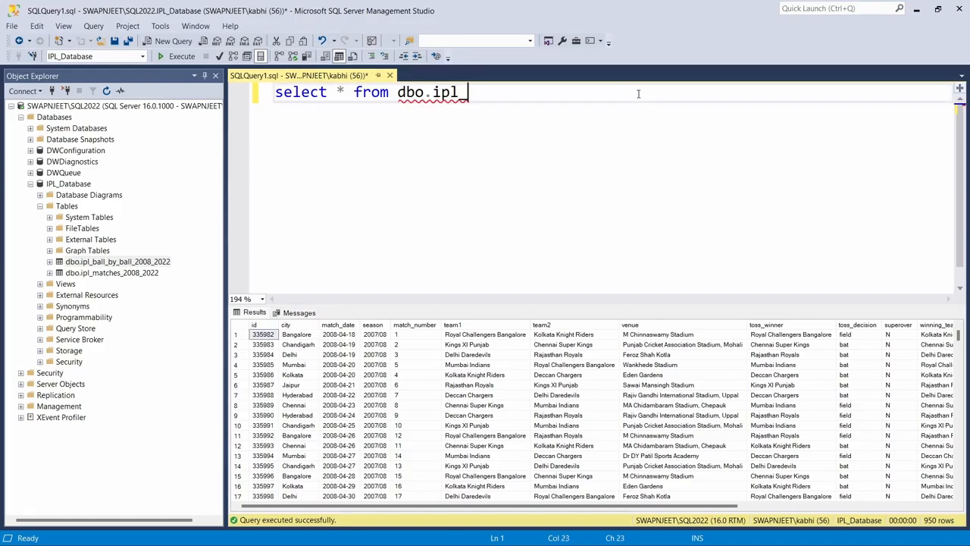
{"action": "type", "text": "ball_by_ball"}
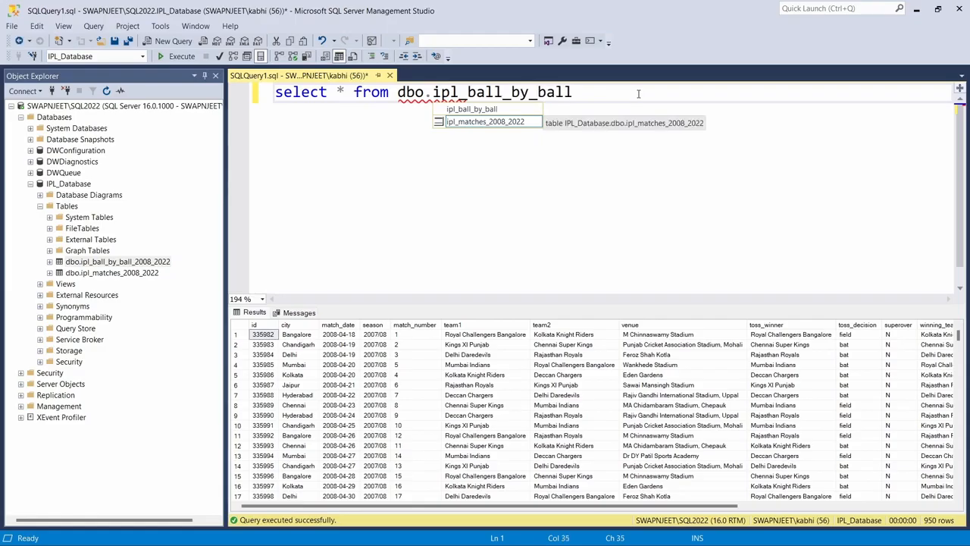
{"action": "type", "text": "_200"}
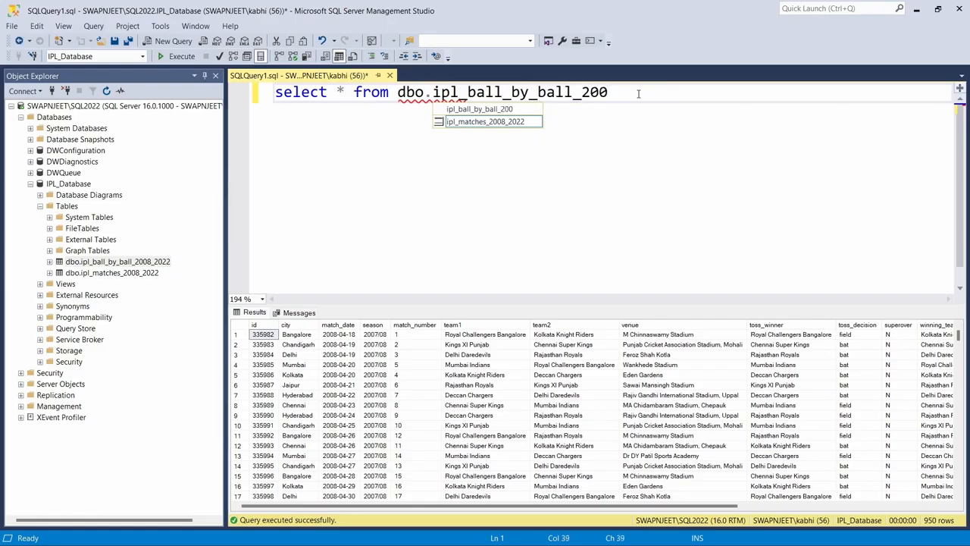
{"action": "type", "text": "8_20200=--"}
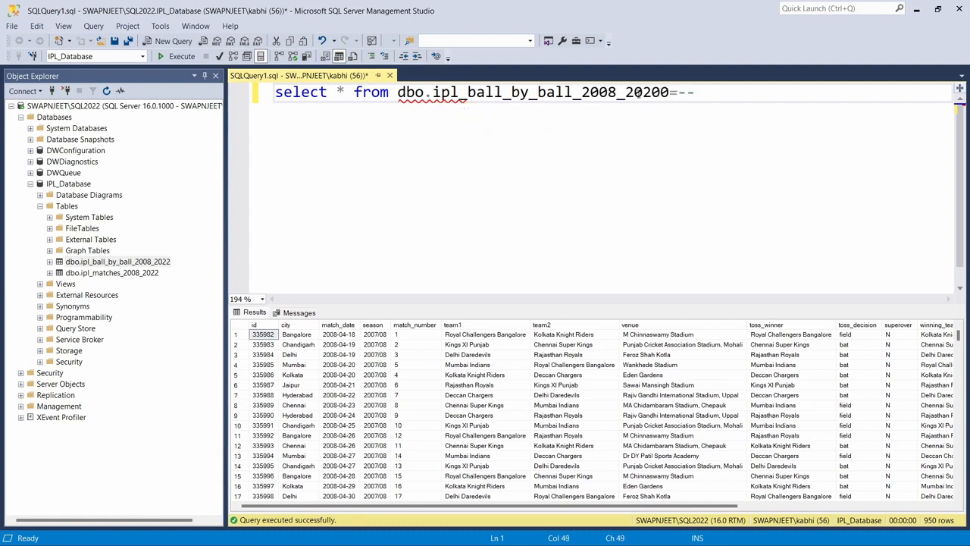
{"action": "key", "text": "BackSpace"}
{"action": "key", "text": "BackSpace"}
{"action": "key", "text": "BackSpace"}
{"action": "key", "text": "BackSpace"}
{"action": "key", "text": "BackSpace"}
{"action": "type", "text": "5"}
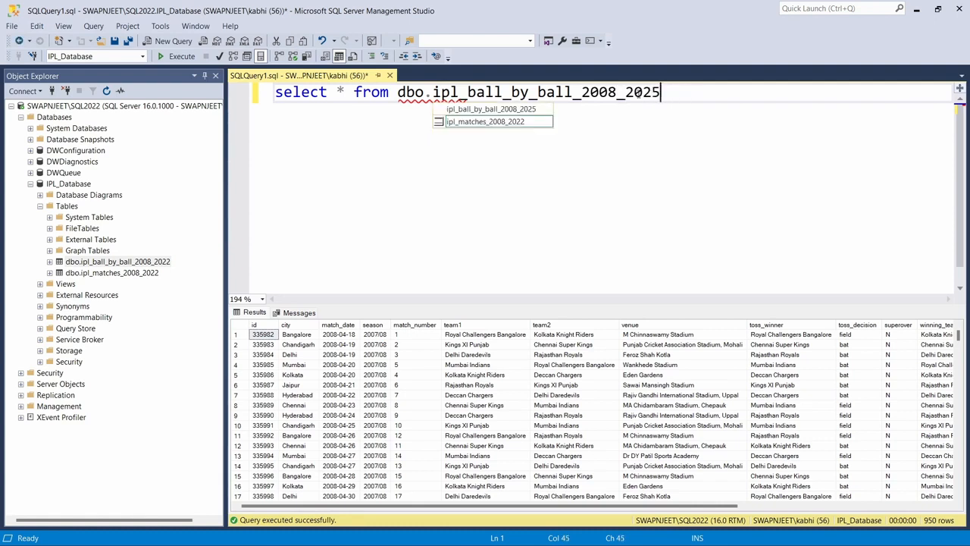
{"action": "key", "text": "BackSpace"}
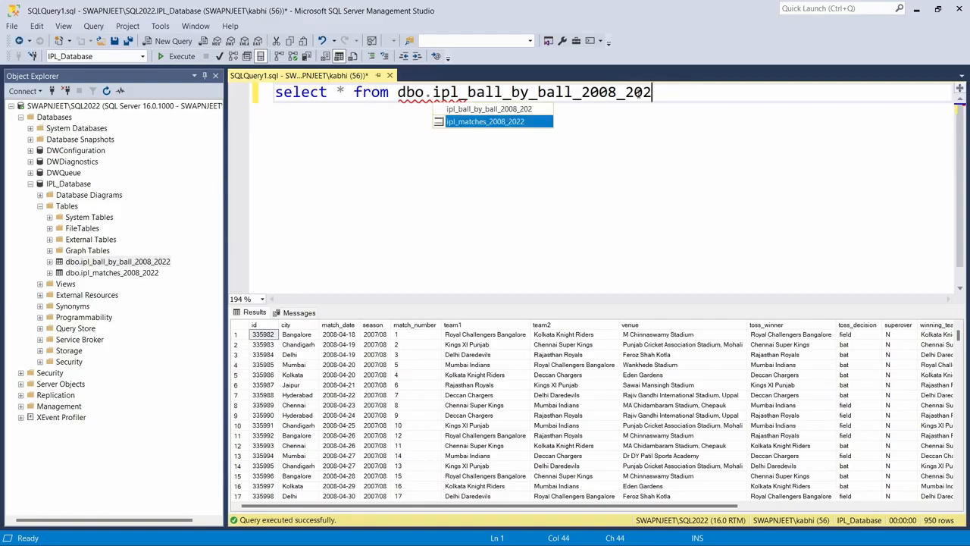
{"action": "type", "text": "2"}
{"action": "left_click", "coordinate": [561, 163]}
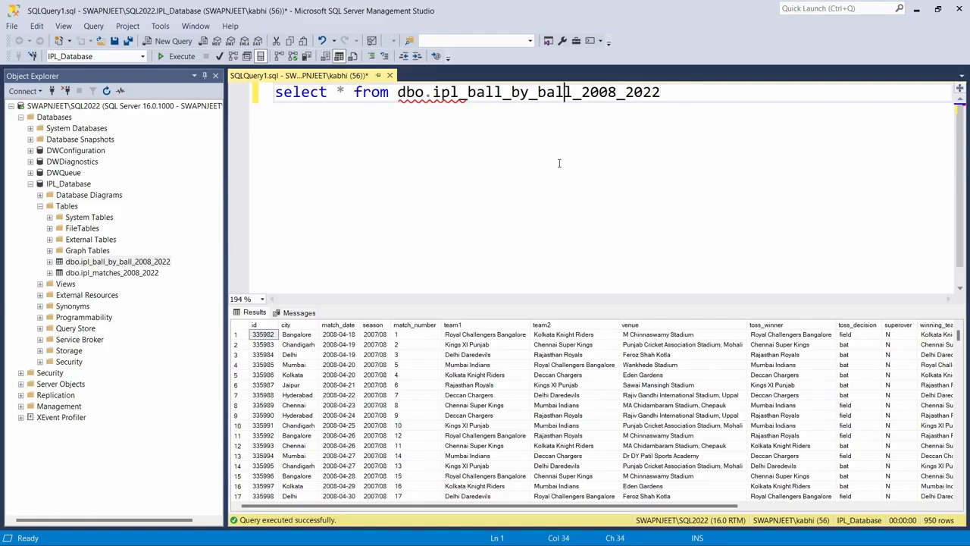
{"action": "left_click", "coordinate": [178, 56]}
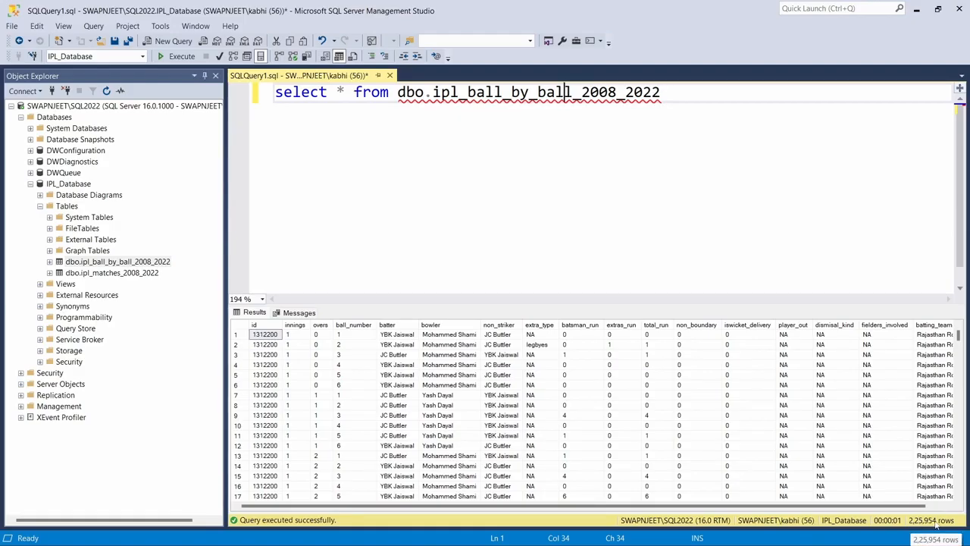
- Compare the query's row count with the ID column of IPL_Ball_by_Ball_2008_2022.csv in Excel, and enlarge the query results area
{"action": "mouse_move", "coordinate": [560, 534]}
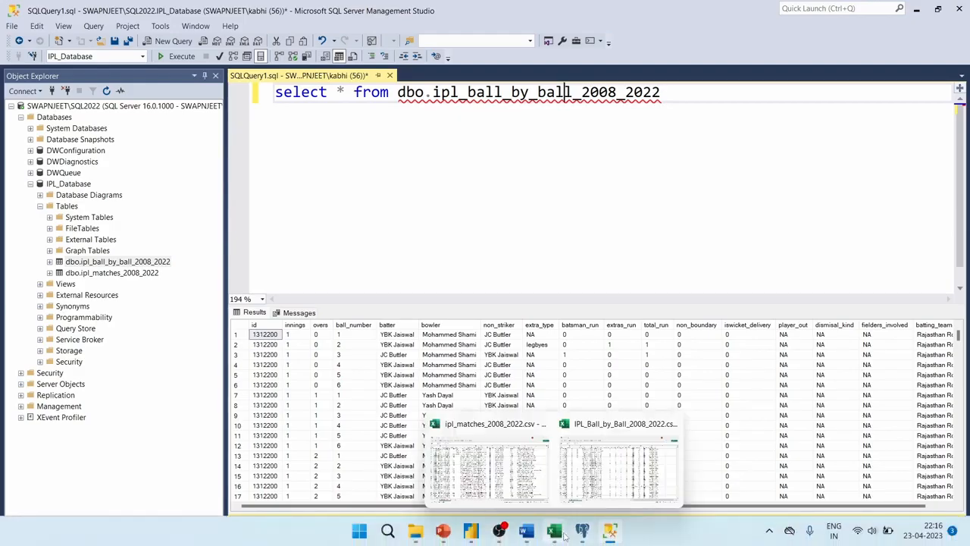
{"action": "left_click", "coordinate": [618, 462]}
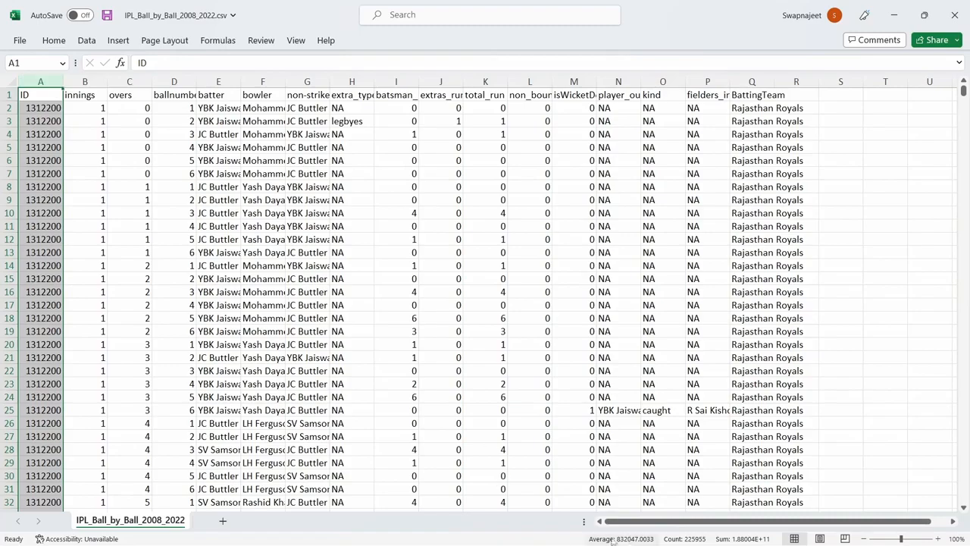
{"action": "left_click", "coordinate": [486, 332]}
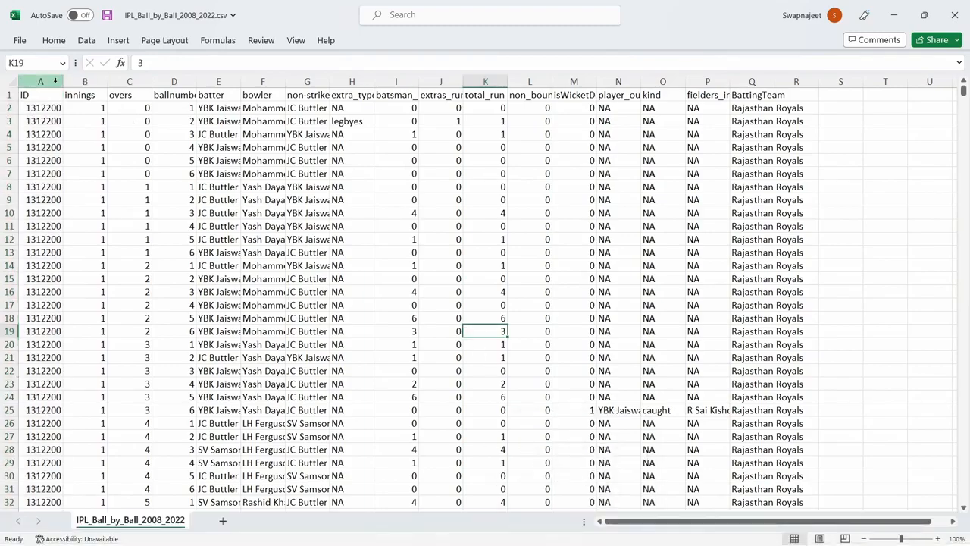
{"action": "left_click", "coordinate": [54, 81]}
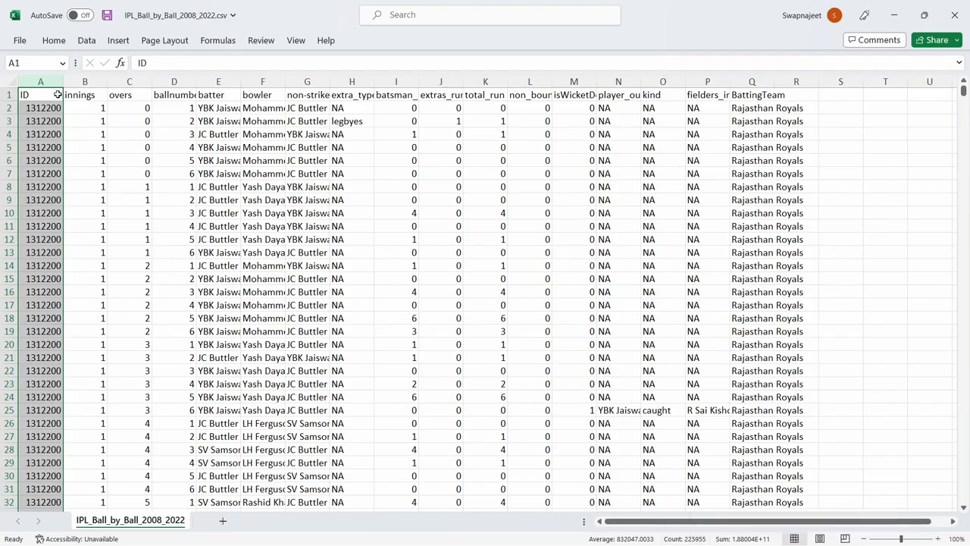
{"action": "key", "text": "alt+Tab"}
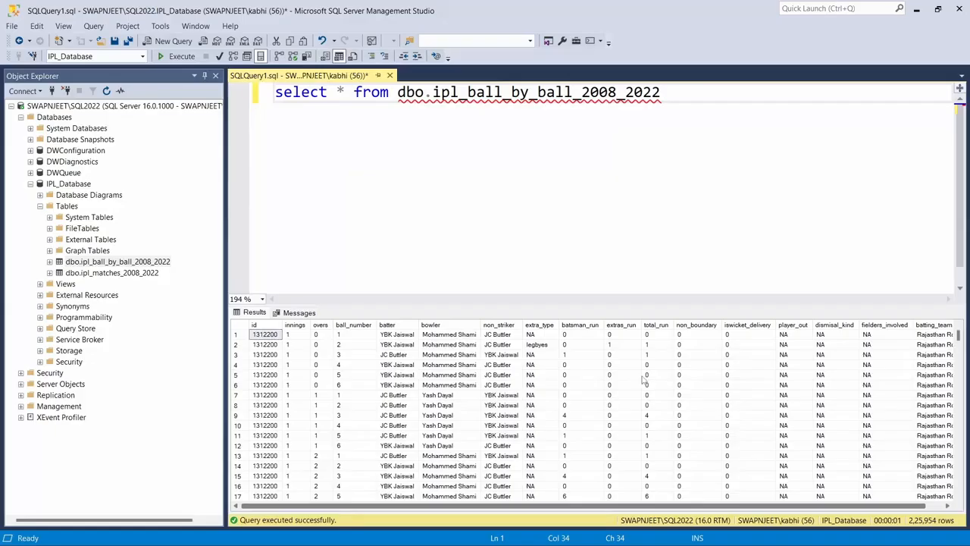
{"action": "left_click_drag", "start_coordinate": [615, 305], "coordinate": [607, 238]}
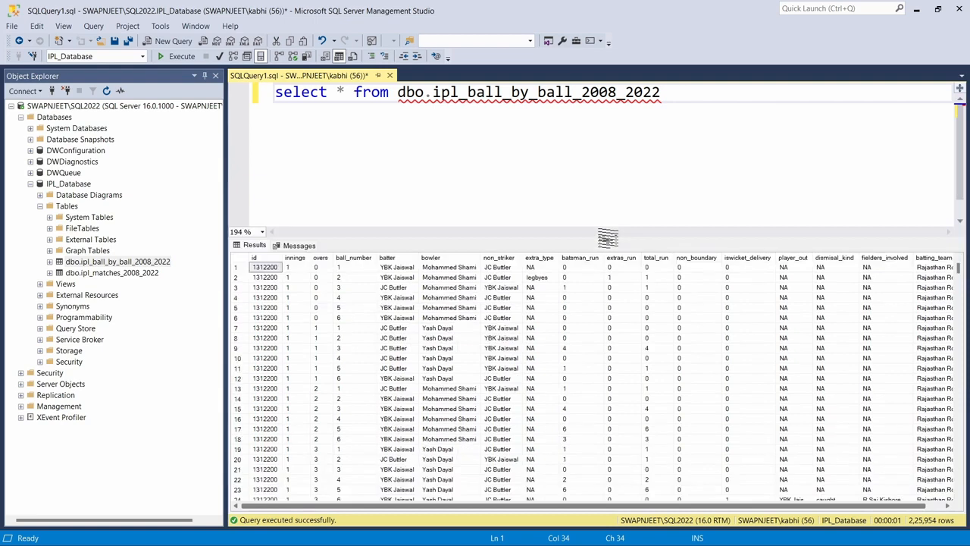
- Switch to Power BI Desktop and start importing data from a SQL Server database
{"action": "left_click", "coordinate": [610, 535]}
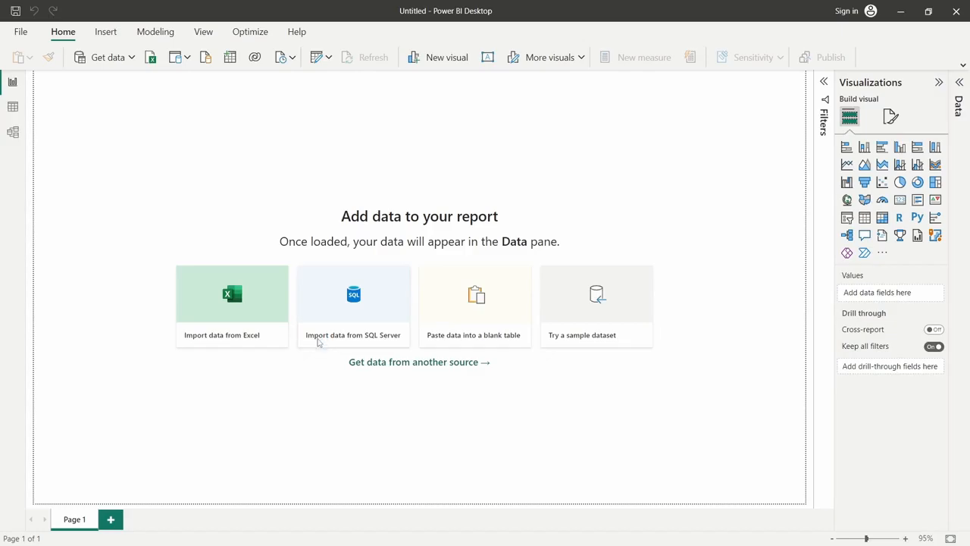
{"action": "left_click", "coordinate": [318, 343]}
{"action": "left_click", "coordinate": [319, 222]}
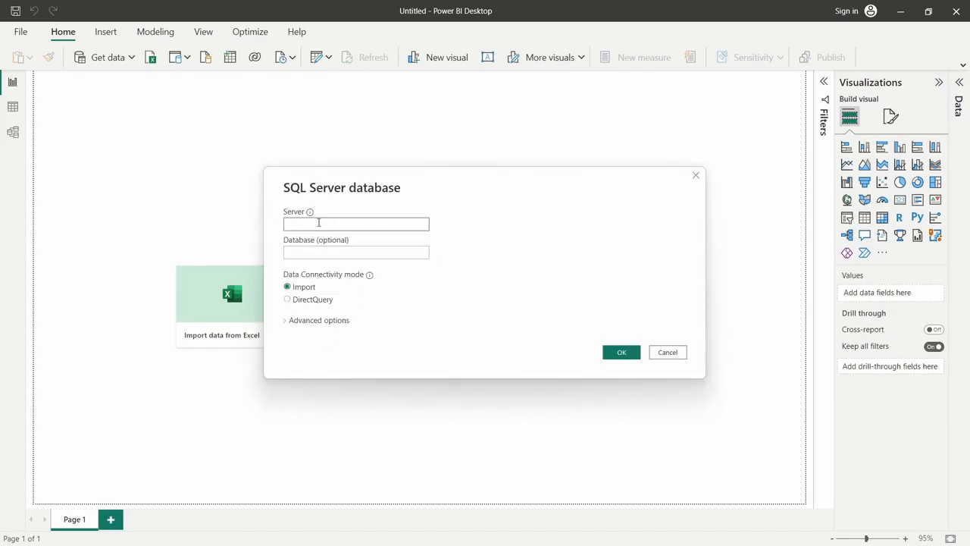
{"action": "left_click", "coordinate": [306, 253]}
{"action": "left_click", "coordinate": [323, 225]}
- Enter the computer's server name with the SQL2022 instance, set the database to IPL_Database and connect in Import mode
{"action": "key", "text": "alt+Tab"}
{"action": "key", "text": "alt+Tab"}
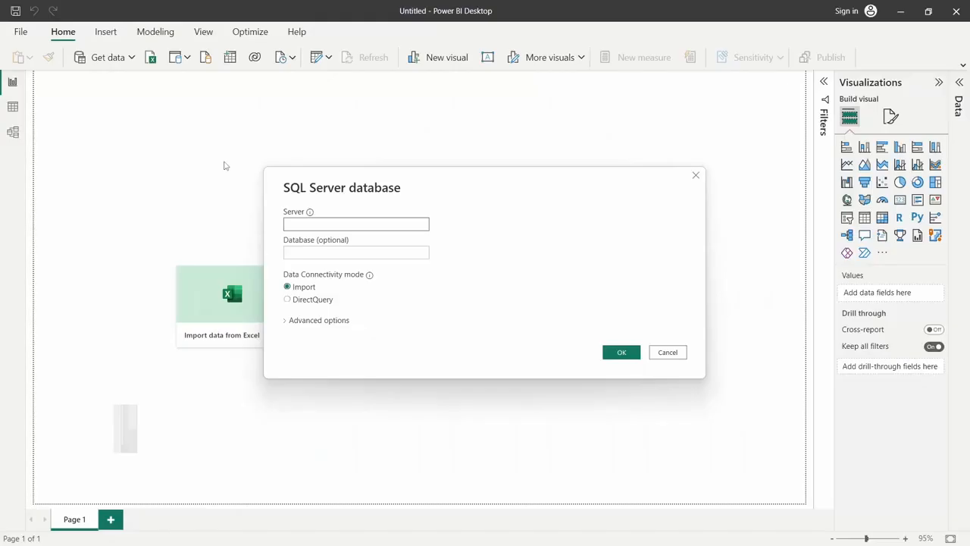
{"action": "type", "text": "SWAPNJEET"}
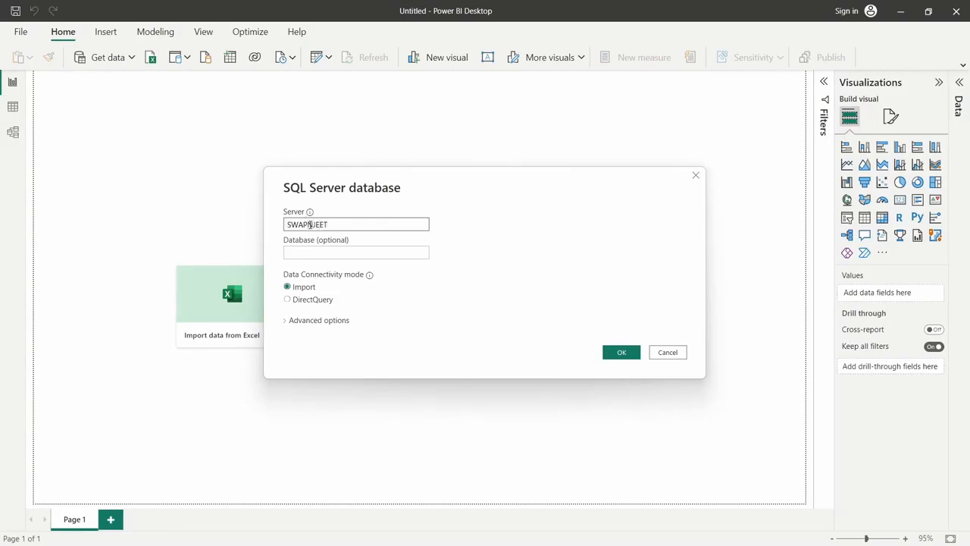
{"action": "type", "text": "\\SQL2022"}
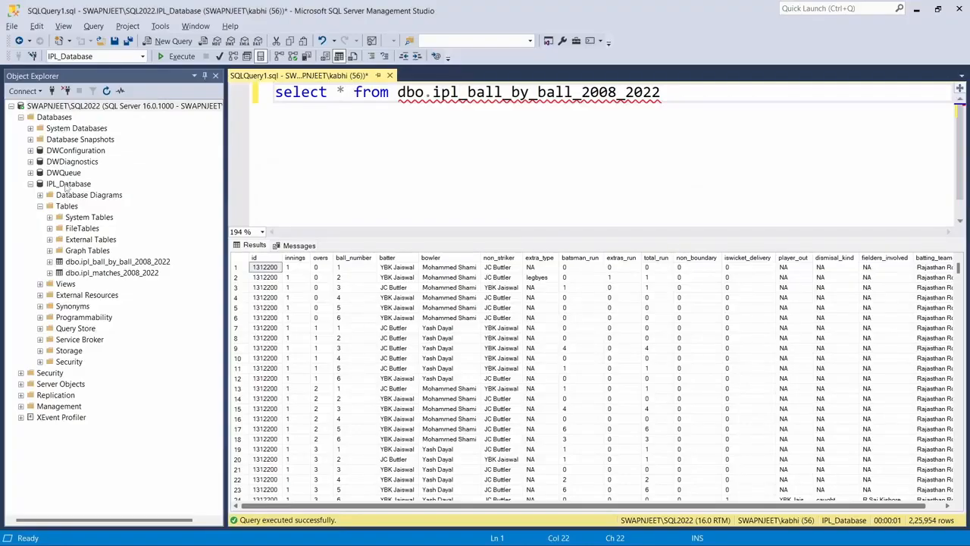
{"action": "left_click", "coordinate": [68, 184]}
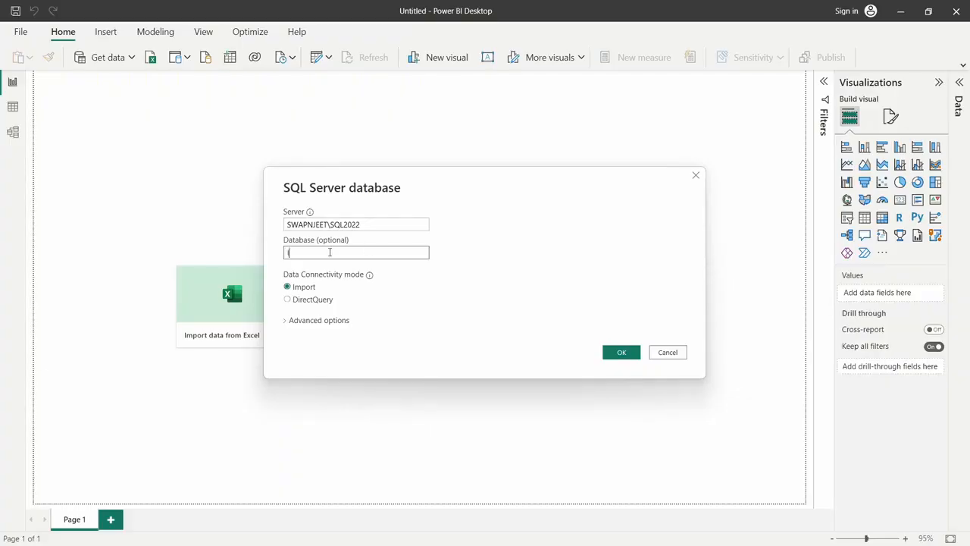
{"action": "type", "text": "IPL_Database"}
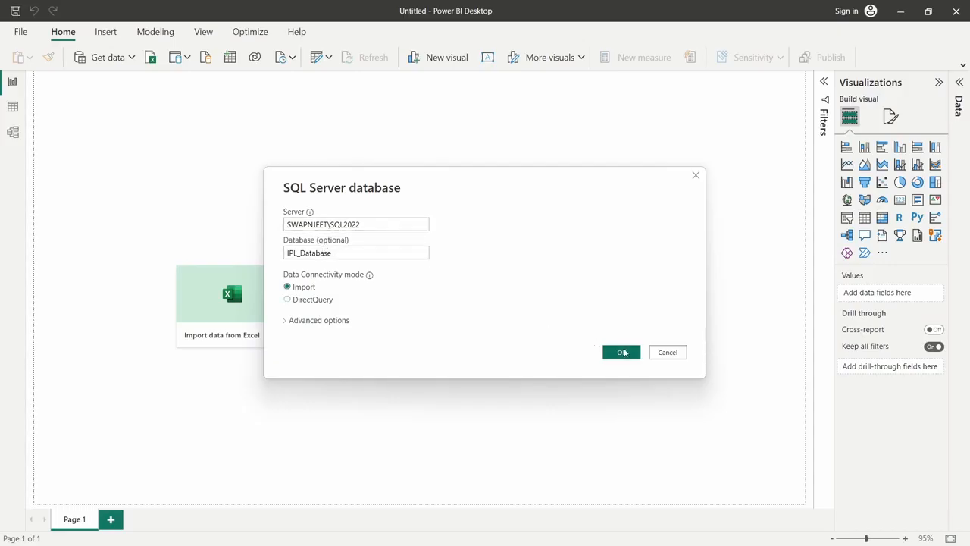
{"action": "left_click", "coordinate": [621, 351]}
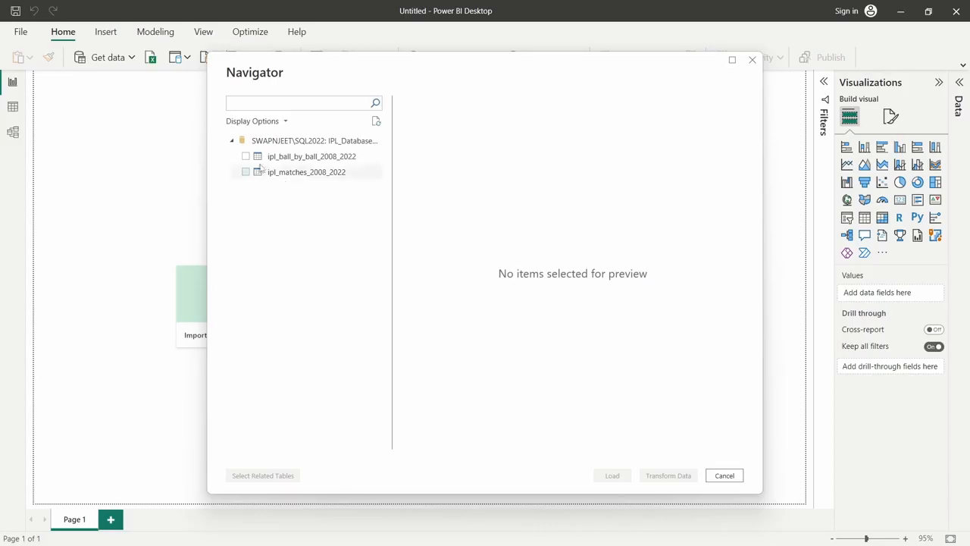
- Select the ipl_ball_by_ball_2008_2022 and ipl_matches_2008_2022 tables and load both into the report
{"action": "left_click", "coordinate": [357, 156]}
{"action": "left_click", "coordinate": [246, 170]}
{"action": "left_click", "coordinate": [246, 157]}
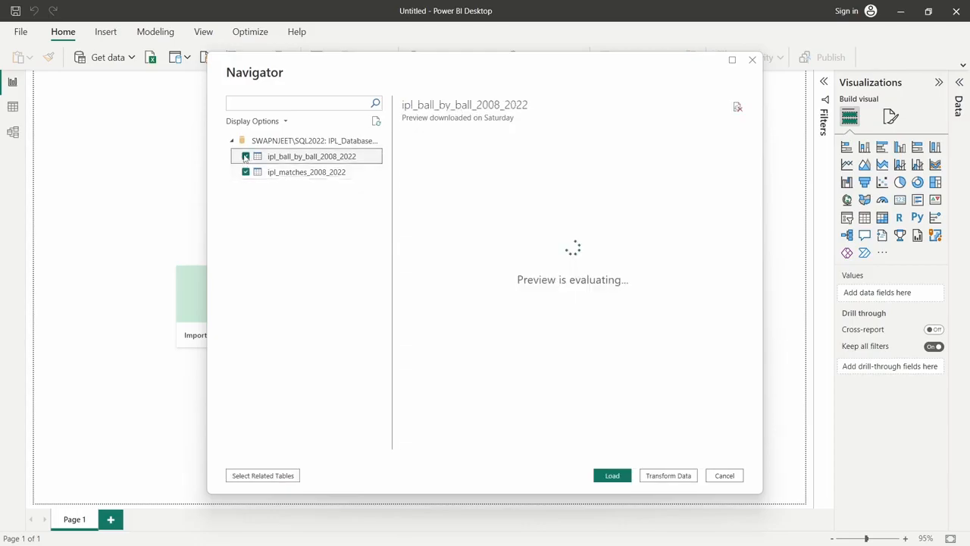
{"action": "left_click", "coordinate": [611, 475]}
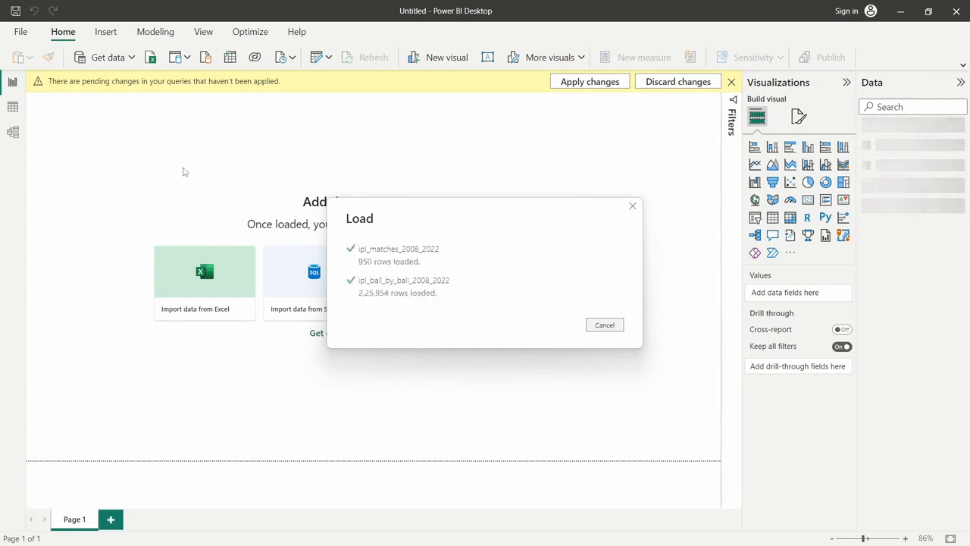
- Review the loaded data of the ball-by-ball and matches tables, and examine the relationship between them in the data model
{"action": "left_click", "coordinate": [12, 108]}
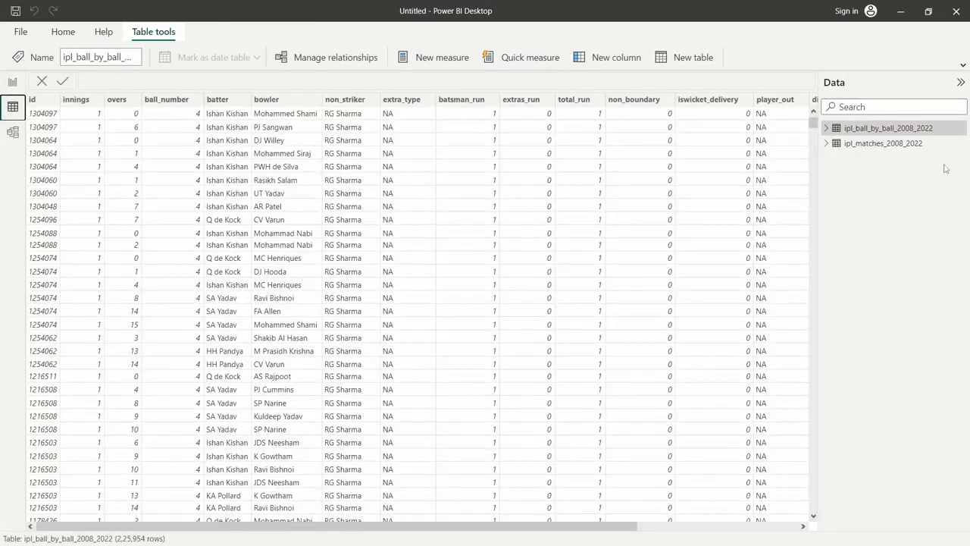
{"action": "left_click", "coordinate": [900, 146]}
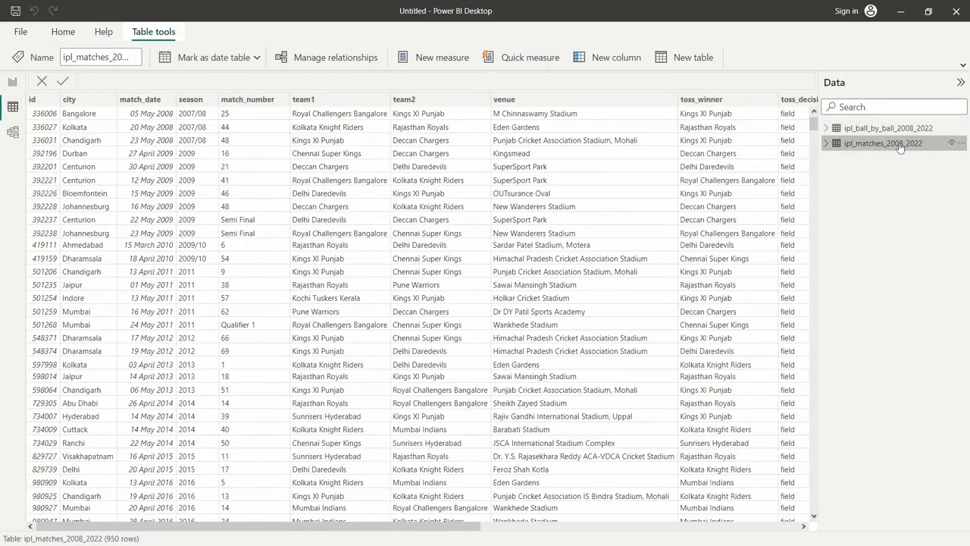
{"action": "left_click", "coordinate": [13, 132]}
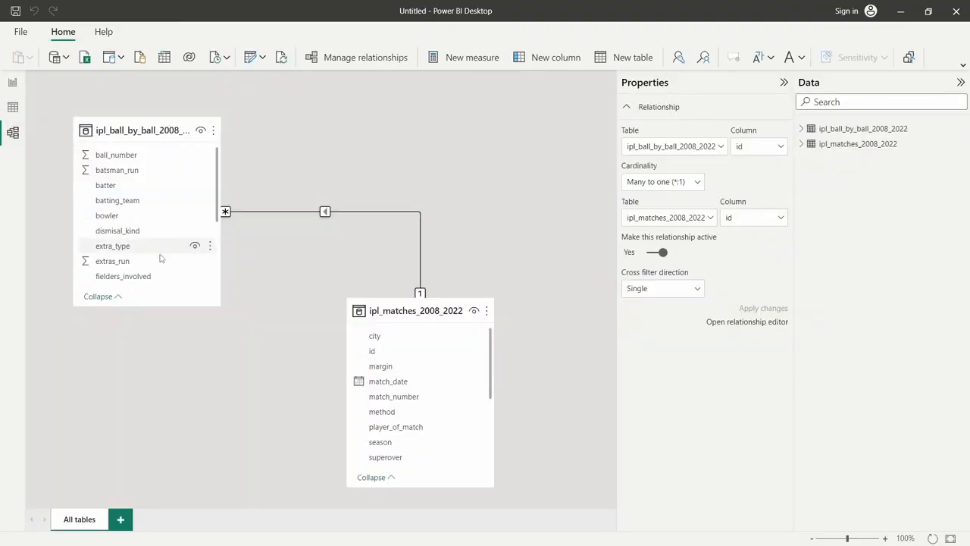
- Delete the relationship between the ipl_ball_by_ball_2008_2022 and ipl_matches_2008_2022 tables
{"action": "scroll", "coordinate": [189, 242], "scroll_direction": "down", "scroll_amount": 1}
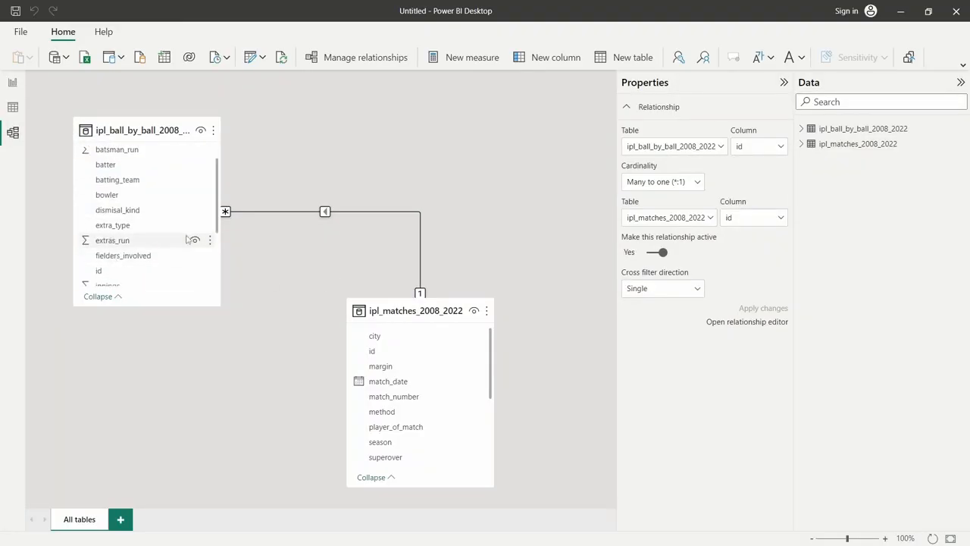
{"action": "right_click", "coordinate": [278, 216]}
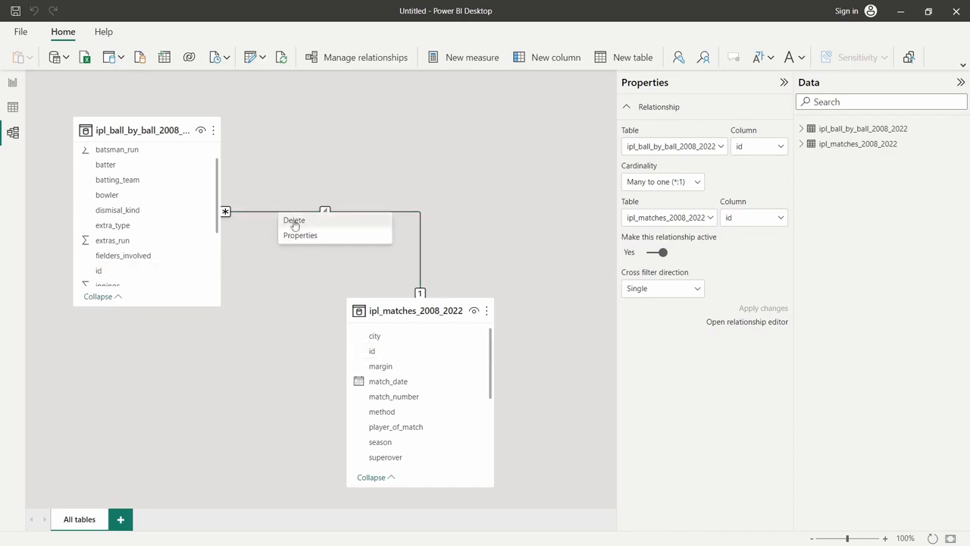
{"action": "left_click", "coordinate": [294, 222]}
{"action": "left_click", "coordinate": [557, 304]}
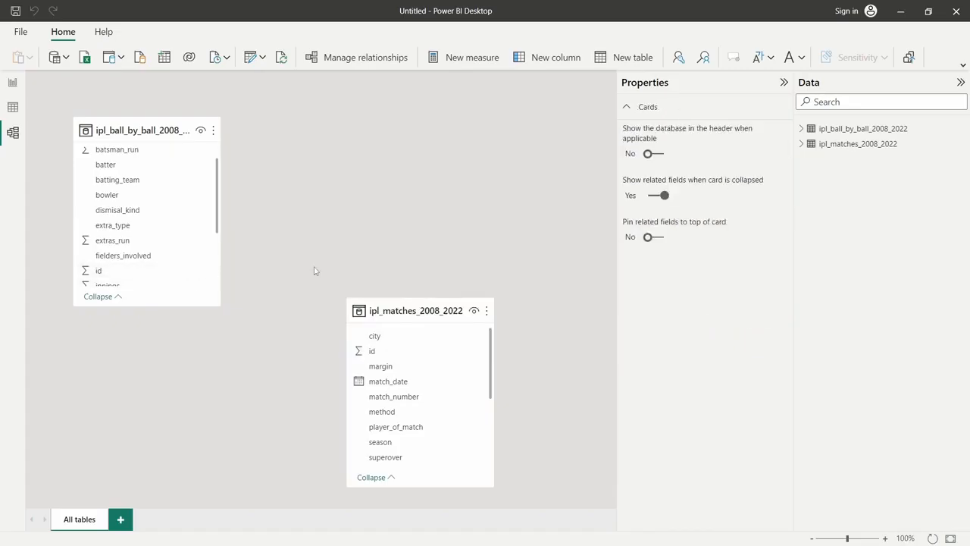
- Place the ipl_matches_2008_2022 table beside the ball-by-ball table and relate the two through their id columns
{"action": "left_click_drag", "start_coordinate": [382, 299], "coordinate": [359, 134]}
{"action": "left_click_drag", "start_coordinate": [122, 275], "coordinate": [353, 184]}
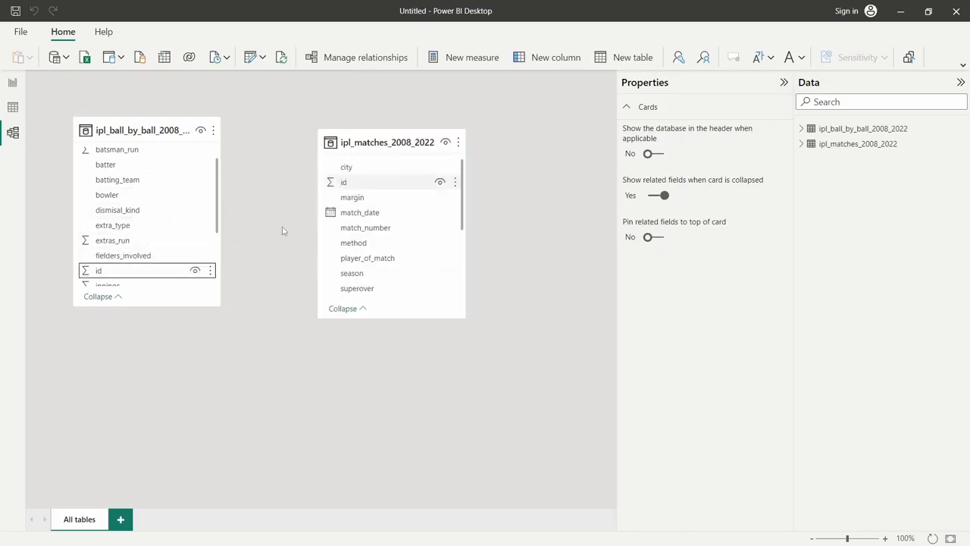
{"action": "left_click_drag", "start_coordinate": [368, 146], "coordinate": [401, 143]}
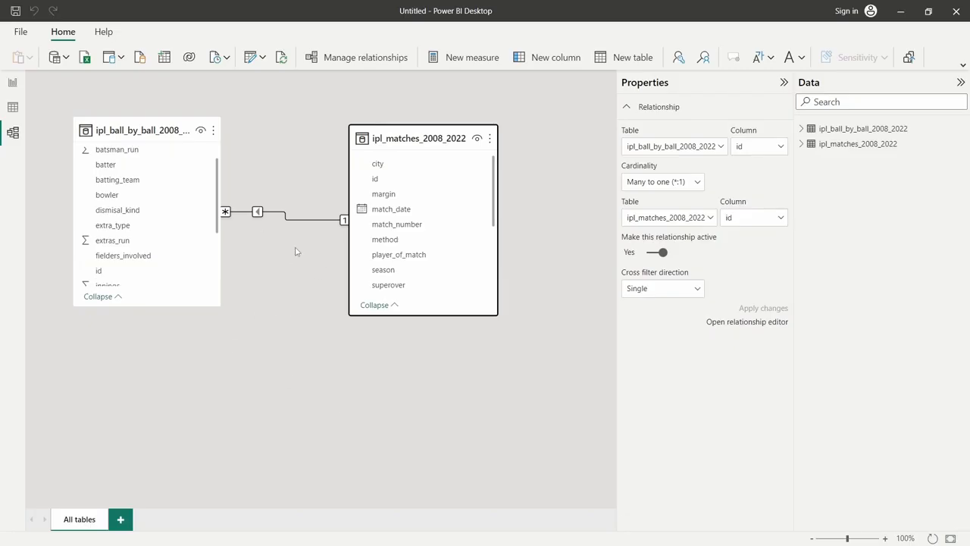
- Swap the two tables in the diagram so ipl_matches_2008_2022 sits to the left of ipl_ball_by_ball_2008_2022
{"action": "left_click_drag", "start_coordinate": [415, 134], "coordinate": [166, 303]}
{"action": "left_click_drag", "start_coordinate": [143, 132], "coordinate": [461, 218]}
{"action": "left_click_drag", "start_coordinate": [160, 309], "coordinate": [138, 159]}
{"action": "left_click_drag", "start_coordinate": [437, 220], "coordinate": [414, 130]}
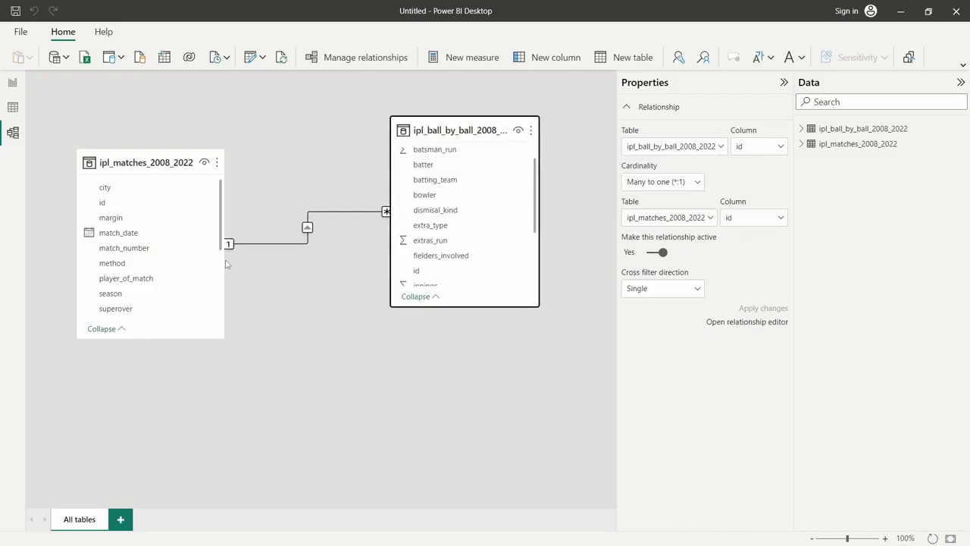
- Create a new blank report from the report view and dismiss its start screen
{"action": "left_click", "coordinate": [12, 82]}
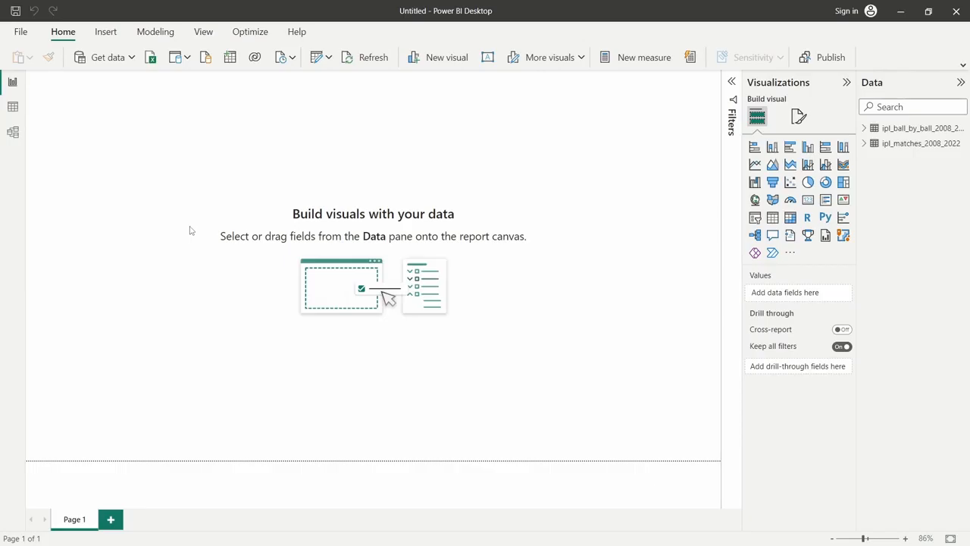
{"action": "left_click", "coordinate": [23, 33]}
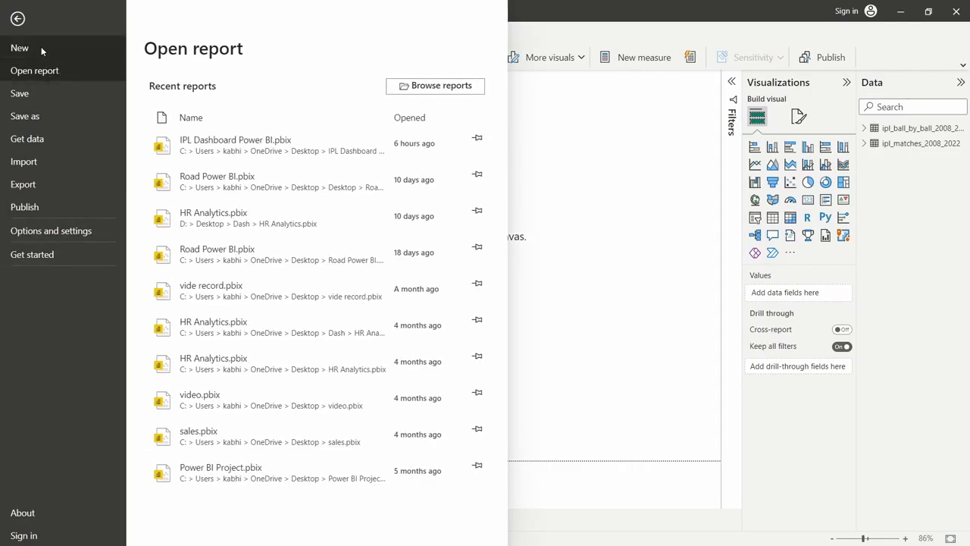
{"action": "left_click", "coordinate": [41, 48]}
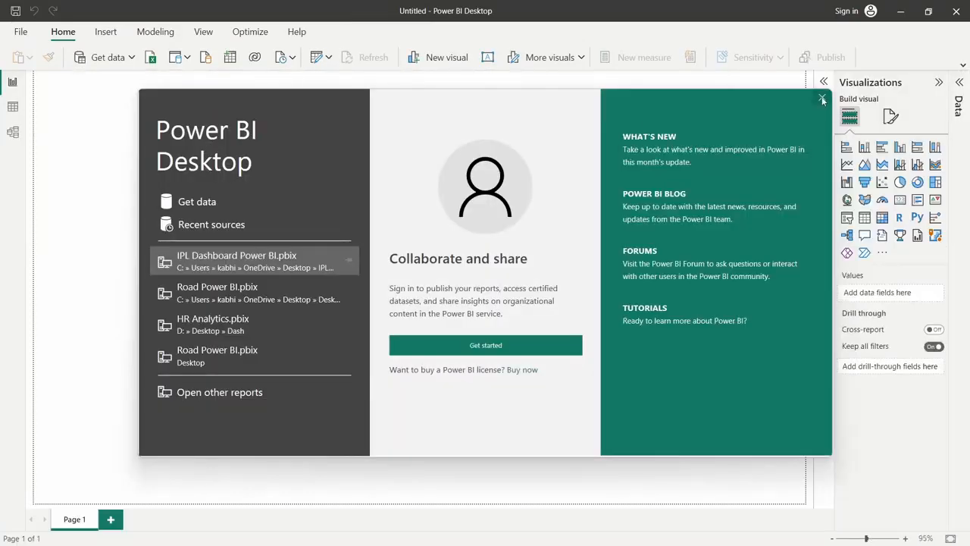
{"action": "left_click", "coordinate": [822, 100]}
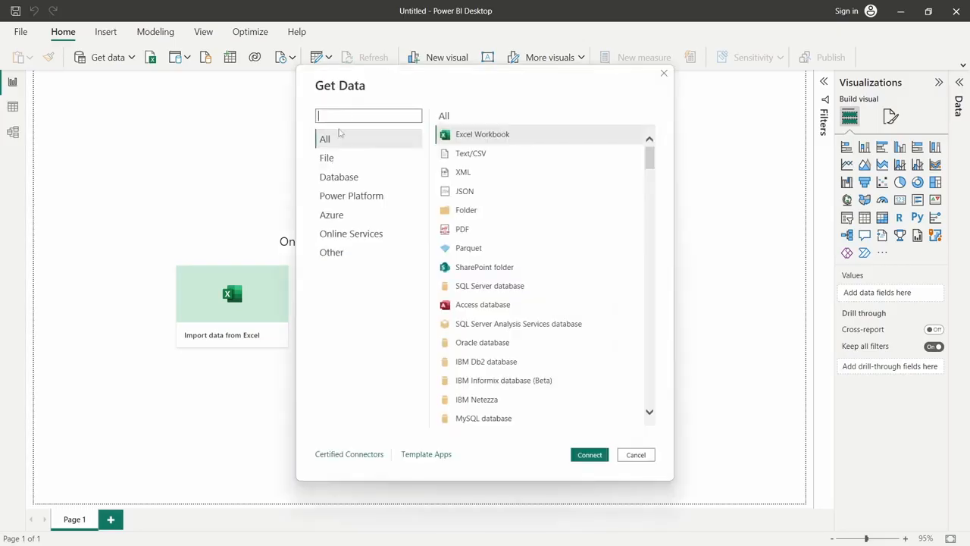
- Load ipl_matches_2008_2022.csv into the new report as a Text/CSV data source
{"action": "left_click", "coordinate": [343, 158]}
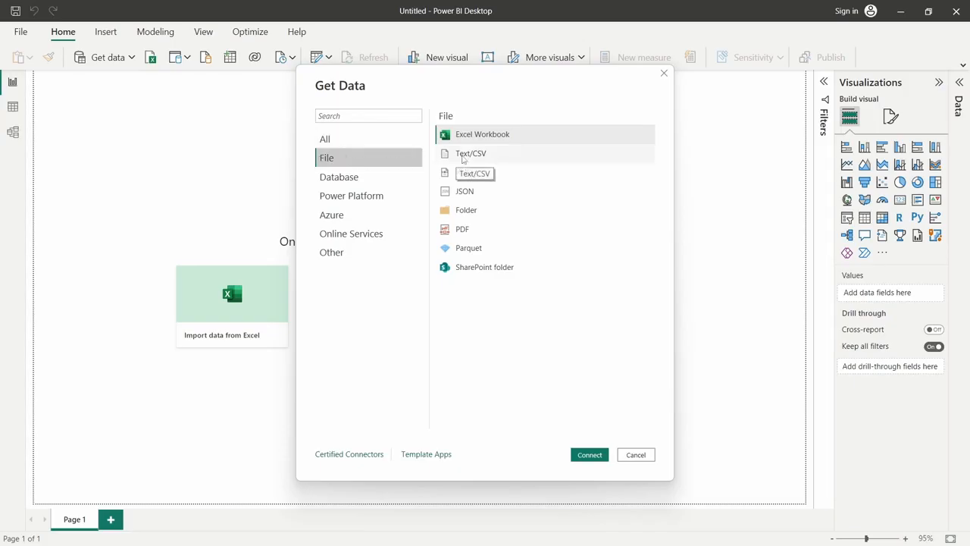
{"action": "left_click", "coordinate": [459, 155]}
{"action": "left_click", "coordinate": [591, 455]}
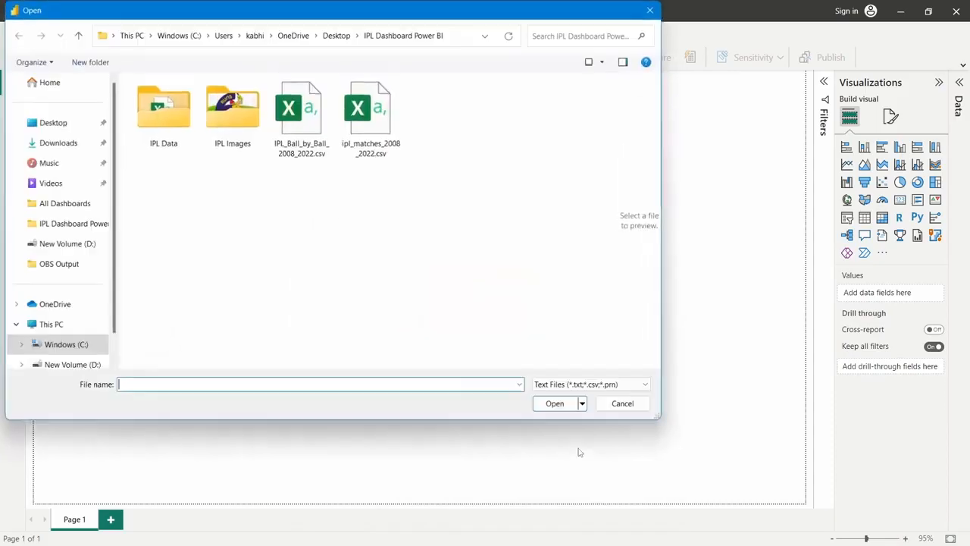
{"action": "left_click", "coordinate": [299, 148]}
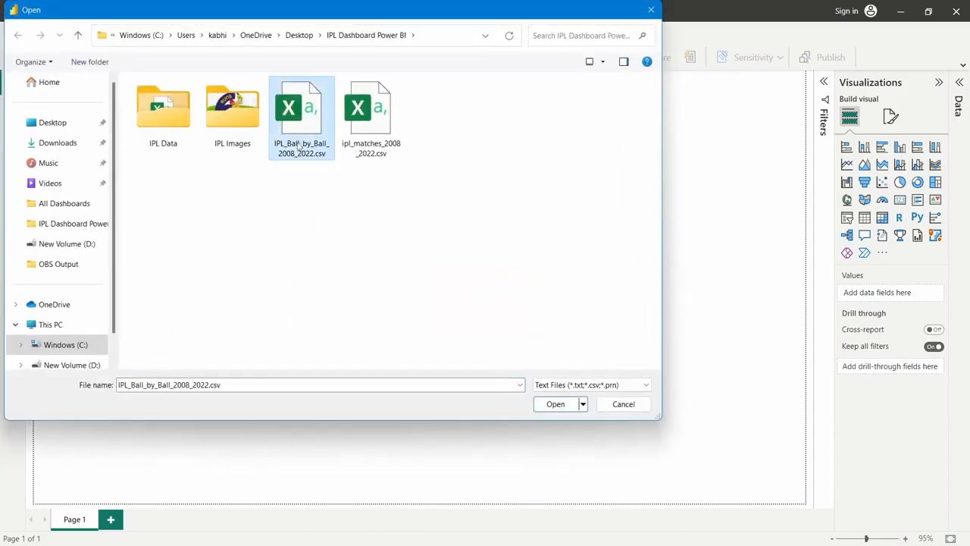
{"action": "left_click", "coordinate": [377, 133]}
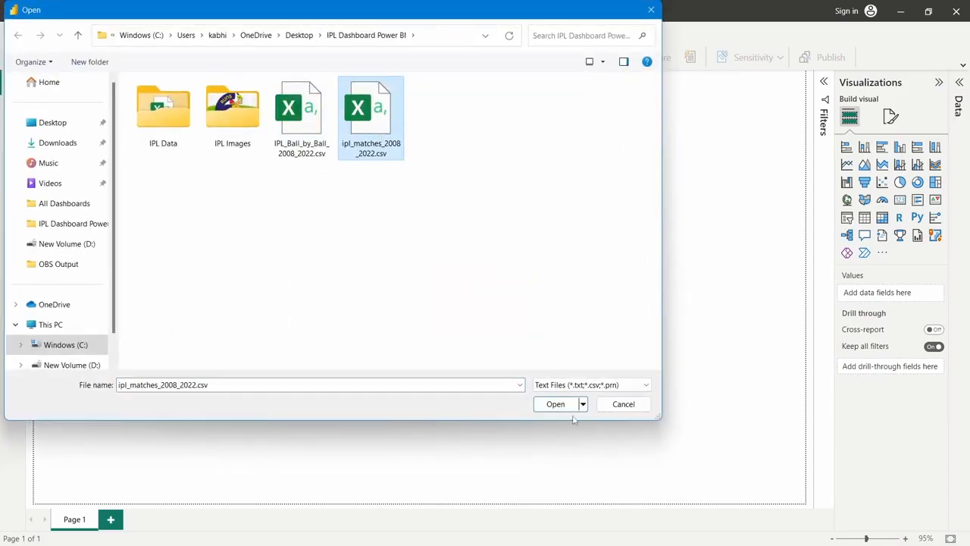
{"action": "left_click", "coordinate": [551, 404]}
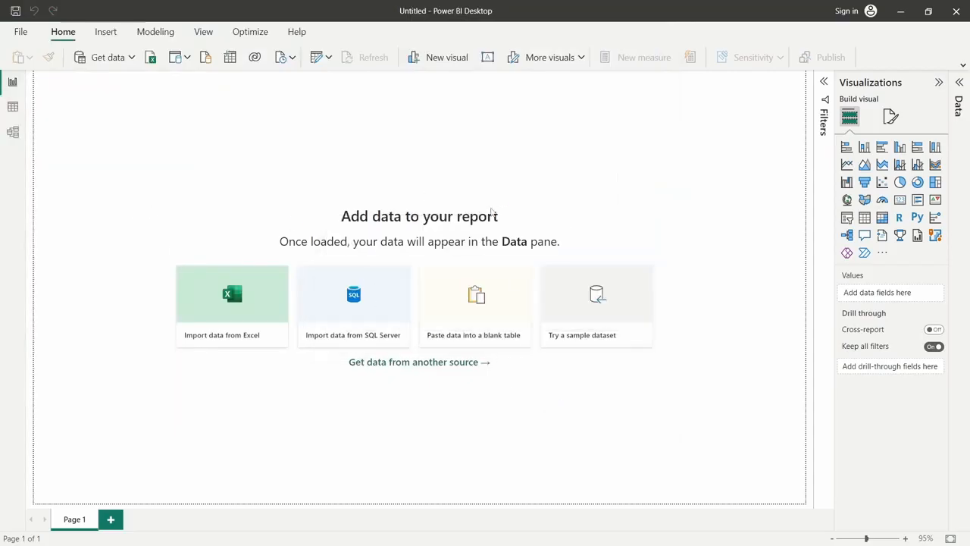
{"action": "left_click", "coordinate": [628, 455]}
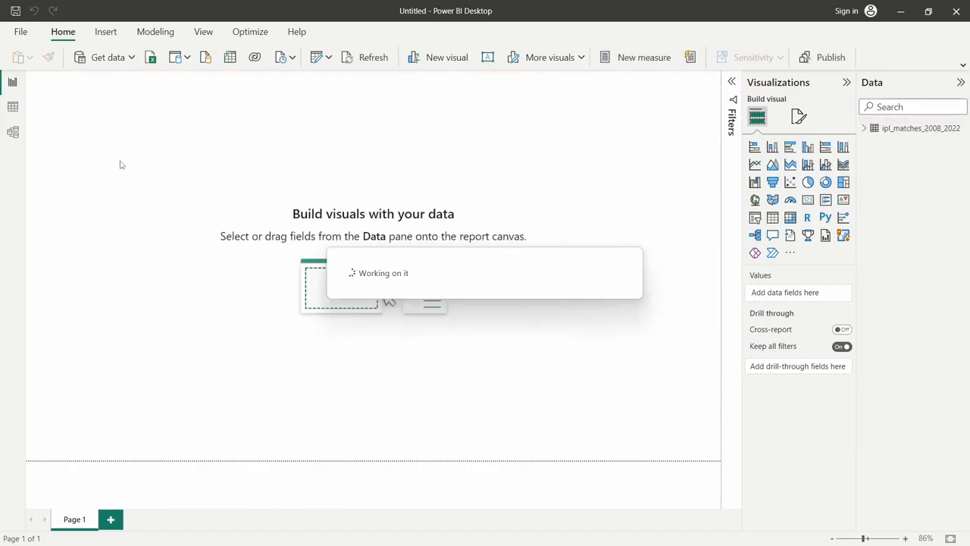
- View the loaded matches data, then load IPL_Ball_by_Ball_2008_2022.csv as a second table from the model view
{"action": "left_click", "coordinate": [23, 113]}
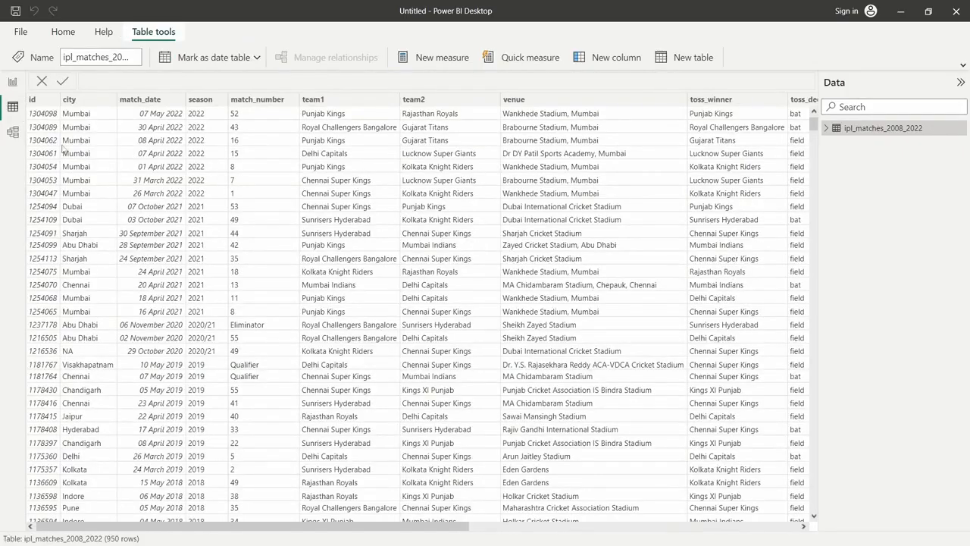
{"action": "left_click", "coordinate": [12, 132]}
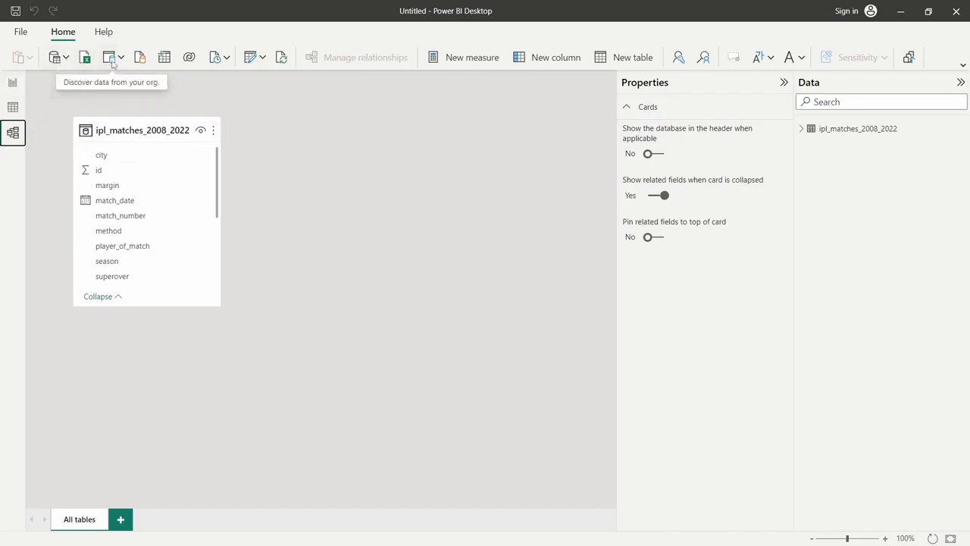
{"action": "left_click", "coordinate": [67, 61]}
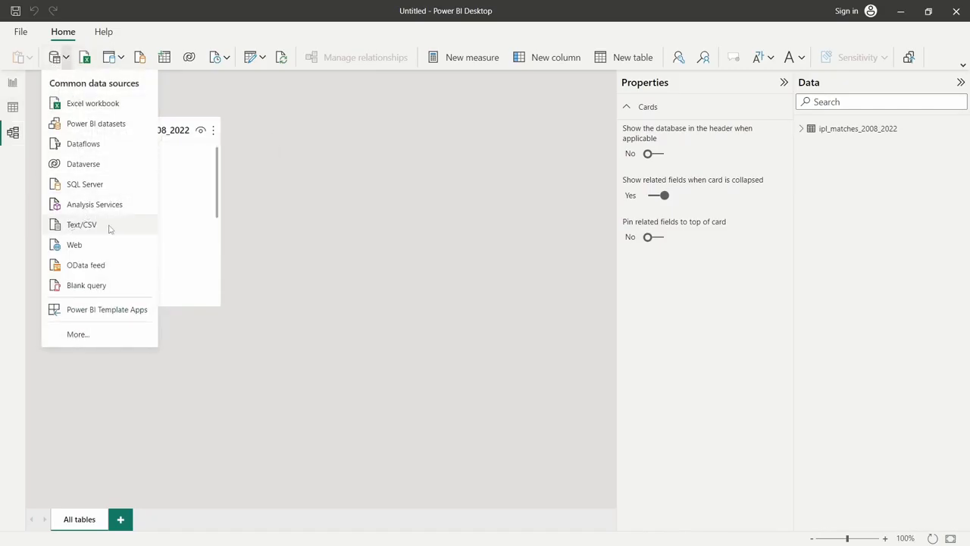
{"action": "left_click", "coordinate": [70, 225]}
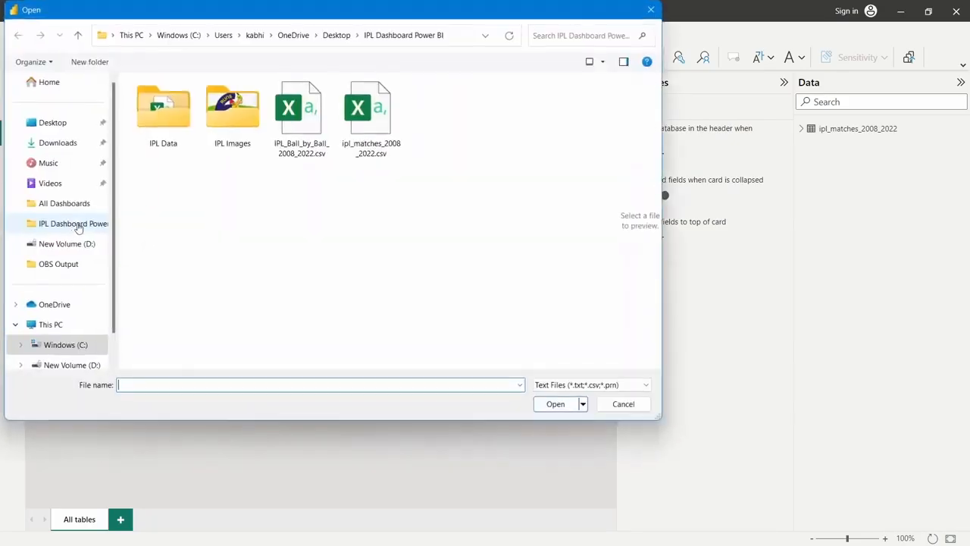
{"action": "left_click", "coordinate": [296, 155]}
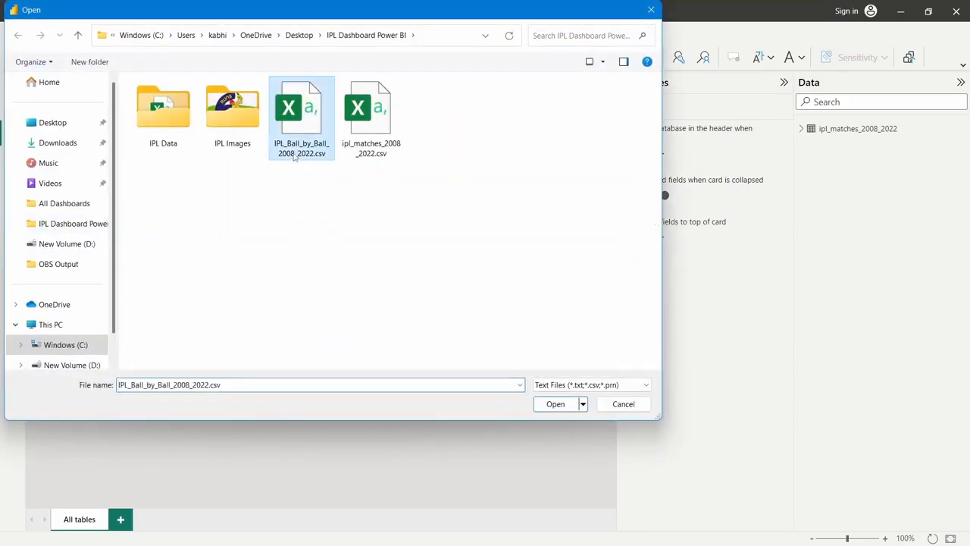
{"action": "left_click", "coordinate": [554, 406]}
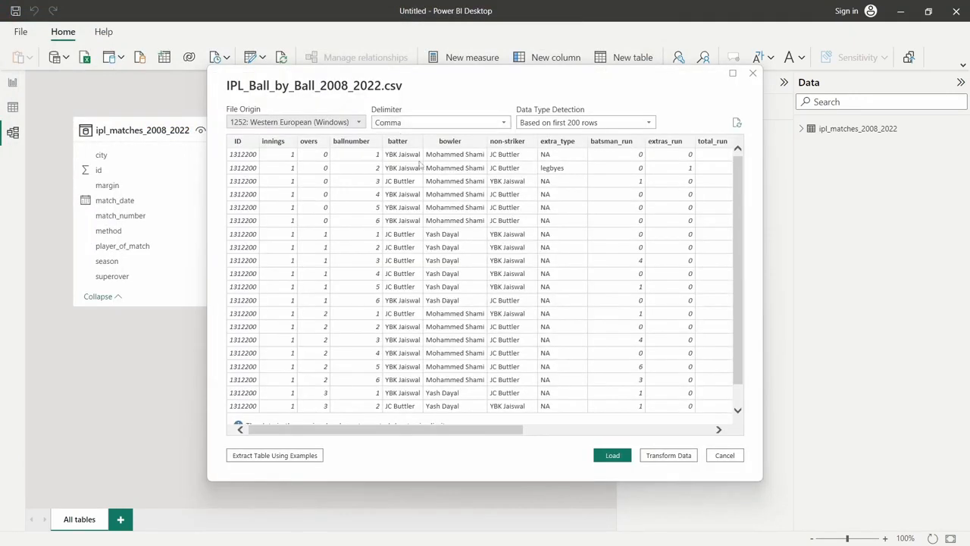
{"action": "left_click", "coordinate": [607, 459]}
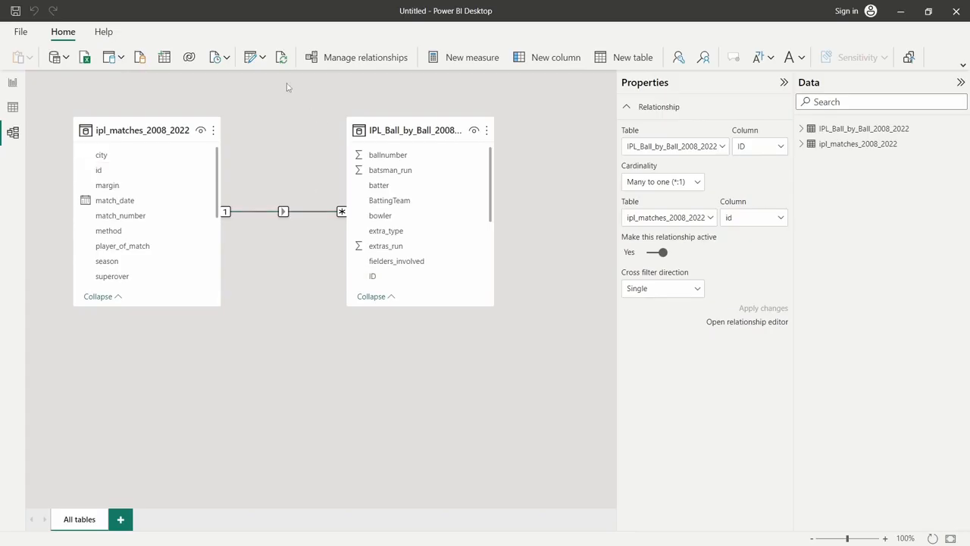
- Switch back to the original report window and show its table relationships in the model view
{"action": "key", "text": "alt+Tab"}
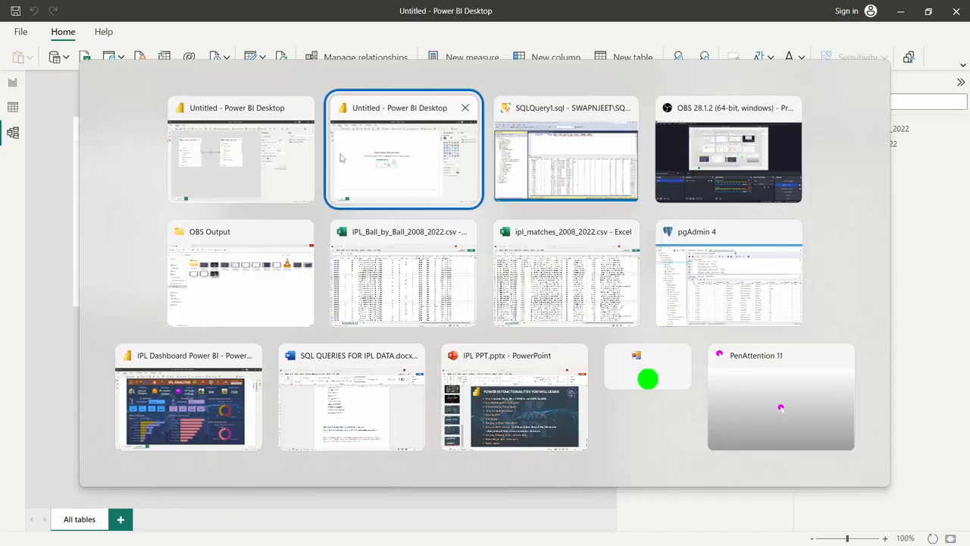
{"action": "left_click", "coordinate": [415, 154]}
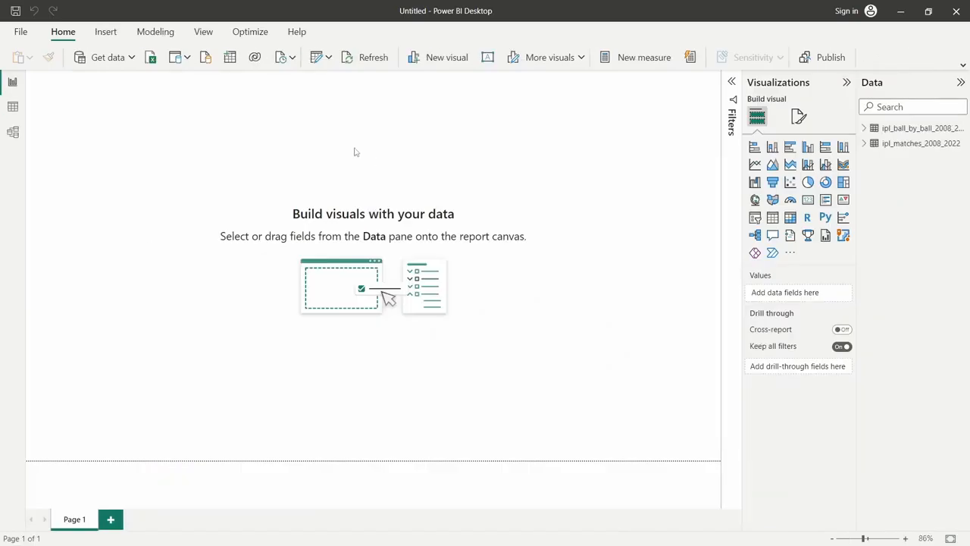
{"action": "left_click", "coordinate": [13, 132]}
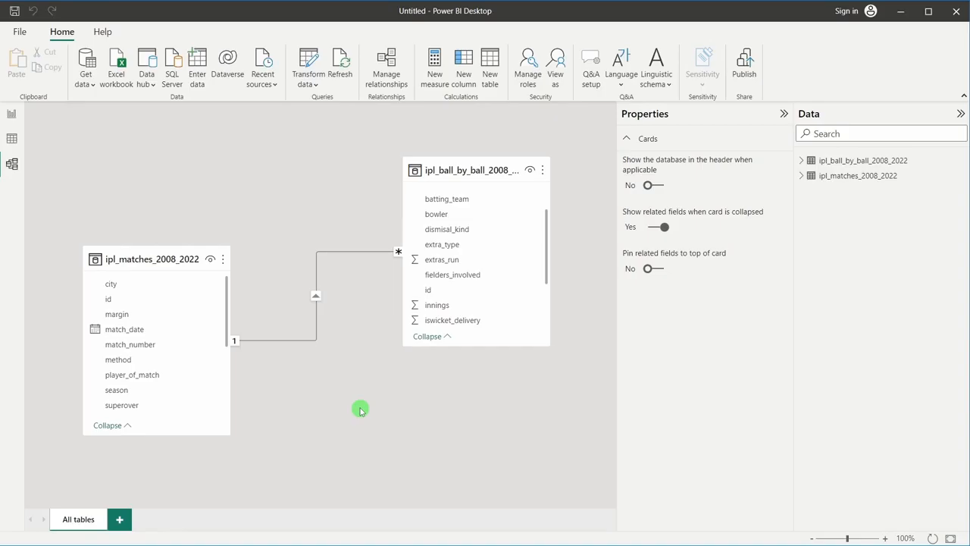
- Examine the ipl_matches_2008_2022 table's columns in the data view, from the match id through to the player of the match
{"action": "left_click", "coordinate": [12, 140]}
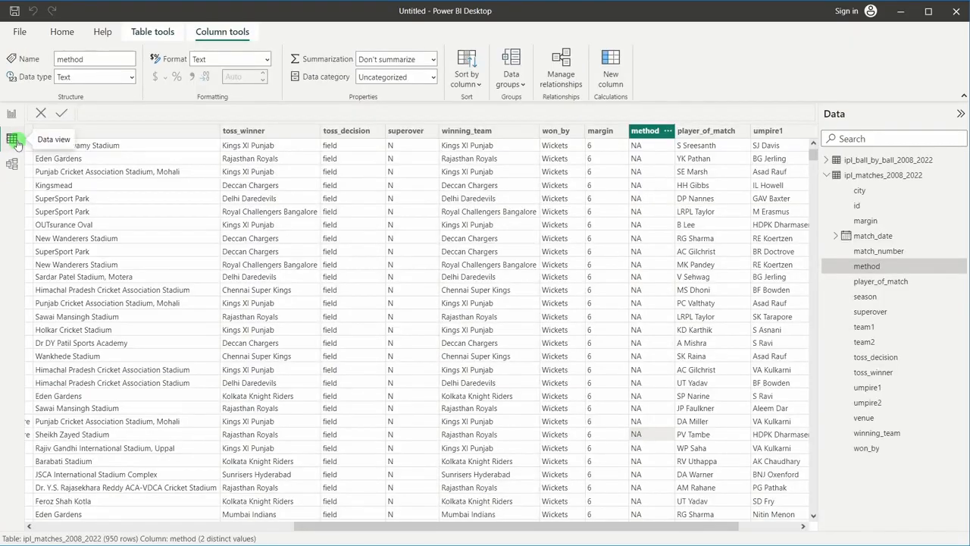
{"action": "left_click", "coordinate": [876, 179]}
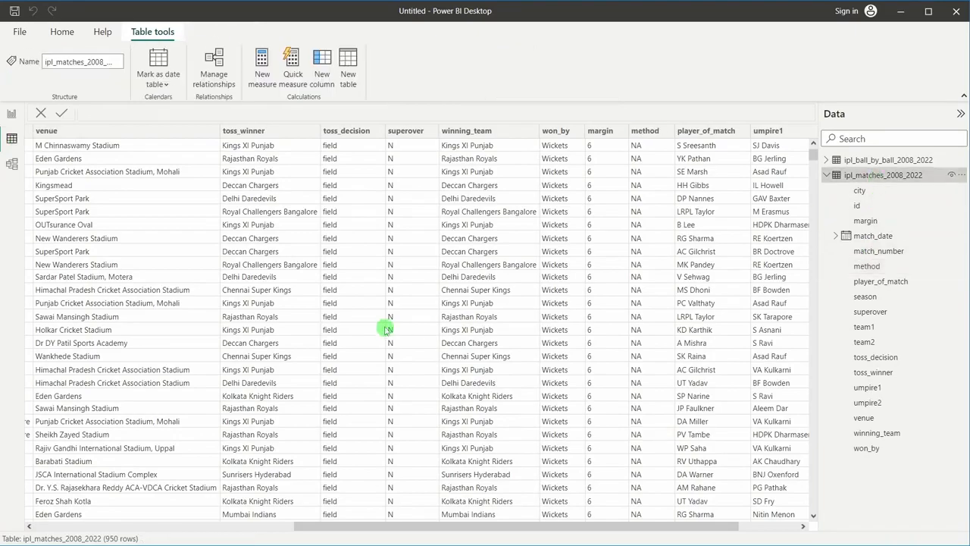
{"action": "left_click", "coordinate": [134, 525]}
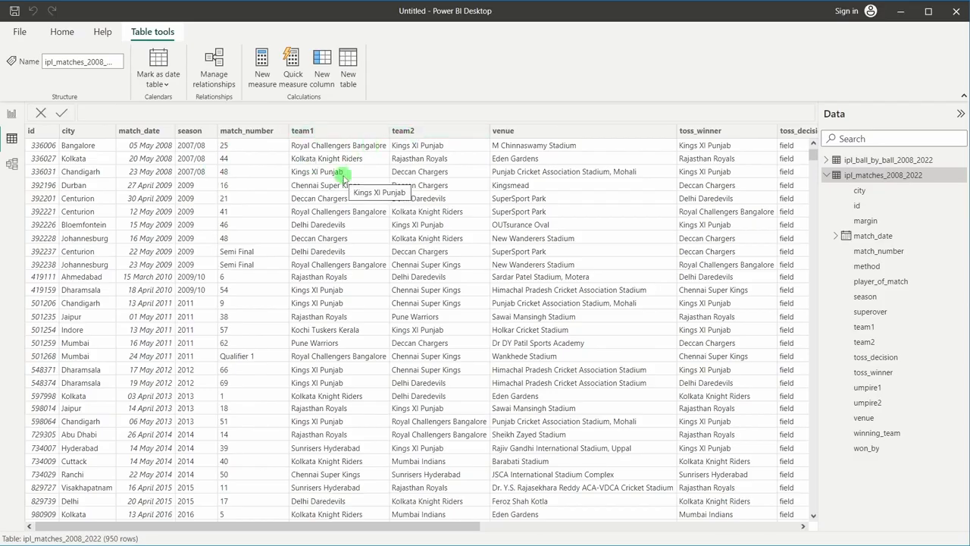
{"action": "left_click_drag", "start_coordinate": [431, 523], "coordinate": [489, 527]}
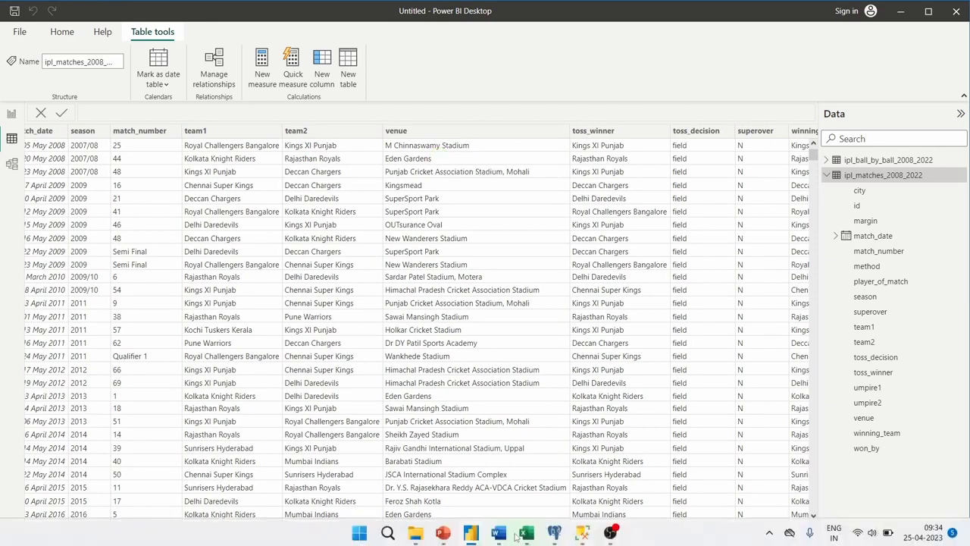
{"action": "left_click_drag", "start_coordinate": [495, 526], "coordinate": [584, 525]}
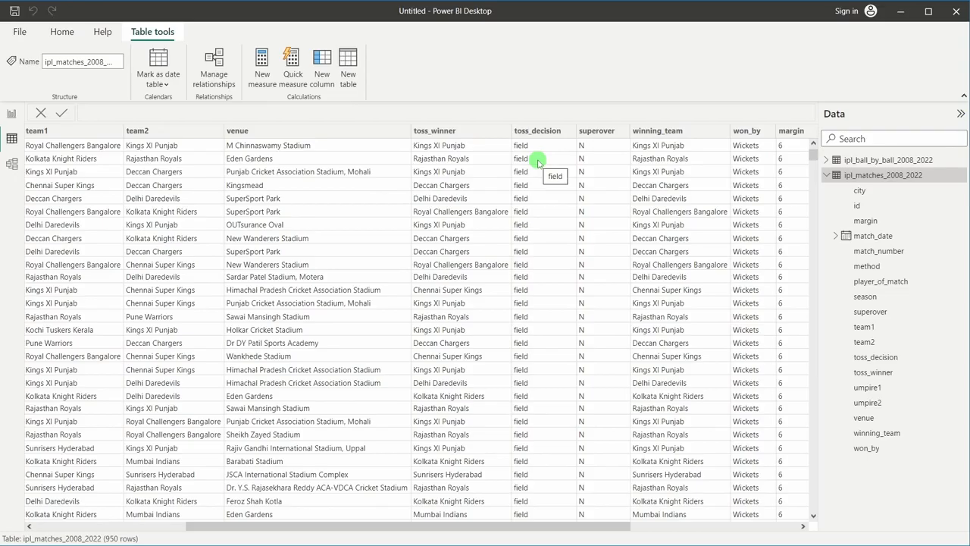
{"action": "left_click_drag", "start_coordinate": [611, 528], "coordinate": [691, 521]}
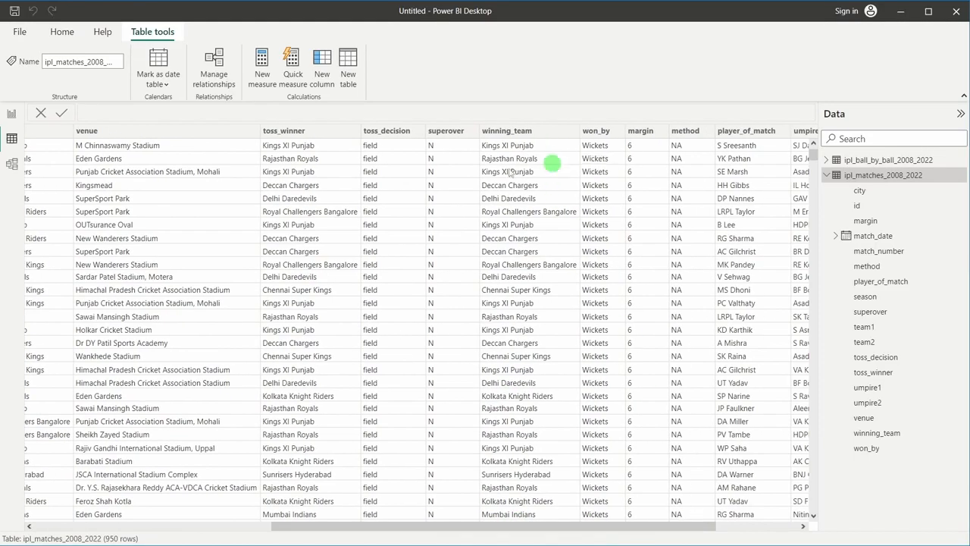
- Check the filter values offered for the won_by column, leaving the filter unapplied
{"action": "left_click", "coordinate": [616, 135]}
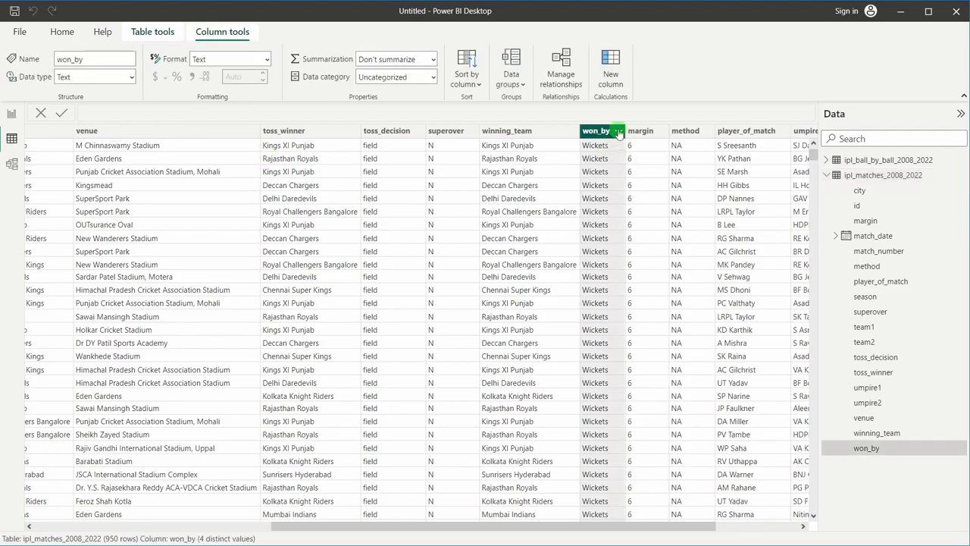
{"action": "left_click", "coordinate": [619, 132]}
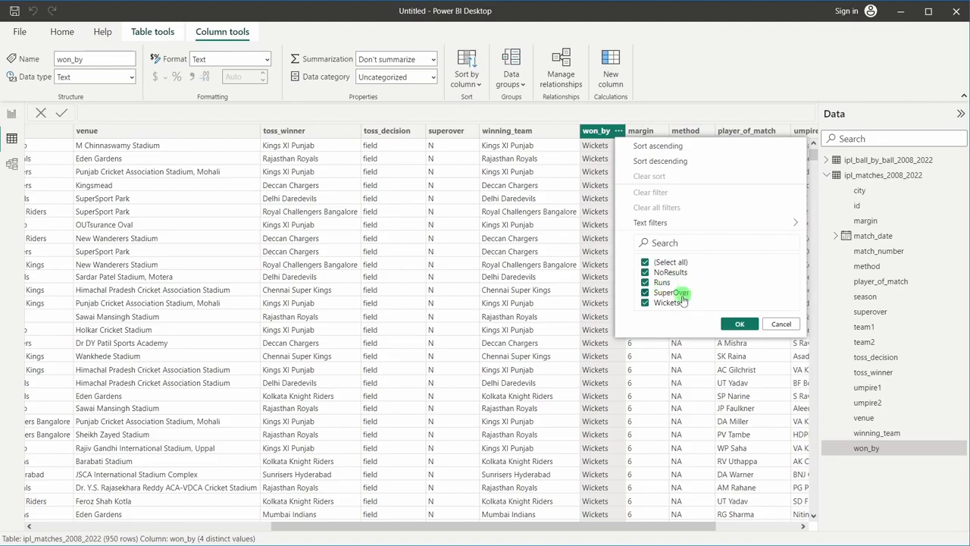
{"action": "left_click", "coordinate": [594, 138]}
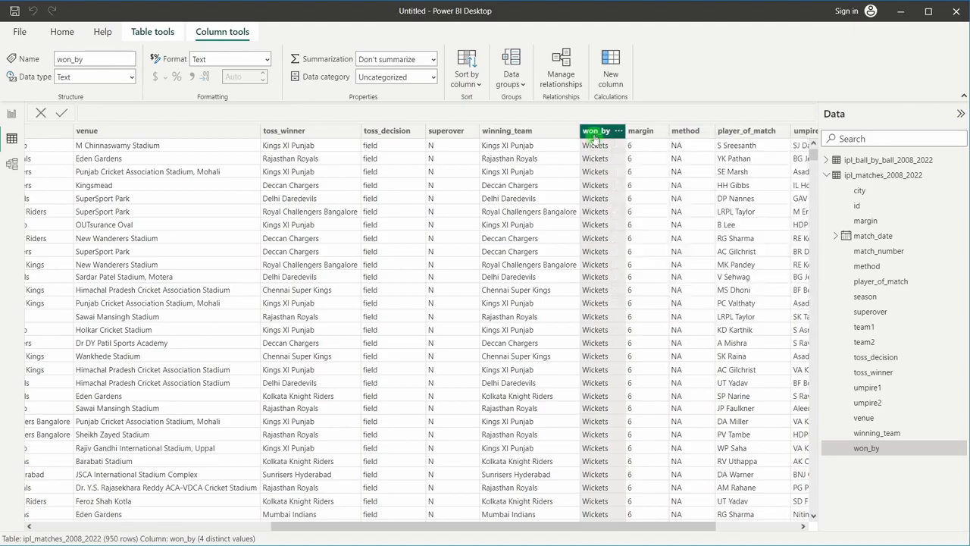
- Examine the matches table's remaining columns through player_of_match, umpire1 and umpire2, then return to its first columns
{"action": "scroll", "coordinate": [635, 528], "scroll_direction": "right", "scroll_amount": 3}
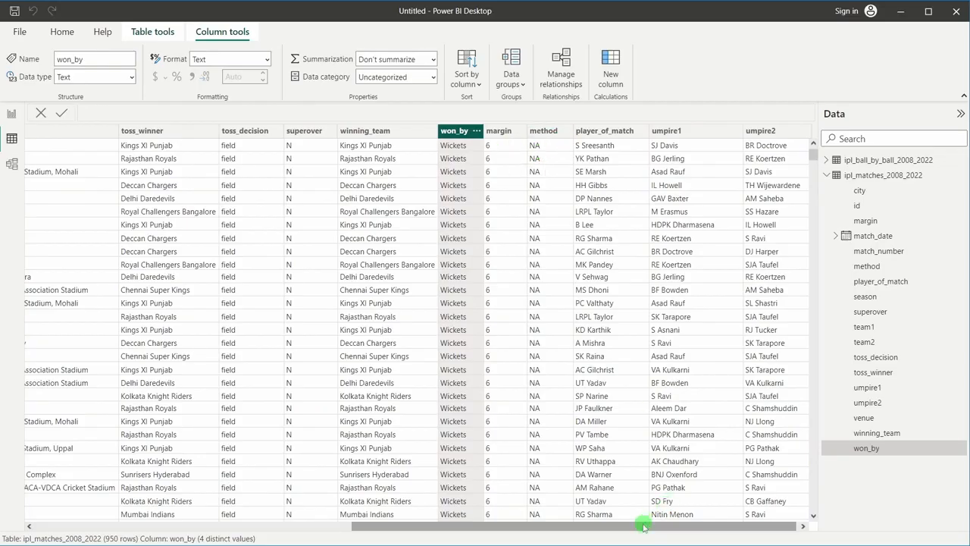
{"action": "left_click_drag", "start_coordinate": [646, 526], "coordinate": [669, 525]}
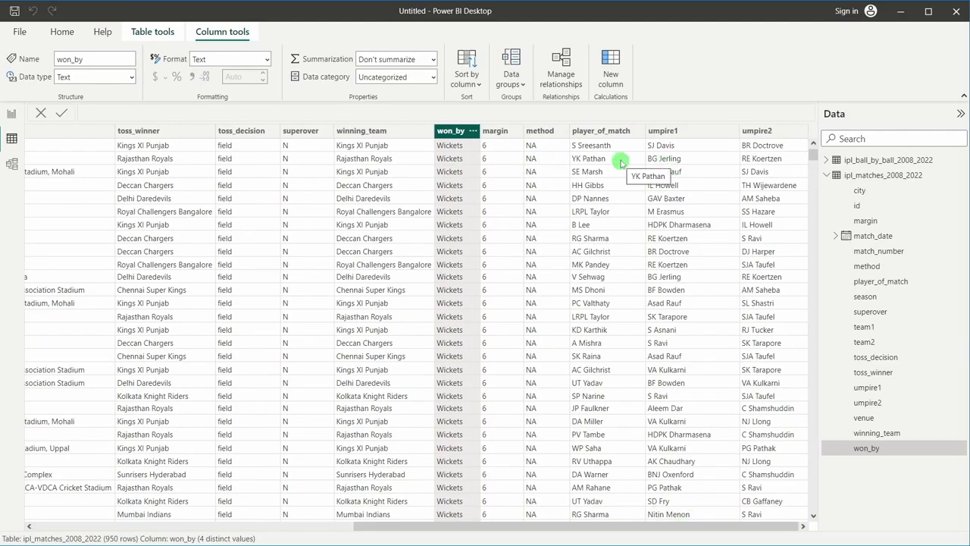
{"action": "left_click", "coordinate": [225, 185]}
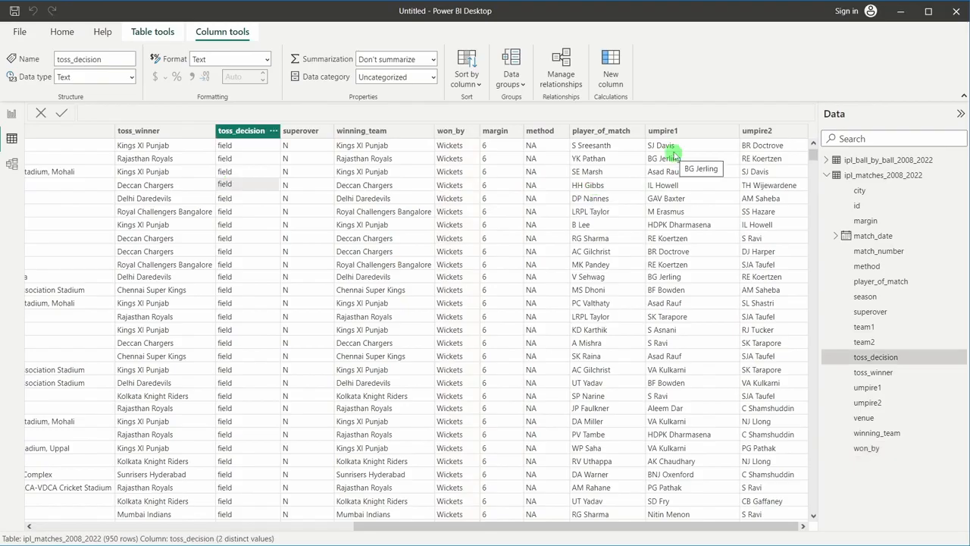
{"action": "left_click_drag", "start_coordinate": [708, 524], "coordinate": [390, 524]}
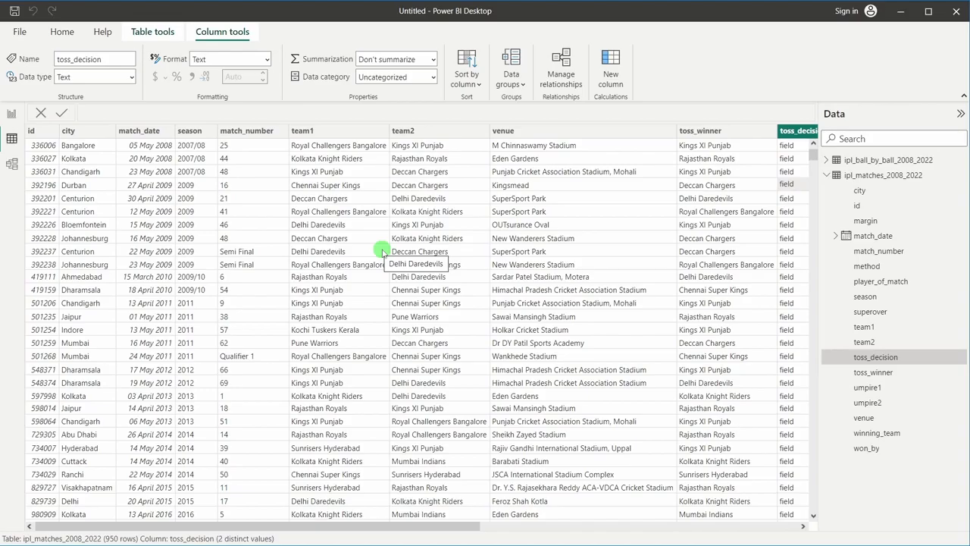
- Open the ipl_ball_by_ball_2008_2022 table and check the filter values offered for extra_type without applying a filter
{"action": "left_click", "coordinate": [885, 162]}
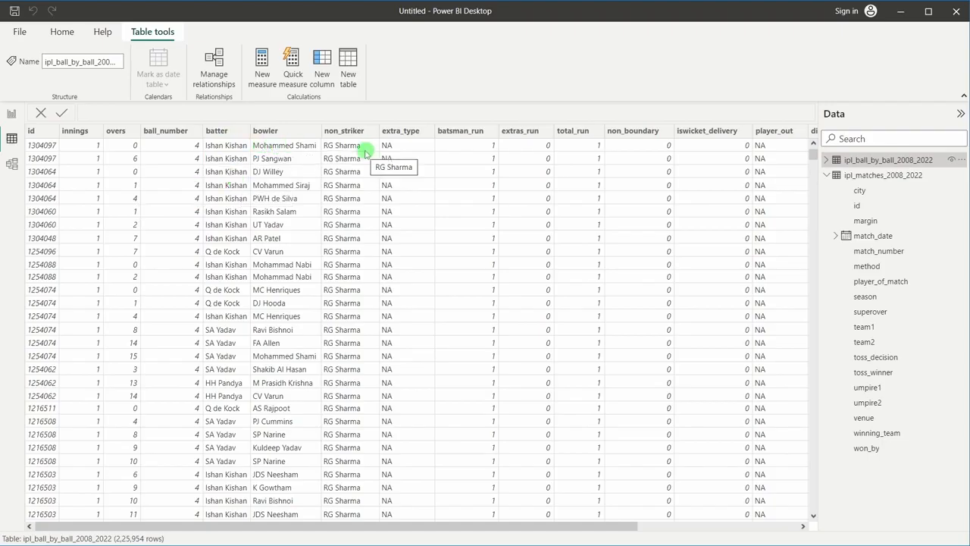
{"action": "left_click_drag", "start_coordinate": [520, 523], "coordinate": [648, 518]}
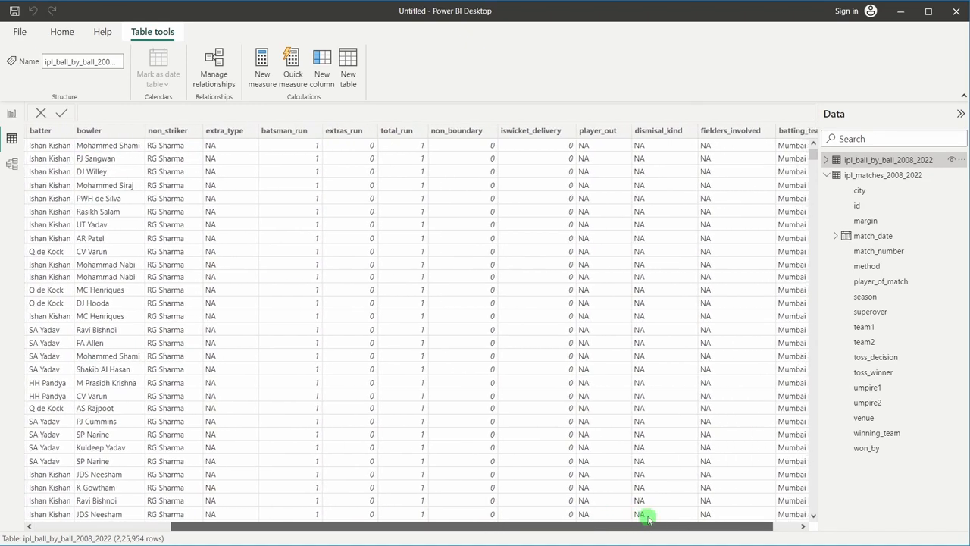
{"action": "left_click", "coordinate": [253, 132]}
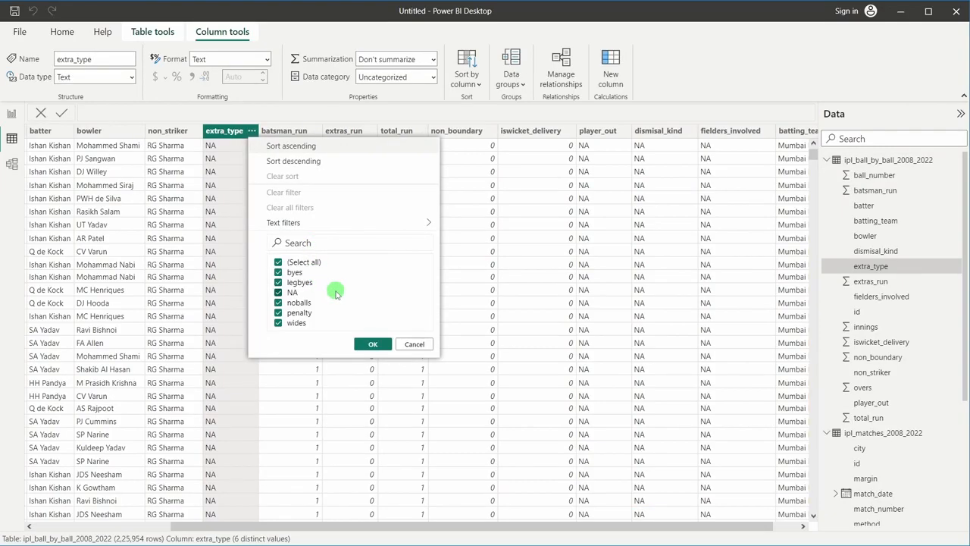
{"action": "left_click", "coordinate": [219, 172]}
- Check the filter values offered for the batsman_run and extras_run columns without applying a filter
{"action": "left_click", "coordinate": [311, 134]}
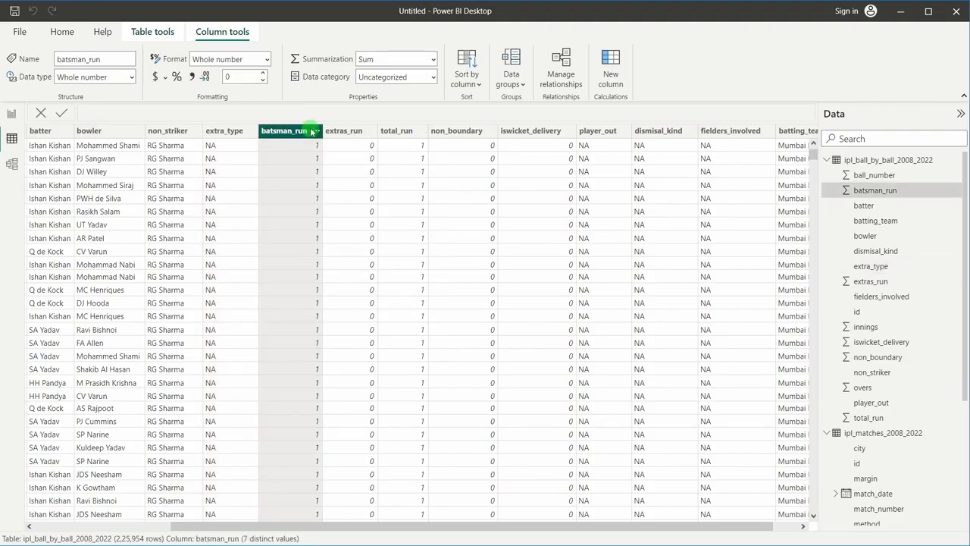
{"action": "left_click", "coordinate": [315, 131]}
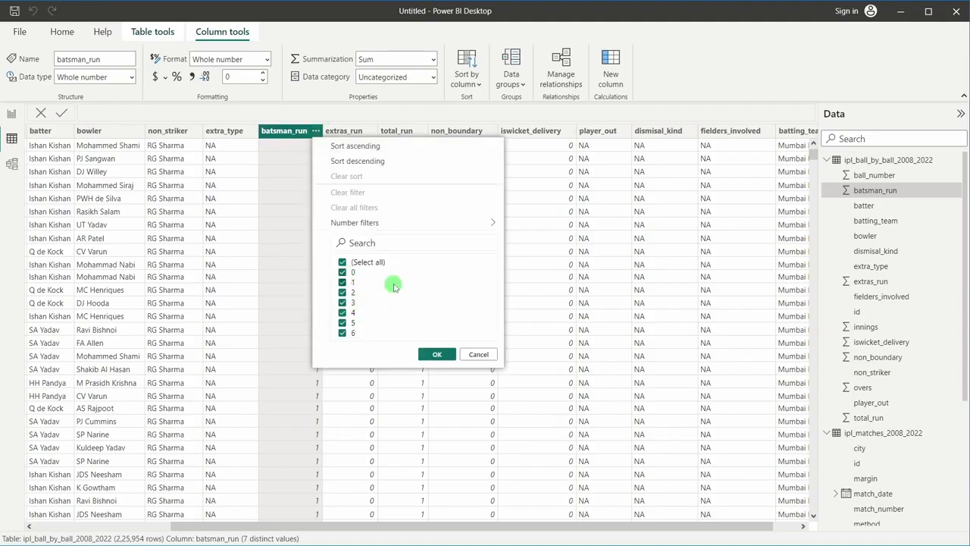
{"action": "left_click", "coordinate": [289, 247]}
{"action": "left_click", "coordinate": [370, 132]}
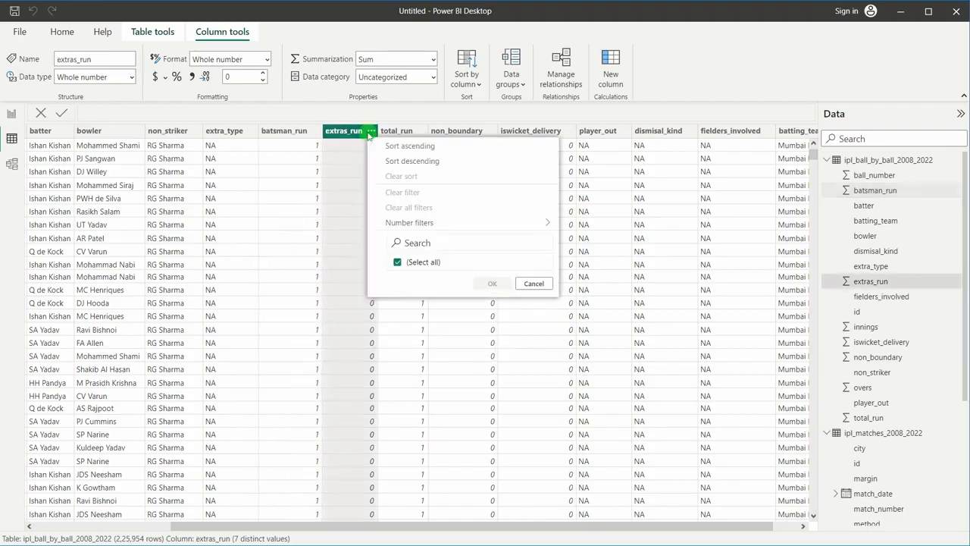
{"action": "left_click", "coordinate": [340, 313]}
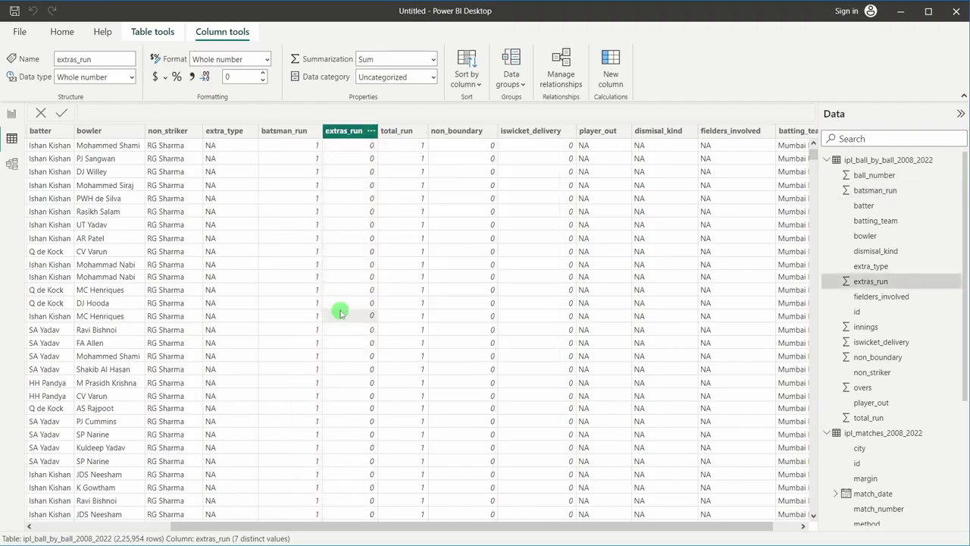
- Look through the ball-by-ball rows and examine the extras_run and total_run columns
{"action": "scroll", "coordinate": [340, 313], "scroll_direction": "down", "scroll_amount": 3}
{"action": "scroll", "coordinate": [341, 313], "scroll_direction": "up", "scroll_amount": 3}
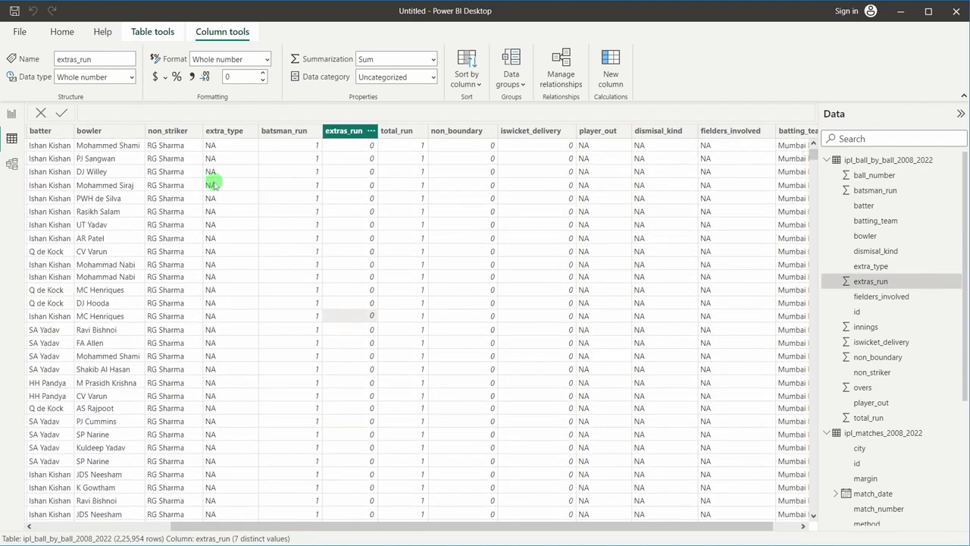
{"action": "scroll", "coordinate": [224, 202], "scroll_direction": "down", "scroll_amount": 8}
{"action": "scroll", "coordinate": [225, 204], "scroll_direction": "up", "scroll_amount": 8}
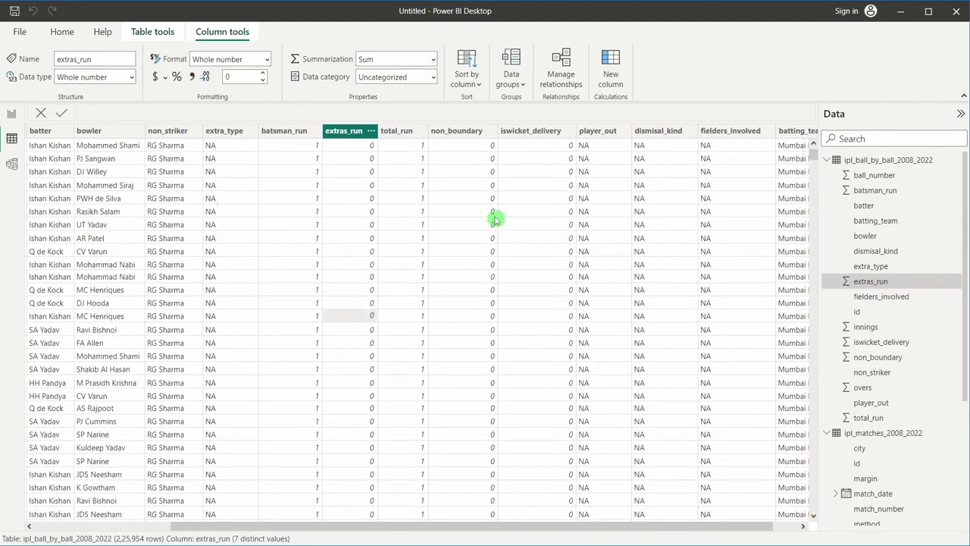
{"action": "left_click", "coordinate": [415, 172]}
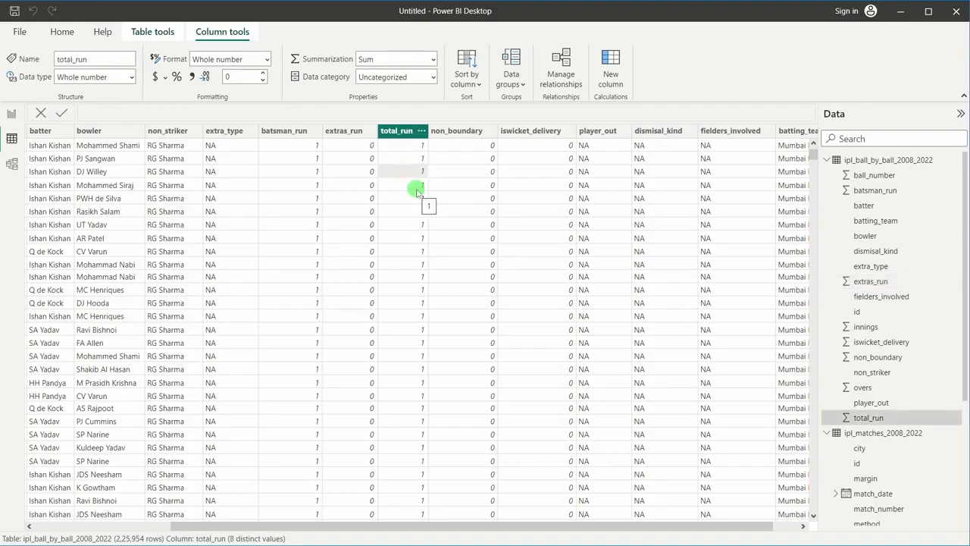
{"action": "left_click", "coordinate": [417, 188]}
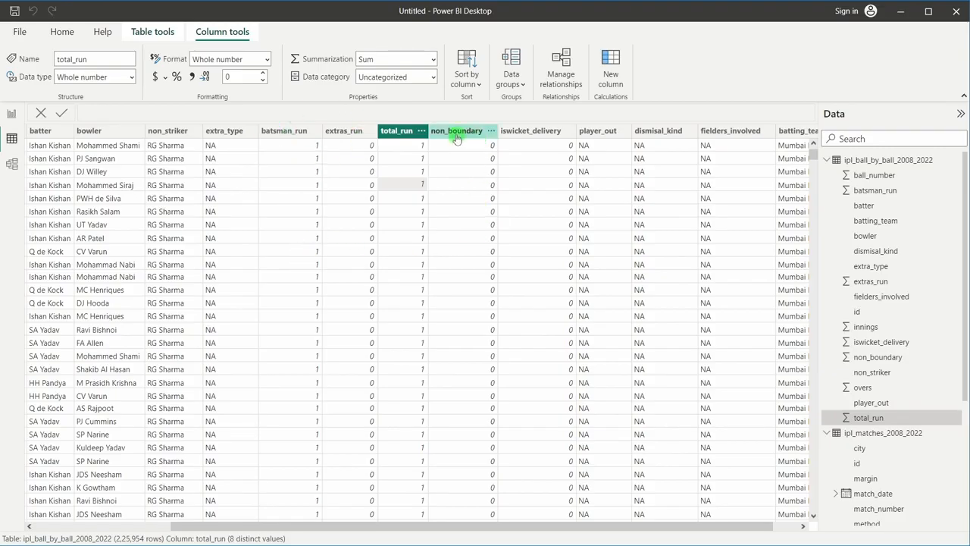
- Check the filter values offered for non_boundary and compare the column's rows with batsman_run
{"action": "left_click", "coordinate": [464, 174]}
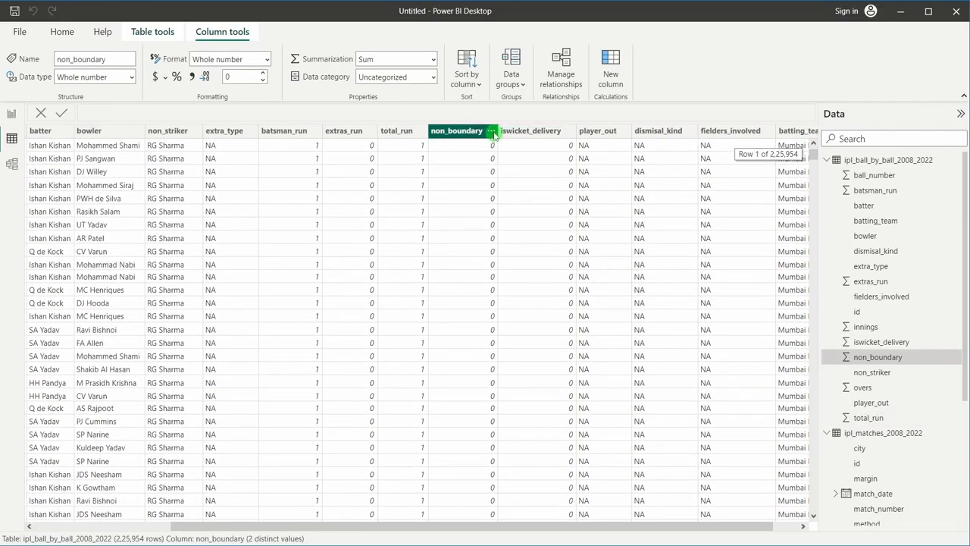
{"action": "left_click", "coordinate": [491, 130]}
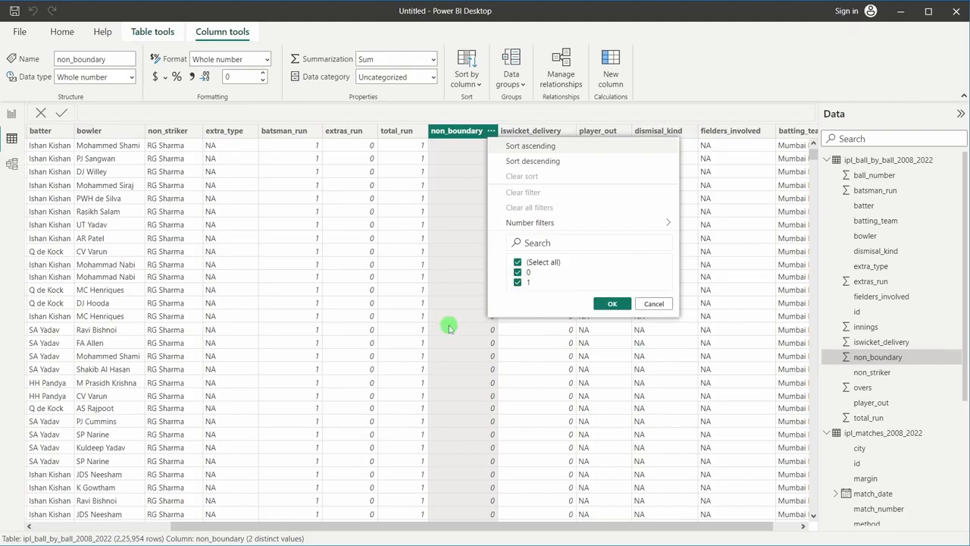
{"action": "left_click", "coordinate": [449, 328]}
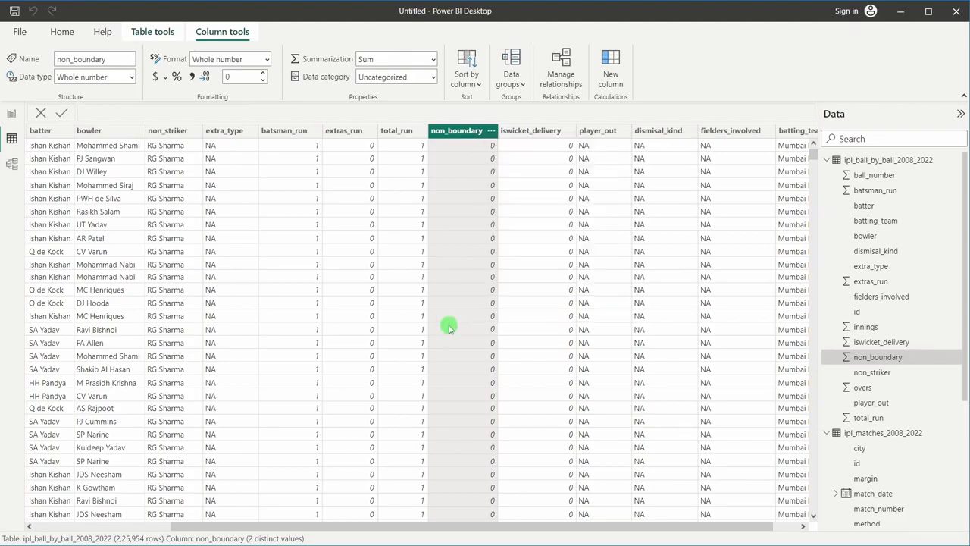
{"action": "left_click", "coordinate": [315, 253]}
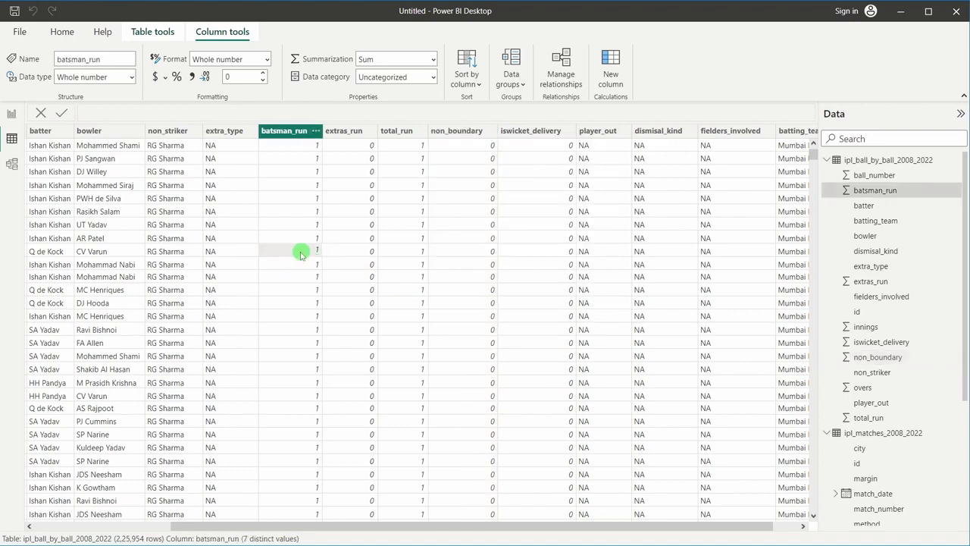
{"action": "left_click", "coordinate": [491, 252]}
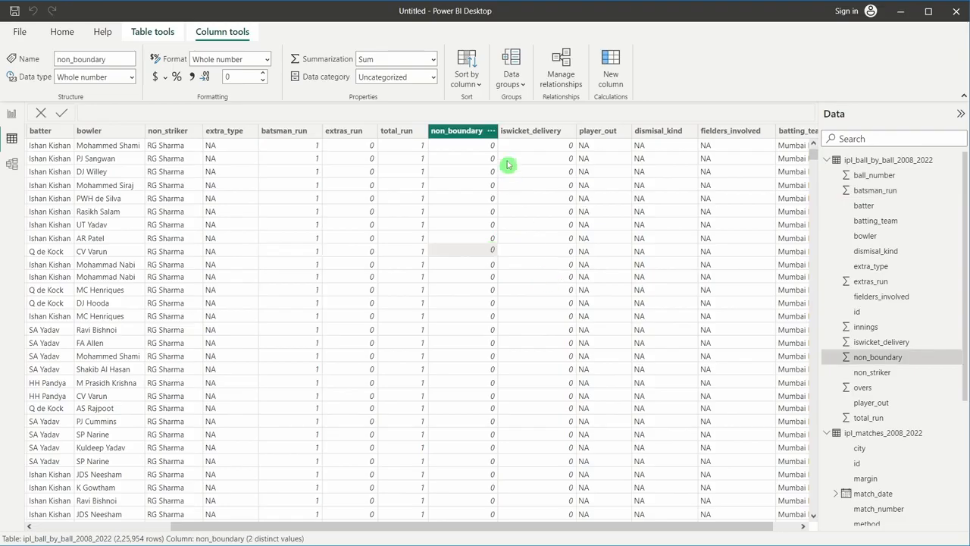
{"action": "left_click", "coordinate": [491, 130]}
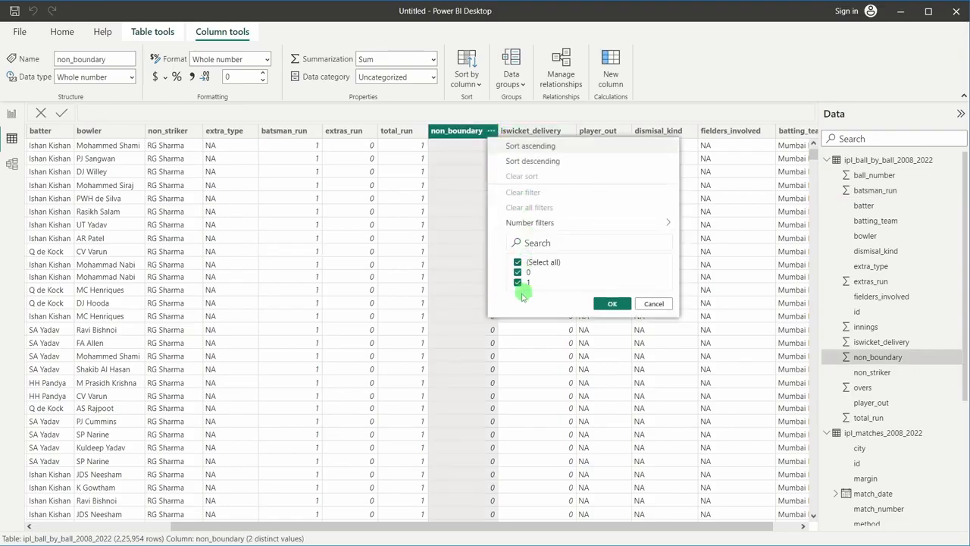
{"action": "left_click", "coordinate": [513, 340]}
{"action": "left_click", "coordinate": [459, 305]}
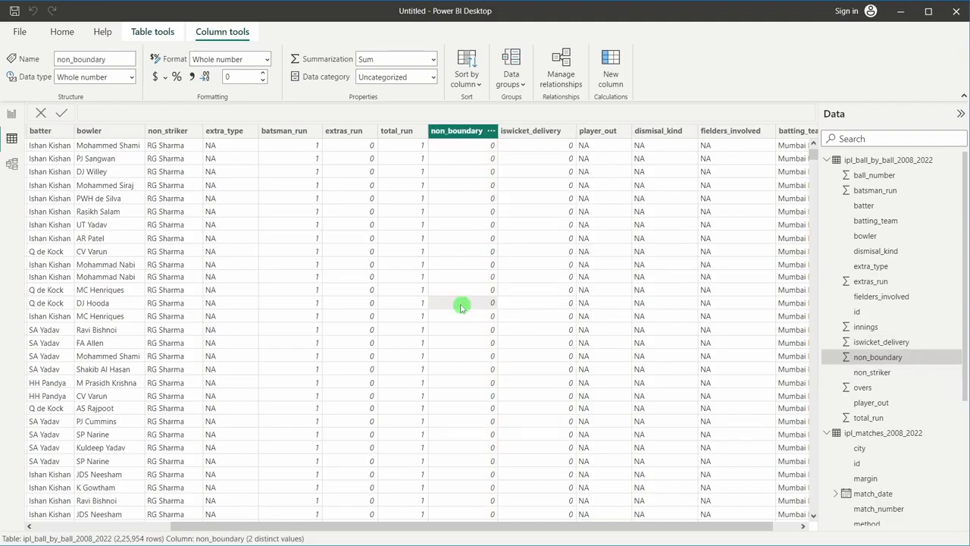
{"action": "scroll", "coordinate": [461, 306], "scroll_direction": "down", "scroll_amount": 5}
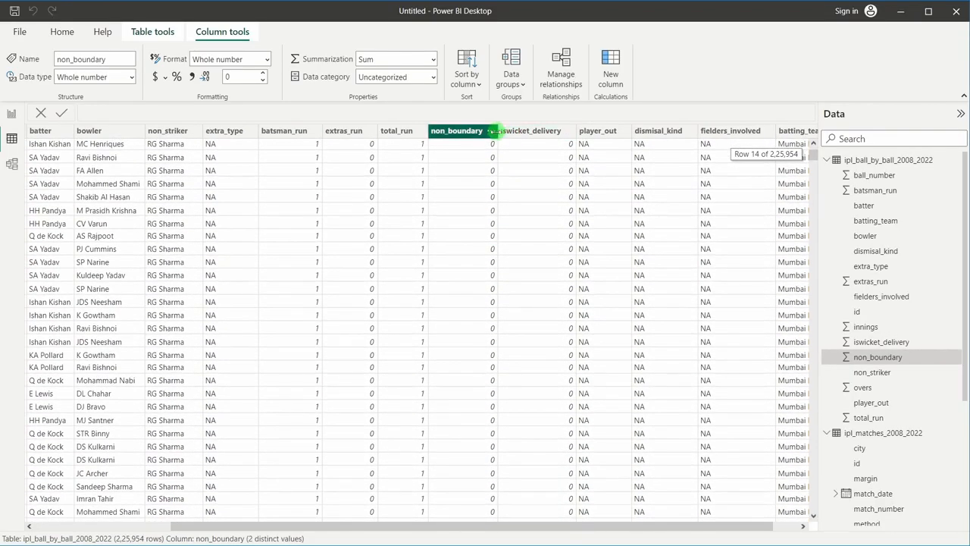
- Filter the non_boundary column to the value 1 only and inspect the batsman_run values of those deliveries
{"action": "left_click", "coordinate": [491, 130]}
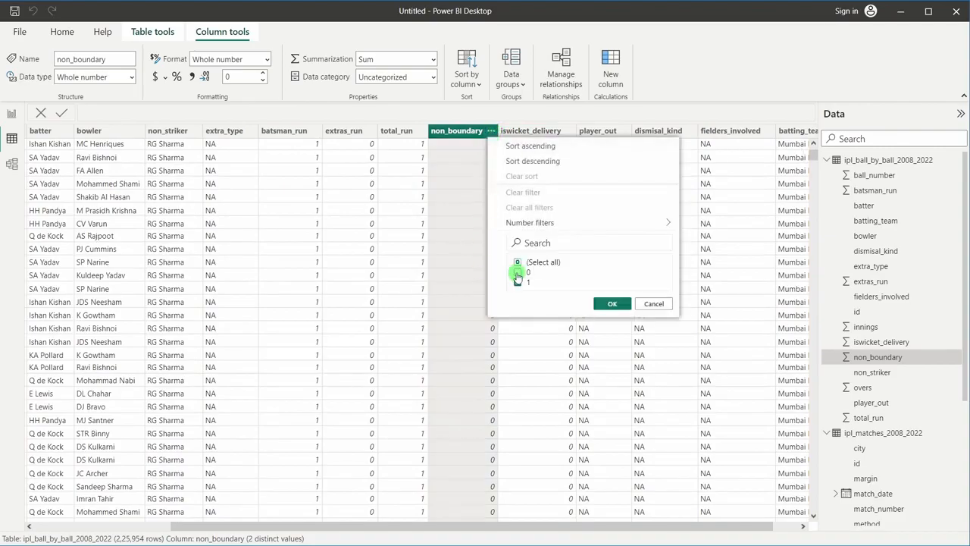
{"action": "left_click", "coordinate": [612, 303]}
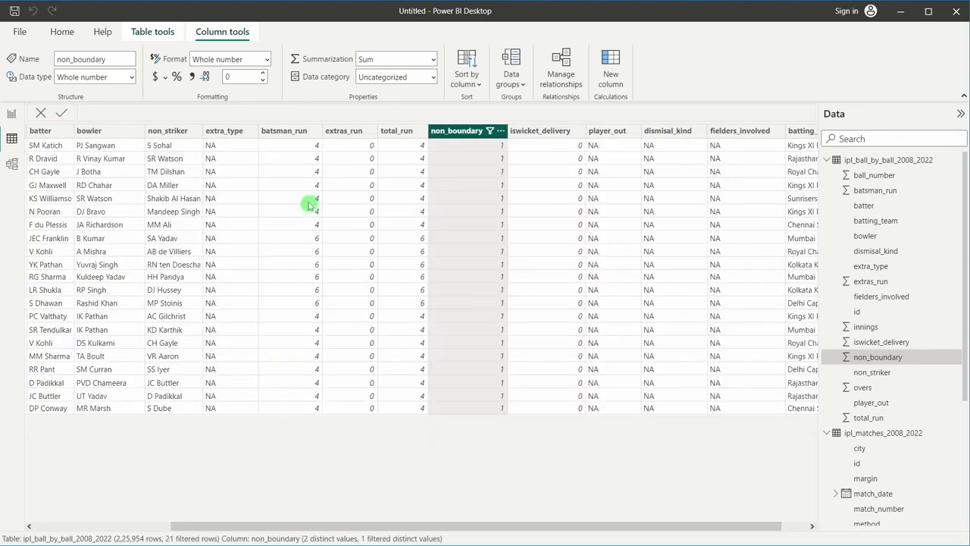
{"action": "left_click", "coordinate": [311, 150]}
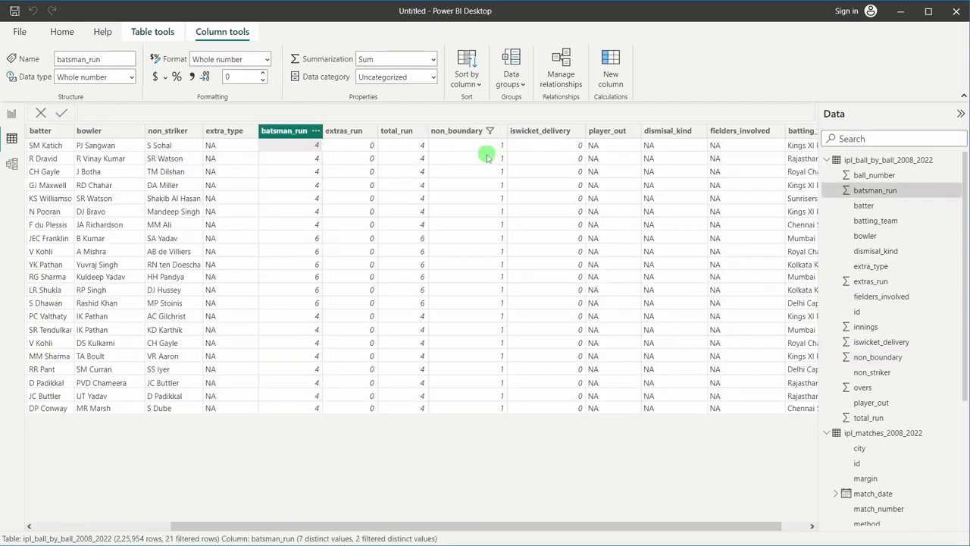
- Remove the filter from the non_boundary column to show all deliveries again
{"action": "left_click", "coordinate": [490, 131]}
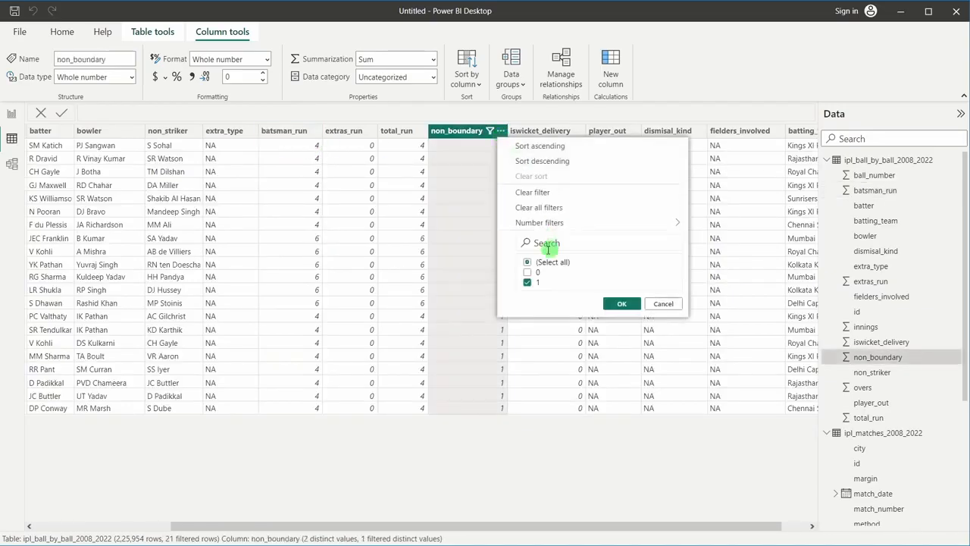
{"action": "left_click", "coordinate": [529, 262]}
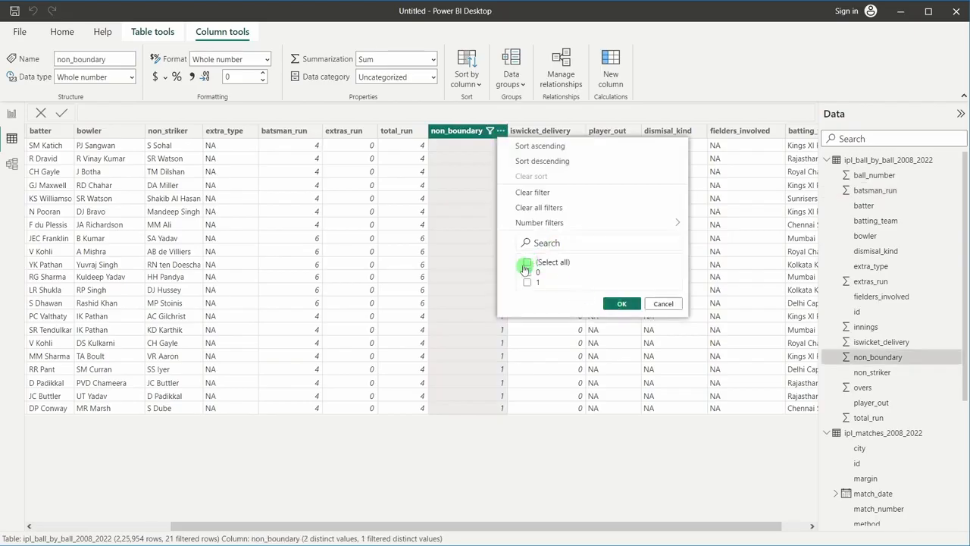
{"action": "left_click", "coordinate": [620, 304]}
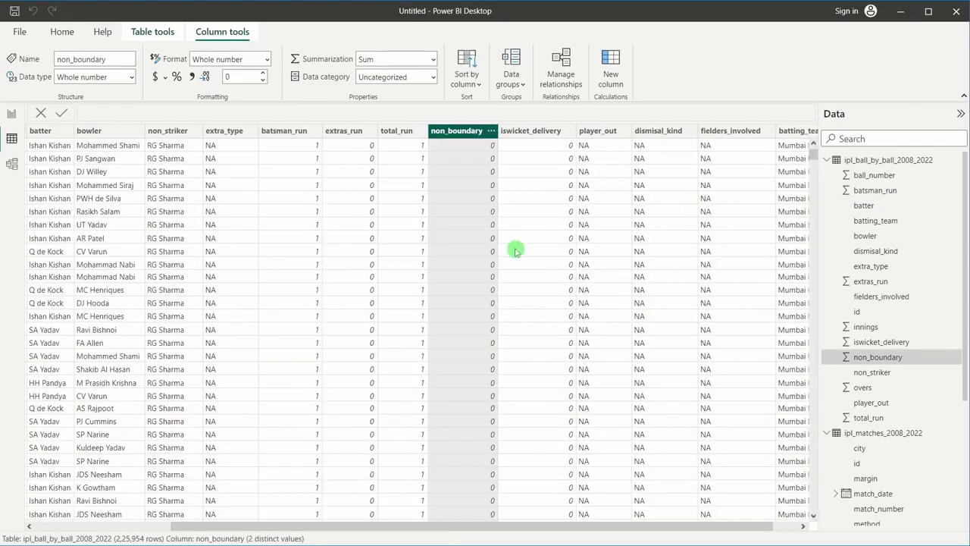
- Examine the iswicket_delivery and player_out columns of the ball-by-ball table
{"action": "left_click", "coordinate": [559, 226]}
{"action": "left_click_drag", "start_coordinate": [552, 526], "coordinate": [646, 528]}
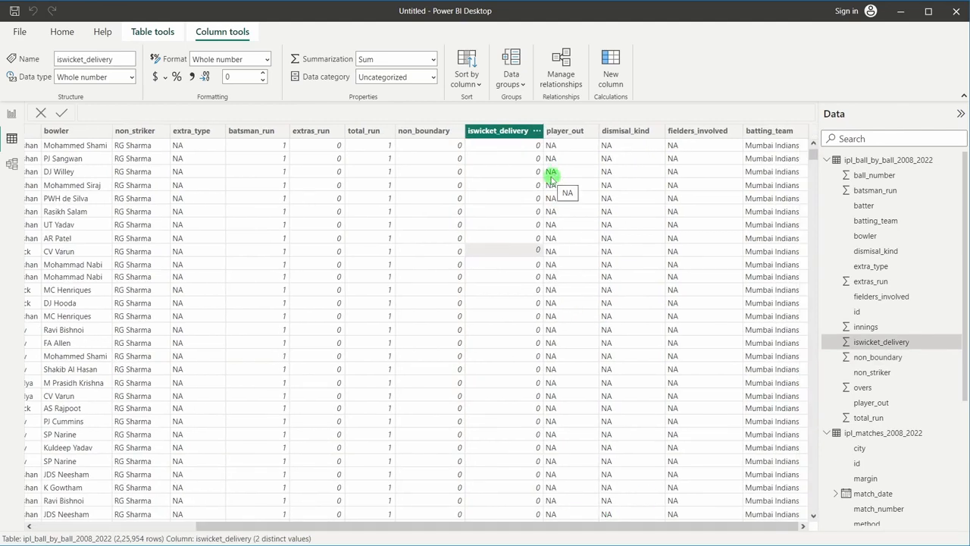
{"action": "left_click", "coordinate": [574, 260]}
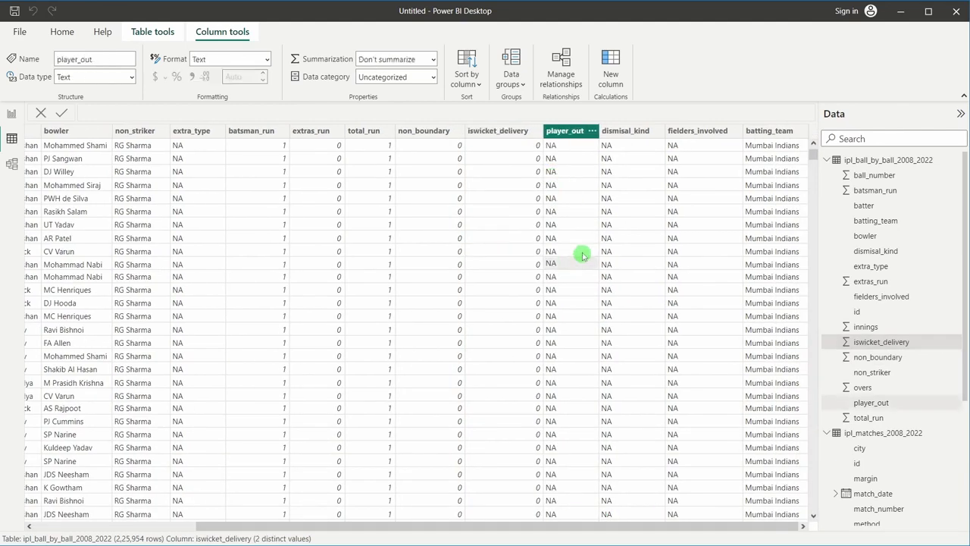
{"action": "scroll", "coordinate": [591, 270], "scroll_direction": "down", "scroll_amount": 2}
{"action": "scroll", "coordinate": [594, 276], "scroll_direction": "up", "scroll_amount": 2}
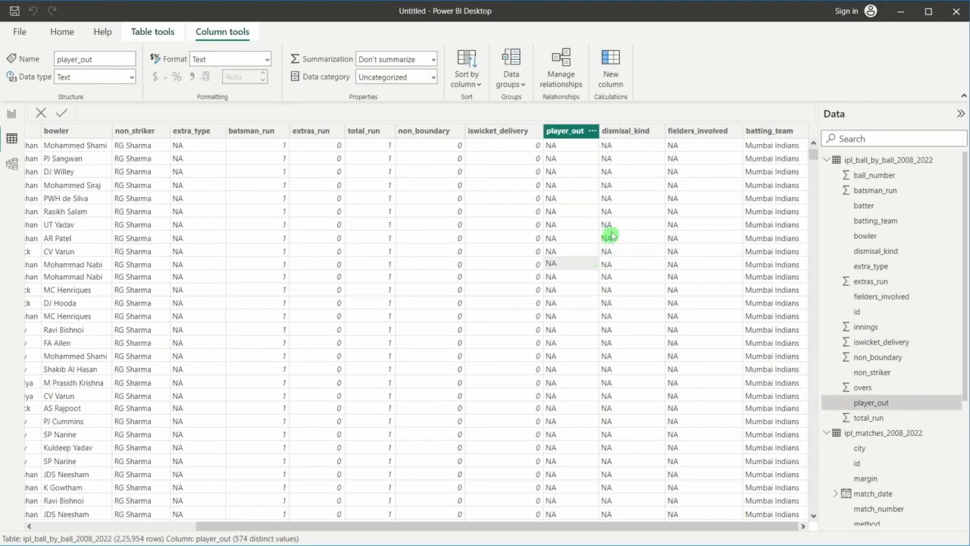
- Check the dismissal types offered as filter values for the dismisal_kind column, leaving the filter unapplied
{"action": "left_click", "coordinate": [638, 189]}
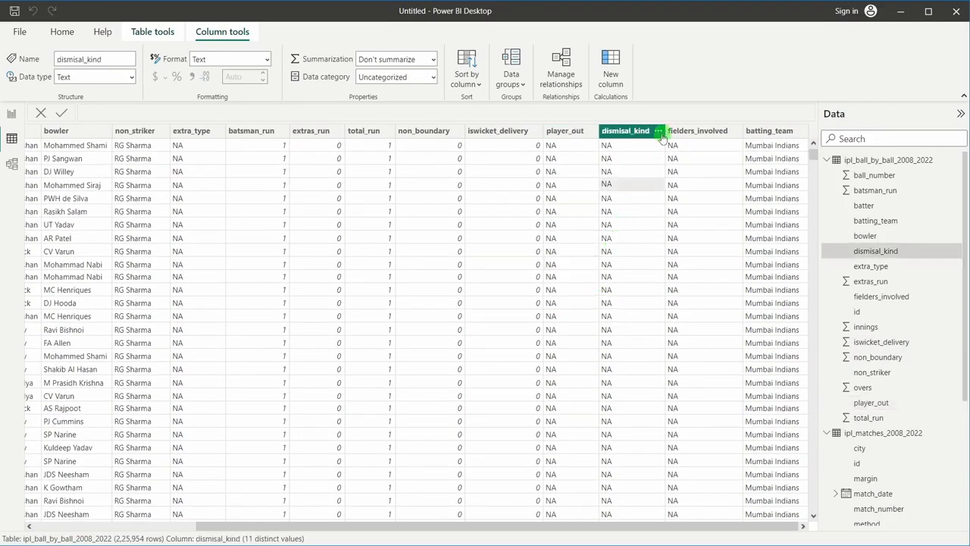
{"action": "left_click", "coordinate": [657, 131]}
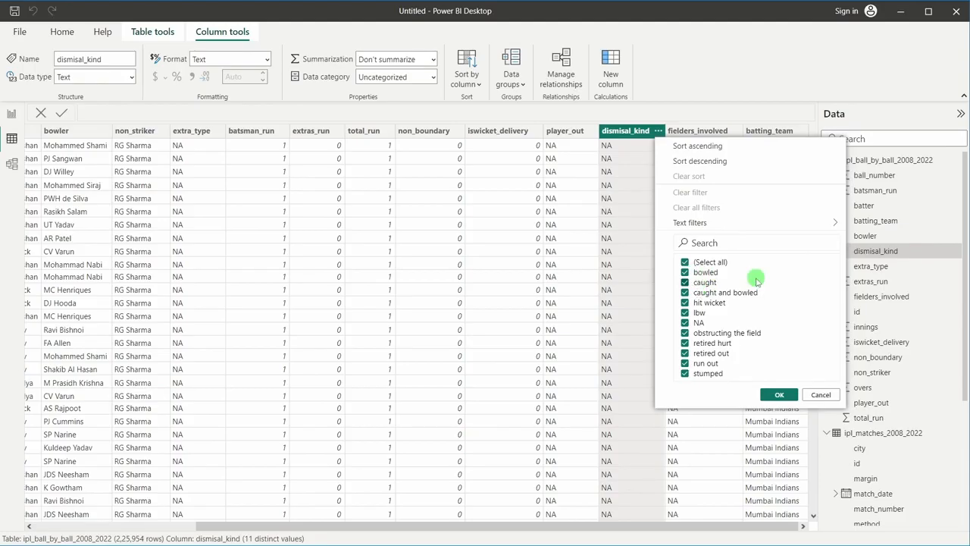
{"action": "left_click", "coordinate": [630, 210]}
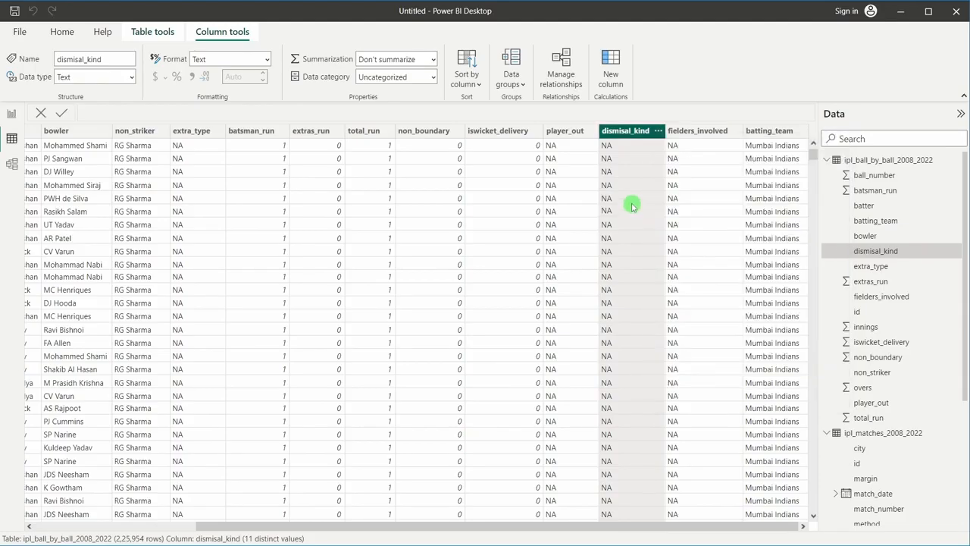
- Examine the fielders_involved and batting_team columns of the ball-by-ball table
{"action": "left_click", "coordinate": [682, 515]}
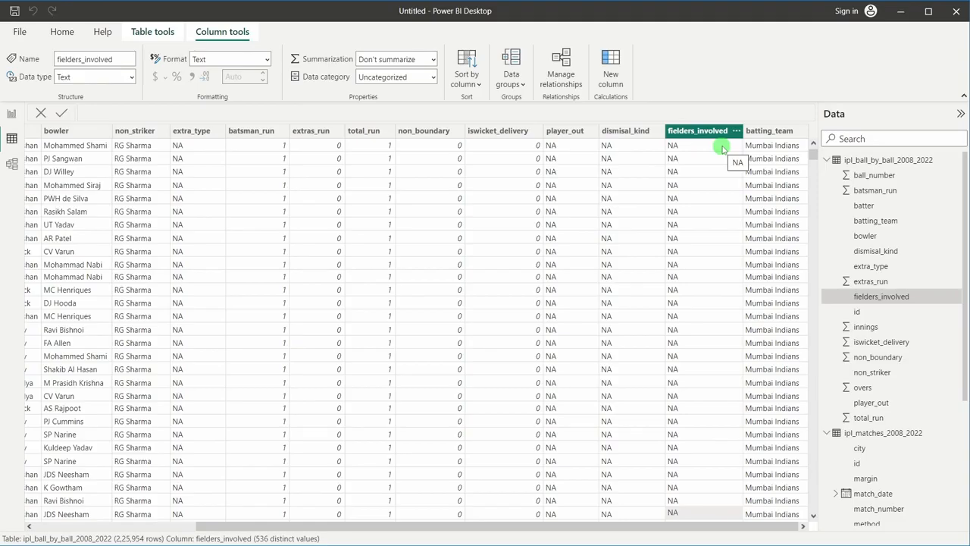
{"action": "left_click", "coordinate": [771, 160]}
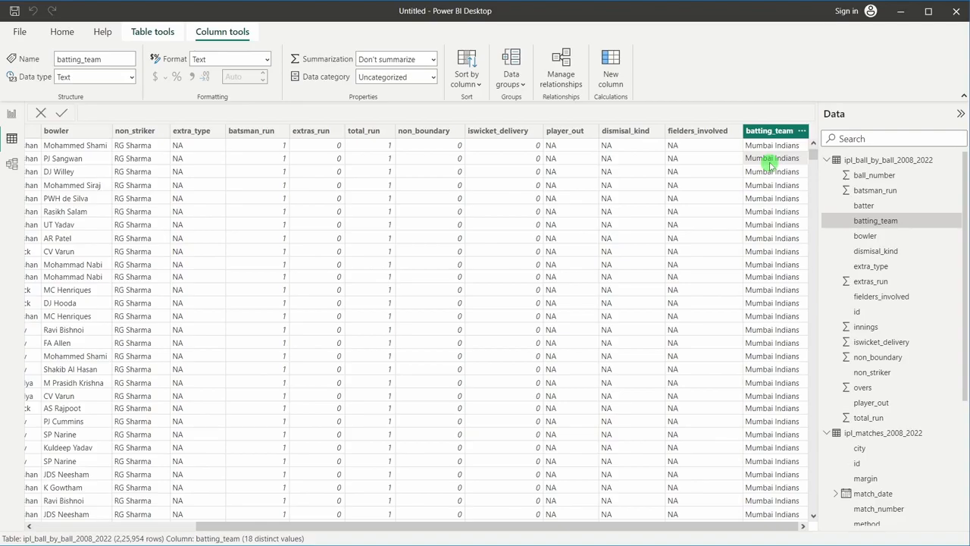
{"action": "left_click_drag", "start_coordinate": [600, 522], "coordinate": [255, 504]}
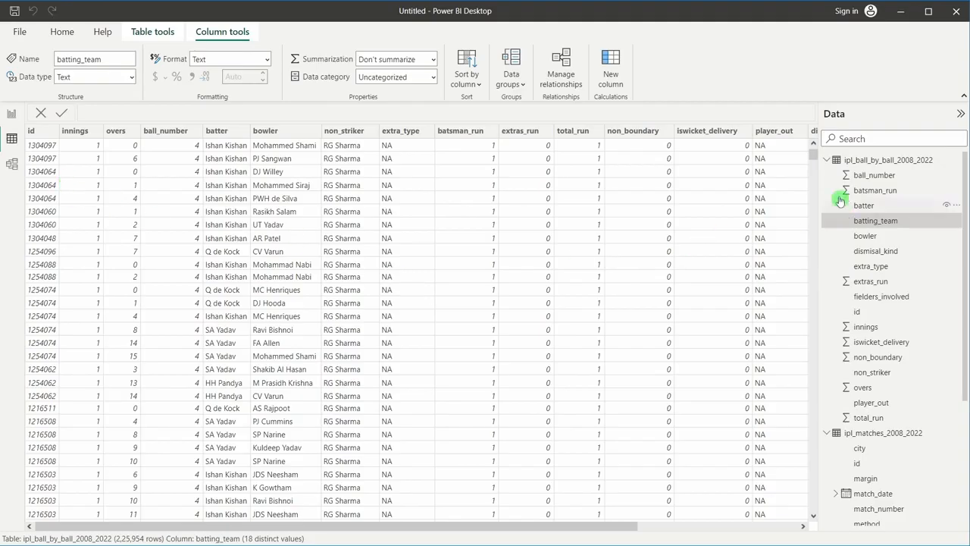
- Display the ipl_matches_2008_2022 table and check the cities offered as filter values for its city column, leaving the filter unapplied
{"action": "left_click", "coordinate": [831, 160]}
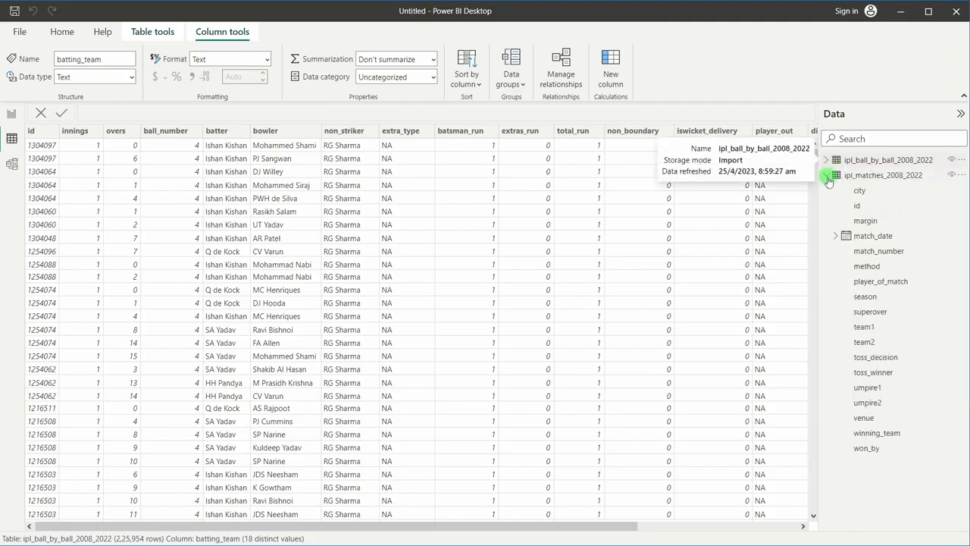
{"action": "left_click", "coordinate": [827, 176]}
{"action": "left_click", "coordinate": [872, 176]}
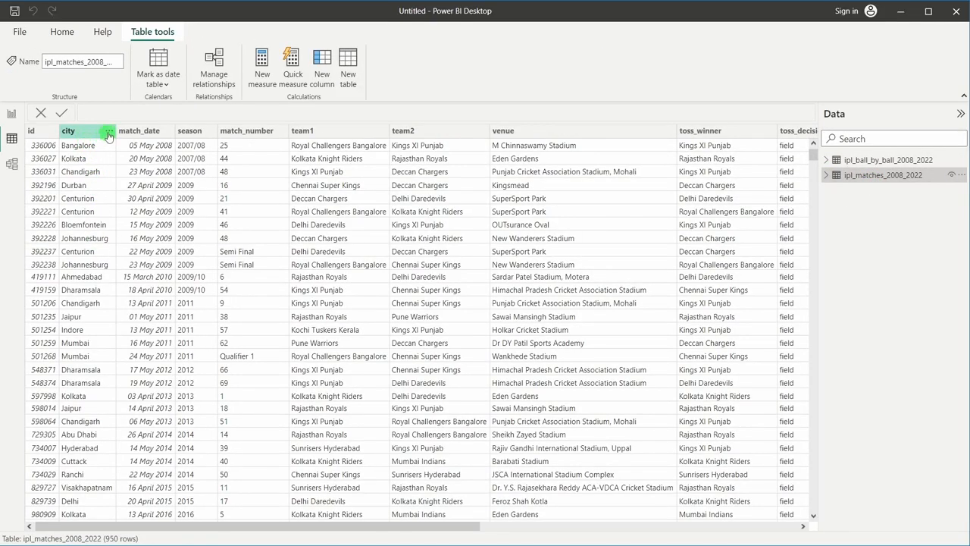
{"action": "left_click", "coordinate": [108, 134]}
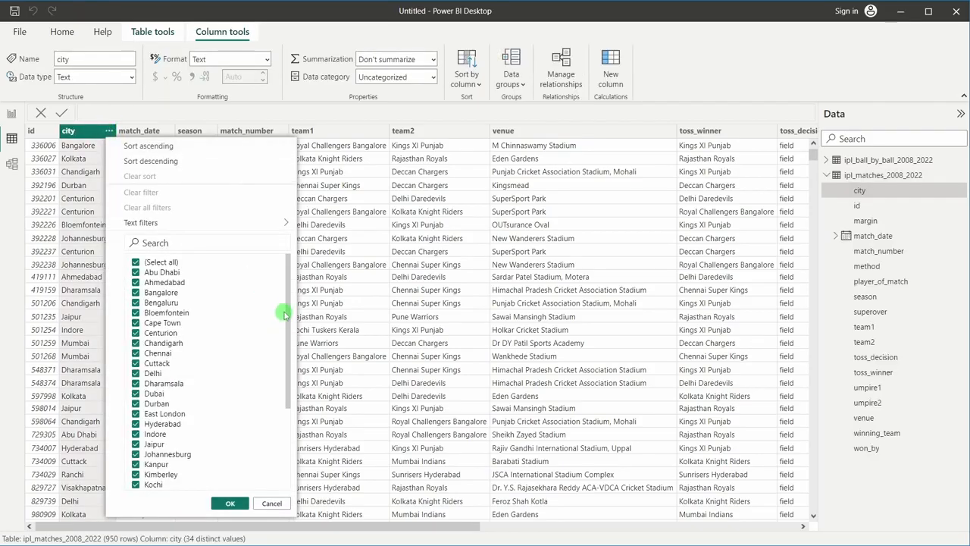
{"action": "left_click_drag", "start_coordinate": [288, 307], "coordinate": [290, 286]}
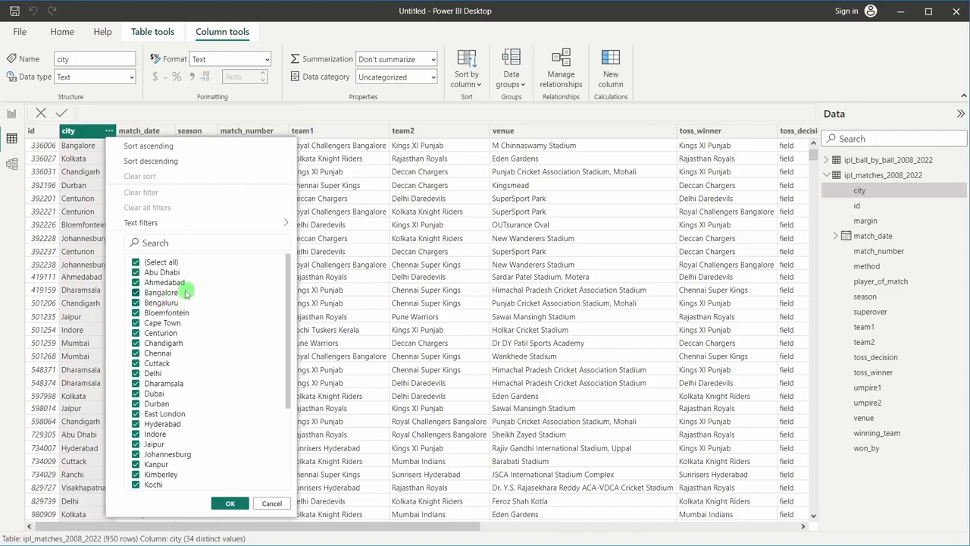
{"action": "scroll", "coordinate": [244, 340], "scroll_direction": "down", "scroll_amount": 4}
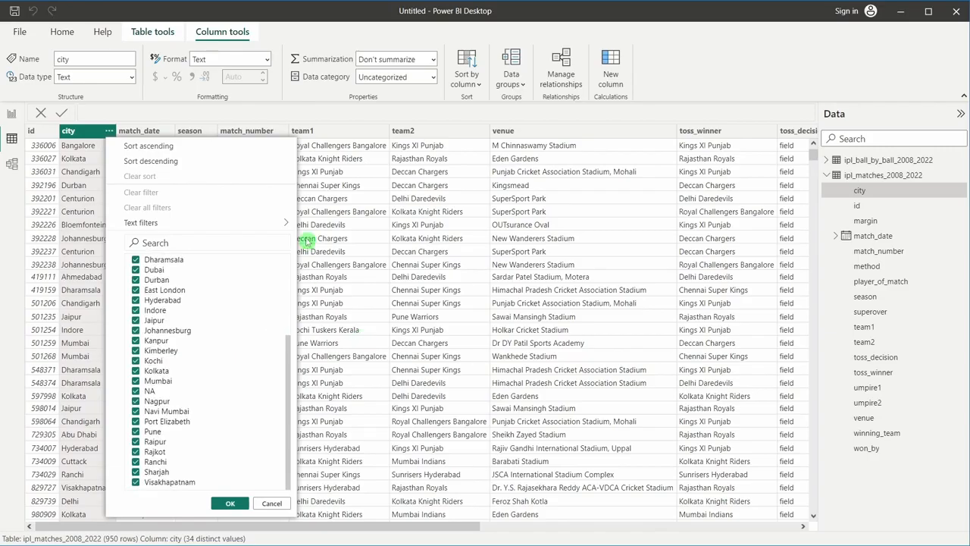
{"action": "left_click", "coordinate": [323, 275]}
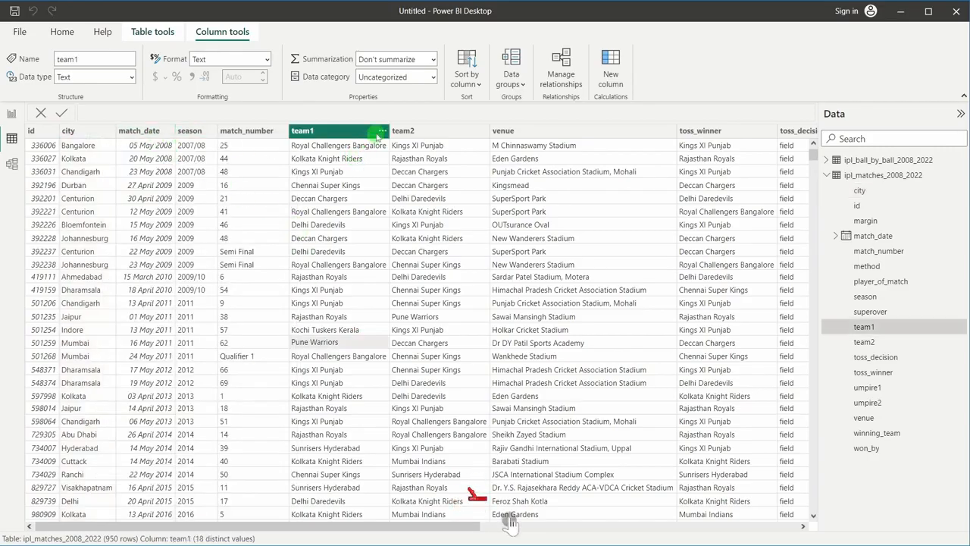
- Compare the team names offered as filter values for the team1 and team2 columns, leaving both filters unapplied
{"action": "left_click", "coordinate": [382, 130]}
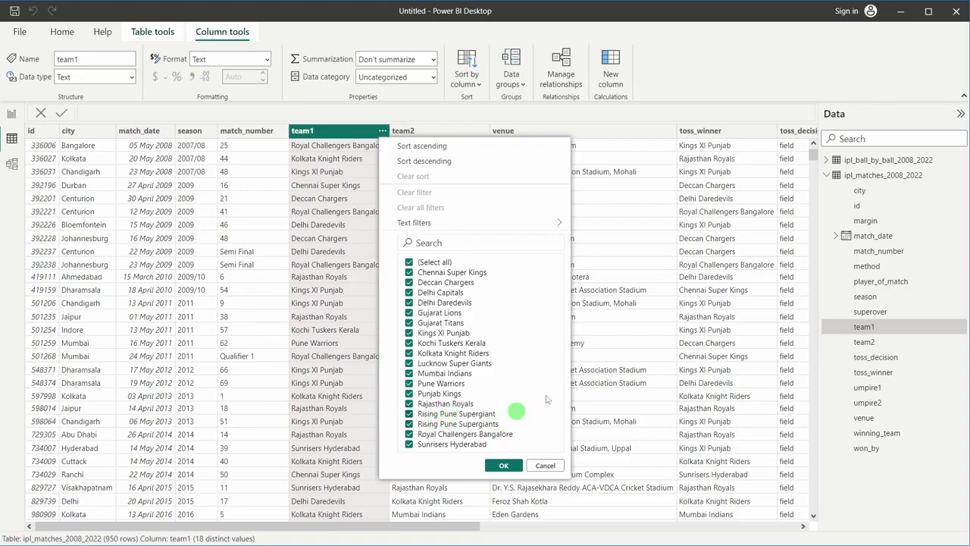
{"action": "left_click", "coordinate": [436, 133]}
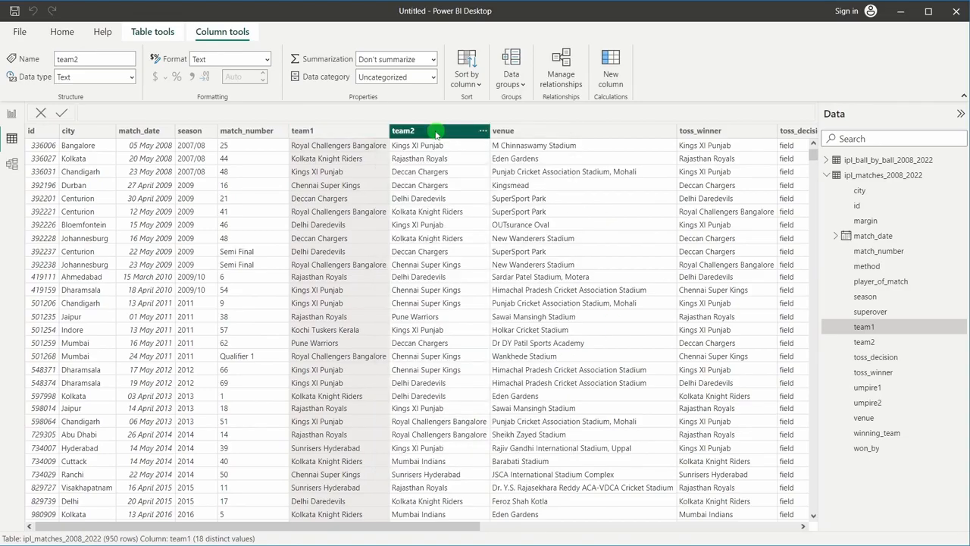
{"action": "left_click", "coordinate": [483, 133]}
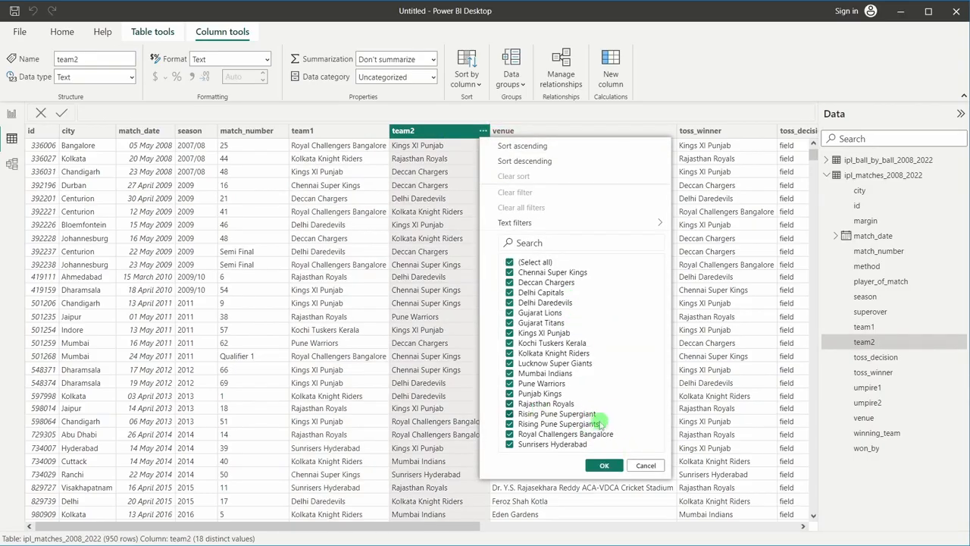
{"action": "left_click", "coordinate": [726, 303]}
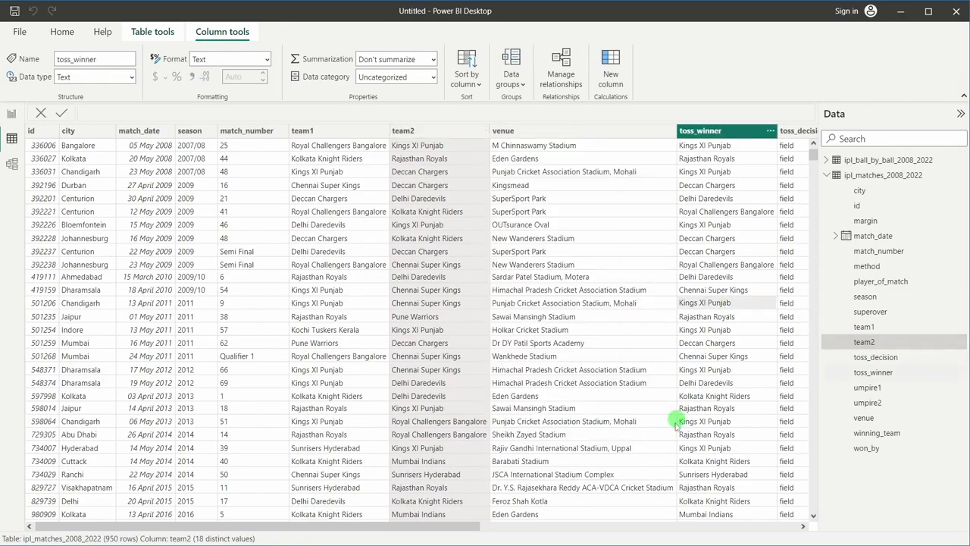
{"action": "left_click", "coordinate": [306, 133]}
{"action": "left_click", "coordinate": [417, 132]}
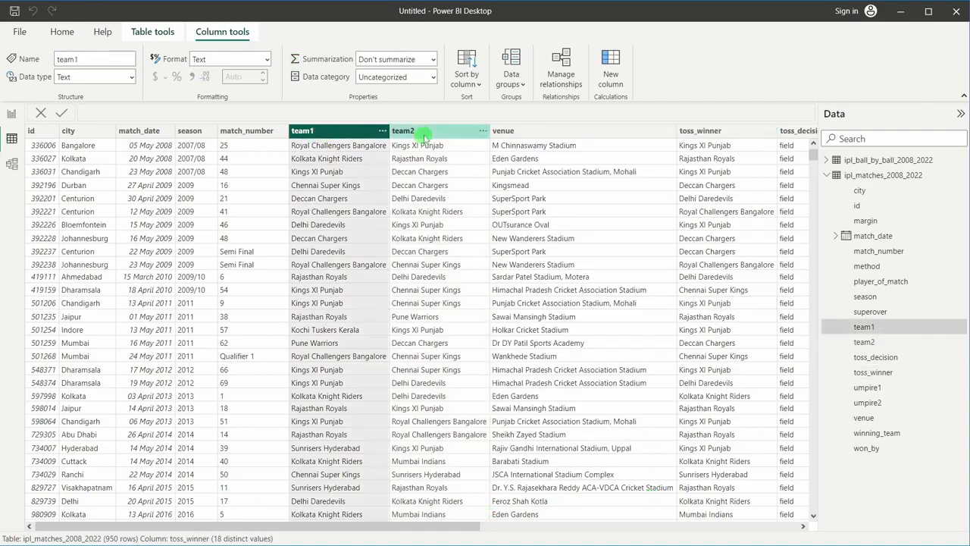
- Check the team names offered as filter values for the winning_team column, leaving the filter unapplied
{"action": "left_click_drag", "start_coordinate": [429, 525], "coordinate": [614, 506]}
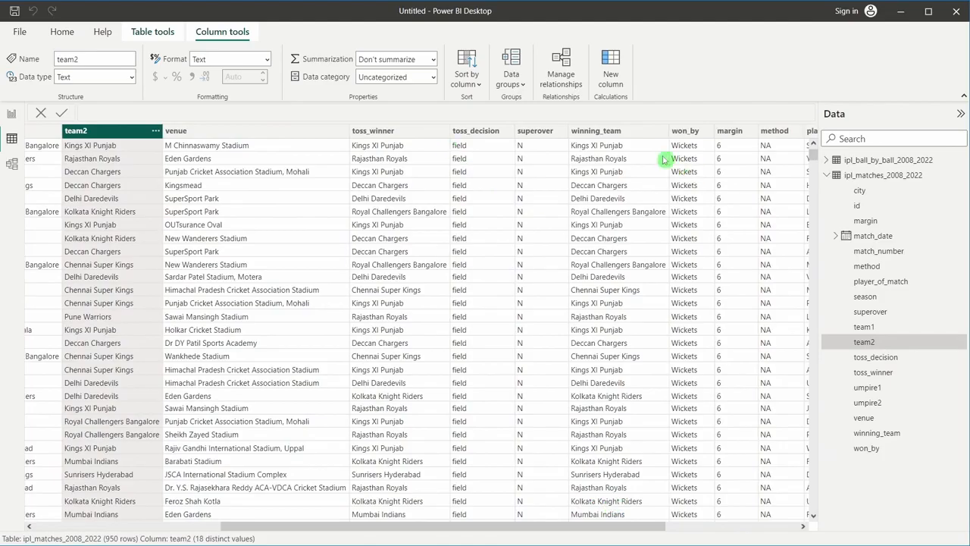
{"action": "left_click", "coordinate": [661, 132]}
{"action": "left_click", "coordinate": [663, 134]}
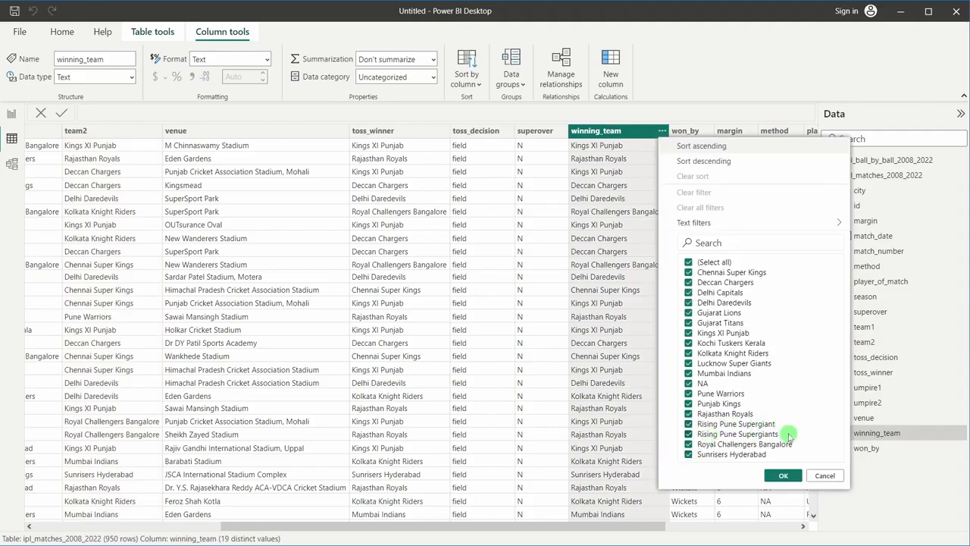
{"action": "left_click", "coordinate": [560, 421]}
- Recheck the city column's filter values for inconsistent names and return to the team1 column
{"action": "left_click_drag", "start_coordinate": [653, 526], "coordinate": [284, 461]}
{"action": "left_click", "coordinate": [108, 134]}
{"action": "left_click", "coordinate": [109, 131]}
{"action": "scroll", "coordinate": [179, 331], "scroll_direction": "down", "scroll_amount": 2}
{"action": "scroll", "coordinate": [179, 331], "scroll_direction": "up", "scroll_amount": 2}
{"action": "left_click", "coordinate": [433, 299]}
{"action": "left_click", "coordinate": [311, 130]}
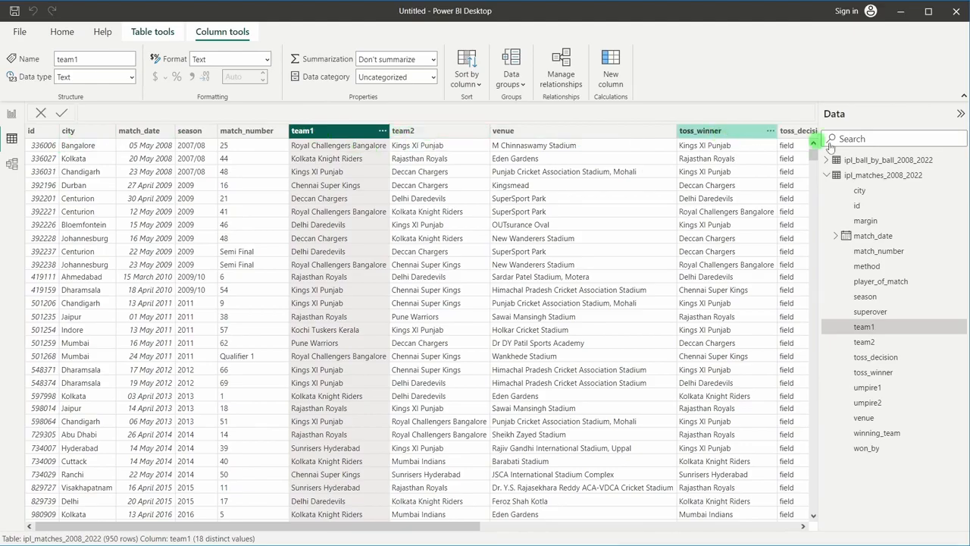
- Check the player names offered as filter values for the player_of_match column, then return to the team1 and city columns
{"action": "left_click_drag", "start_coordinate": [494, 528], "coordinate": [822, 506]}
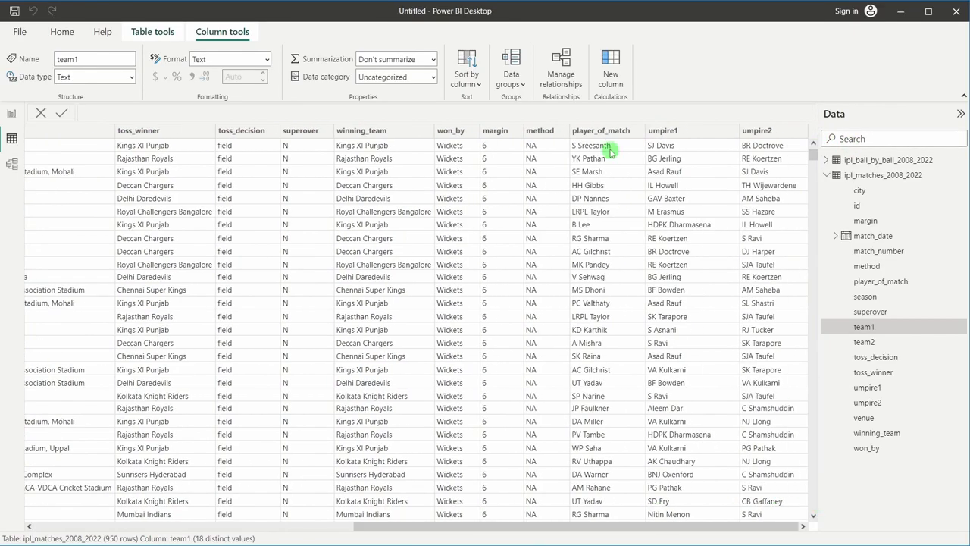
{"action": "left_click", "coordinate": [637, 134]}
{"action": "left_click", "coordinate": [638, 134]}
{"action": "scroll", "coordinate": [694, 371], "scroll_direction": "down", "scroll_amount": 10}
{"action": "scroll", "coordinate": [698, 371], "scroll_direction": "down", "scroll_amount": 8}
{"action": "left_click_drag", "start_coordinate": [817, 311], "coordinate": [820, 248]}
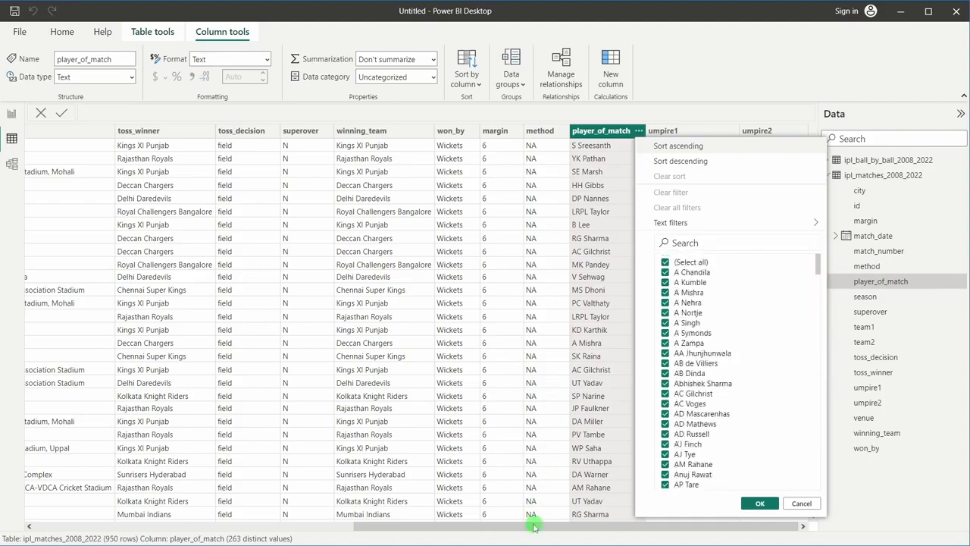
{"action": "left_click", "coordinate": [372, 533]}
{"action": "left_click_drag", "start_coordinate": [365, 526], "coordinate": [4, 489]}
{"action": "left_click", "coordinate": [351, 336]}
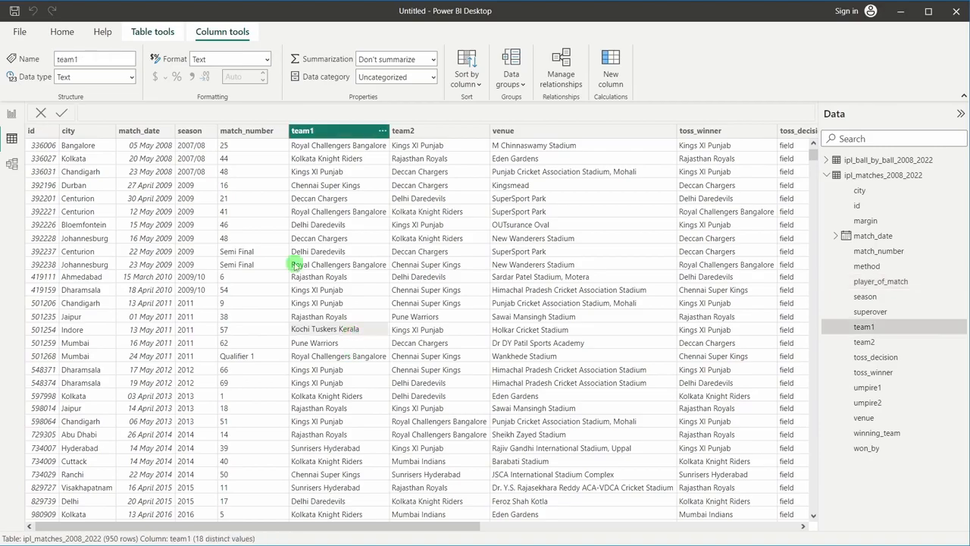
{"action": "left_click", "coordinate": [111, 225]}
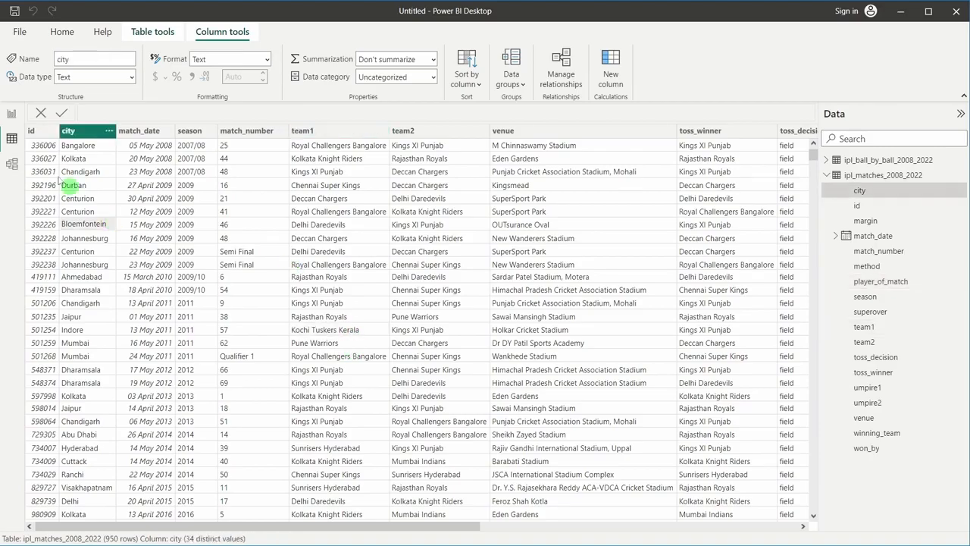
- Open the Power Query Editor from the report view, show the ipl_matches_2008_2022 query and dismiss the preview-age notice
{"action": "left_click", "coordinate": [13, 116]}
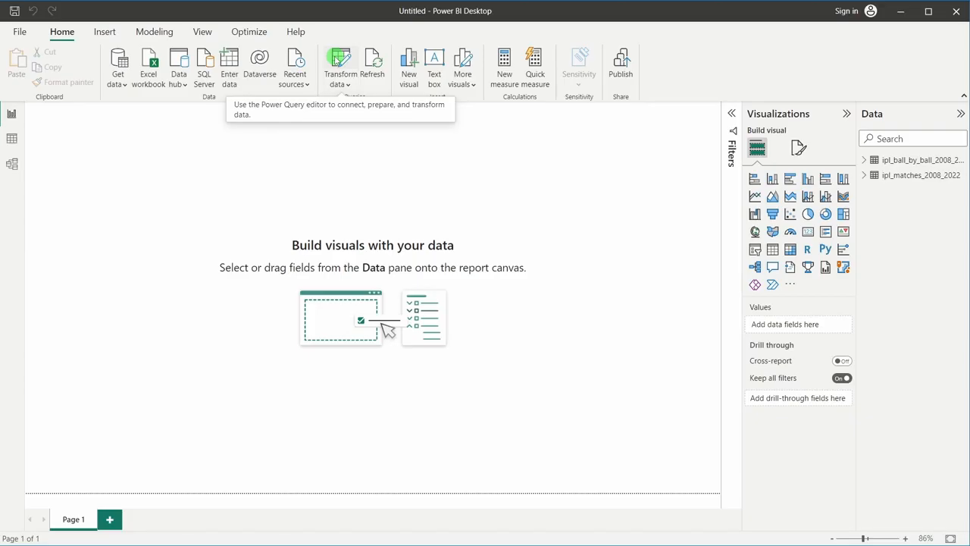
{"action": "left_click", "coordinate": [338, 61]}
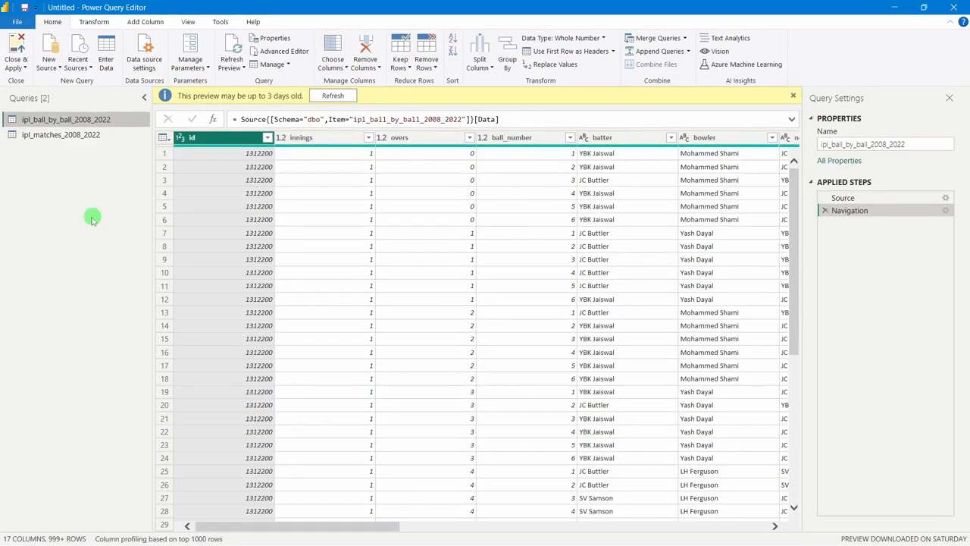
{"action": "left_click", "coordinate": [47, 140]}
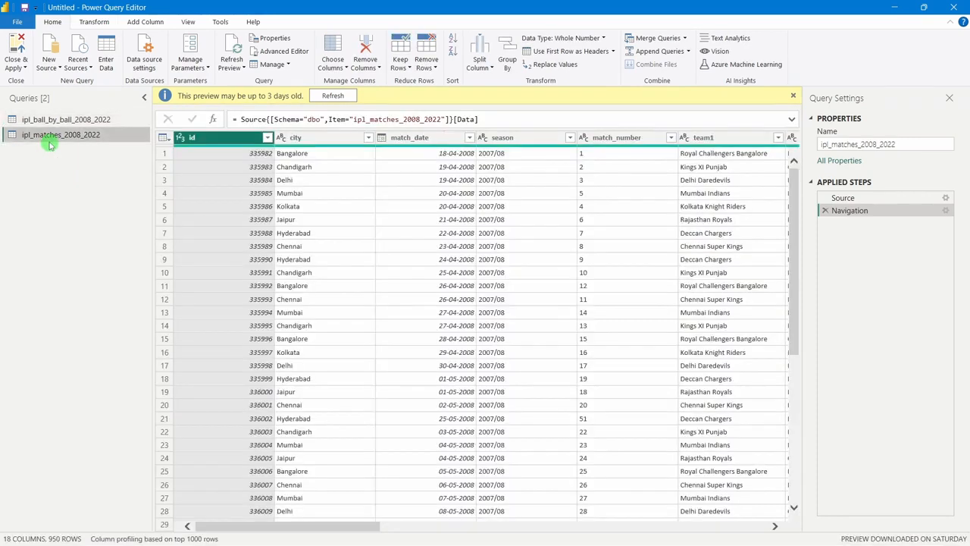
{"action": "left_click", "coordinate": [794, 95]}
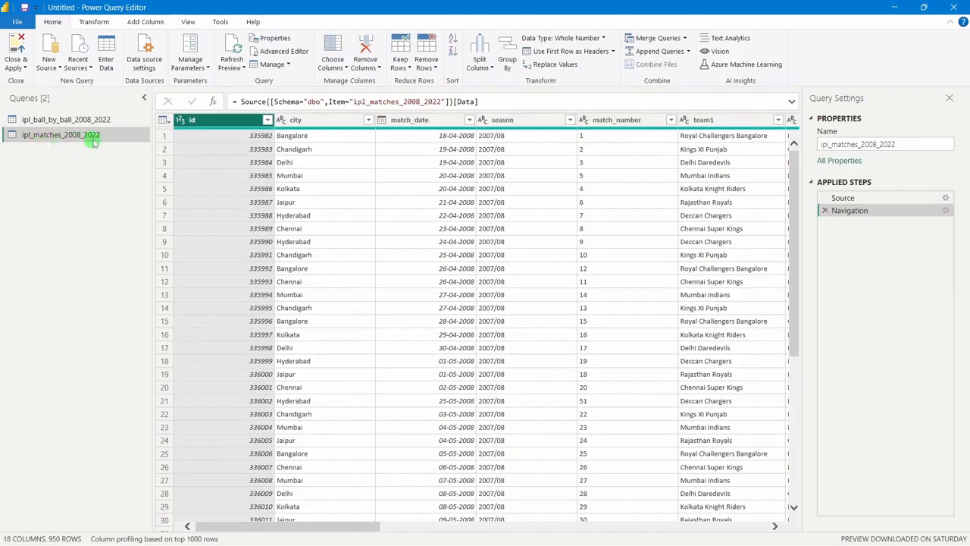
- Filter the matches query's team1 column to only Rising Pune Supergiant and Rising Pune Supergiants
{"action": "left_click_drag", "start_coordinate": [368, 523], "coordinate": [493, 523]}
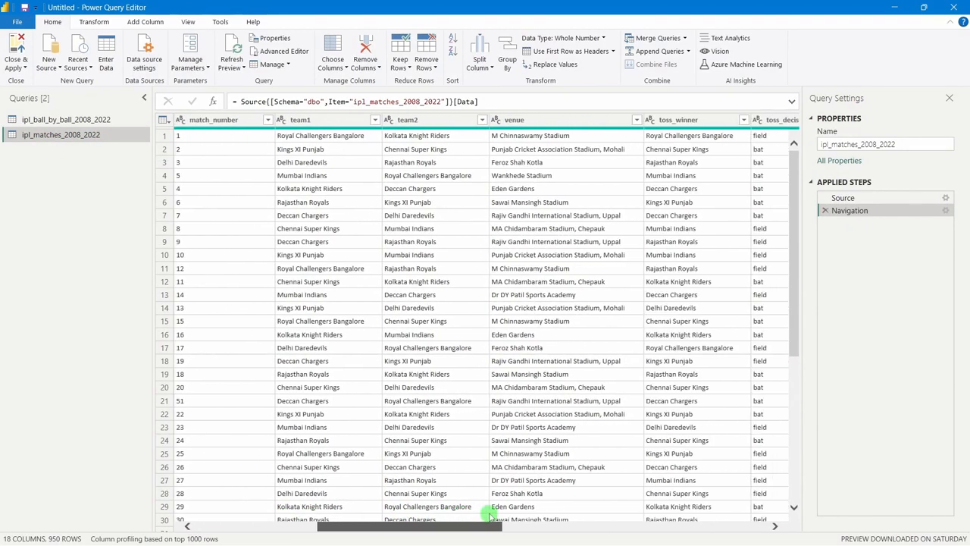
{"action": "left_click", "coordinate": [409, 120]}
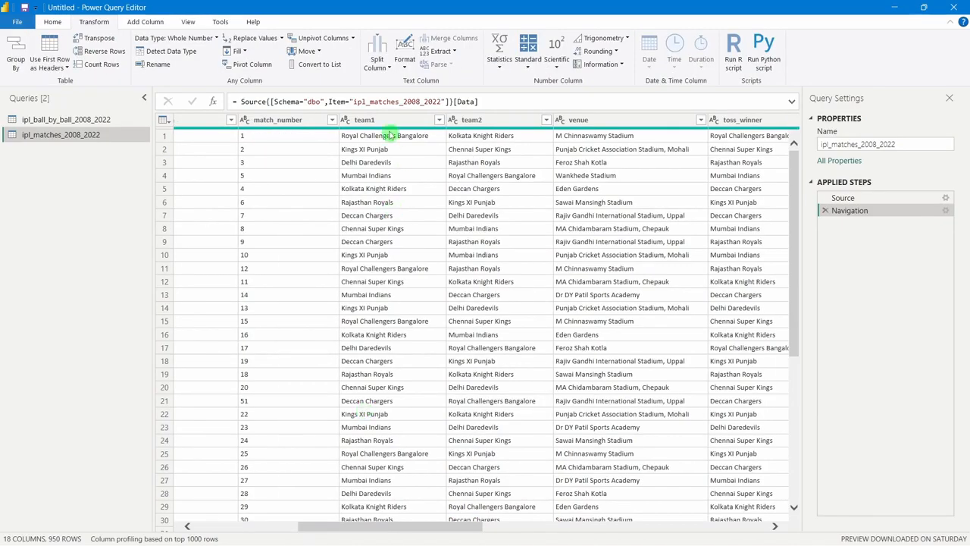
{"action": "left_click", "coordinate": [379, 121]}
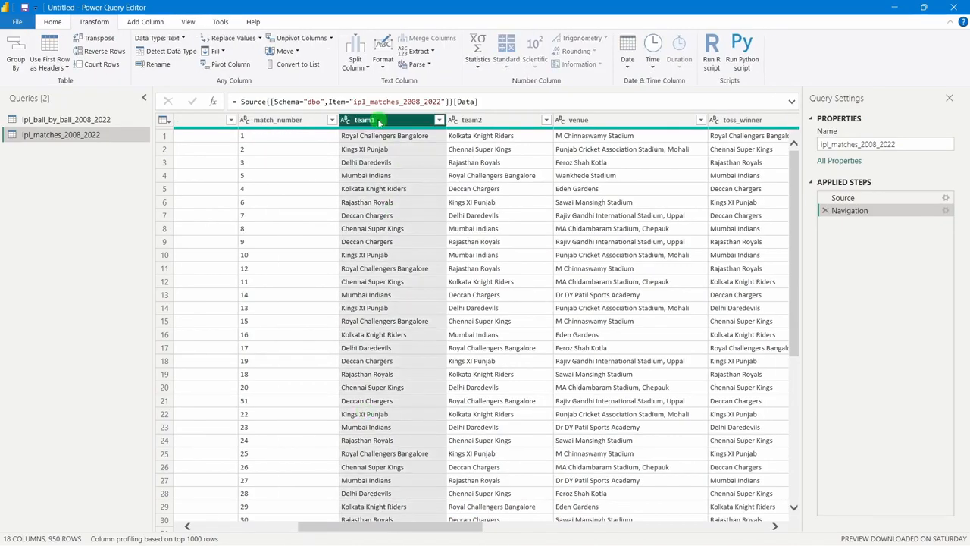
{"action": "left_click", "coordinate": [440, 121]}
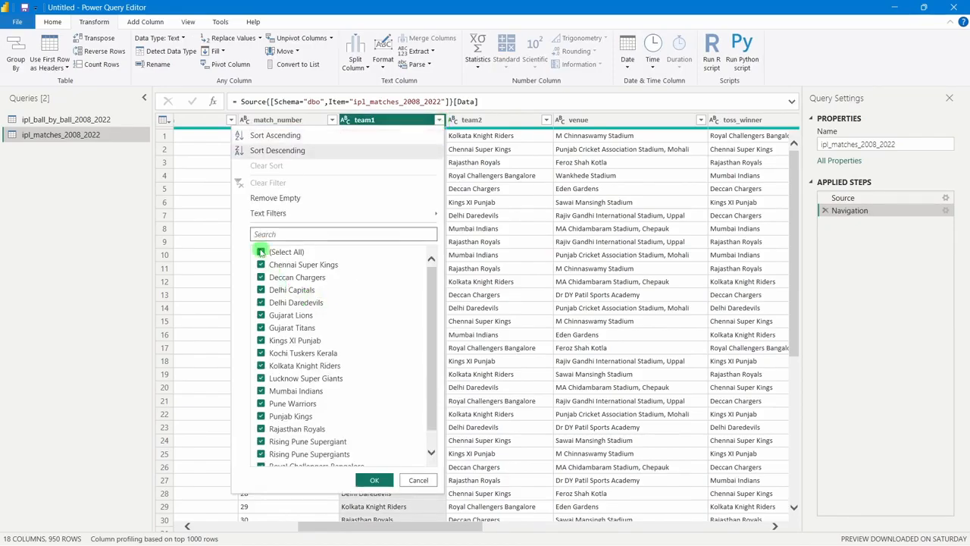
{"action": "left_click", "coordinate": [260, 251]}
{"action": "scroll", "coordinate": [372, 347], "scroll_direction": "down", "scroll_amount": 1}
{"action": "left_click", "coordinate": [260, 421]}
{"action": "left_click", "coordinate": [262, 434]}
{"action": "left_click", "coordinate": [375, 480]}
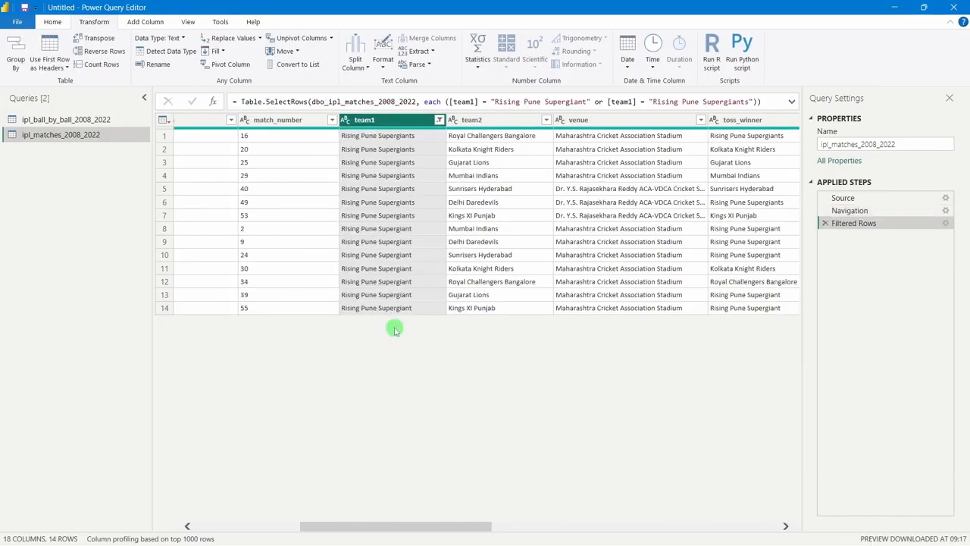
- Replace the value Rising Pune Supergiants with Rising Pune Supergiant in the team1 column of the matches query
{"action": "left_click", "coordinate": [400, 204]}
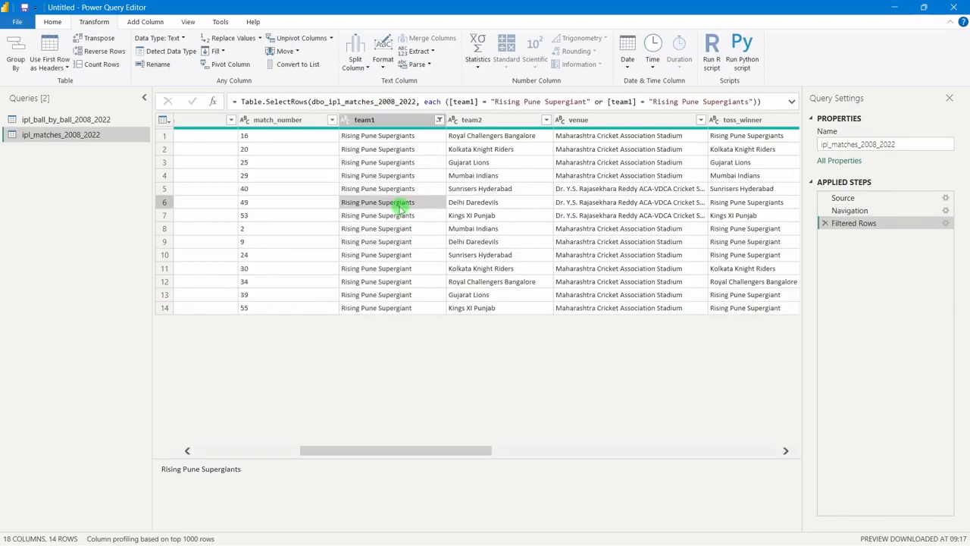
{"action": "left_click", "coordinate": [387, 149]}
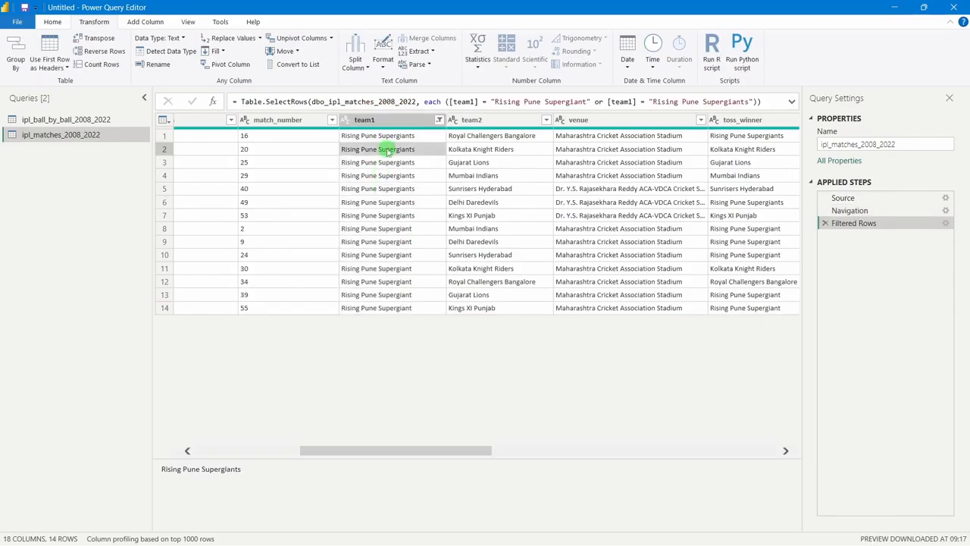
{"action": "left_click", "coordinate": [53, 22]}
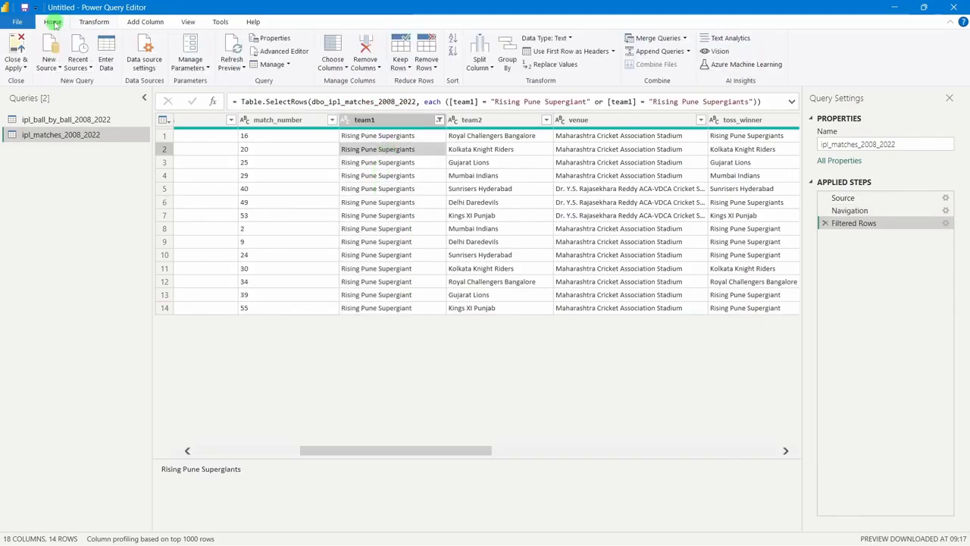
{"action": "left_click", "coordinate": [87, 22]}
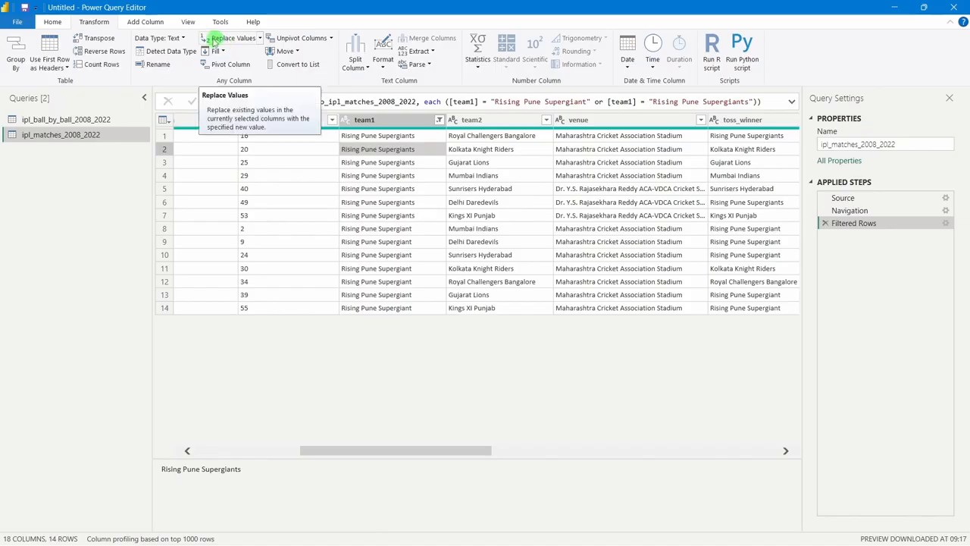
{"action": "left_click", "coordinate": [223, 38]}
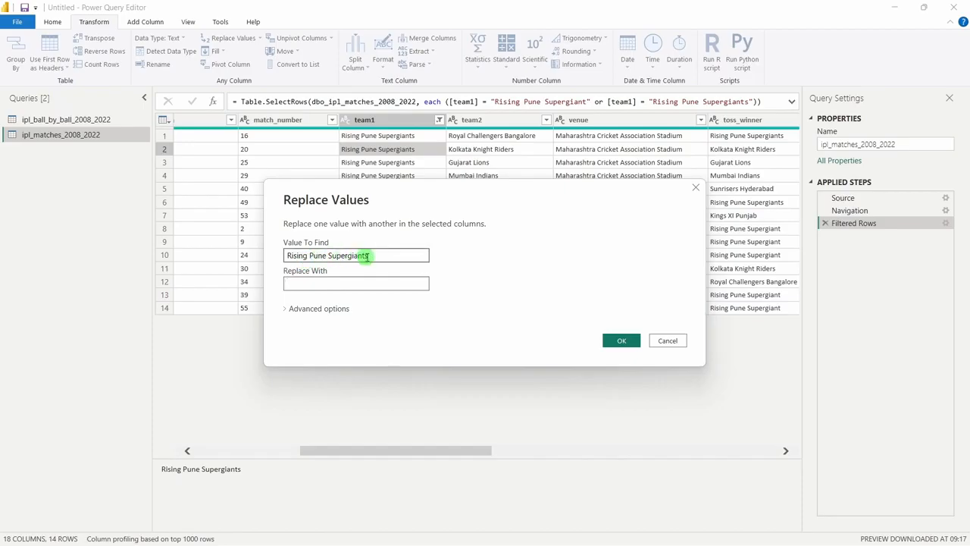
{"action": "left_click_drag", "start_coordinate": [371, 258], "coordinate": [254, 258]}
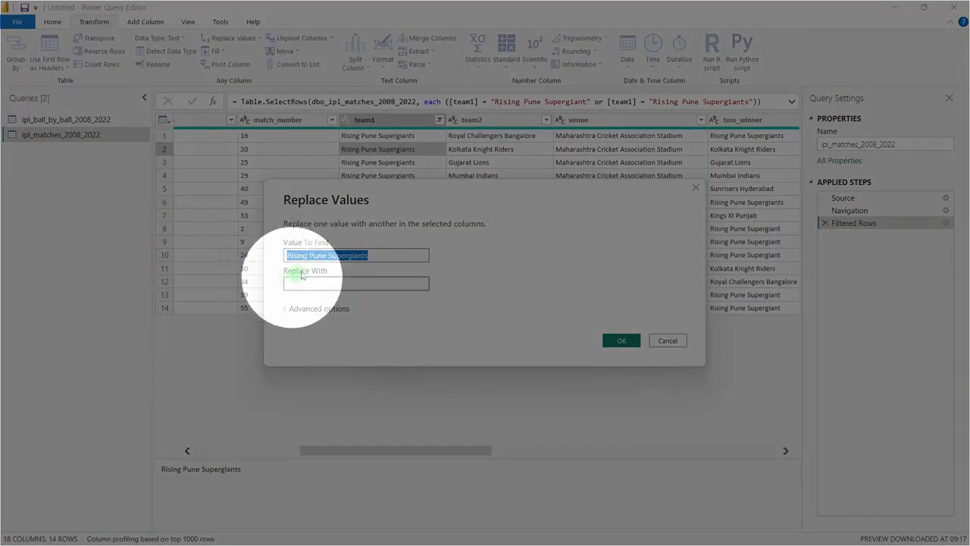
{"action": "left_click", "coordinate": [348, 258]}
{"action": "left_click_drag", "start_coordinate": [371, 257], "coordinate": [285, 257]}
{"action": "key", "text": "ctrl+x"}
{"action": "key", "text": "ctrl+v"}
{"action": "left_click", "coordinate": [307, 283]}
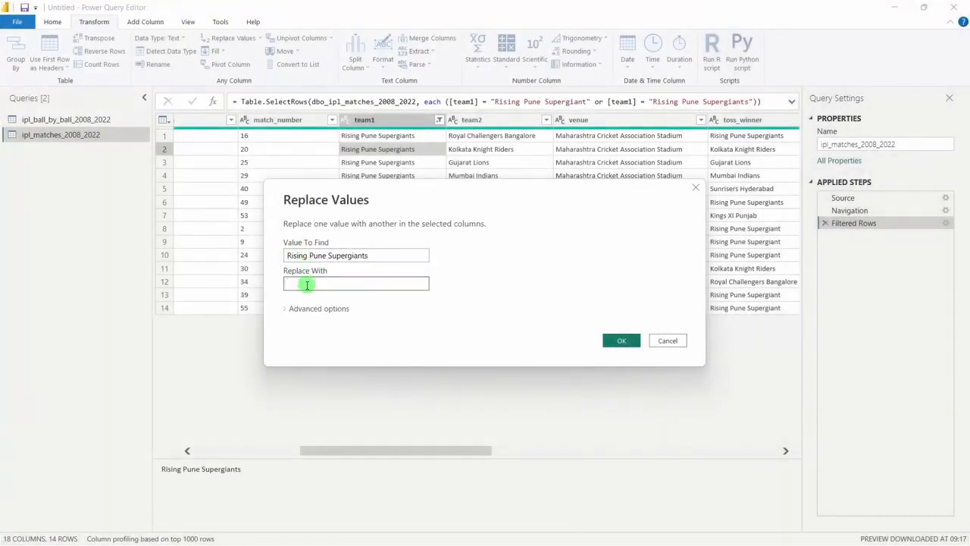
{"action": "left_click", "coordinate": [371, 257]}
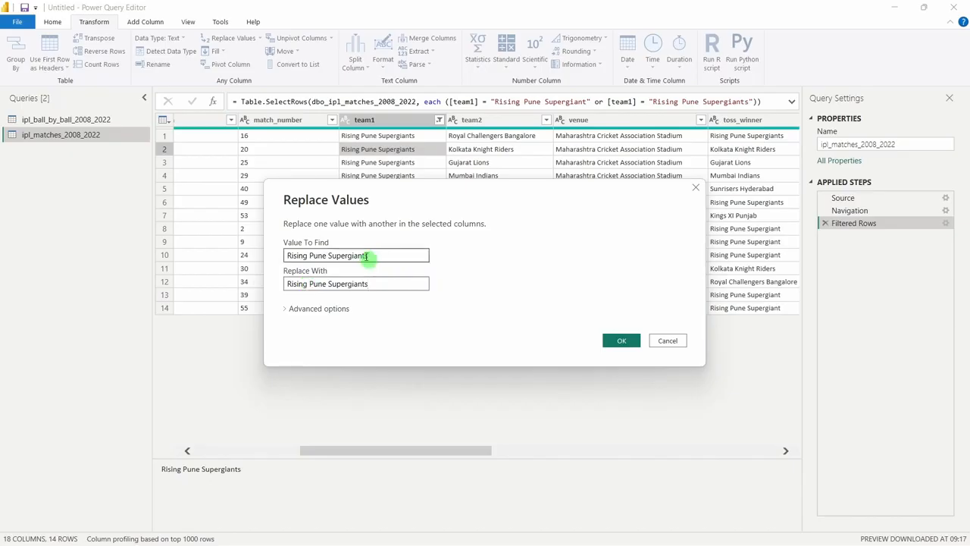
{"action": "left_click", "coordinate": [366, 284]}
{"action": "left_click", "coordinate": [628, 343]}
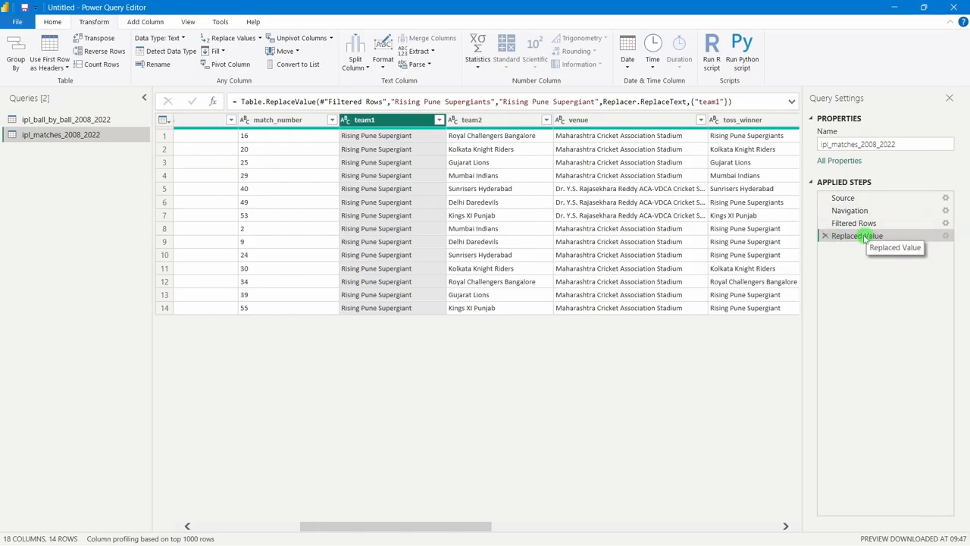
- Delete the Filtered Rows step from the matches query and check the team1 column's filter values for duplicate team names
{"action": "left_click", "coordinate": [826, 225]}
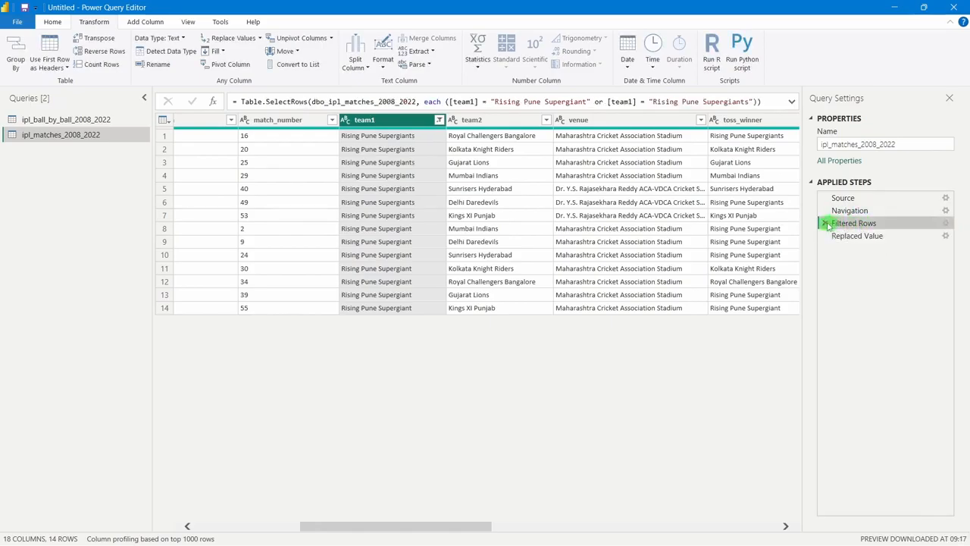
{"action": "left_click", "coordinate": [826, 223]}
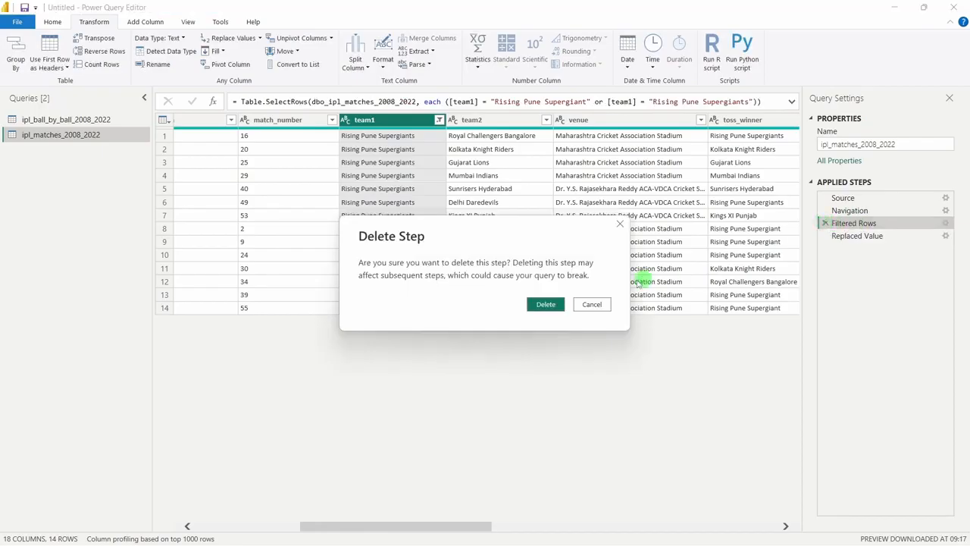
{"action": "left_click", "coordinate": [546, 303]}
{"action": "left_click", "coordinate": [393, 243]}
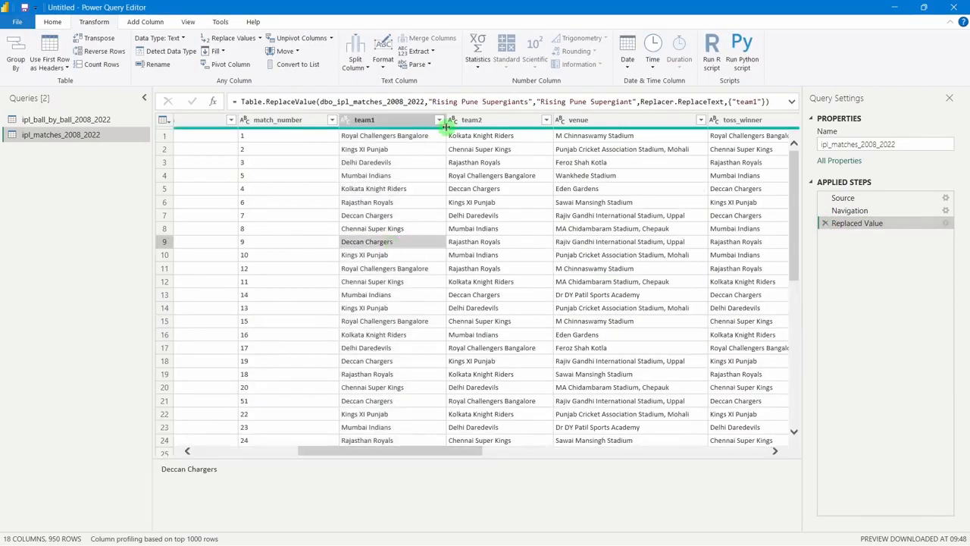
{"action": "left_click", "coordinate": [439, 121]}
{"action": "left_click", "coordinate": [440, 121]}
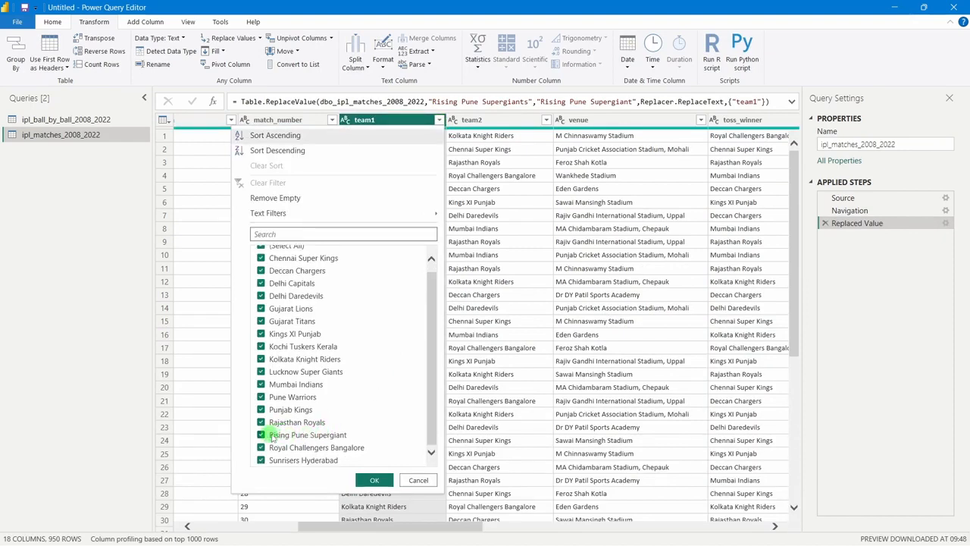
{"action": "left_click", "coordinate": [587, 336]}
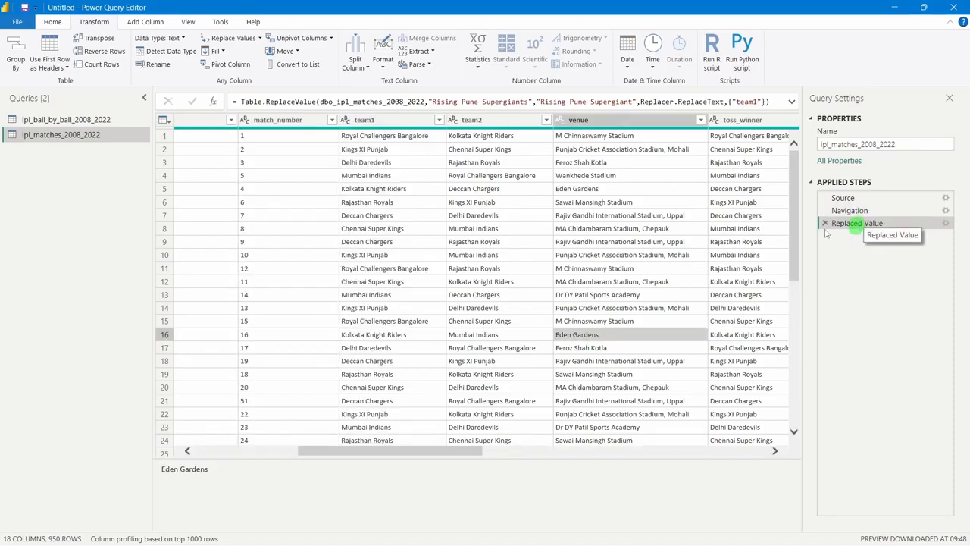
- Filter the winning_team column to only Rising Pune Supergiant and Rising Pune Supergiants
{"action": "left_click_drag", "start_coordinate": [465, 451], "coordinate": [591, 449]}
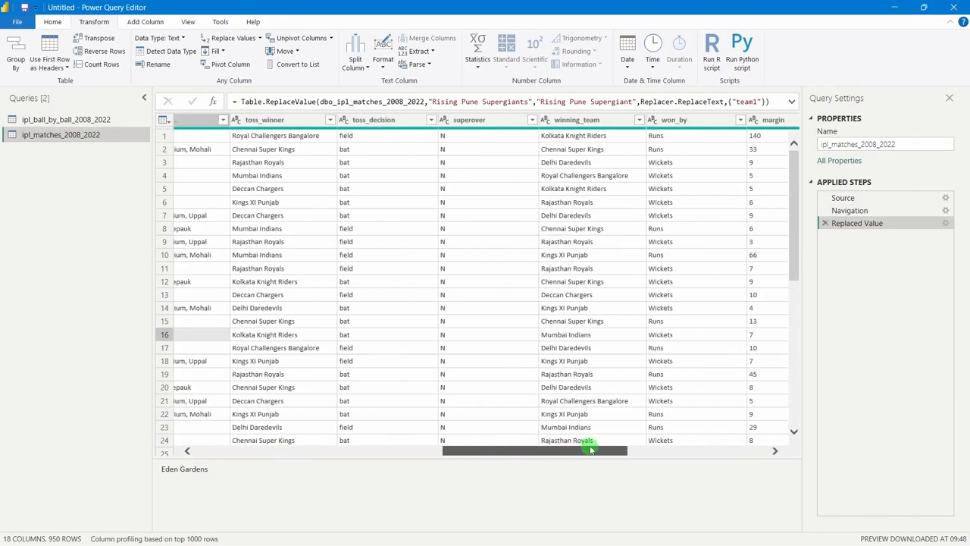
{"action": "left_click", "coordinate": [576, 119]}
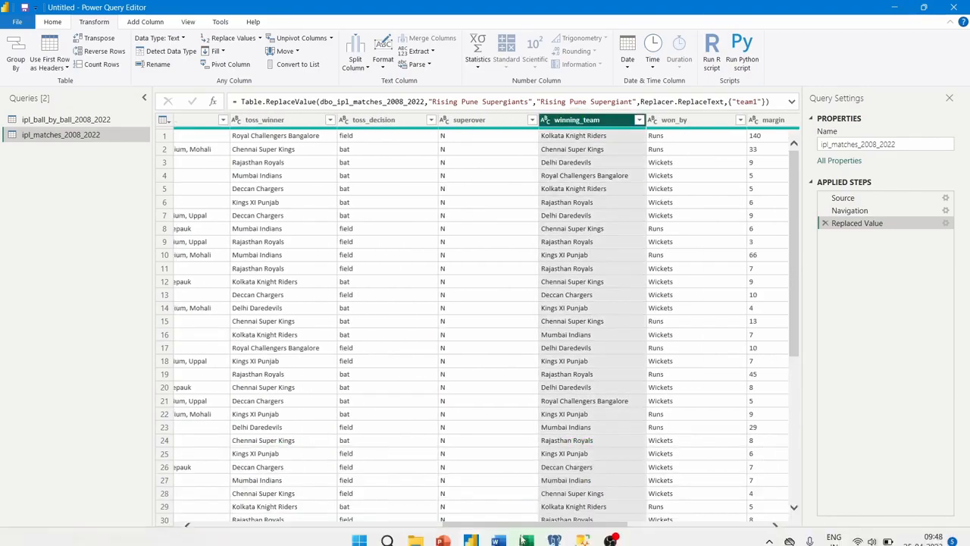
{"action": "left_click_drag", "start_coordinate": [522, 529], "coordinate": [559, 542]}
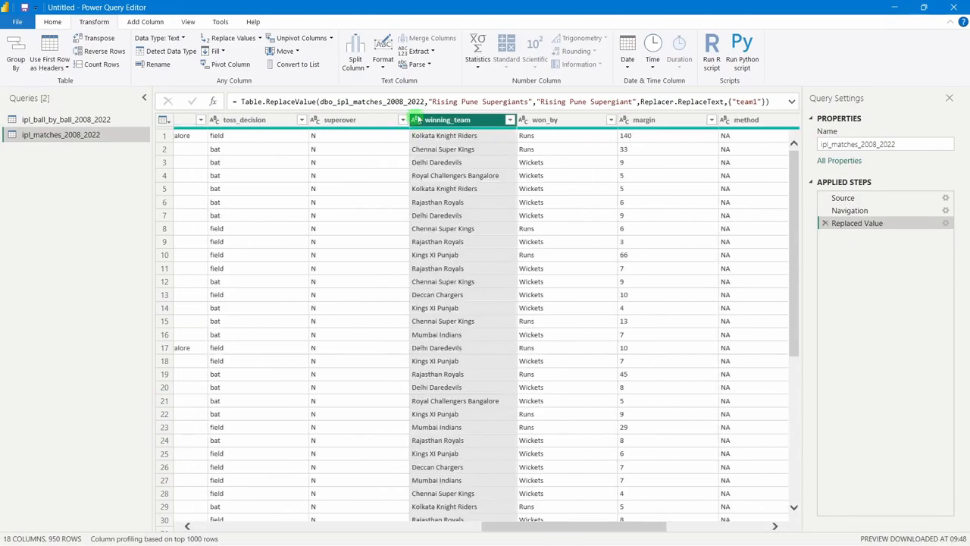
{"action": "left_click", "coordinate": [509, 120]}
{"action": "left_click", "coordinate": [334, 252]}
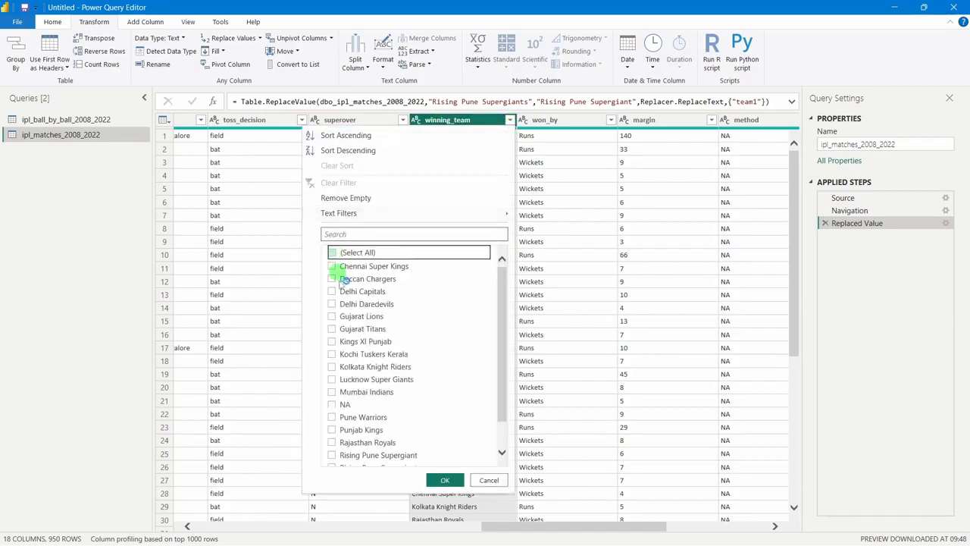
{"action": "scroll", "coordinate": [345, 394], "scroll_direction": "down", "scroll_amount": 1}
{"action": "left_click", "coordinate": [332, 421]}
{"action": "left_click", "coordinate": [332, 434]}
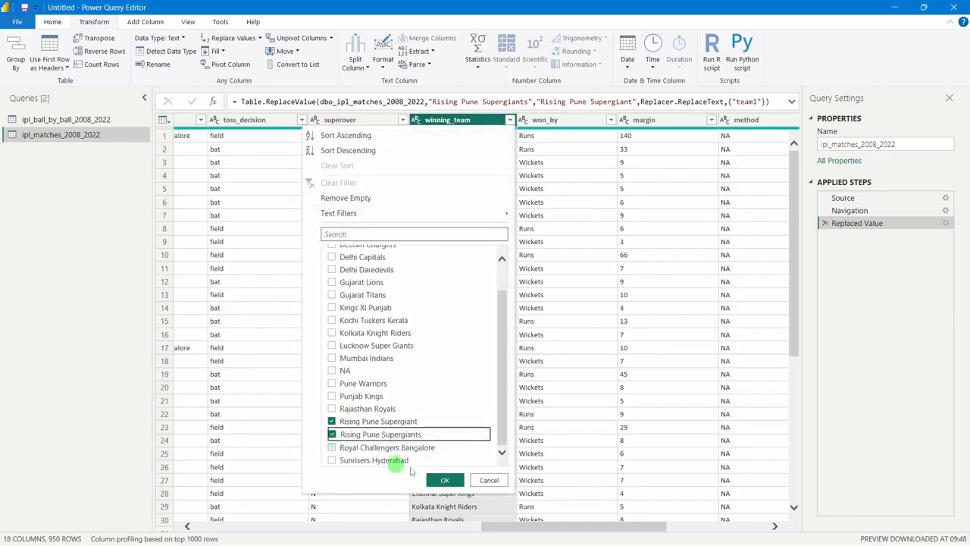
{"action": "left_click", "coordinate": [443, 479]}
- Replace the value Rising Pune Supergiants with Rising Pune Supergiant in the winning_team column
{"action": "left_click", "coordinate": [471, 190]}
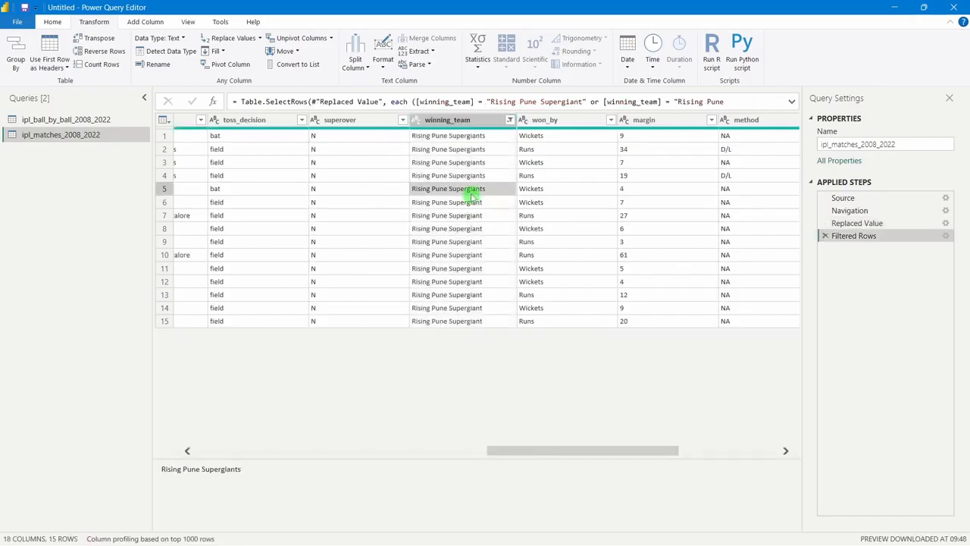
{"action": "left_click", "coordinate": [228, 40]}
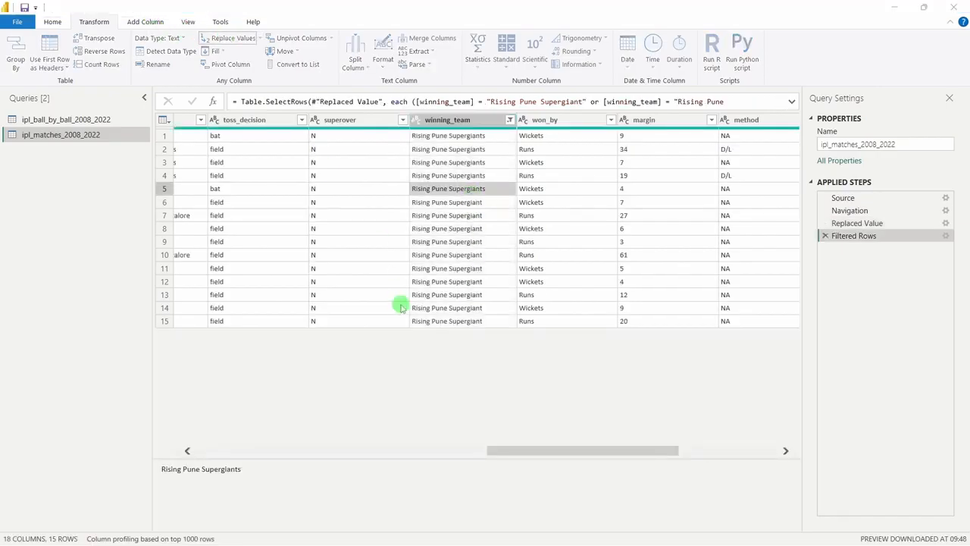
{"action": "left_click", "coordinate": [351, 288]}
{"action": "key", "text": "ctrl+v"}
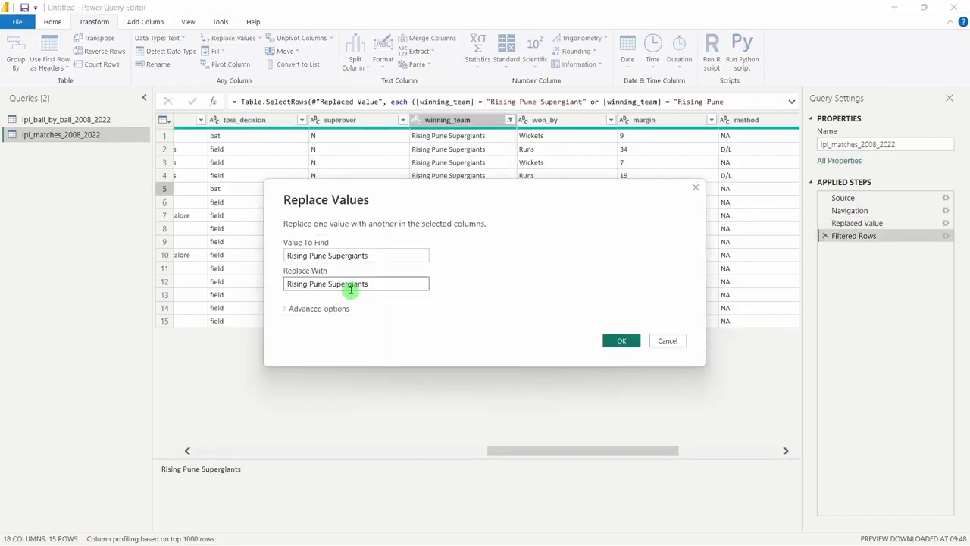
{"action": "key", "text": "BackSpace"}
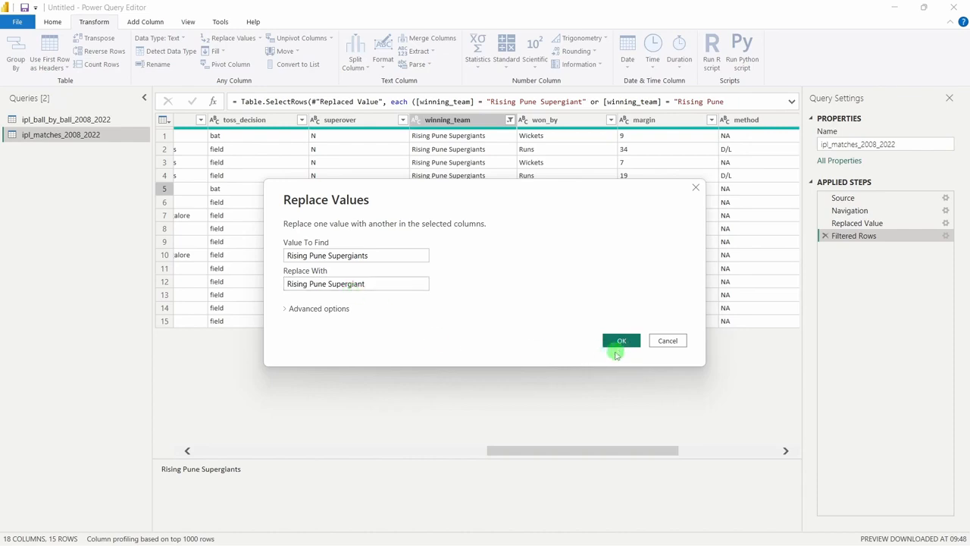
{"action": "left_click", "coordinate": [621, 341]}
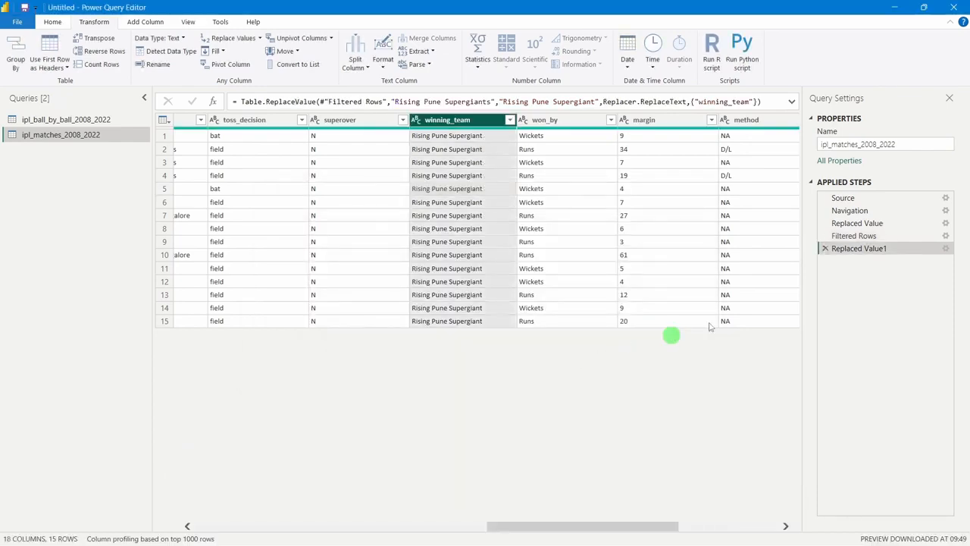
- Remove the Filtered Rows step applied to winning_team and check that column's filter values for duplicate team names
{"action": "left_click", "coordinate": [824, 237]}
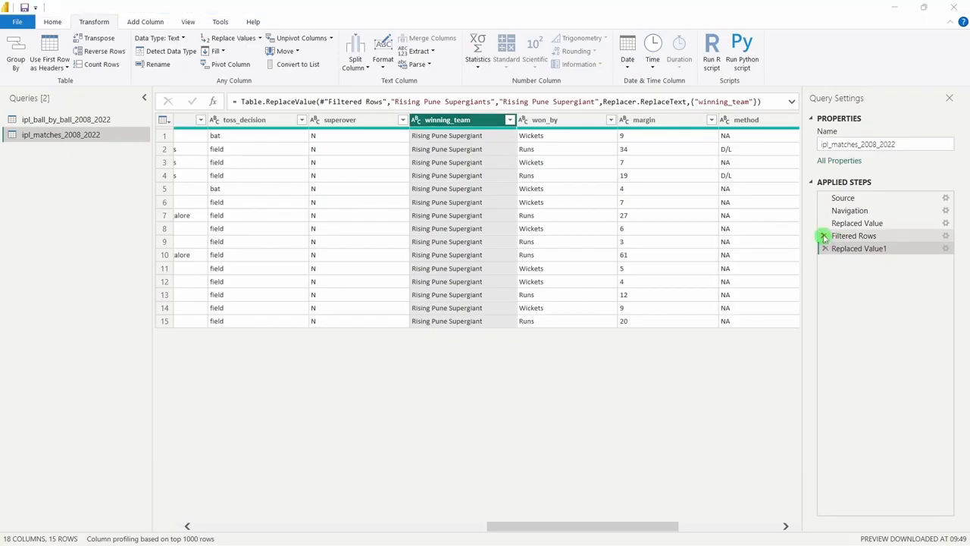
{"action": "left_click", "coordinate": [543, 303]}
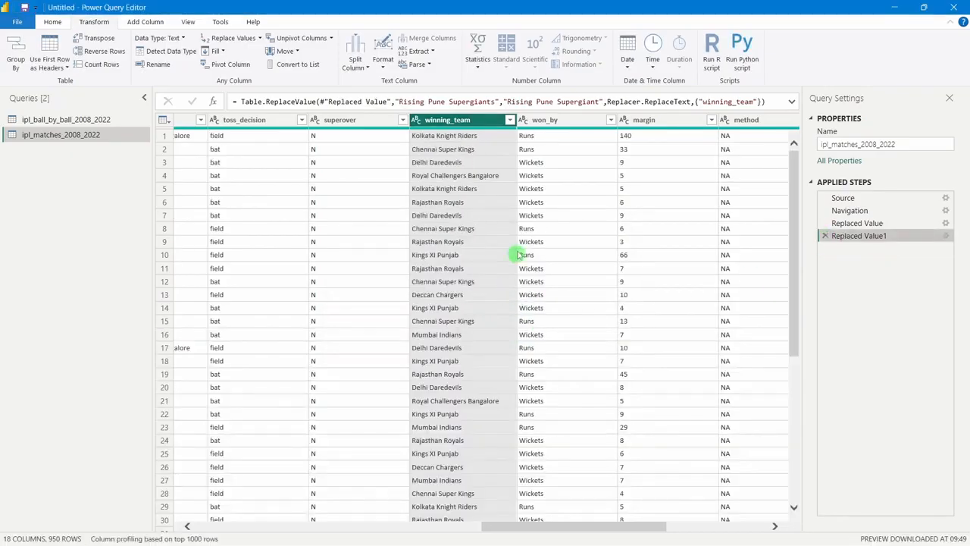
{"action": "left_click", "coordinate": [518, 255]}
{"action": "left_click", "coordinate": [509, 119]}
{"action": "scroll", "coordinate": [402, 447], "scroll_direction": "down", "scroll_amount": 1}
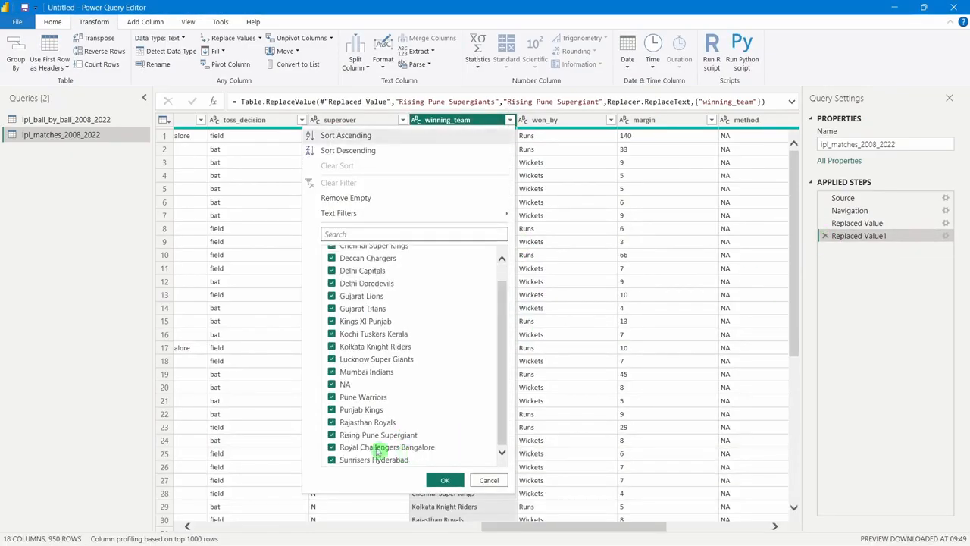
{"action": "left_click", "coordinate": [292, 374]}
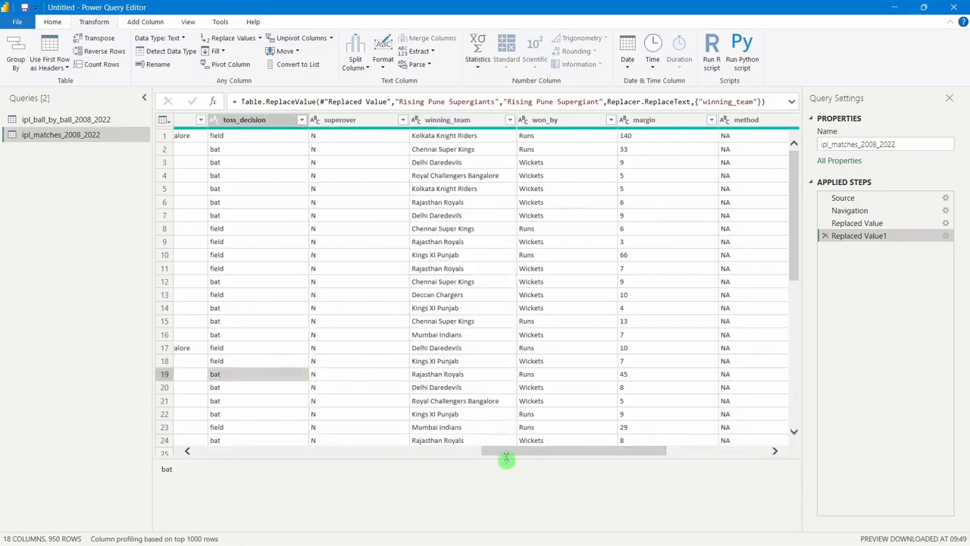
- Go back through the team2 column to the city column and examine the city filter values for inconsistent names
{"action": "left_click_drag", "start_coordinate": [505, 452], "coordinate": [305, 427]}
{"action": "left_click", "coordinate": [543, 122]}
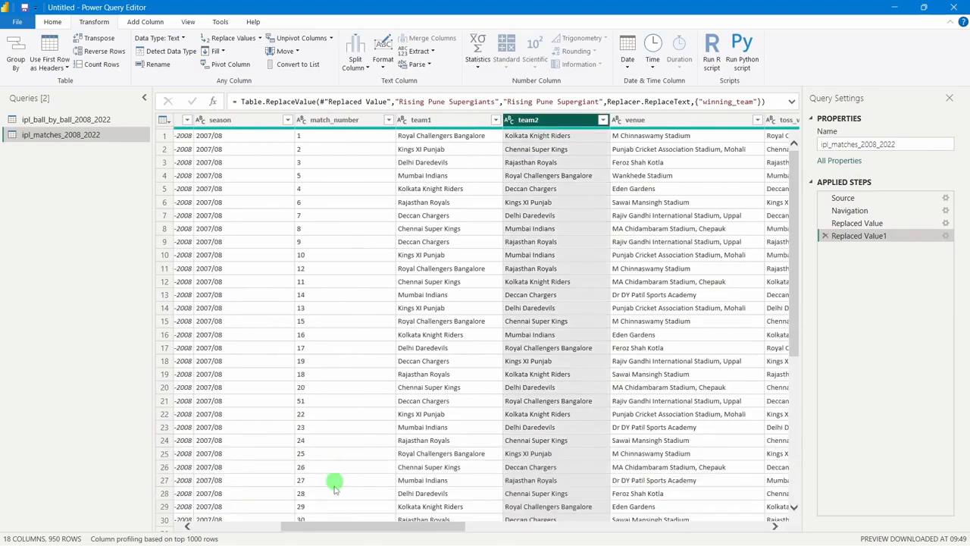
{"action": "left_click_drag", "start_coordinate": [360, 520], "coordinate": [221, 525]}
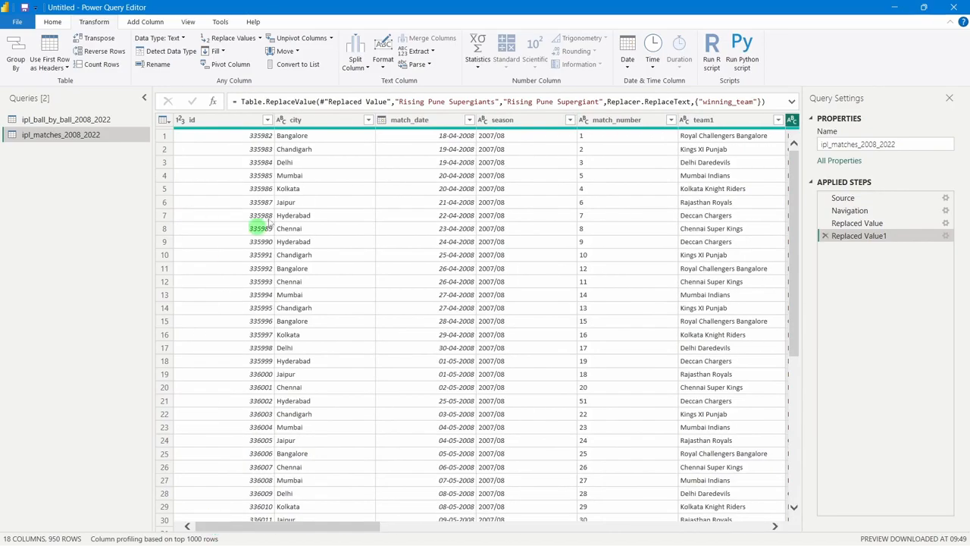
{"action": "left_click", "coordinate": [289, 123]}
{"action": "left_click", "coordinate": [367, 120]}
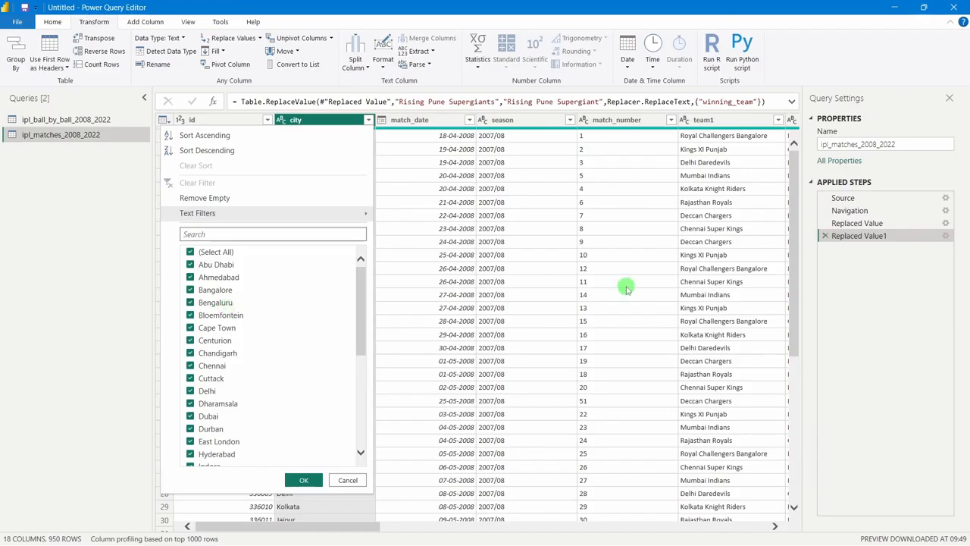
{"action": "left_click", "coordinate": [551, 311]}
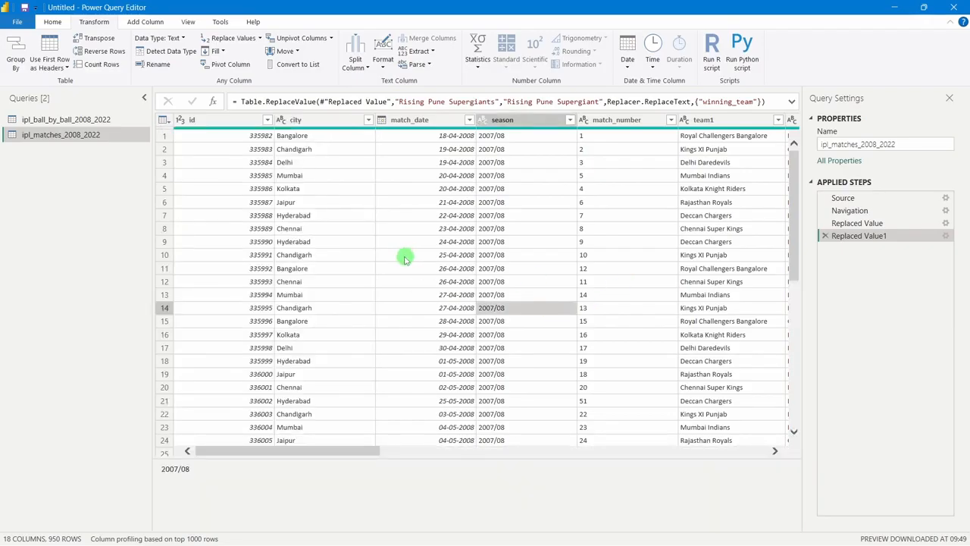
- Close the Power Query Editor applying the changes, and show the ipl_matches_2008_2022 table in Data view
{"action": "left_click", "coordinate": [54, 23]}
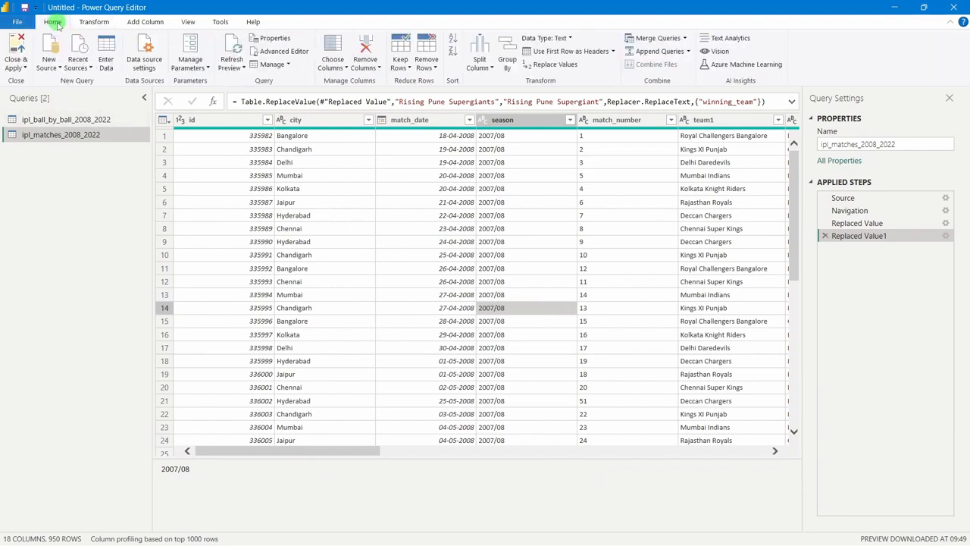
{"action": "left_click", "coordinate": [15, 50]}
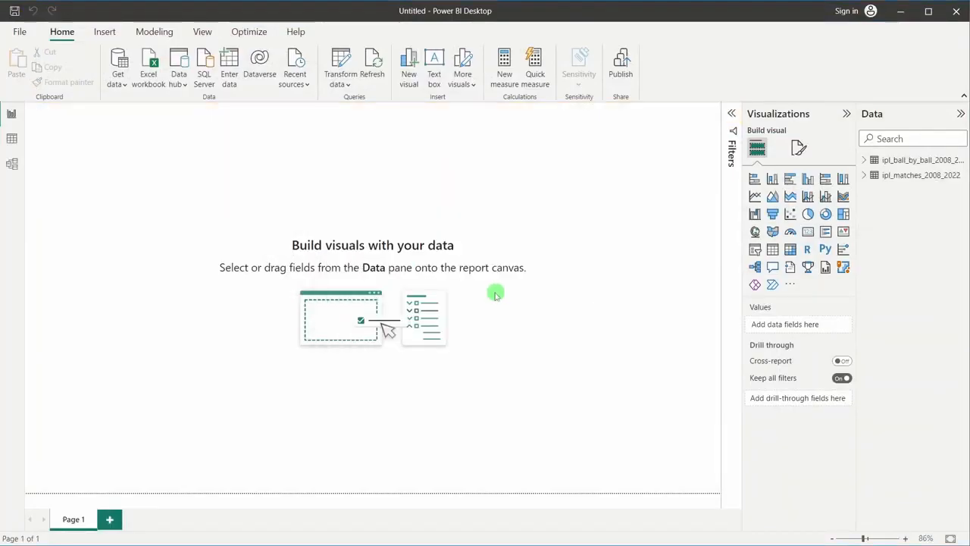
{"action": "left_click", "coordinate": [13, 139]}
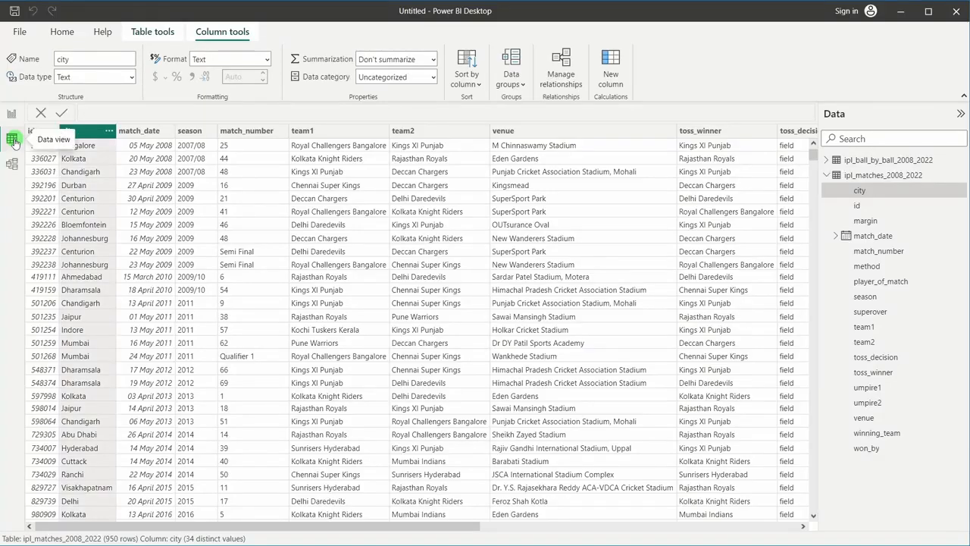
- Examine the team1 filter values in the ipl_matches_2008_2022 table for duplicate team names
{"action": "left_click", "coordinate": [382, 134]}
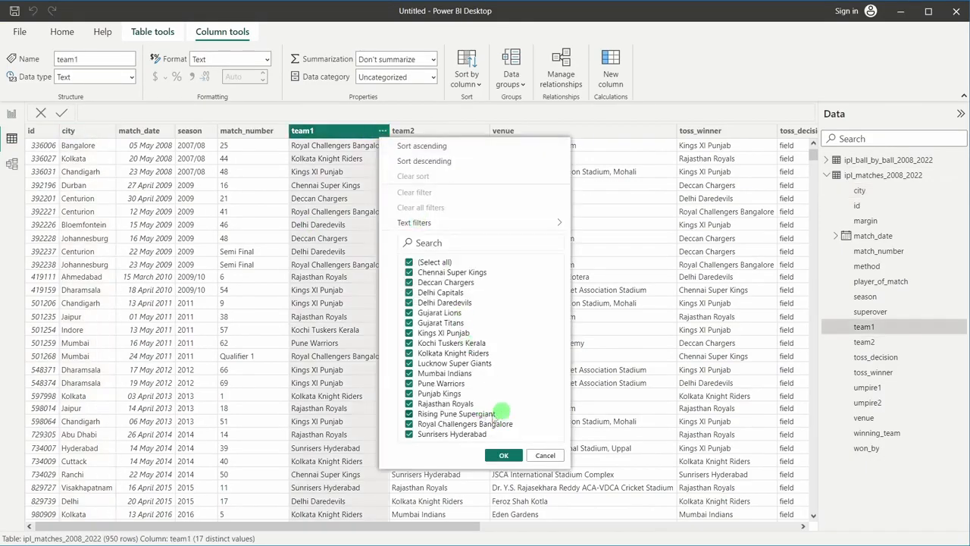
{"action": "left_click", "coordinate": [610, 399]}
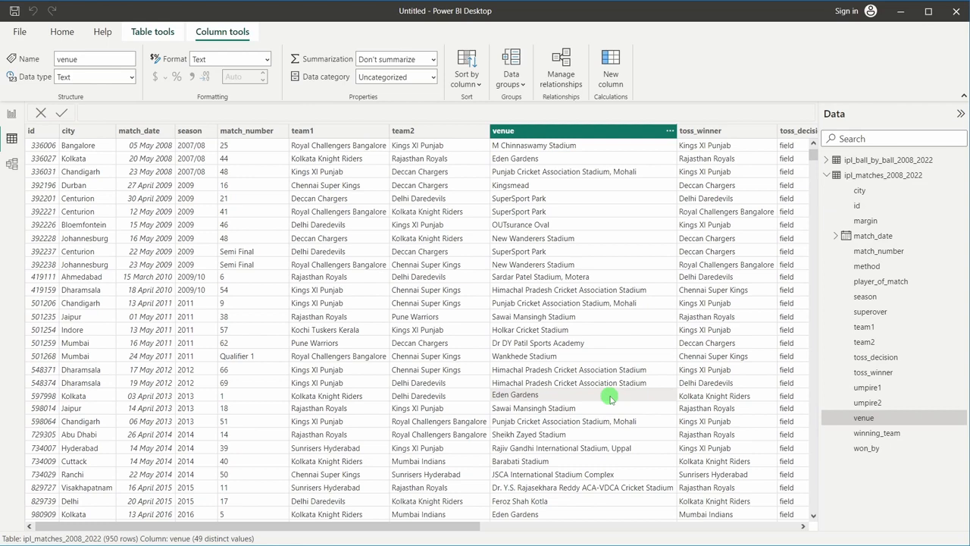
{"action": "left_click", "coordinate": [10, 114]}
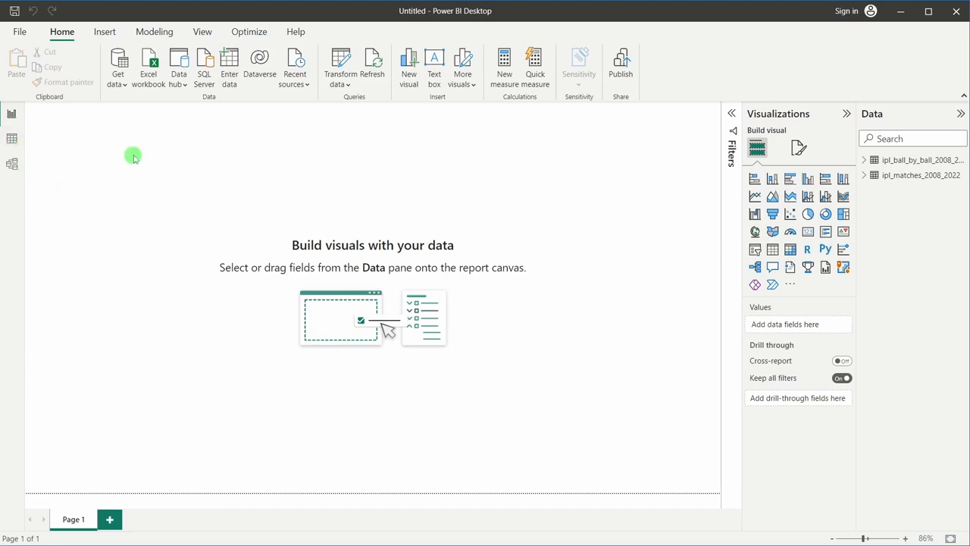
{"action": "left_click", "coordinate": [12, 139]}
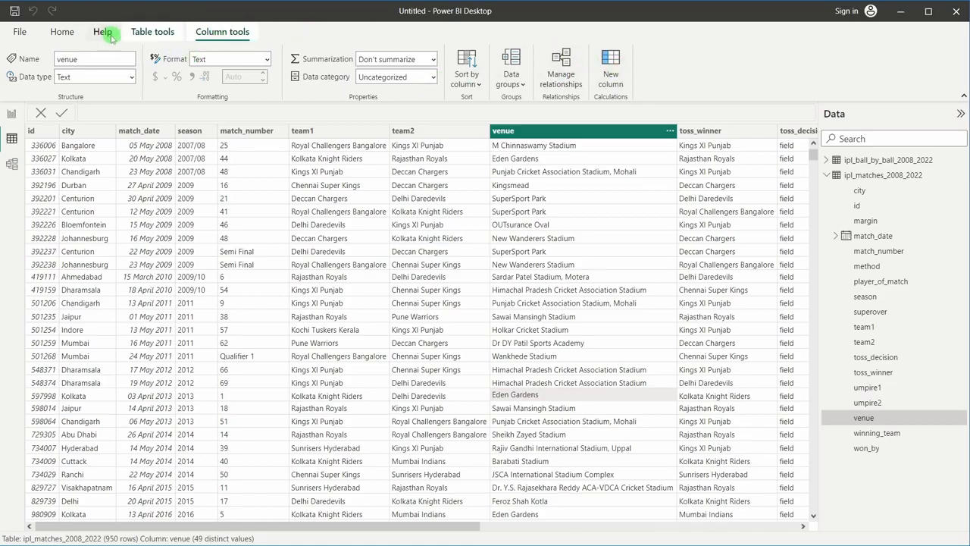
- Create a calculated table named Calender Table and begin its formula with the CALENDAR function
{"action": "left_click", "coordinate": [152, 32]}
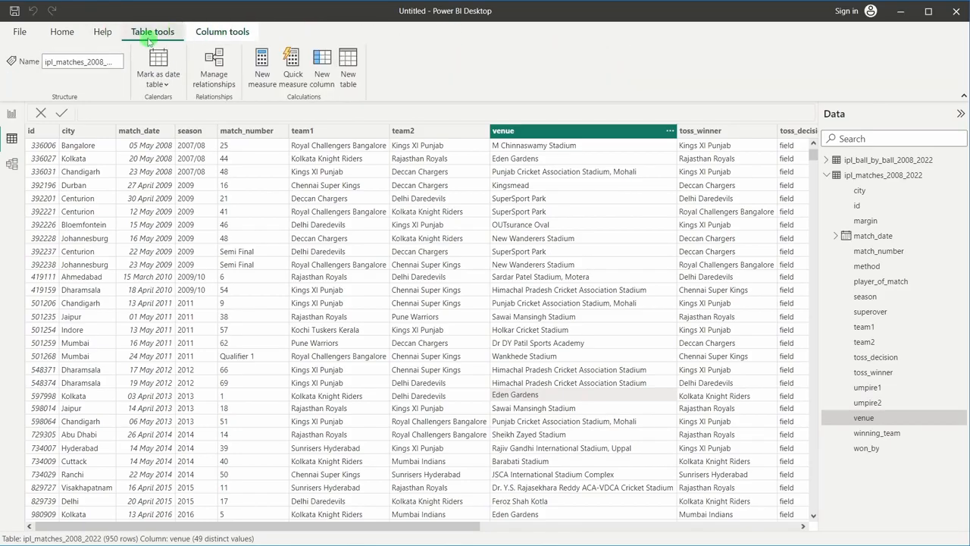
{"action": "left_click", "coordinate": [349, 79]}
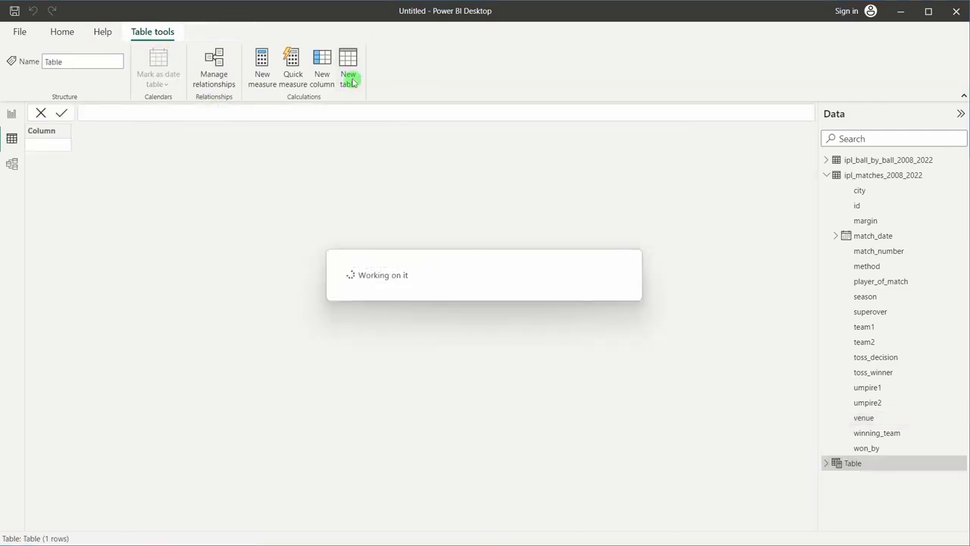
{"action": "double_click", "coordinate": [94, 111]}
{"action": "type", "text": "c"}
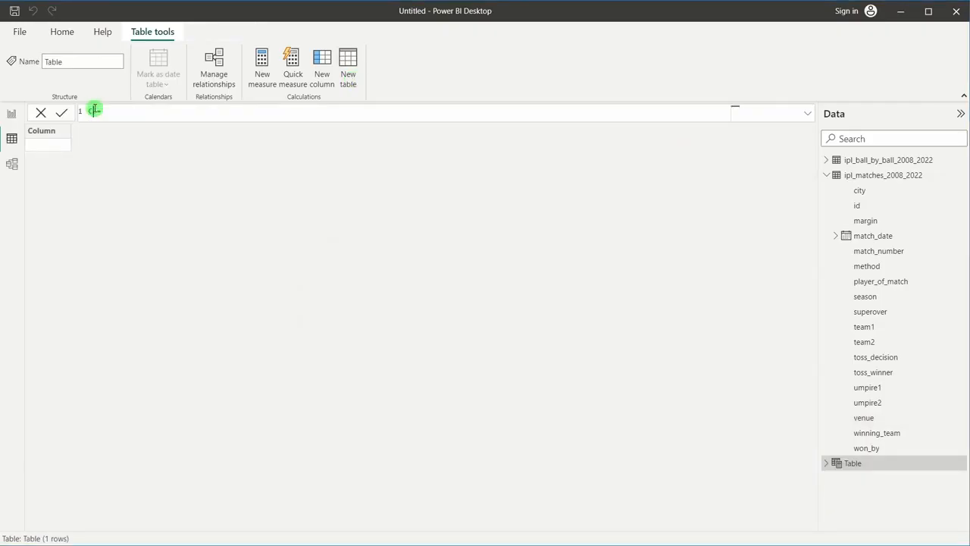
{"action": "type", "text": "alender Table ="}
{"action": "left_click", "coordinate": [196, 111]}
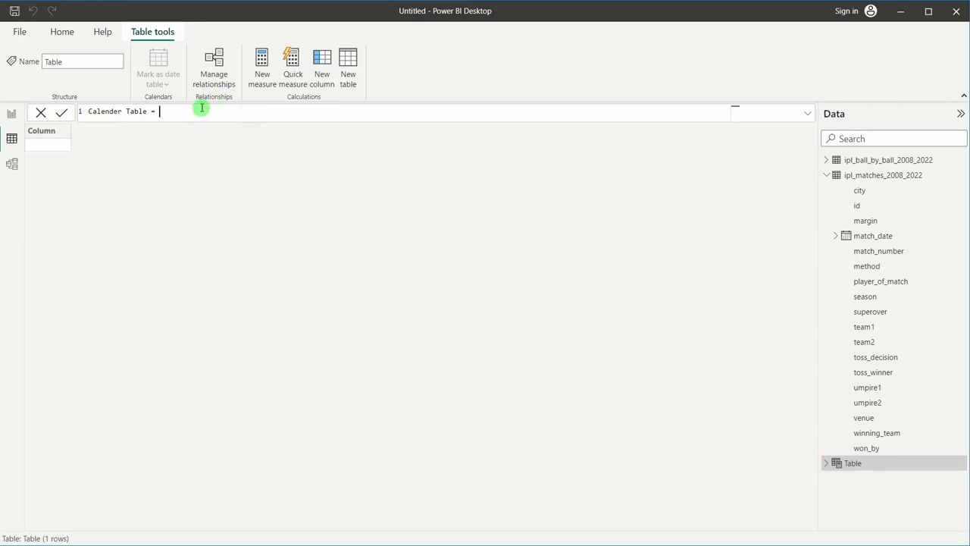
{"action": "type", "text": "calen"}
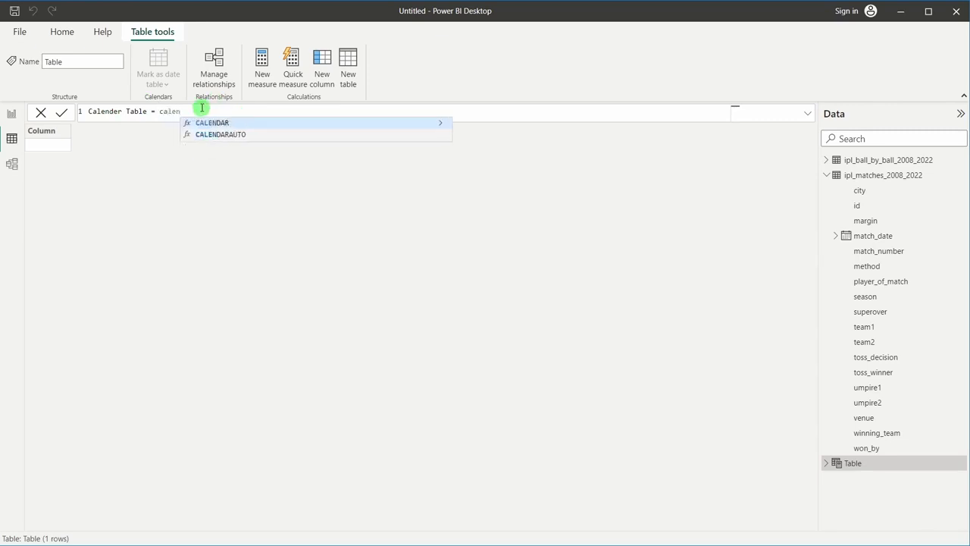
{"action": "left_click", "coordinate": [210, 122]}
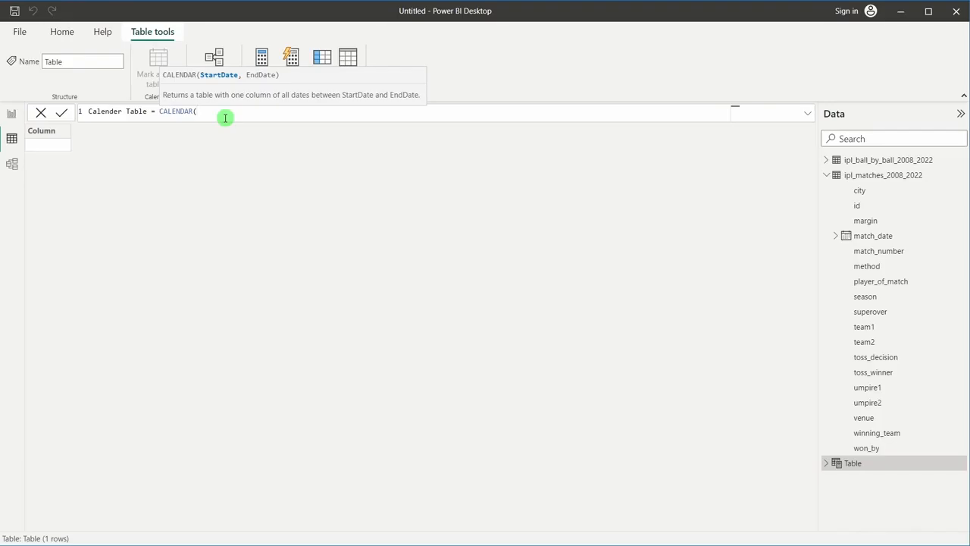
- Set the CALENDAR start date to MIN(ipl_matches_2008_2022[match_date])
{"action": "type", "text": "MIN("}
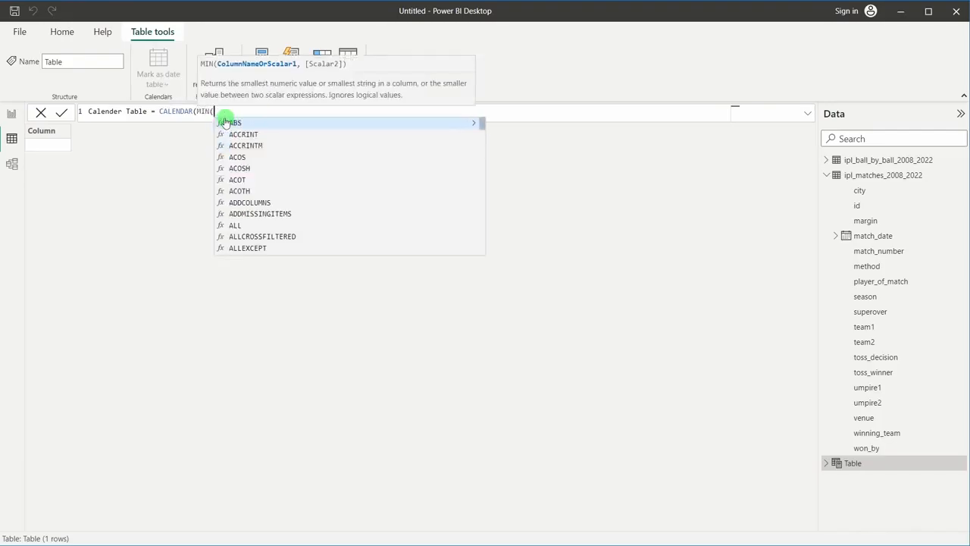
{"action": "type", "text": "matc"}
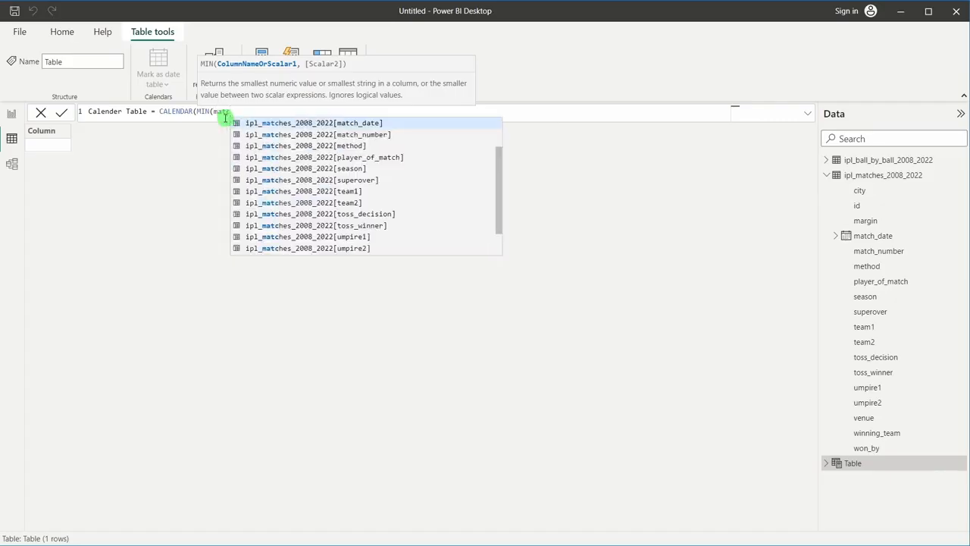
{"action": "left_click", "coordinate": [363, 122]}
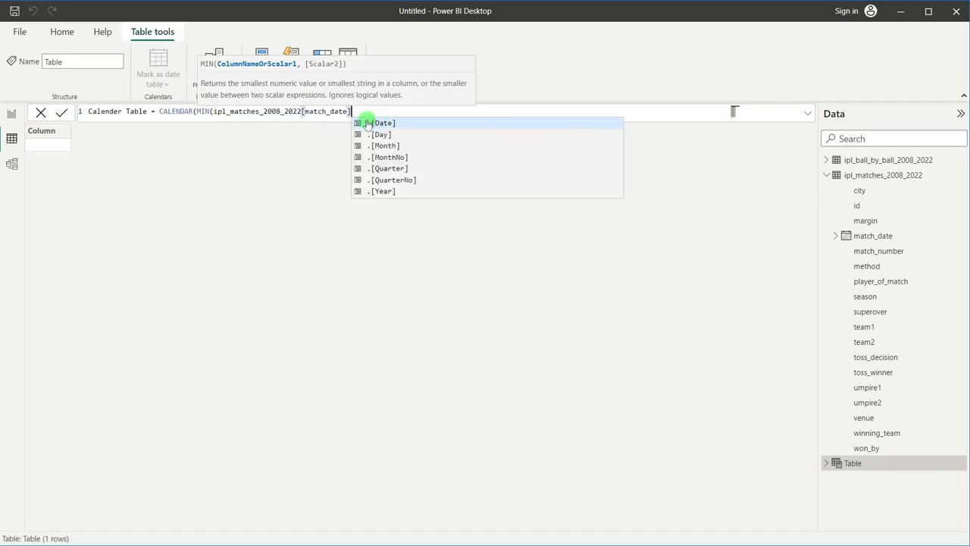
{"action": "type", "text": ")"}
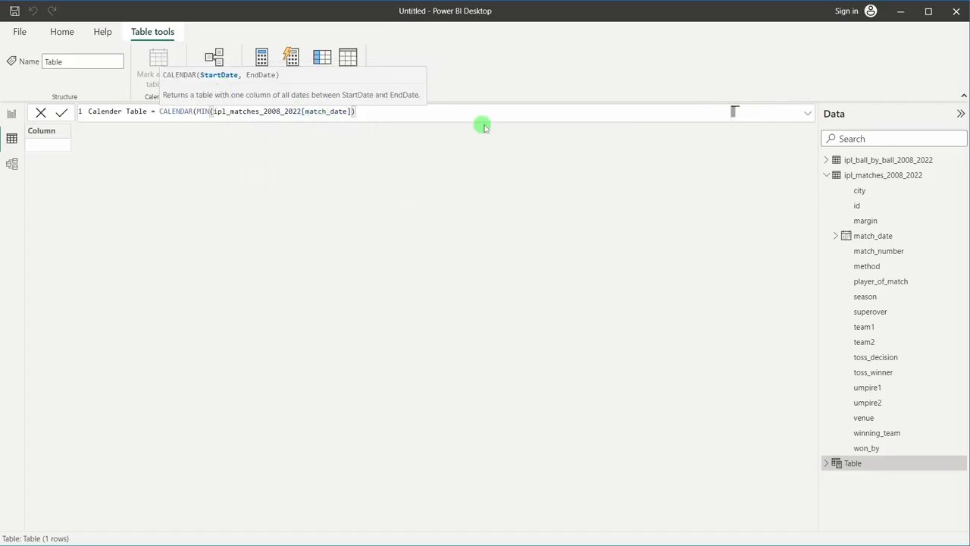
- Set the CALENDAR end date to MAX(ipl_matches_2008_2022[match_date]) and commit the table formula
{"action": "type", "text": ","}
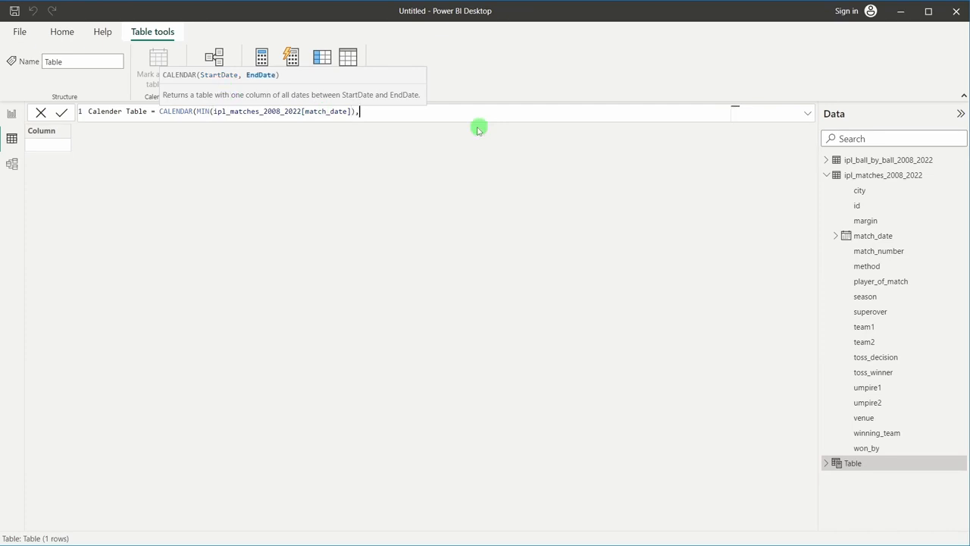
{"action": "type", "text": "max"}
{"action": "key", "text": "Tab"}
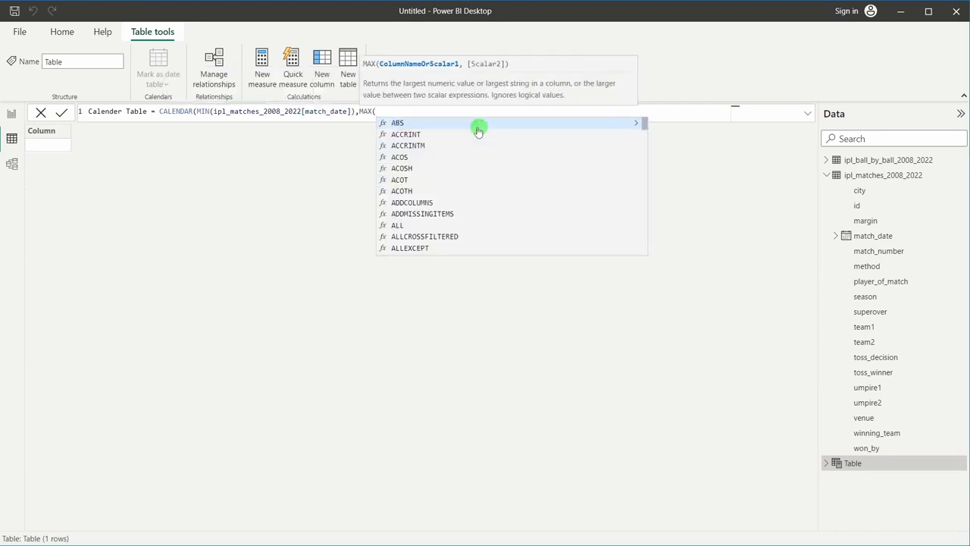
{"action": "type", "text": "matc"}
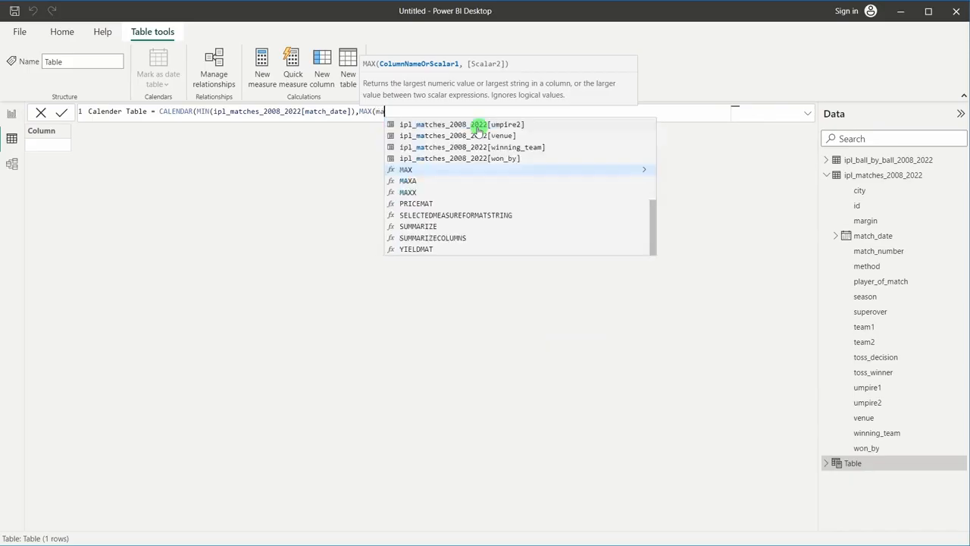
{"action": "left_click", "coordinate": [533, 125]}
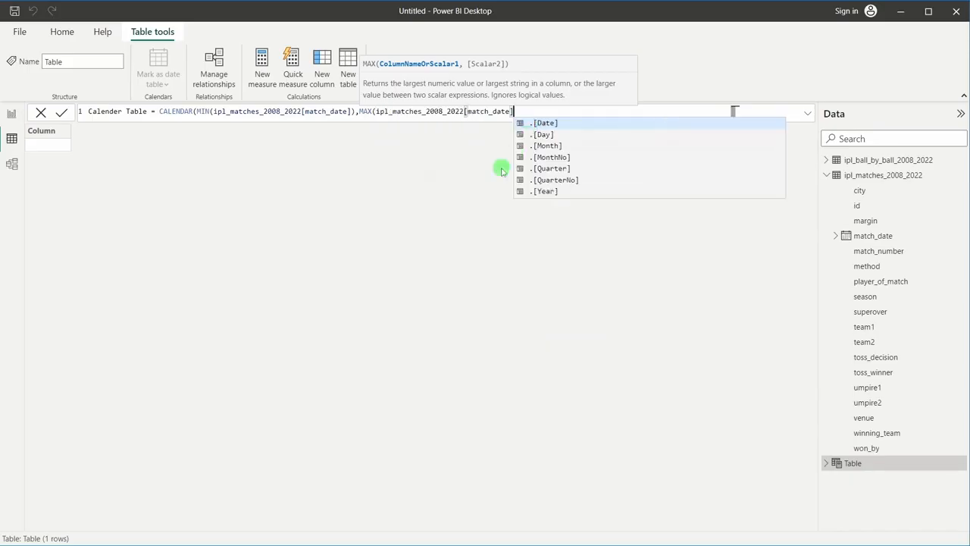
{"action": "type", "text": ")"}
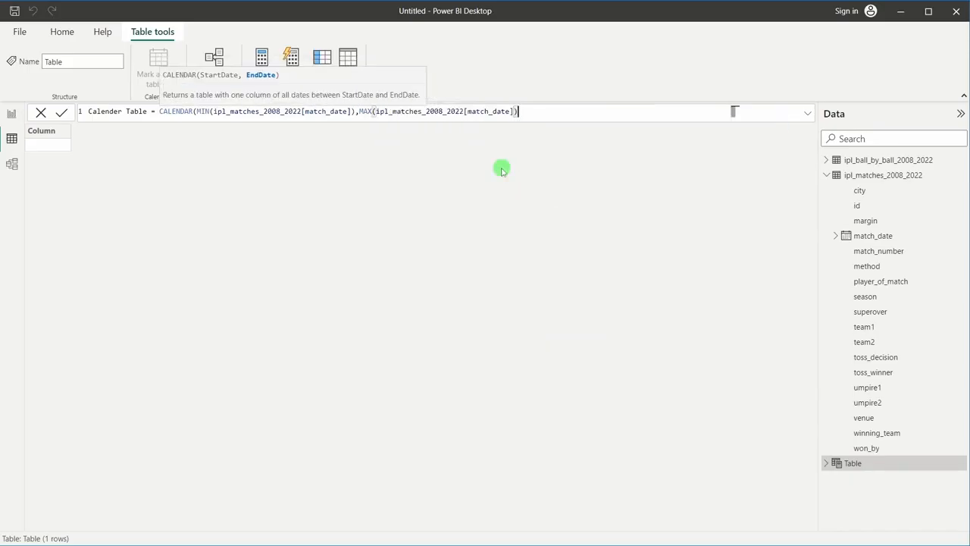
{"action": "type", "text": ")"}
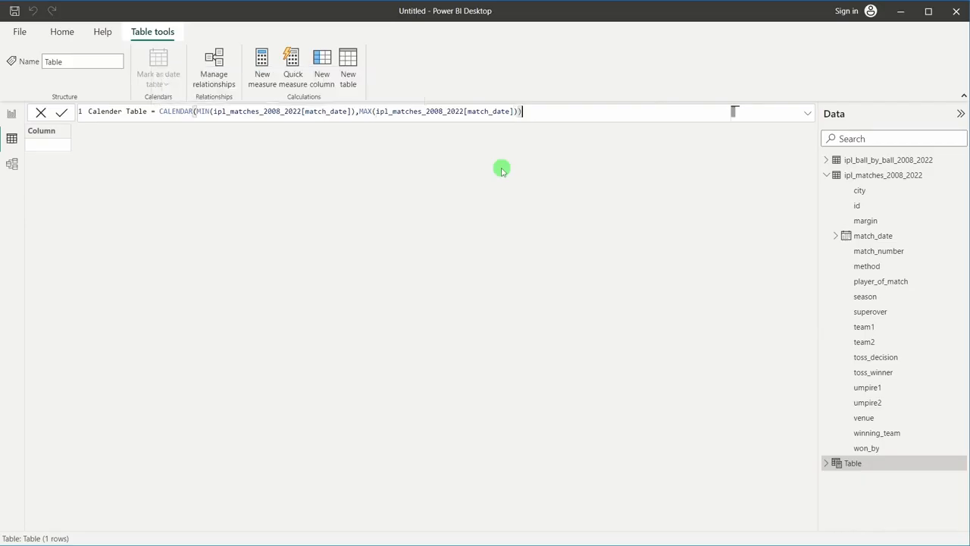
{"action": "key", "text": "Return"}
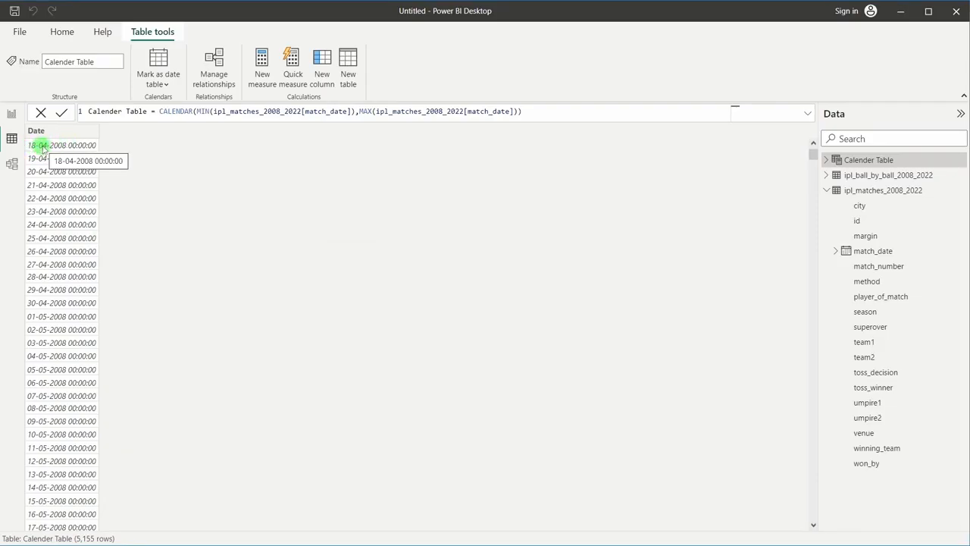
- Add a calculated column to Calender Table with the formula Year = YEAR('Calender Table'[Date])
{"action": "left_click_drag", "start_coordinate": [813, 154], "coordinate": [814, 531]}
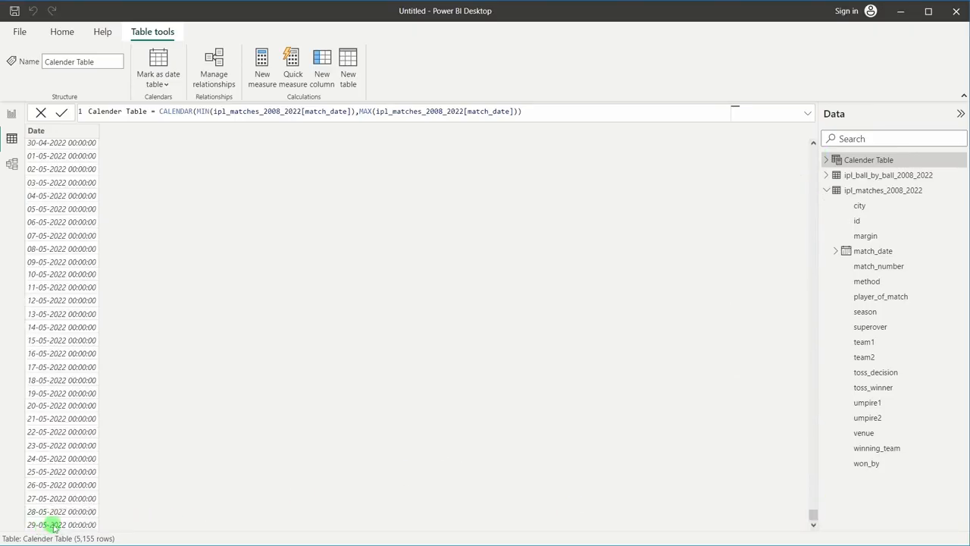
{"action": "left_click_drag", "start_coordinate": [814, 516], "coordinate": [811, 154]}
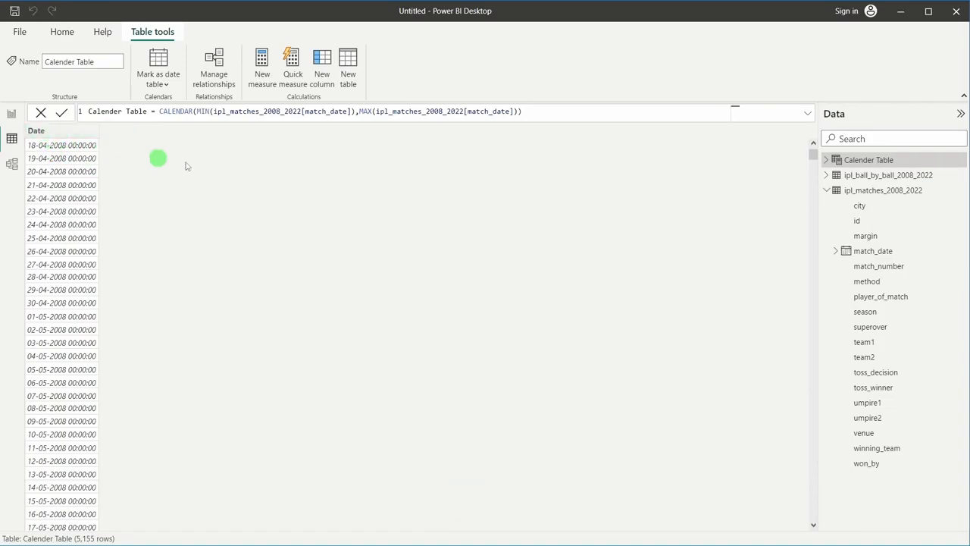
{"action": "left_click", "coordinate": [321, 65]}
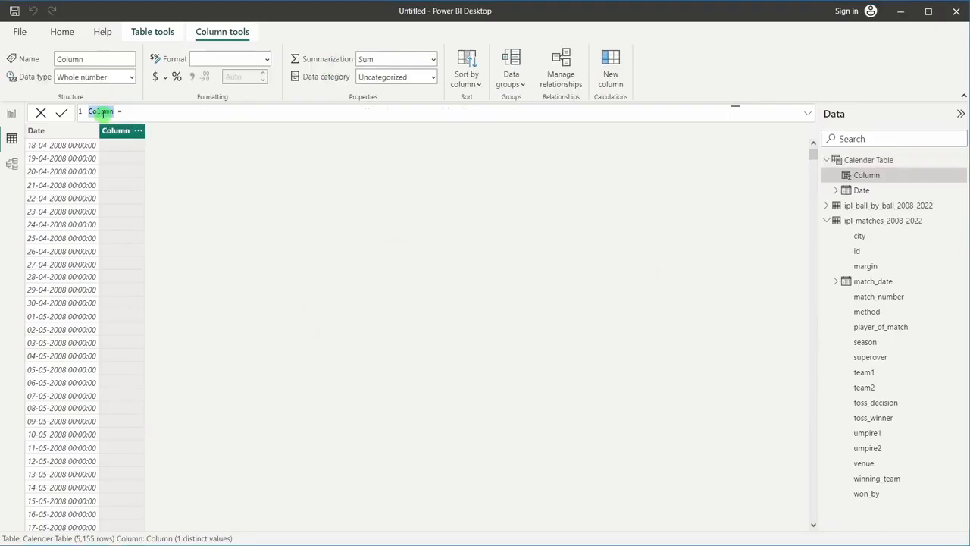
{"action": "type", "text": "Year"}
{"action": "left_click", "coordinate": [128, 112]}
{"action": "type", "text": "yea"}
{"action": "key", "text": "Tab"}
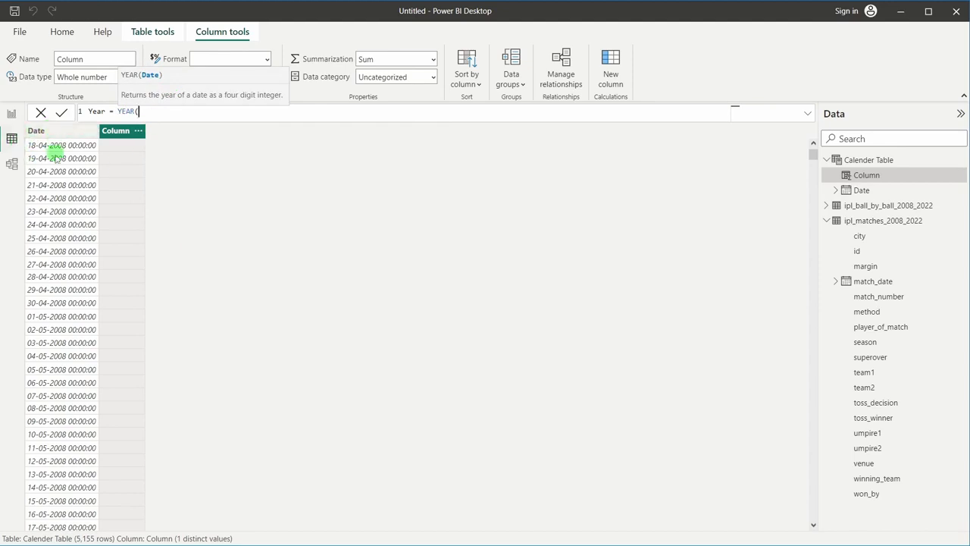
{"action": "type", "text": "date"}
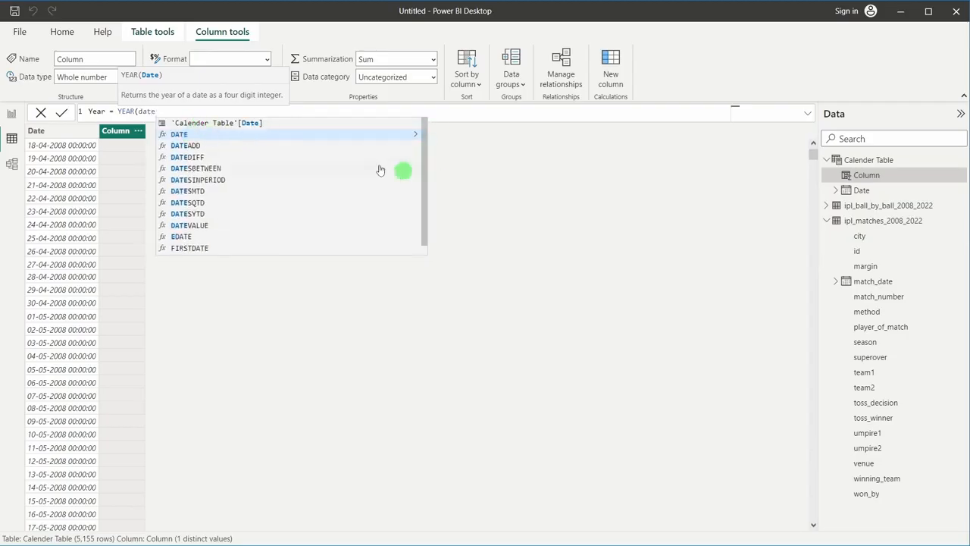
{"action": "left_click", "coordinate": [222, 124]}
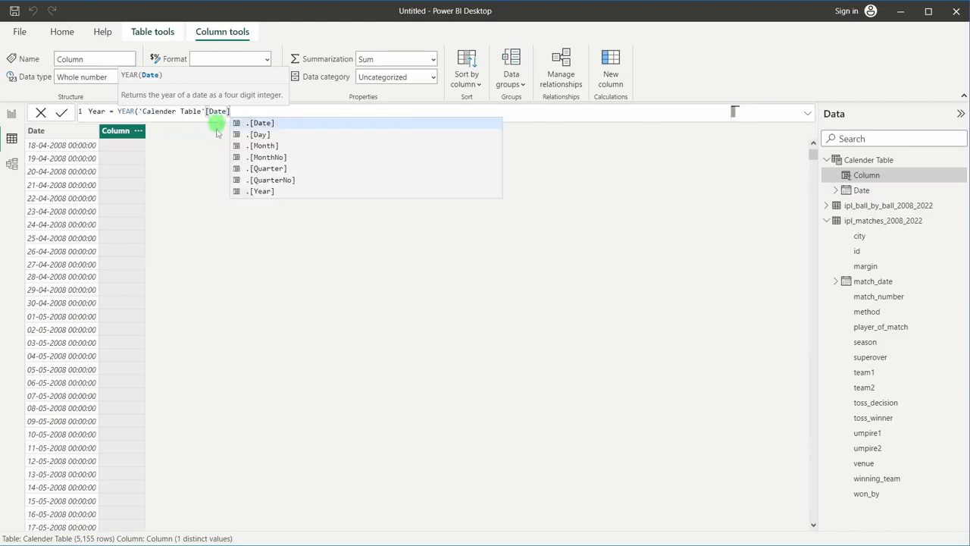
{"action": "type", "text": ")"}
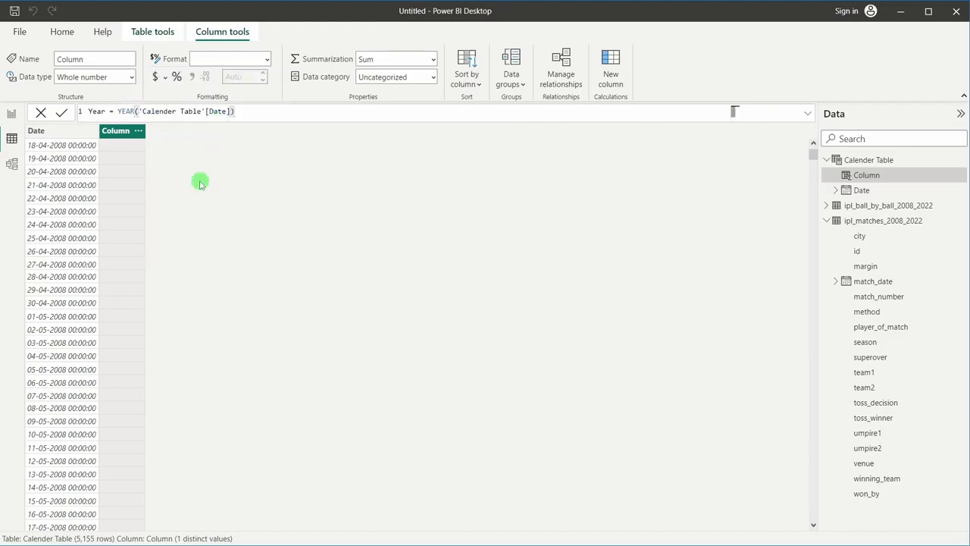
{"action": "key", "text": "Return"}
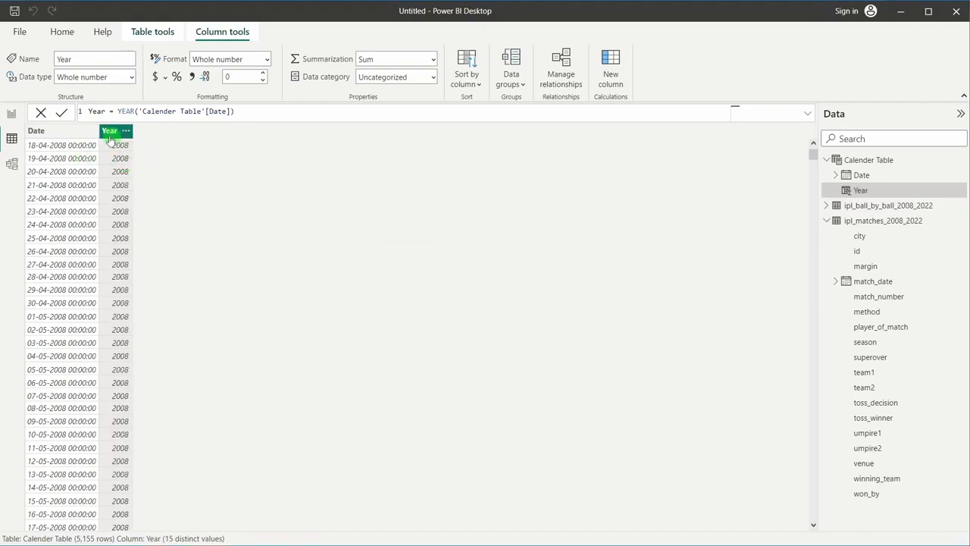
- Check the new Year column's values against the dates in Calender Table
{"action": "scroll", "coordinate": [71, 238], "scroll_direction": "down", "scroll_amount": 8}
{"action": "scroll", "coordinate": [76, 279], "scroll_direction": "up", "scroll_amount": 5}
{"action": "scroll", "coordinate": [76, 279], "scroll_direction": "up", "scroll_amount": 3}
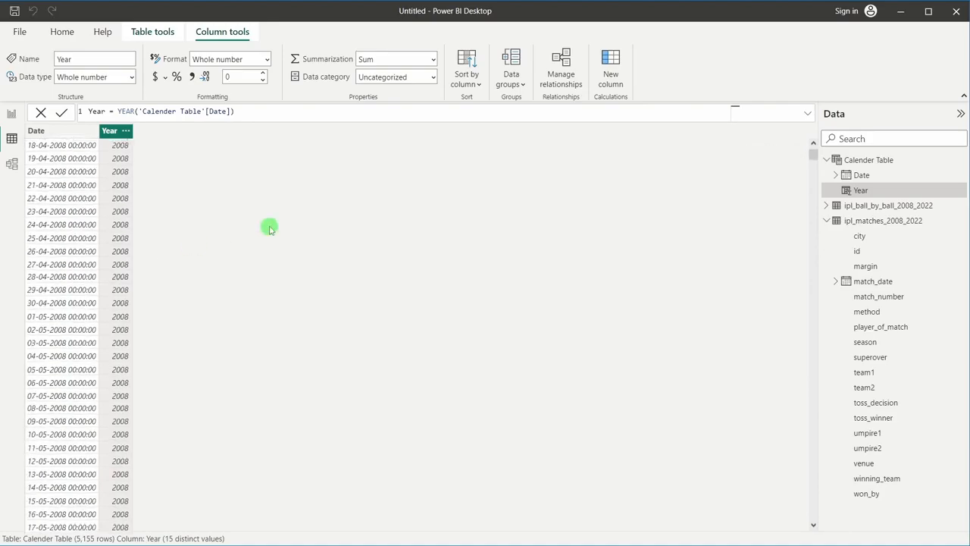
{"action": "scroll", "coordinate": [108, 199], "scroll_direction": "down", "scroll_amount": 11}
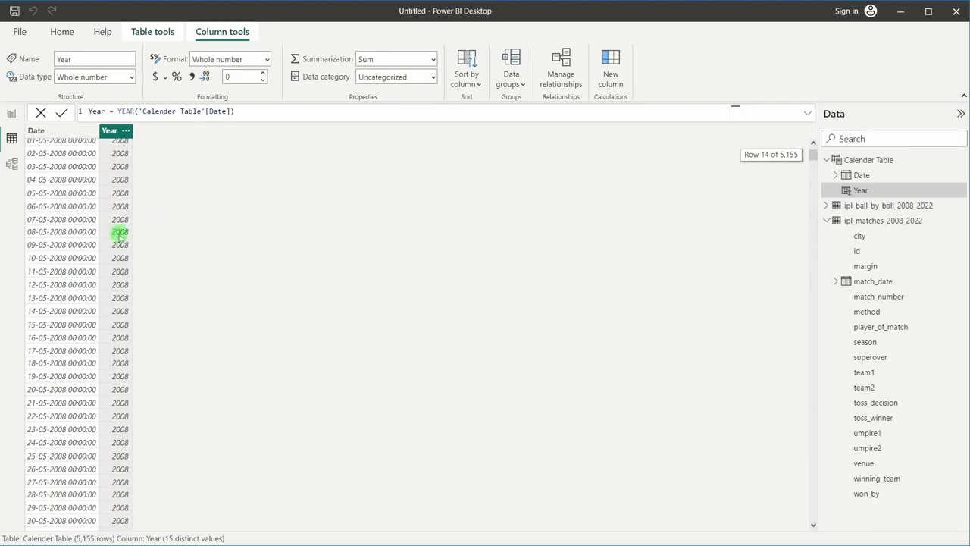
{"action": "scroll", "coordinate": [120, 243], "scroll_direction": "down", "scroll_amount": 20}
{"action": "scroll", "coordinate": [120, 244], "scroll_direction": "up", "scroll_amount": 20}
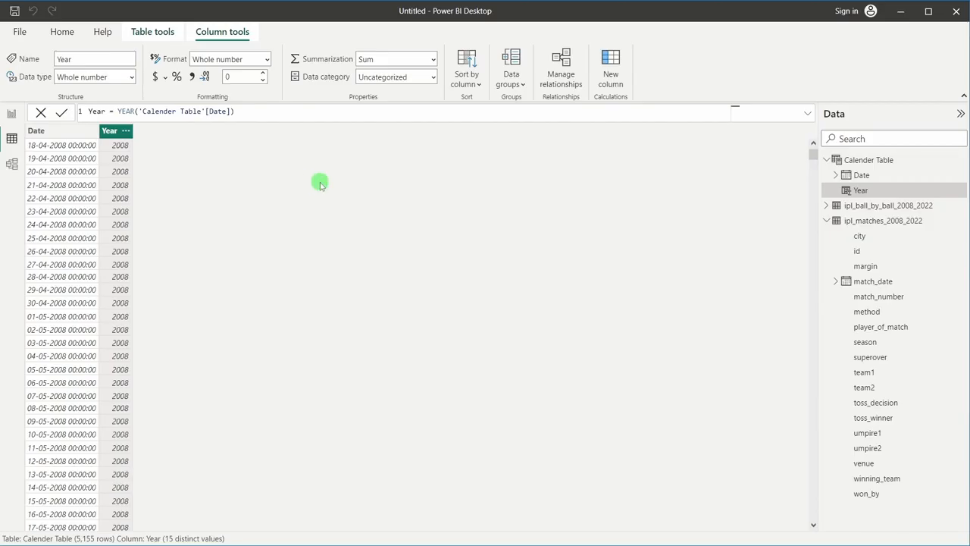
- In Model view, place the Calender Table card directly below the ipl_ball_by_ball_2008_2022 card
{"action": "left_click", "coordinate": [13, 173]}
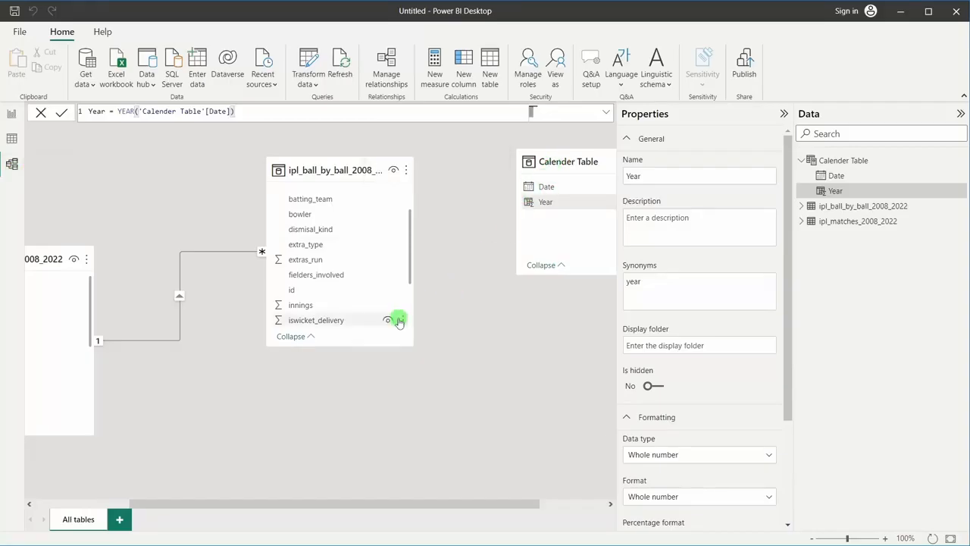
{"action": "left_click", "coordinate": [548, 149]}
{"action": "left_click_drag", "start_coordinate": [548, 149], "coordinate": [341, 386]}
{"action": "left_click_drag", "start_coordinate": [561, 206], "coordinate": [457, 413]}
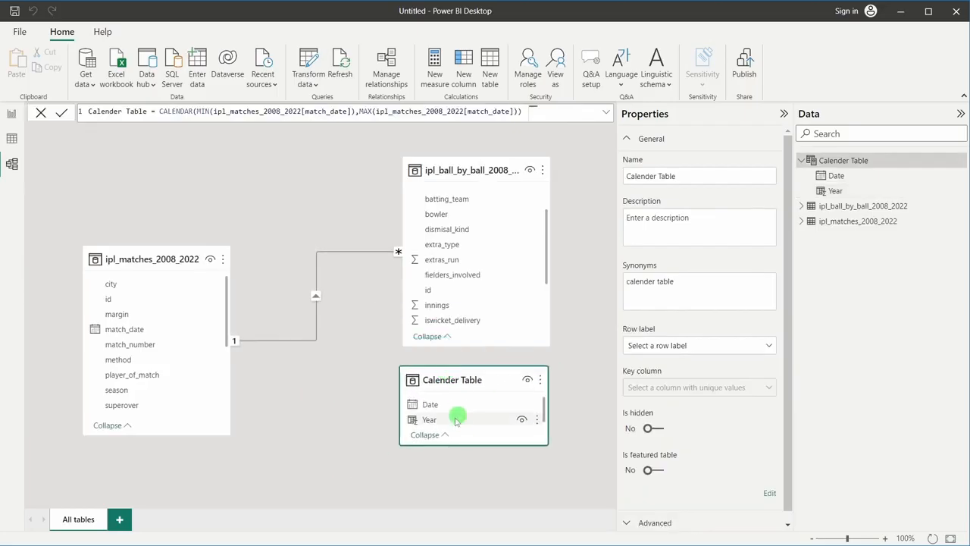
{"action": "left_click", "coordinate": [363, 426]}
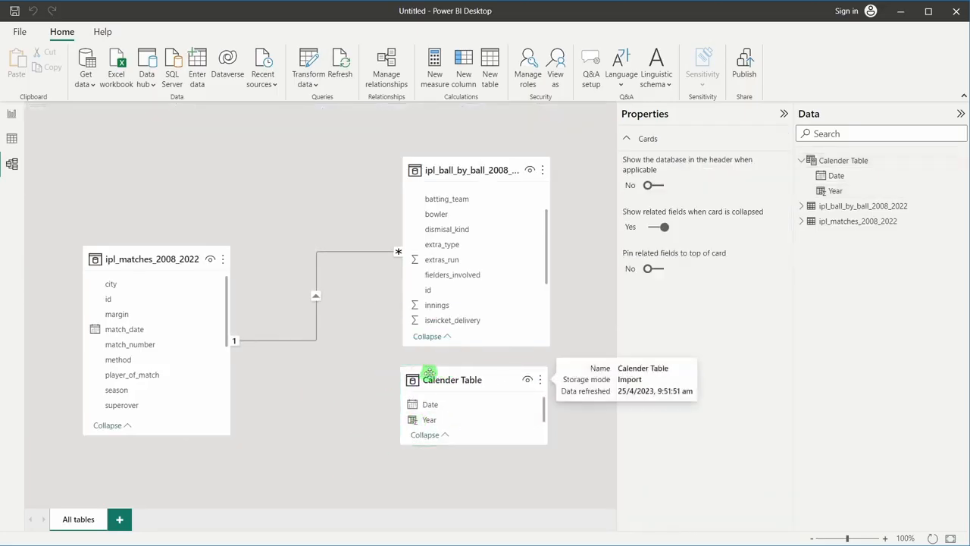
- Create a relationship from match_date in ipl_matches_2008_2022 to Date in Calender Table, after shifting the Calender Table card slightly
{"action": "left_click_drag", "start_coordinate": [430, 375], "coordinate": [441, 378]}
{"action": "left_click", "coordinate": [355, 408]}
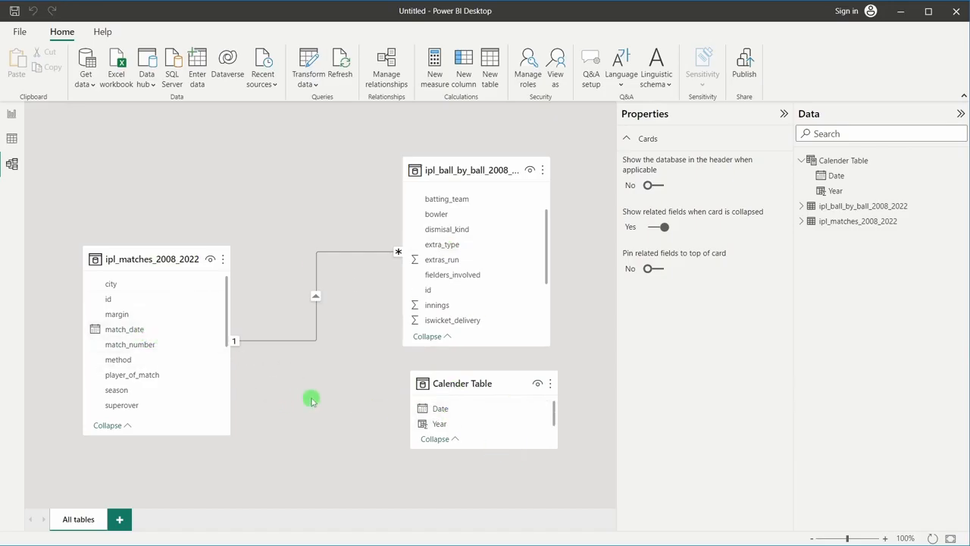
{"action": "left_click_drag", "start_coordinate": [139, 329], "coordinate": [445, 409]}
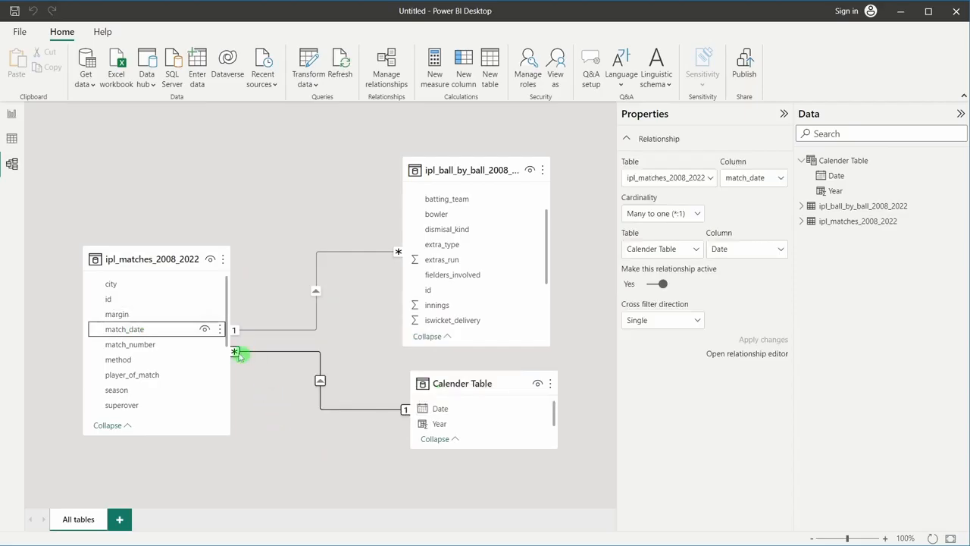
{"action": "left_click", "coordinate": [288, 385]}
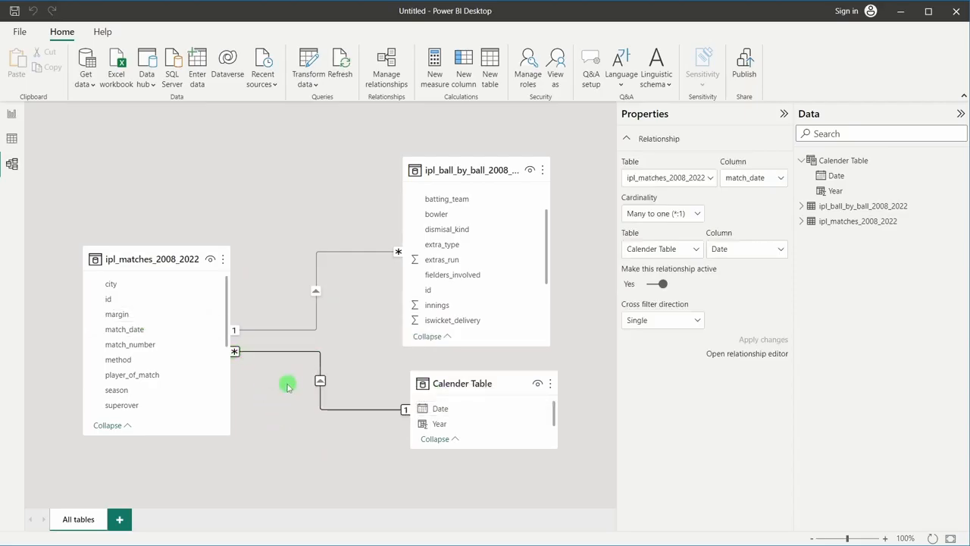
{"action": "left_click", "coordinate": [439, 410]}
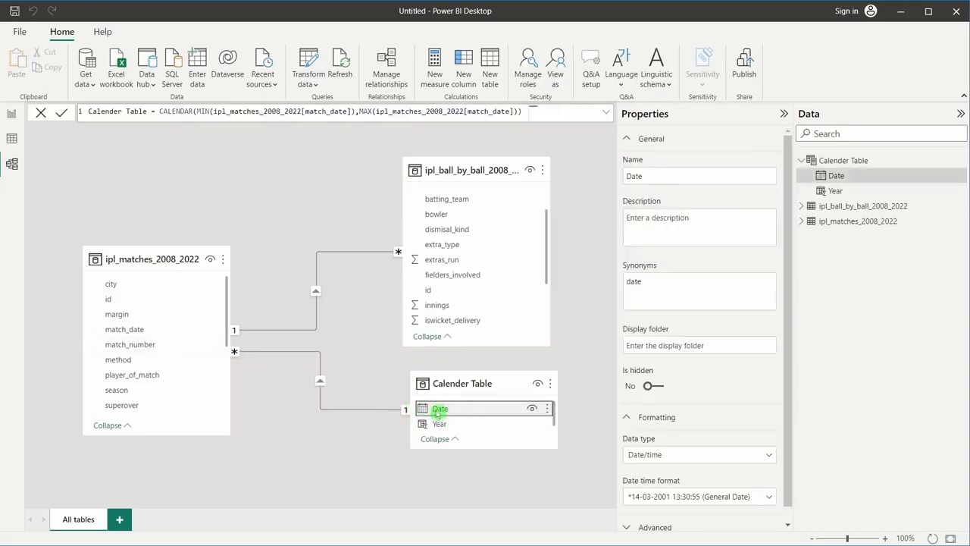
{"action": "left_click", "coordinate": [299, 400]}
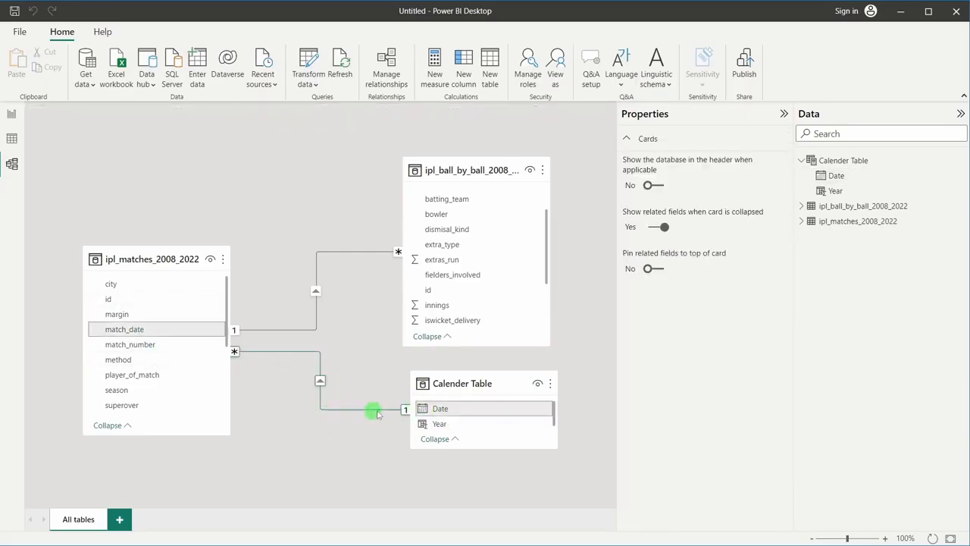
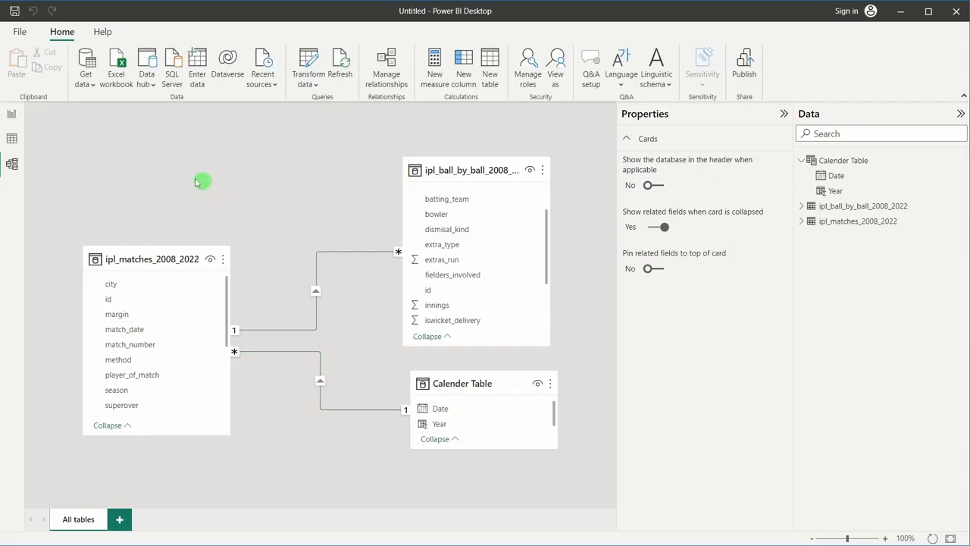
- In Report view, set IPL Background image.jpg as the page's canvas background with 0% transparency
{"action": "left_click", "coordinate": [12, 115]}
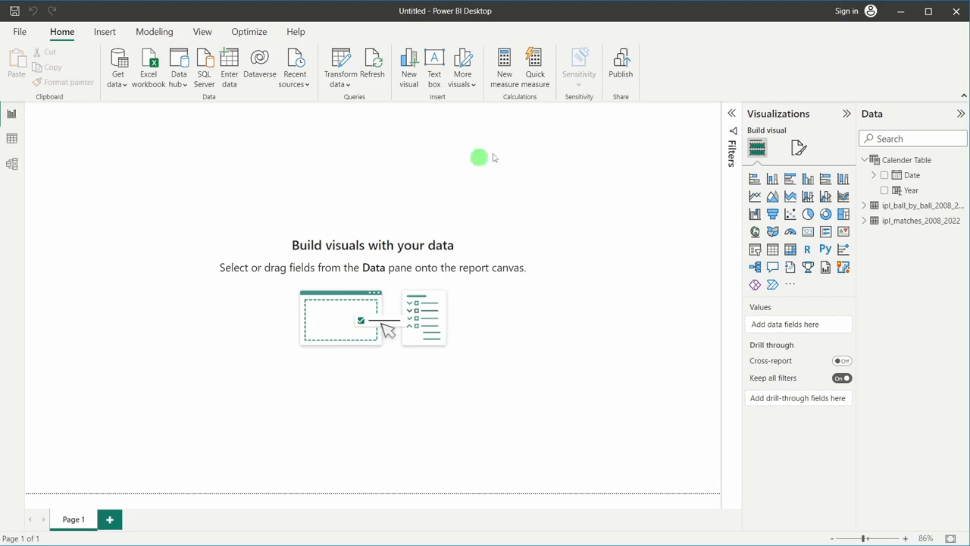
{"action": "left_click", "coordinate": [802, 150]}
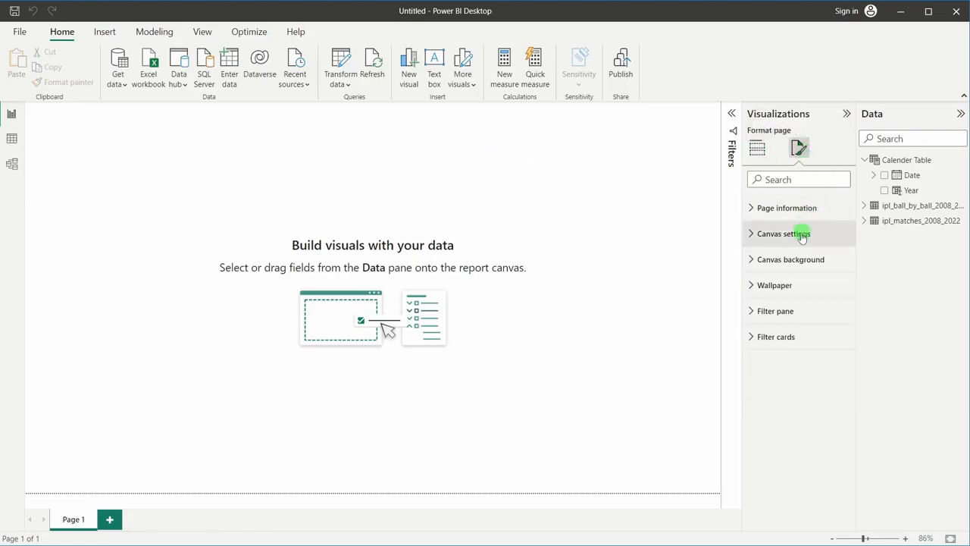
{"action": "left_click", "coordinate": [793, 259]}
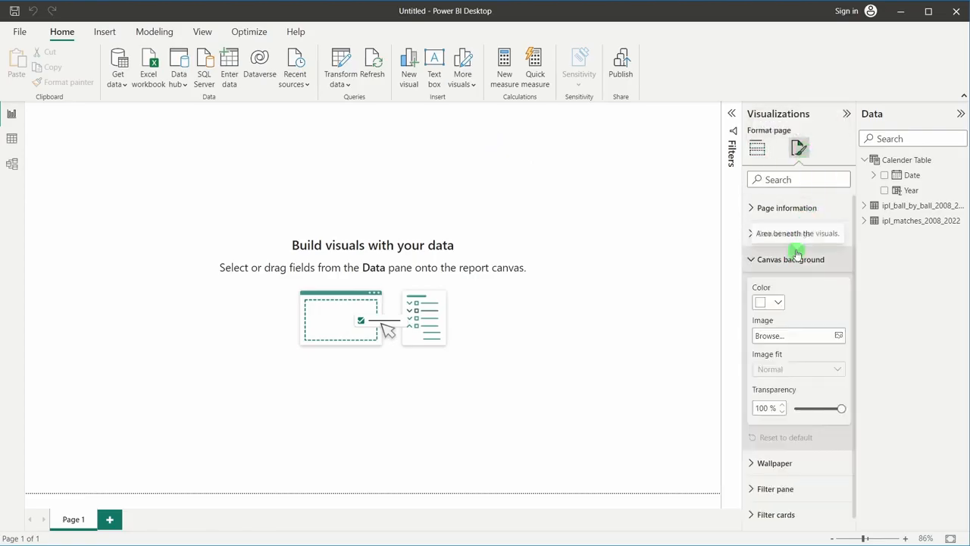
{"action": "left_click", "coordinate": [778, 335]}
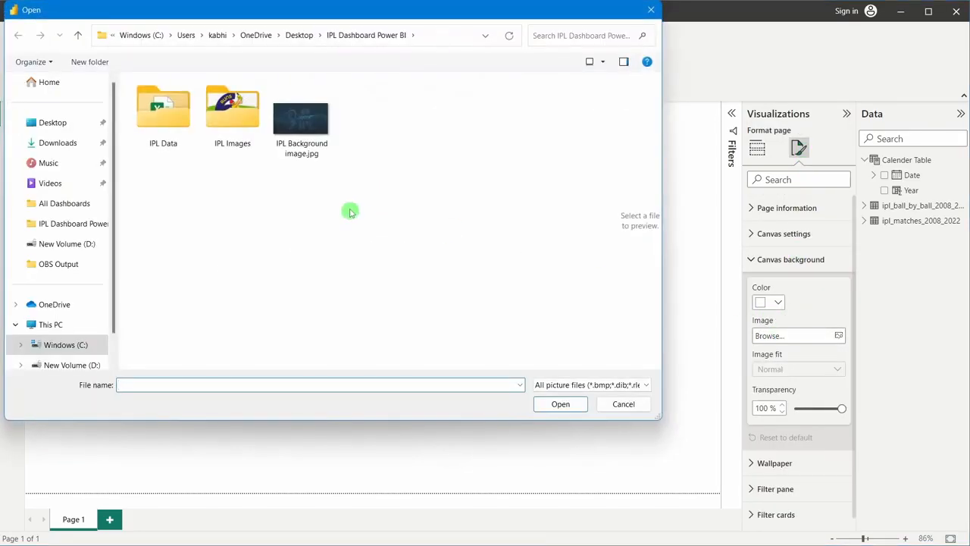
{"action": "left_click", "coordinate": [303, 154]}
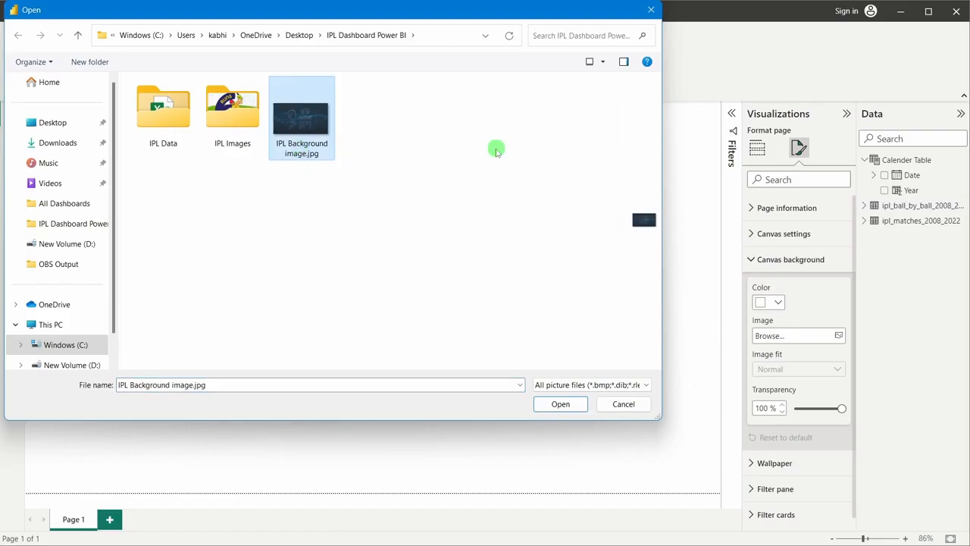
{"action": "left_click", "coordinate": [560, 404]}
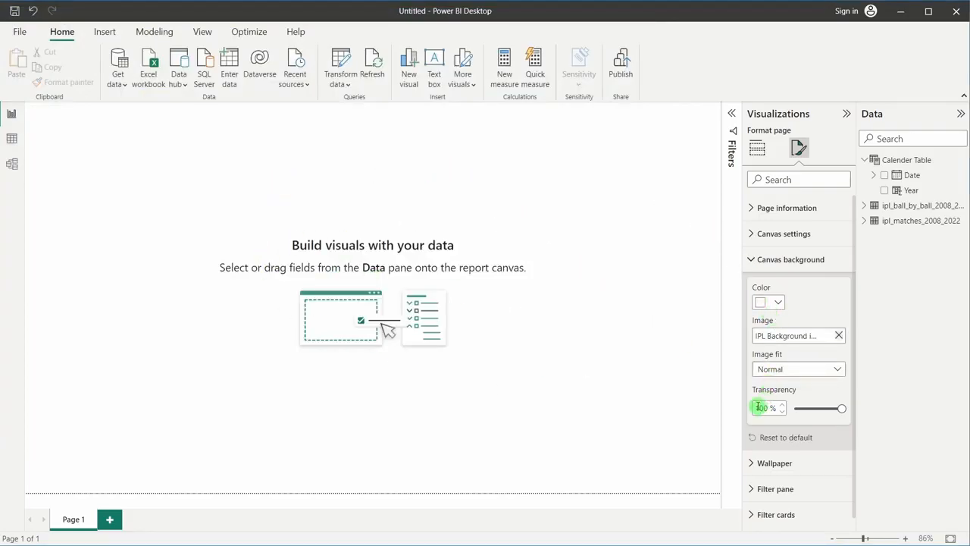
{"action": "left_click_drag", "start_coordinate": [837, 409], "coordinate": [778, 419]}
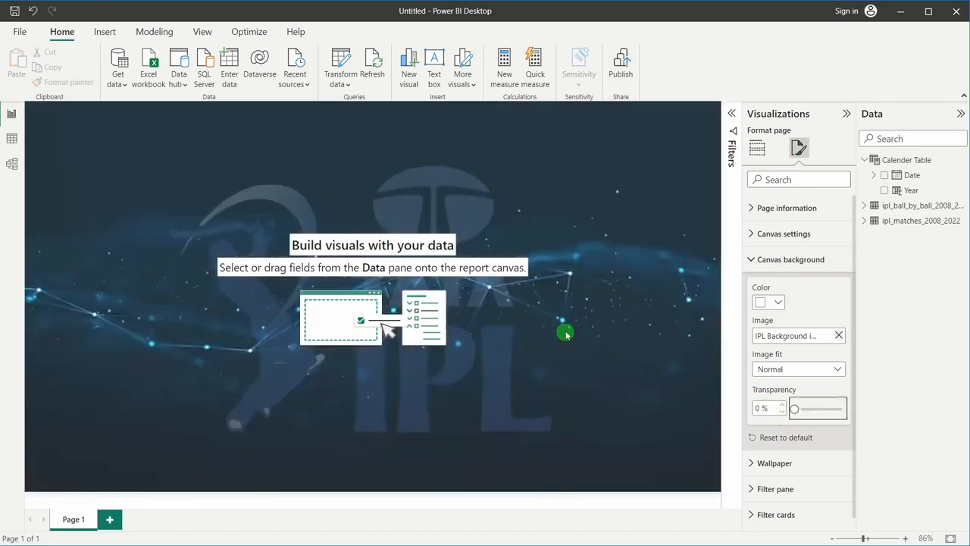
{"action": "left_click", "coordinate": [565, 334]}
- Set the report page's vertical alignment to Middle in the canvas settings
{"action": "left_click", "coordinate": [799, 148]}
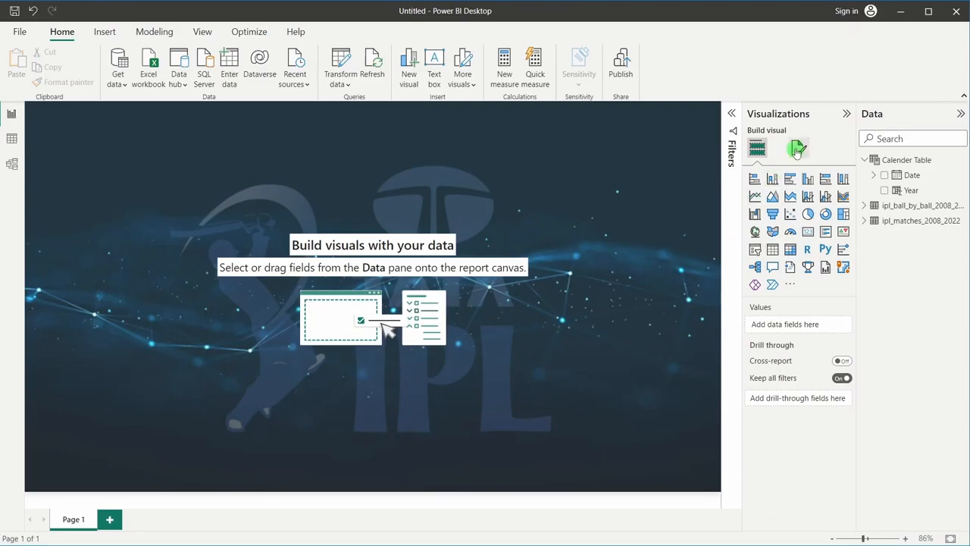
{"action": "left_click", "coordinate": [802, 234]}
{"action": "left_click", "coordinate": [803, 234]}
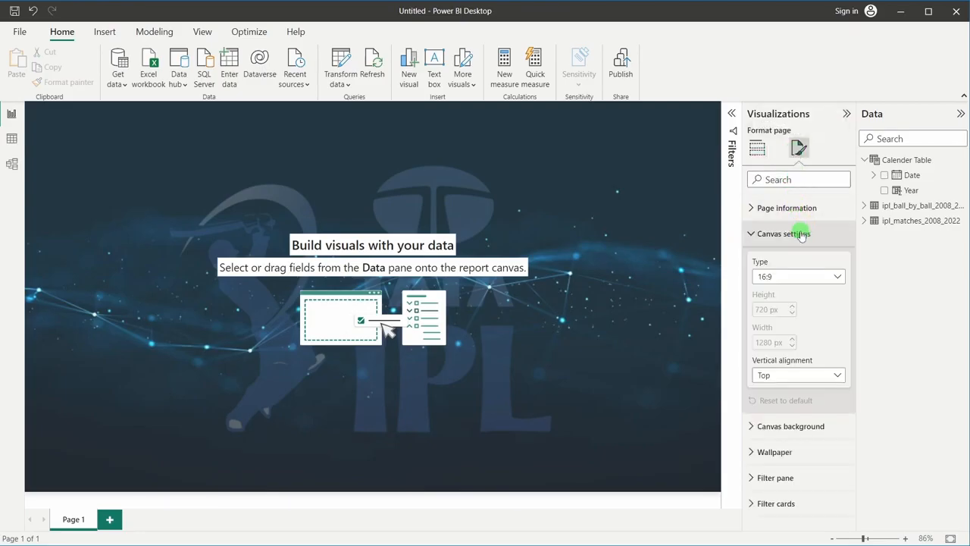
{"action": "left_click", "coordinate": [777, 378]}
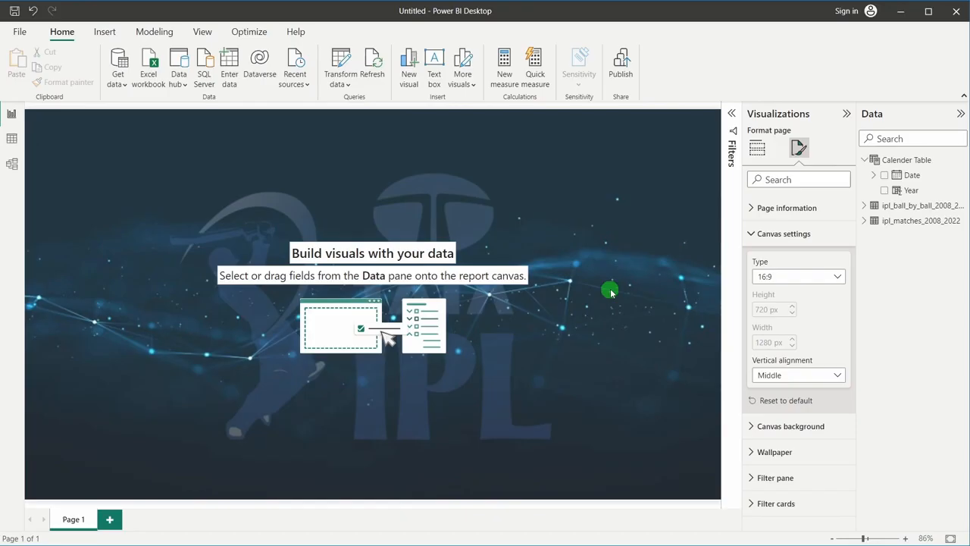
{"action": "left_click", "coordinate": [527, 227]}
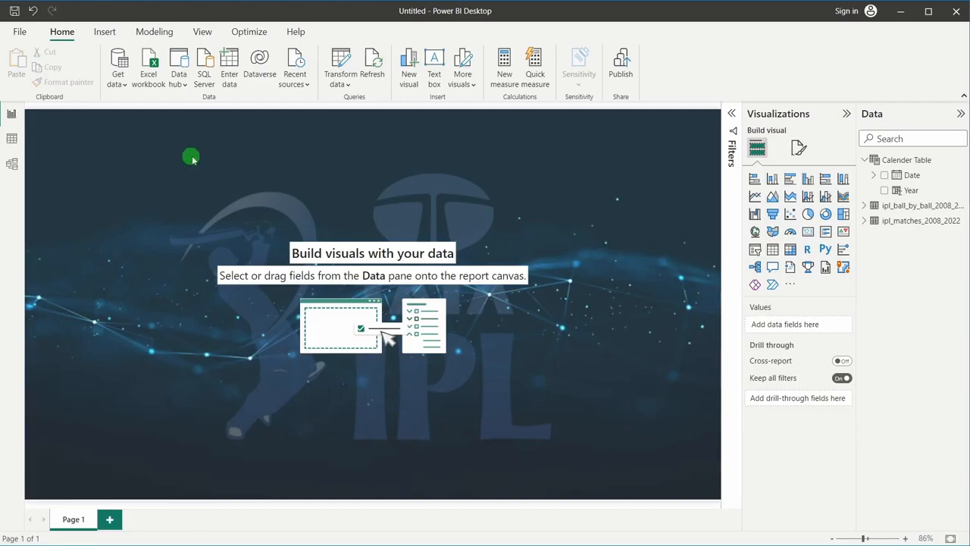
- Insert a rounded rectangle near the top of the page, widen it to about 1093, and collapse the Filters pane
{"action": "left_click", "coordinate": [106, 32]}
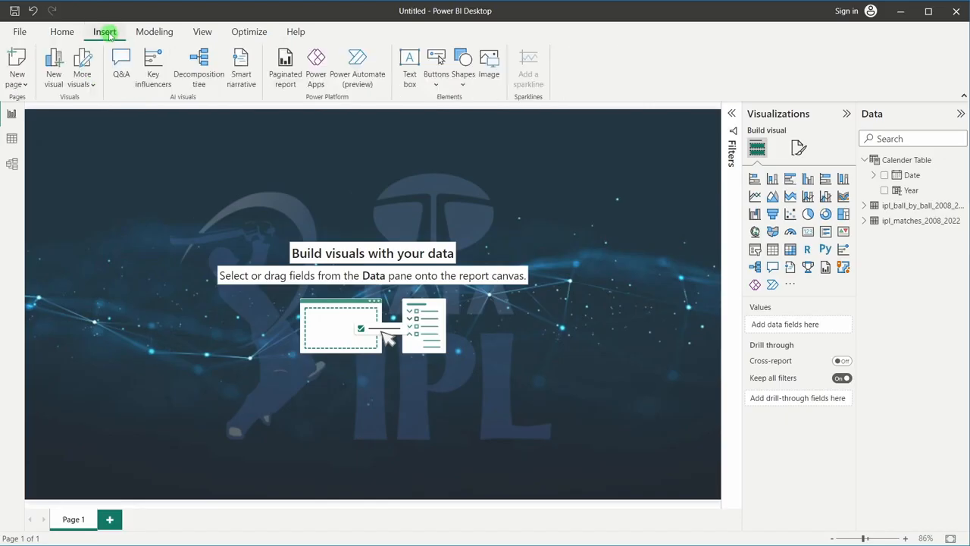
{"action": "left_click", "coordinate": [464, 67]}
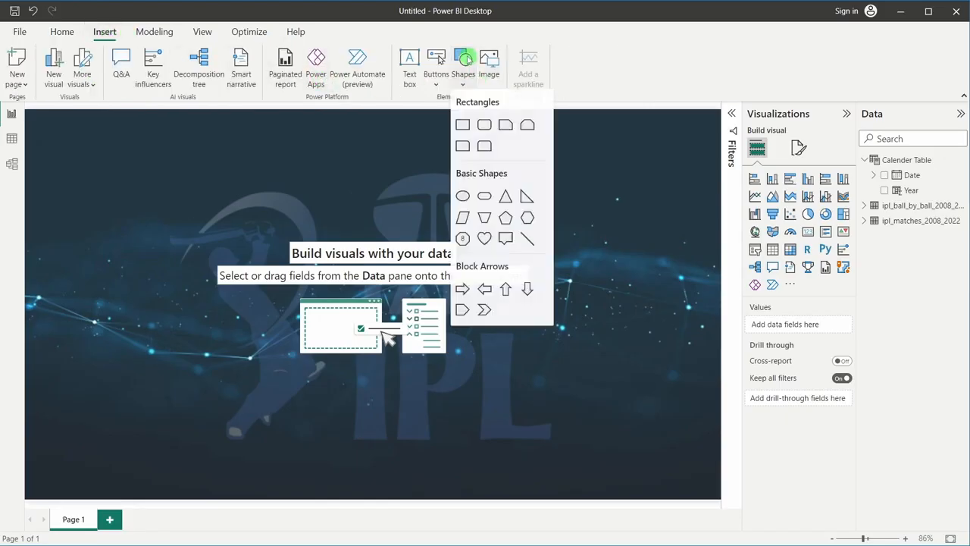
{"action": "left_click", "coordinate": [483, 129]}
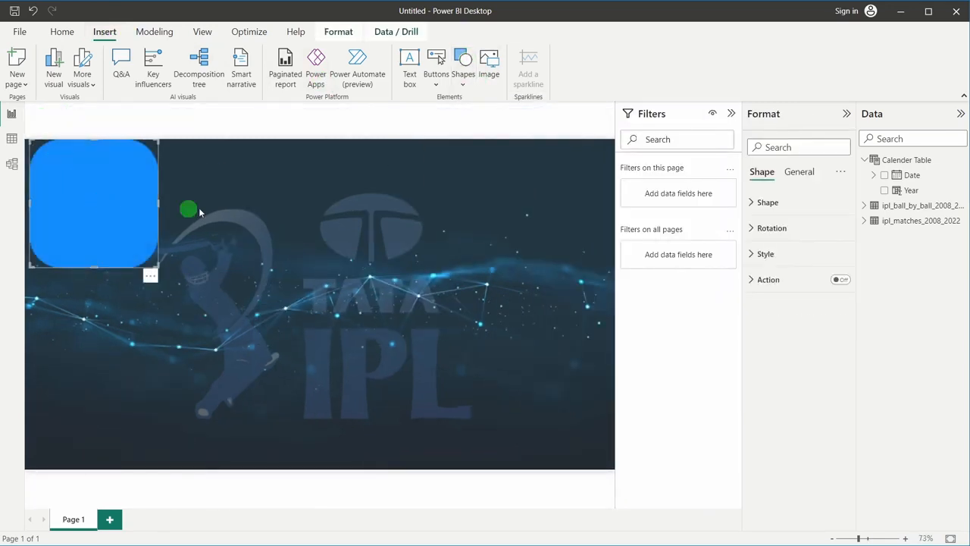
{"action": "left_click_drag", "start_coordinate": [171, 204], "coordinate": [533, 219]}
{"action": "left_click_drag", "start_coordinate": [357, 198], "coordinate": [361, 214]}
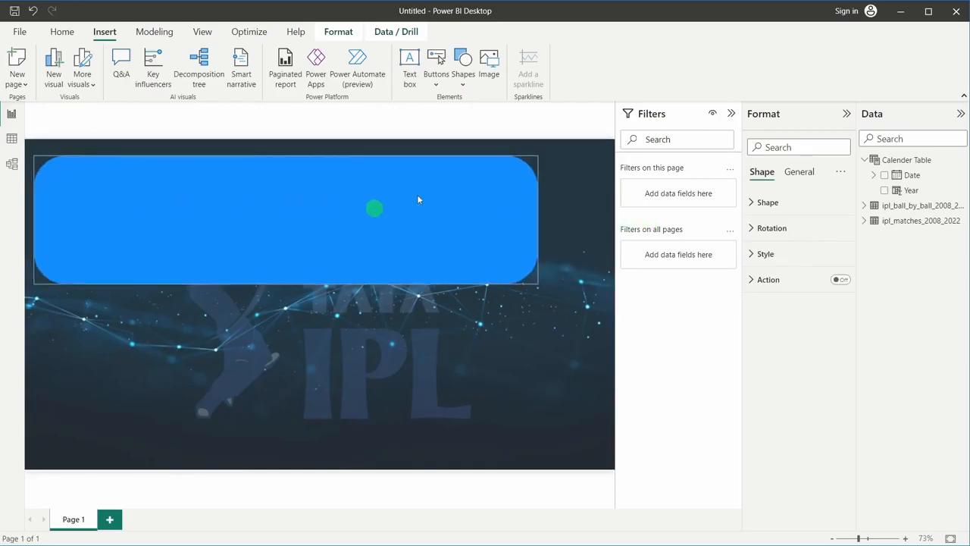
{"action": "left_click", "coordinate": [732, 113]}
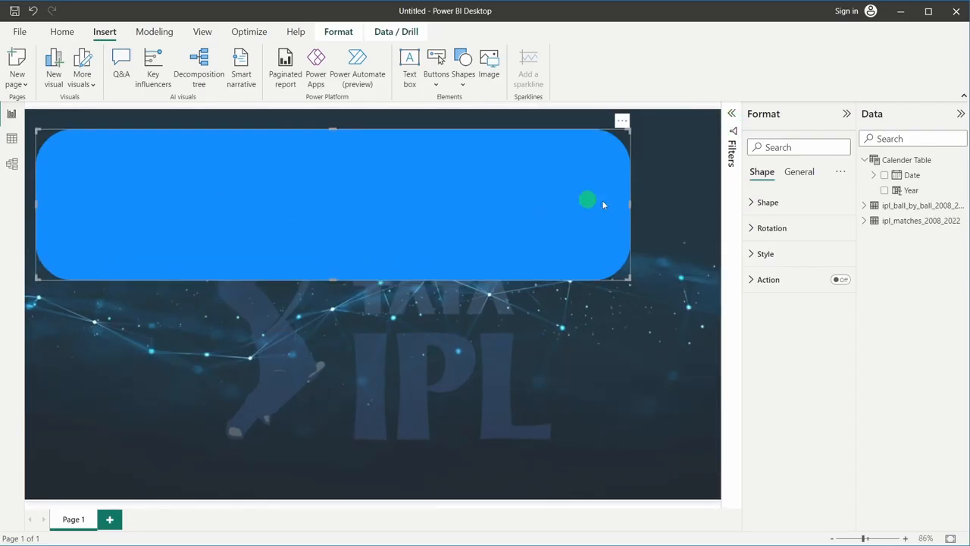
- Set the rectangle's rounded corners to 5% and its fill color to #AD5129
{"action": "left_click", "coordinate": [768, 199]}
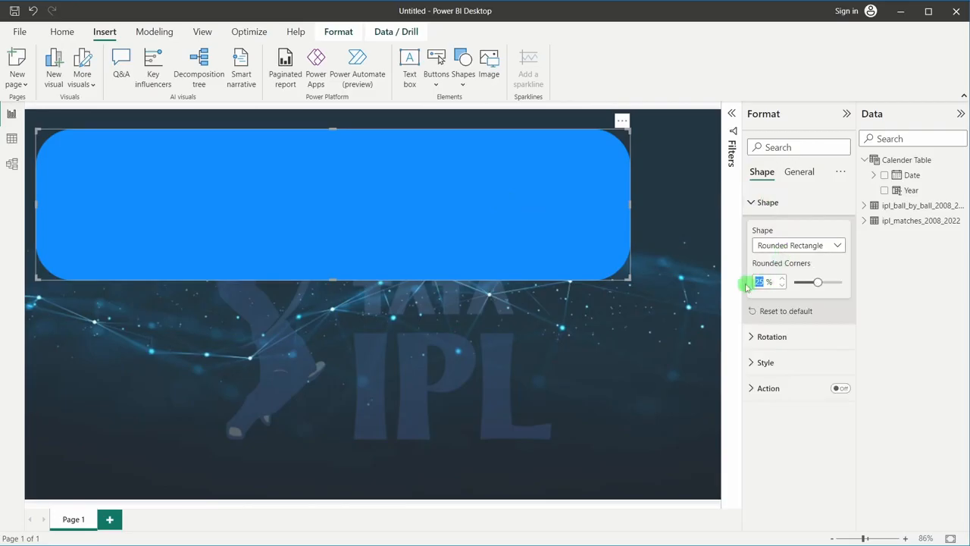
{"action": "type", "text": "5"}
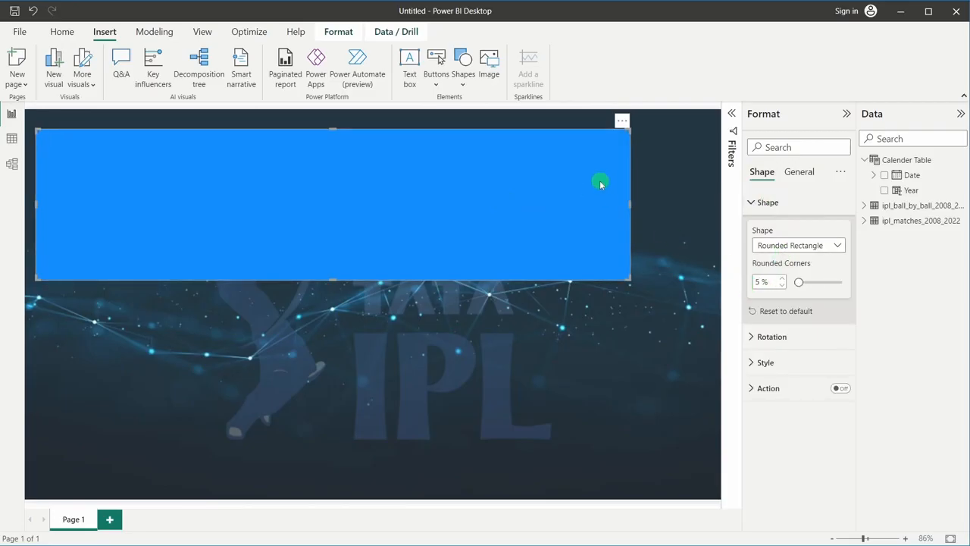
{"action": "left_click", "coordinate": [767, 362]}
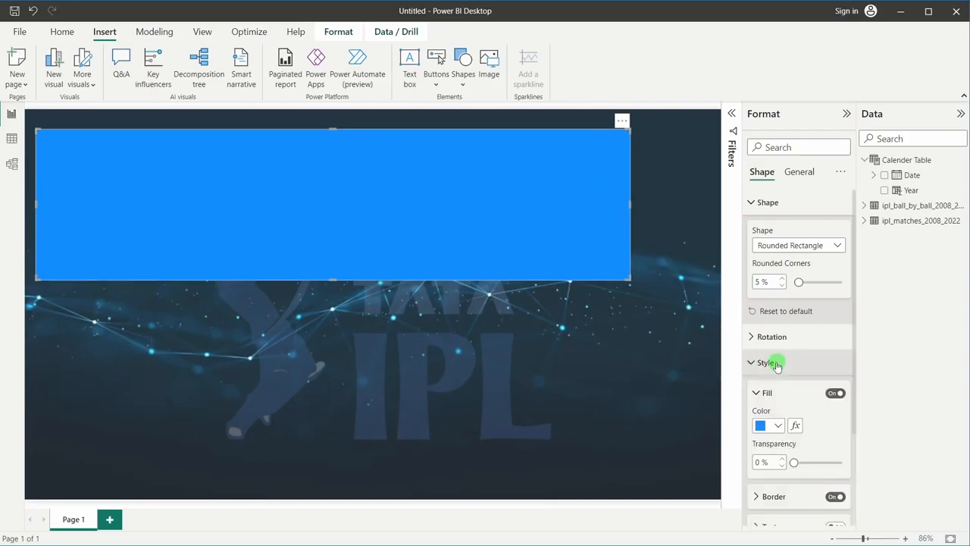
{"action": "scroll", "coordinate": [777, 365], "scroll_direction": "down", "scroll_amount": 2}
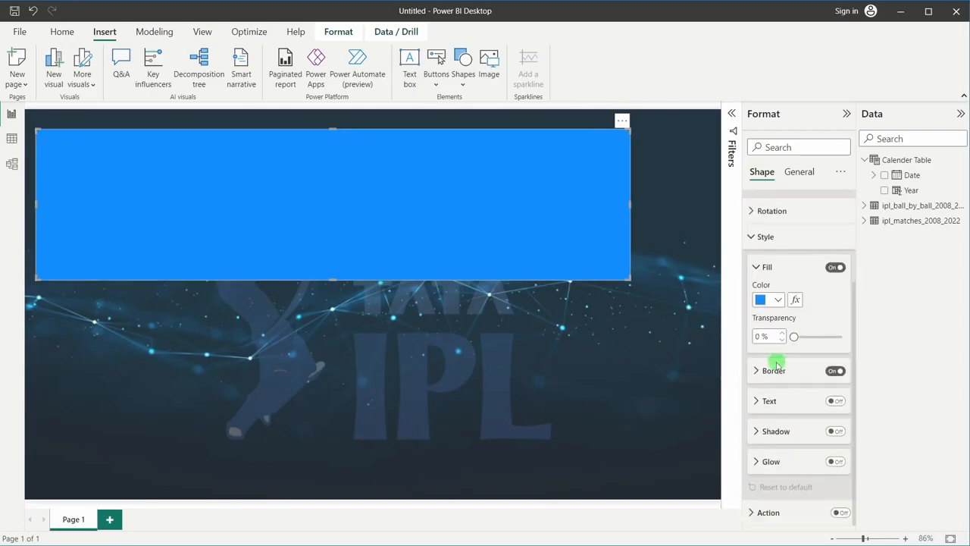
{"action": "left_click", "coordinate": [777, 301]}
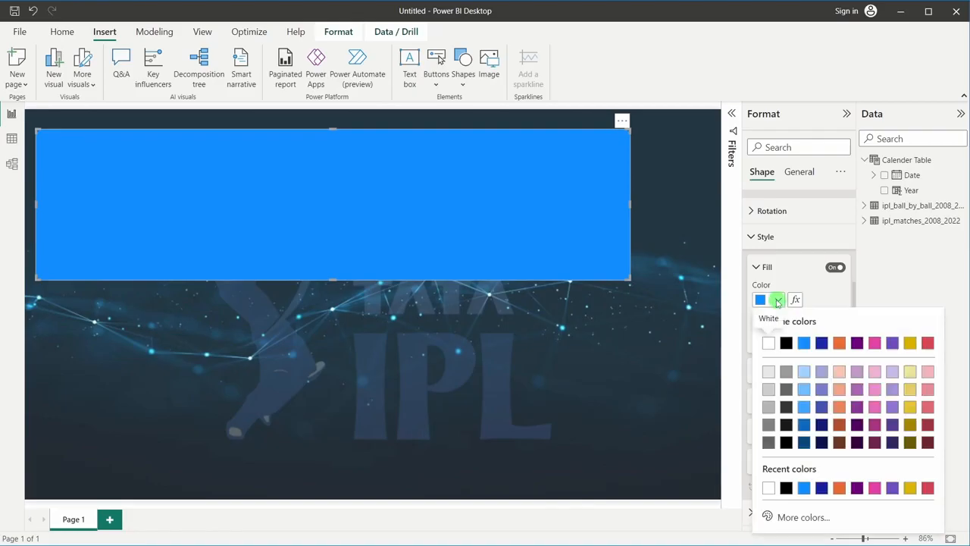
{"action": "left_click", "coordinate": [788, 517]}
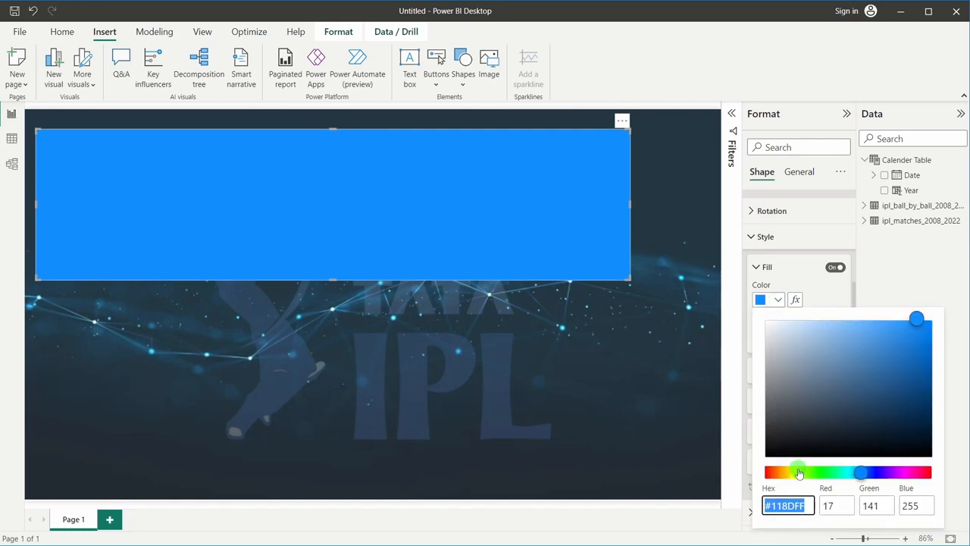
{"action": "type", "text": "#AD5129"}
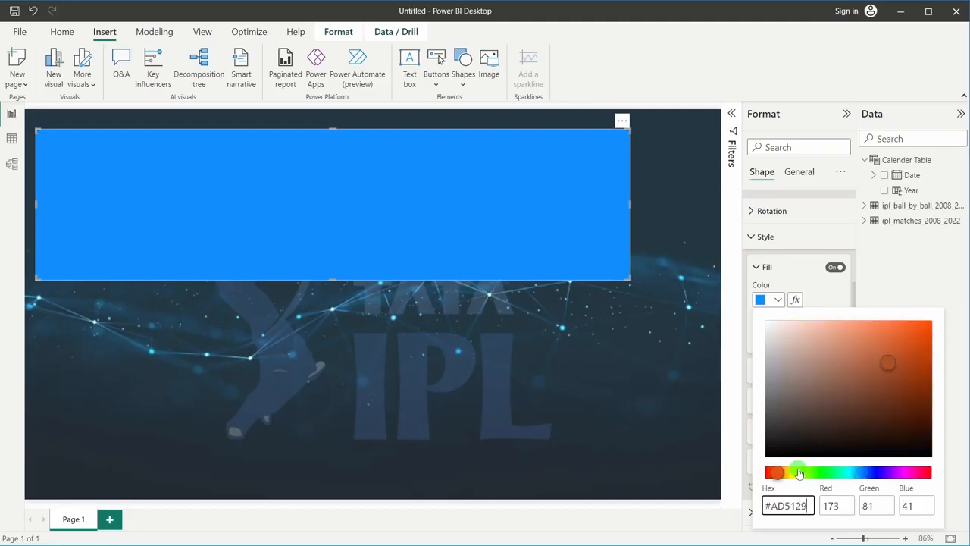
{"action": "left_click", "coordinate": [802, 268]}
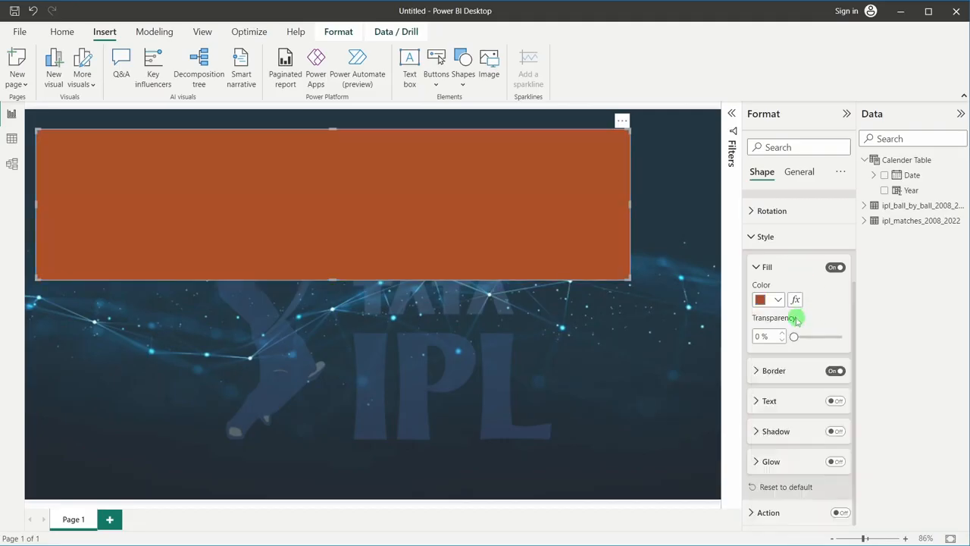
- Set the rectangle's fill transparency to 25%
{"action": "left_click_drag", "start_coordinate": [762, 338], "coordinate": [743, 344]}
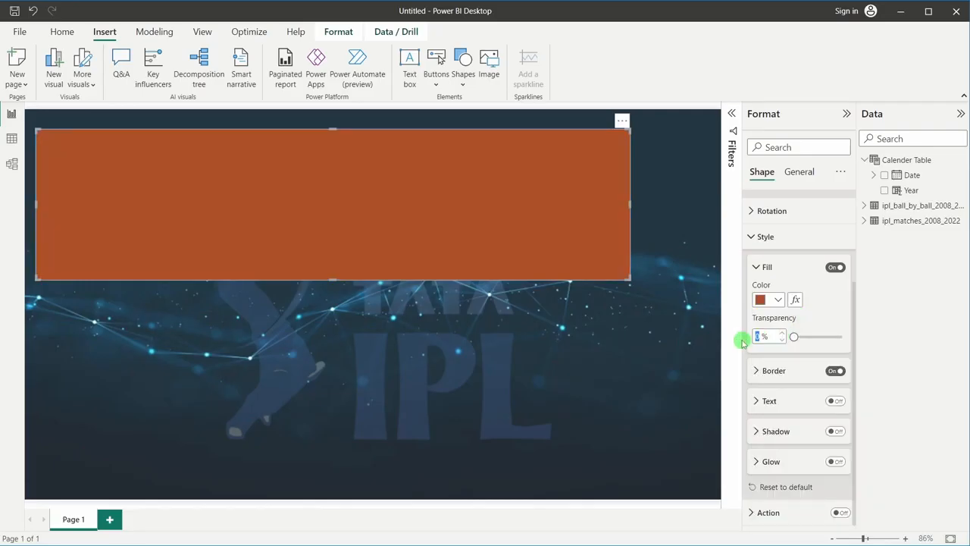
{"action": "type", "text": "25"}
{"action": "key", "text": "Return"}
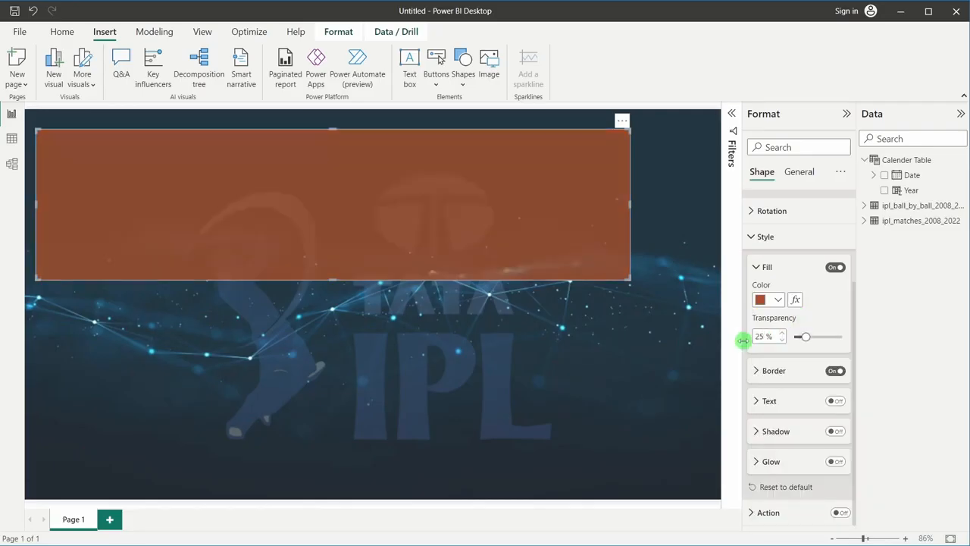
- Move the rectangle into the page's upper-left corner and set its height to 60
{"action": "left_click_drag", "start_coordinate": [180, 204], "coordinate": [173, 187]}
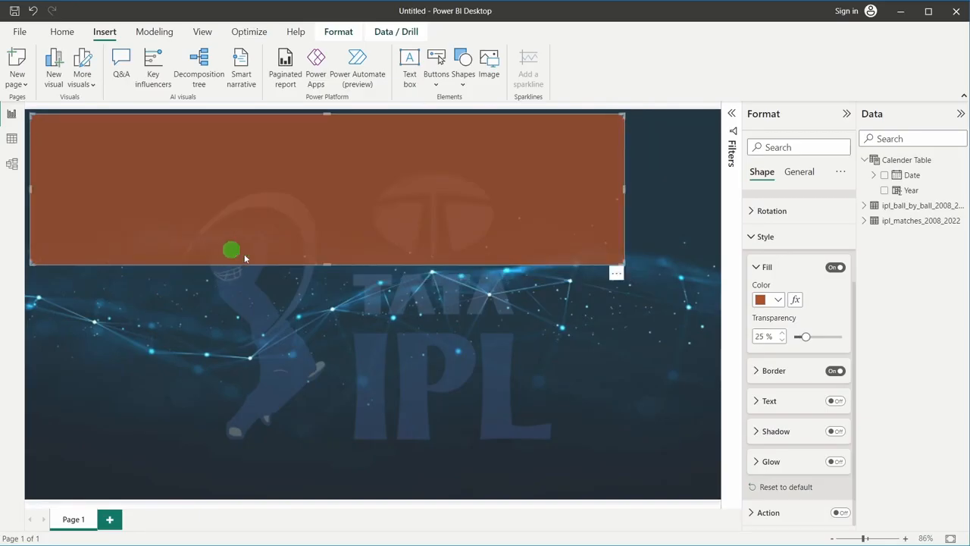
{"action": "left_click", "coordinate": [800, 184]}
{"action": "left_click", "coordinate": [781, 202]}
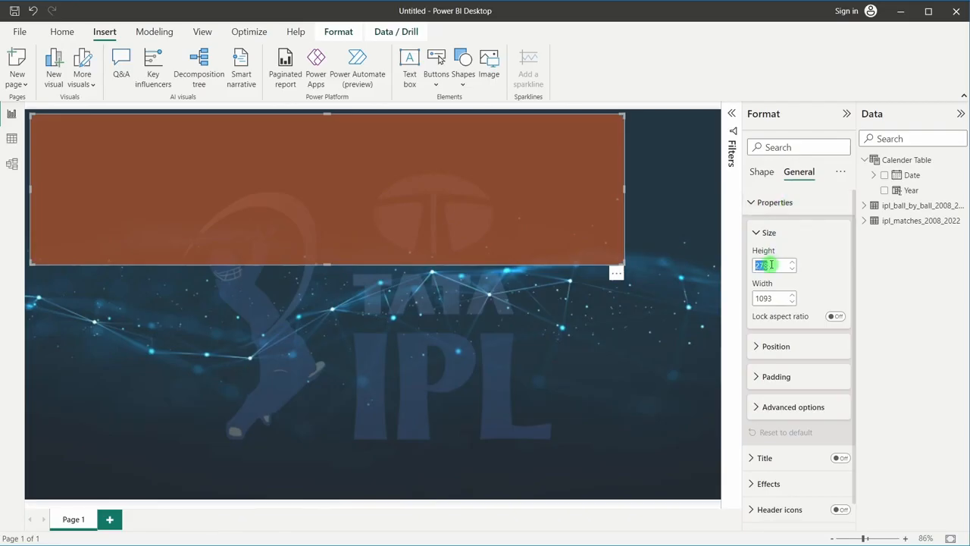
{"action": "type", "text": "60"}
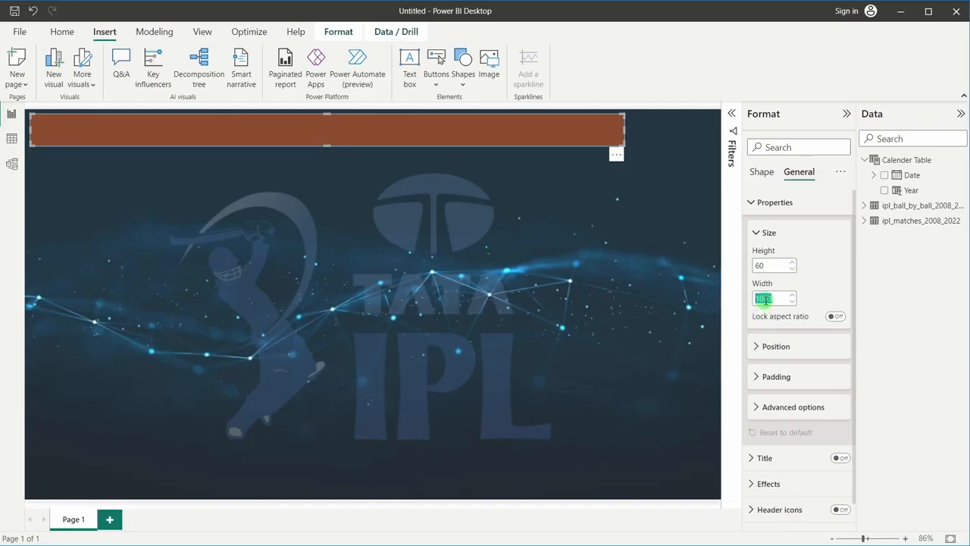
- Set the header rectangle's width to 1250 and nudge it slightly right and down to centre it across the page
{"action": "type", "text": "1250"}
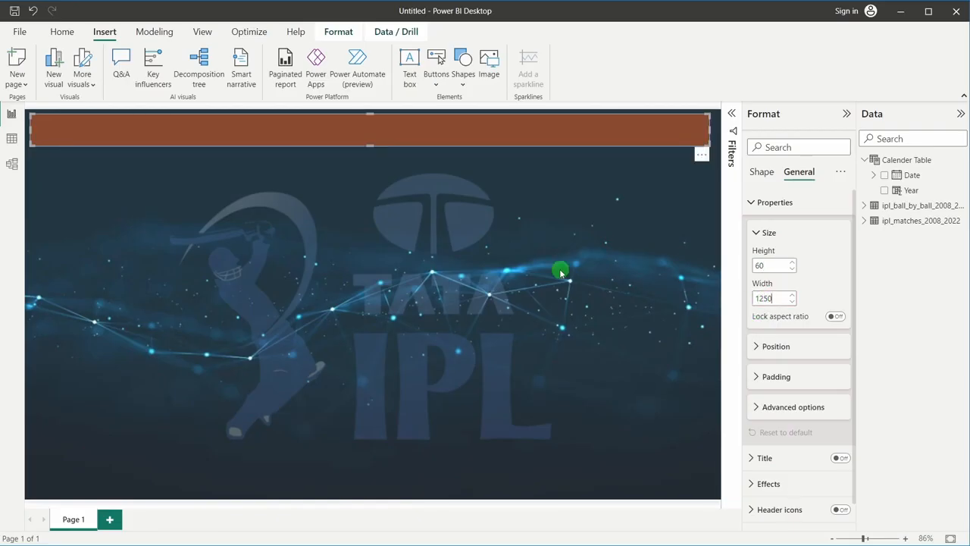
{"action": "left_click", "coordinate": [443, 135]}
{"action": "key", "text": "Right"}
{"action": "key", "text": "Right"}
{"action": "key", "text": "Right"}
{"action": "key", "text": "Right"}
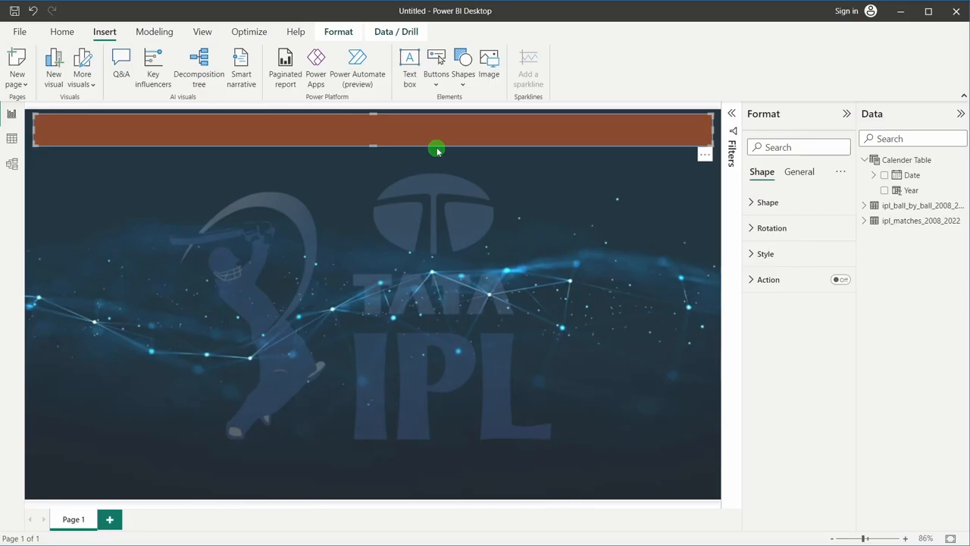
{"action": "key", "text": "Down"}
{"action": "key", "text": "Down"}
{"action": "key", "text": "Down"}
{"action": "key", "text": "Up"}
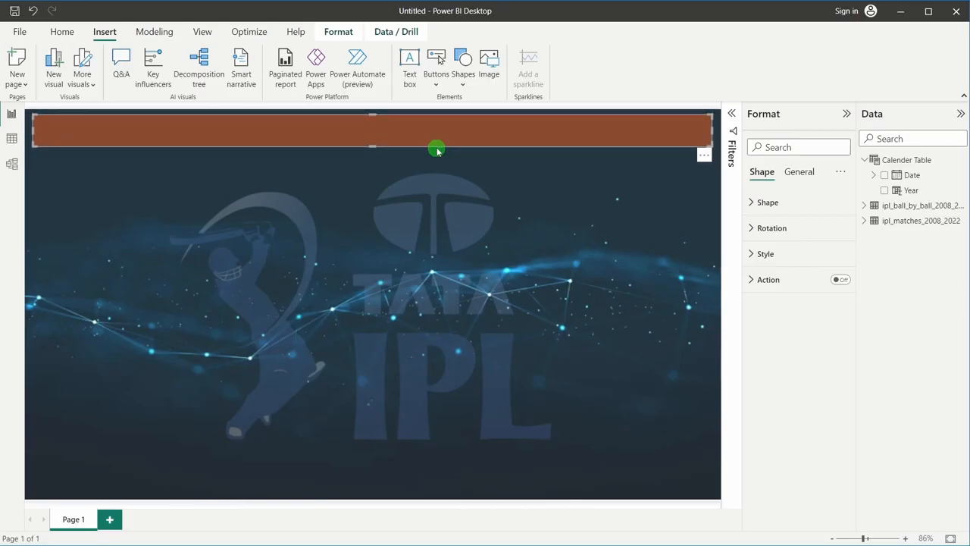
{"action": "left_click", "coordinate": [447, 213]}
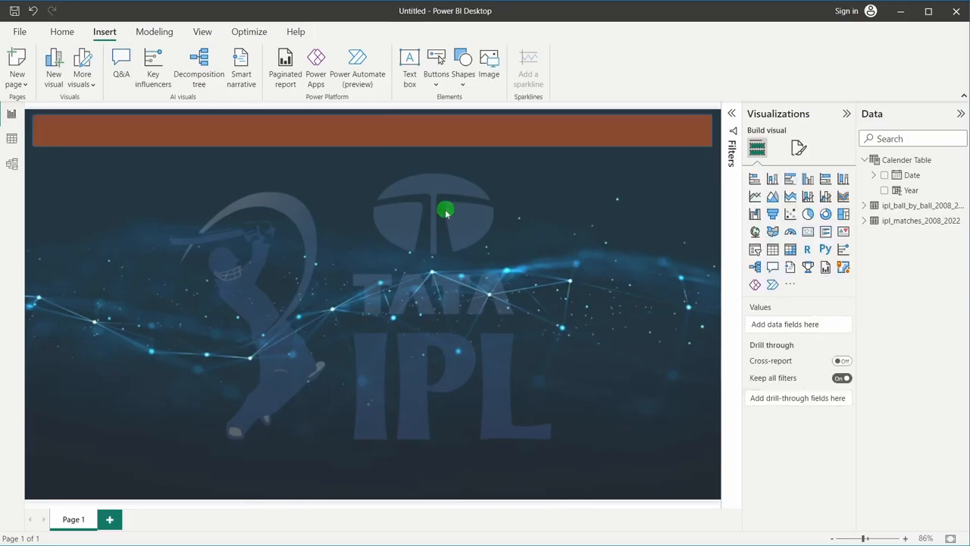
- Turn off the header rectangle's border in its style settings
{"action": "left_click", "coordinate": [450, 141]}
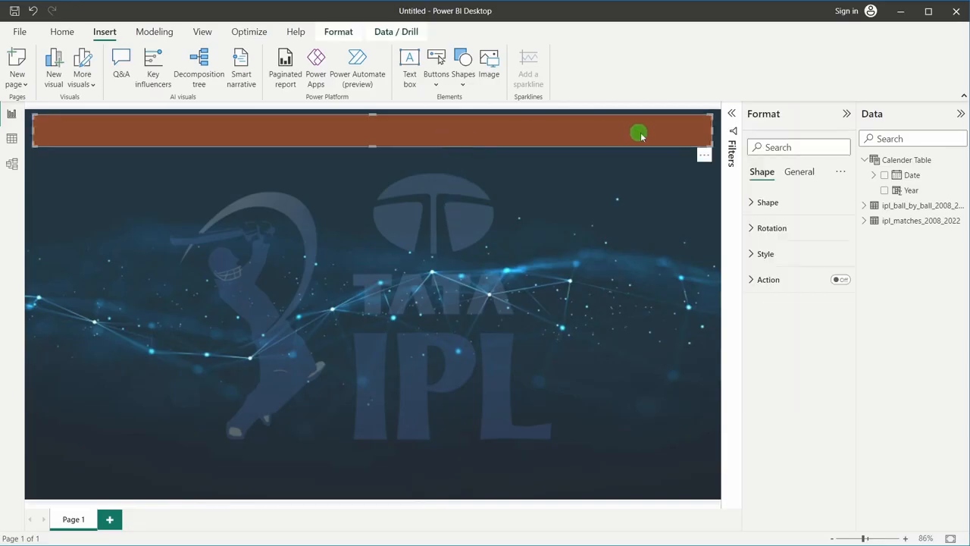
{"action": "left_click", "coordinate": [773, 206]}
{"action": "left_click", "coordinate": [771, 202]}
{"action": "left_click", "coordinate": [769, 254]}
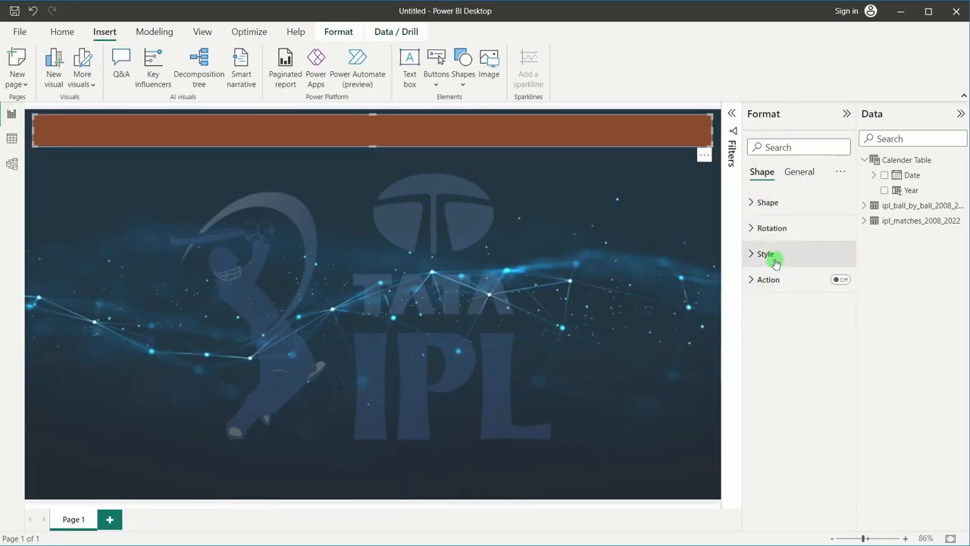
{"action": "left_click", "coordinate": [834, 389]}
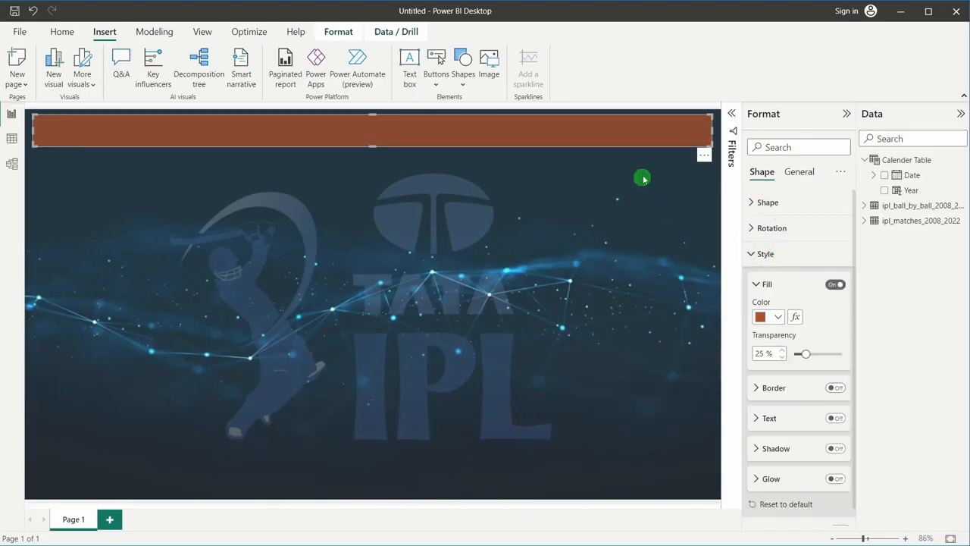
{"action": "left_click", "coordinate": [154, 171]}
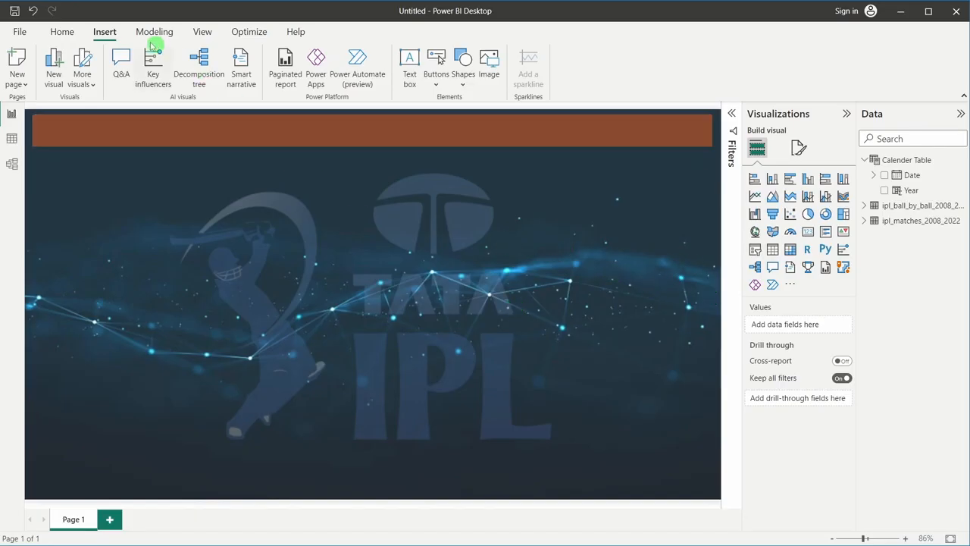
- Insert a text box reading IPL ANALYSIS and set its font to Segoe (Bold)
{"action": "left_click", "coordinate": [409, 68]}
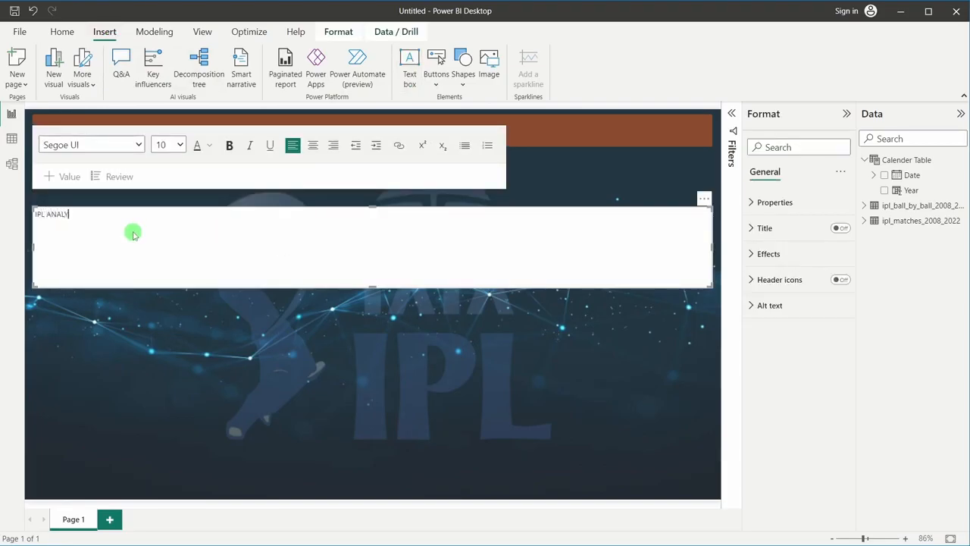
{"action": "left_click_drag", "start_coordinate": [85, 217], "coordinate": [40, 215]}
{"action": "left_click", "coordinate": [139, 146]}
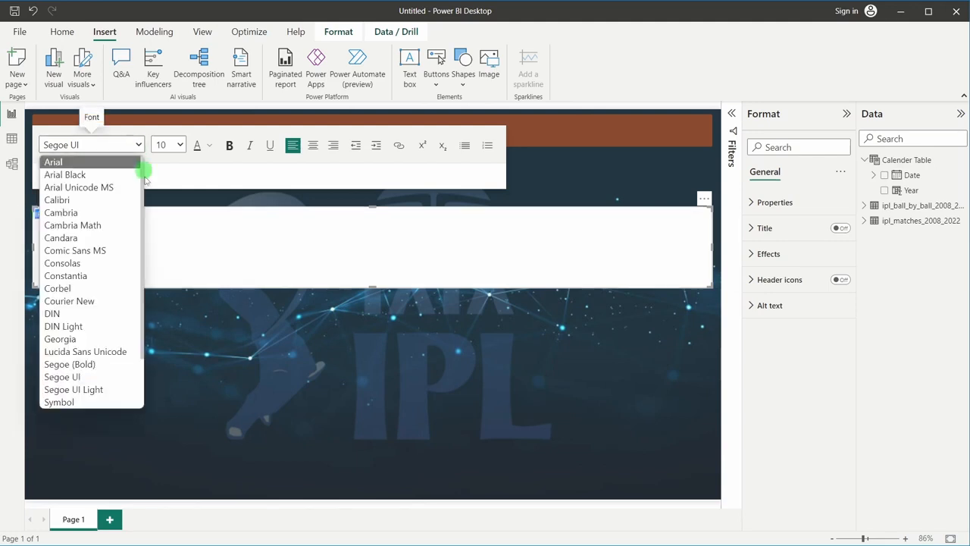
{"action": "left_click", "coordinate": [70, 363]}
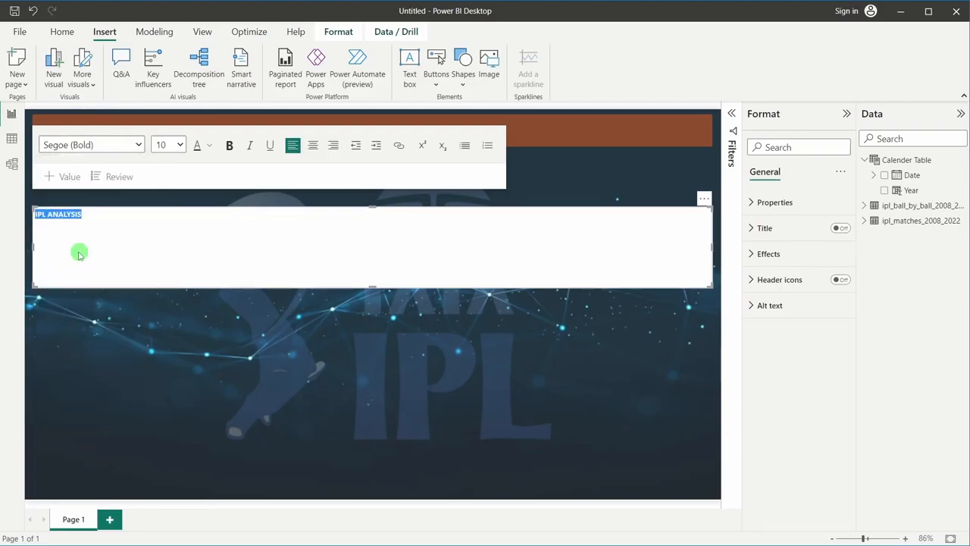
- Set the IPL ANALYSIS text size to 28 and narrow the text box to fit the title
{"action": "left_click", "coordinate": [176, 145]}
{"action": "left_click", "coordinate": [170, 302]}
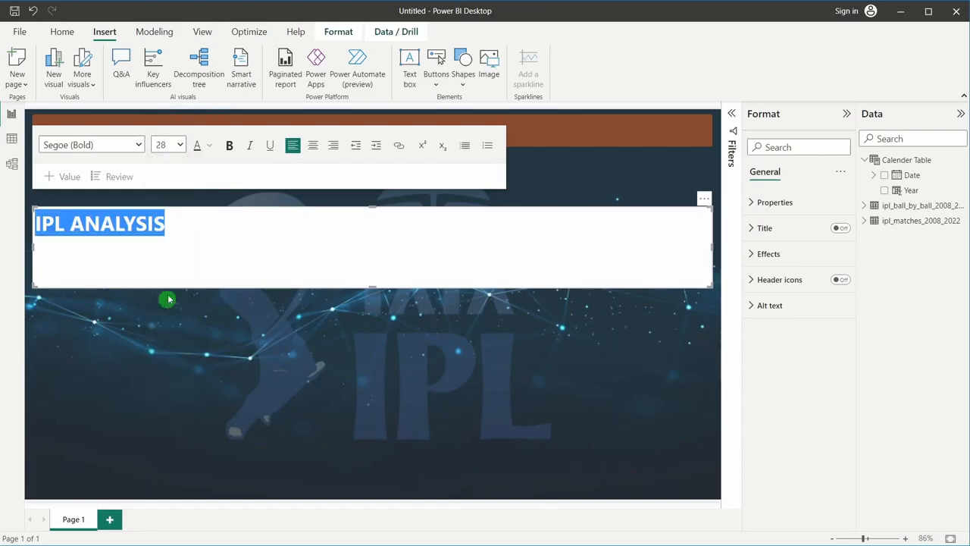
{"action": "left_click_drag", "start_coordinate": [713, 244], "coordinate": [172, 244]}
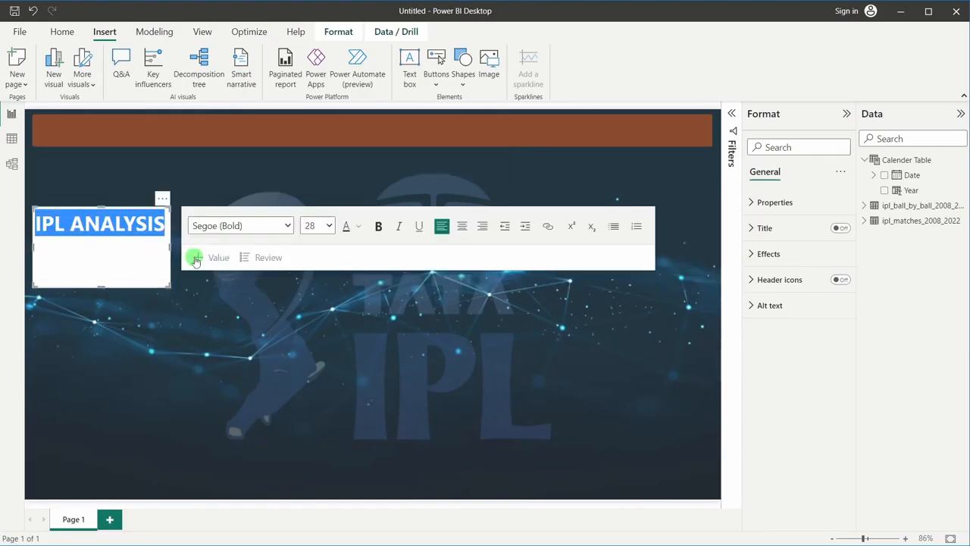
{"action": "left_click", "coordinate": [198, 257]}
{"action": "left_click", "coordinate": [128, 388]}
{"action": "left_click", "coordinate": [120, 220]}
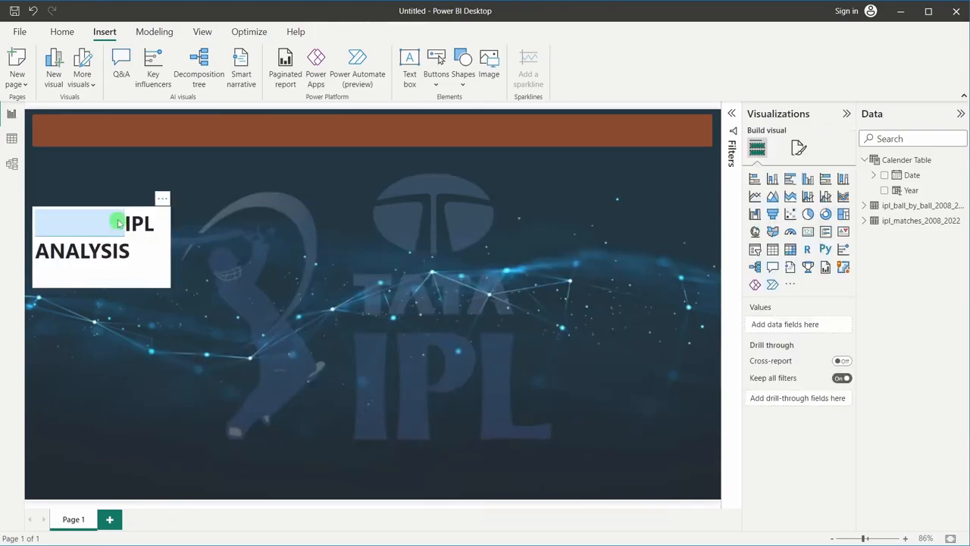
{"action": "key", "text": "ctrl+z"}
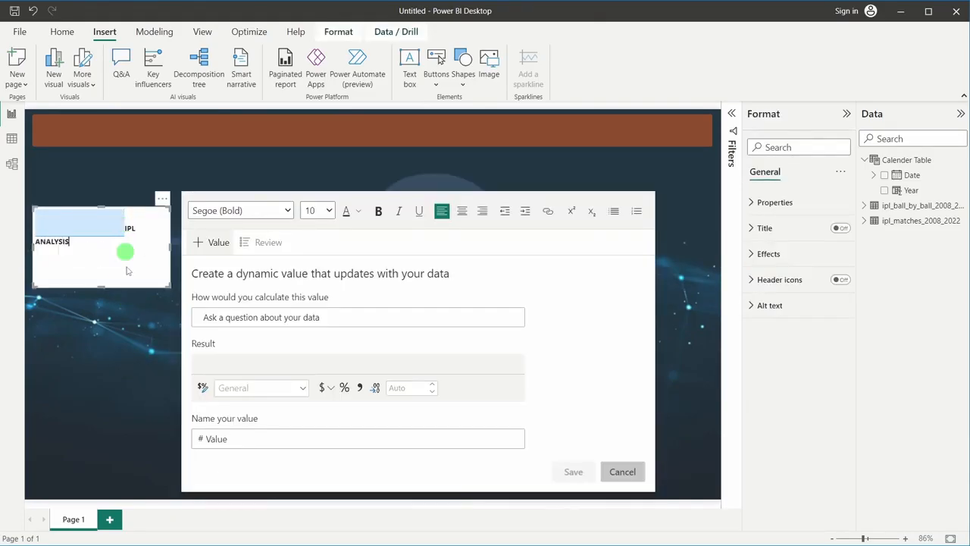
{"action": "left_click", "coordinate": [132, 359]}
{"action": "left_click", "coordinate": [169, 254]}
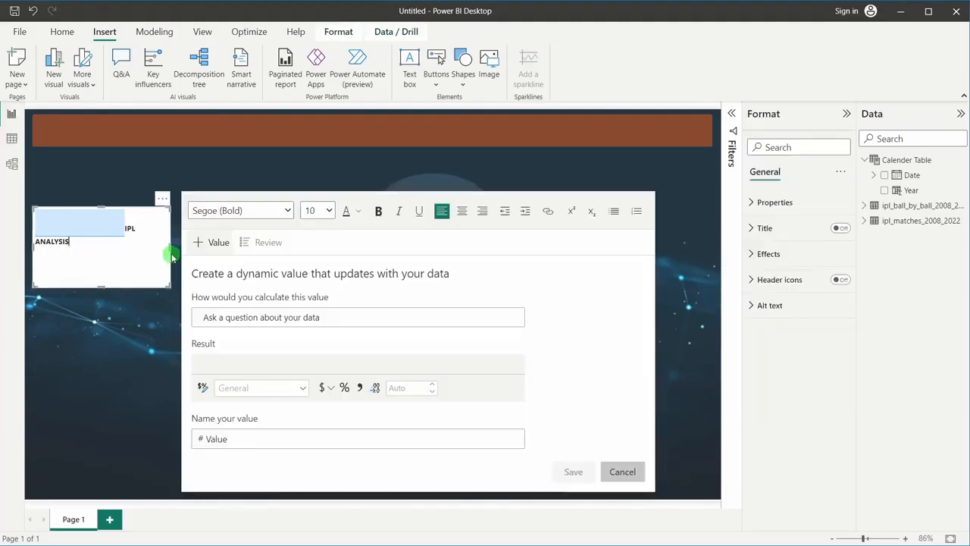
- Widen the title text box slightly and discard the unfinished dynamic value in it
{"action": "left_click_drag", "start_coordinate": [169, 253], "coordinate": [213, 246]}
{"action": "left_click", "coordinate": [118, 230]}
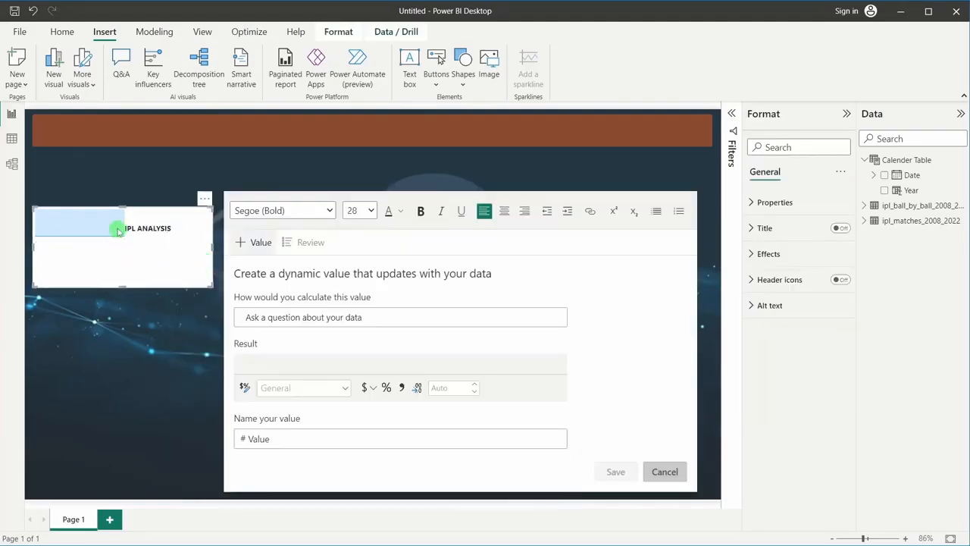
{"action": "left_click", "coordinate": [117, 230]}
{"action": "left_click", "coordinate": [112, 231]}
{"action": "right_click", "coordinate": [109, 231]}
{"action": "left_click", "coordinate": [91, 251]}
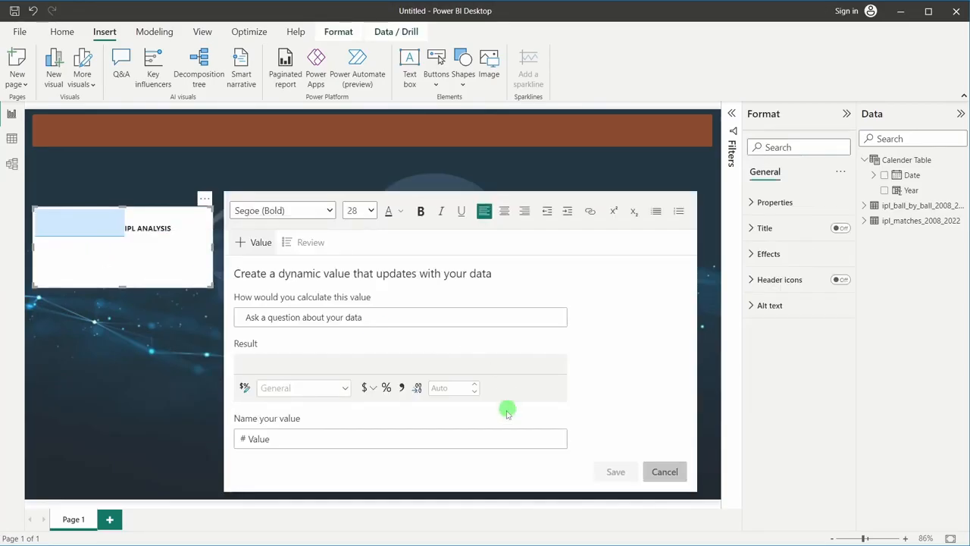
{"action": "left_click", "coordinate": [661, 471]}
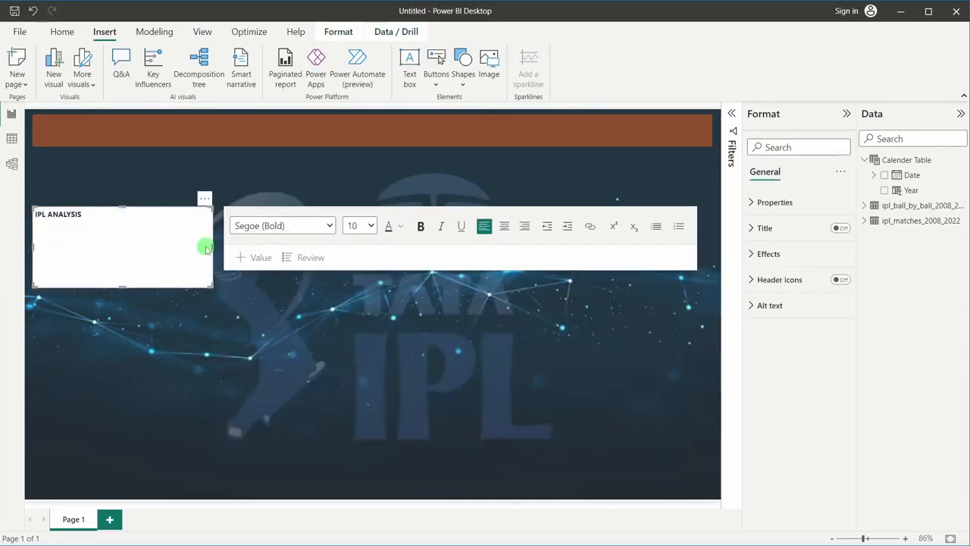
- Select the whole IPL ANALYSIS title and set its font size to 28
{"action": "triple_click", "coordinate": [111, 216]}
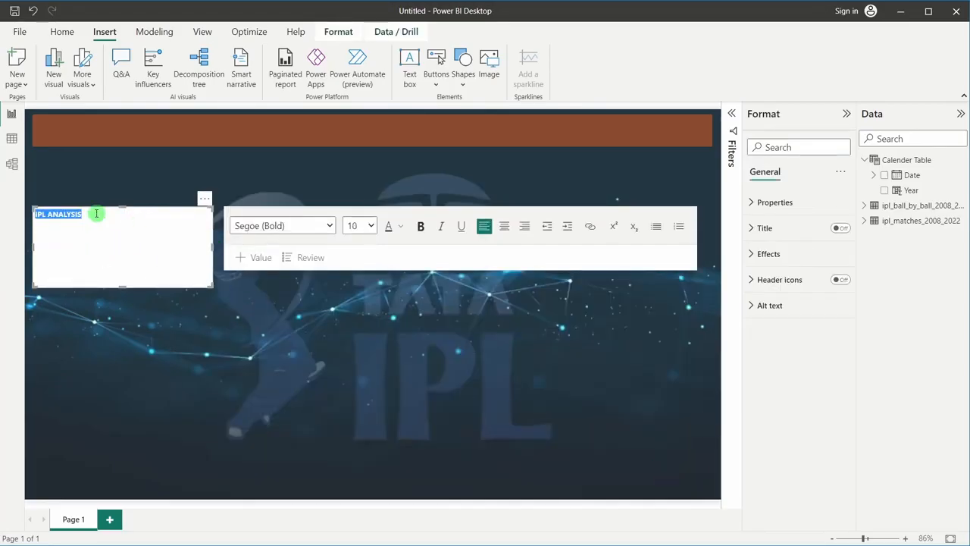
{"action": "left_click", "coordinate": [329, 227]}
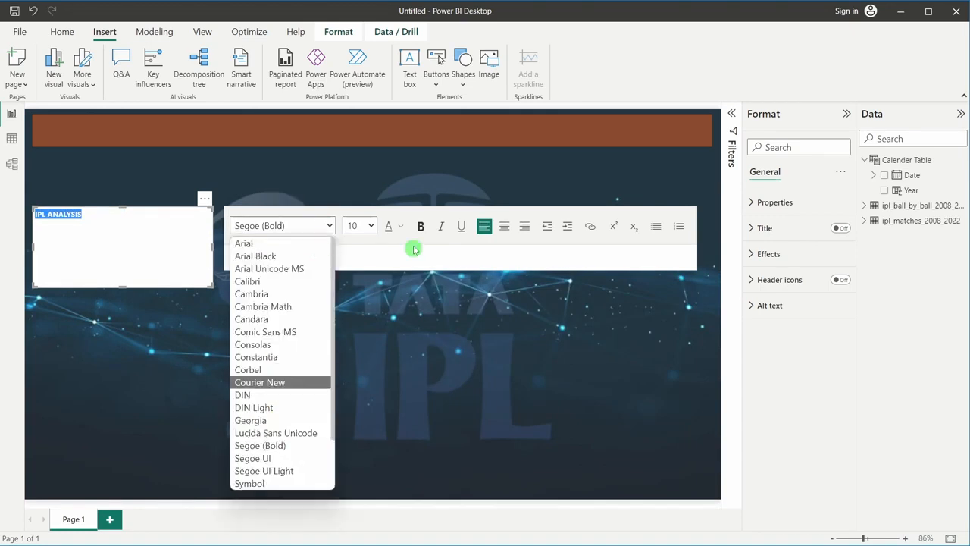
{"action": "left_click", "coordinate": [369, 227]}
{"action": "left_click", "coordinate": [359, 382]}
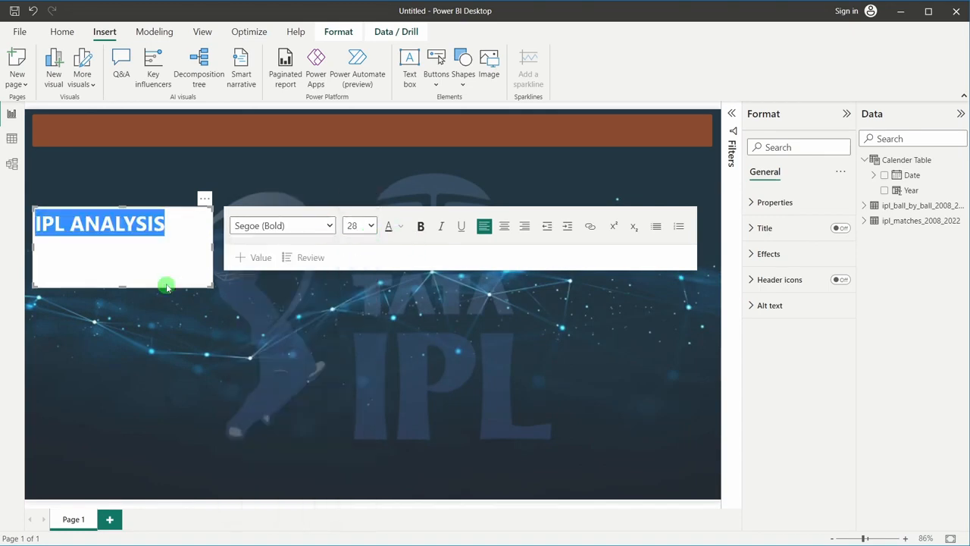
- Shrink the text box to fit the title and move it to the middle of the header banner
{"action": "left_click", "coordinate": [183, 257]}
{"action": "left_click_drag", "start_coordinate": [121, 285], "coordinate": [129, 238]}
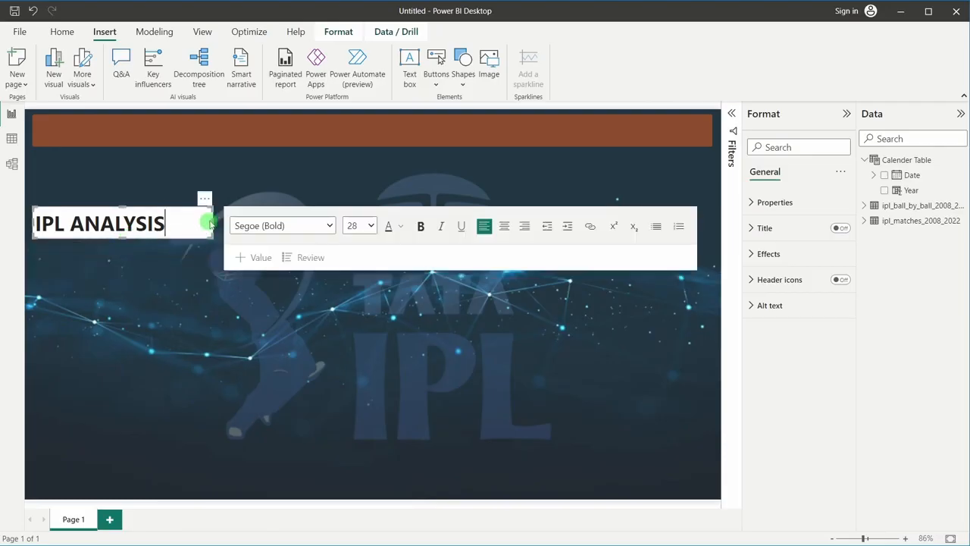
{"action": "left_click_drag", "start_coordinate": [214, 222], "coordinate": [377, 119]}
{"action": "left_click", "coordinate": [146, 205]}
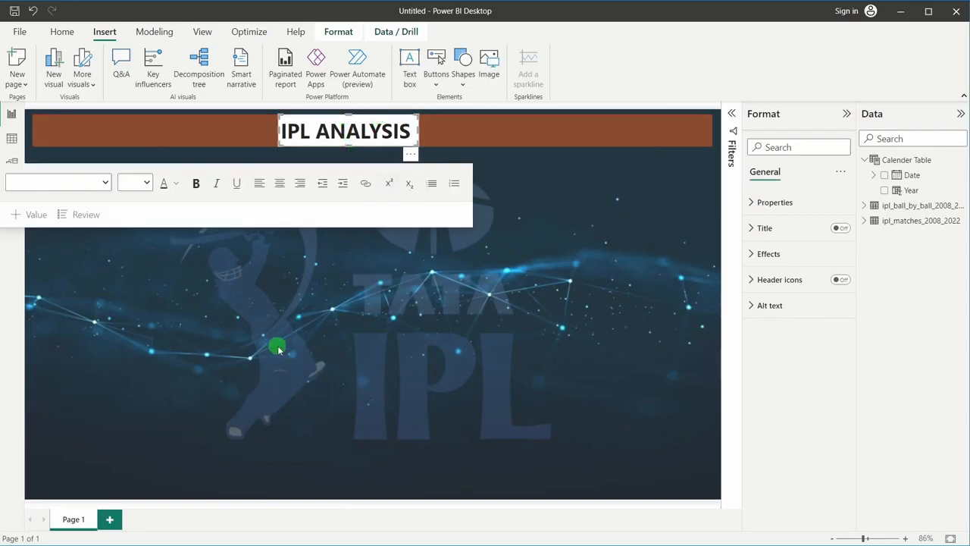
- Turn off the background of the IPL ANALYSIS text box
{"action": "left_click", "coordinate": [319, 124]}
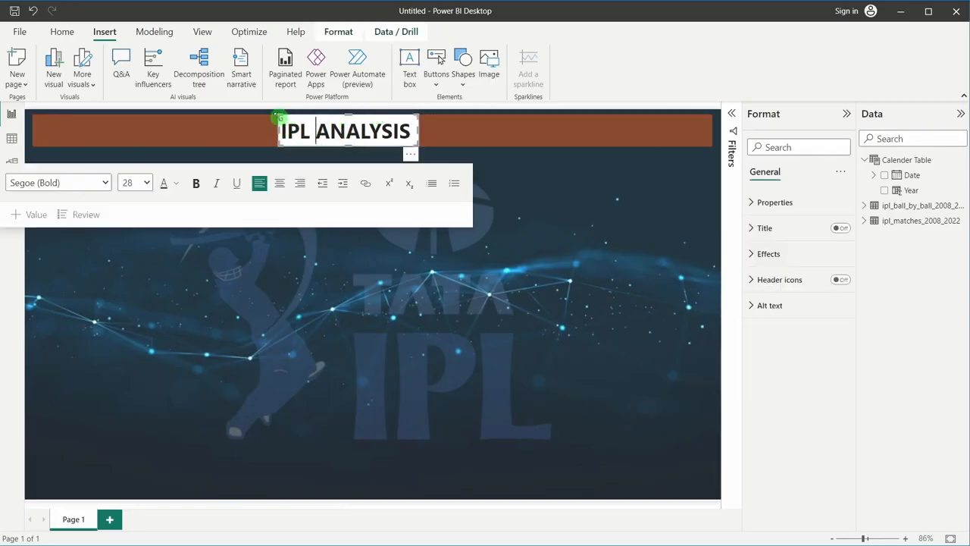
{"action": "left_click", "coordinate": [784, 251]}
{"action": "left_click", "coordinate": [834, 284]}
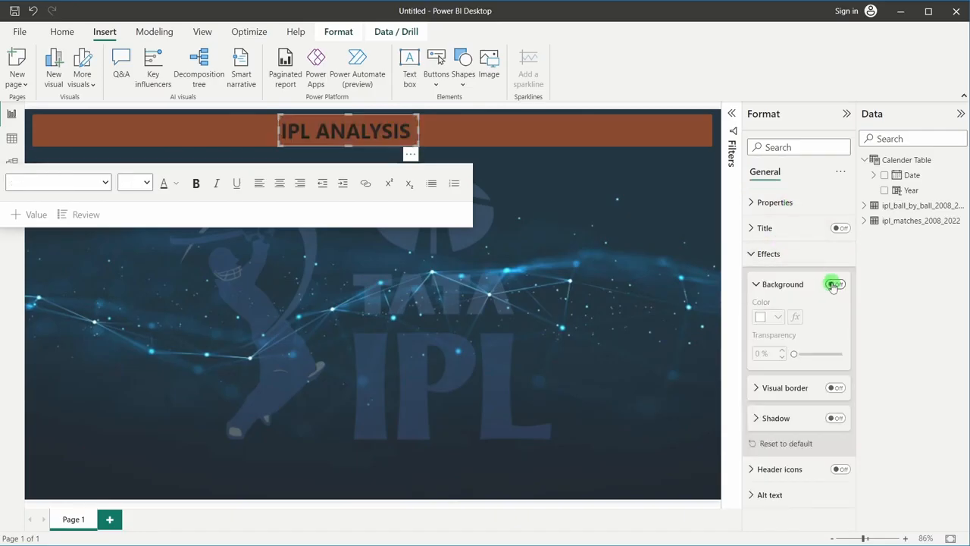
- Set the font color of the whole IPL ANALYSIS title to white
{"action": "double_click", "coordinate": [368, 130]}
{"action": "key", "text": "ctrl+a"}
{"action": "left_click", "coordinate": [175, 183]}
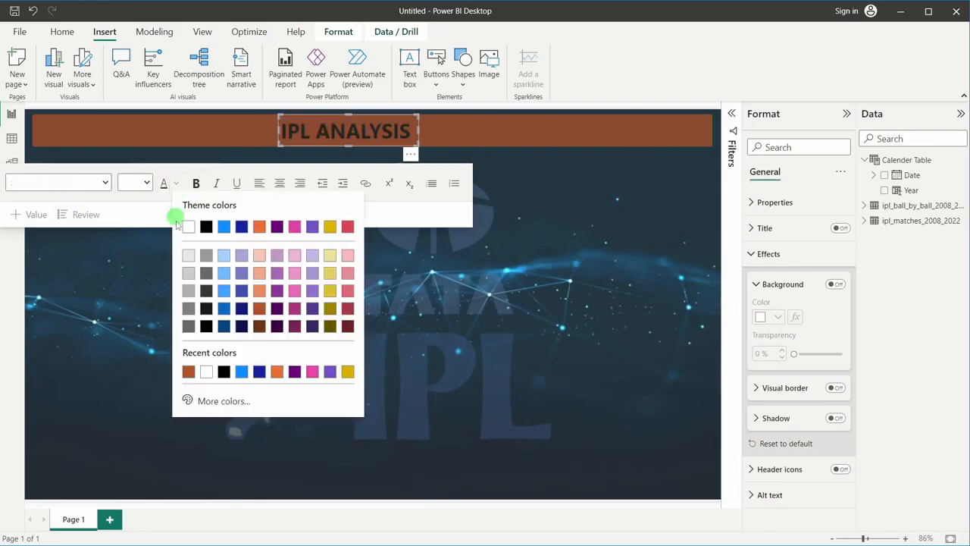
{"action": "left_click", "coordinate": [188, 226]}
{"action": "left_click", "coordinate": [479, 310]}
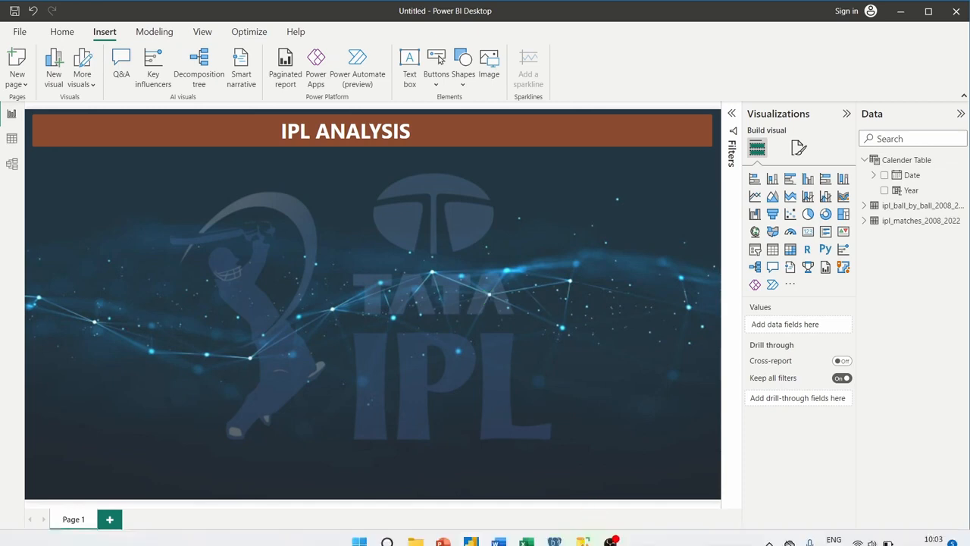
- Check the finished IPL dashboard for reference, and add an empty card visual below the title, narrowed to less than half the page width
{"action": "mouse_move", "coordinate": [483, 533]}
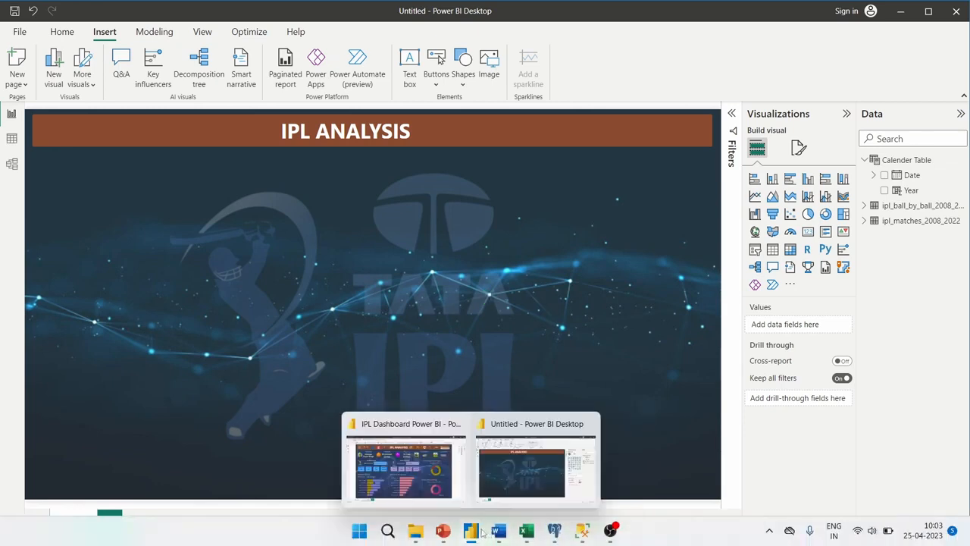
{"action": "left_click", "coordinate": [442, 468]}
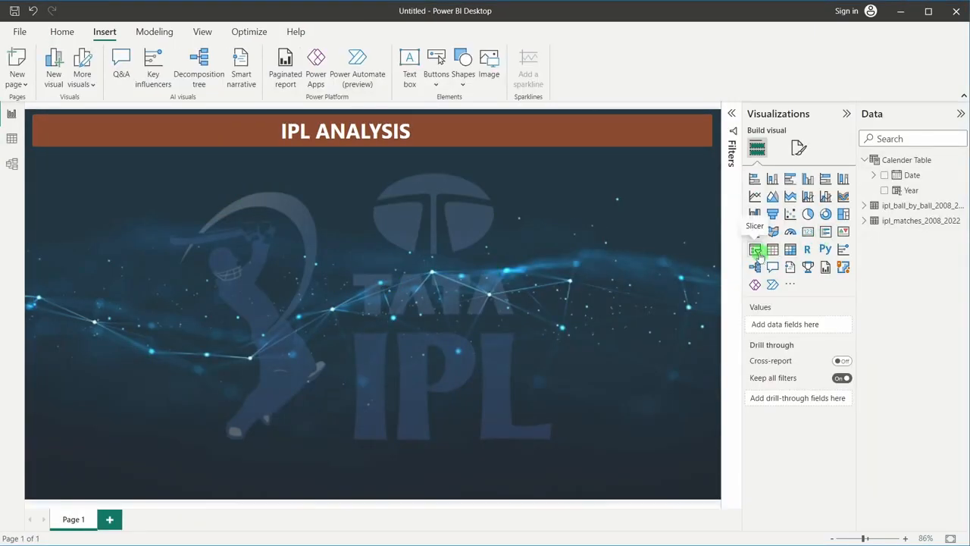
{"action": "left_click", "coordinate": [807, 233]}
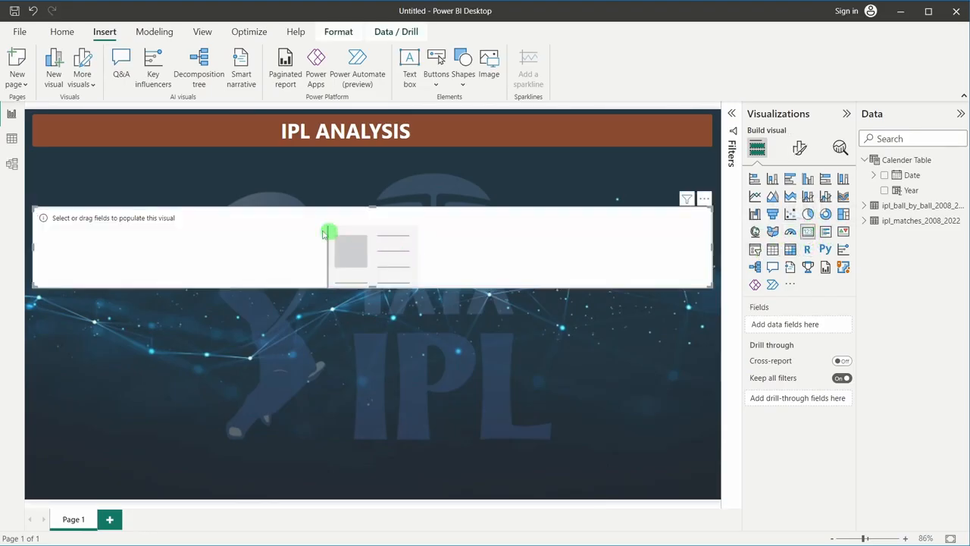
{"action": "left_click_drag", "start_coordinate": [713, 246], "coordinate": [316, 265]}
{"action": "left_click_drag", "start_coordinate": [264, 245], "coordinate": [368, 252]}
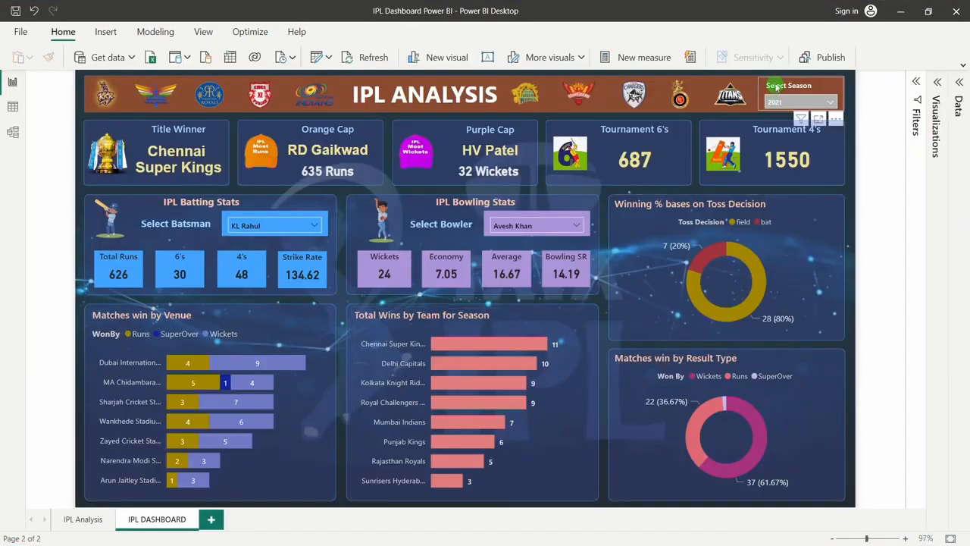
- Check the Select Season slicer on the finished dashboard, and try to convert the empty card visual into a slicer
{"action": "left_click", "coordinate": [780, 104]}
{"action": "left_click", "coordinate": [781, 102]}
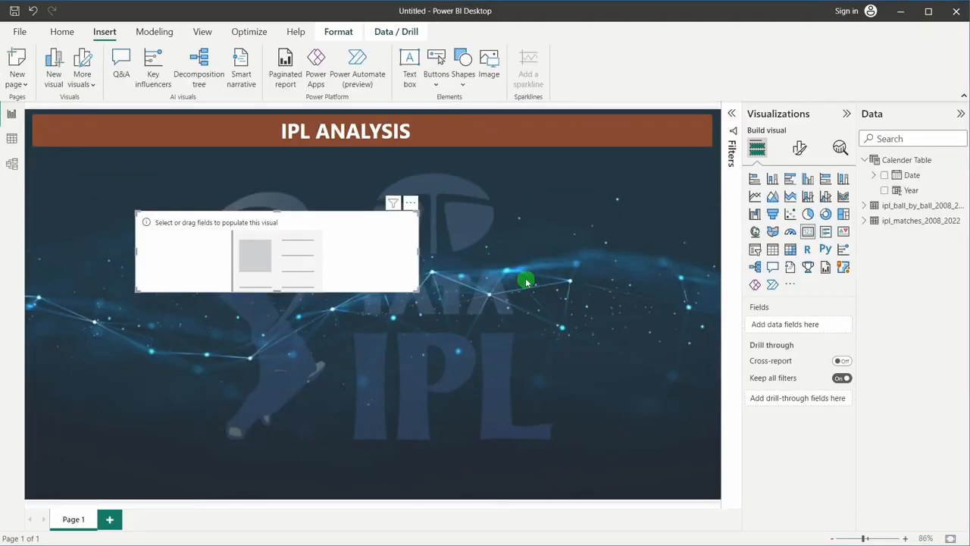
{"action": "left_click", "coordinate": [754, 252]}
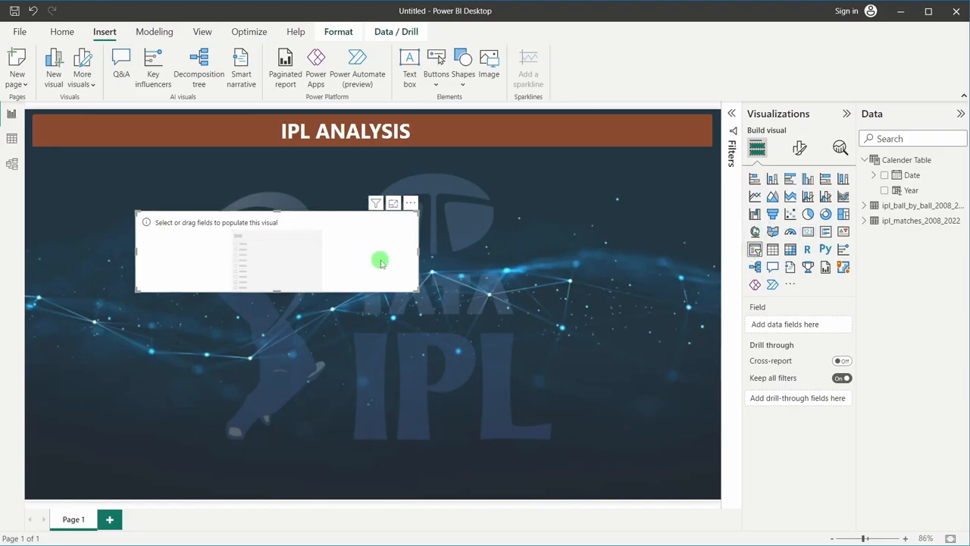
{"action": "left_click", "coordinate": [548, 256]}
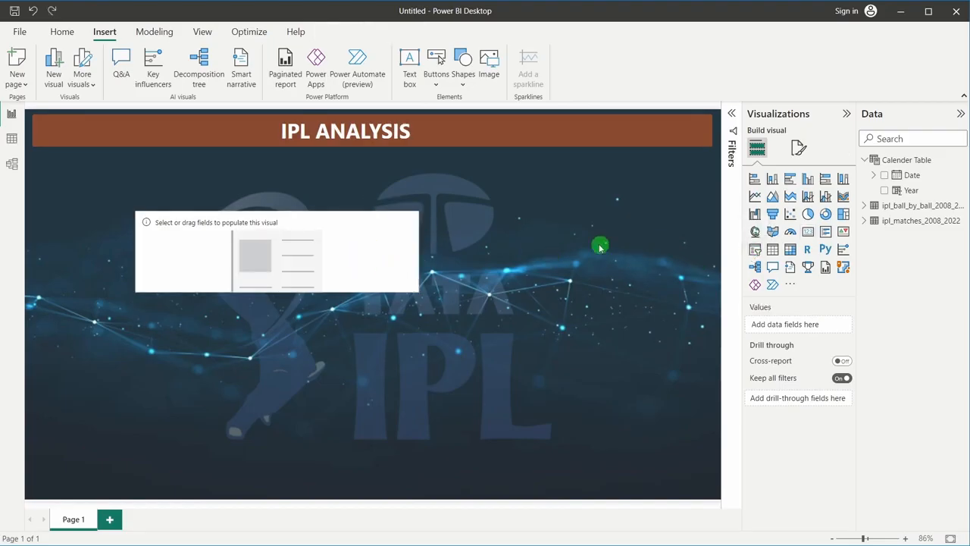
- Add a slicer visual narrowed to less than half the page width below the empty card, and populate it with Year from Calender Table
{"action": "left_click", "coordinate": [754, 250]}
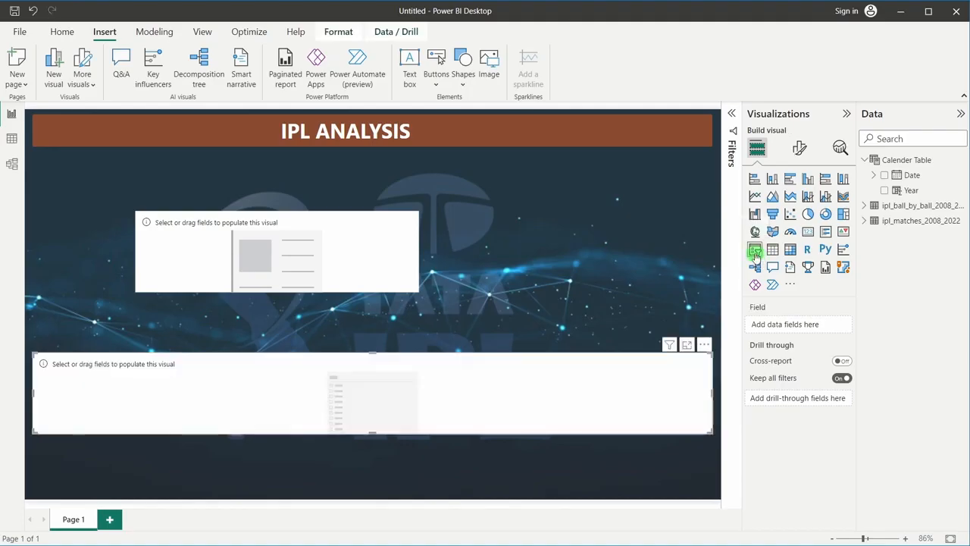
{"action": "left_click_drag", "start_coordinate": [711, 394], "coordinate": [593, 343]}
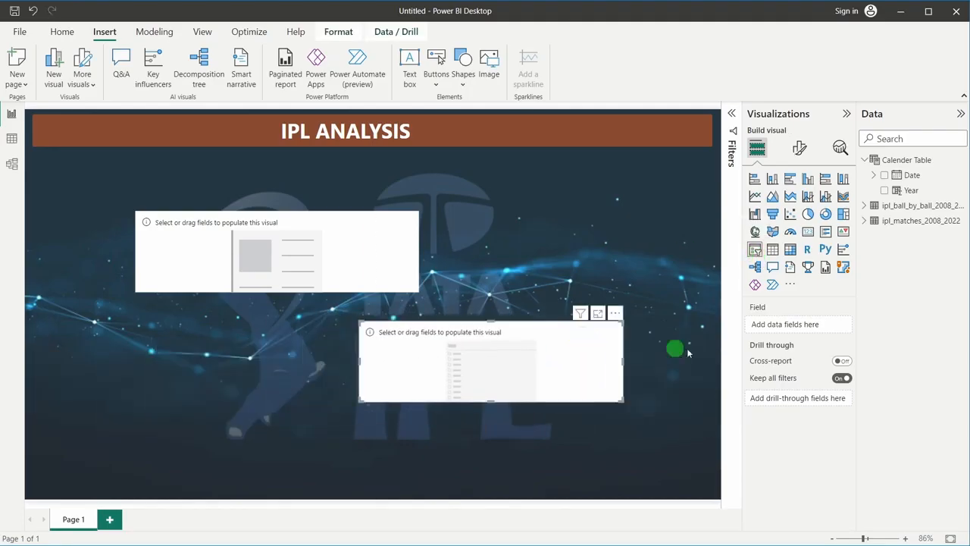
{"action": "left_click", "coordinate": [871, 220]}
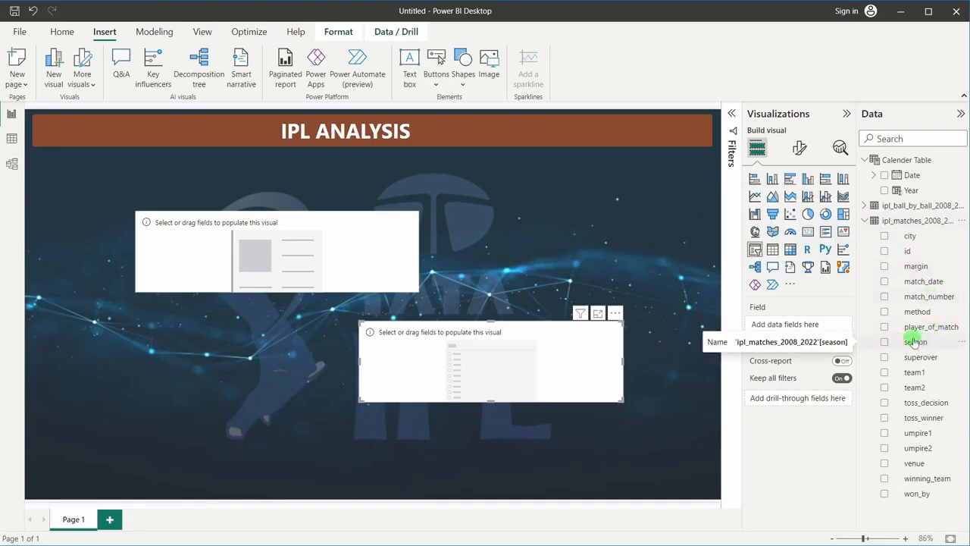
{"action": "left_click", "coordinate": [866, 220]}
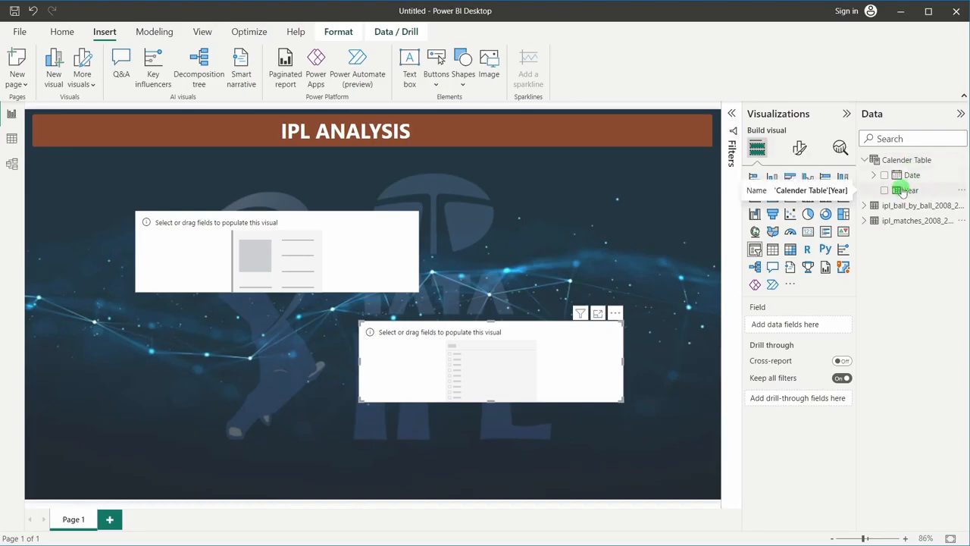
{"action": "left_click_drag", "start_coordinate": [902, 191], "coordinate": [784, 324]}
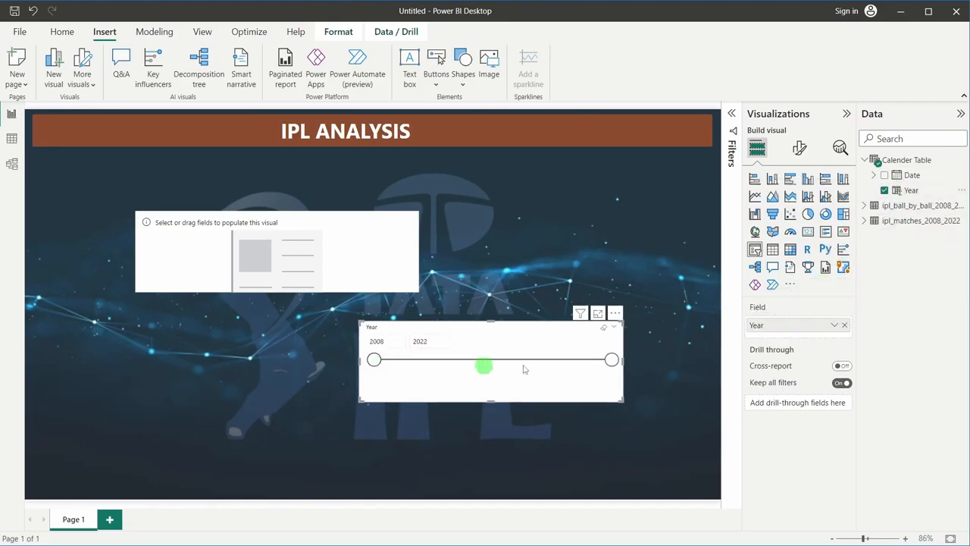
{"action": "left_click_drag", "start_coordinate": [611, 362], "coordinate": [634, 366]}
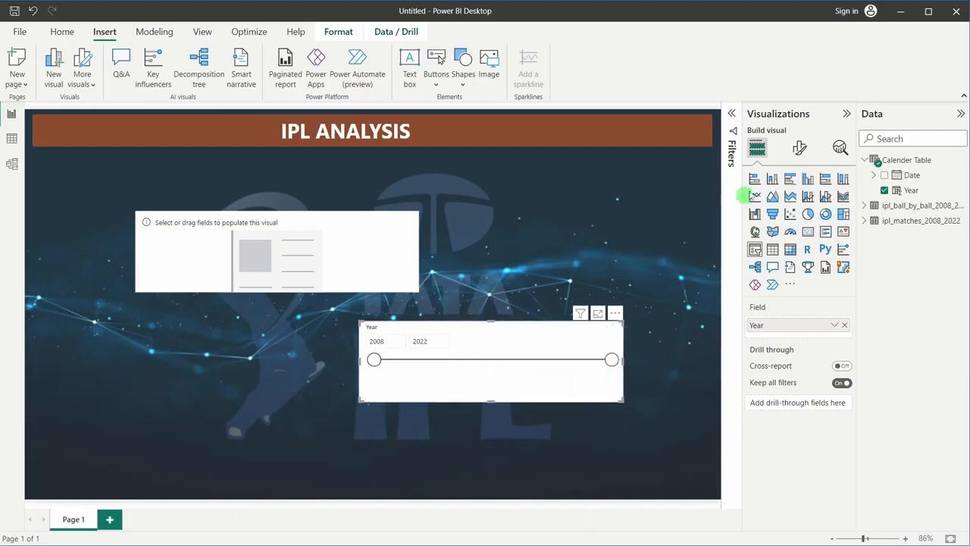
- Set the Year slicer's style to Dropdown and try out its drop-down list
{"action": "left_click", "coordinate": [800, 147]}
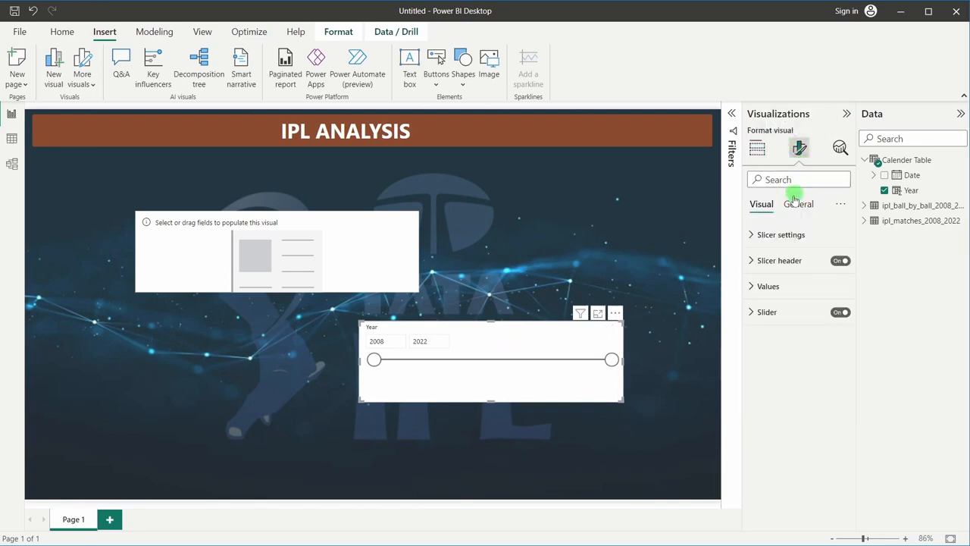
{"action": "left_click", "coordinate": [782, 234]}
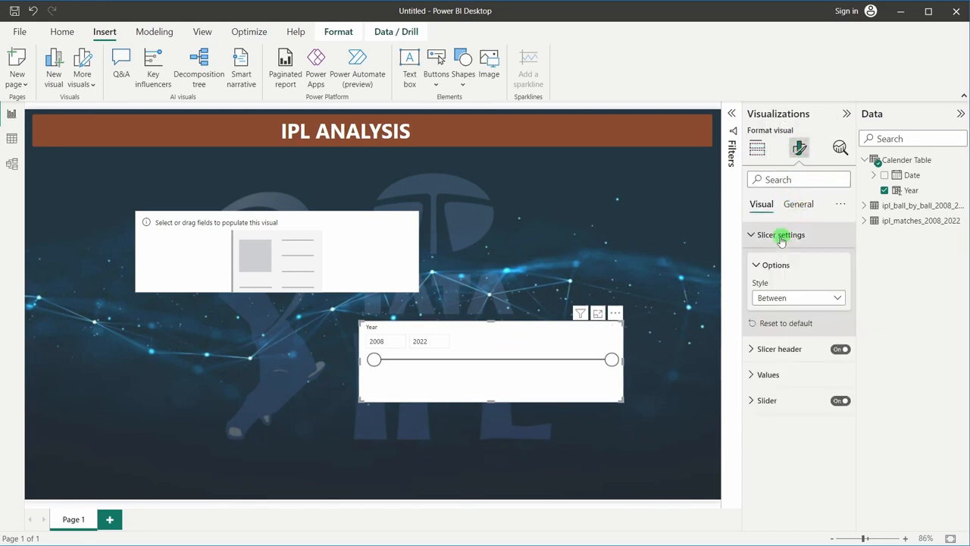
{"action": "left_click", "coordinate": [782, 299]}
{"action": "left_click", "coordinate": [776, 315]}
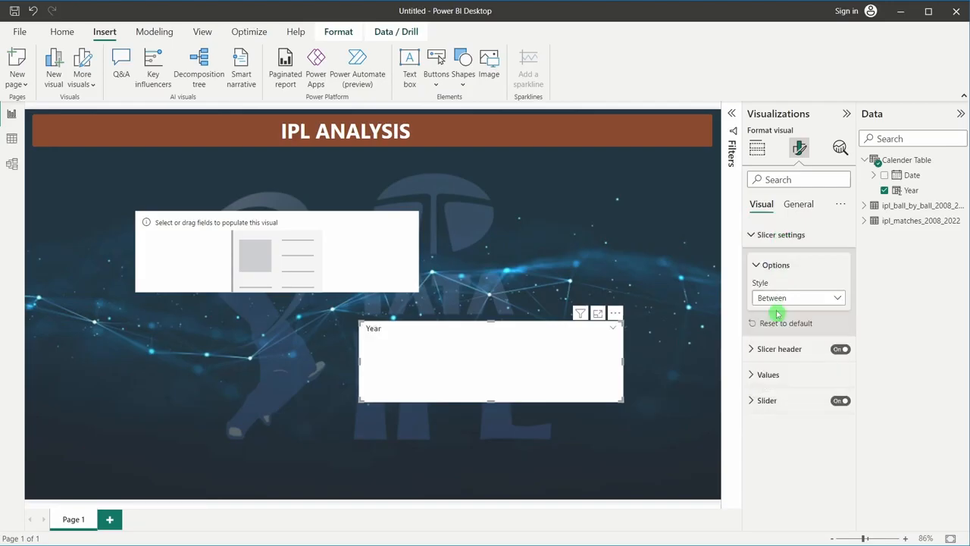
{"action": "left_click", "coordinate": [785, 331]}
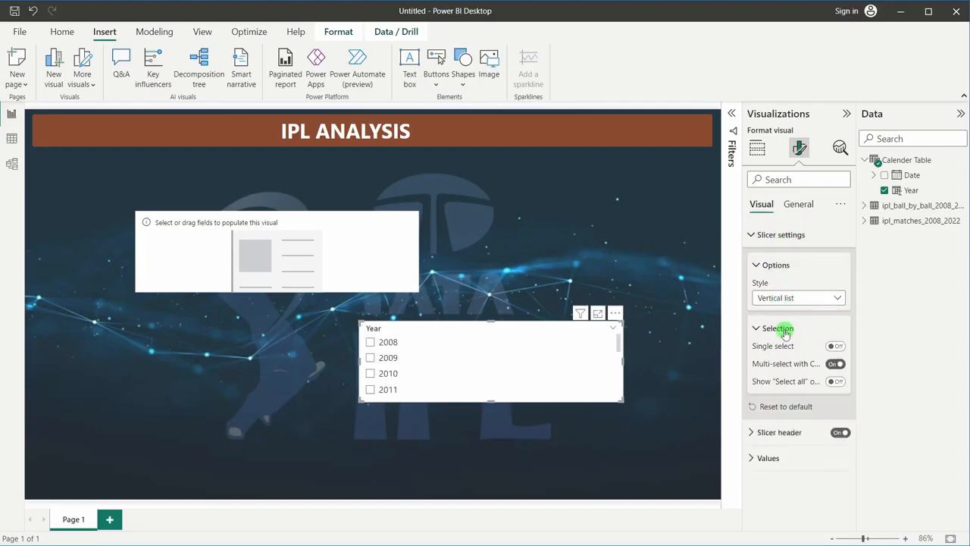
{"action": "left_click", "coordinate": [774, 298]}
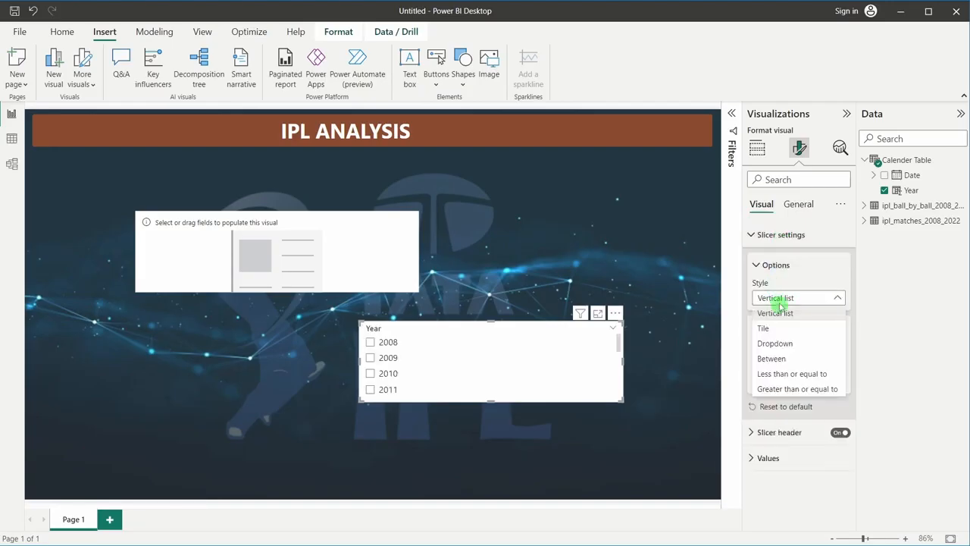
{"action": "left_click", "coordinate": [775, 343]}
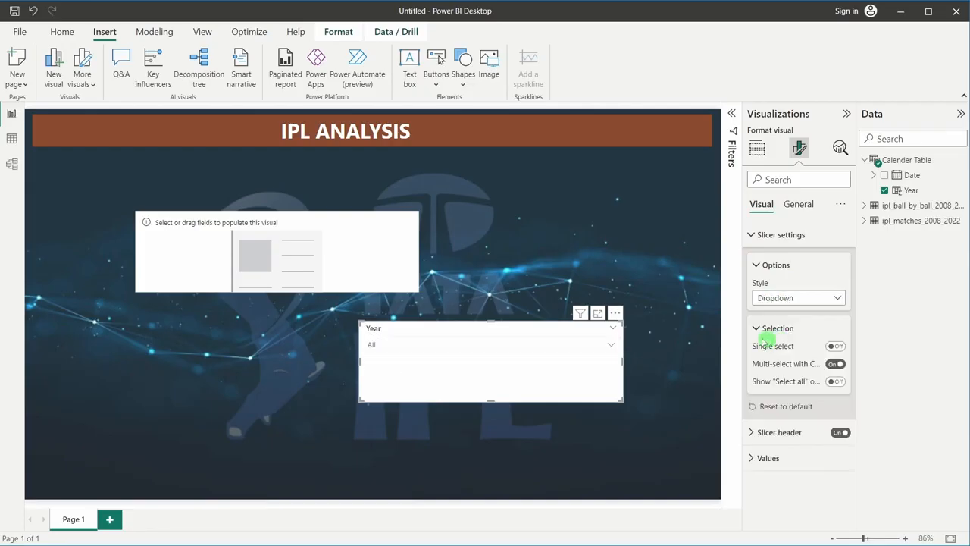
{"action": "left_click", "coordinate": [469, 354]}
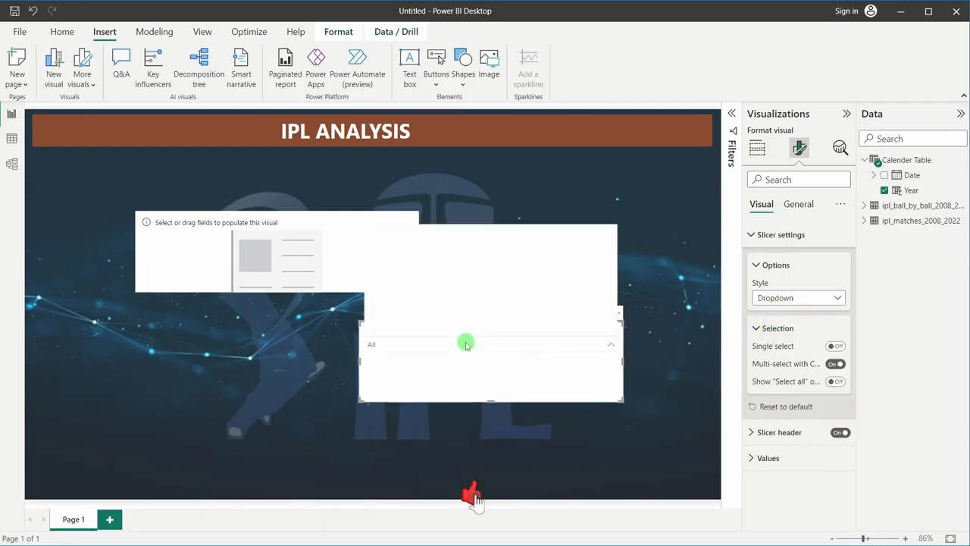
{"action": "left_click", "coordinate": [466, 342]}
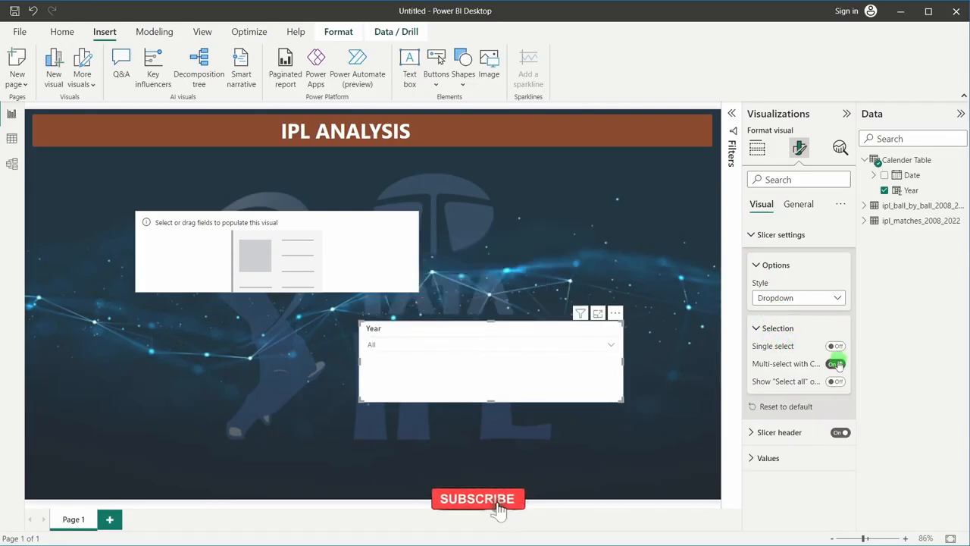
- Shrink the Year slicer to the height of the header banner and place it at the right end of the banner
{"action": "left_click_drag", "start_coordinate": [622, 362], "coordinate": [437, 364]}
{"action": "left_click", "coordinate": [400, 401]}
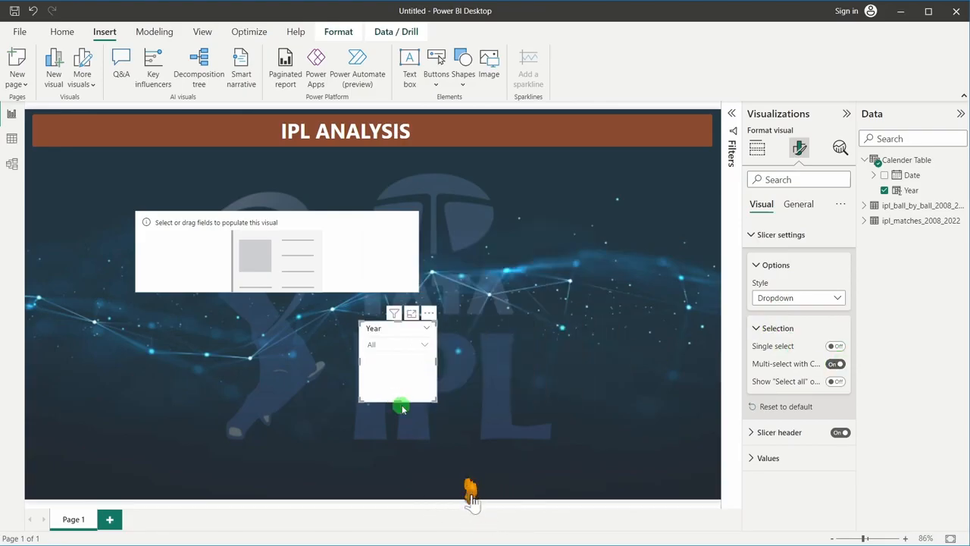
{"action": "left_click_drag", "start_coordinate": [399, 400], "coordinate": [667, 124]}
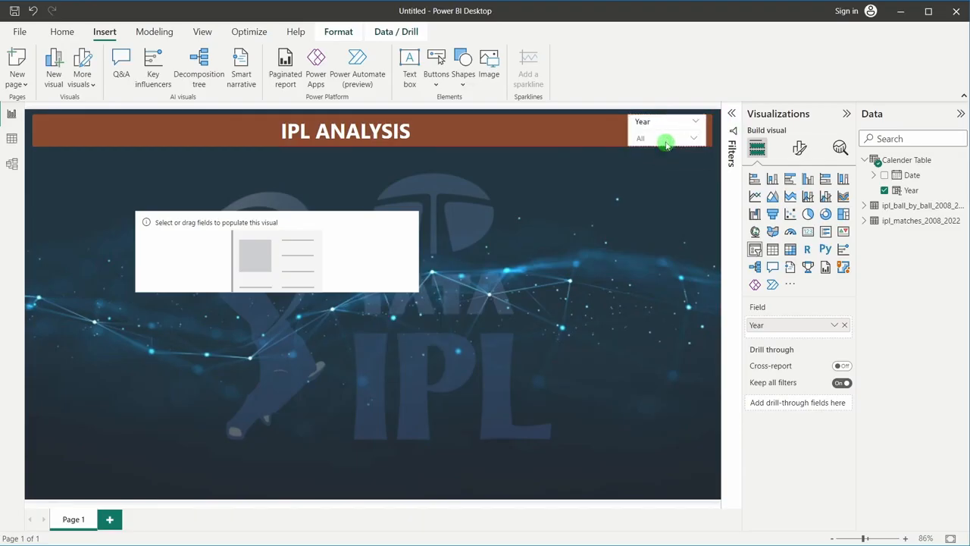
{"action": "left_click", "coordinate": [602, 222]}
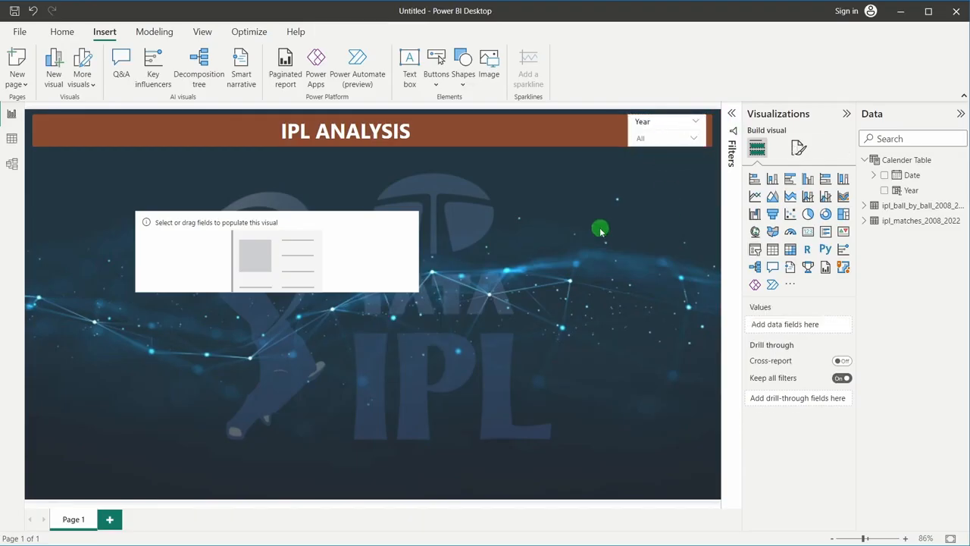
- Look through the years offered in the Year slicer and filter the report to 2022
{"action": "left_click", "coordinate": [649, 138]}
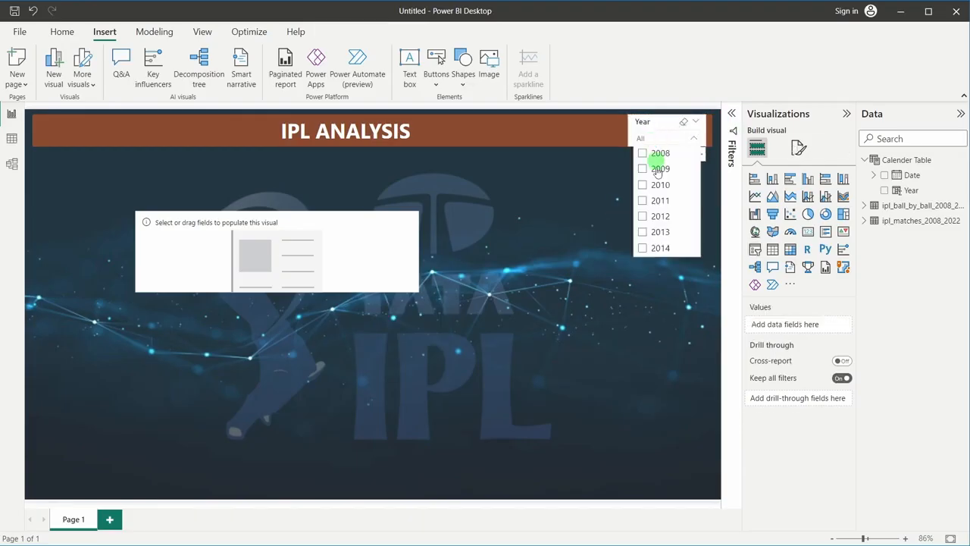
{"action": "scroll", "coordinate": [661, 189], "scroll_direction": "down", "scroll_amount": 2}
{"action": "scroll", "coordinate": [662, 191], "scroll_direction": "down", "scroll_amount": 3}
{"action": "scroll", "coordinate": [658, 190], "scroll_direction": "up", "scroll_amount": 5}
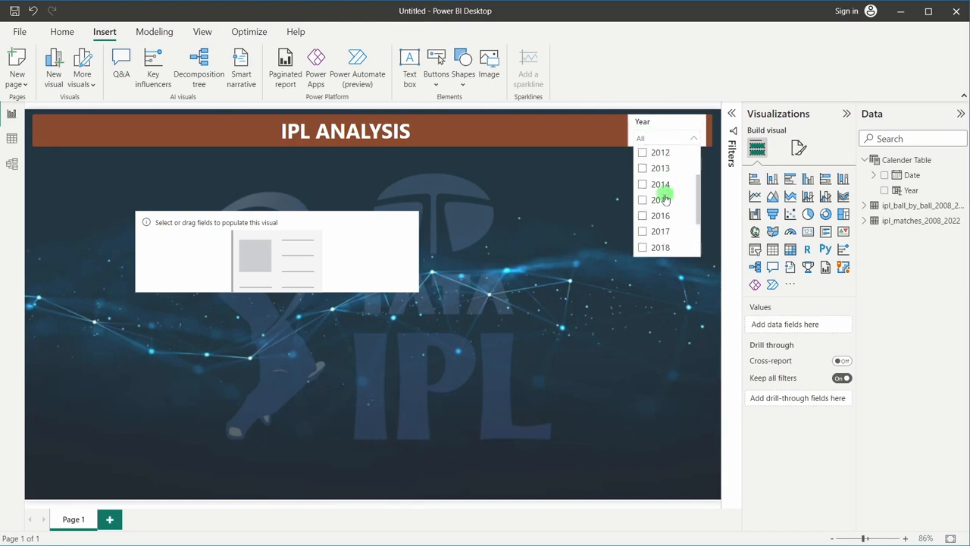
{"action": "scroll", "coordinate": [652, 190], "scroll_direction": "down", "scroll_amount": 4}
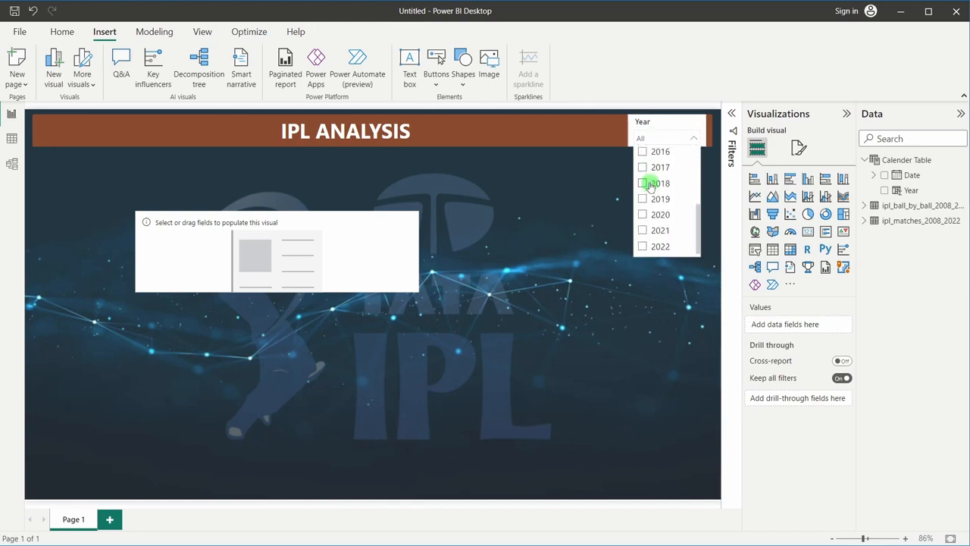
{"action": "scroll", "coordinate": [664, 199], "scroll_direction": "up", "scroll_amount": 4}
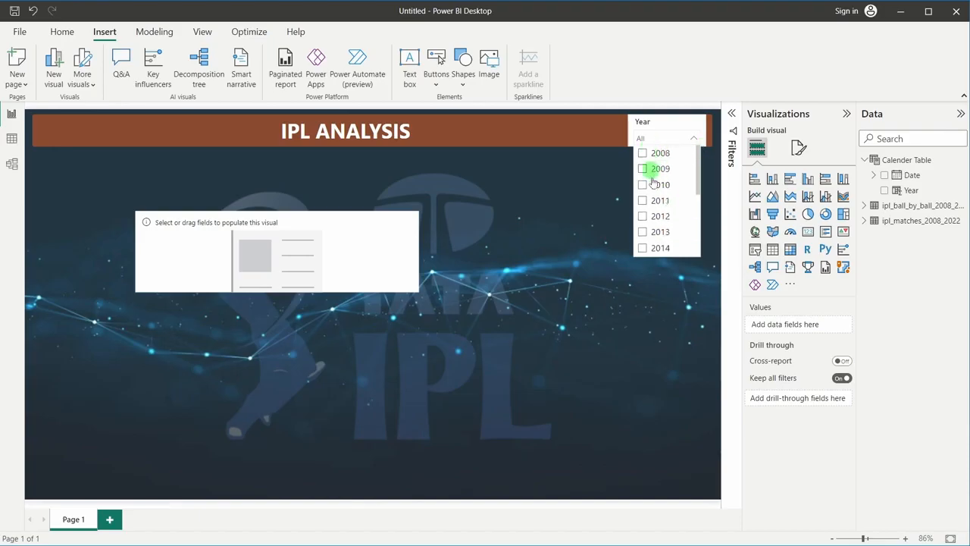
{"action": "scroll", "coordinate": [653, 174], "scroll_direction": "down", "scroll_amount": 4}
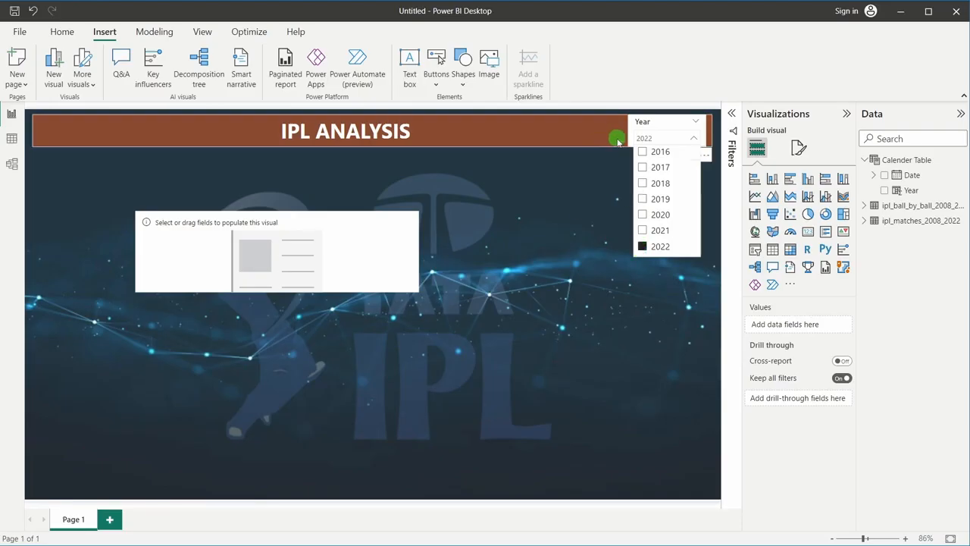
{"action": "left_click", "coordinate": [615, 141]}
{"action": "left_click", "coordinate": [580, 215]}
{"action": "left_click", "coordinate": [650, 141]}
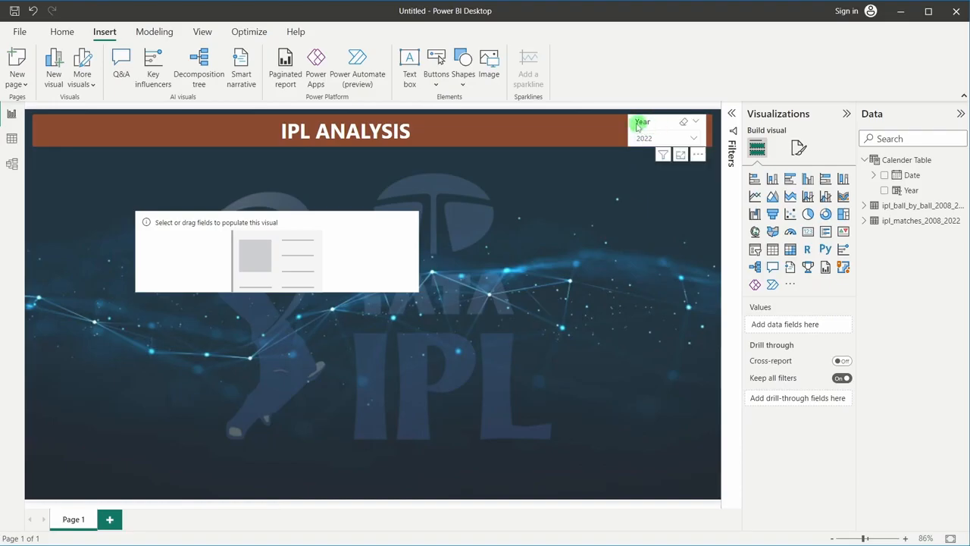
{"action": "left_click", "coordinate": [613, 302]}
- Change the Year slicer's header text to Select Season and widen the slicer until the whole title fits
{"action": "left_click", "coordinate": [677, 128]}
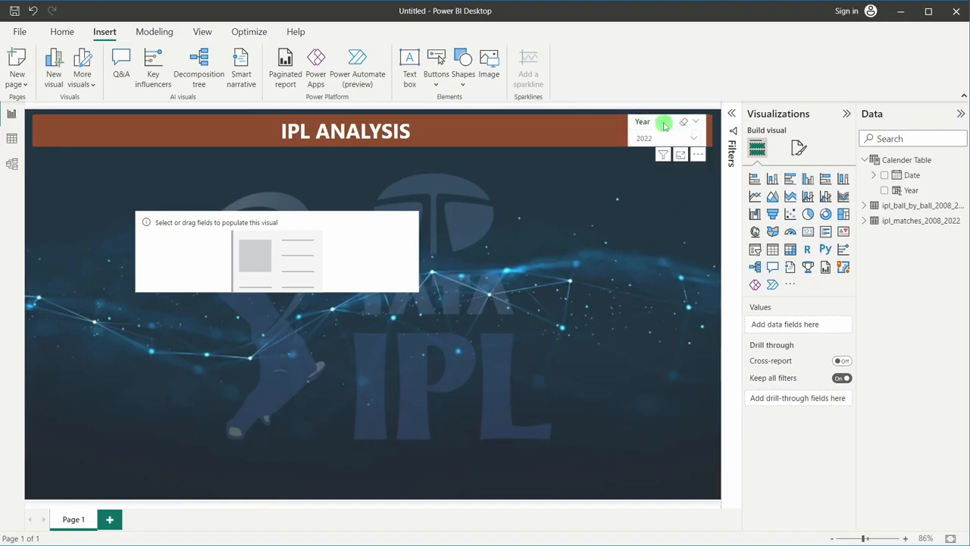
{"action": "left_click", "coordinate": [802, 148]}
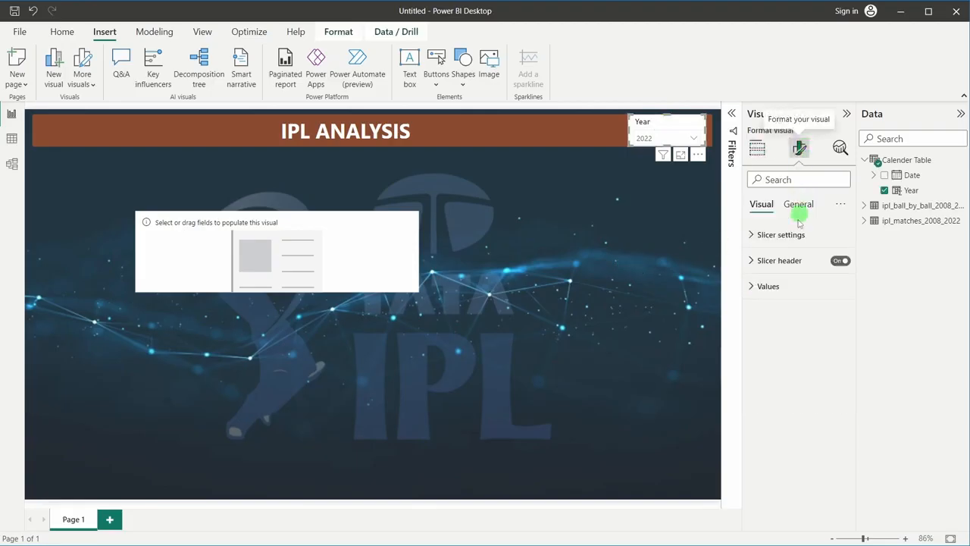
{"action": "left_click", "coordinate": [789, 262]}
{"action": "left_click_drag", "start_coordinate": [781, 323], "coordinate": [742, 329]}
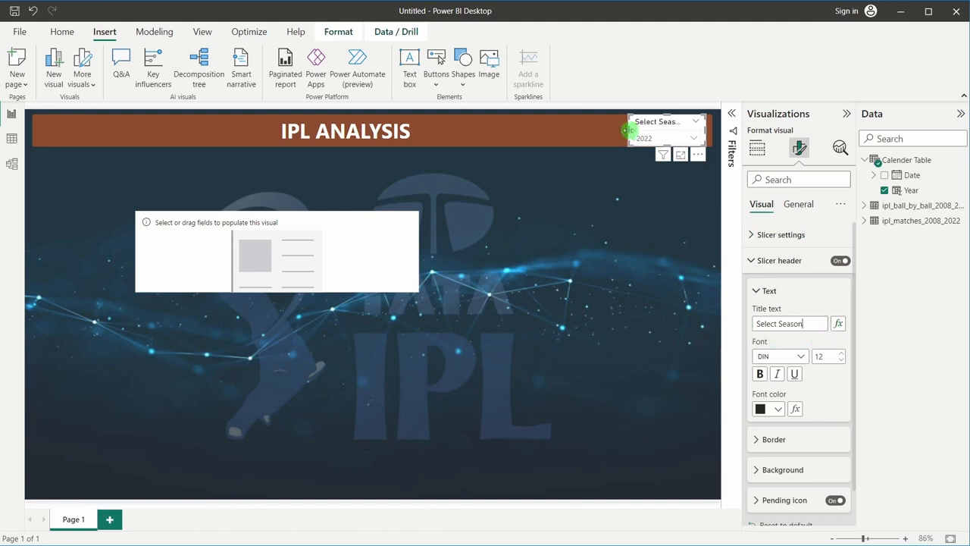
{"action": "left_click_drag", "start_coordinate": [628, 130], "coordinate": [610, 130]}
{"action": "left_click", "coordinate": [631, 218]}
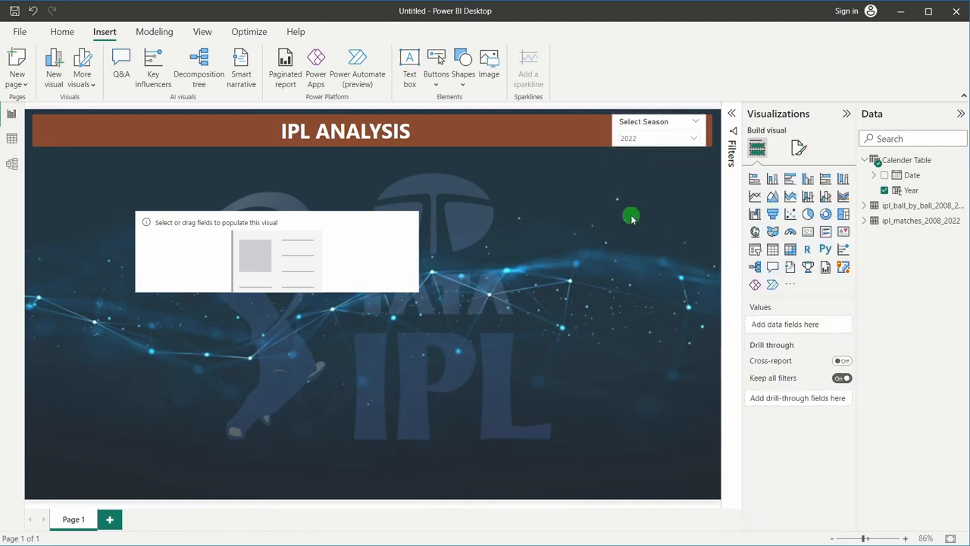
- Test the Select Season slicer by clearing the 2022 selection and selecting 2022 again
{"action": "left_click", "coordinate": [629, 138]}
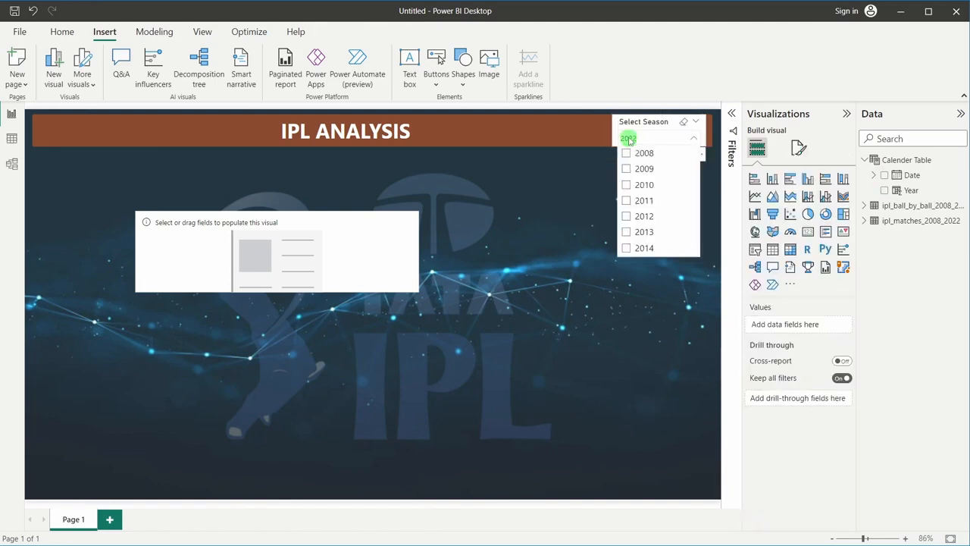
{"action": "left_click", "coordinate": [562, 240]}
{"action": "left_click", "coordinate": [626, 128]}
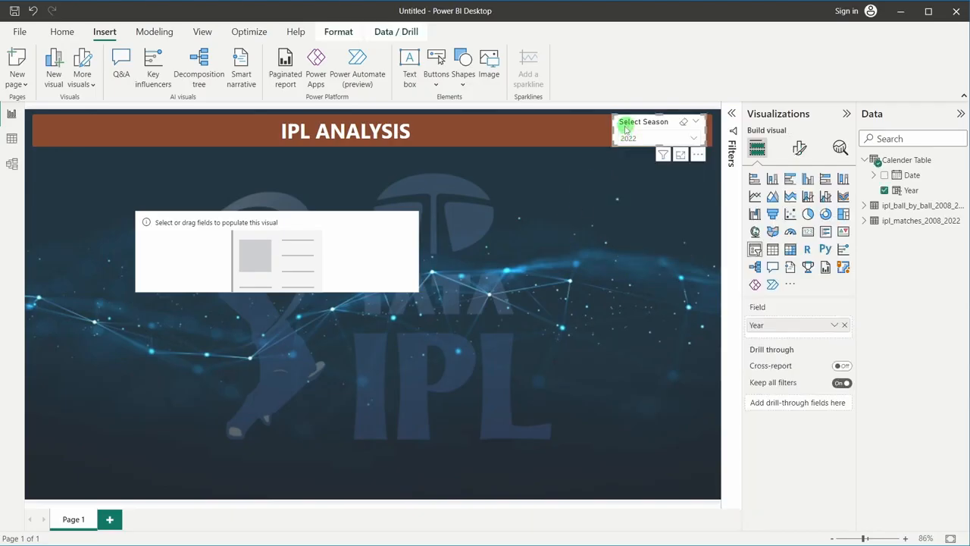
{"action": "left_click", "coordinate": [593, 258]}
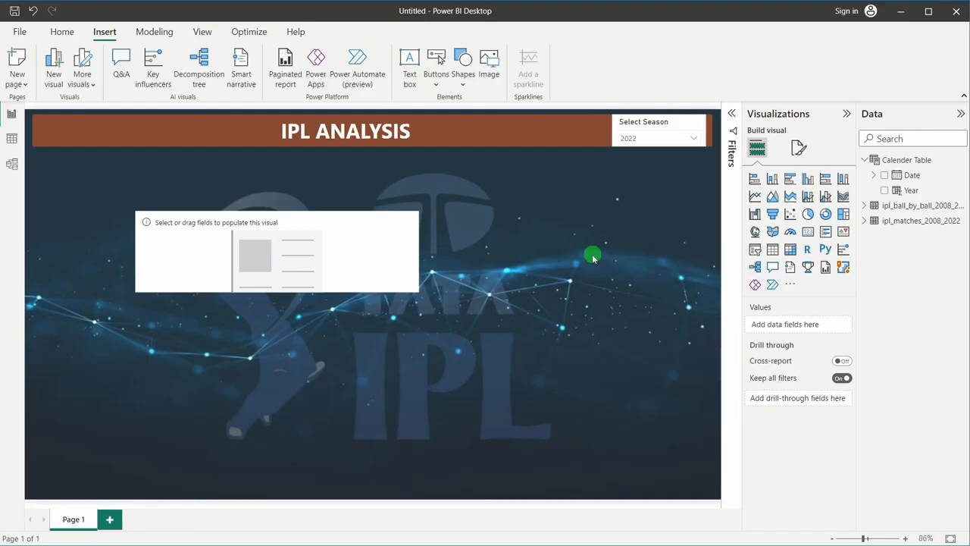
{"action": "left_click", "coordinate": [629, 138]}
{"action": "scroll", "coordinate": [651, 199], "scroll_direction": "down", "scroll_amount": 3}
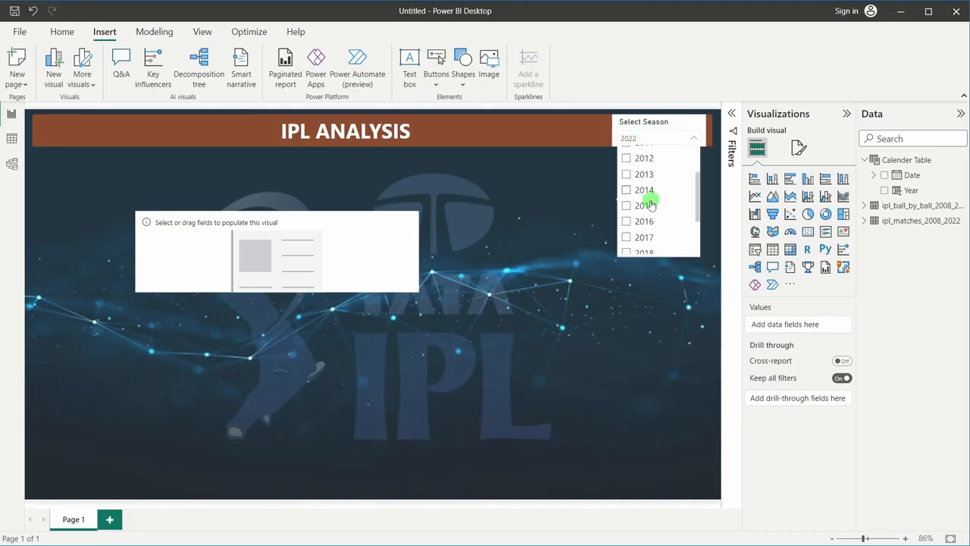
{"action": "left_click", "coordinate": [629, 250]}
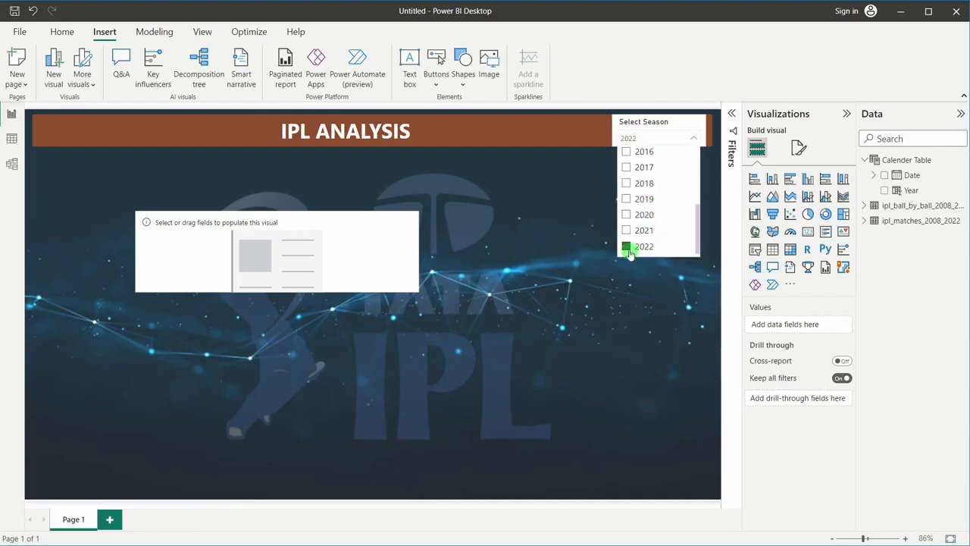
{"action": "left_click", "coordinate": [626, 249]}
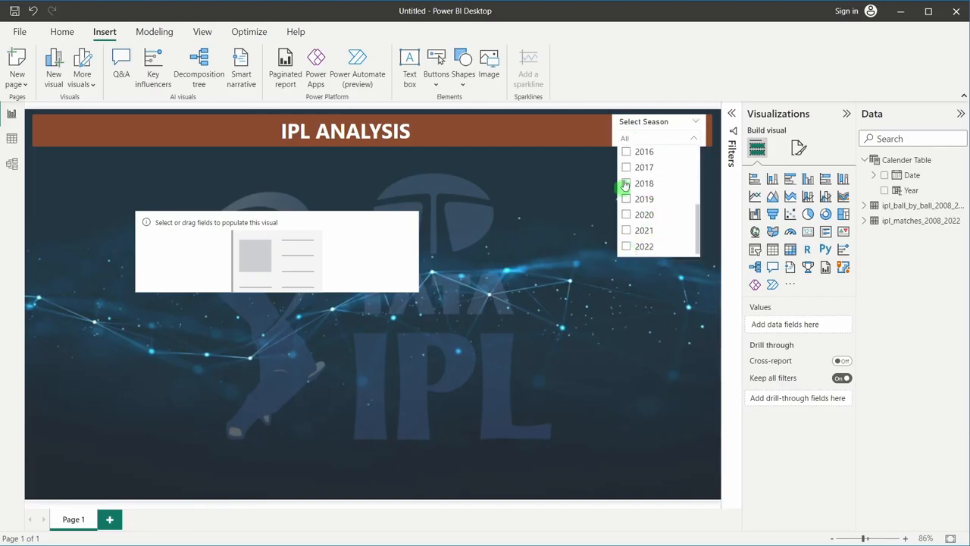
{"action": "left_click", "coordinate": [631, 140]}
{"action": "left_click", "coordinate": [635, 141]}
{"action": "left_click", "coordinate": [628, 249]}
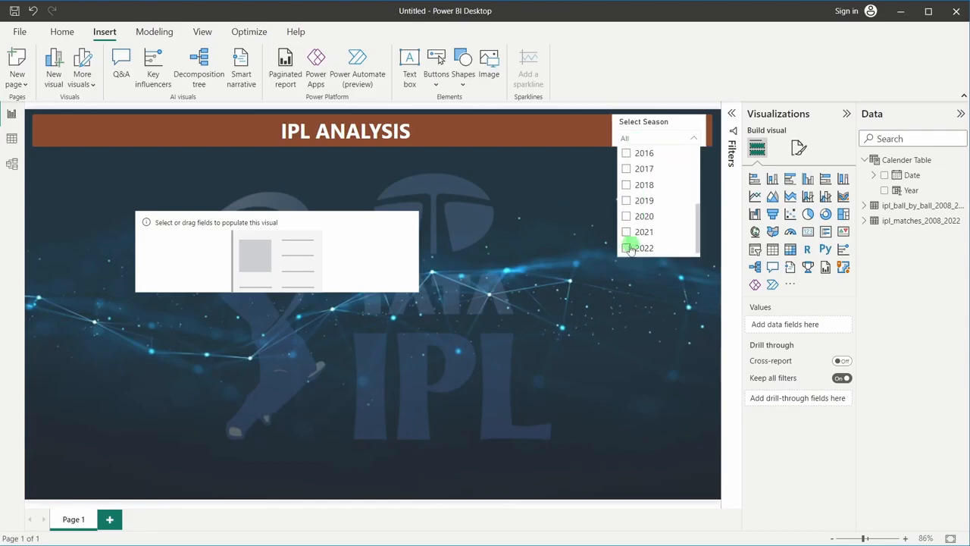
{"action": "left_click", "coordinate": [521, 263]}
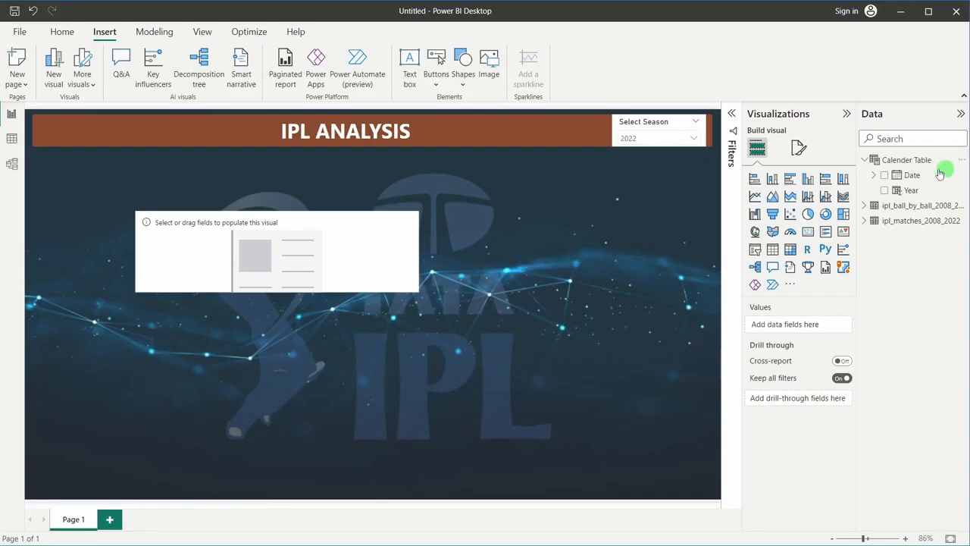
- Widen the Data pane until the full table names fit and expand the fields of the ipl_matches_2008_2022 table
{"action": "left_click", "coordinate": [864, 160]}
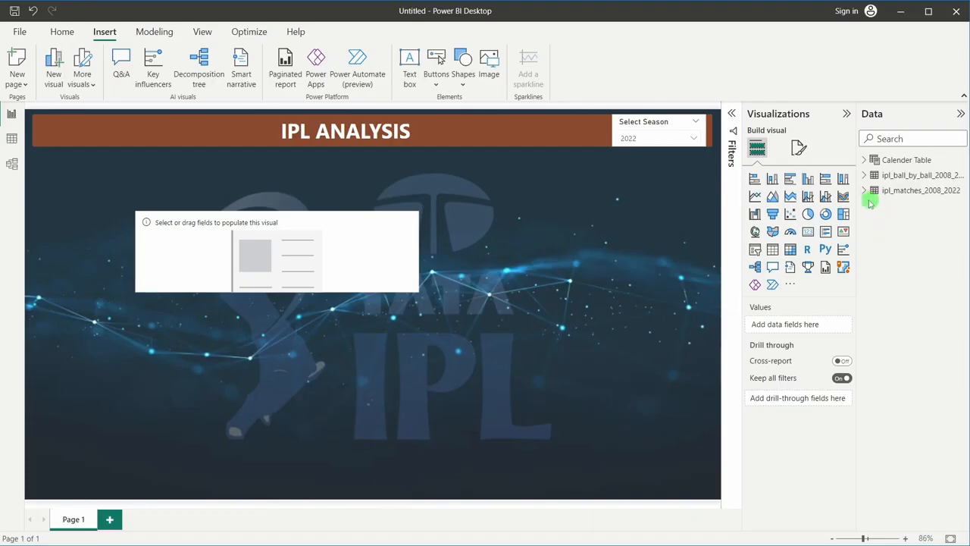
{"action": "left_click", "coordinate": [906, 192]}
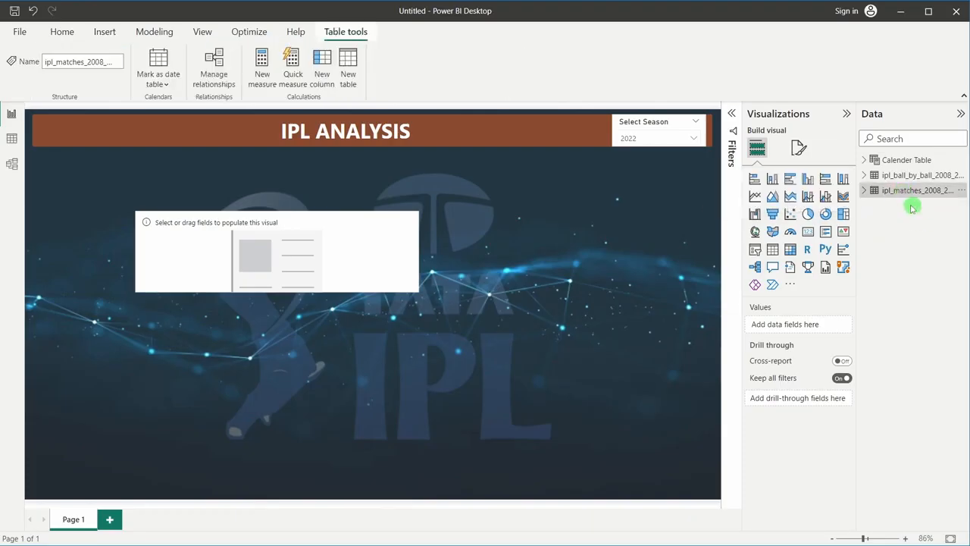
{"action": "left_click_drag", "start_coordinate": [855, 191], "coordinate": [838, 199]}
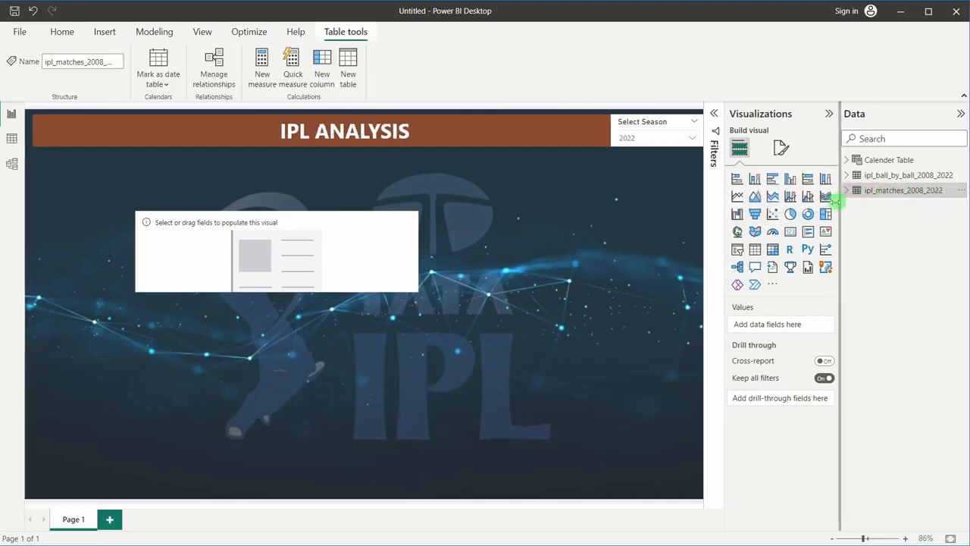
{"action": "left_click", "coordinate": [844, 190]}
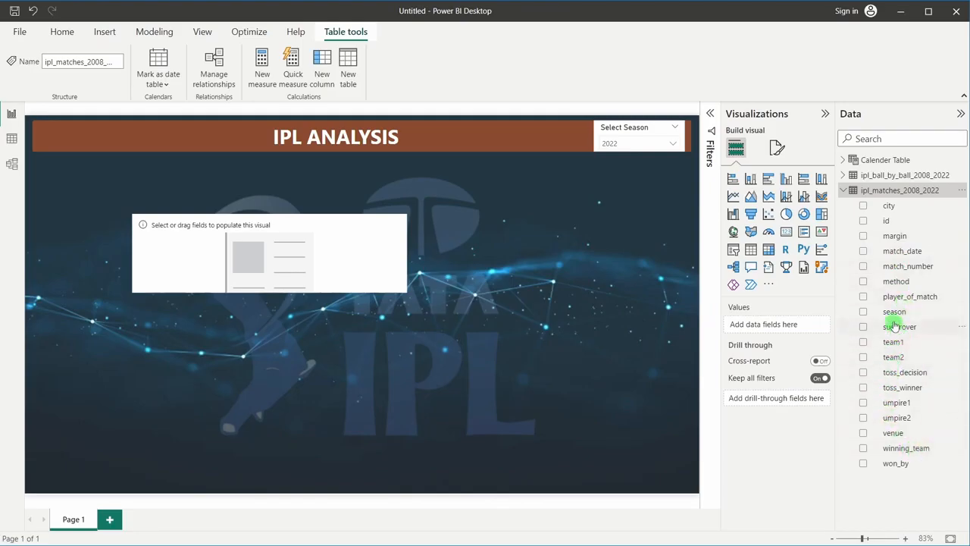
- Create a new measure named Title Winner in the ipl_matches_2008_2022 table and start its formula with the VAR keyword
{"action": "right_click", "coordinate": [873, 194]}
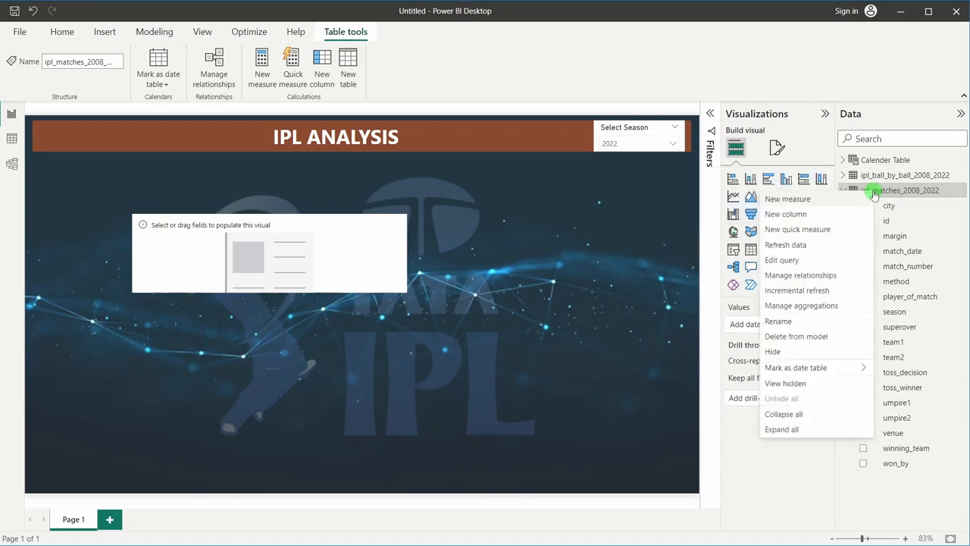
{"action": "left_click", "coordinate": [808, 203]}
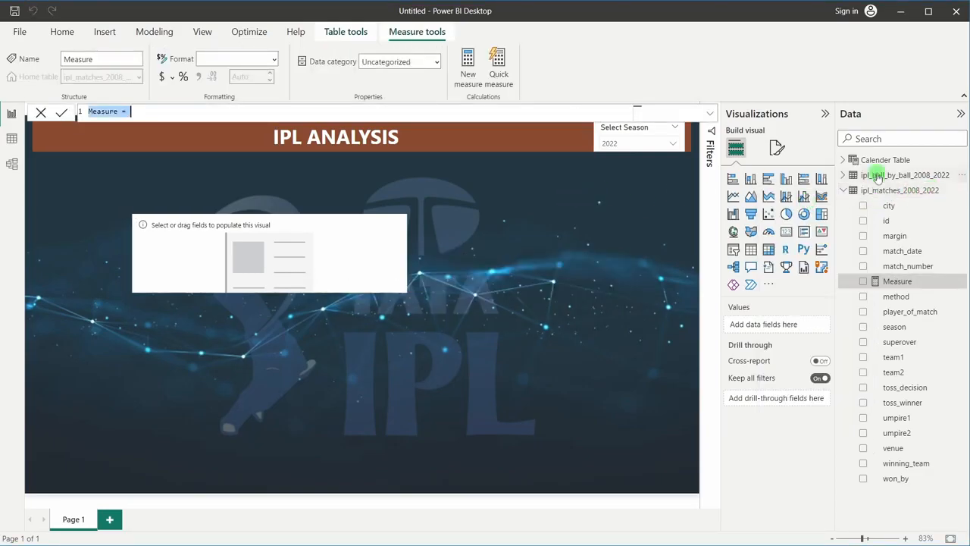
{"action": "double_click", "coordinate": [93, 110]}
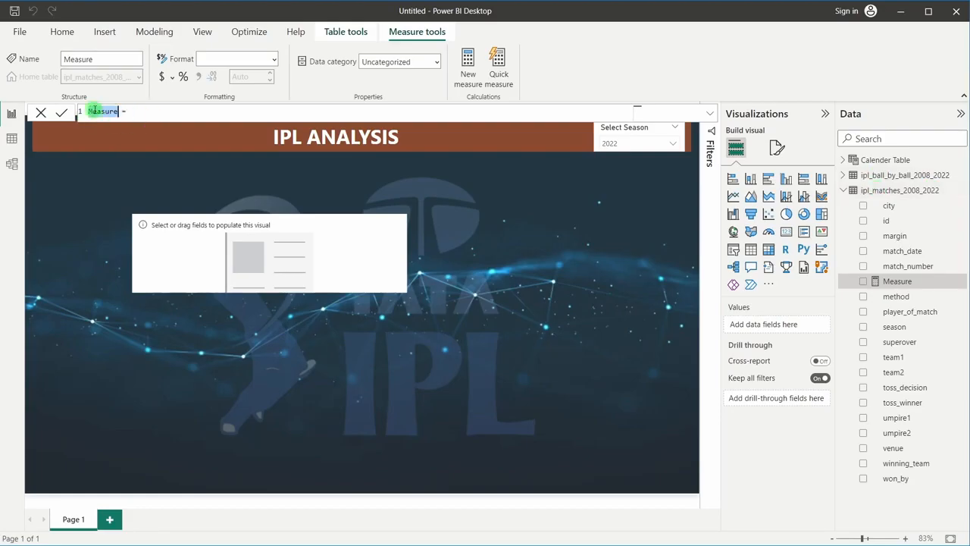
{"action": "type", "text": "Title Winner"}
{"action": "key", "text": "BackSpace"}
{"action": "key", "text": "BackSpace"}
{"action": "key", "text": "BackSpace"}
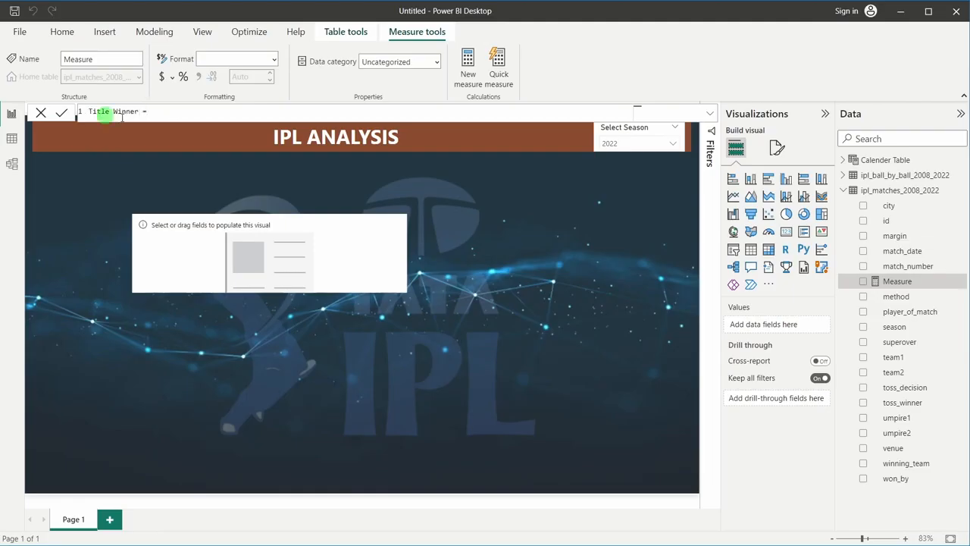
{"action": "left_click", "coordinate": [184, 111]}
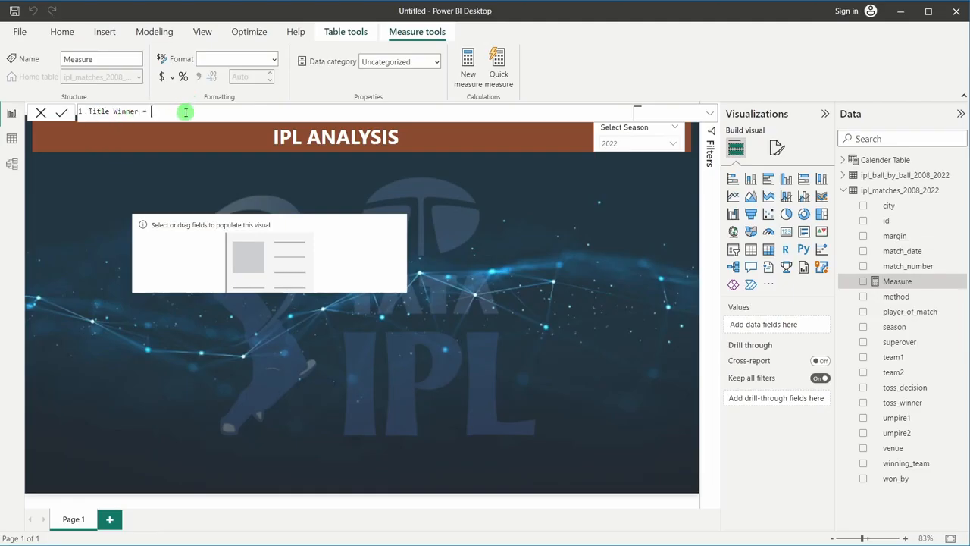
{"action": "type", "text": "VAR.P("}
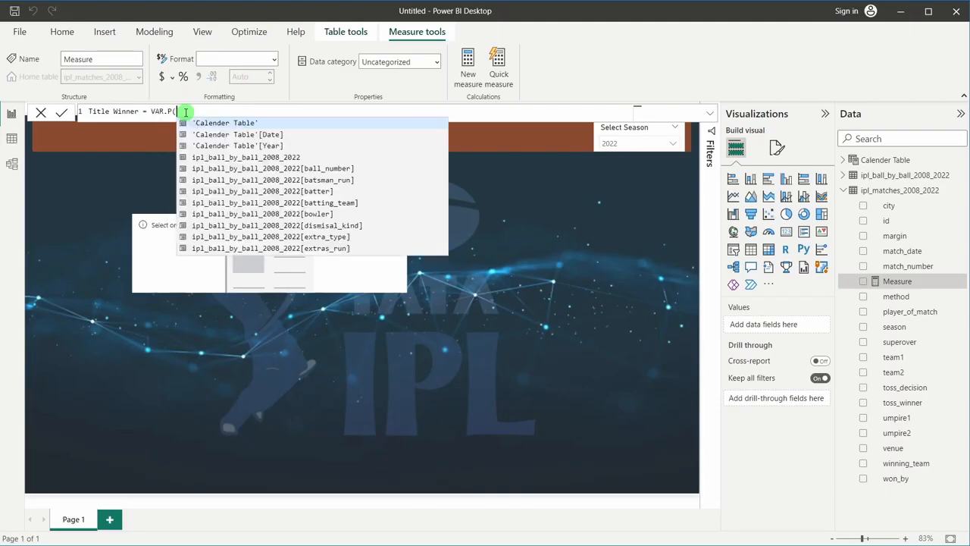
{"action": "key", "text": "BackSpace"}
{"action": "key", "text": "BackSpace"}
{"action": "key", "text": "BackSpace"}
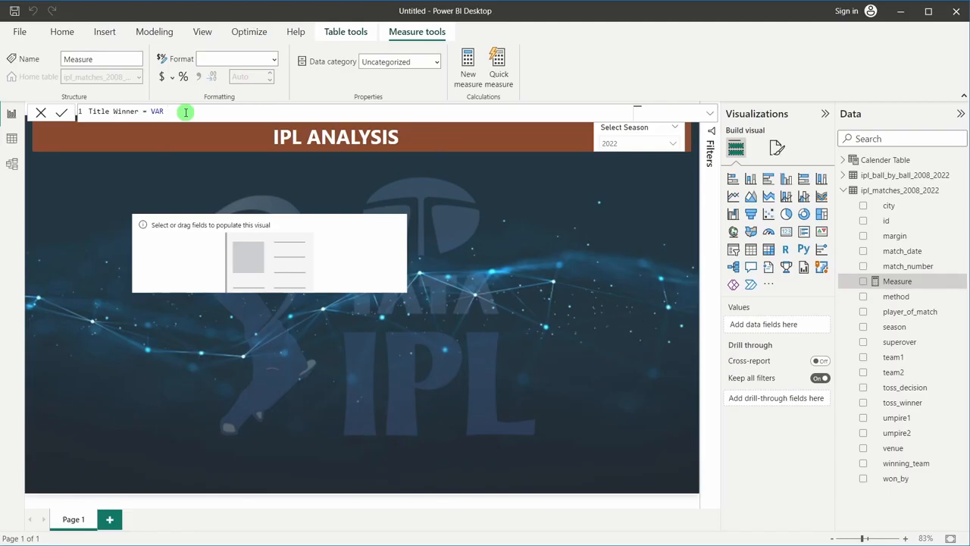
- Examine the match rows of the ipl_matches_2008_2022 table in the data view and return to the report
{"action": "left_click", "coordinate": [8, 144]}
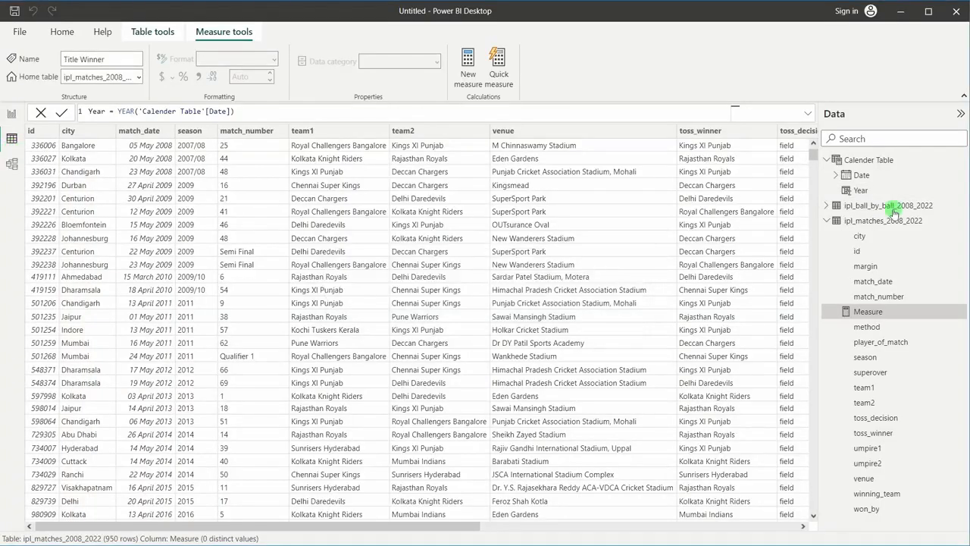
{"action": "left_click", "coordinate": [878, 221]}
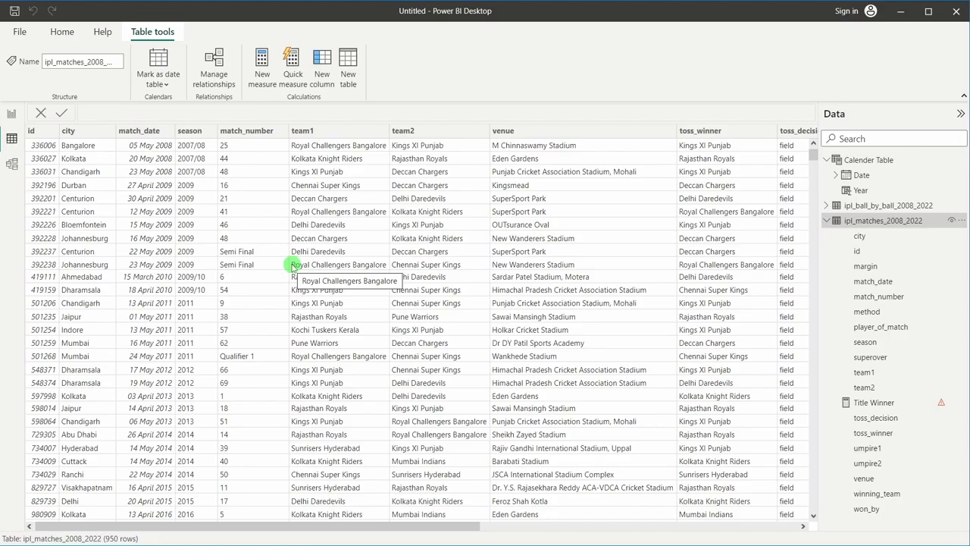
{"action": "left_click", "coordinate": [12, 114]}
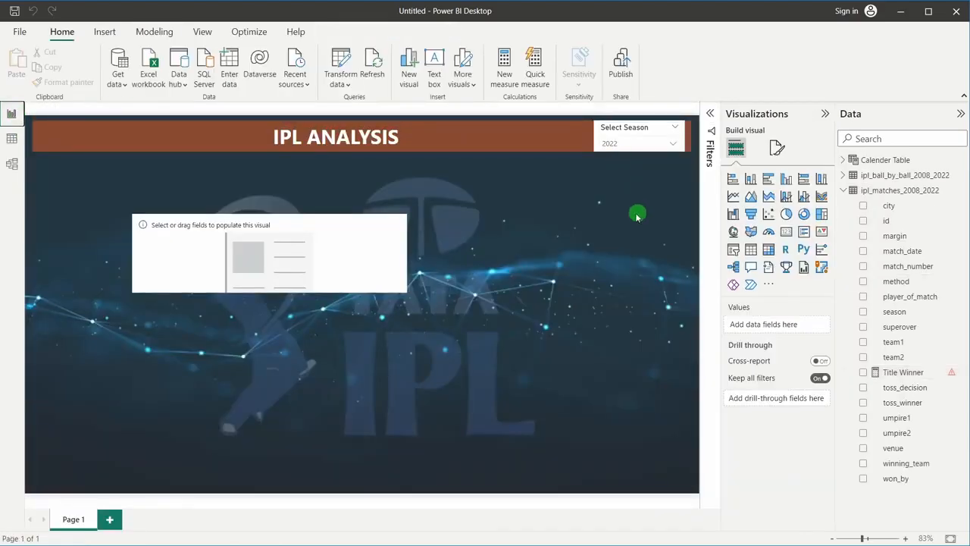
- Declare the variable max_date in the Title Winner measure and open a CALCULATE function as its value
{"action": "left_click", "coordinate": [901, 371]}
{"action": "left_click", "coordinate": [189, 111]}
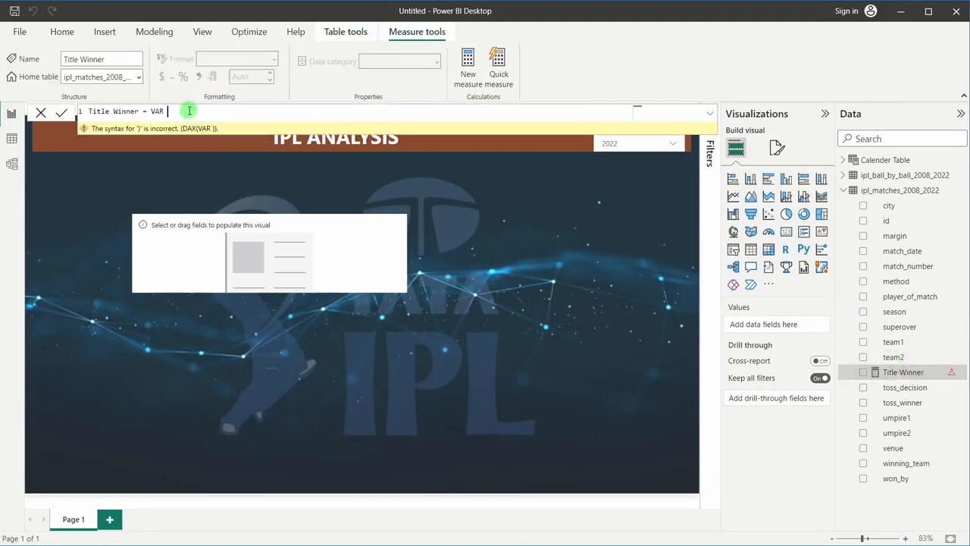
{"action": "type", "text": "max_date= "}
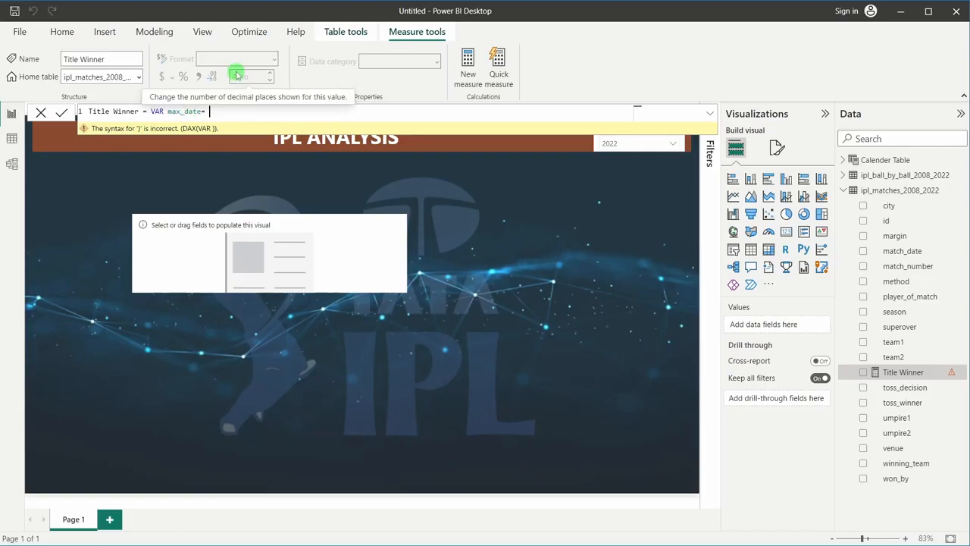
{"action": "type", "text": "cala"}
{"action": "key", "text": "BackSpace"}
{"action": "key", "text": "Tab"}
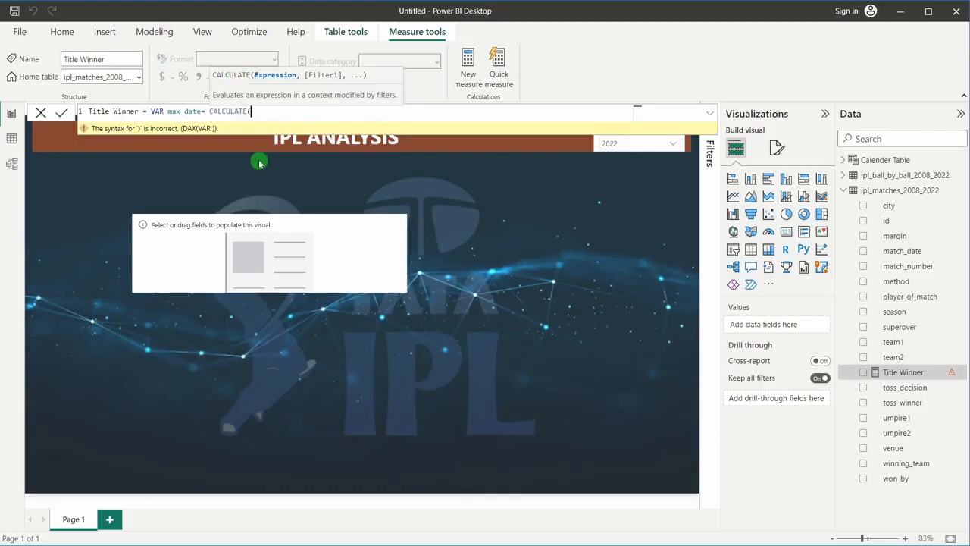
- Enter MAX('Calender Table'[Date]) as the expression that CALCULATE evaluates for max_date
{"action": "type", "text": "max"}
{"action": "key", "text": "Tab"}
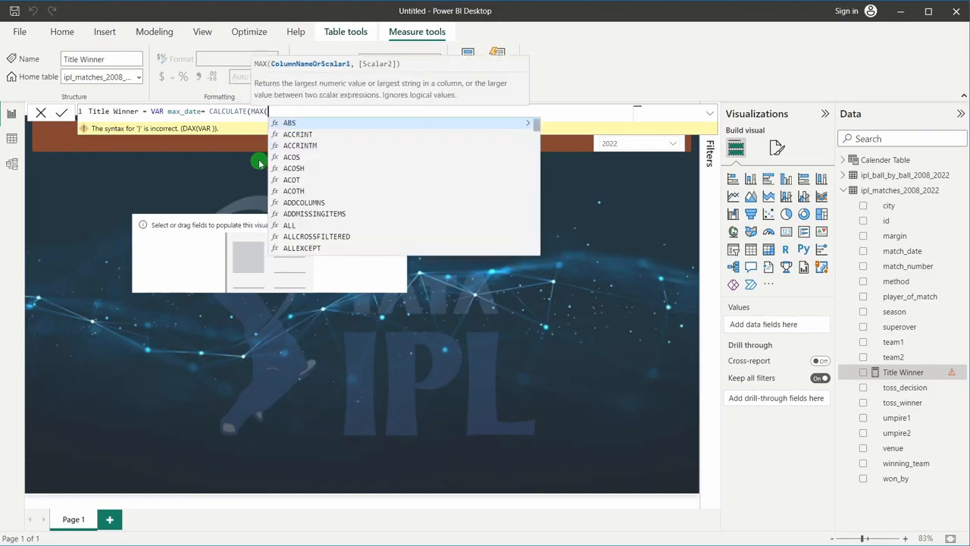
{"action": "type", "text": "cale"}
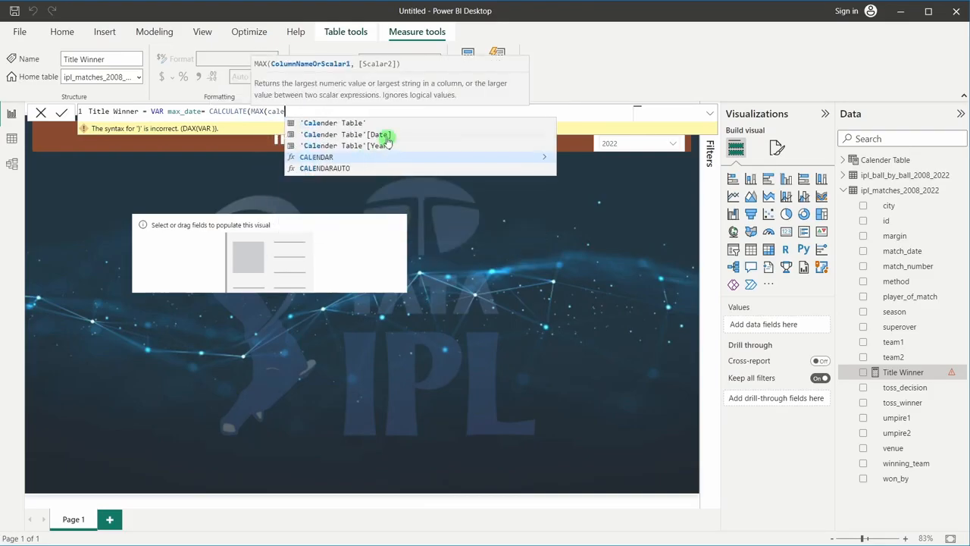
{"action": "left_click", "coordinate": [387, 134]}
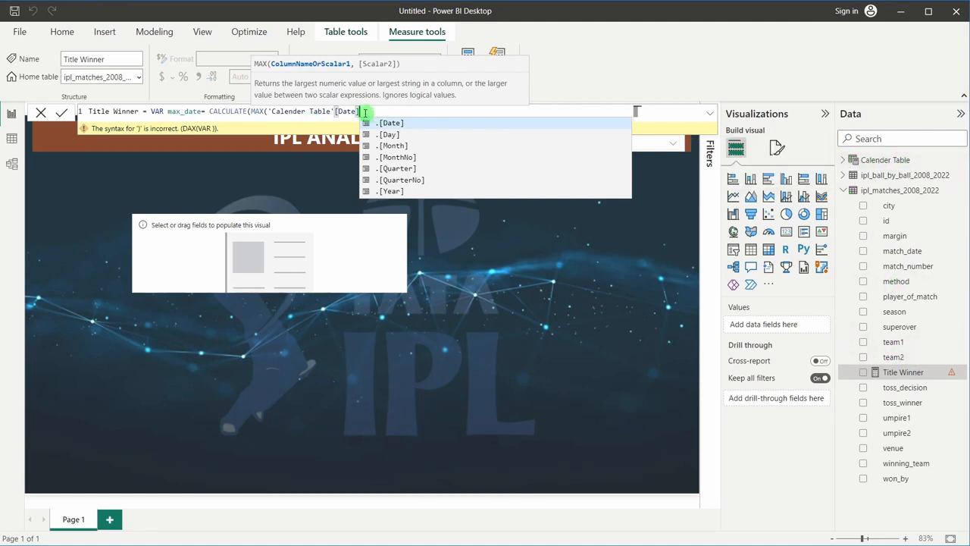
{"action": "left_click", "coordinate": [842, 160]}
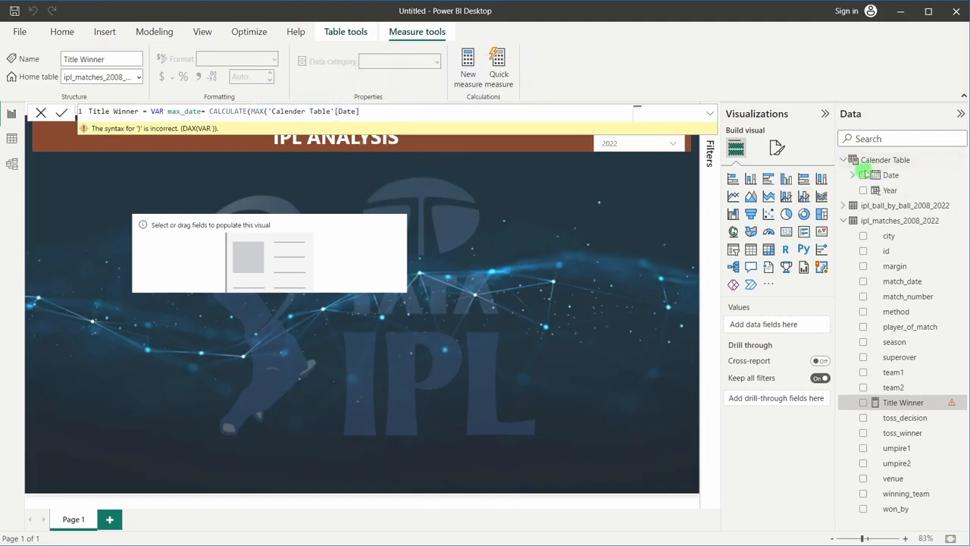
{"action": "left_click", "coordinate": [367, 110]}
{"action": "type", "text": "))"}
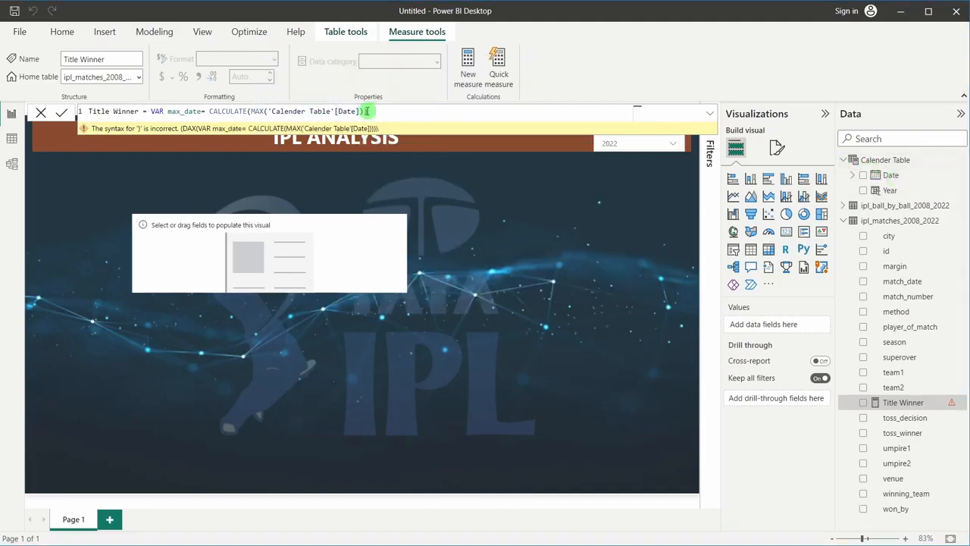
{"action": "key", "text": "BackSpace"}
{"action": "key", "text": "BackSpace"}
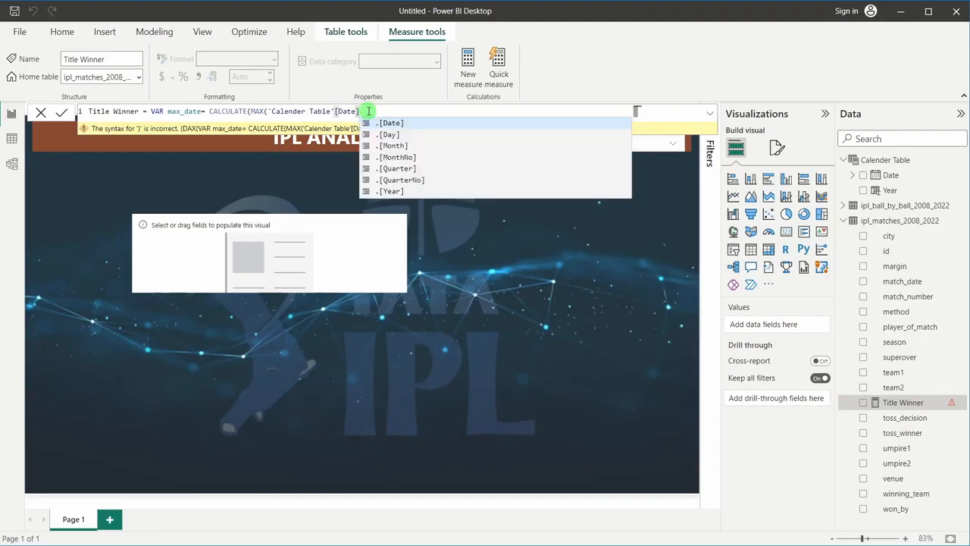
{"action": "type", "text": ")"}
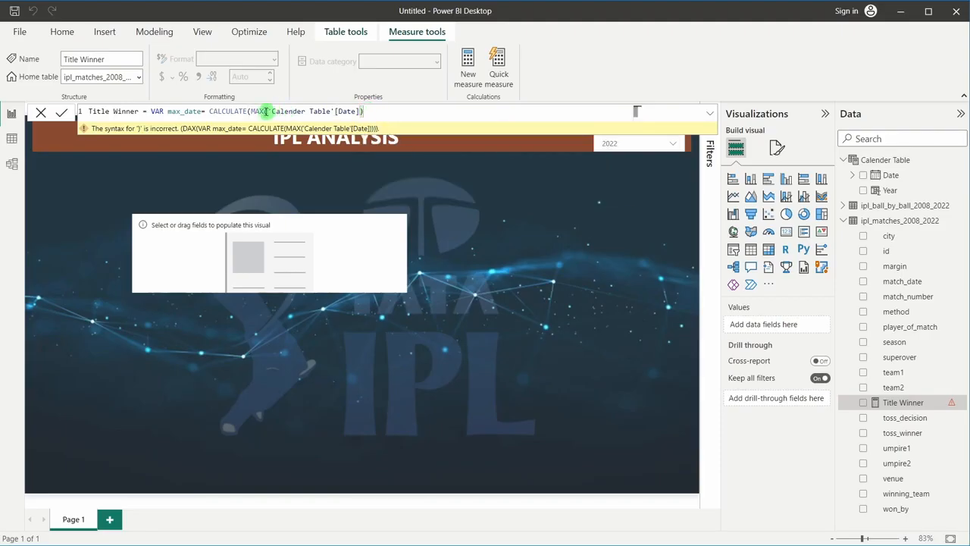
- Add ALLSELECTED(ipl_ball_by_ball_2008_2022) as the first filter of the CALCULATE function
{"action": "type", "text": ","}
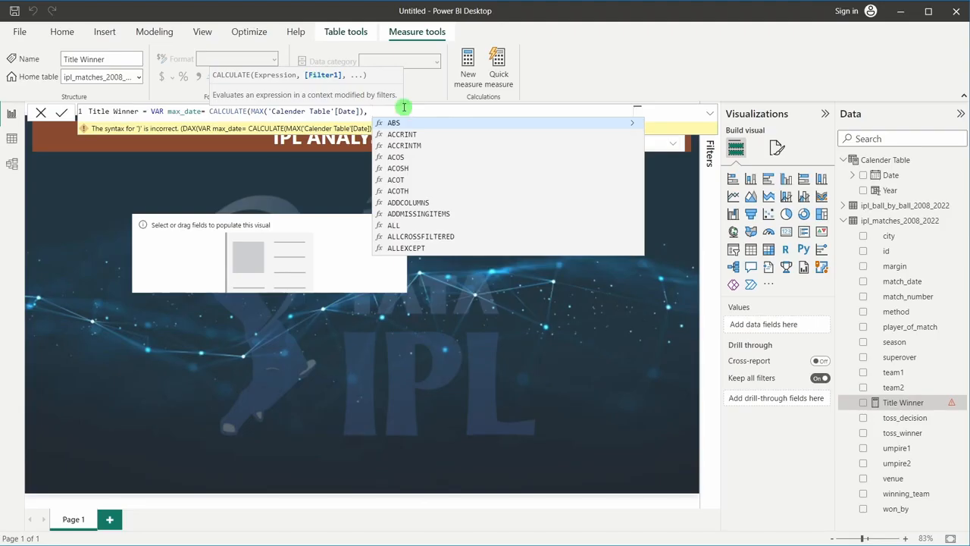
{"action": "type", "text": "allsel"}
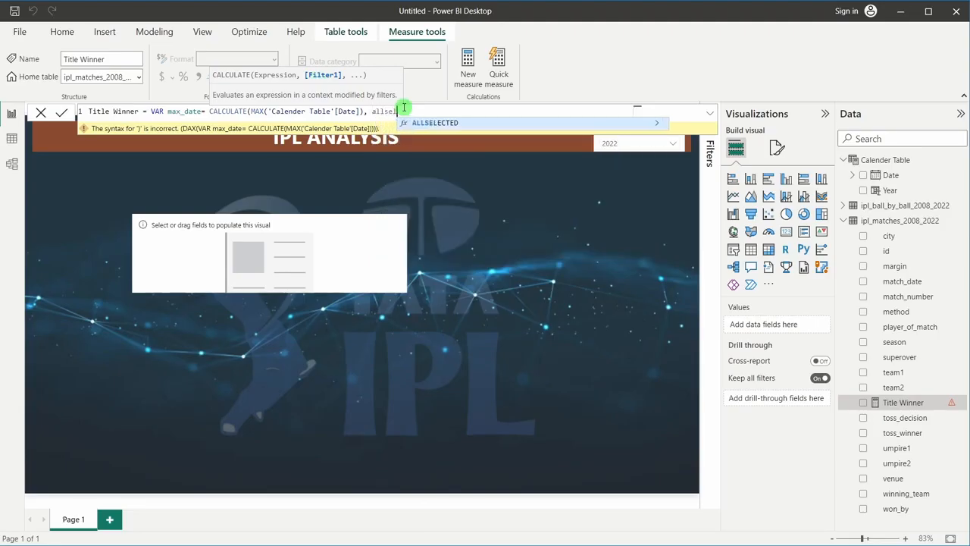
{"action": "key", "text": "Tab"}
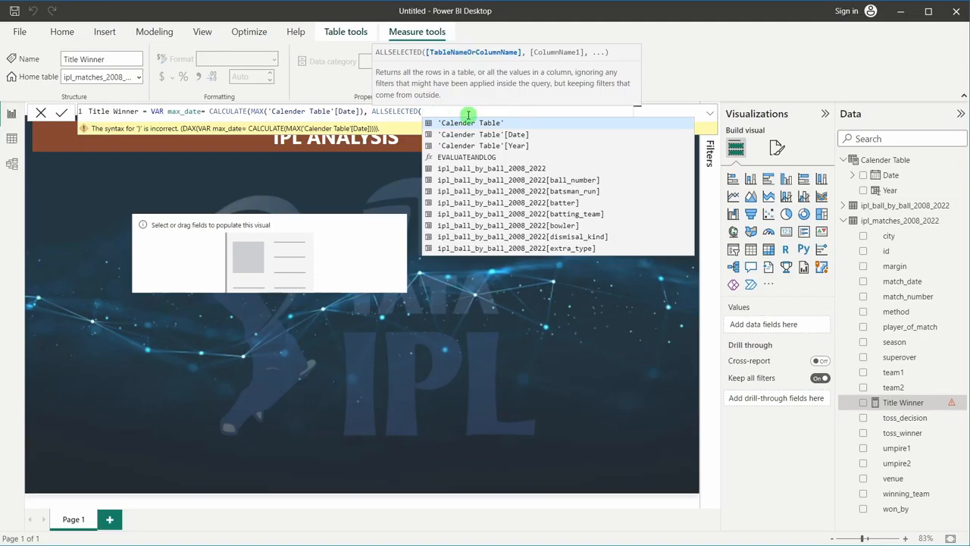
{"action": "type", "text": "ipl"}
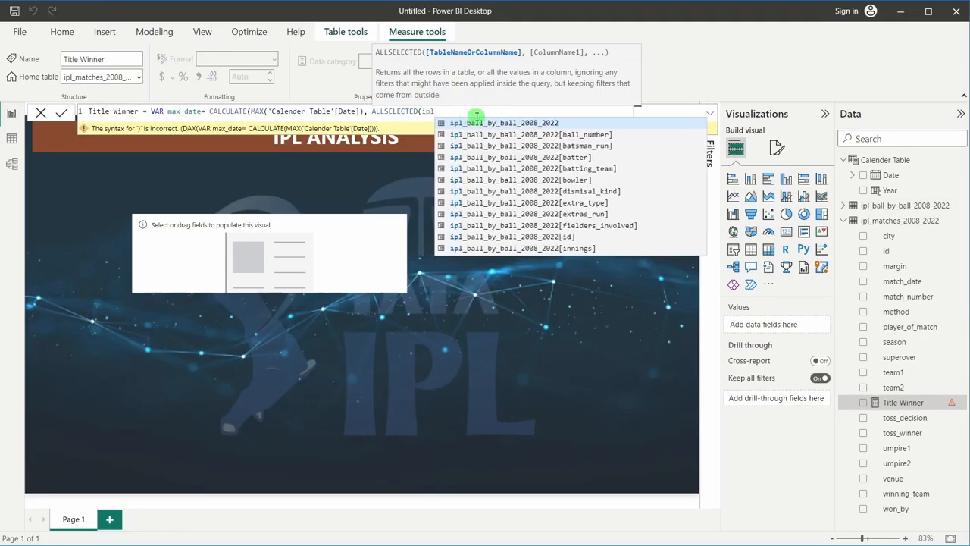
{"action": "left_click", "coordinate": [518, 122]}
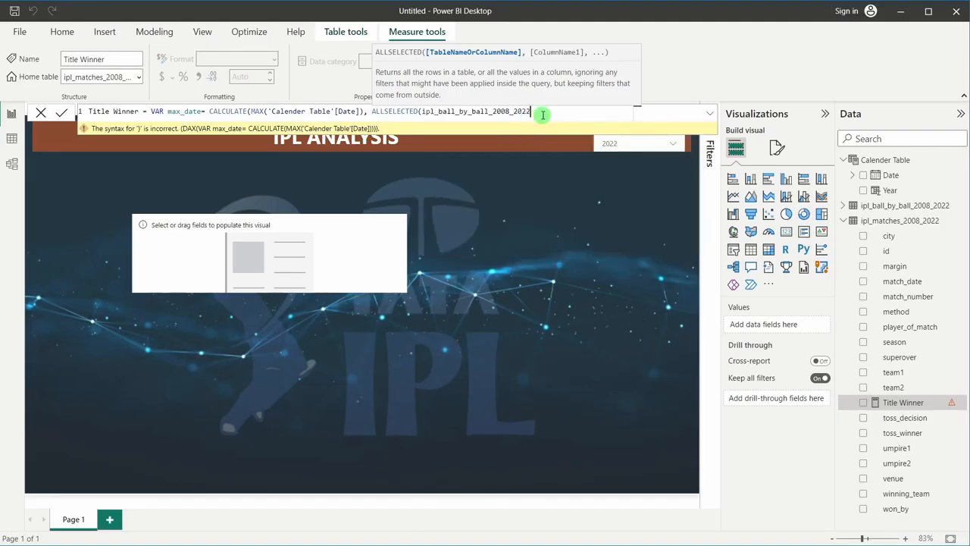
{"action": "type", "text": ")"}
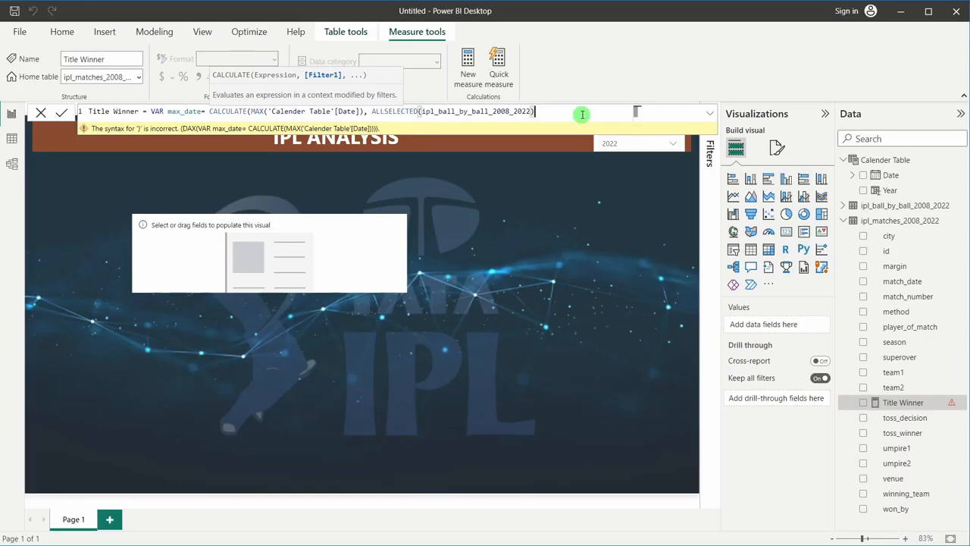
- Open a VALUES function as the second filter of the max_date CALCULATE and begin its table argument with ipl
{"action": "type", "text": ","}
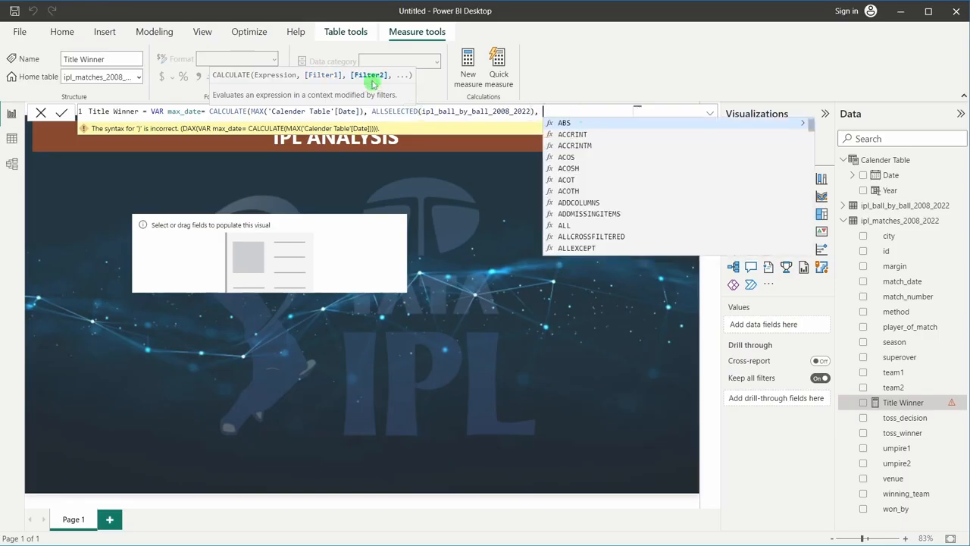
{"action": "type", "text": " valuy"}
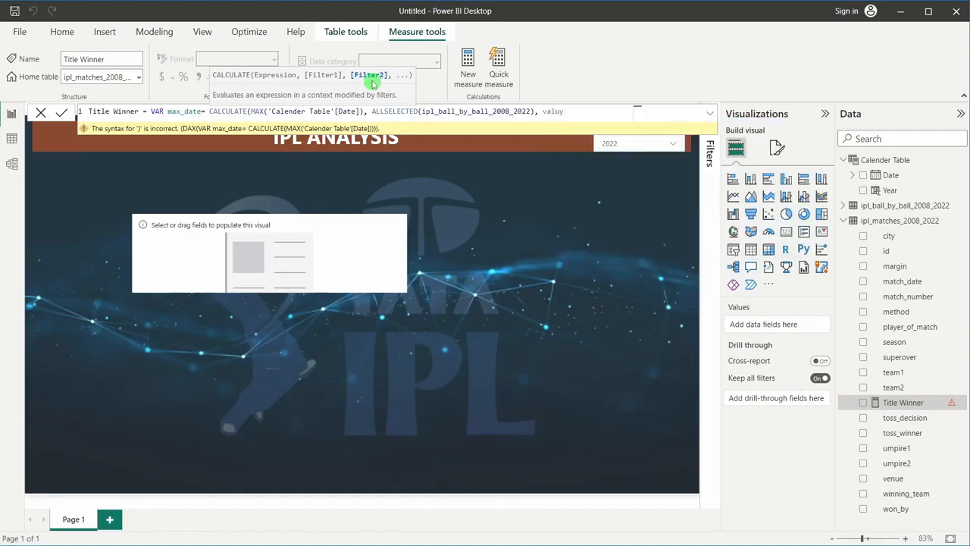
{"action": "key", "text": "BackSpace"}
{"action": "left_click", "coordinate": [588, 235]}
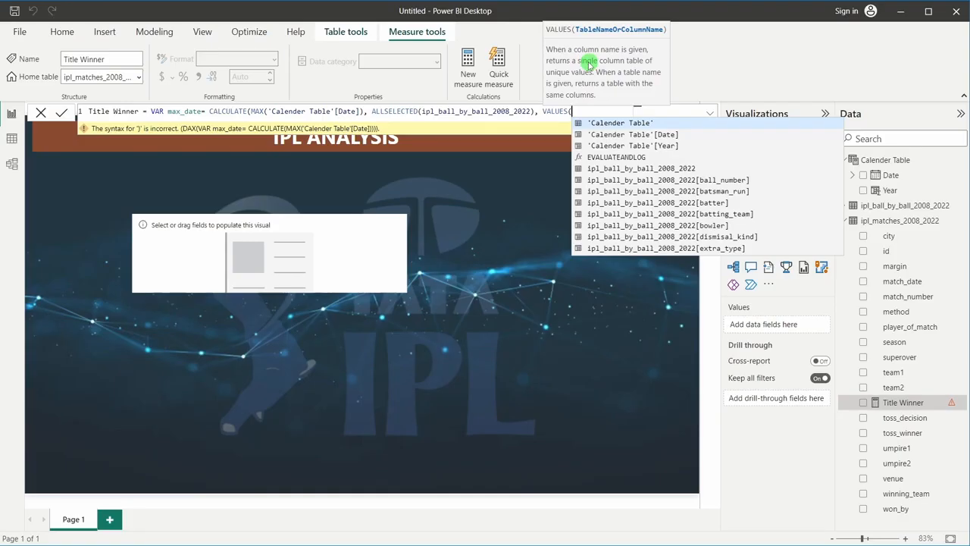
{"action": "type", "text": "ipl"}
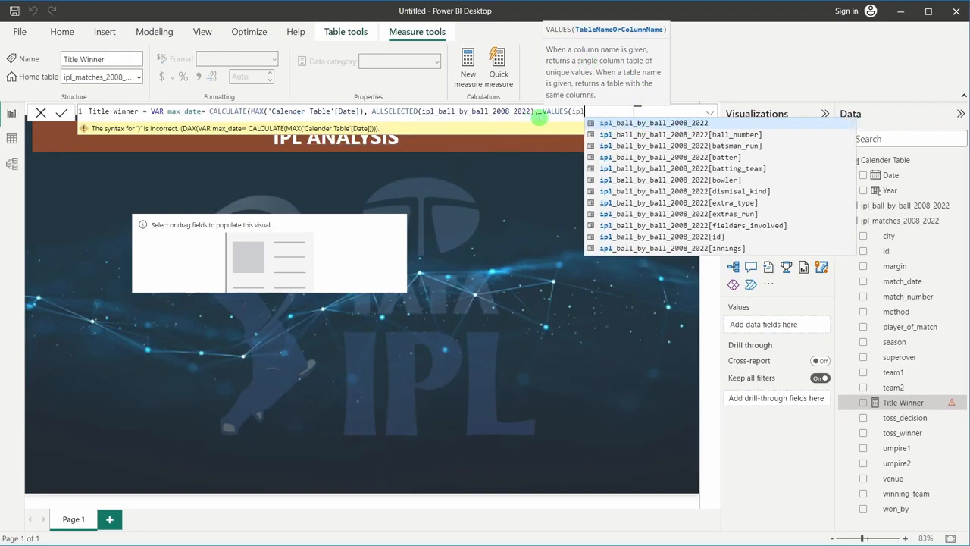
- Replace the table inside ALLSELECTED with ipl_matches_2008_2022
{"action": "left_click_drag", "start_coordinate": [531, 112], "coordinate": [419, 111]}
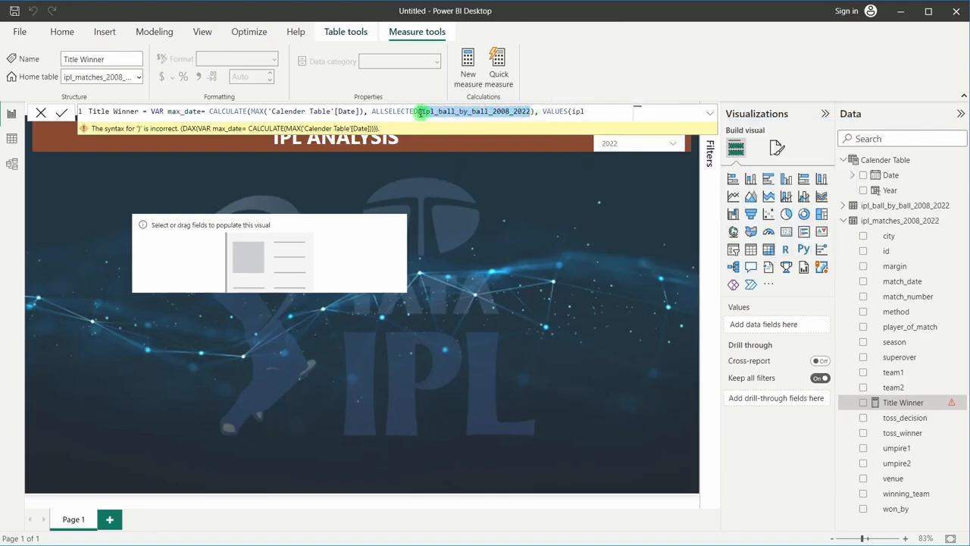
{"action": "key", "text": "BackSpace"}
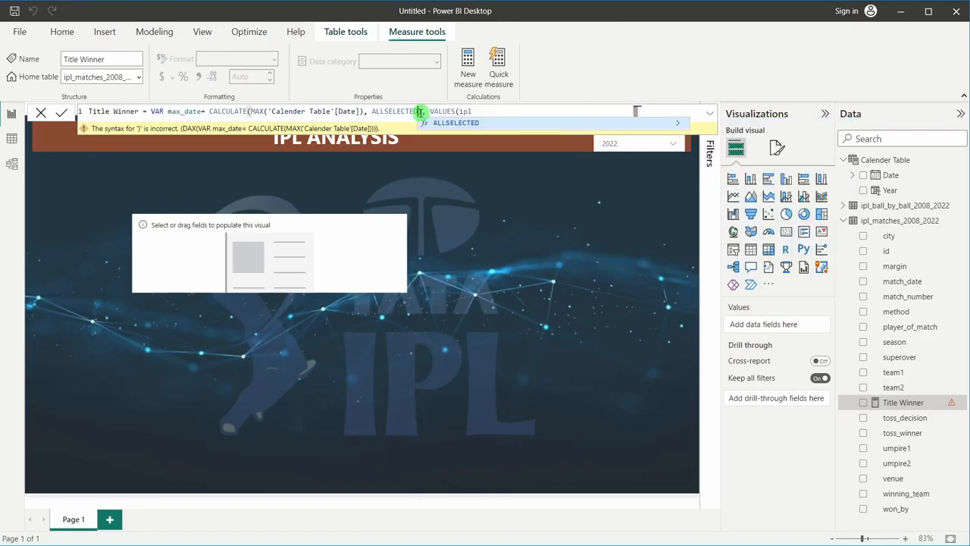
{"action": "key", "text": "Delete"}
{"action": "type", "text": "(ipl"}
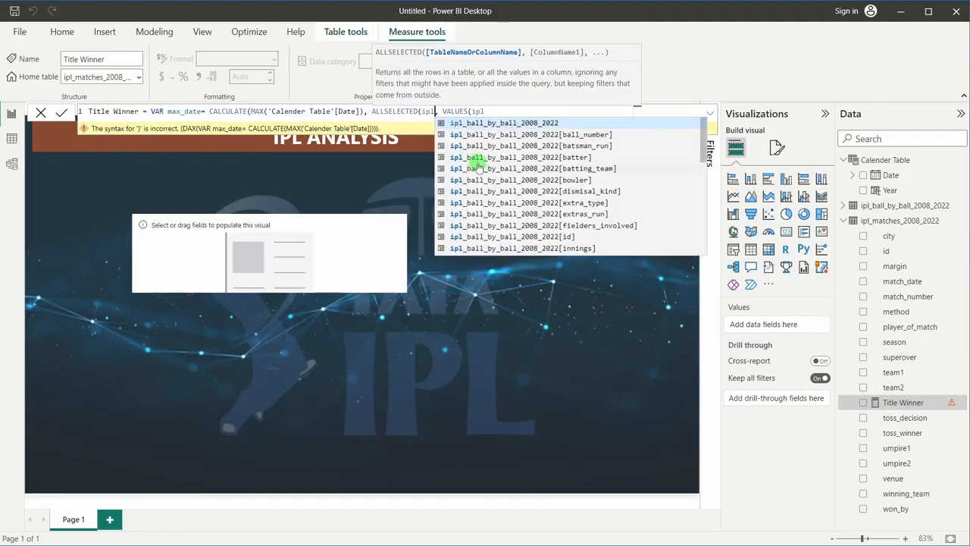
{"action": "type", "text": "_ma"}
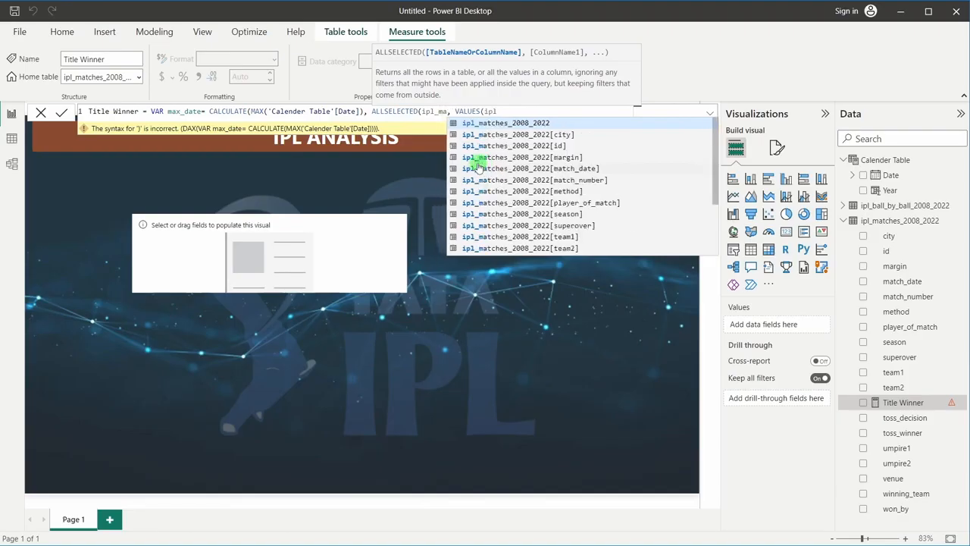
{"action": "left_click", "coordinate": [504, 122]}
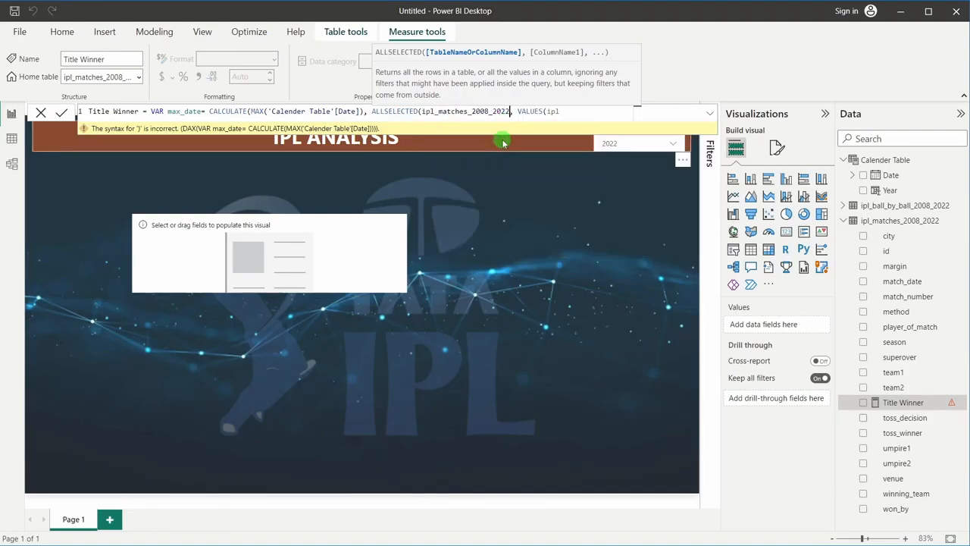
- Complete the second filter as VALUES(ipl_matches_2008_2022) and close the CALCULATE function of max_date
{"action": "type", "text": "), VALUES(ipl_ma"}
{"action": "left_click", "coordinate": [597, 119]}
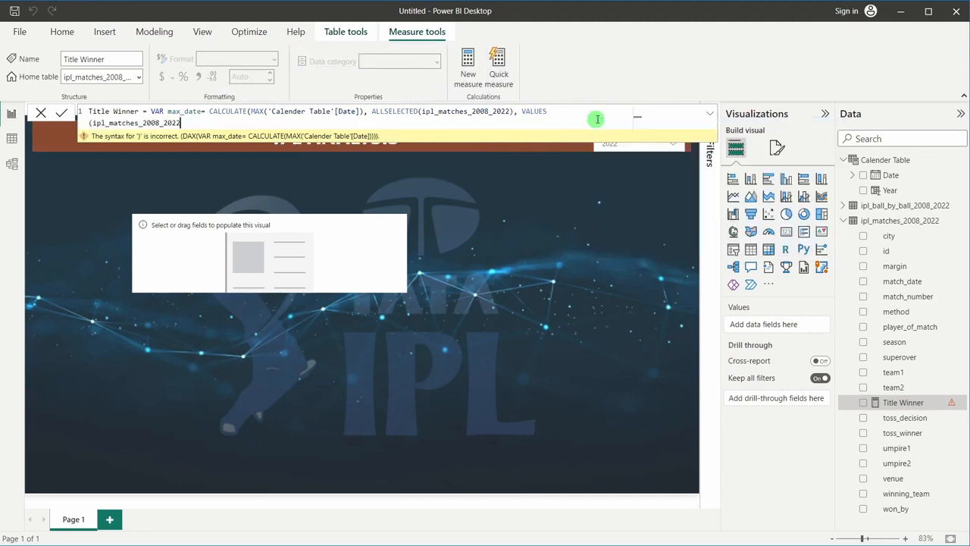
{"action": "type", "text": ")"}
{"action": "type", "text": ")"}
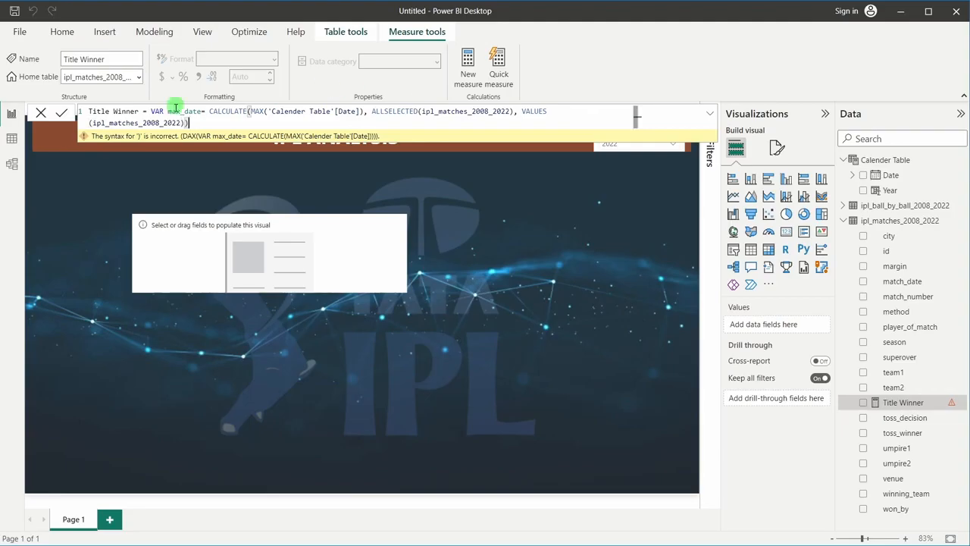
- Review the max_date variable name and the CALCULATE expression assigned to it
{"action": "left_click", "coordinate": [209, 125]}
{"action": "left_click_drag", "start_coordinate": [167, 111], "coordinate": [203, 111]}
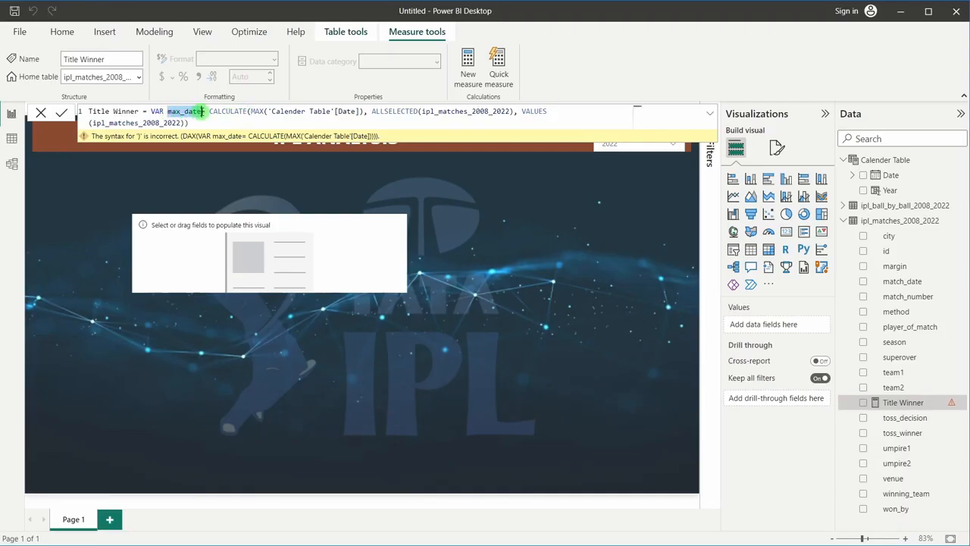
{"action": "left_click", "coordinate": [203, 111]}
{"action": "type", "text": "="}
{"action": "left_click", "coordinate": [211, 111]}
{"action": "key", "text": "ctrl+shift+End"}
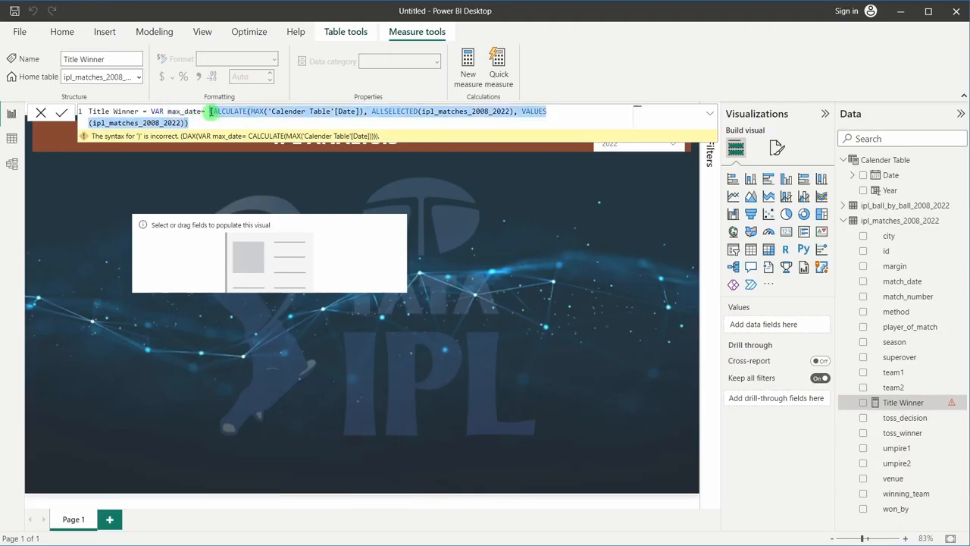
{"action": "left_click_drag", "start_coordinate": [167, 111], "coordinate": [204, 112]}
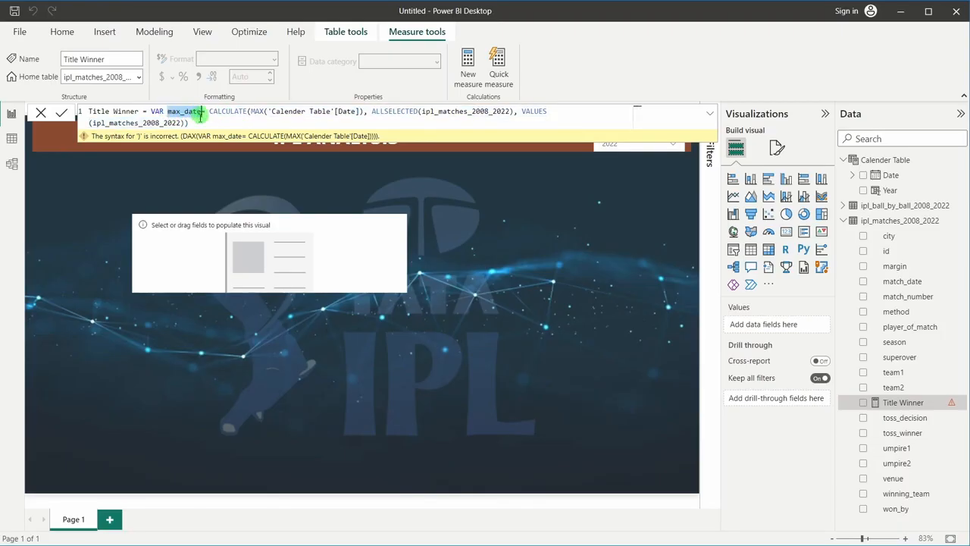
- Declare a second variable, title_winner, on a new line of the measure and open a CALCULATE function as its value
{"action": "left_click", "coordinate": [195, 124]}
{"action": "key", "text": "shift+Return"}
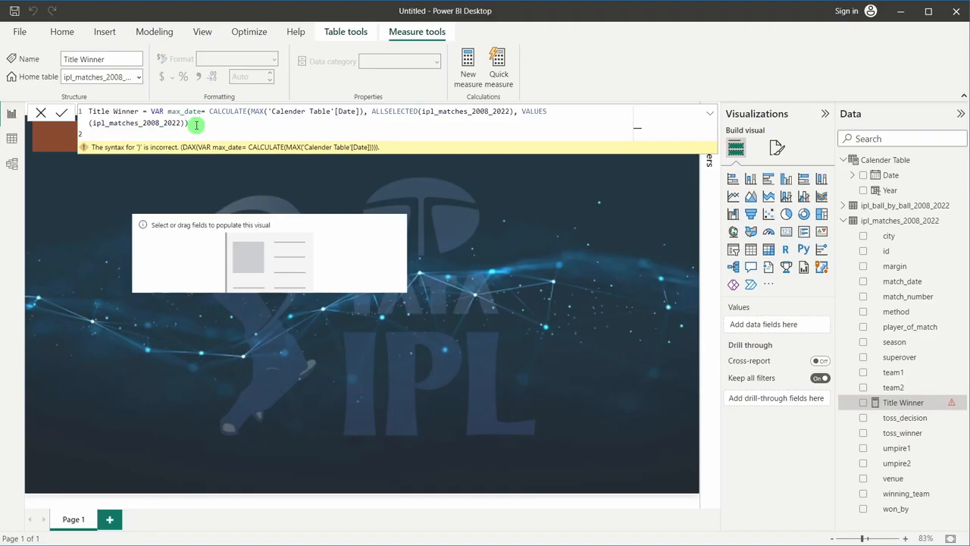
{"action": "key", "text": "shift+Return"}
{"action": "key", "text": "BackSpace"}
{"action": "type", "text": "var title_winner = CALCULATE("}
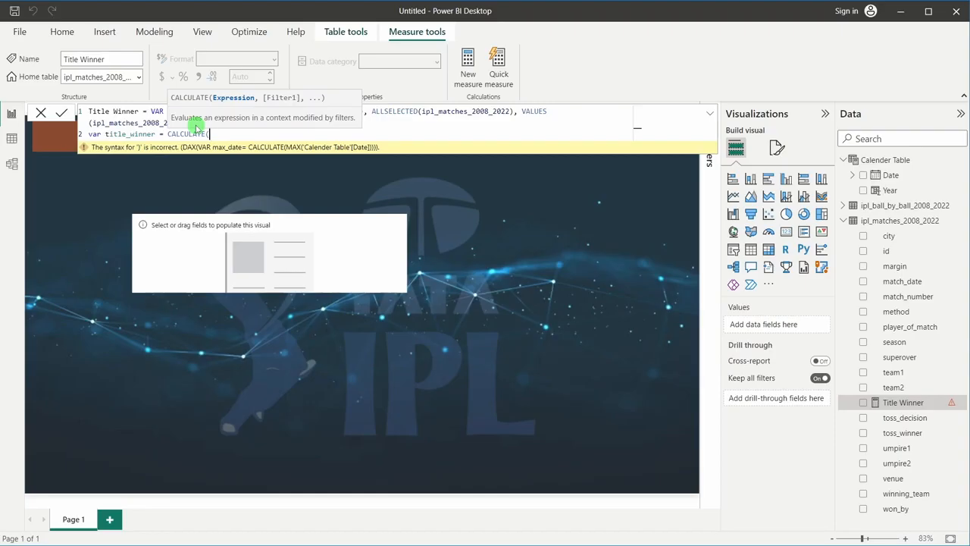
- Enter SELECTEDVALUE(ipl_matches_2008_2022[winning_team]) as the expression that CALCULATE evaluates for title_winner
{"action": "type", "text": "select"}
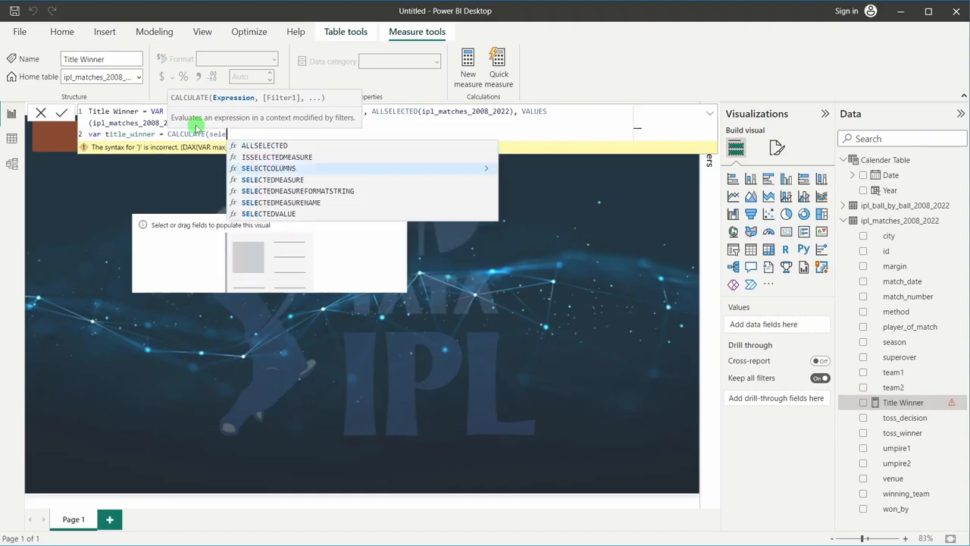
{"action": "left_click", "coordinate": [277, 213]}
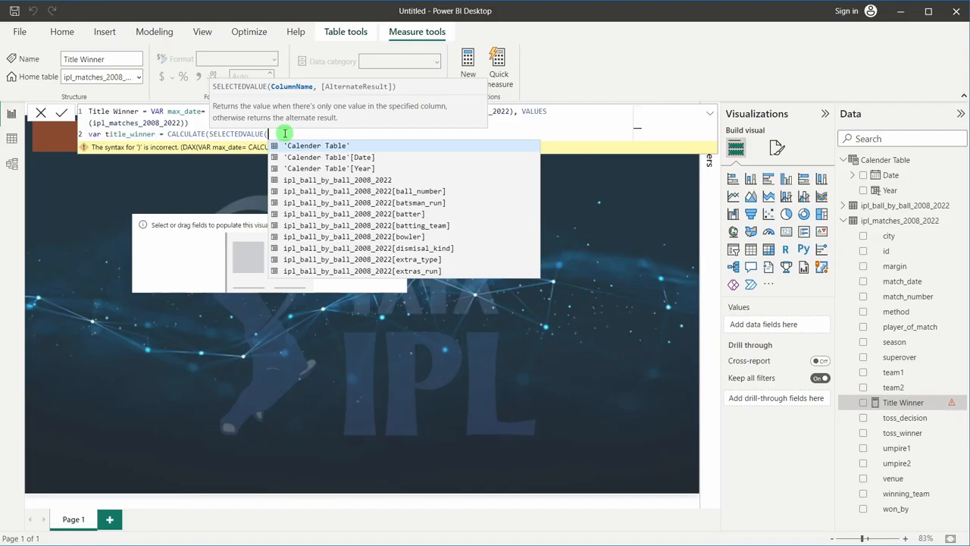
{"action": "type", "text": "winn"}
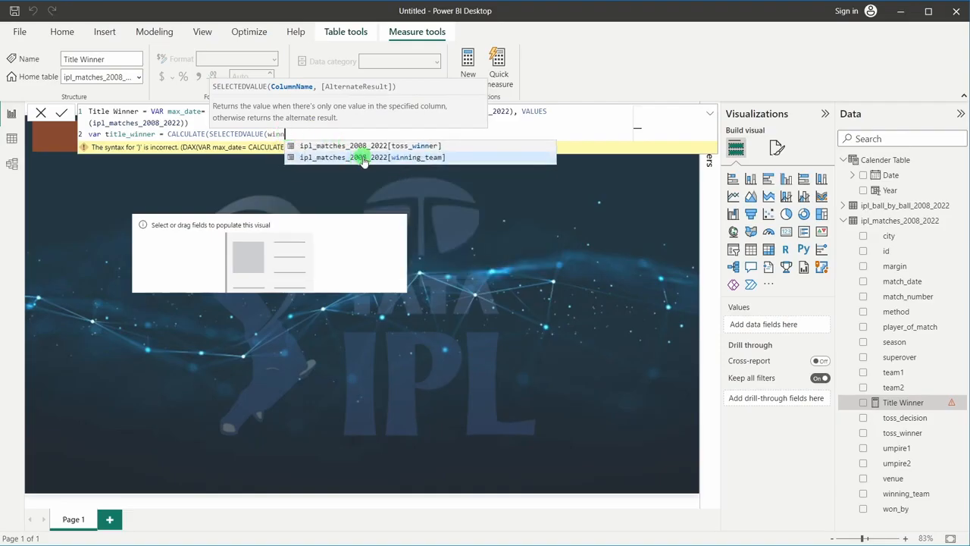
{"action": "left_click", "coordinate": [362, 157]}
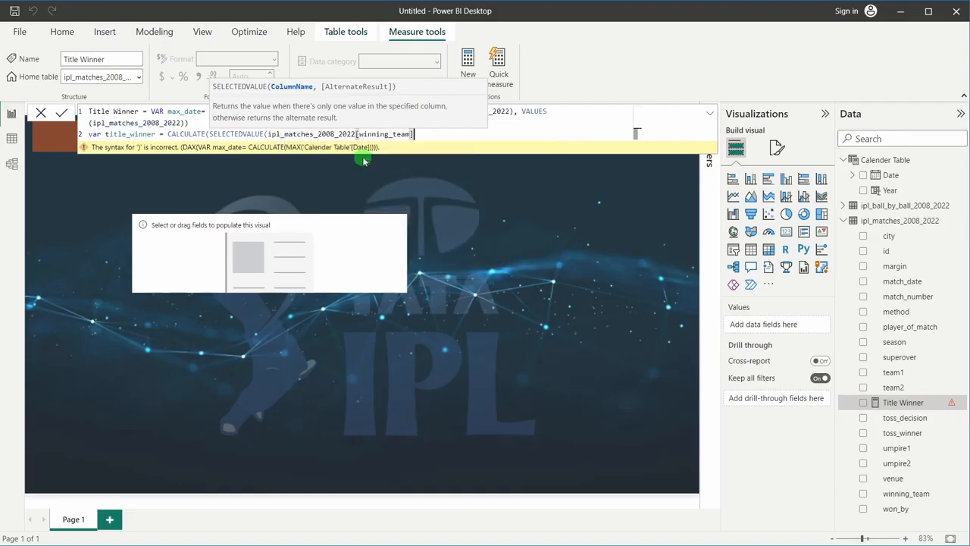
{"action": "type", "text": ")"}
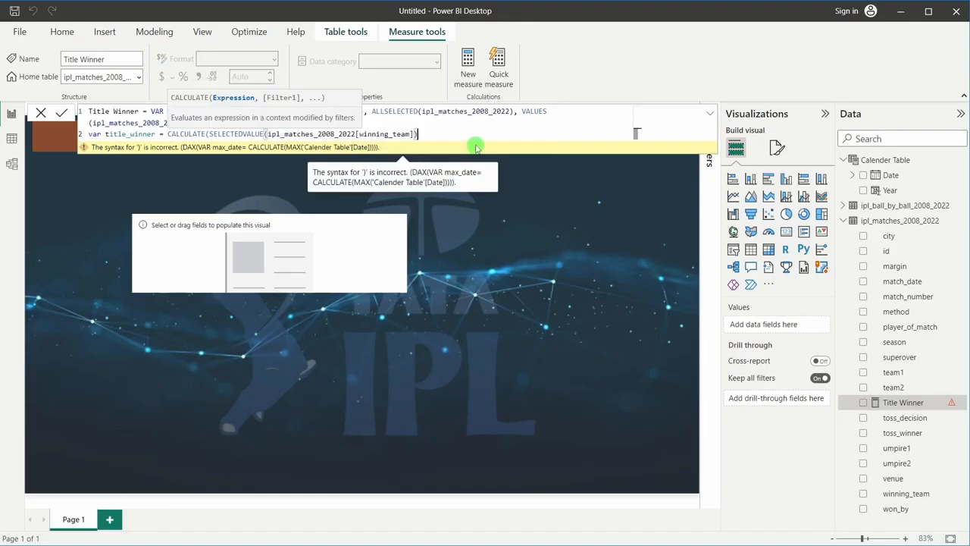
- Add the filter 'Calender Table'[Date] = max_date to the title_winner CALCULATE and close the function
{"action": "type", "text": ","}
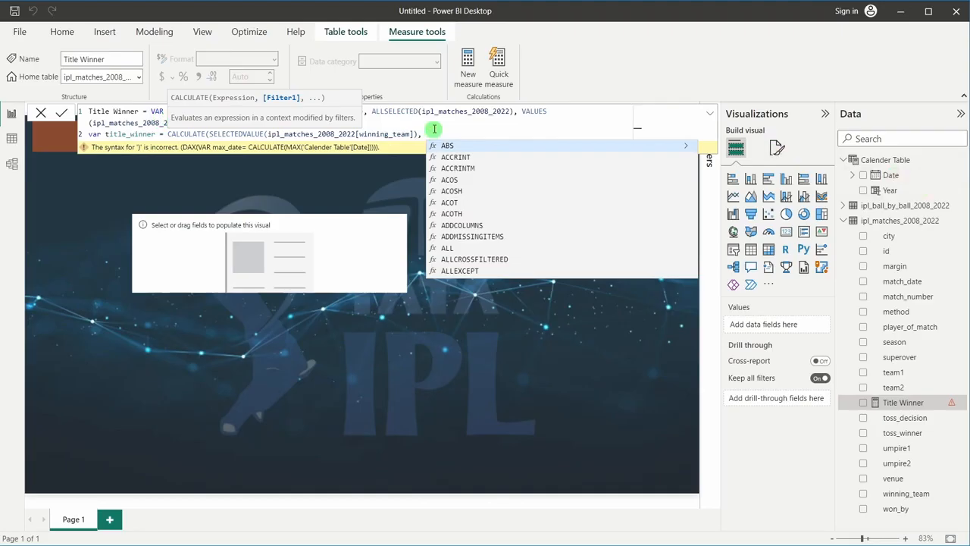
{"action": "type", "text": "date"}
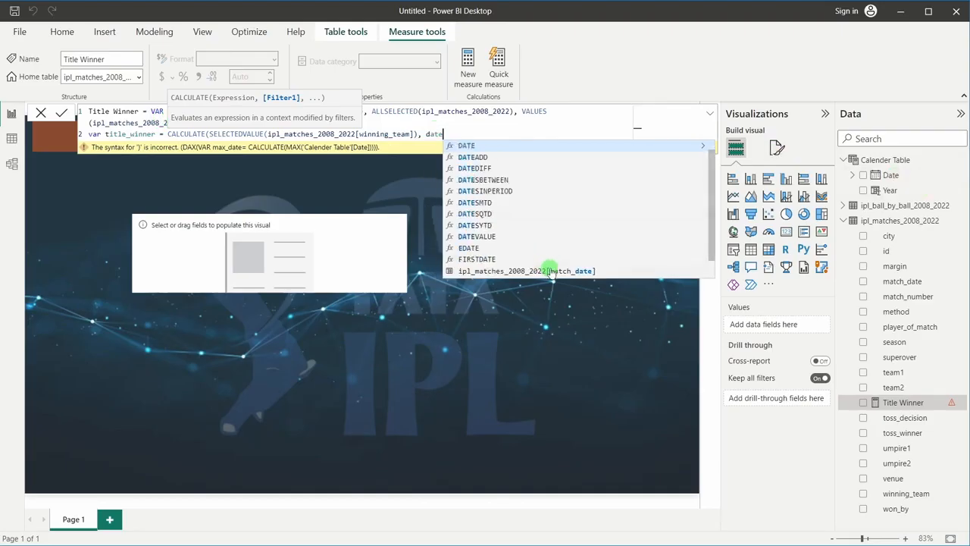
{"action": "scroll", "coordinate": [546, 227], "scroll_direction": "down", "scroll_amount": 1}
{"action": "scroll", "coordinate": [547, 227], "scroll_direction": "up", "scroll_amount": 2}
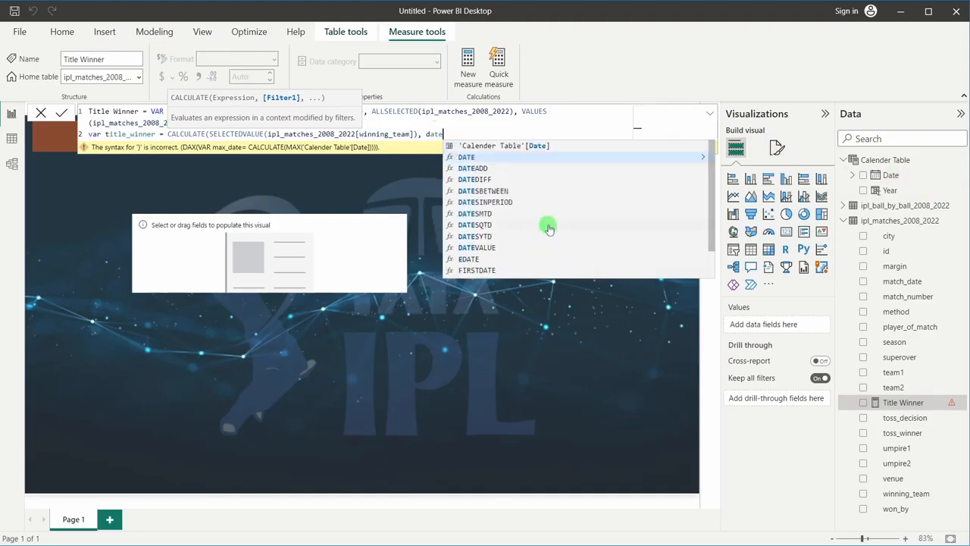
{"action": "mouse_move", "coordinate": [705, 169]}
{"action": "left_mouse_down"}
{"action": "mouse_move", "coordinate": [711, 204]}
{"action": "mouse_move", "coordinate": [711, 156]}
{"action": "left_mouse_up"}
{"action": "left_click", "coordinate": [529, 147]}
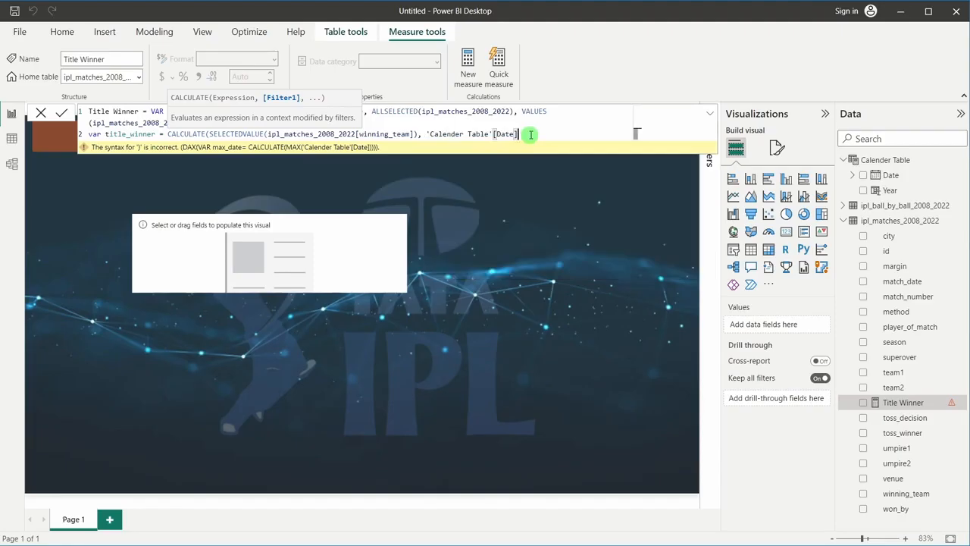
{"action": "type", "text": "="}
{"action": "left_click", "coordinate": [133, 122]}
{"action": "left_click_drag", "start_coordinate": [168, 111], "coordinate": [204, 111]}
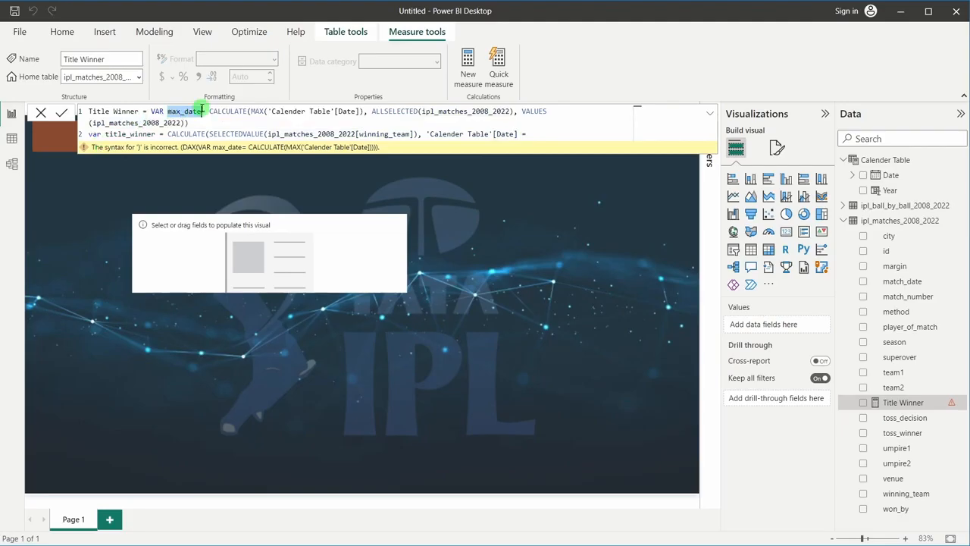
{"action": "left_click", "coordinate": [559, 135]}
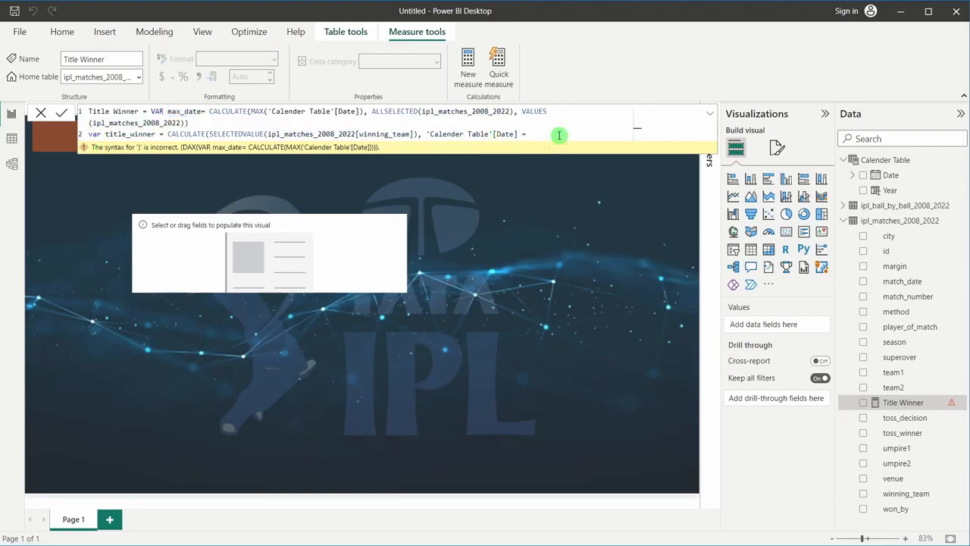
{"action": "type", "text": "max_date)"}
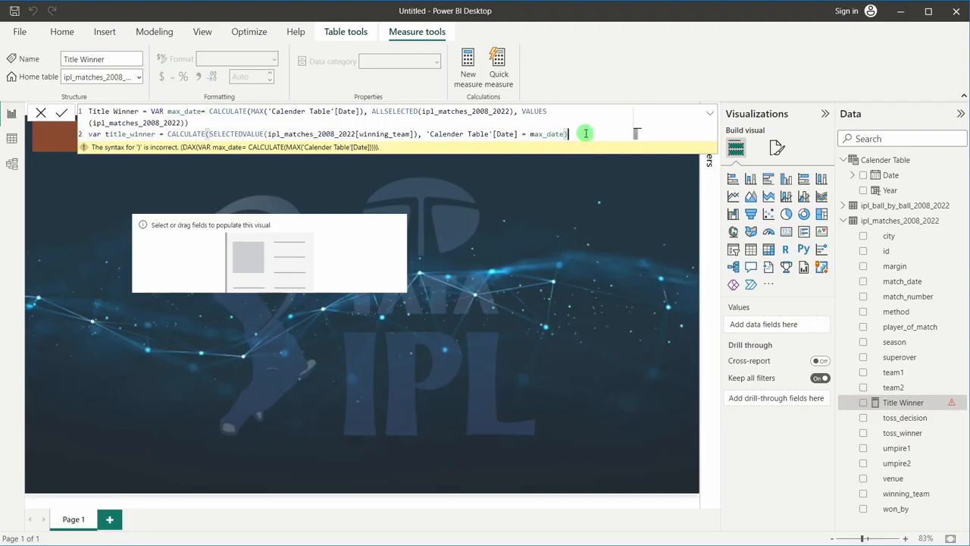
{"action": "key", "text": "shift+Return"}
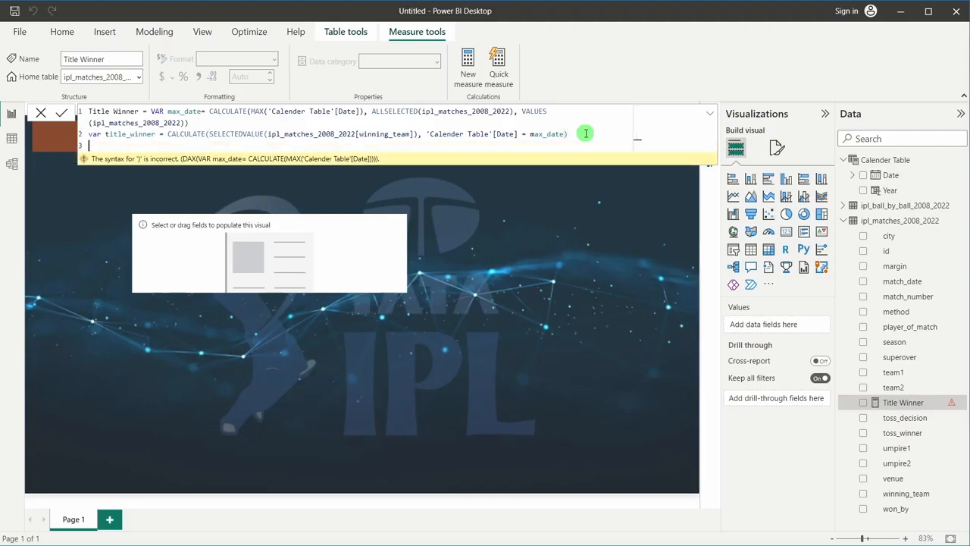
{"action": "type", "text": "retu"}
{"action": "key", "text": "BackSpace"}
{"action": "key", "text": "BackSpace"}
{"action": "key", "text": "BackSpace"}
{"action": "key", "text": "BackSpace"}
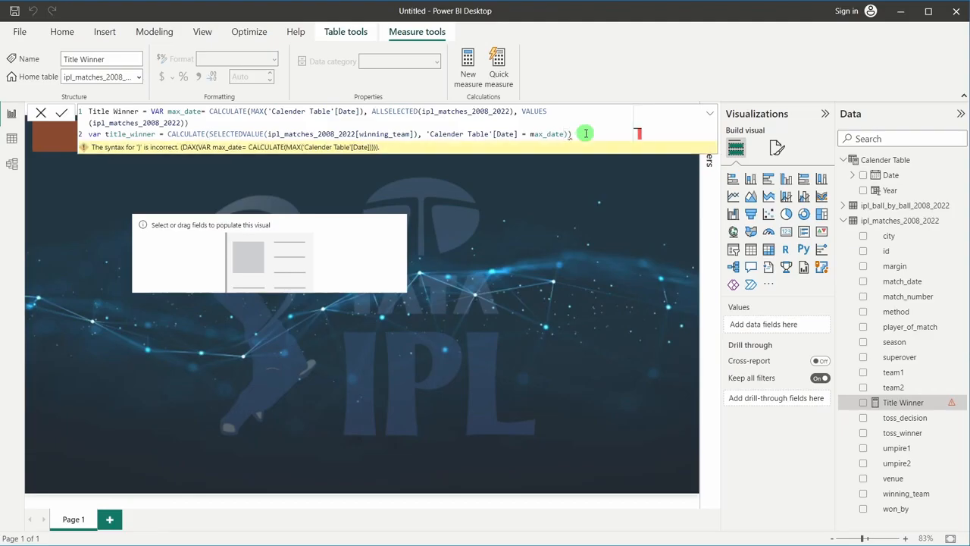
- Delete and re-enter the max_date variable at the end of the title_winner date filter, closing the CALCULATE function again
{"action": "key", "text": "BackSpace"}
{"action": "key", "text": "BackSpace"}
{"action": "key", "text": "BackSpace"}
{"action": "key", "text": "BackSpace"}
{"action": "key", "text": "BackSpace"}
{"action": "key", "text": "BackSpace"}
{"action": "key", "text": "BackSpace"}
{"action": "key", "text": "BackSpace"}
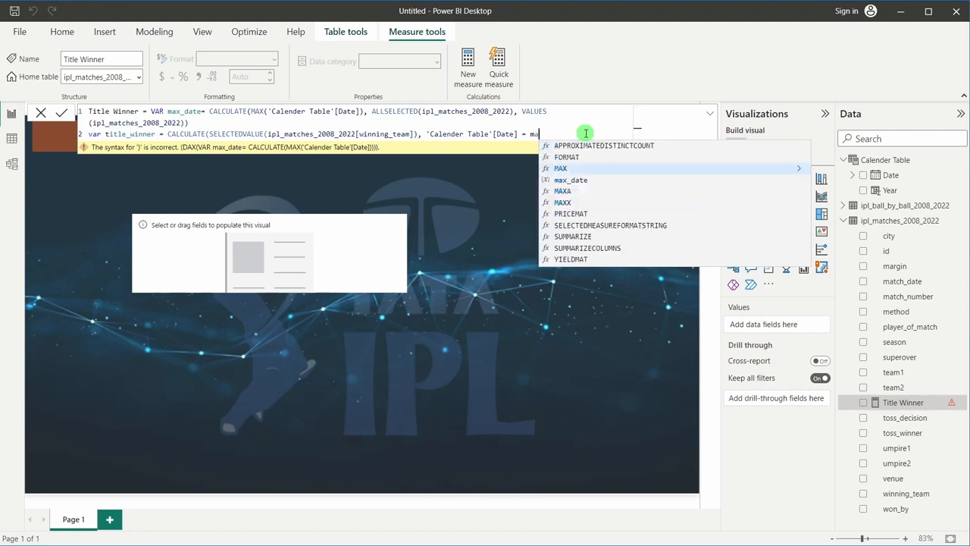
{"action": "key", "text": "BackSpace"}
{"action": "type", "text": "max"}
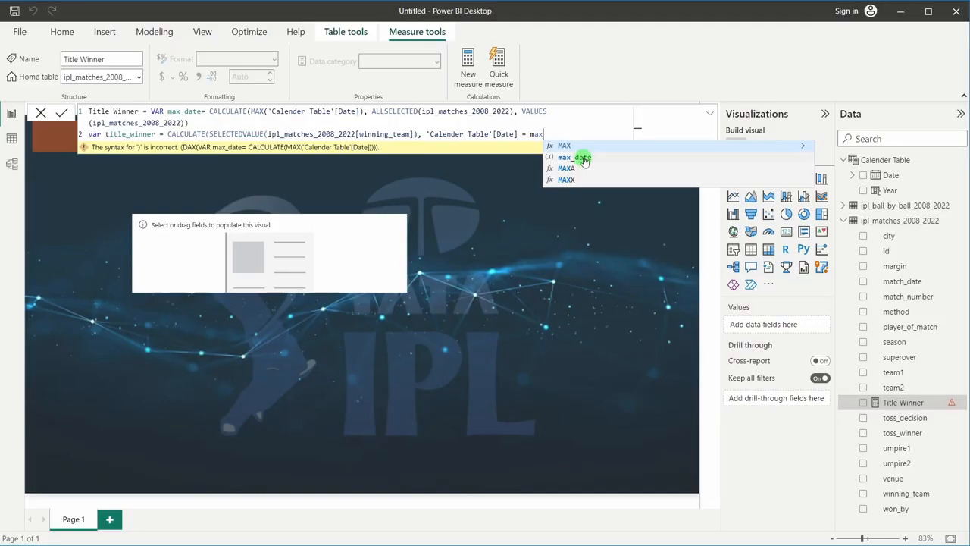
{"action": "left_click", "coordinate": [585, 158]}
{"action": "type", "text": ")"}
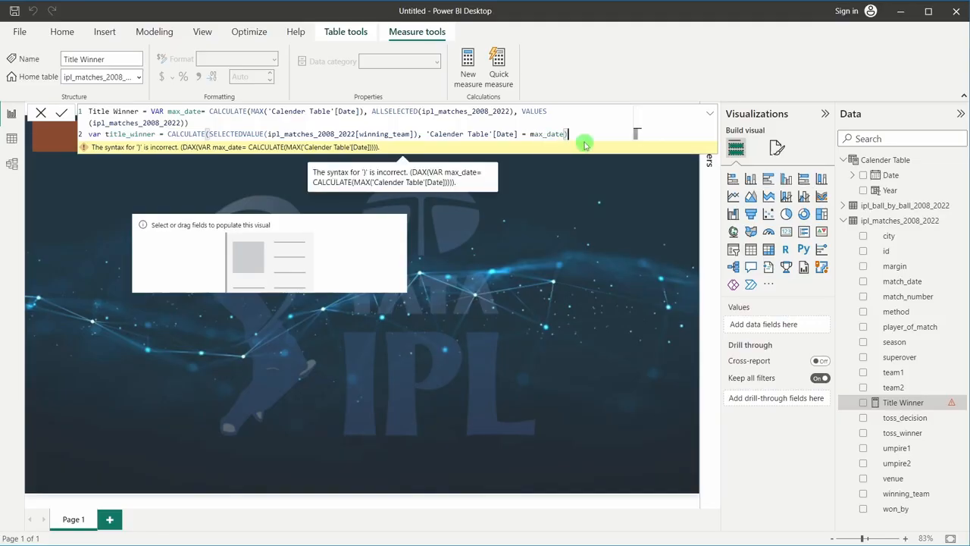
- Add a return title_winner line to end the Title Winner measure, commit the formula and close the formula editor
{"action": "key", "text": "shift+Return"}
{"action": "type", "text": "return "}
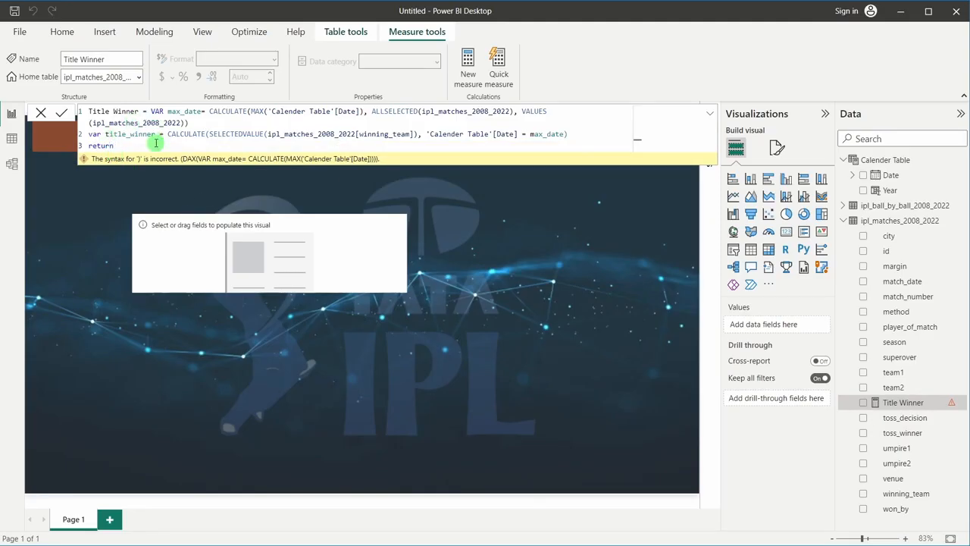
{"action": "type", "text": "title"}
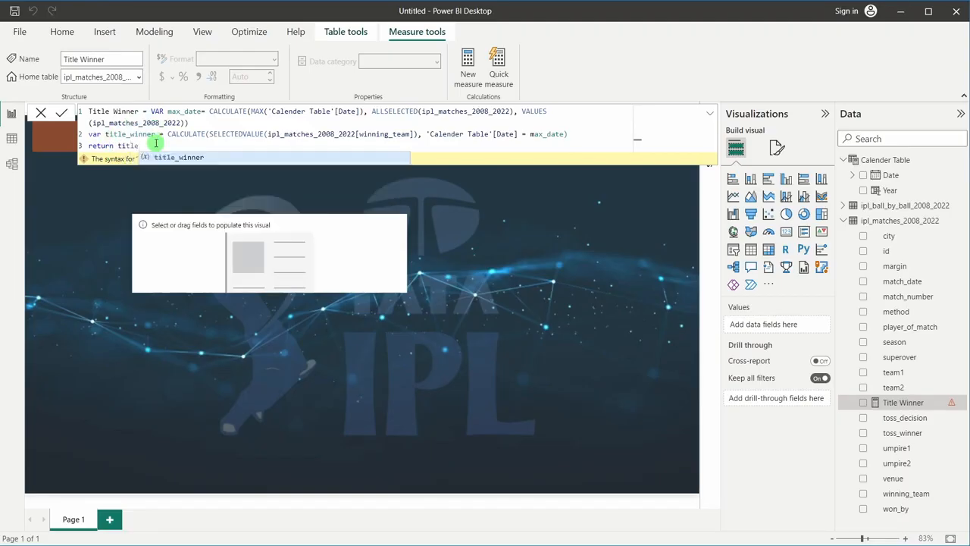
{"action": "left_click", "coordinate": [155, 156]}
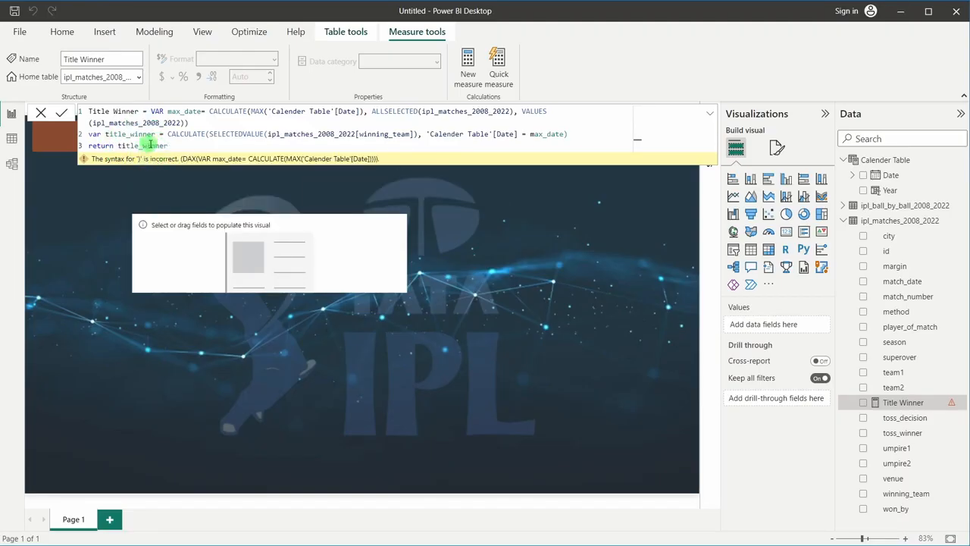
{"action": "double_click", "coordinate": [154, 134]}
{"action": "left_click", "coordinate": [176, 145]}
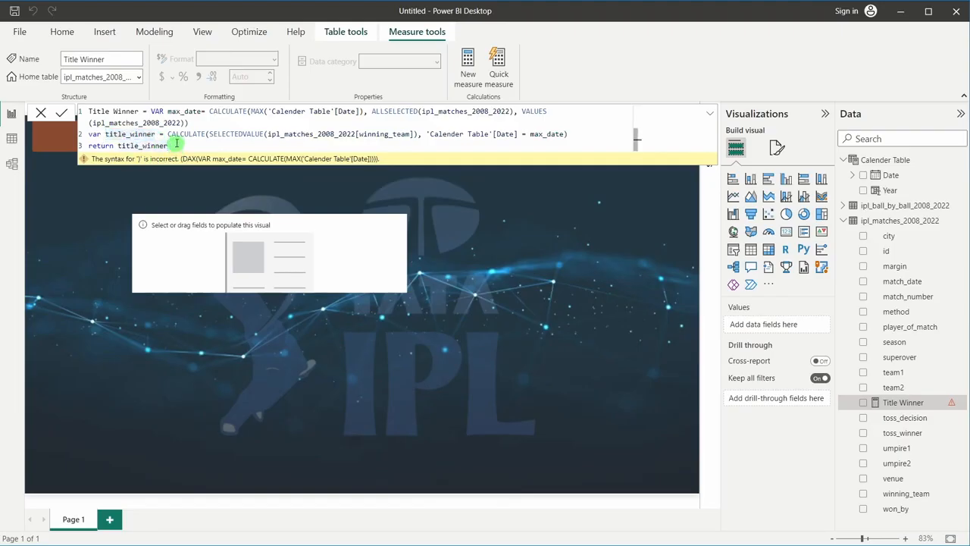
{"action": "key", "text": "Return"}
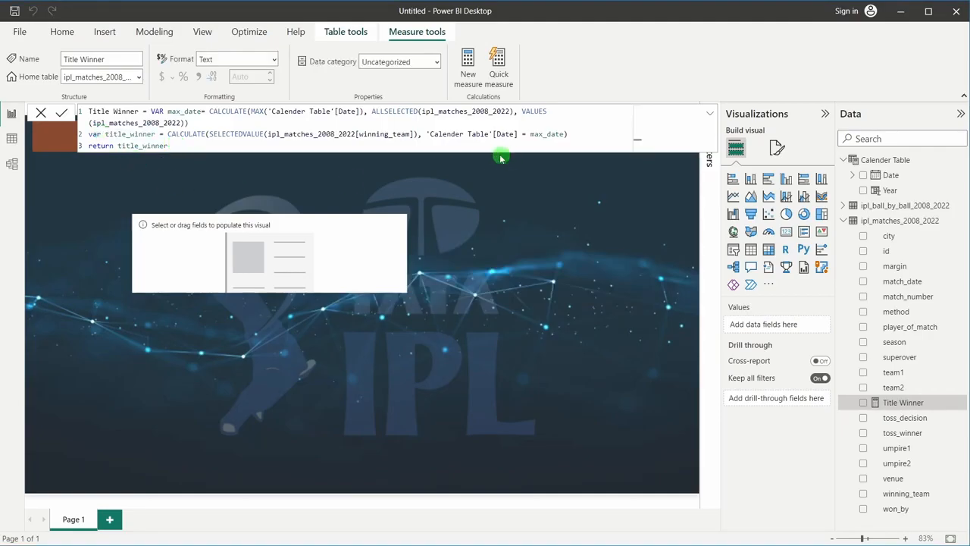
{"action": "left_click", "coordinate": [42, 111]}
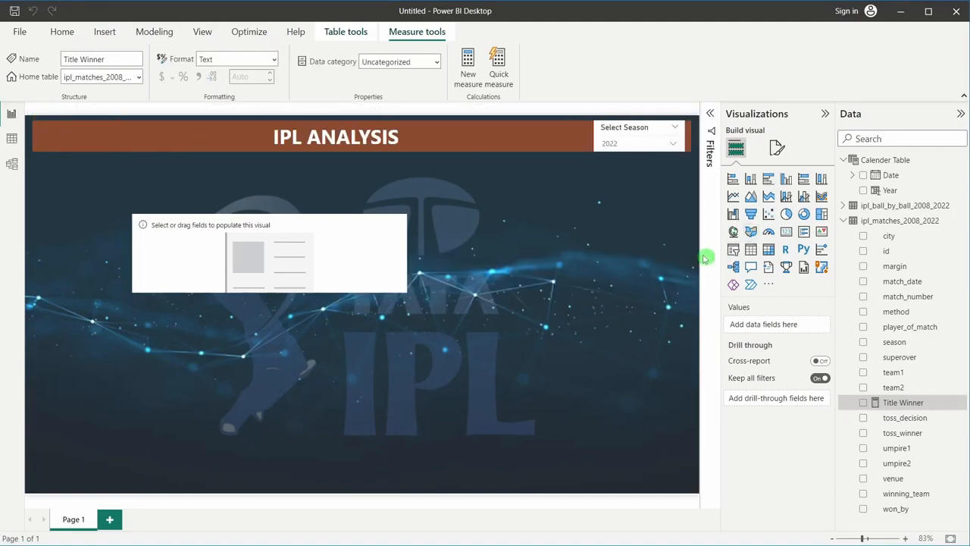
- Replace the empty visual with a new card in the upper middle of the page and fill it with the Title Winner measure
{"action": "mouse_move", "coordinate": [894, 404]}
{"action": "left_mouse_down"}
{"action": "mouse_move", "coordinate": [73, 242]}
{"action": "mouse_move", "coordinate": [140, 278]}
{"action": "mouse_move", "coordinate": [154, 251]}
{"action": "mouse_move", "coordinate": [232, 250]}
{"action": "left_mouse_up"}
{"action": "key", "text": "Delete"}
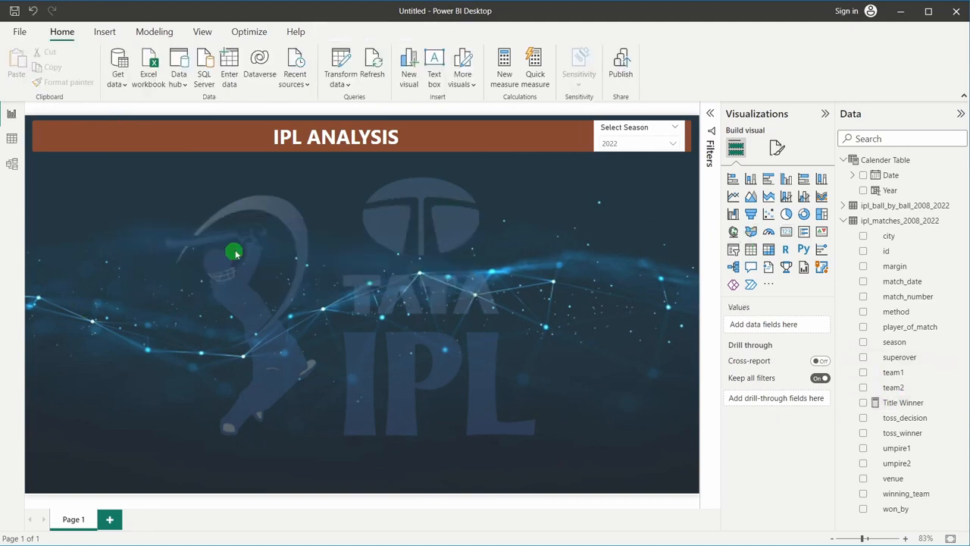
{"action": "left_click", "coordinate": [786, 231]}
{"action": "left_click_drag", "start_coordinate": [33, 246], "coordinate": [332, 227]}
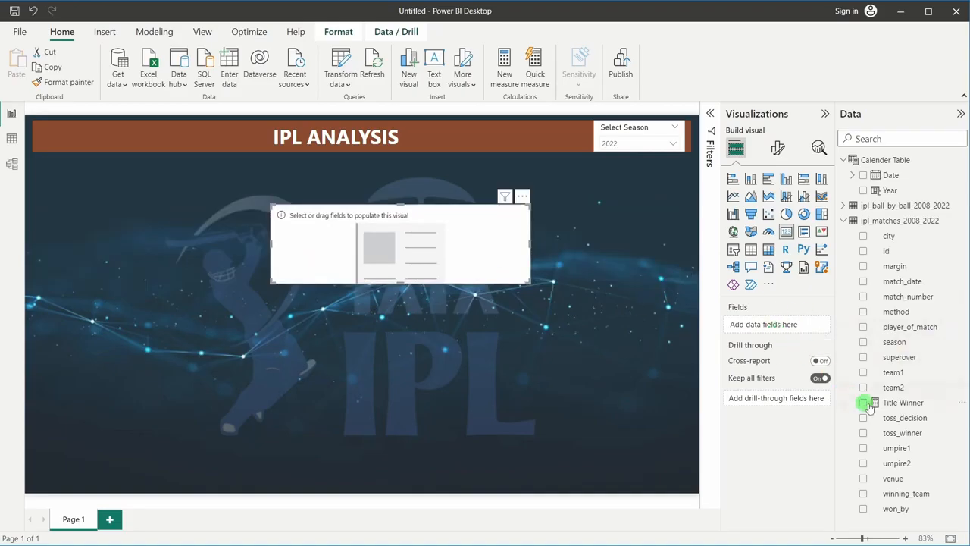
{"action": "left_click_drag", "start_coordinate": [904, 403], "coordinate": [773, 324]}
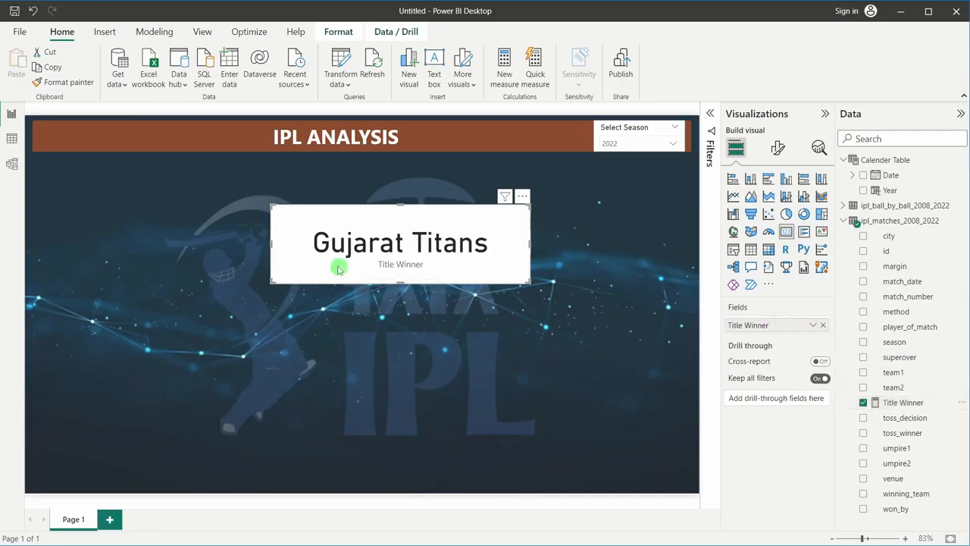
- Reopen the Title Winner formula and examine its max_date variable, including the MAX of the calendar date and the ALLSELECTED filter
{"action": "left_click", "coordinate": [892, 402]}
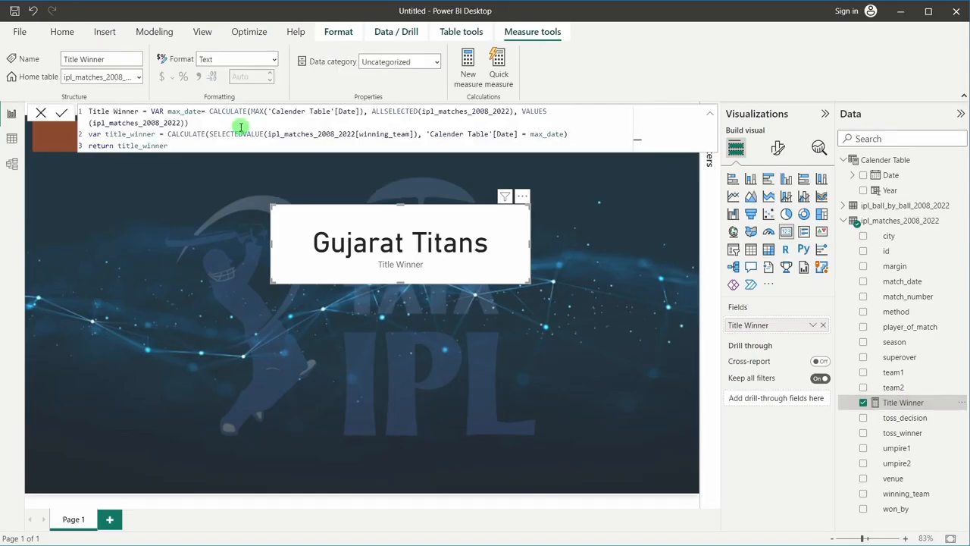
{"action": "left_click", "coordinate": [201, 120]}
{"action": "left_click", "coordinate": [202, 111]}
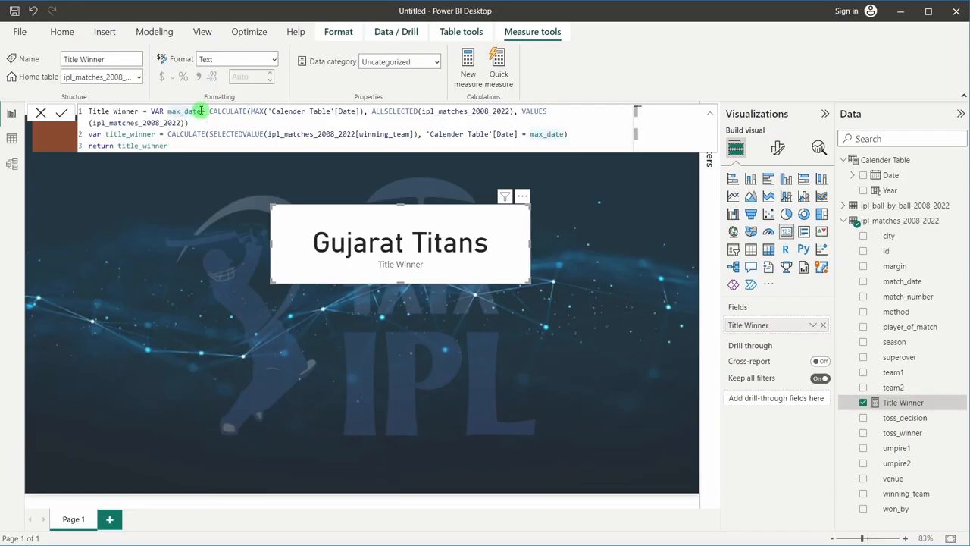
{"action": "type", "text": "="}
{"action": "left_click", "coordinate": [228, 112]}
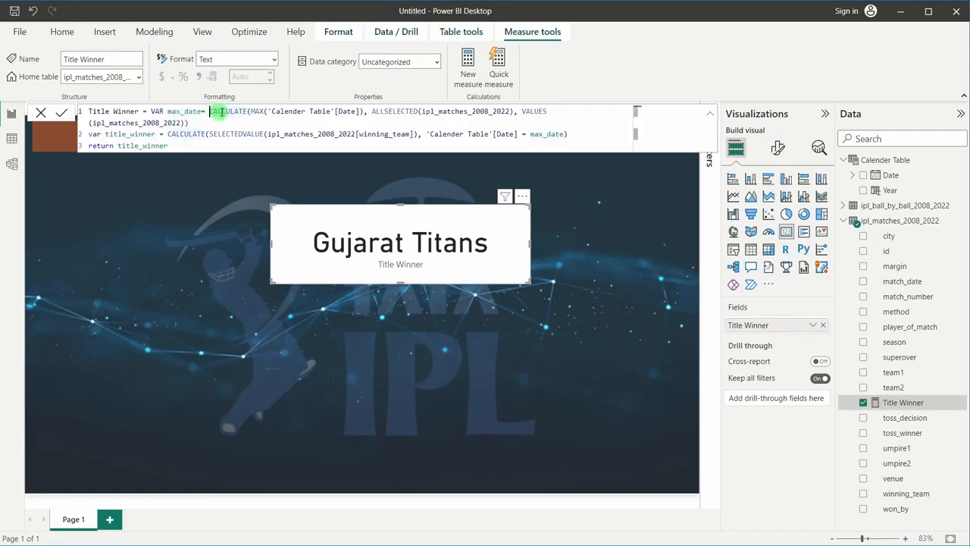
{"action": "left_click_drag", "start_coordinate": [251, 111], "coordinate": [353, 112]}
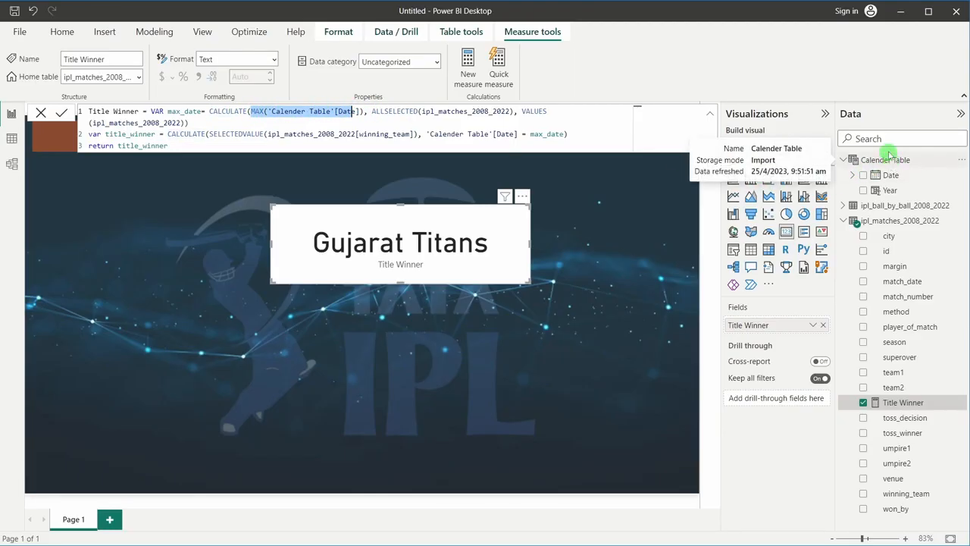
{"action": "left_click_drag", "start_coordinate": [372, 111], "coordinate": [423, 112]}
{"action": "left_click", "coordinate": [417, 111]}
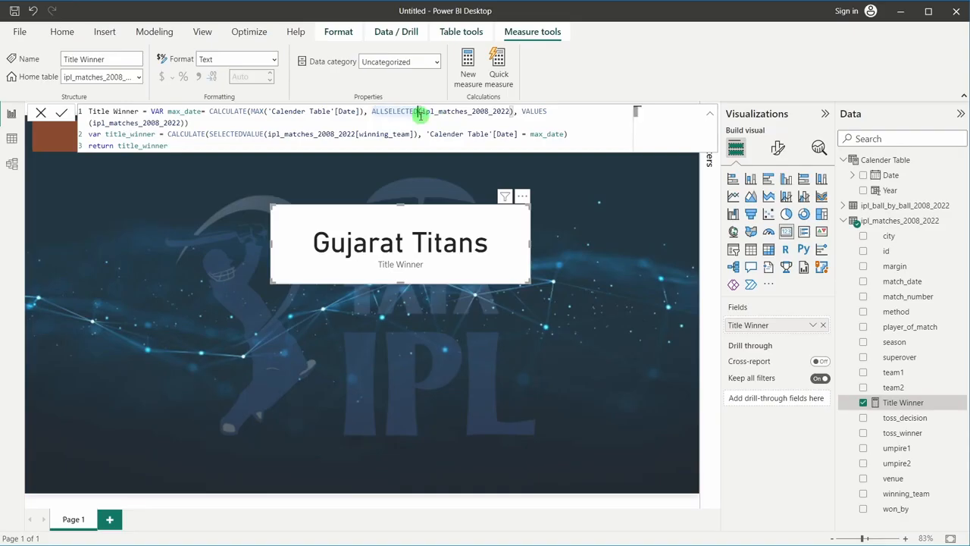
- Review the max_date variable of the Title Winner measure, including its MAX, ALLSELECTED and VALUES parts
{"action": "left_click", "coordinate": [281, 115]}
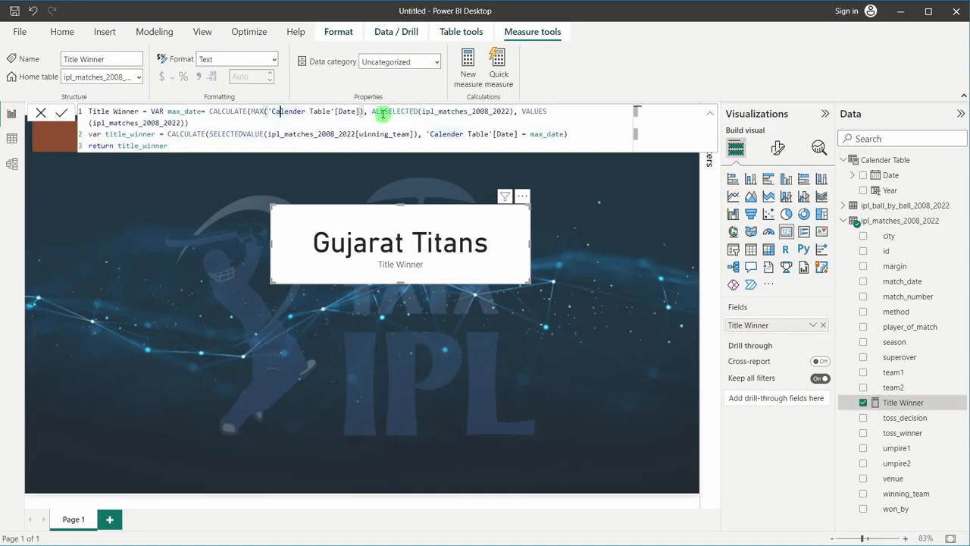
{"action": "left_click_drag", "start_coordinate": [372, 112], "coordinate": [419, 111]}
{"action": "left_click", "coordinate": [522, 112]}
{"action": "left_click_drag", "start_coordinate": [522, 111], "coordinate": [551, 112]}
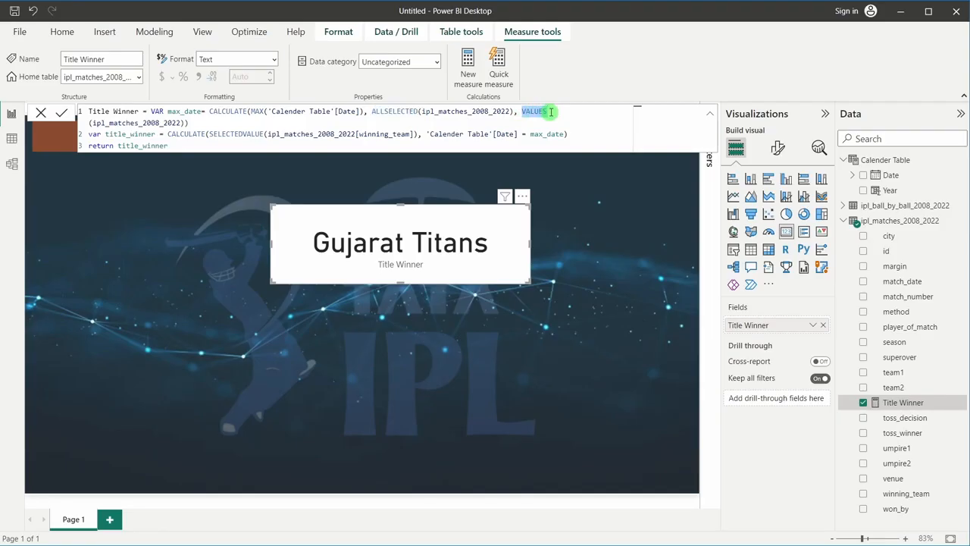
{"action": "double_click", "coordinate": [182, 112]}
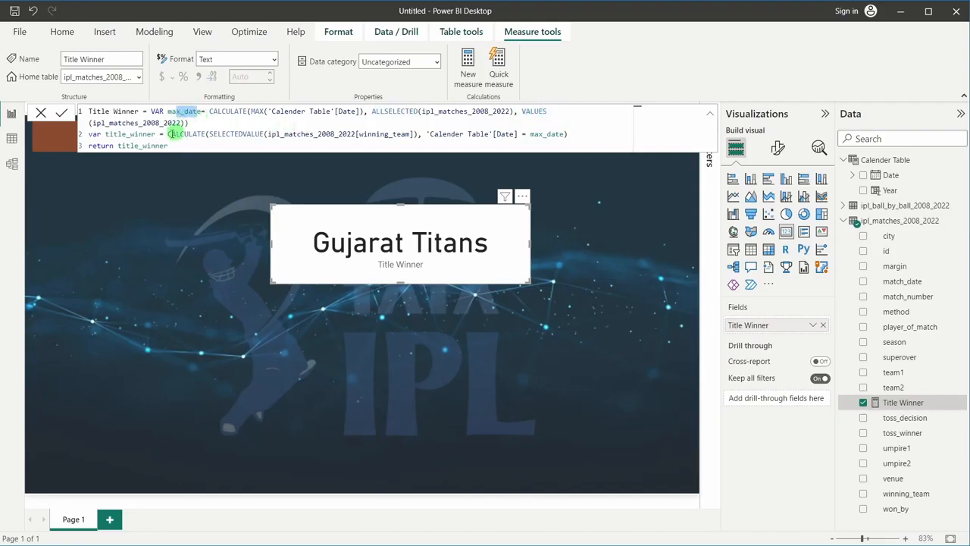
- Examine the title_winner variable's CALCULATE expression, its SELECTEDVALUE of winning_team and its Calender Table date filter
{"action": "left_click_drag", "start_coordinate": [105, 134], "coordinate": [196, 135]}
{"action": "left_click", "coordinate": [168, 135]}
{"action": "left_click", "coordinate": [231, 134]}
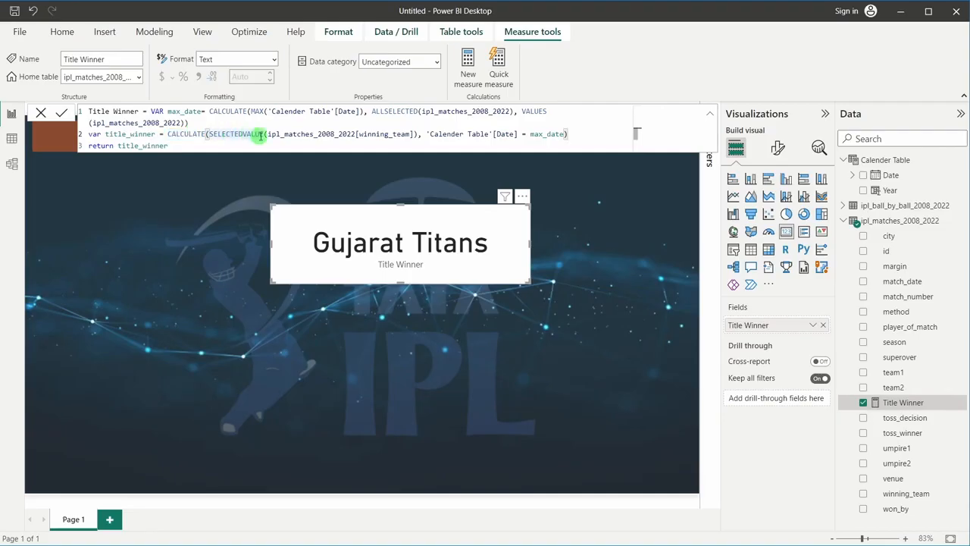
{"action": "left_click_drag", "start_coordinate": [361, 134], "coordinate": [410, 134]}
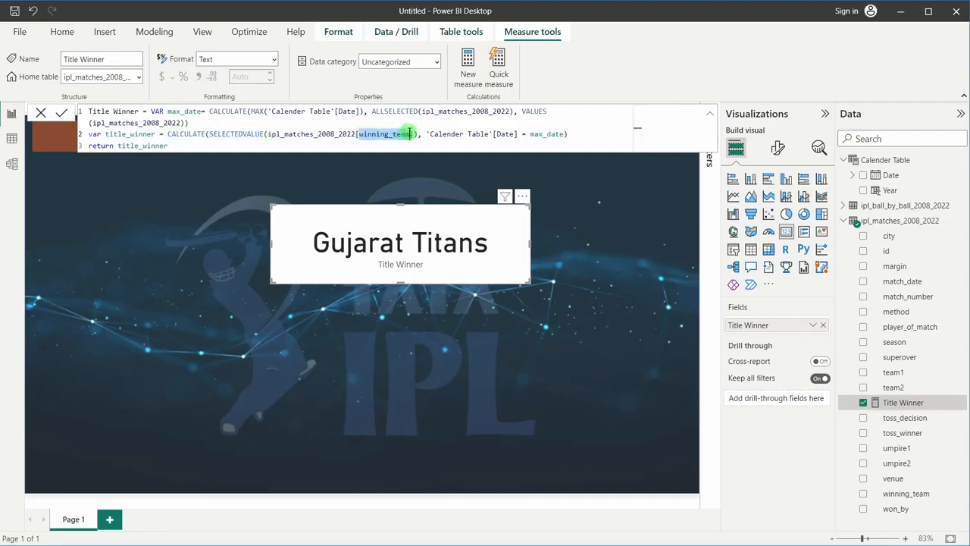
{"action": "left_click_drag", "start_coordinate": [209, 134], "coordinate": [239, 134]}
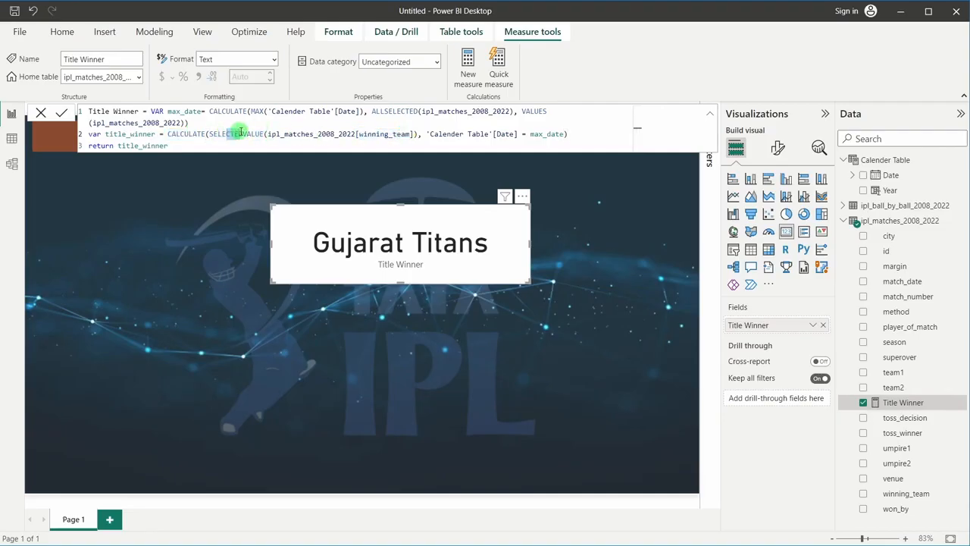
{"action": "left_click", "coordinate": [296, 135]}
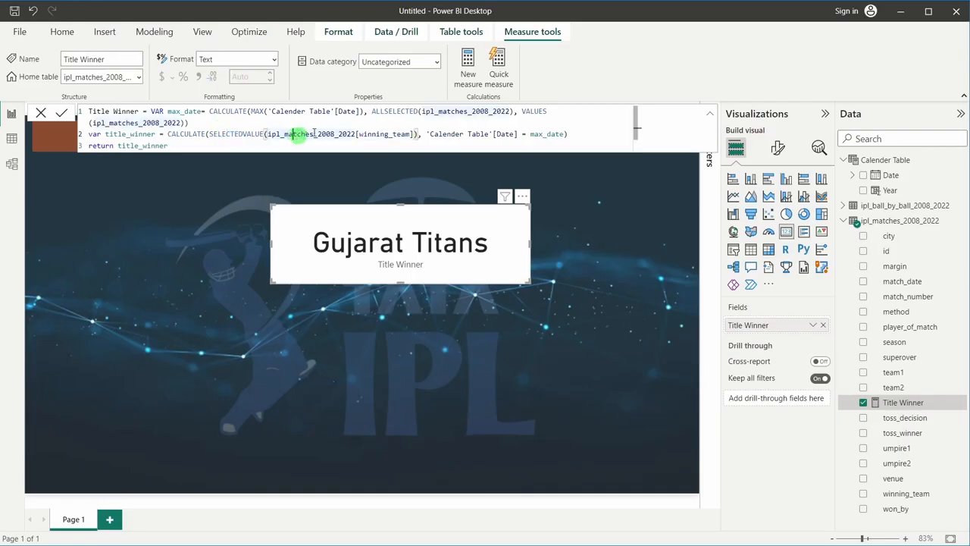
{"action": "left_click_drag", "start_coordinate": [372, 135], "coordinate": [517, 131]}
{"action": "left_click", "coordinate": [480, 133]}
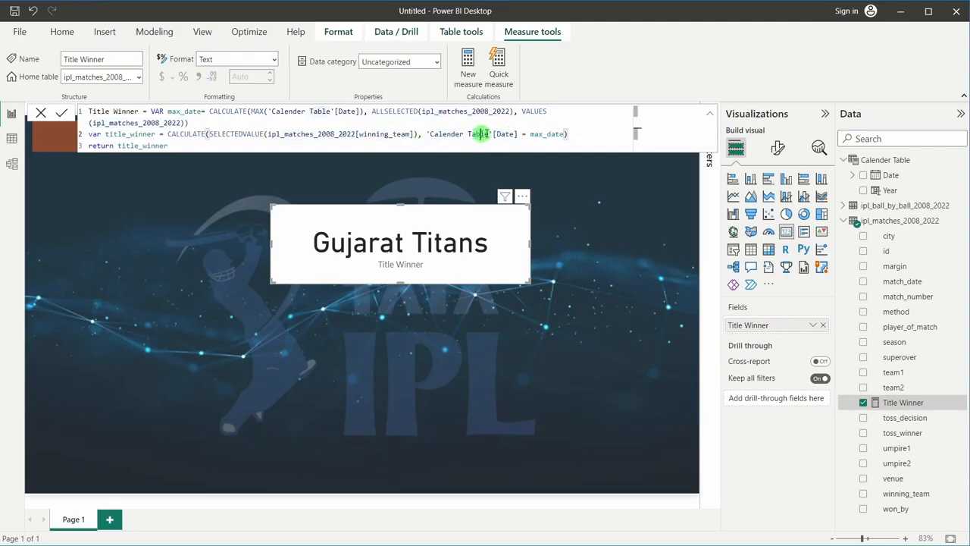
{"action": "left_click_drag", "start_coordinate": [530, 133], "coordinate": [567, 134]}
- Trace how max_date feeds title_winner and the return line, and close the measure formula without changing it
{"action": "left_click", "coordinate": [179, 111]}
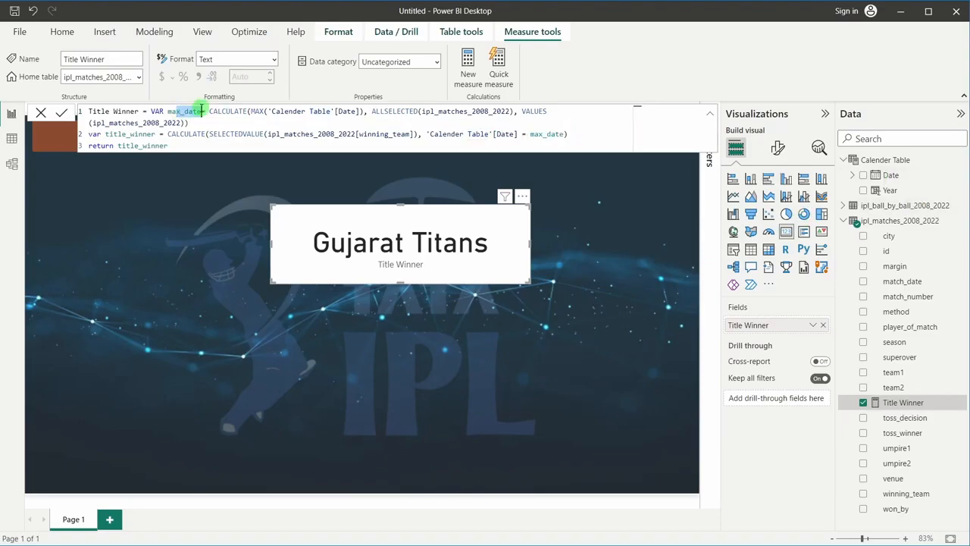
{"action": "left_click", "coordinate": [537, 134]}
{"action": "left_click_drag", "start_coordinate": [539, 134], "coordinate": [469, 135]}
{"action": "left_click_drag", "start_coordinate": [377, 134], "coordinate": [348, 135]}
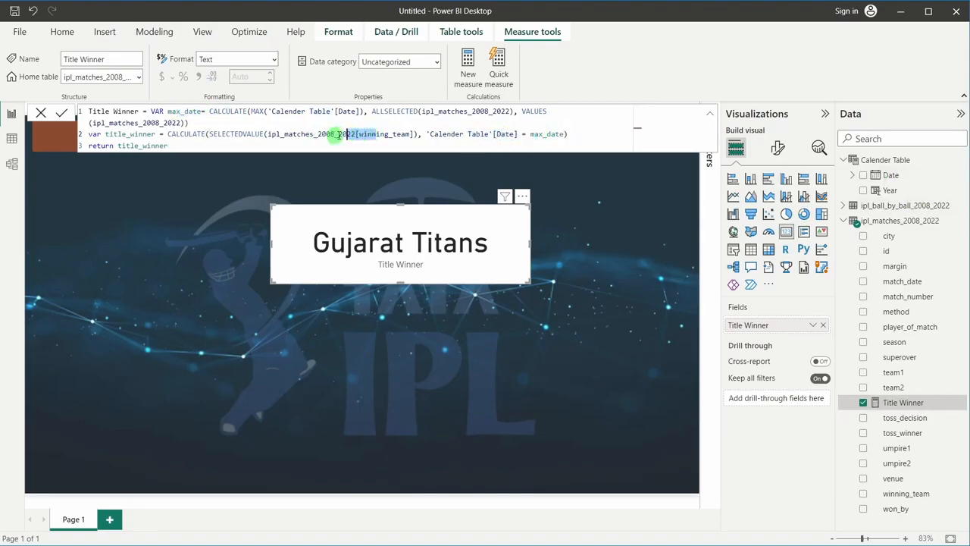
{"action": "left_click_drag", "start_coordinate": [118, 132], "coordinate": [139, 133]}
{"action": "left_click", "coordinate": [105, 145]}
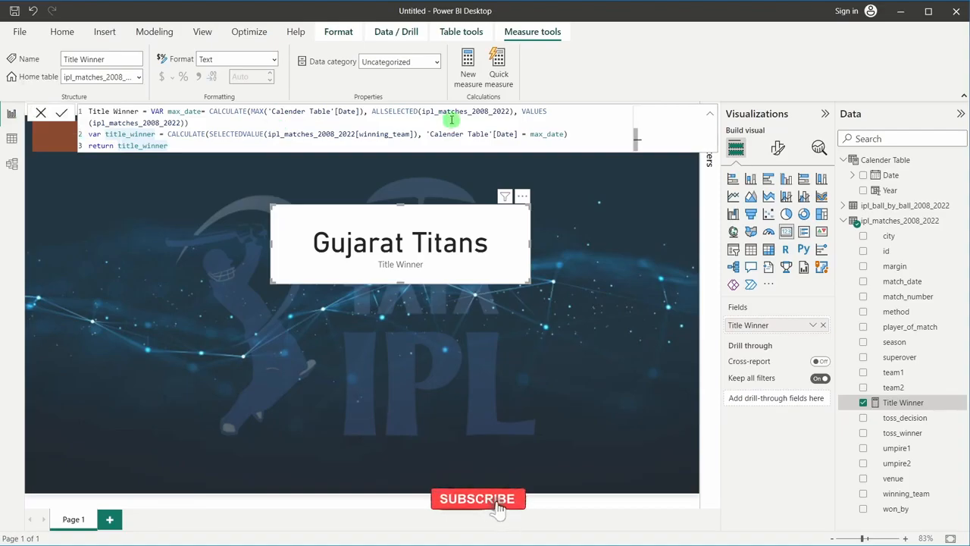
{"action": "left_click", "coordinate": [39, 114]}
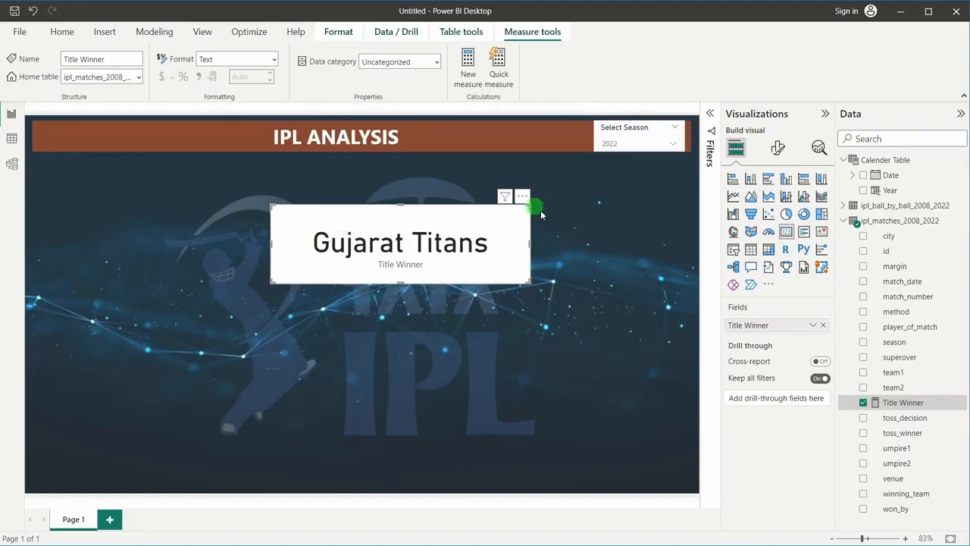
- Move the Title Winner card down to the middle of the page and test it with seasons 2020 and 2021
{"action": "left_click_drag", "start_coordinate": [488, 211], "coordinate": [480, 263]}
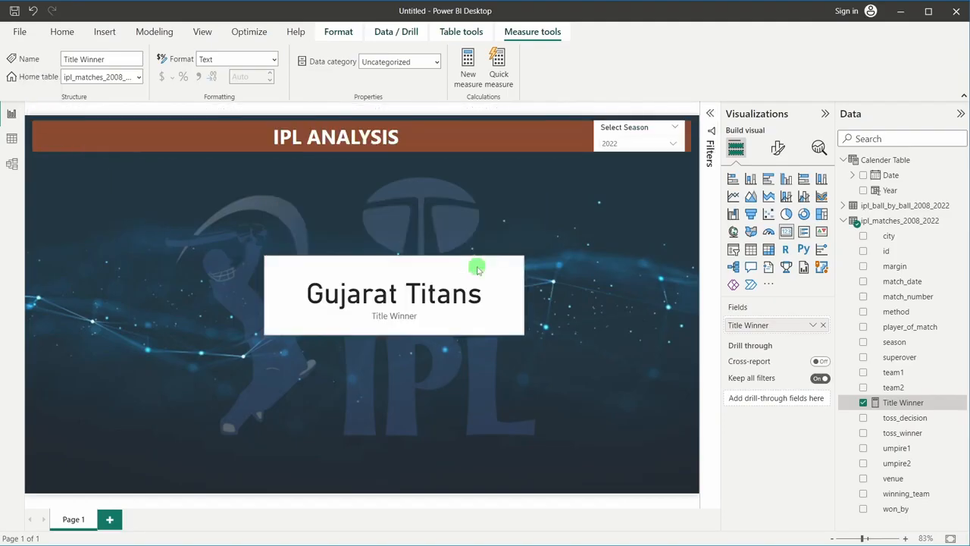
{"action": "left_click", "coordinate": [623, 143]}
{"action": "scroll", "coordinate": [623, 227], "scroll_direction": "down", "scroll_amount": 3}
{"action": "scroll", "coordinate": [623, 231], "scroll_direction": "down", "scroll_amount": 2}
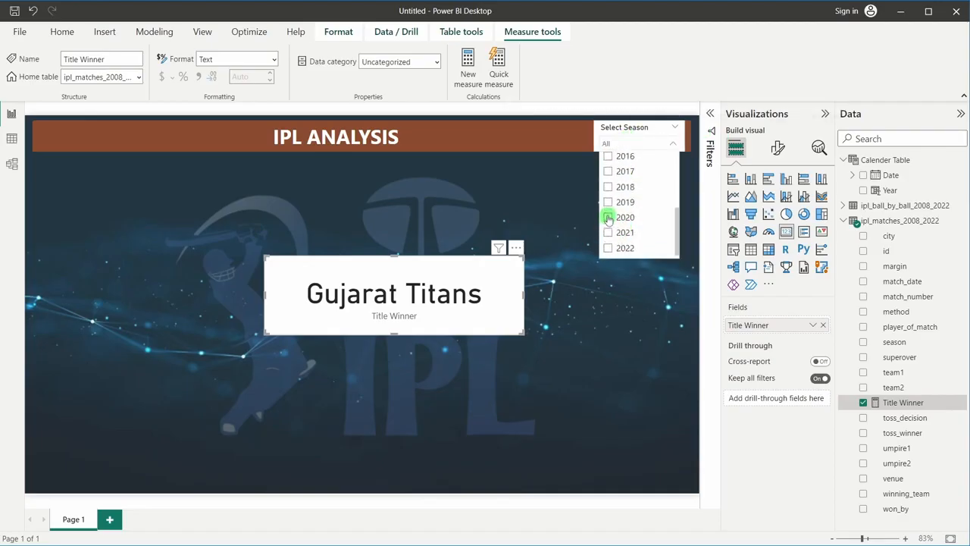
{"action": "left_click", "coordinate": [608, 219]}
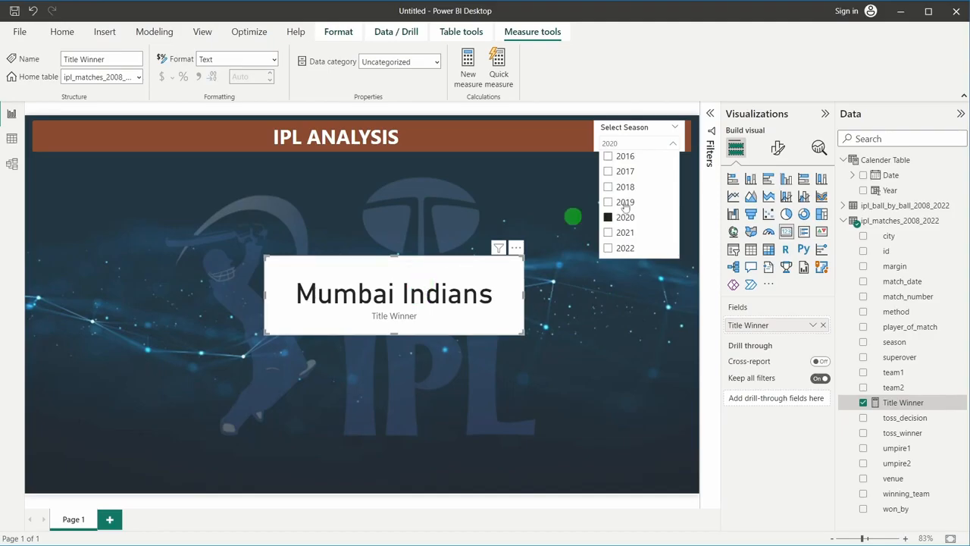
{"action": "left_click", "coordinate": [608, 233]}
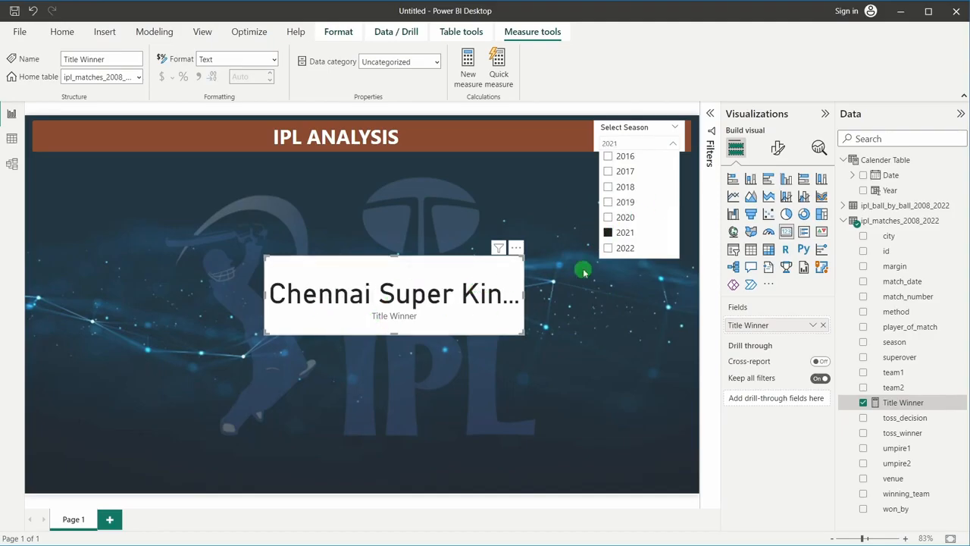
- Clear the season selection to include all seasons and check the Title Winner card
{"action": "left_click", "coordinate": [609, 234]}
{"action": "scroll", "coordinate": [622, 219], "scroll_direction": "up", "scroll_amount": 2}
{"action": "left_click", "coordinate": [648, 143]}
{"action": "left_click", "coordinate": [615, 230]}
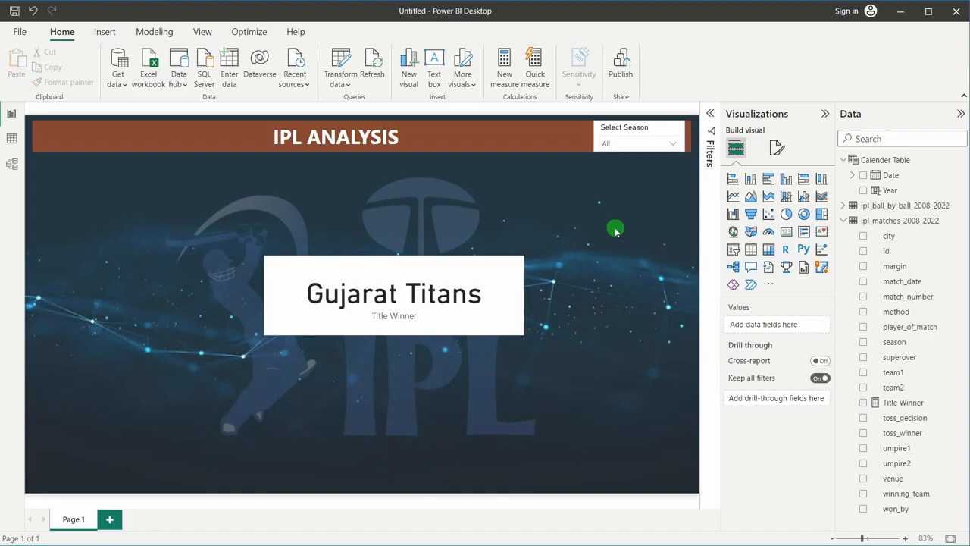
{"action": "left_click", "coordinate": [402, 260]}
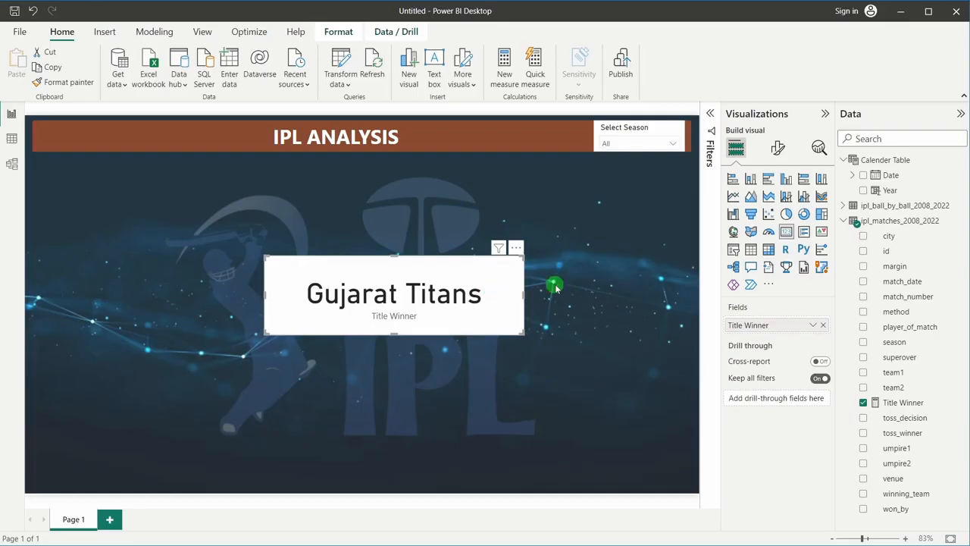
- Check the Title Winner card for season 2011 and for season 2008
{"action": "left_click", "coordinate": [615, 144]}
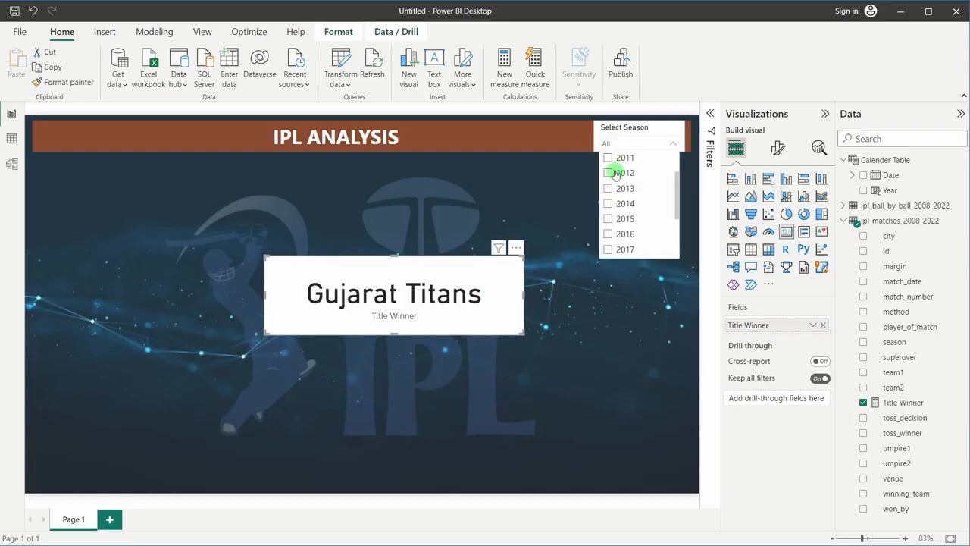
{"action": "left_click", "coordinate": [609, 160]}
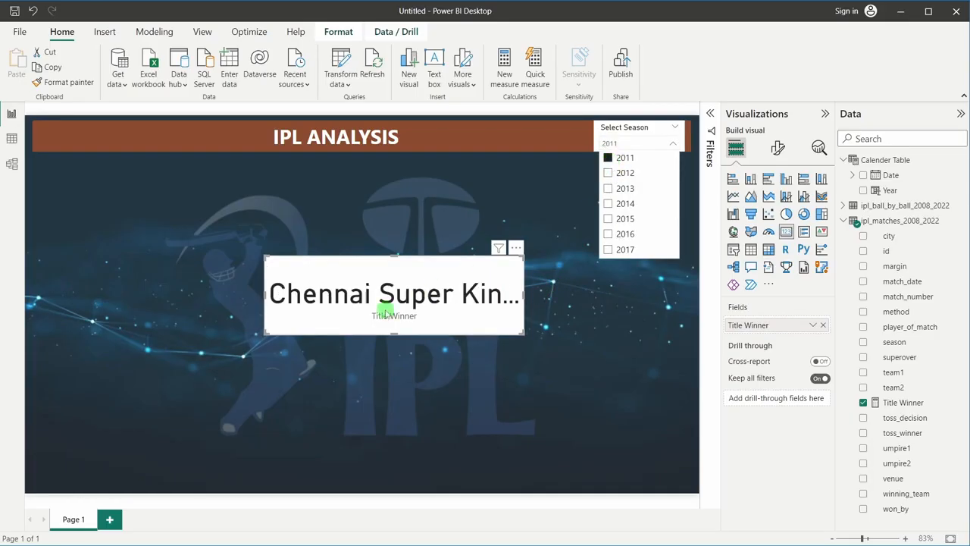
{"action": "left_click", "coordinate": [609, 159]}
{"action": "scroll", "coordinate": [608, 161], "scroll_direction": "up", "scroll_amount": 3}
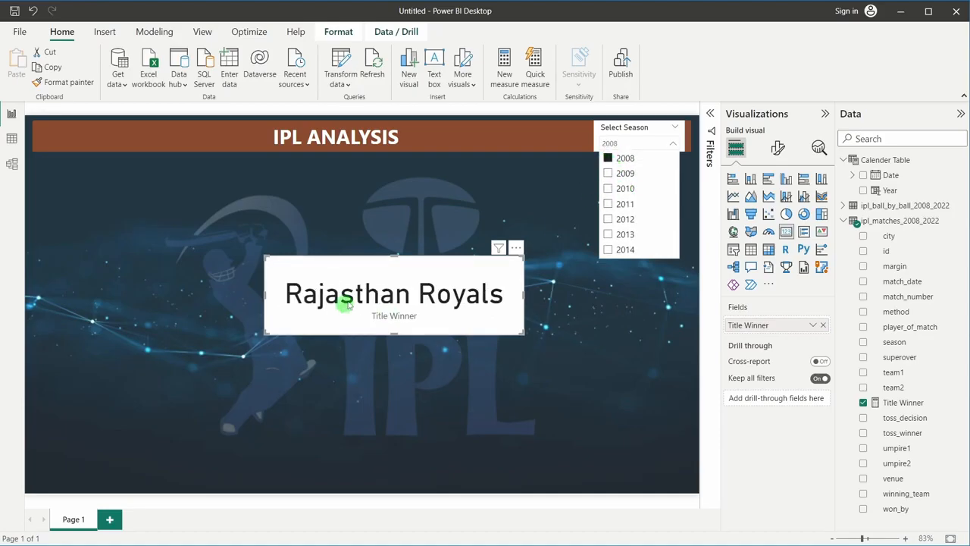
- Set the Select Season slicer to 2022 only and close its list
{"action": "left_click", "coordinate": [609, 159]}
{"action": "scroll", "coordinate": [637, 227], "scroll_direction": "down", "scroll_amount": 3}
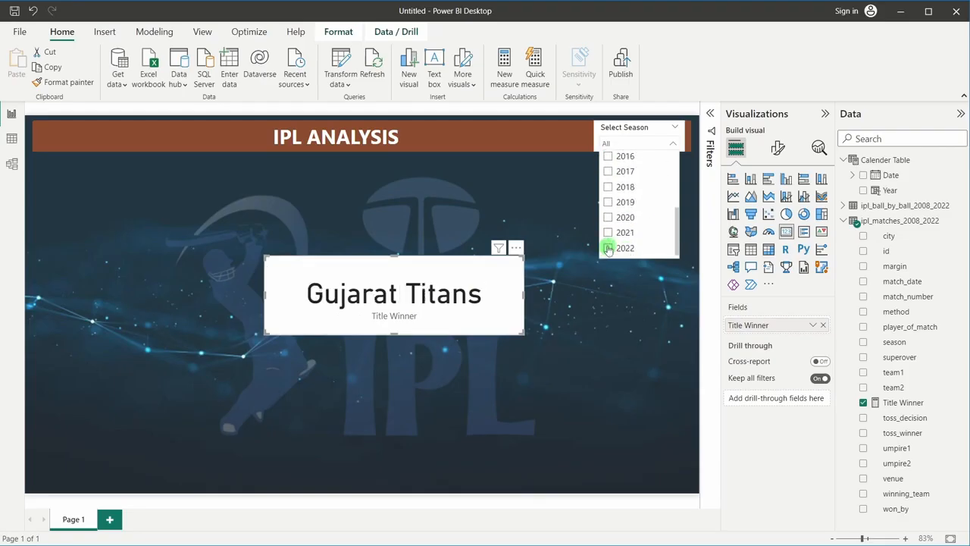
{"action": "left_click", "coordinate": [608, 249]}
{"action": "left_click", "coordinate": [616, 309]}
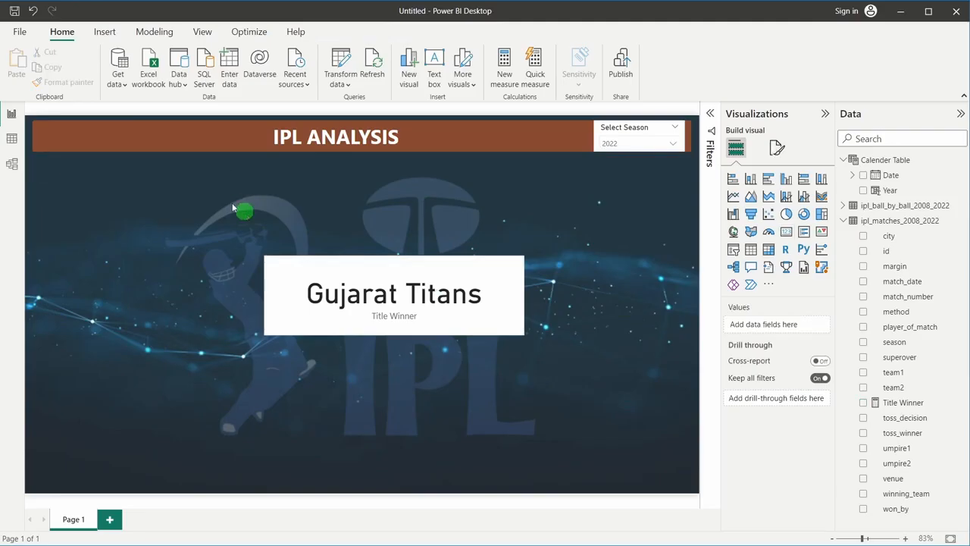
- Insert a rounded rectangle near the page's left edge below the IPL ANALYSIS banner and reduce its corner rounding
{"action": "left_click", "coordinate": [104, 33]}
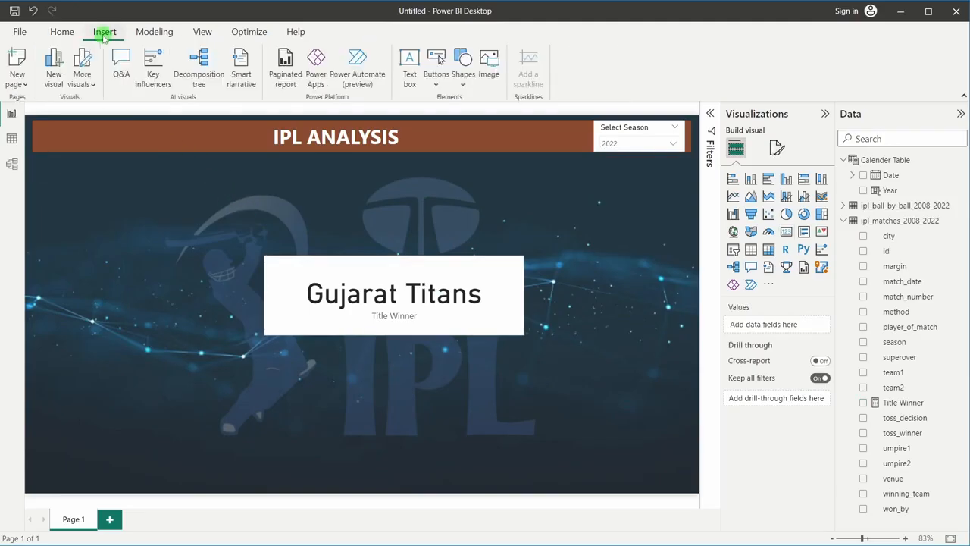
{"action": "left_click", "coordinate": [462, 62]}
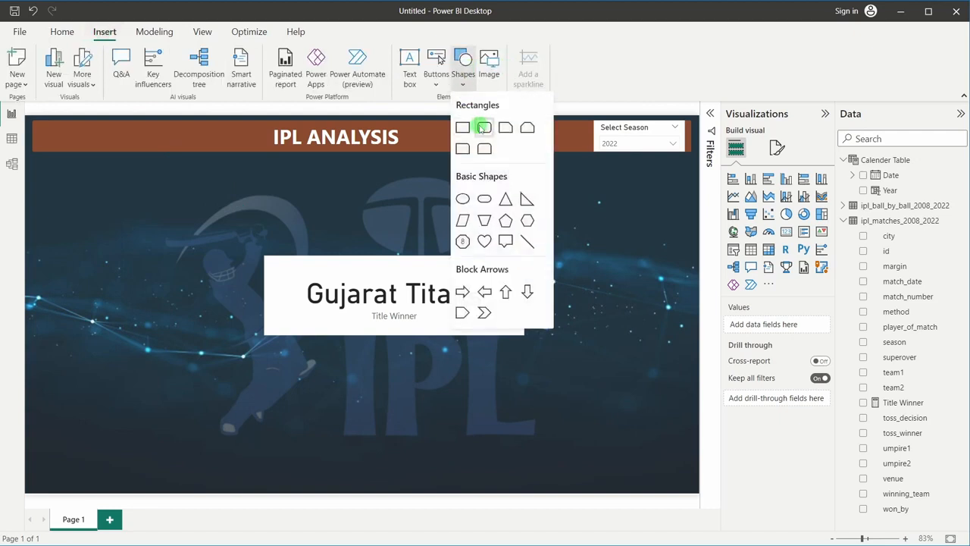
{"action": "left_click", "coordinate": [478, 127]}
{"action": "left_click_drag", "start_coordinate": [689, 222], "coordinate": [197, 212]}
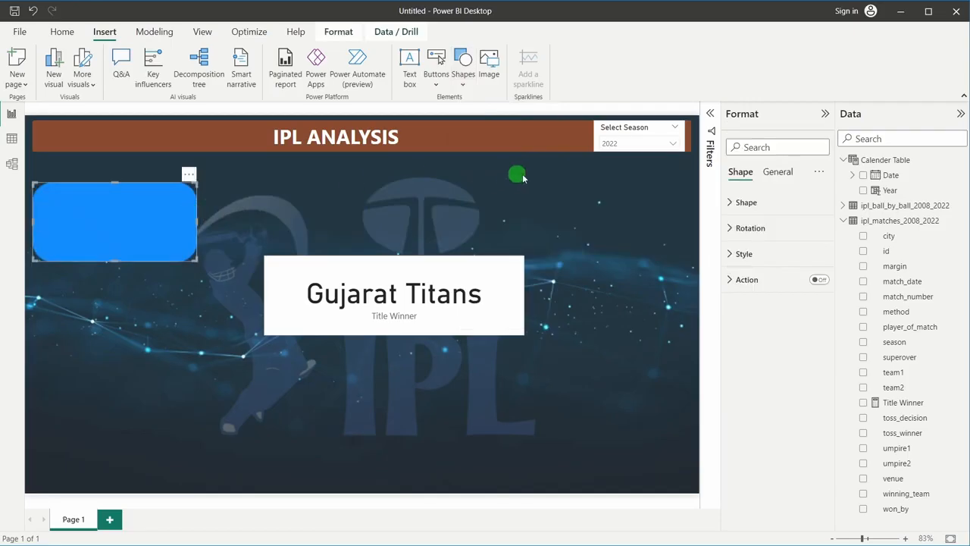
{"action": "left_click", "coordinate": [766, 202]}
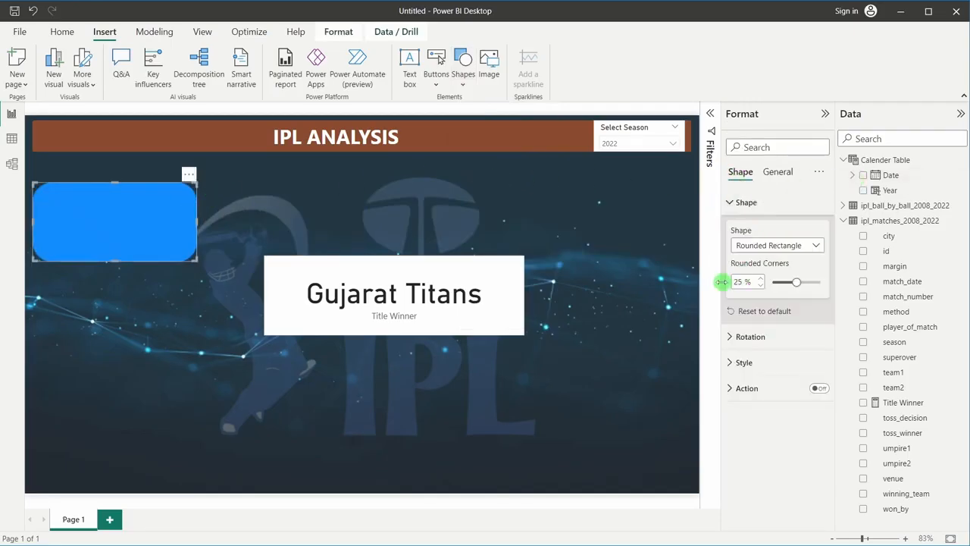
{"action": "type", "text": "0"}
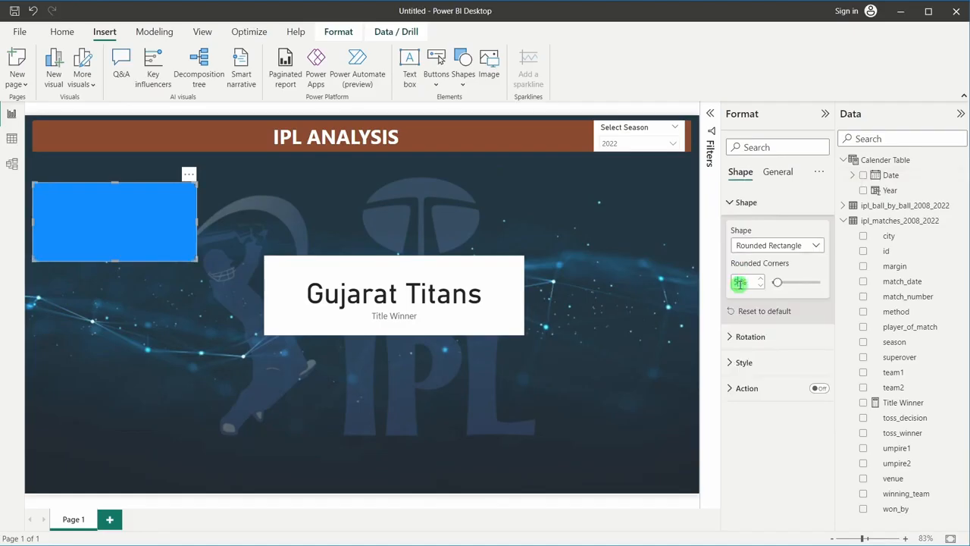
- Set the rectangle's height to 108 and width to 240, and place it just beneath the banner at the page's left edge
{"action": "left_click", "coordinate": [779, 174]}
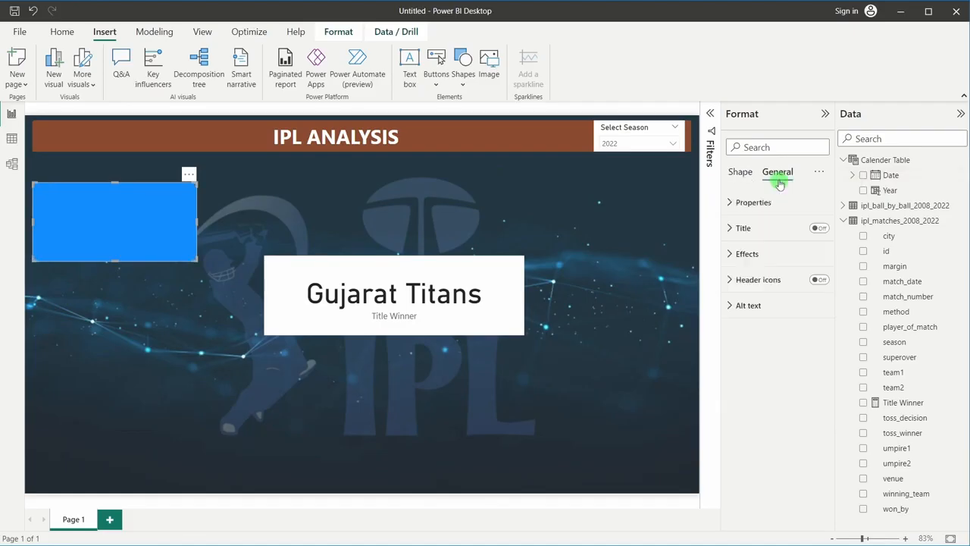
{"action": "left_click", "coordinate": [755, 203]}
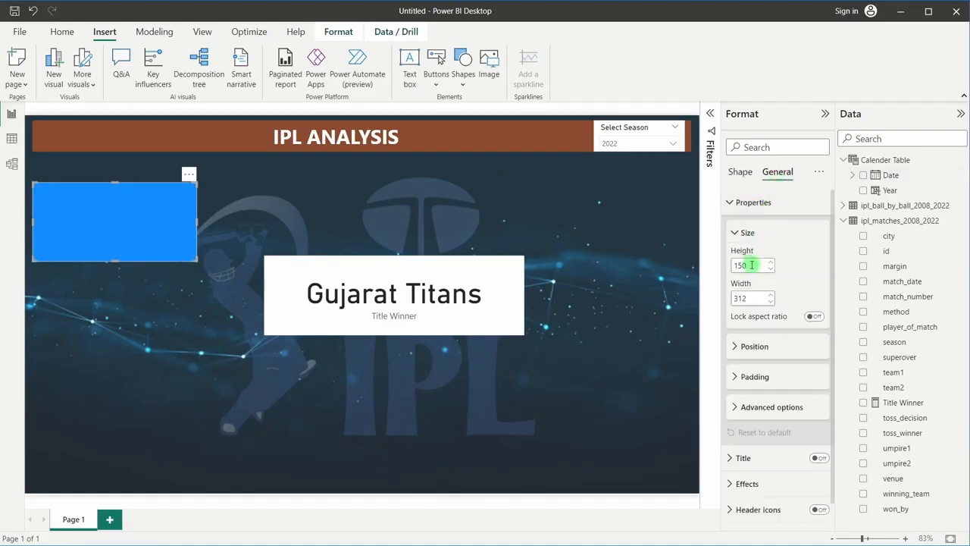
{"action": "left_click_drag", "start_coordinate": [751, 265], "coordinate": [725, 270]}
{"action": "type", "text": "108"}
{"action": "left_click", "coordinate": [749, 301]}
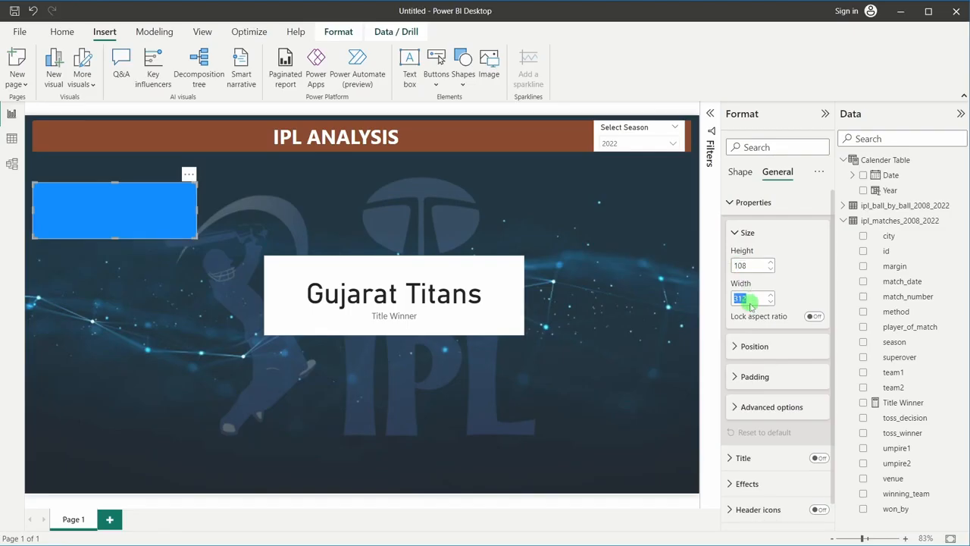
{"action": "type", "text": "240"}
{"action": "left_click_drag", "start_coordinate": [113, 207], "coordinate": [119, 194]}
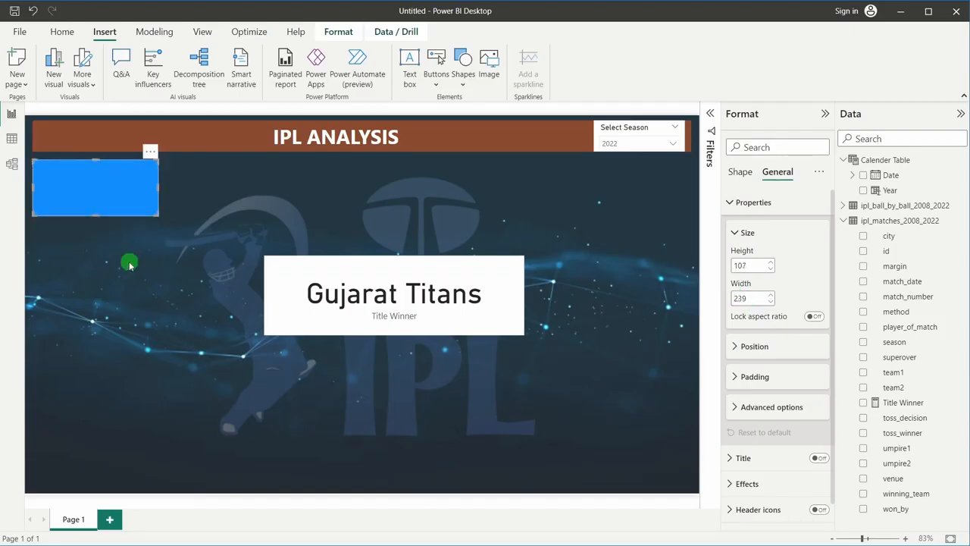
{"action": "left_click", "coordinate": [130, 264]}
- Set the rounded rectangle's fill color to #414FB1 with 70% transparency
{"action": "left_click", "coordinate": [113, 208]}
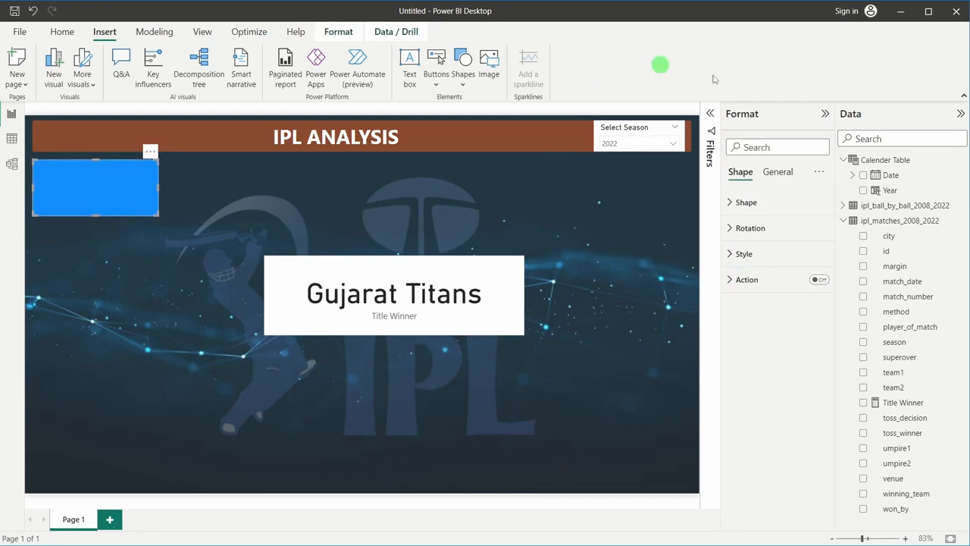
{"action": "left_click", "coordinate": [745, 253]}
{"action": "left_click", "coordinate": [755, 302]}
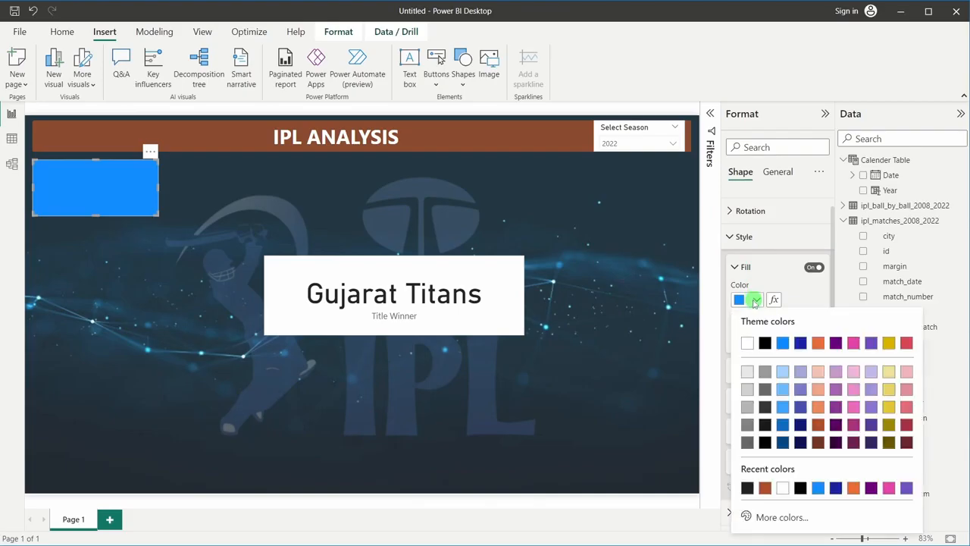
{"action": "left_click", "coordinate": [749, 515]}
{"action": "left_click", "coordinate": [781, 507]}
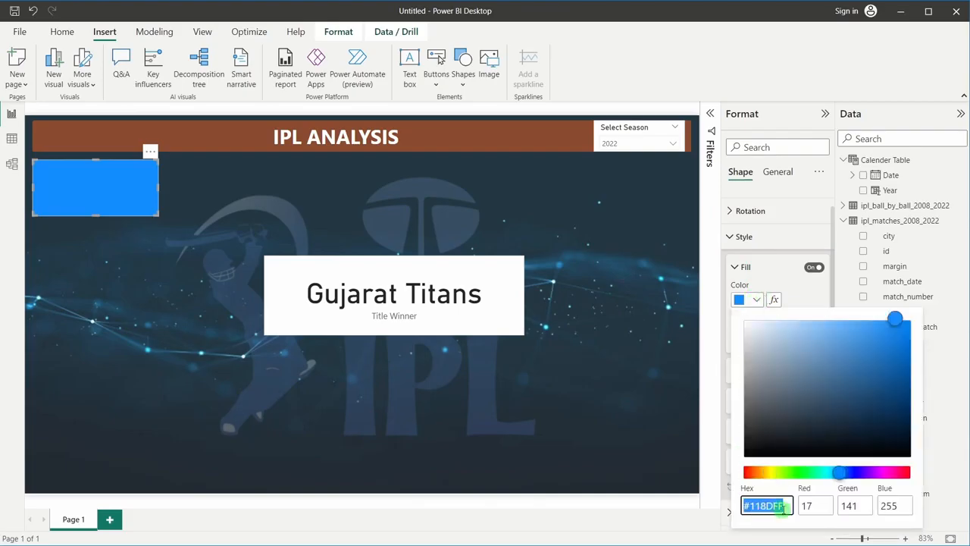
{"action": "key", "text": "BackSpace"}
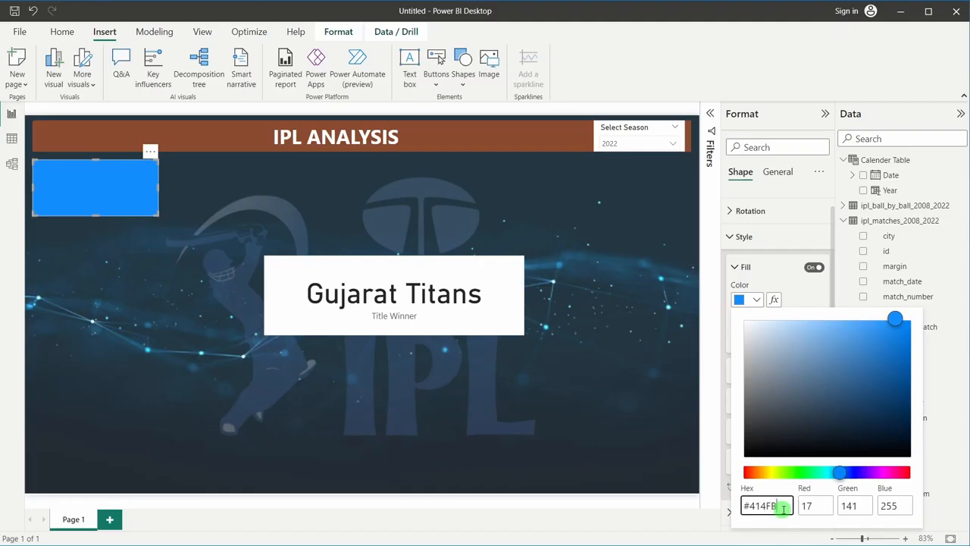
{"action": "type", "text": "1"}
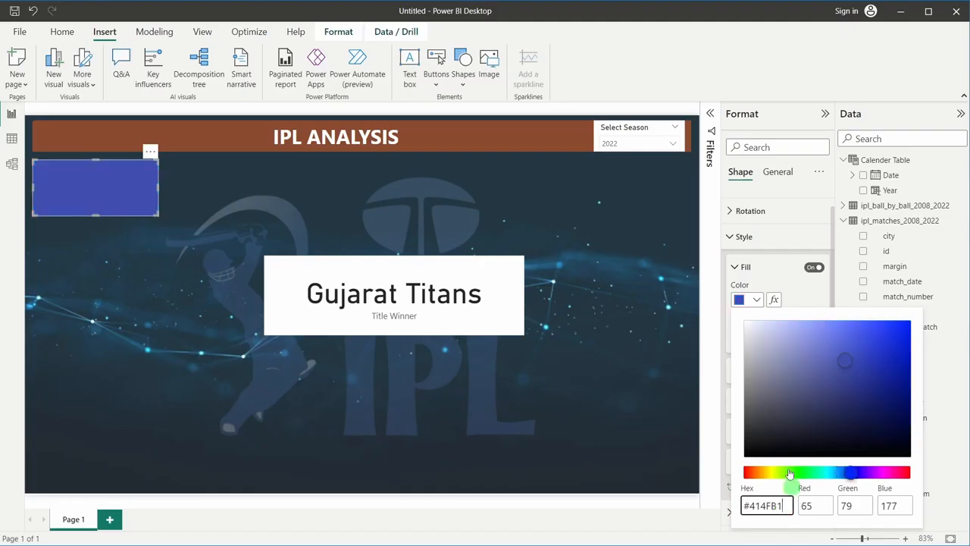
{"action": "left_click", "coordinate": [799, 281]}
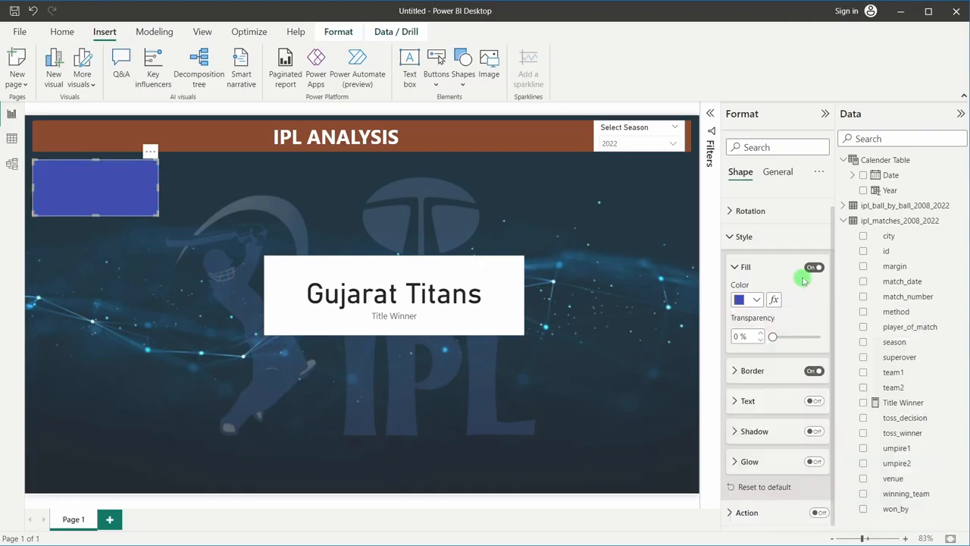
{"action": "left_click", "coordinate": [733, 339]}
{"action": "type", "text": "70"}
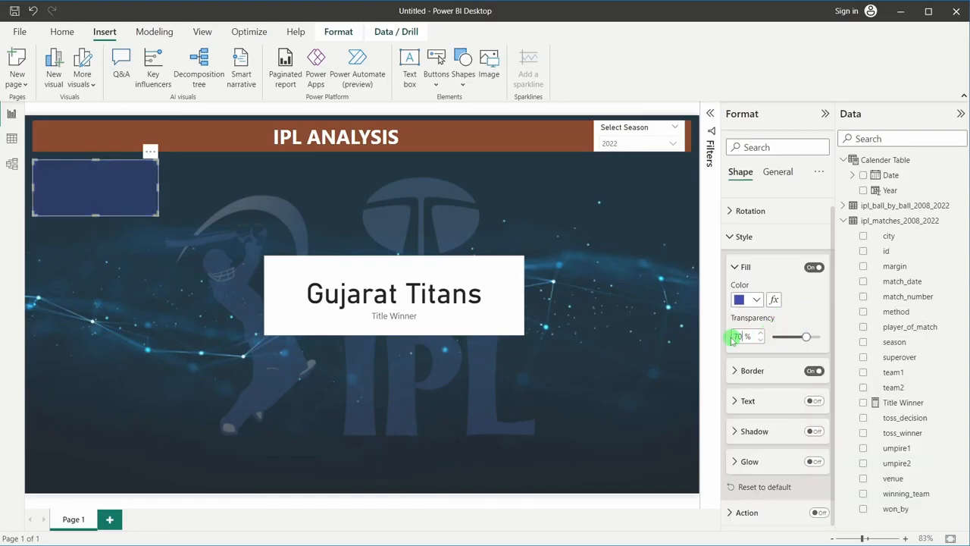
- Set the rectangle's border color to #41A4FF with 50% transparency, and deselect the shape
{"action": "left_click", "coordinate": [745, 375]}
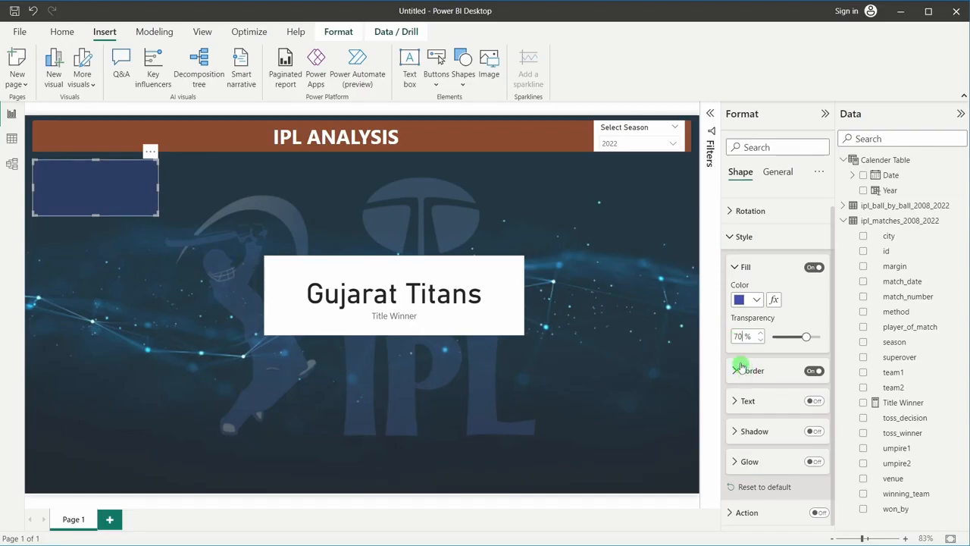
{"action": "left_click", "coordinate": [745, 370]}
{"action": "scroll", "coordinate": [758, 381], "scroll_direction": "down", "scroll_amount": 1}
{"action": "left_click", "coordinate": [755, 298]}
{"action": "left_click", "coordinate": [773, 513]}
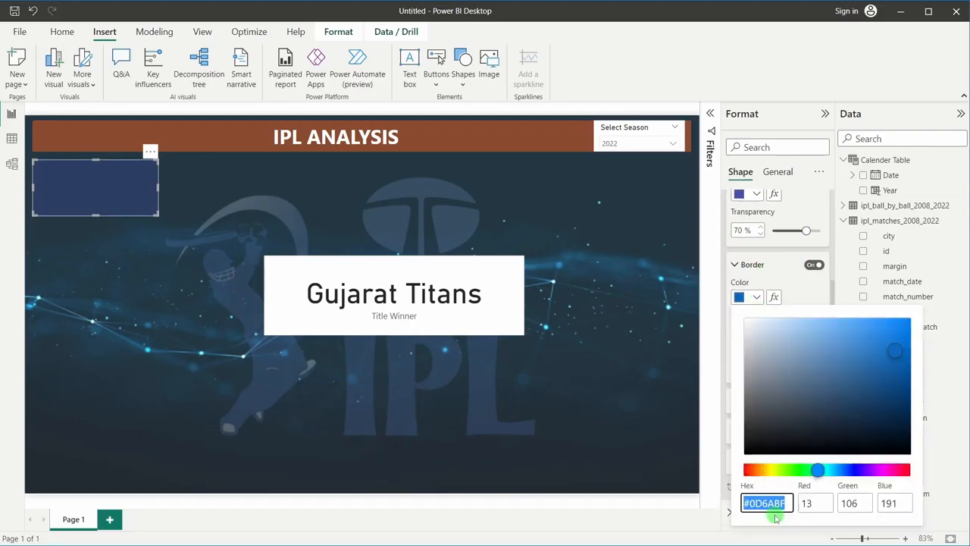
{"action": "type", "text": "#41A"}
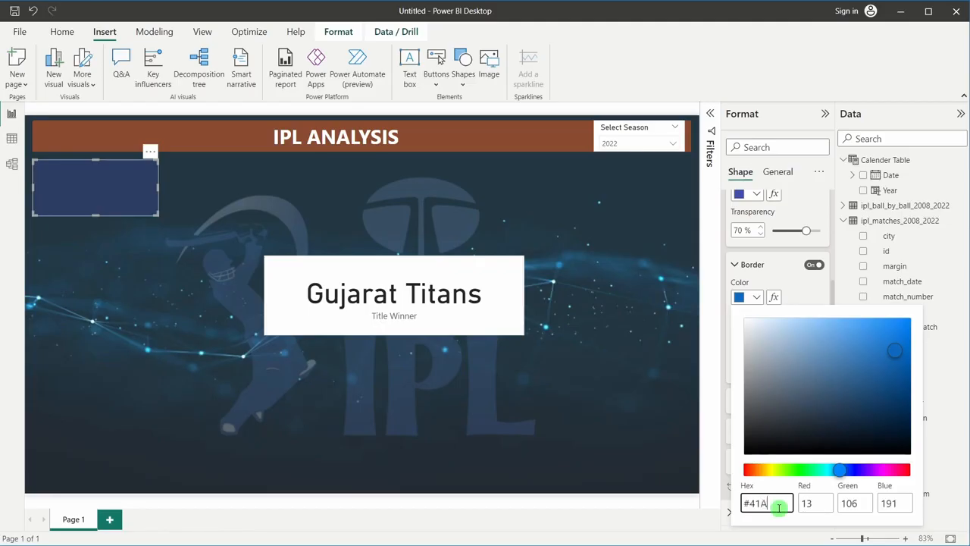
{"action": "type", "text": "4FF"}
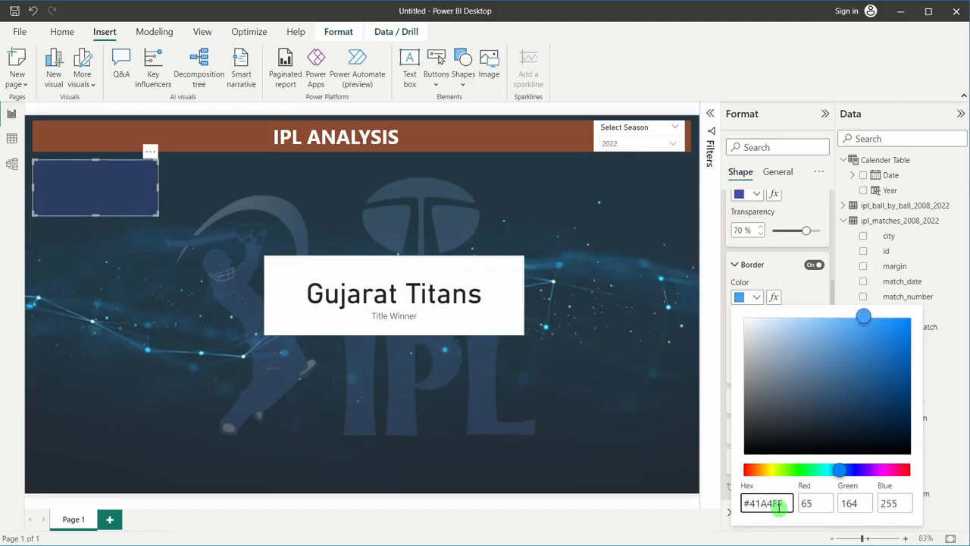
{"action": "left_click", "coordinate": [782, 302]}
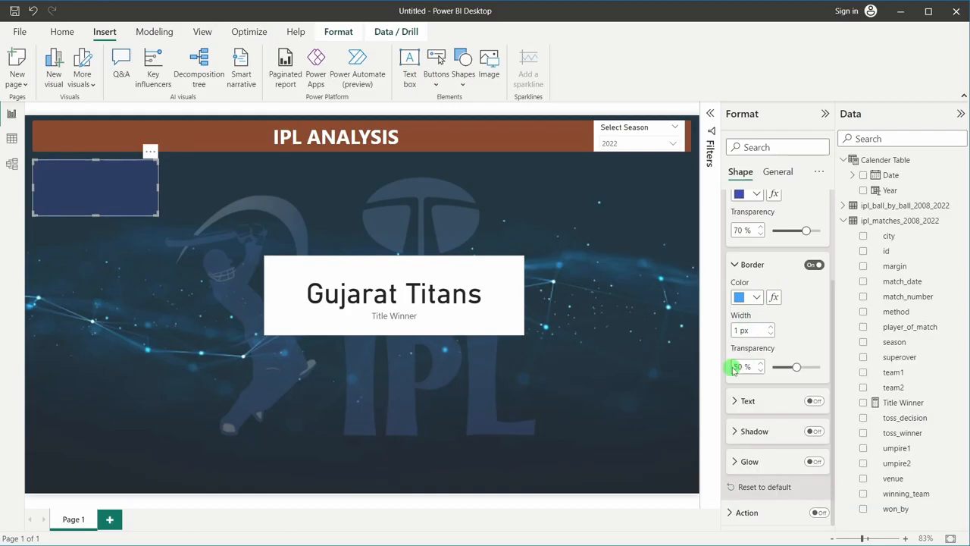
{"action": "left_click", "coordinate": [194, 227]}
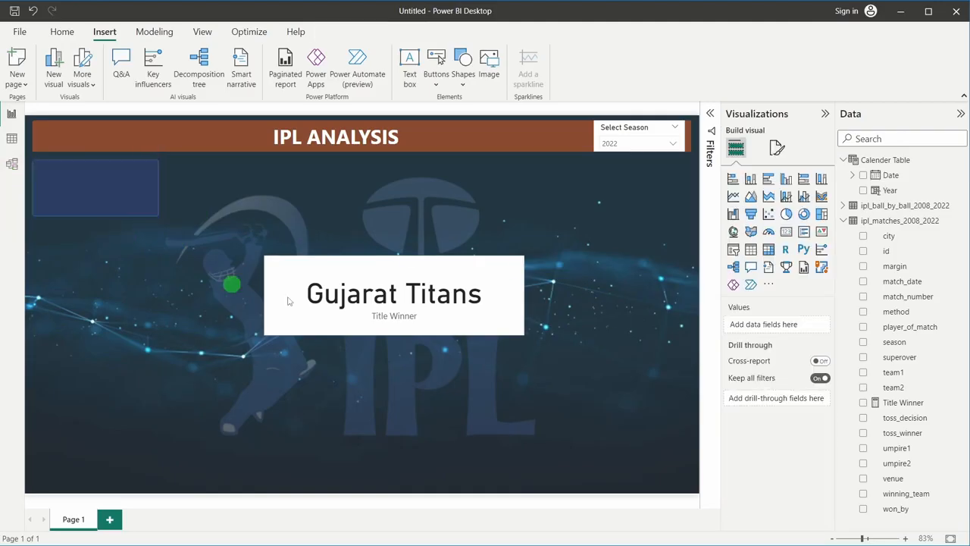
- Move the Title Winner card from the page center to just below the rounded rectangle
{"action": "left_click_drag", "start_coordinate": [294, 274], "coordinate": [240, 271]}
{"action": "left_click_drag", "start_coordinate": [173, 241], "coordinate": [147, 245]}
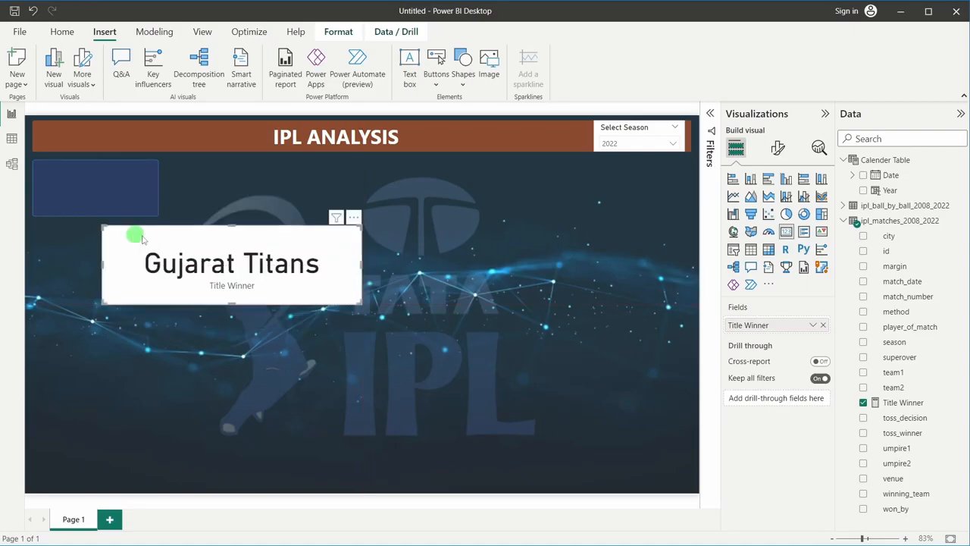
{"action": "left_click", "coordinate": [779, 149]}
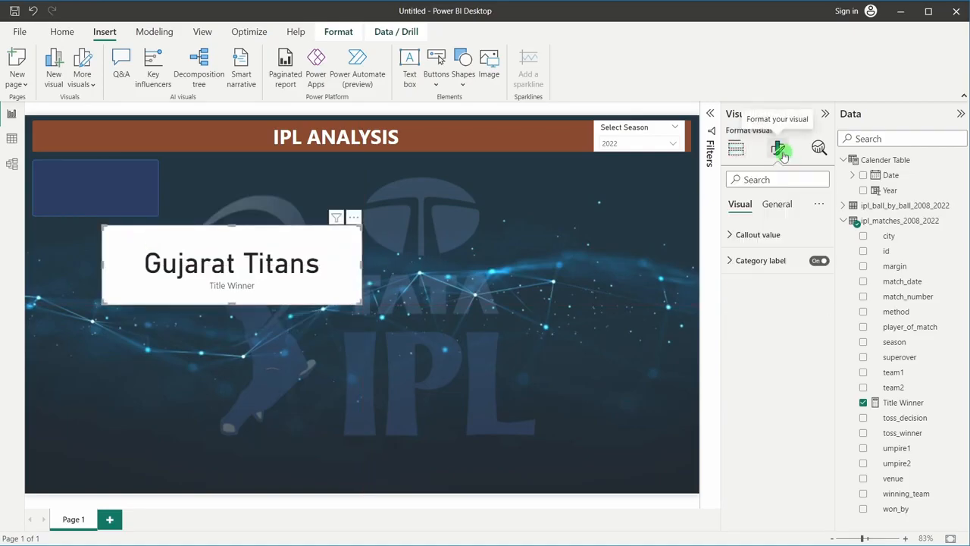
{"action": "left_click", "coordinate": [776, 204]}
{"action": "left_click", "coordinate": [754, 235]}
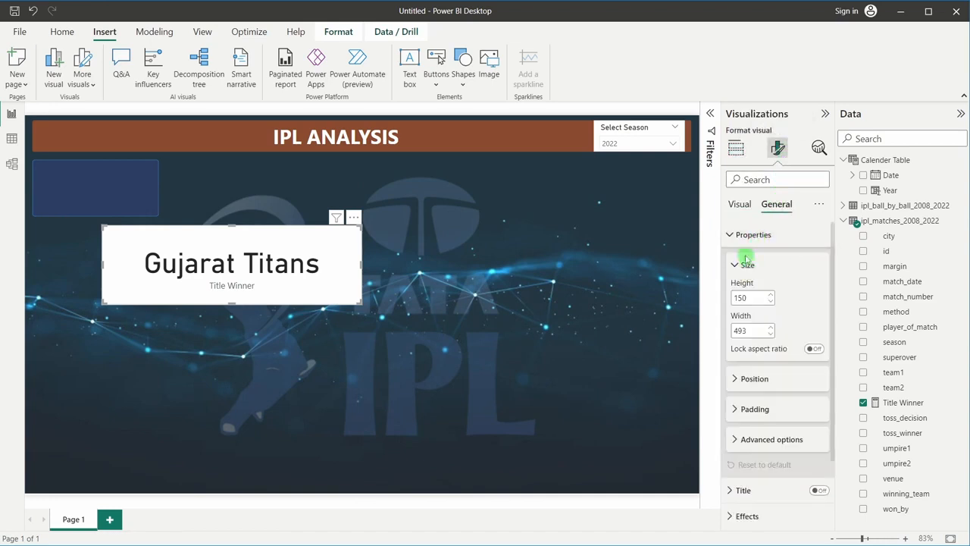
{"action": "left_click", "coordinate": [749, 236]}
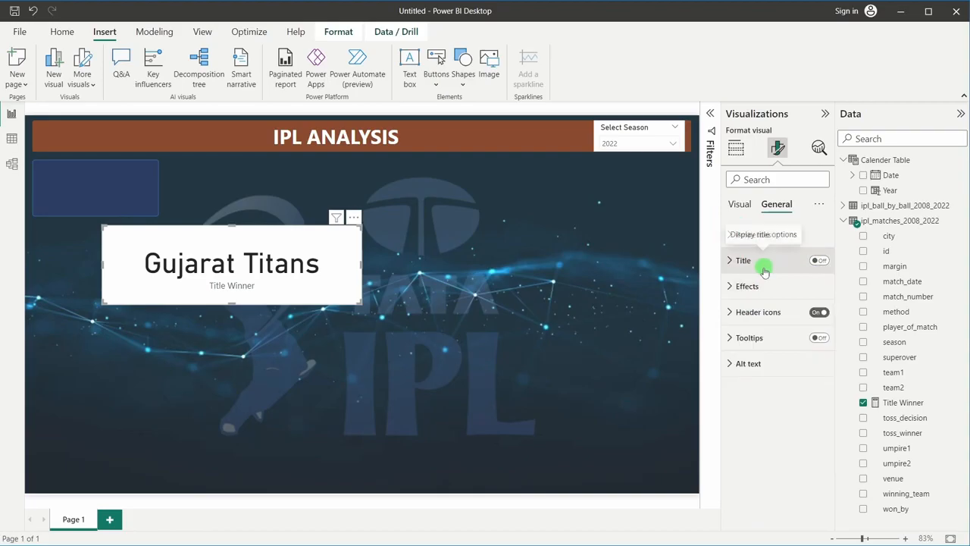
- Format the Title Winner card's callout value in bold Arial at size 18
{"action": "left_click", "coordinate": [732, 204]}
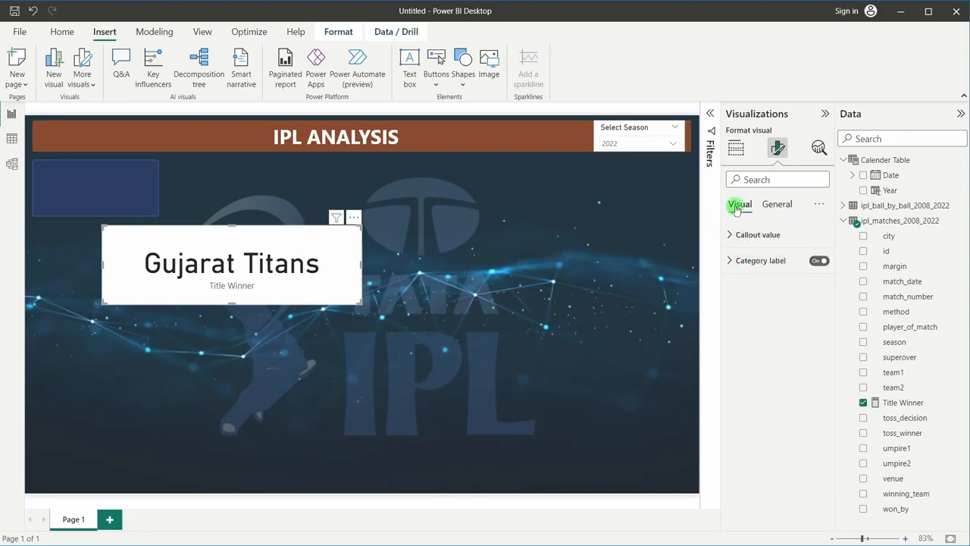
{"action": "left_click", "coordinate": [744, 236]}
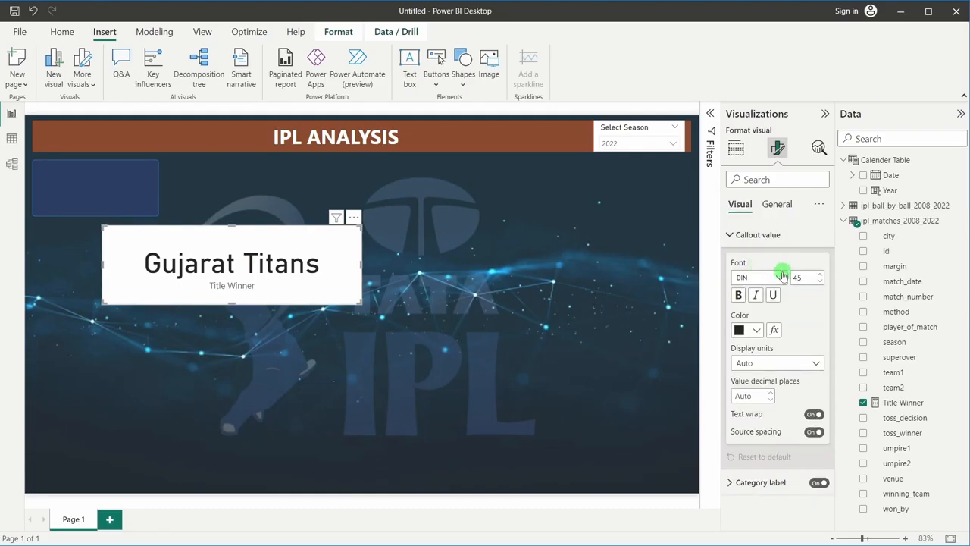
{"action": "left_click", "coordinate": [773, 295]}
{"action": "left_click", "coordinate": [779, 278]}
{"action": "left_click", "coordinate": [773, 277]}
{"action": "left_click", "coordinate": [771, 277]}
{"action": "left_click", "coordinate": [771, 277]}
{"action": "left_click", "coordinate": [771, 295]}
{"action": "left_click", "coordinate": [770, 277]}
{"action": "left_click", "coordinate": [742, 297]}
{"action": "left_click", "coordinate": [739, 297]}
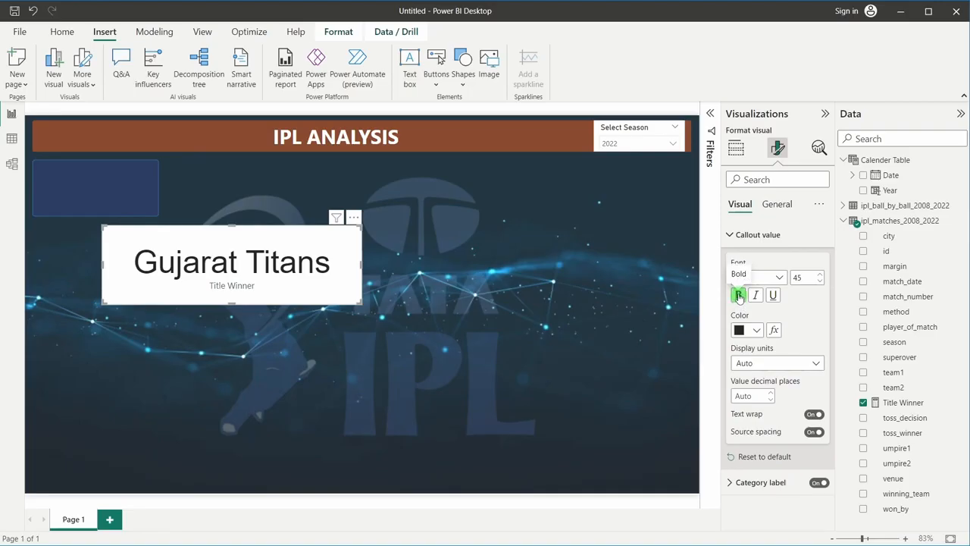
{"action": "left_click", "coordinate": [739, 297]}
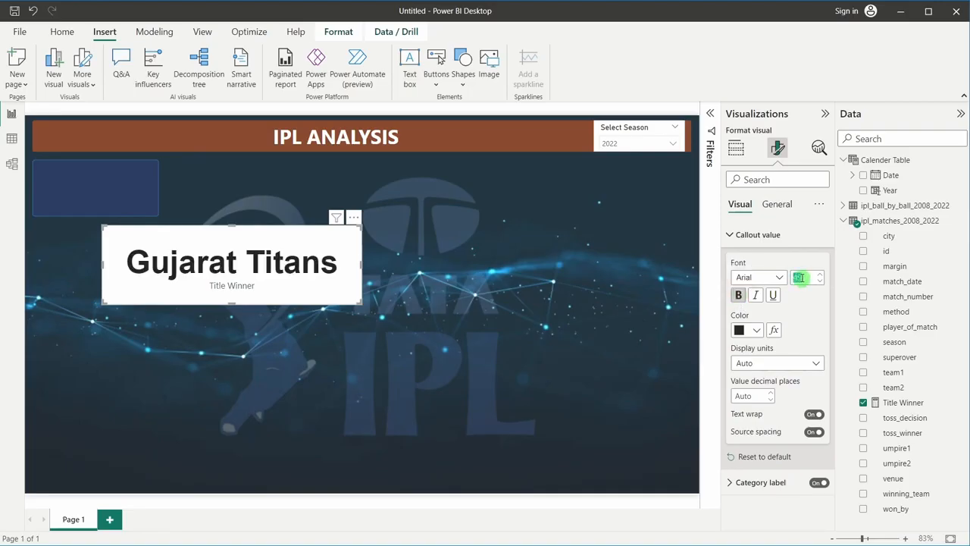
{"action": "left_click", "coordinate": [802, 278]}
{"action": "type", "text": "18"}
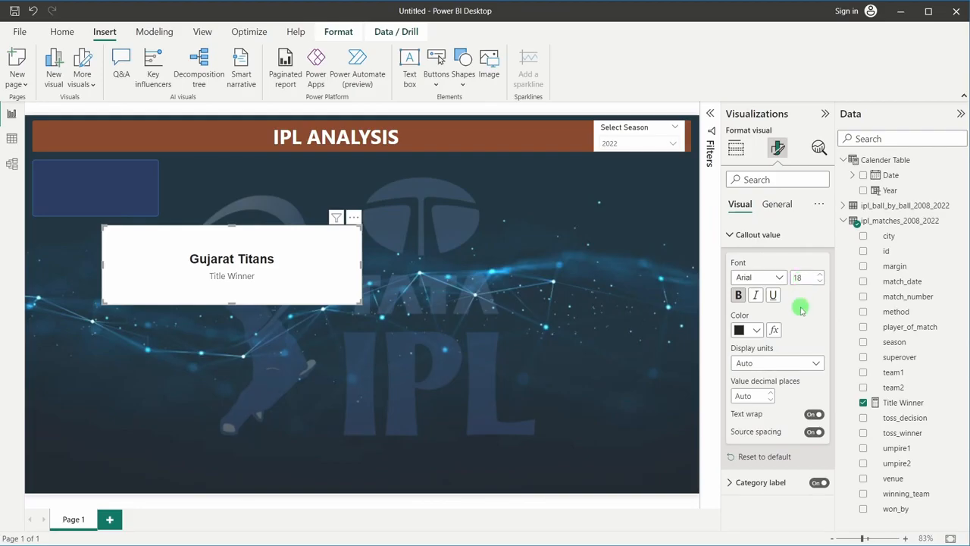
- Set the card's callout value color to #F0E199
{"action": "left_click", "coordinate": [756, 329]}
{"action": "left_click", "coordinate": [772, 302]}
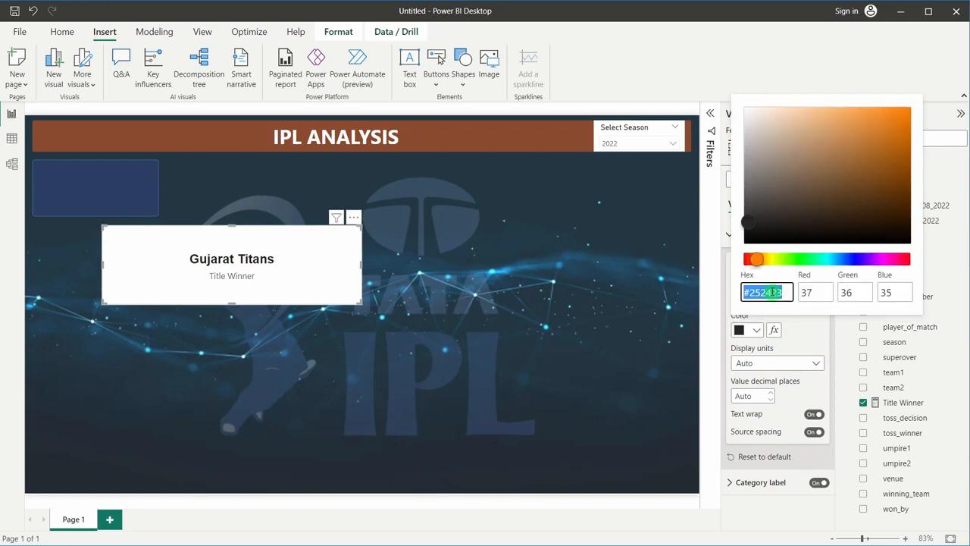
{"action": "type", "text": "#F0"}
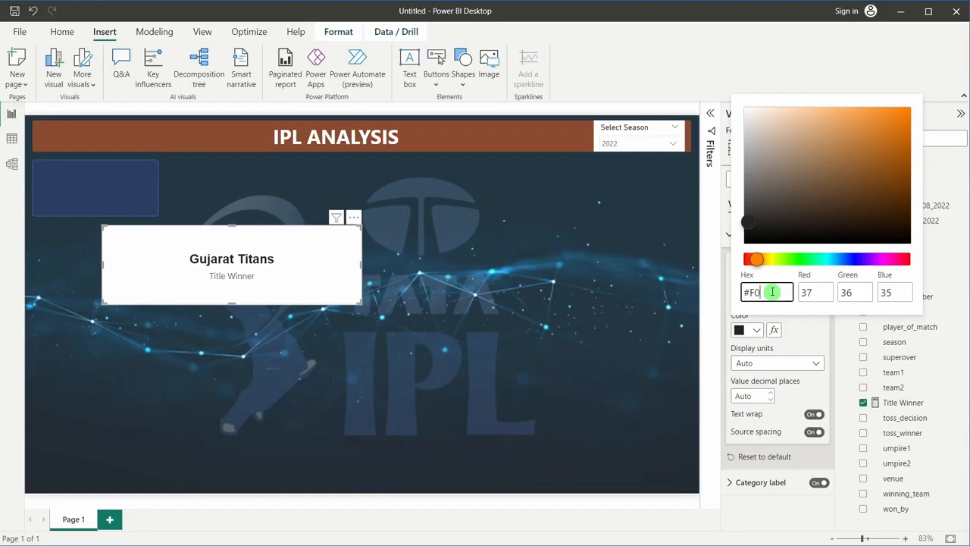
{"action": "type", "text": "E199"}
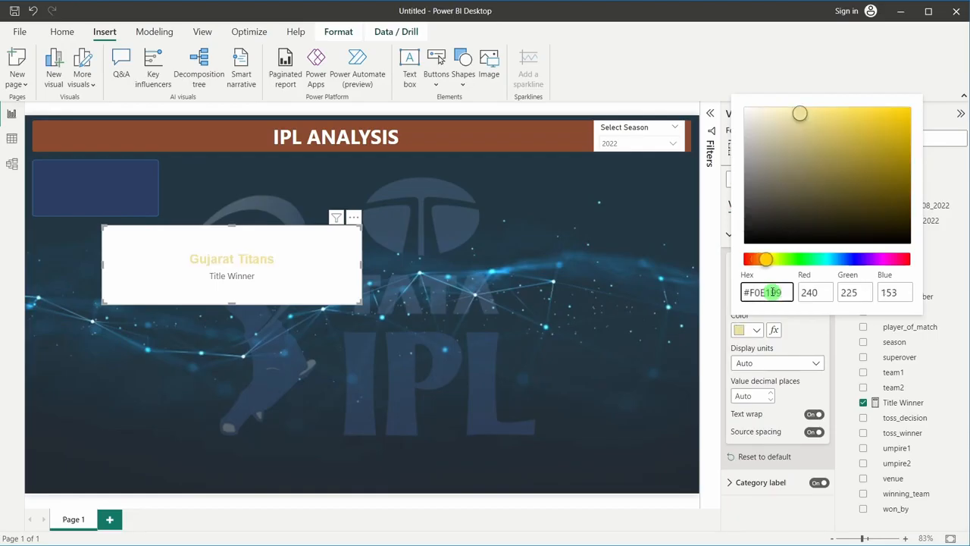
{"action": "left_click", "coordinate": [808, 326]}
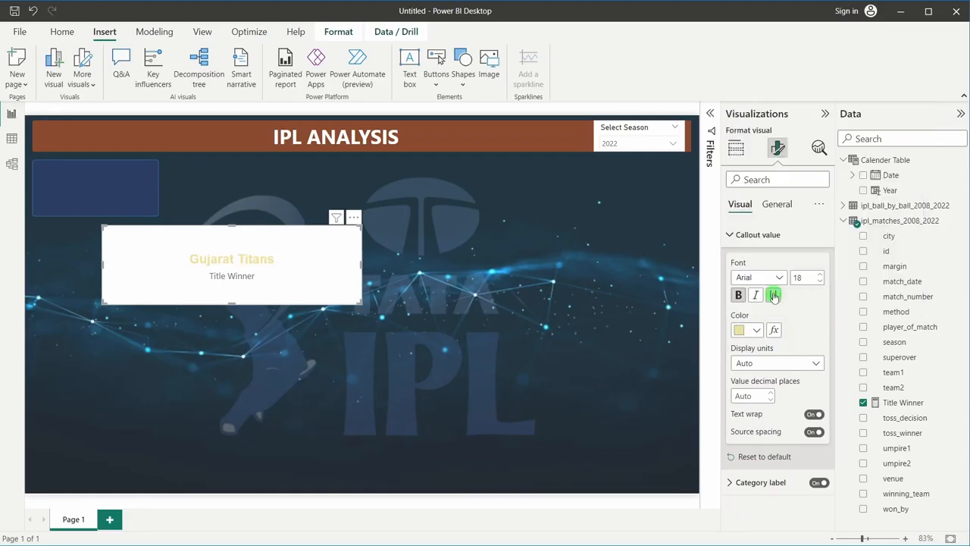
{"action": "left_click", "coordinate": [731, 234]}
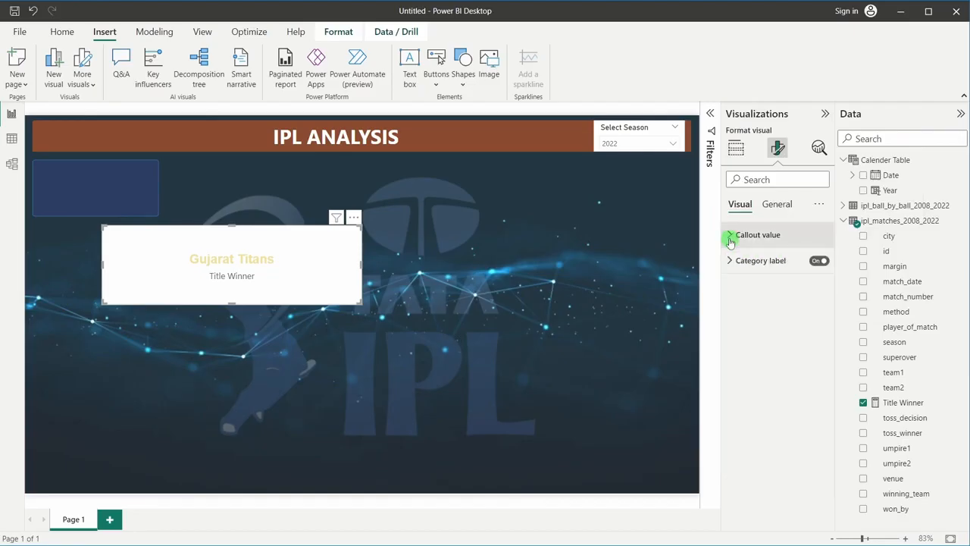
- Turn off the Title Winner card's category label and its background
{"action": "left_click", "coordinate": [818, 261]}
{"action": "left_click", "coordinate": [776, 206]}
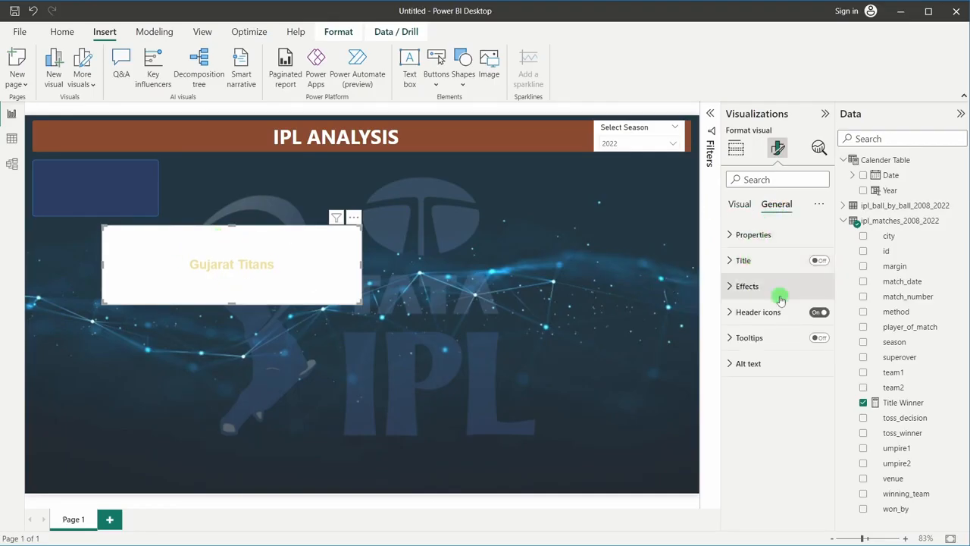
{"action": "left_click", "coordinate": [763, 282]}
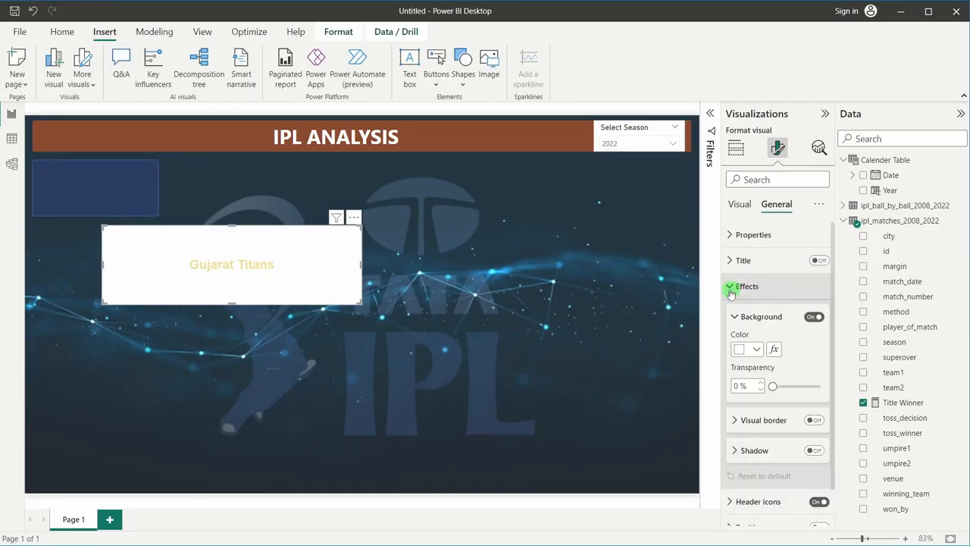
{"action": "left_click", "coordinate": [813, 316]}
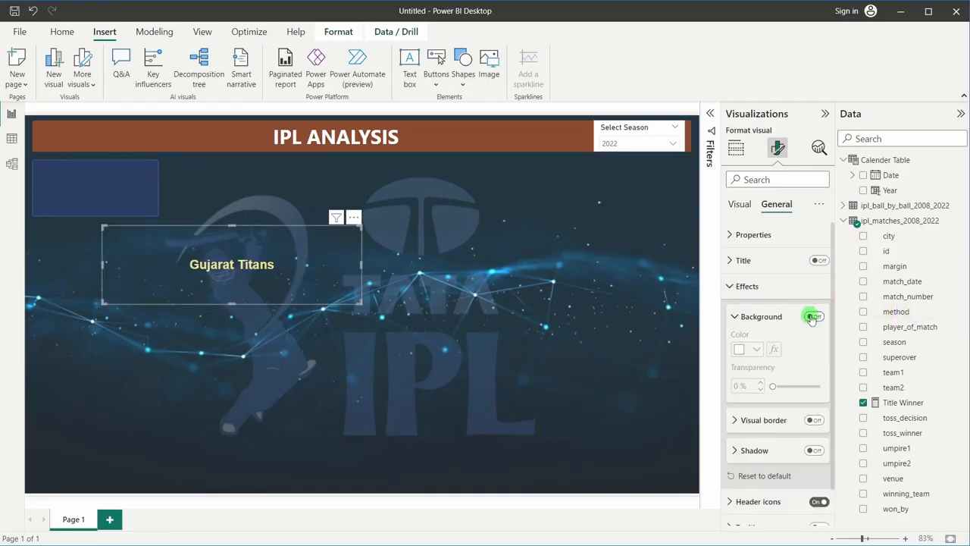
- Turn on the card's title and set its text to Title Winner
{"action": "left_click", "coordinate": [735, 262]}
{"action": "left_click", "coordinate": [819, 260]}
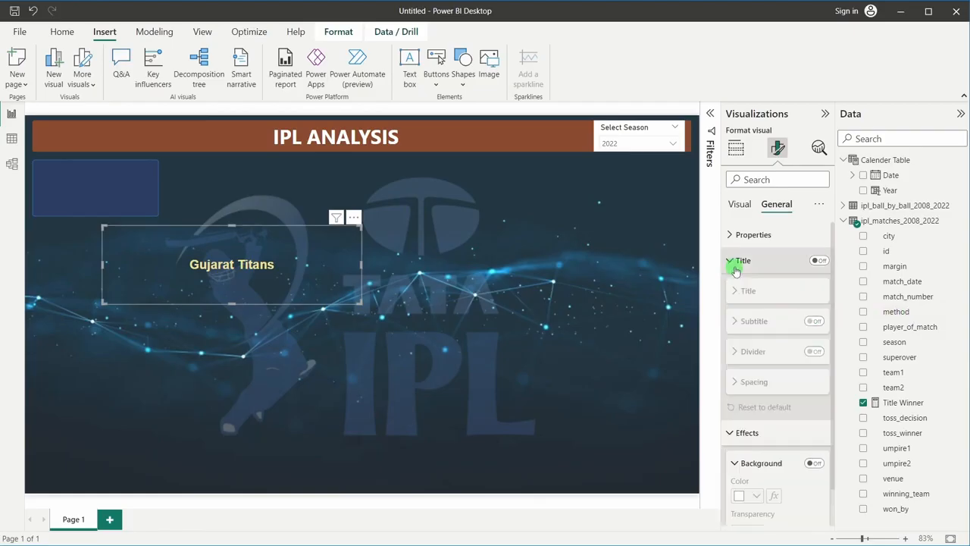
{"action": "left_click", "coordinate": [751, 323]}
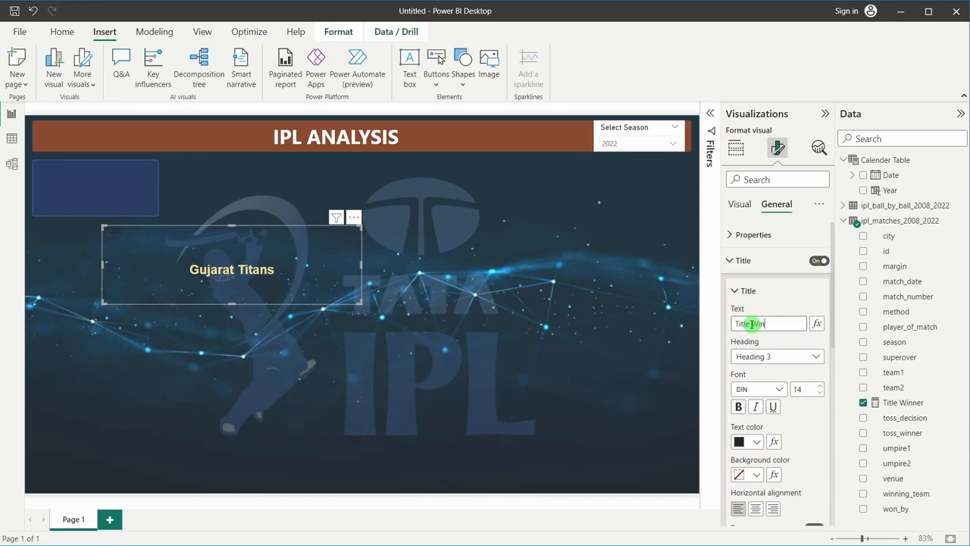
{"action": "triple_click", "coordinate": [755, 323]}
- Set the Title Winner card's title font to Segoe UI Semibold at size 12
{"action": "left_click", "coordinate": [769, 389]}
{"action": "scroll", "coordinate": [769, 386], "scroll_direction": "down", "scroll_amount": 2}
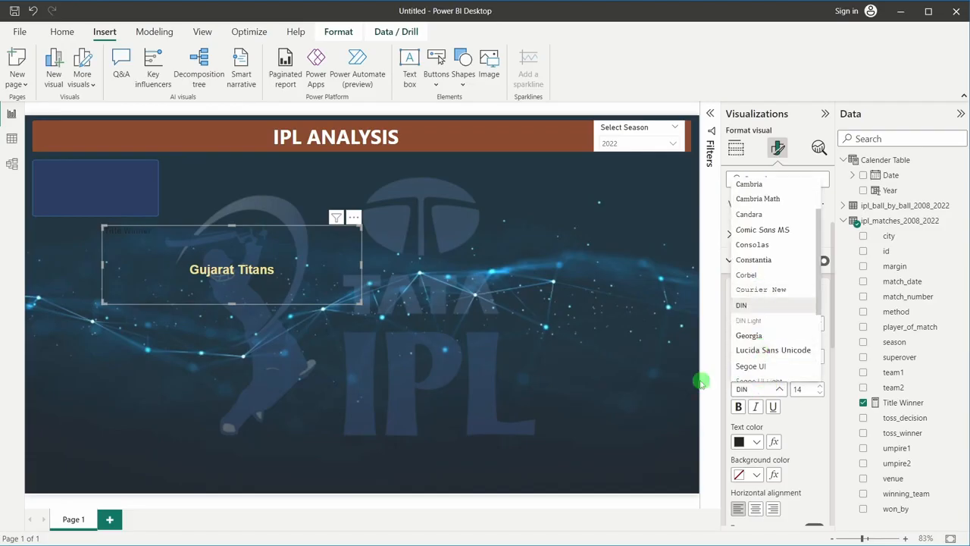
{"action": "left_click", "coordinate": [764, 389]}
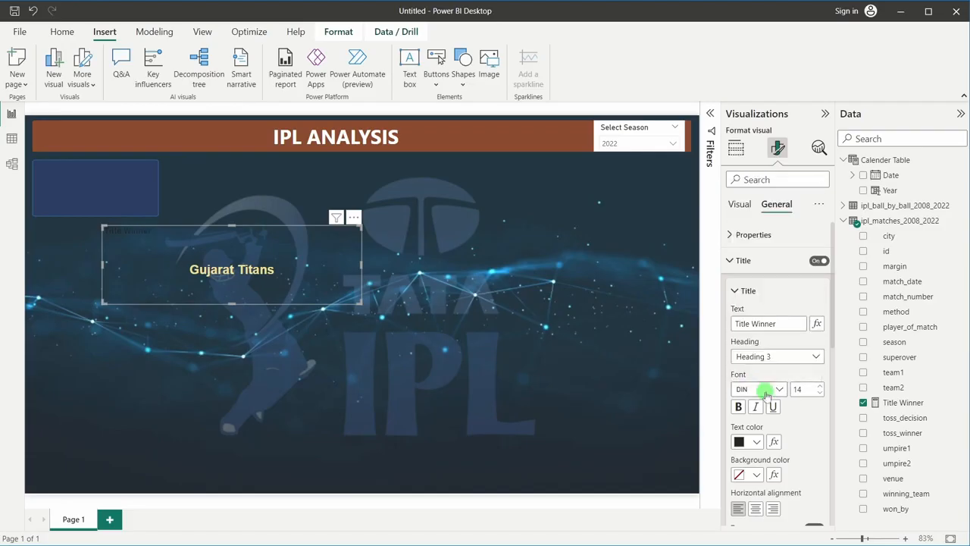
{"action": "left_click", "coordinate": [767, 390]}
{"action": "scroll", "coordinate": [758, 307], "scroll_direction": "down", "scroll_amount": 3}
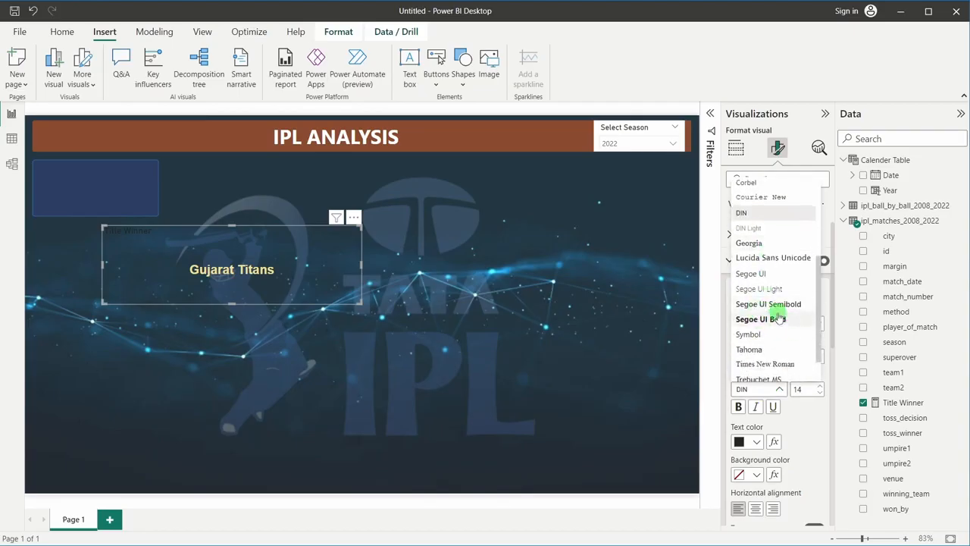
{"action": "left_click", "coordinate": [768, 304]}
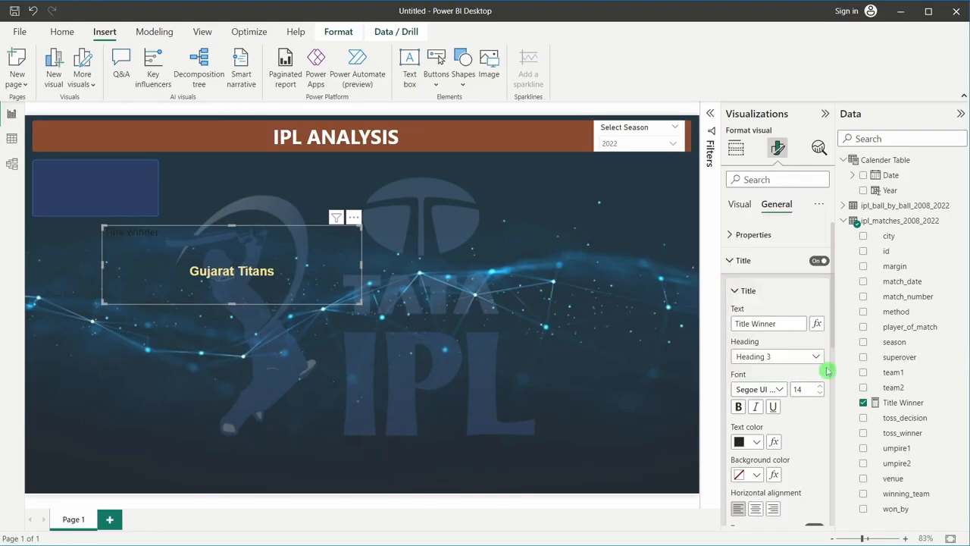
{"action": "left_click", "coordinate": [818, 396]}
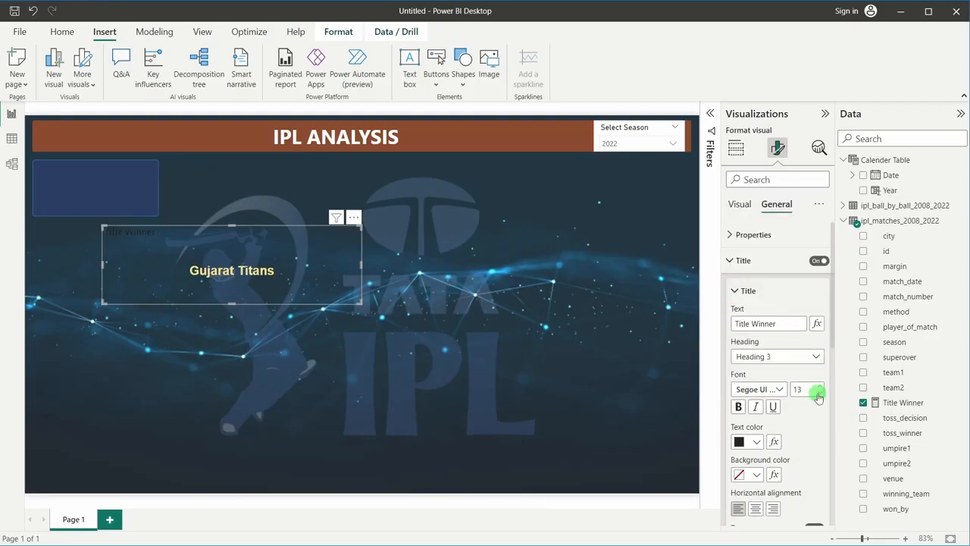
- Center the card's title horizontally and set its text color to the light blue theme shade
{"action": "left_click", "coordinate": [760, 508]}
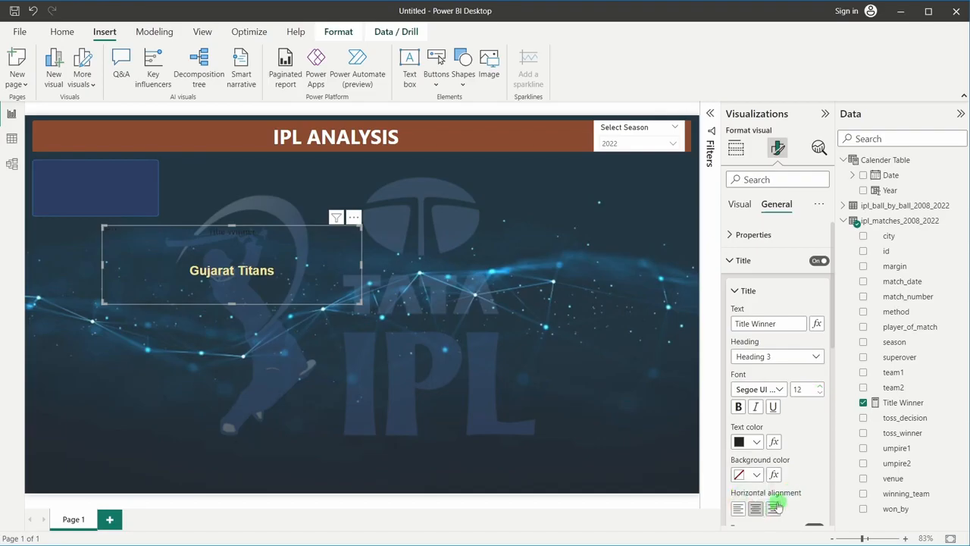
{"action": "left_click", "coordinate": [756, 447]}
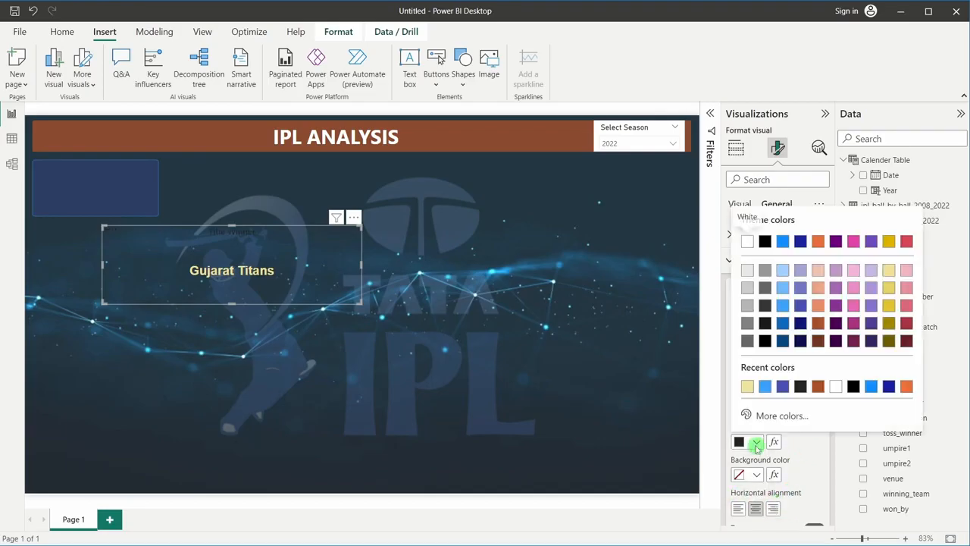
{"action": "left_click", "coordinate": [781, 274]}
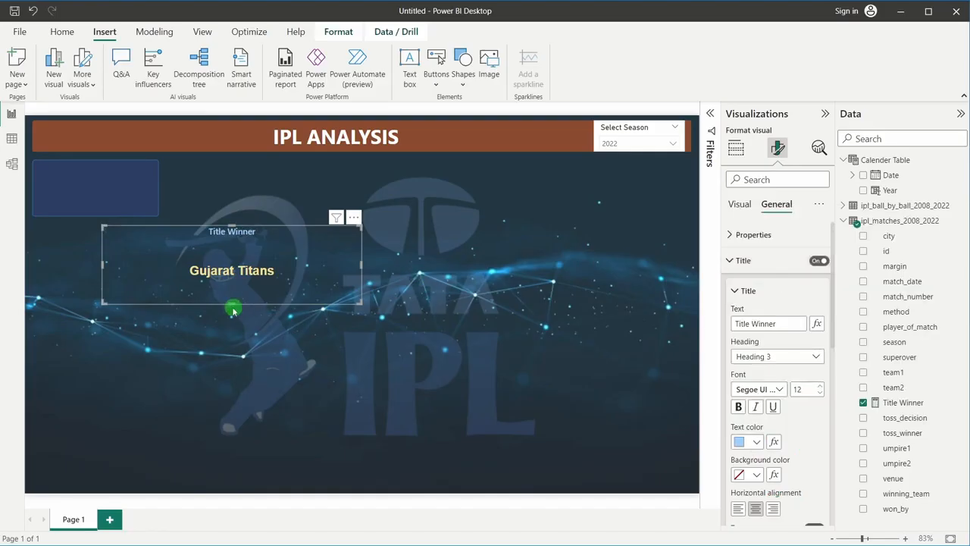
- Shrink the Title Winner card to fit its text and place it over the right part of the rounded rectangle
{"action": "left_click_drag", "start_coordinate": [229, 302], "coordinate": [238, 273]}
{"action": "left_click_drag", "start_coordinate": [106, 253], "coordinate": [264, 257]}
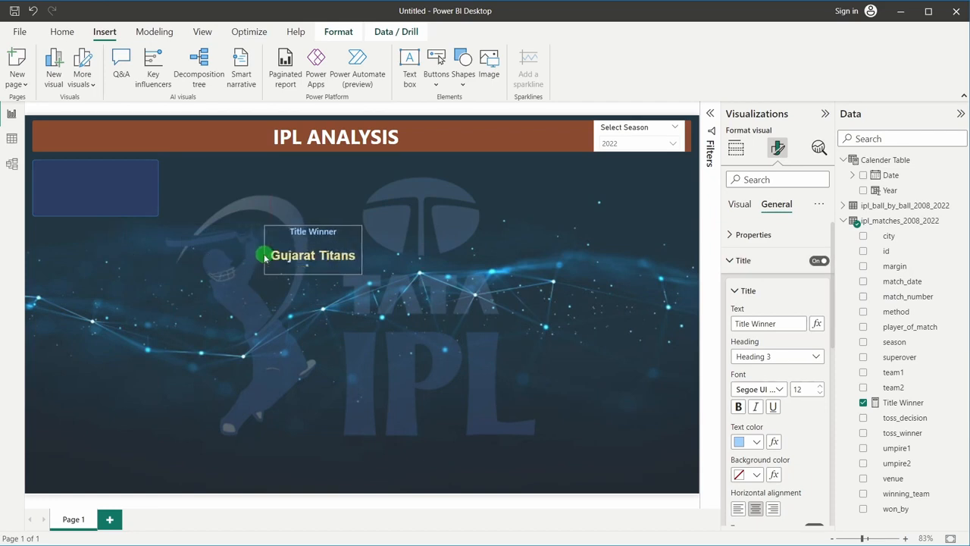
{"action": "left_click_drag", "start_coordinate": [322, 224], "coordinate": [120, 174]}
{"action": "left_click_drag", "start_coordinate": [60, 190], "coordinate": [68, 194]}
{"action": "left_click", "coordinate": [111, 263]}
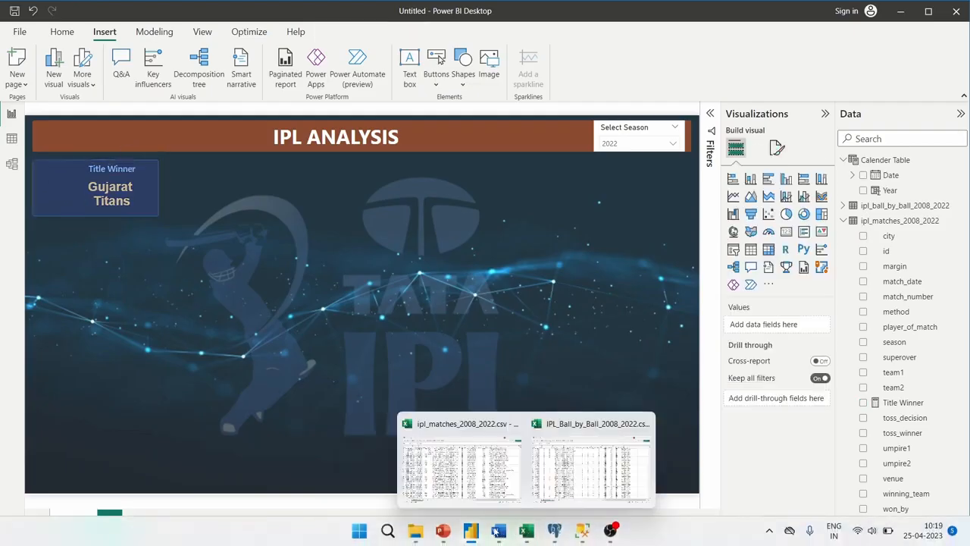
- Switch to the finished IPL Dashboard Power BI report to examine its Title Winner card layout, and return to the untitled report
{"action": "mouse_move", "coordinate": [471, 531]}
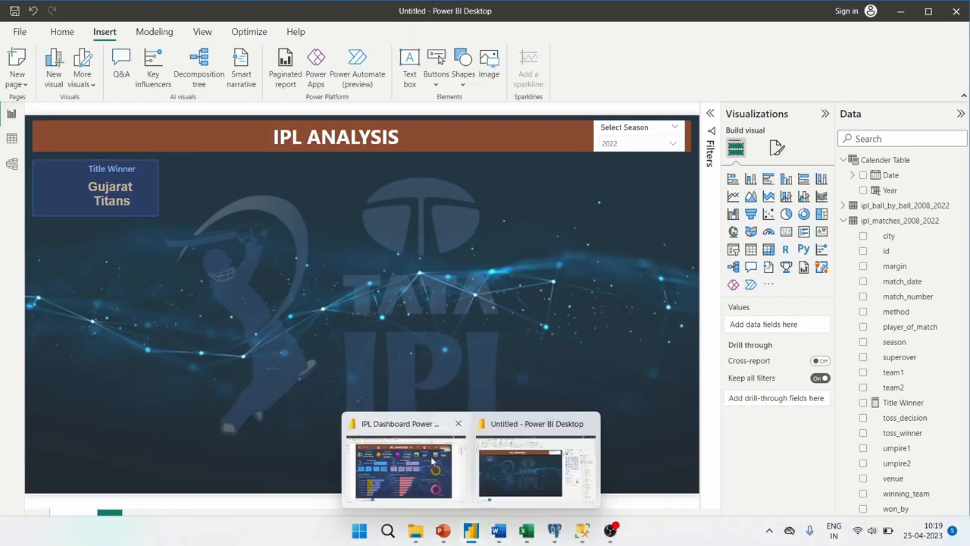
{"action": "left_click", "coordinate": [424, 462]}
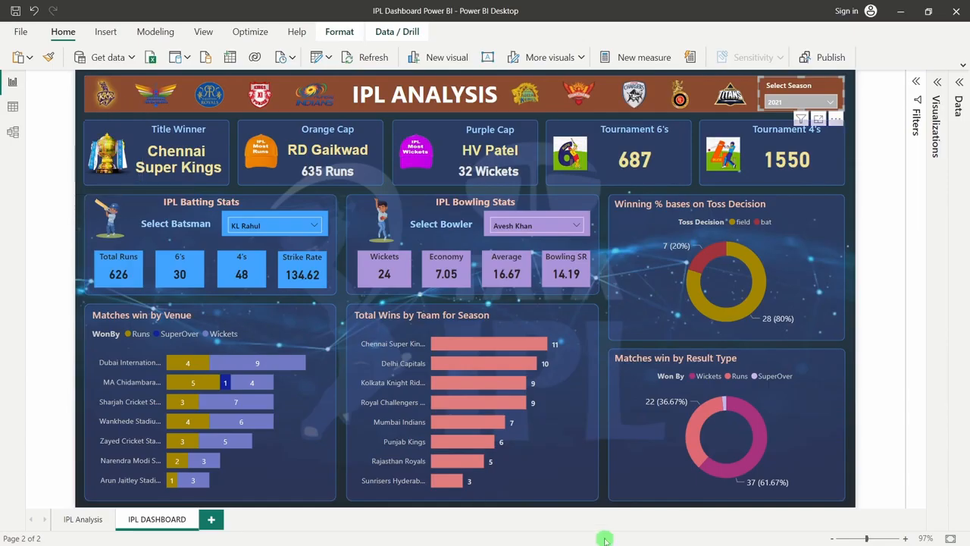
{"action": "left_click", "coordinate": [580, 503]}
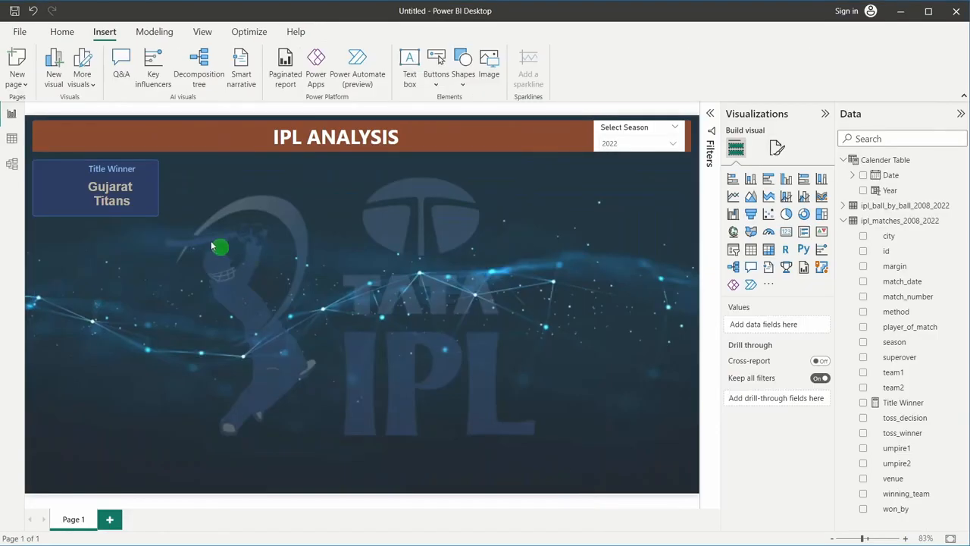
{"action": "left_click", "coordinate": [115, 206]}
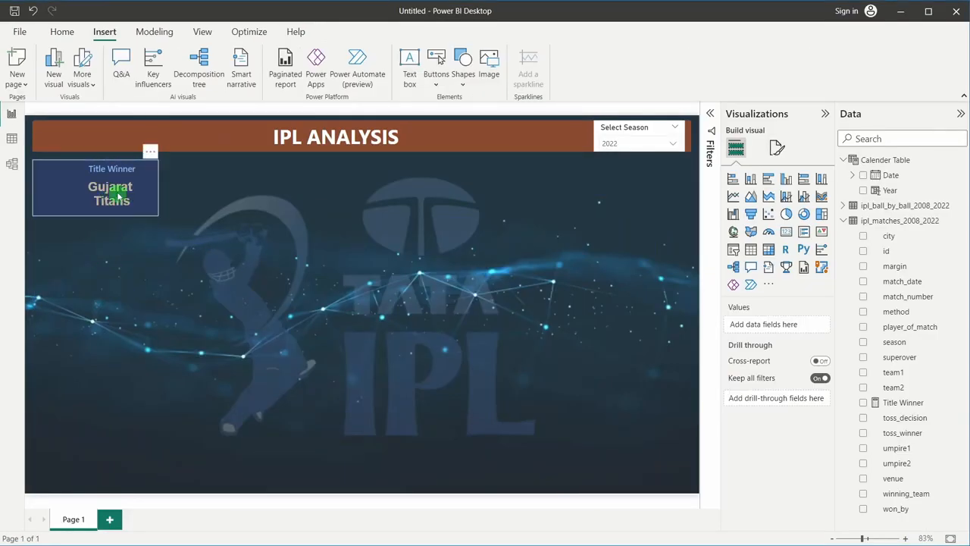
{"action": "left_click", "coordinate": [110, 247]}
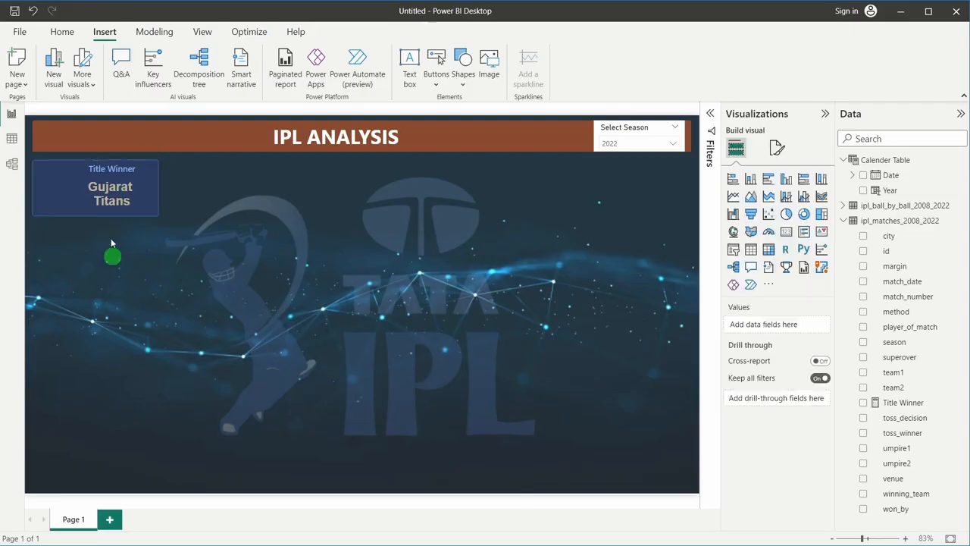
{"action": "left_click", "coordinate": [107, 187]}
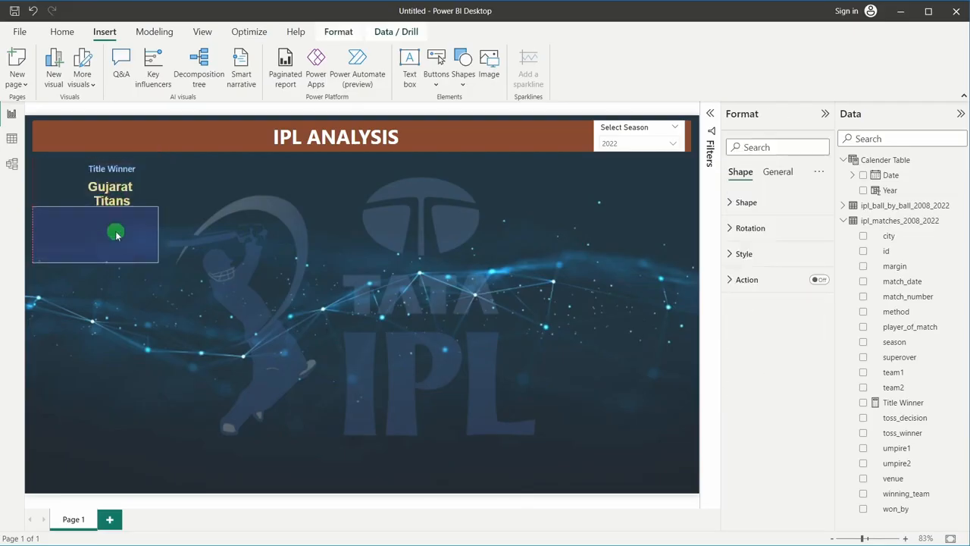
{"action": "double_click", "coordinate": [118, 190]}
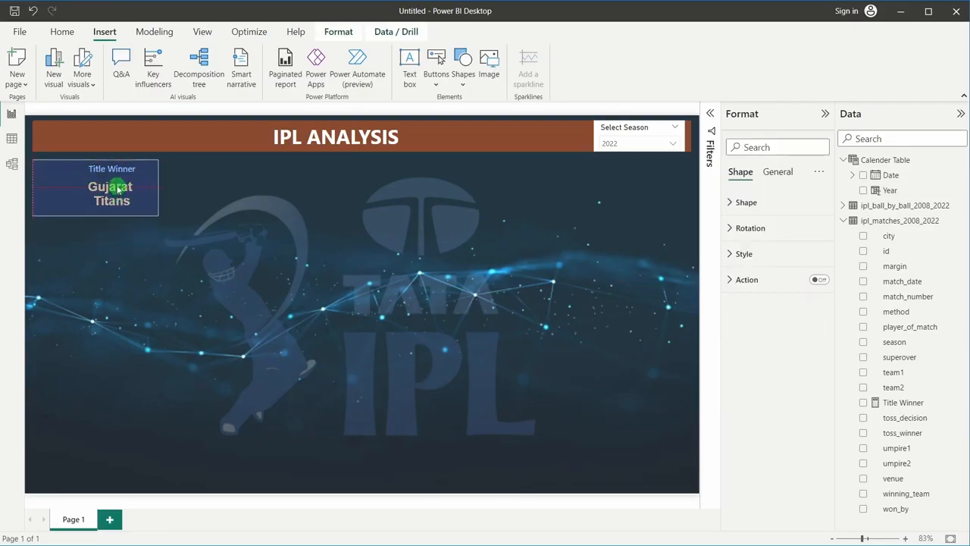
{"action": "left_click", "coordinate": [118, 234]}
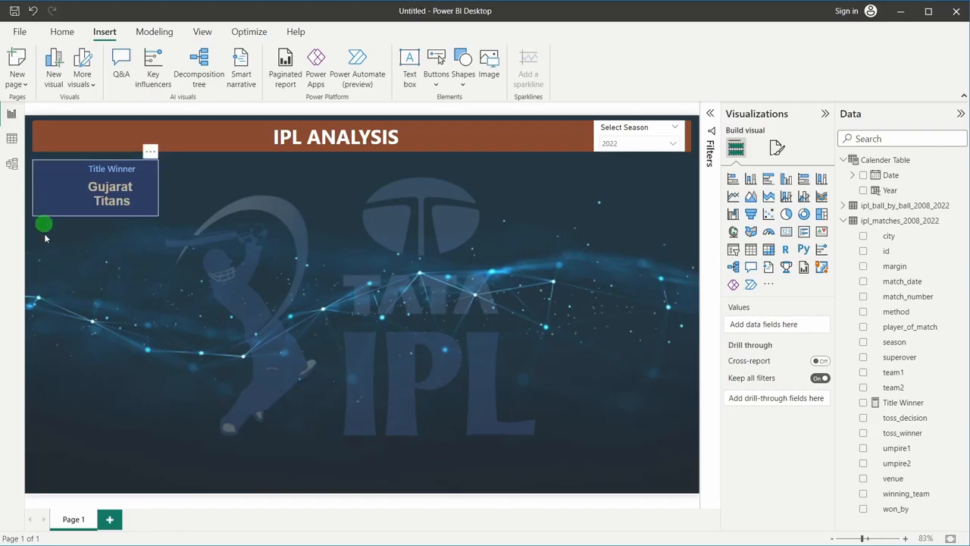
- Send the rounded rectangle backward so it lies behind the Title Winner card
{"action": "left_click", "coordinate": [39, 206]}
{"action": "left_click", "coordinate": [338, 33]}
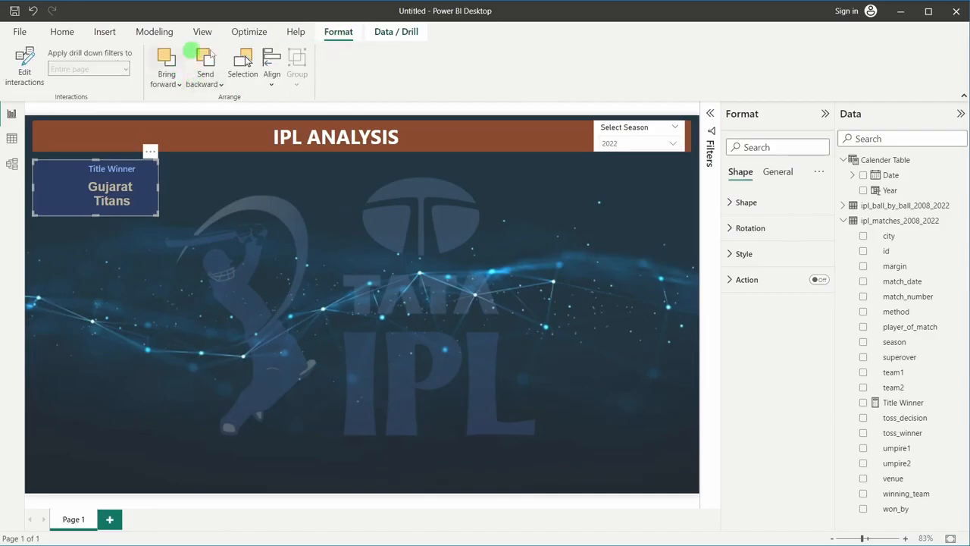
{"action": "left_click", "coordinate": [207, 63]}
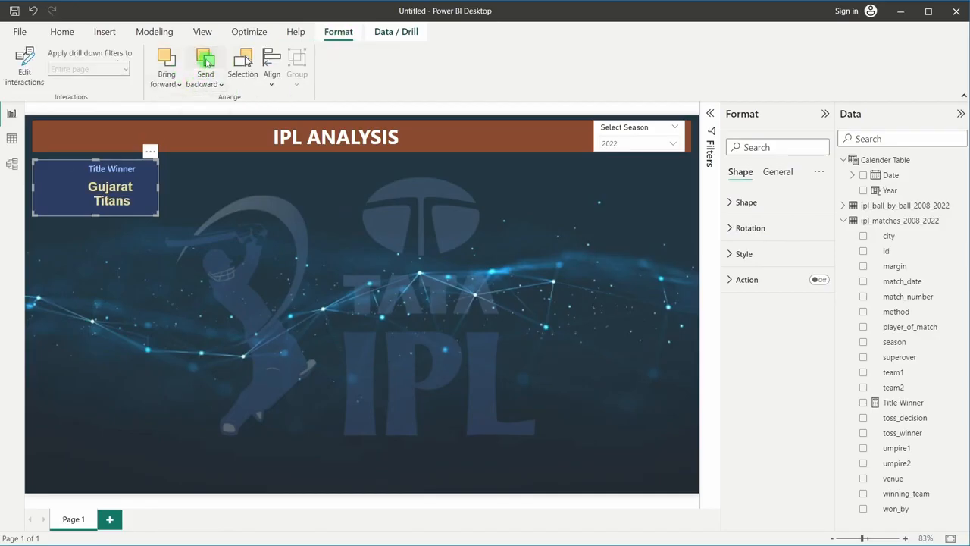
{"action": "left_click", "coordinate": [232, 277]}
{"action": "left_click", "coordinate": [111, 185]}
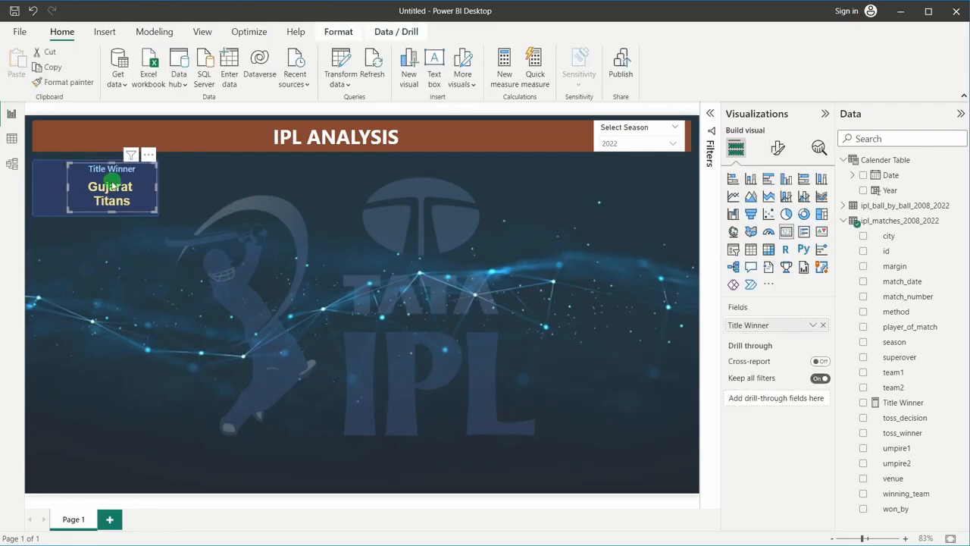
{"action": "left_click", "coordinate": [172, 271]}
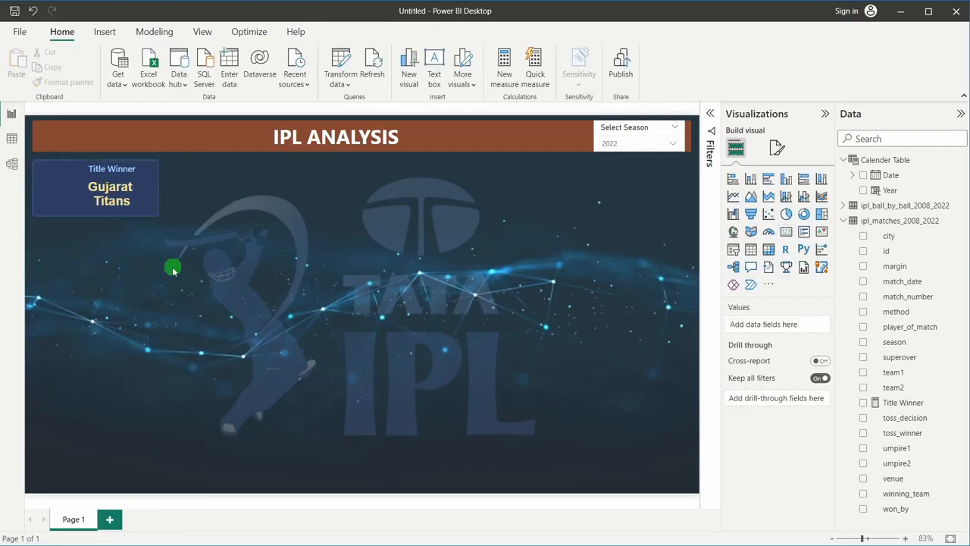
- Widen the Title Winner card slightly toward the left and open the Select Season slicer's list down to its latest seasons
{"action": "left_click", "coordinate": [825, 113]}
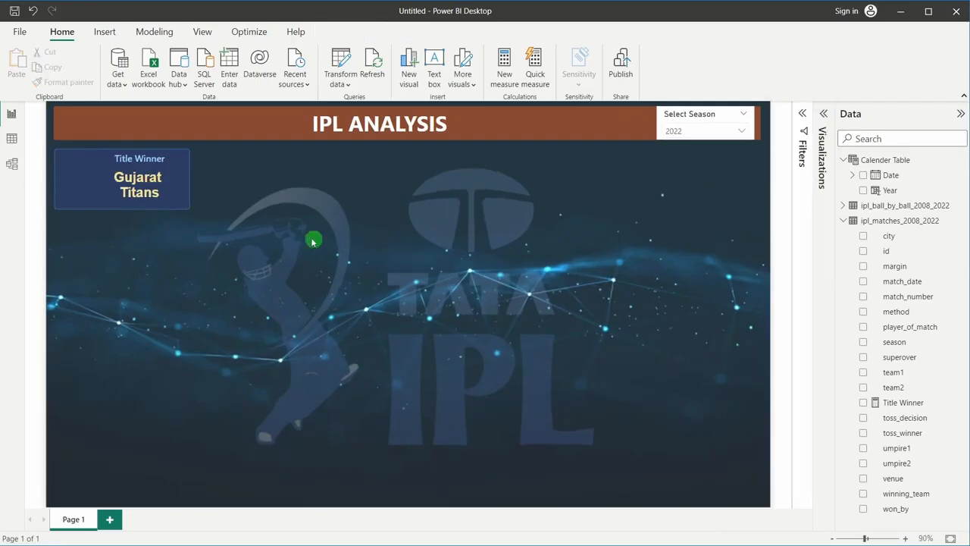
{"action": "left_click", "coordinate": [94, 180]}
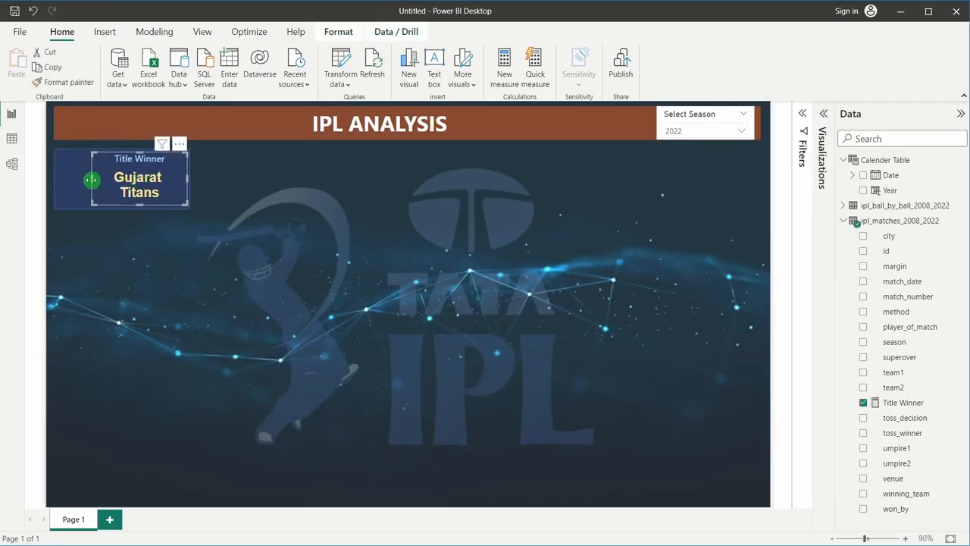
{"action": "left_click", "coordinate": [695, 133]}
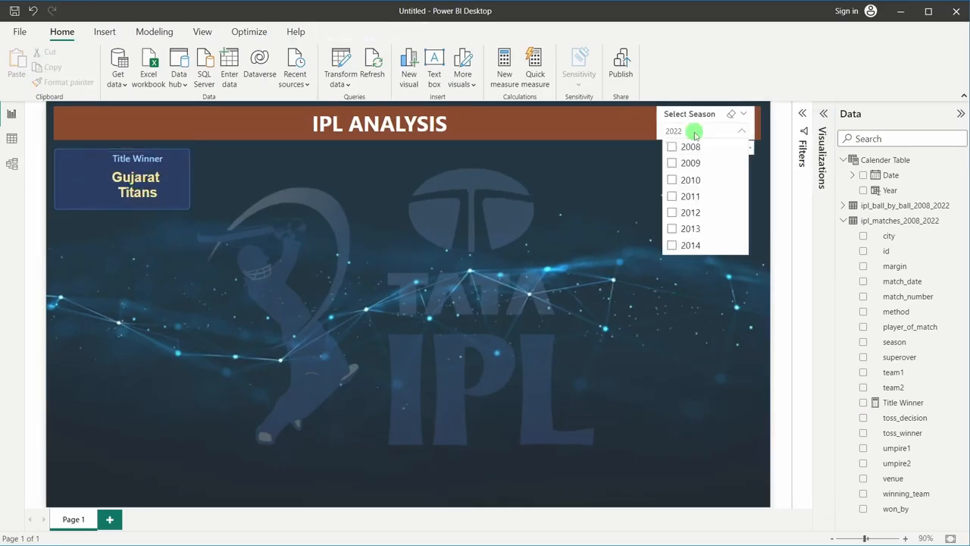
{"action": "scroll", "coordinate": [695, 216], "scroll_direction": "down", "scroll_amount": 3}
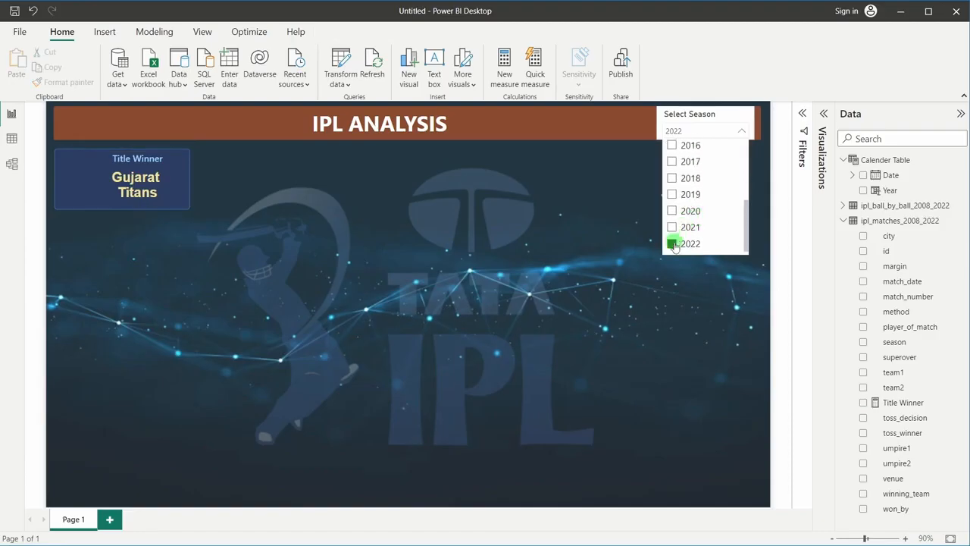
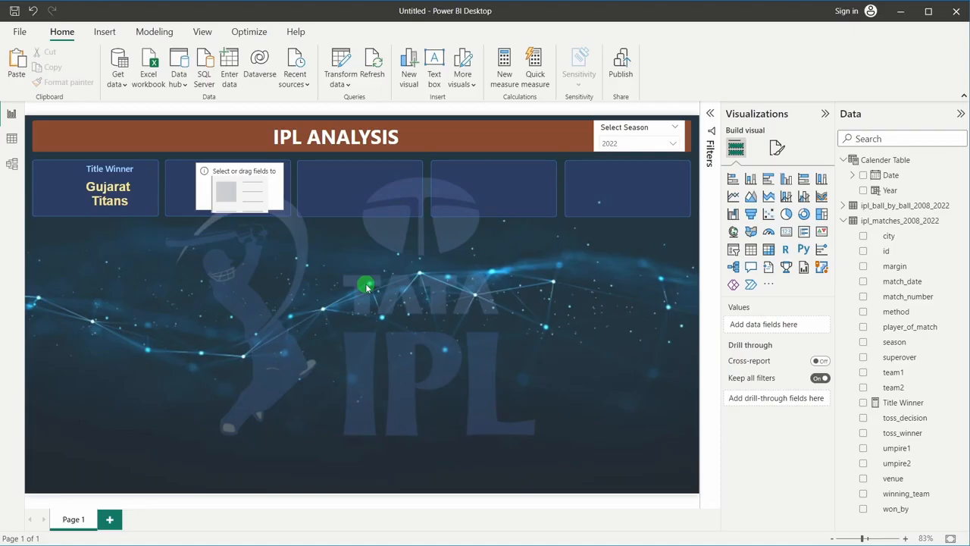
- Add the batter field from ipl_ball_by_ball_2008_2022 to the empty card on the second rectangle
{"action": "left_click", "coordinate": [243, 198]}
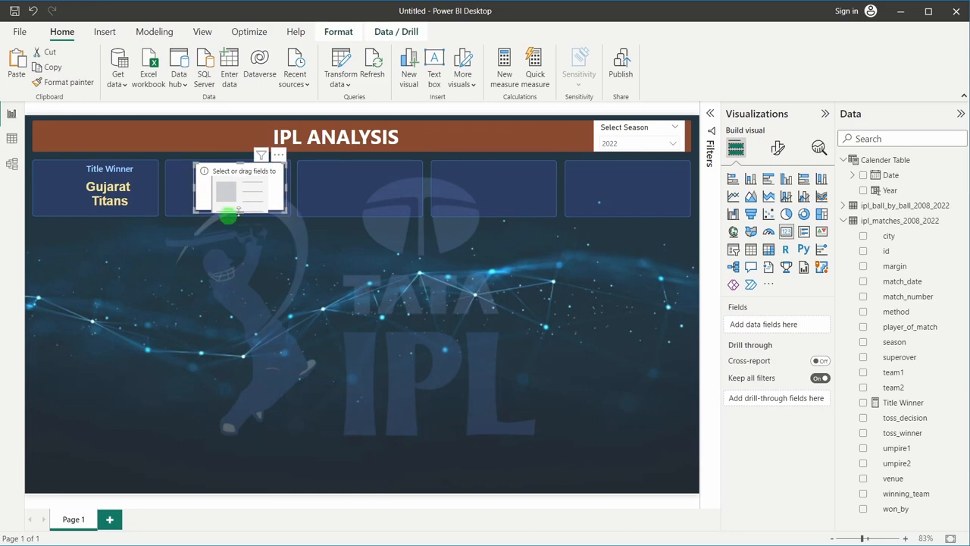
{"action": "left_click", "coordinate": [853, 221]}
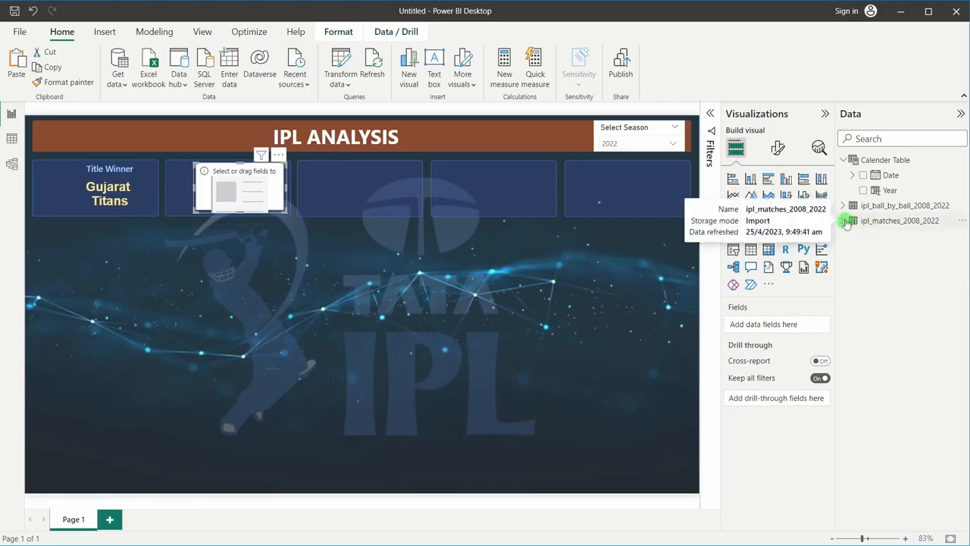
{"action": "left_click", "coordinate": [909, 205]}
{"action": "left_click", "coordinate": [844, 206]}
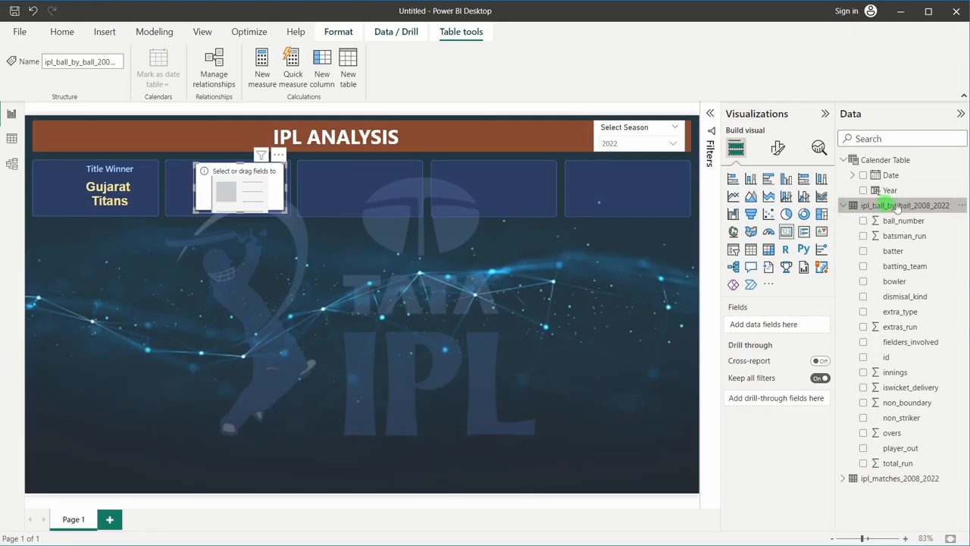
{"action": "left_click", "coordinate": [378, 283]}
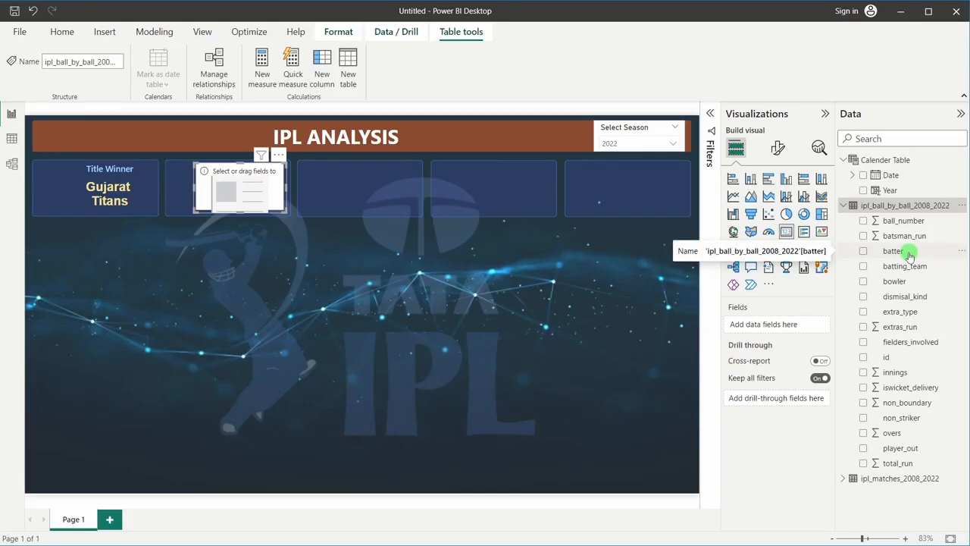
{"action": "left_click_drag", "start_coordinate": [907, 254], "coordinate": [757, 325]}
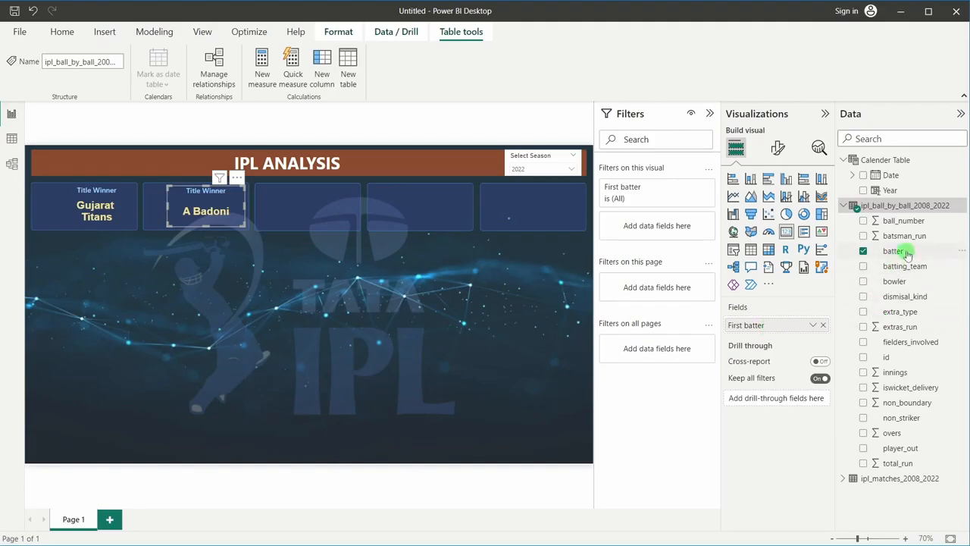
- Filter the second card by batter with a Top N filter showing the top 1 by Sum of batsman_run
{"action": "left_click_drag", "start_coordinate": [922, 254], "coordinate": [662, 227]}
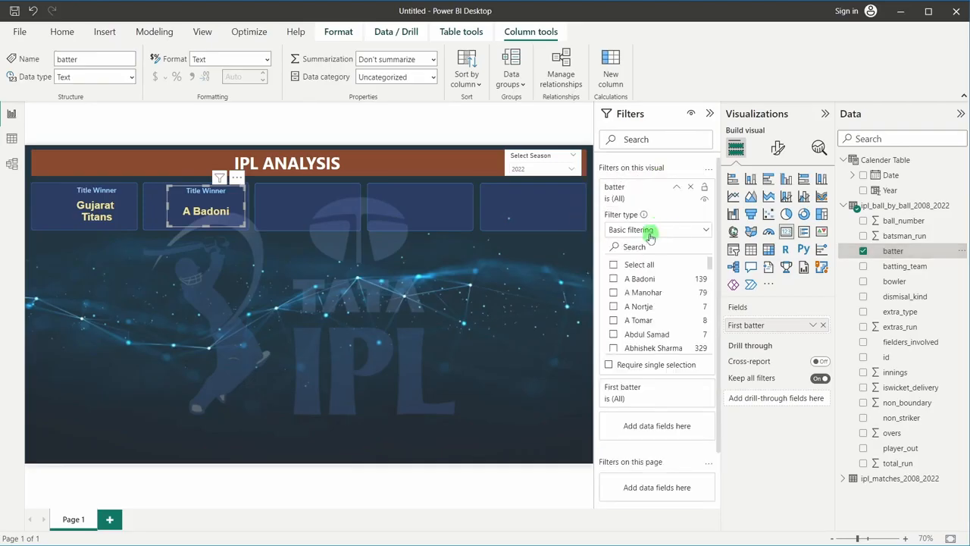
{"action": "left_click", "coordinate": [648, 229]}
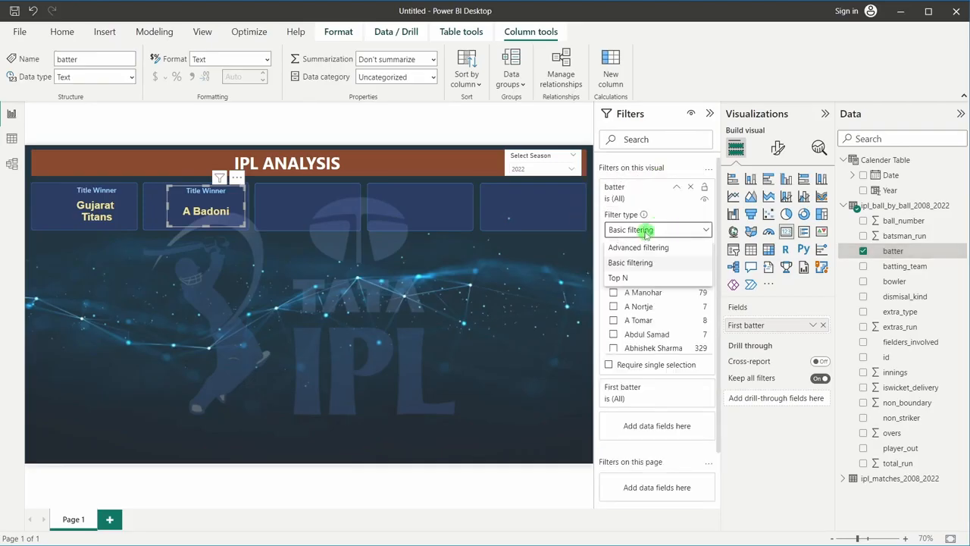
{"action": "left_click", "coordinate": [618, 278]}
{"action": "left_click", "coordinate": [678, 264]}
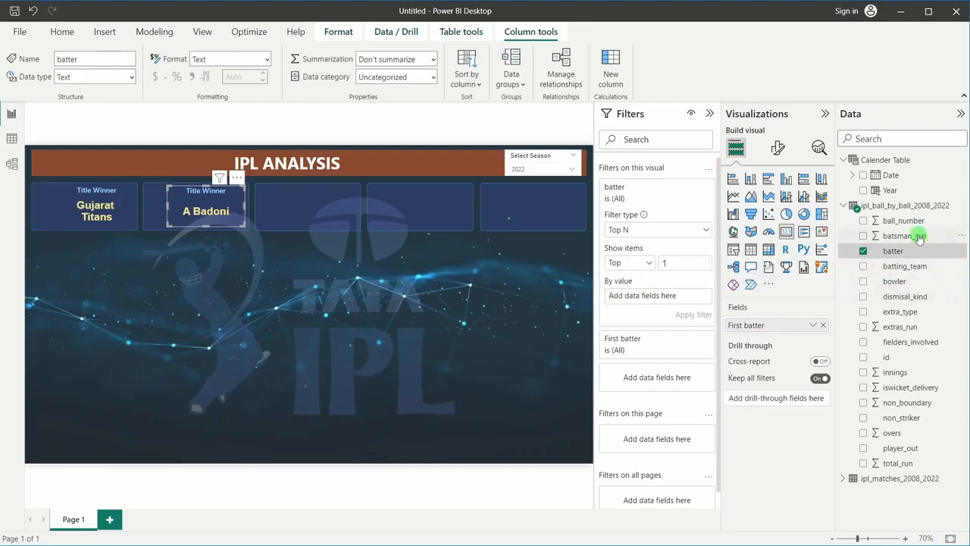
{"action": "left_click_drag", "start_coordinate": [918, 238], "coordinate": [666, 300]}
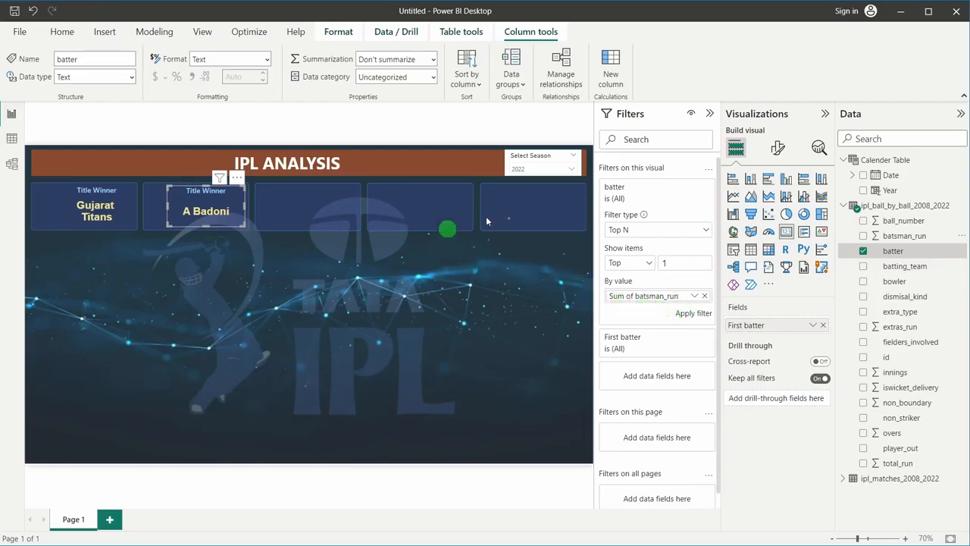
{"action": "left_click", "coordinate": [666, 262]}
{"action": "type", "text": "1"}
{"action": "left_click", "coordinate": [691, 313]}
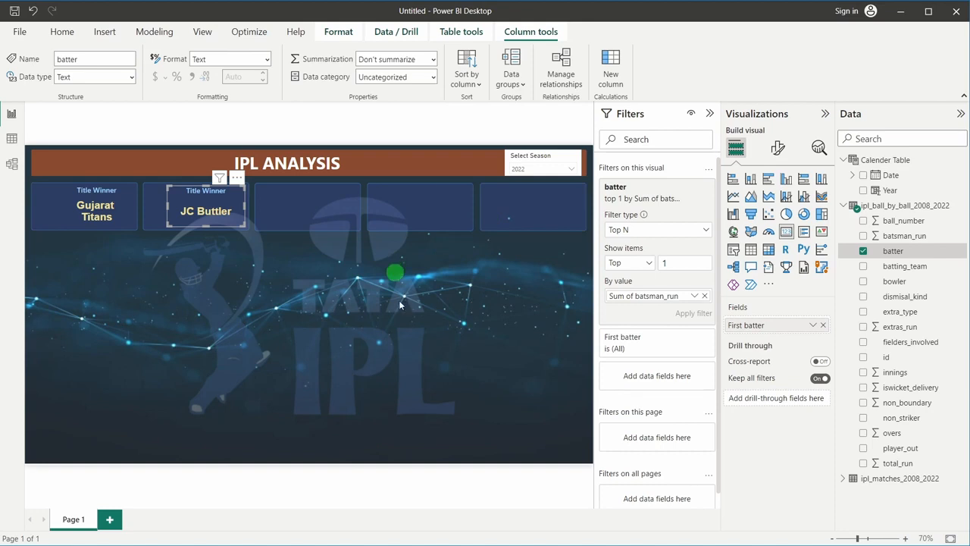
- Switch to the finished IPL Dashboard Power BI report, set its season to 2022 to check the Orange Cap card, and return to the untitled report
{"action": "mouse_move", "coordinate": [499, 532]}
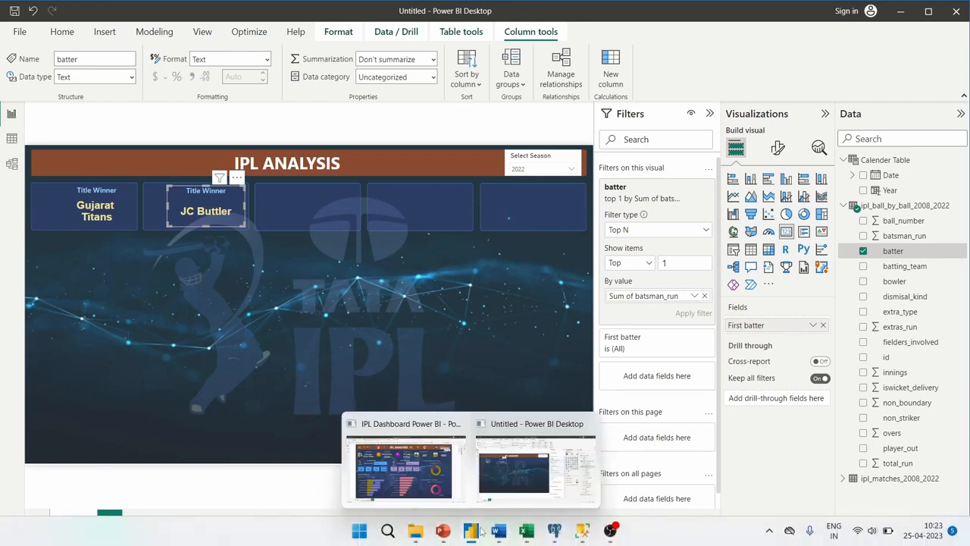
{"action": "left_click", "coordinate": [415, 481]}
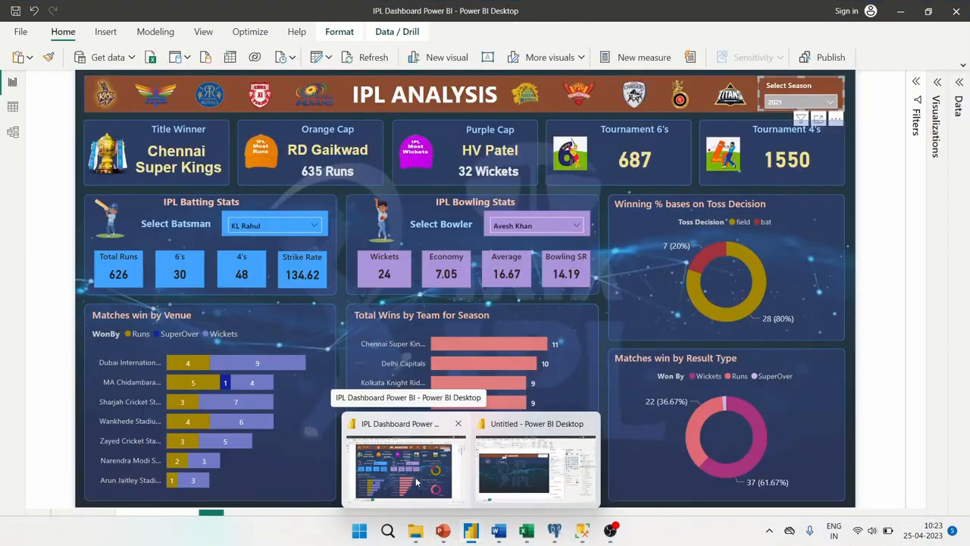
{"action": "left_click", "coordinate": [803, 102]}
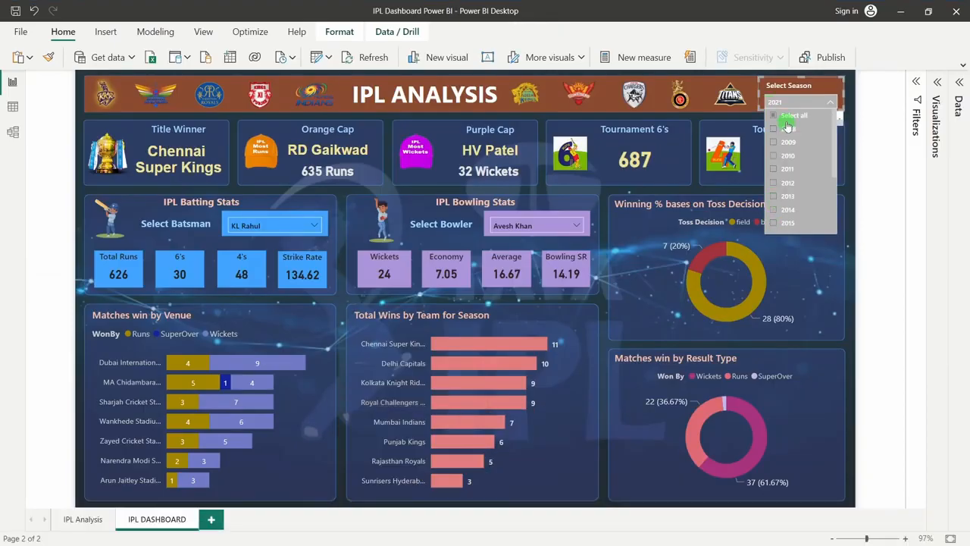
{"action": "scroll", "coordinate": [771, 222], "scroll_direction": "down", "scroll_amount": 2}
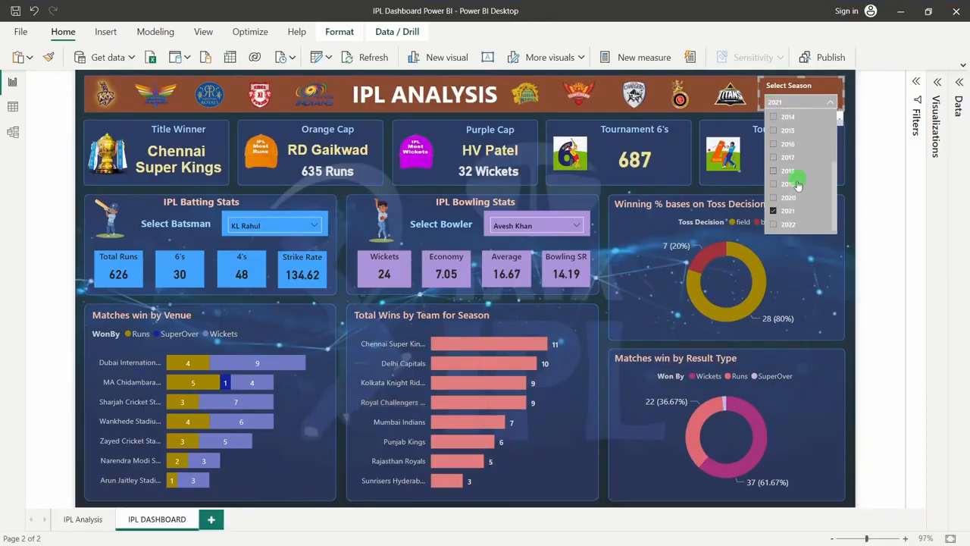
{"action": "left_click", "coordinate": [774, 225]}
{"action": "key", "text": "alt+Tab"}
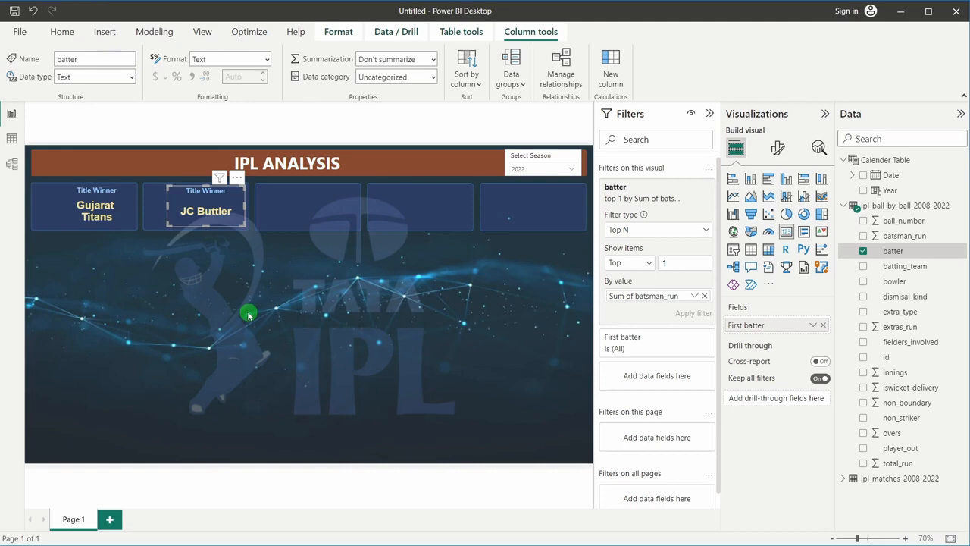
- Nudge the batter card slightly to the right and reduce its height so it fits the upper part of the second rectangle
{"action": "left_click", "coordinate": [215, 203]}
{"action": "left_click_drag", "start_coordinate": [215, 204], "coordinate": [216, 204]}
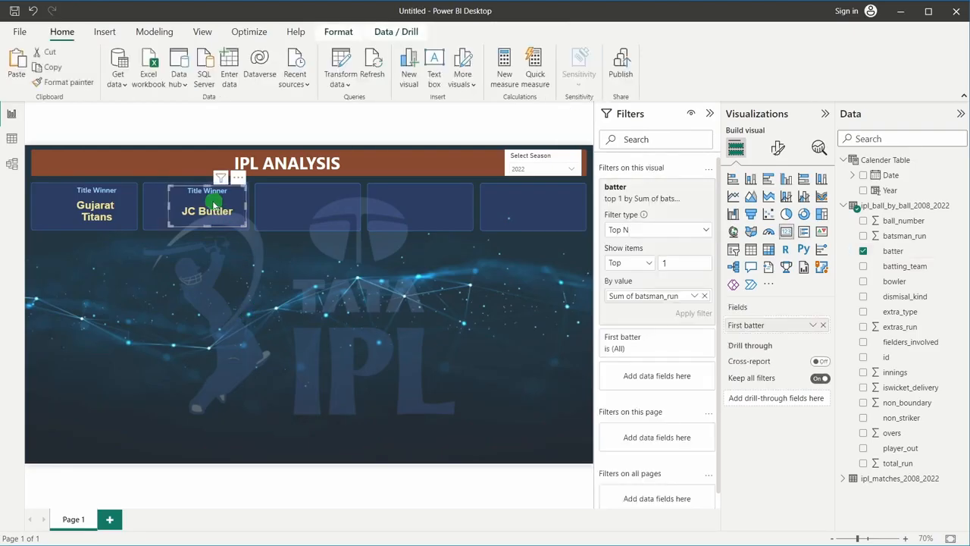
{"action": "left_click", "coordinate": [262, 341]}
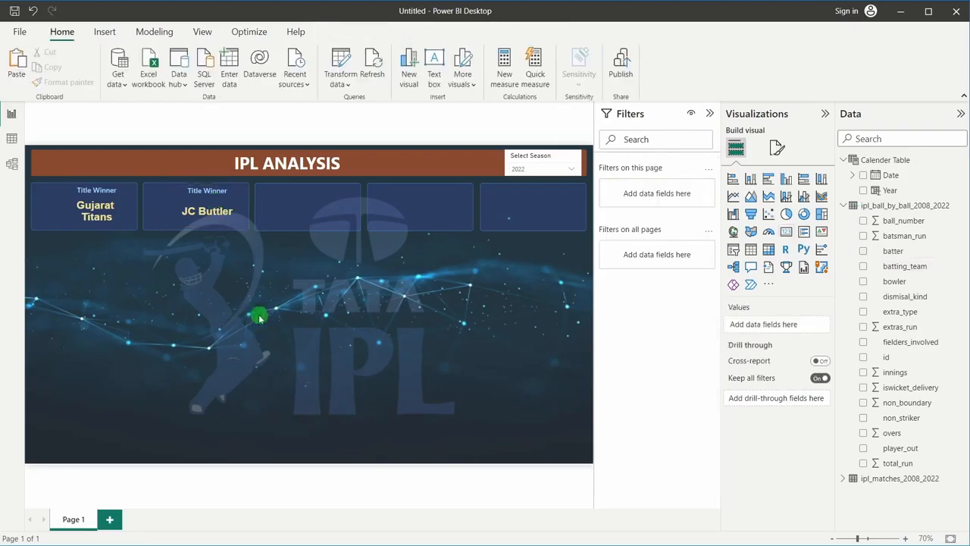
{"action": "left_click", "coordinate": [221, 216]}
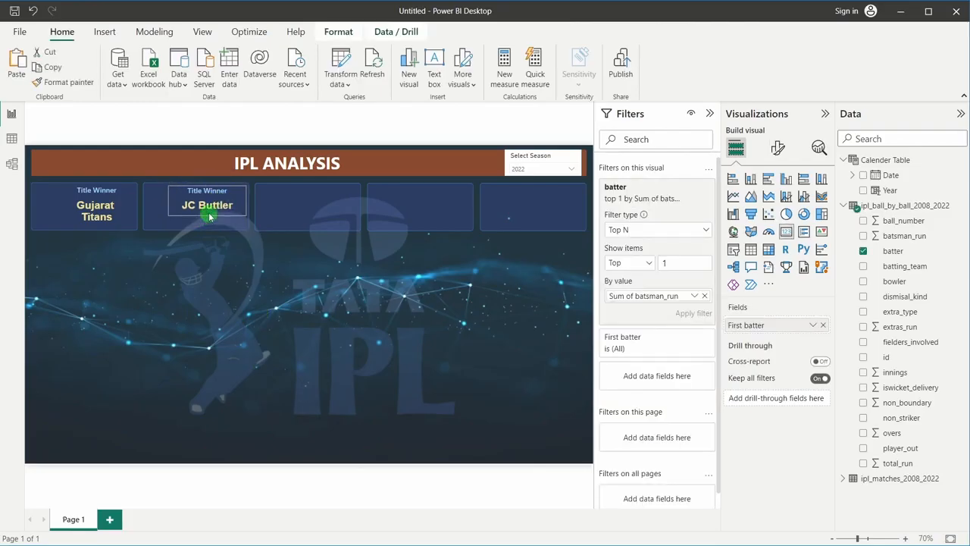
{"action": "left_click_drag", "start_coordinate": [209, 217], "coordinate": [212, 216]}
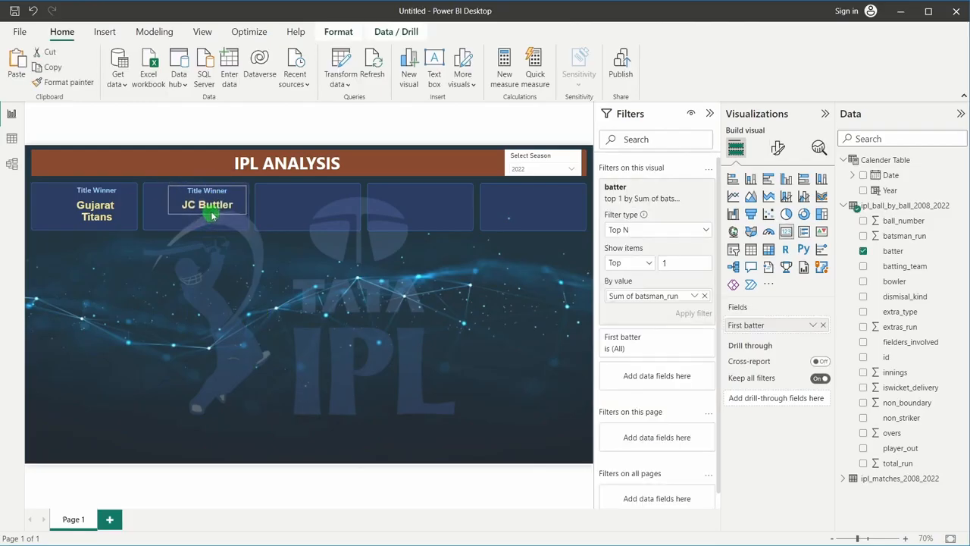
{"action": "left_click", "coordinate": [243, 296]}
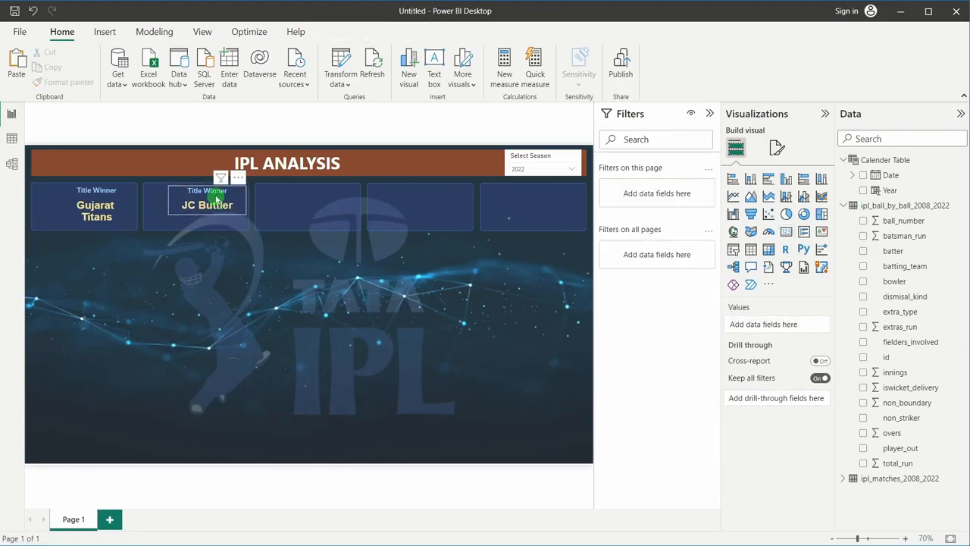
- Change the batter card's title text to Orange Cap
{"action": "left_click", "coordinate": [216, 199]}
{"action": "left_click", "coordinate": [776, 147]}
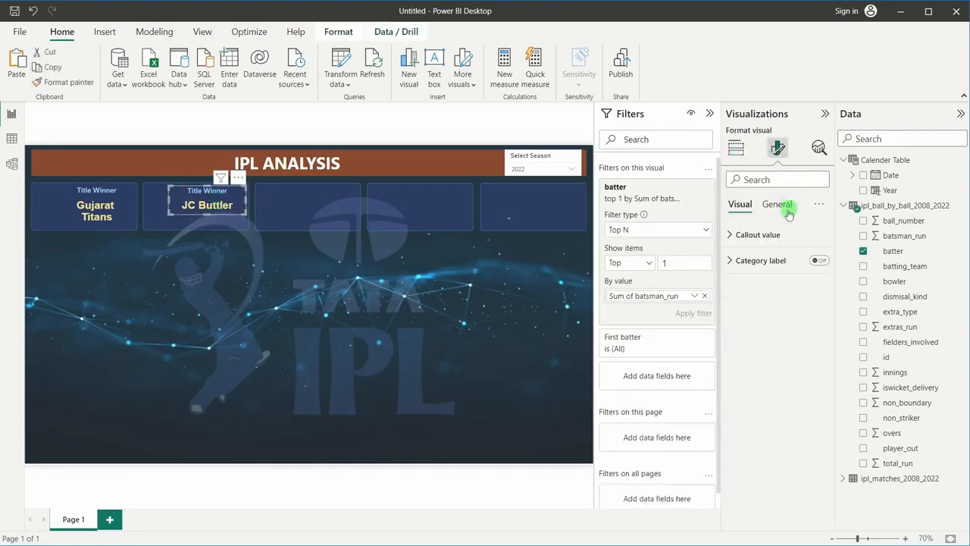
{"action": "left_click", "coordinate": [788, 214]}
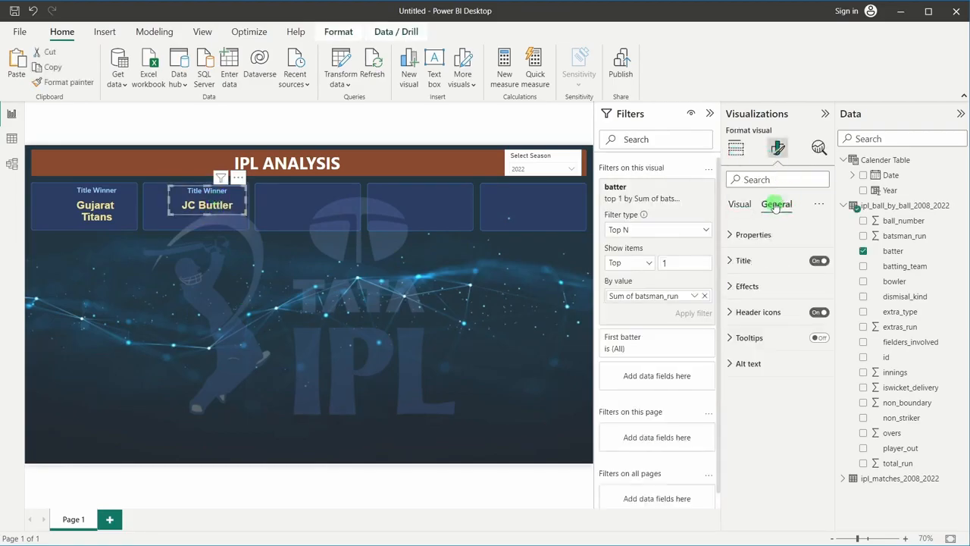
{"action": "left_click", "coordinate": [764, 269]}
{"action": "triple_click", "coordinate": [759, 324]}
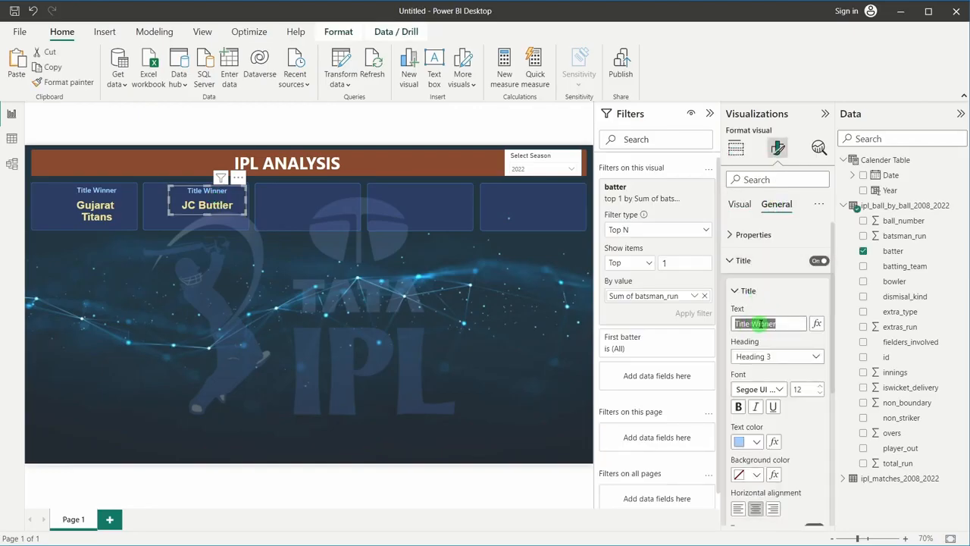
{"action": "type", "text": "Orange Cap"}
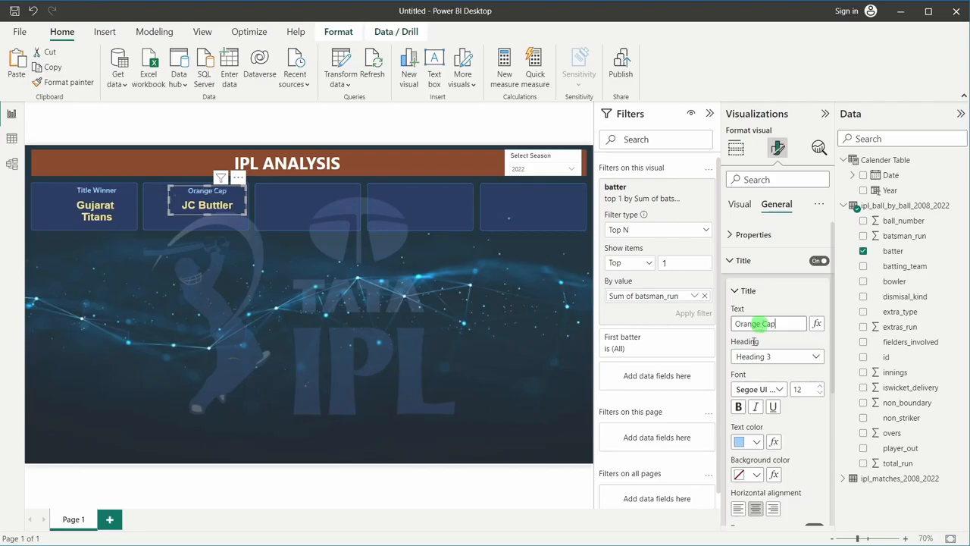
- Review the Orange Cap card's batter filter, examining its filter type, number of items shown and by-value field
{"action": "left_click", "coordinate": [247, 221]}
{"action": "left_click", "coordinate": [241, 214]}
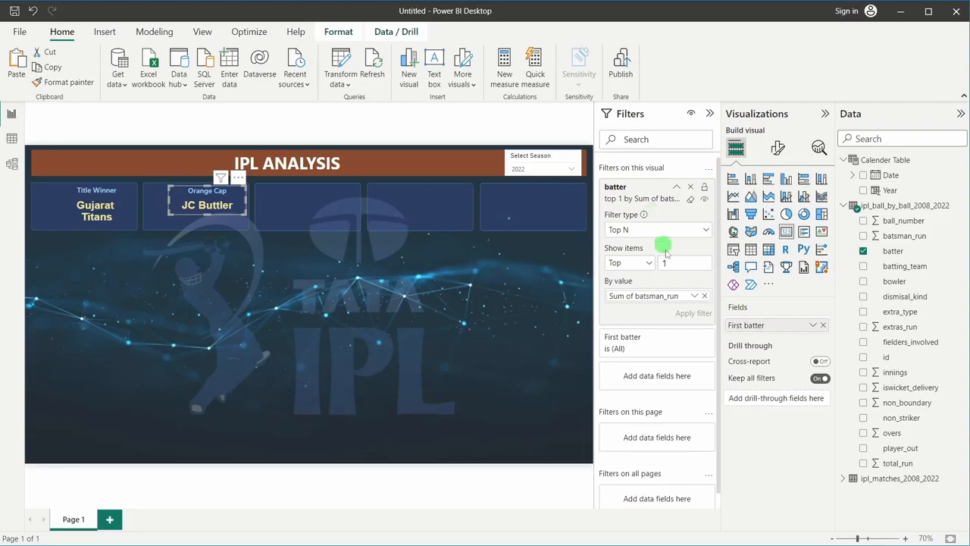
{"action": "scroll", "coordinate": [656, 413], "scroll_direction": "down", "scroll_amount": 1}
{"action": "scroll", "coordinate": [657, 415], "scroll_direction": "down", "scroll_amount": 1}
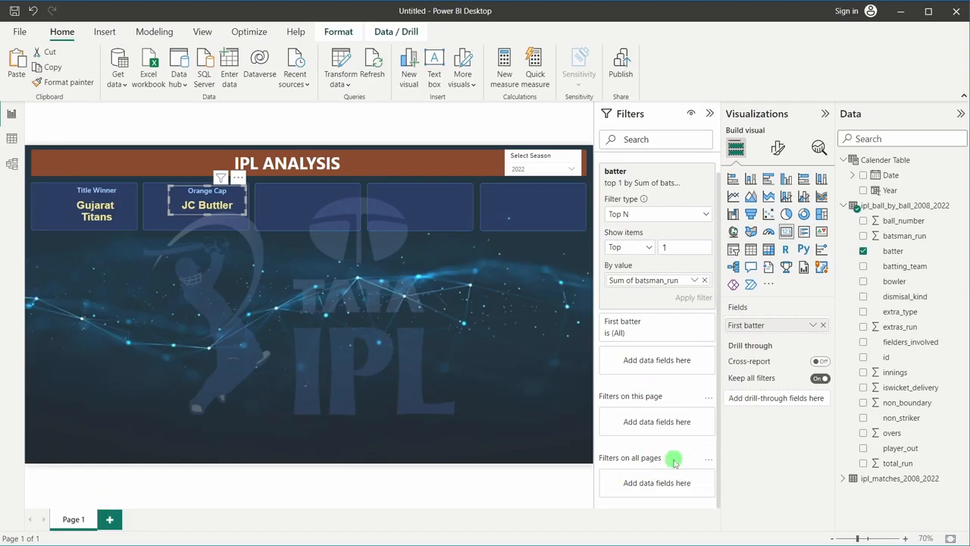
{"action": "scroll", "coordinate": [675, 459], "scroll_direction": "up", "scroll_amount": 1}
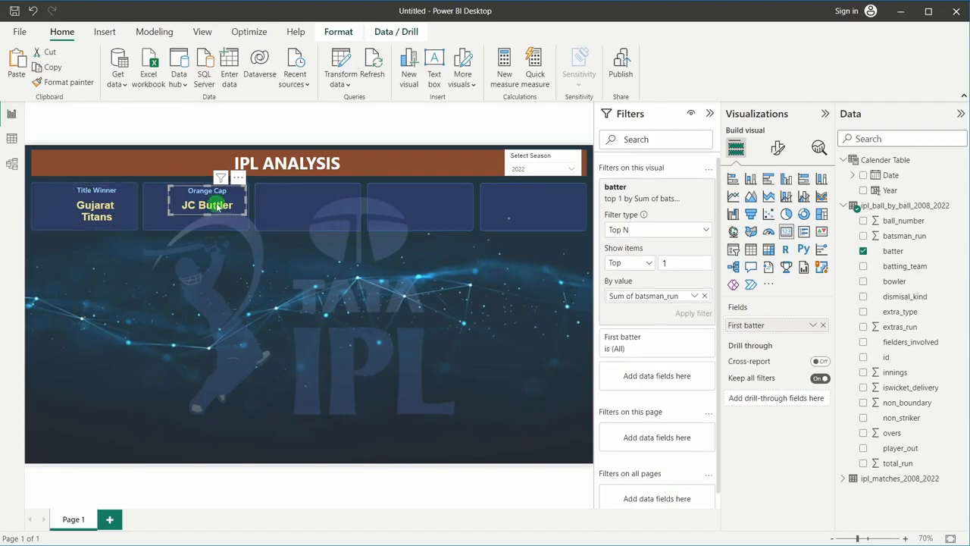
{"action": "left_click", "coordinate": [636, 231]}
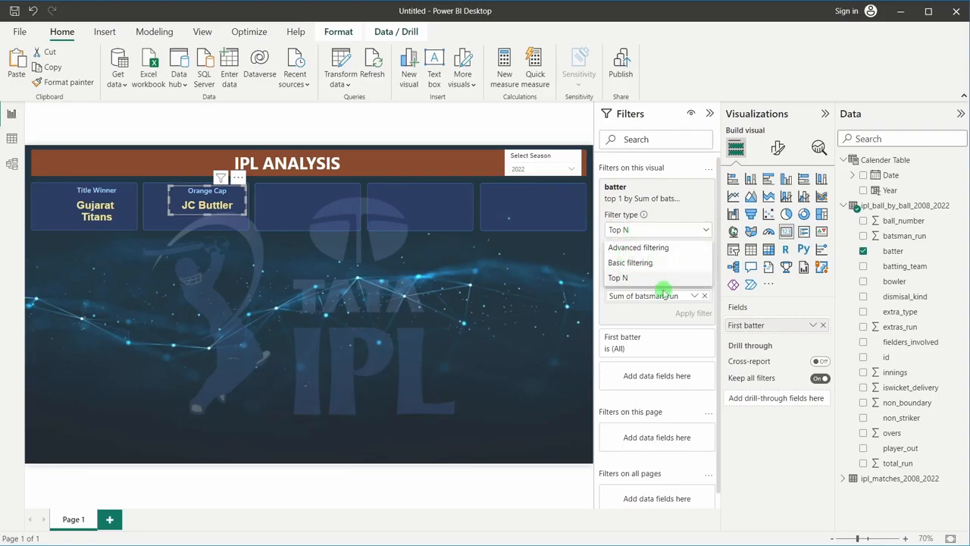
{"action": "left_click", "coordinate": [651, 226]}
{"action": "left_click_drag", "start_coordinate": [678, 265], "coordinate": [658, 264]}
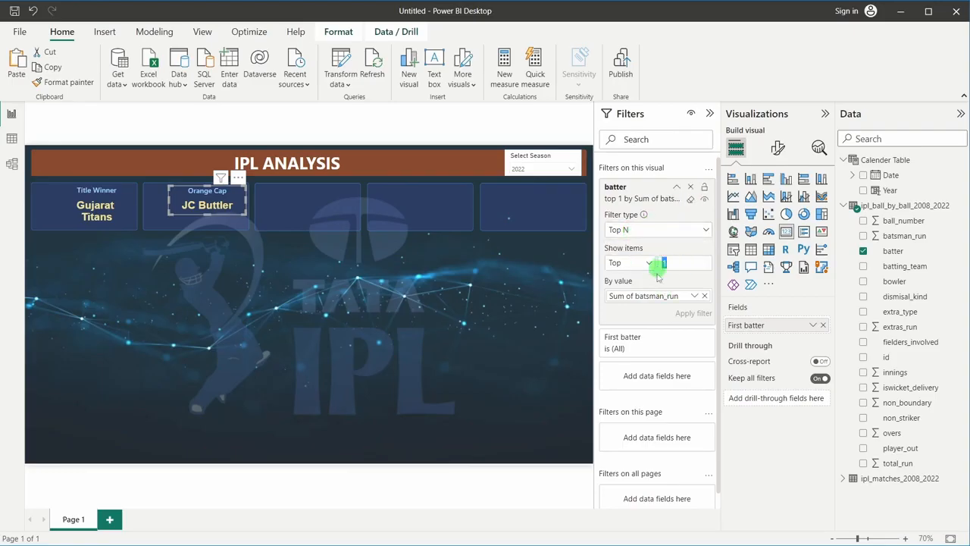
{"action": "left_click", "coordinate": [630, 299]}
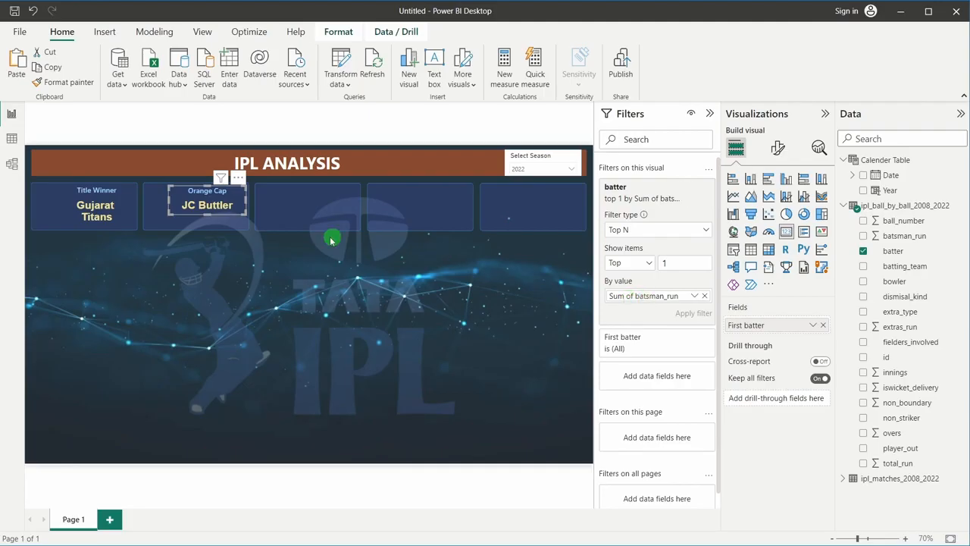
{"action": "left_click", "coordinate": [324, 293]}
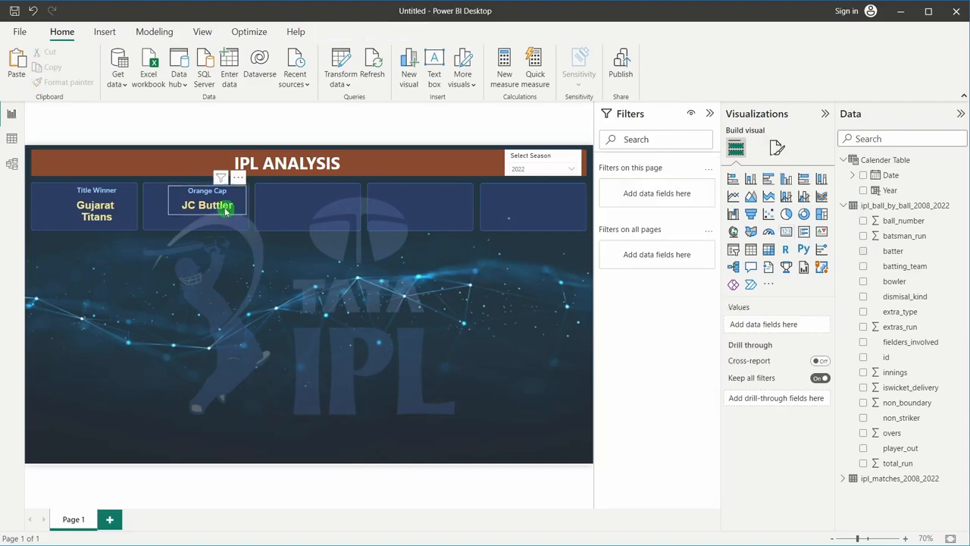
- Duplicate the Orange Cap card and place the copy directly below the original, outside the rectangle
{"action": "left_click", "coordinate": [223, 208]}
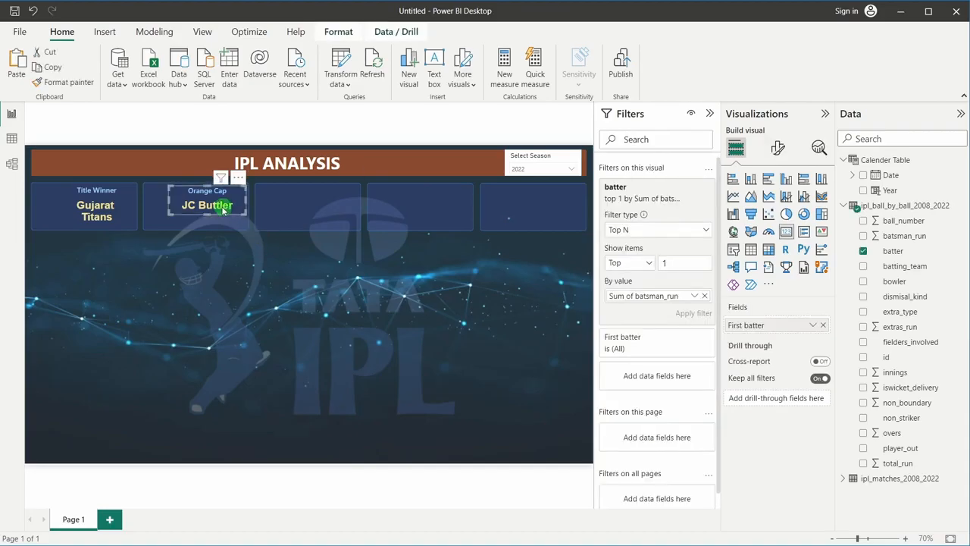
{"action": "key", "text": "ctrl+c"}
{"action": "key", "text": "ctrl+v"}
{"action": "left_click_drag", "start_coordinate": [221, 218], "coordinate": [211, 265]}
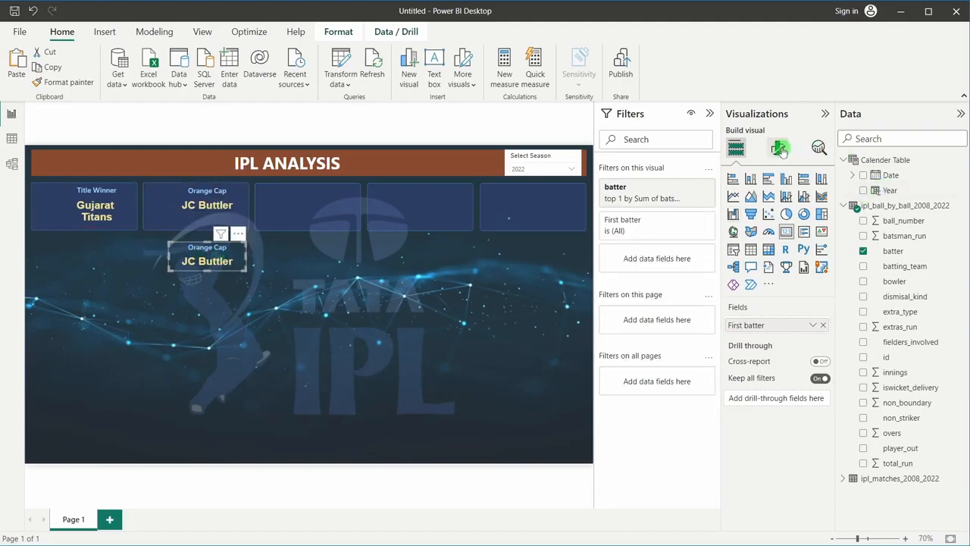
- Turn off the duplicated card's title and check the runs line of the Orange Cap card in the finished IPL Dashboard report
{"action": "left_click", "coordinate": [780, 150]}
{"action": "left_click", "coordinate": [776, 204]}
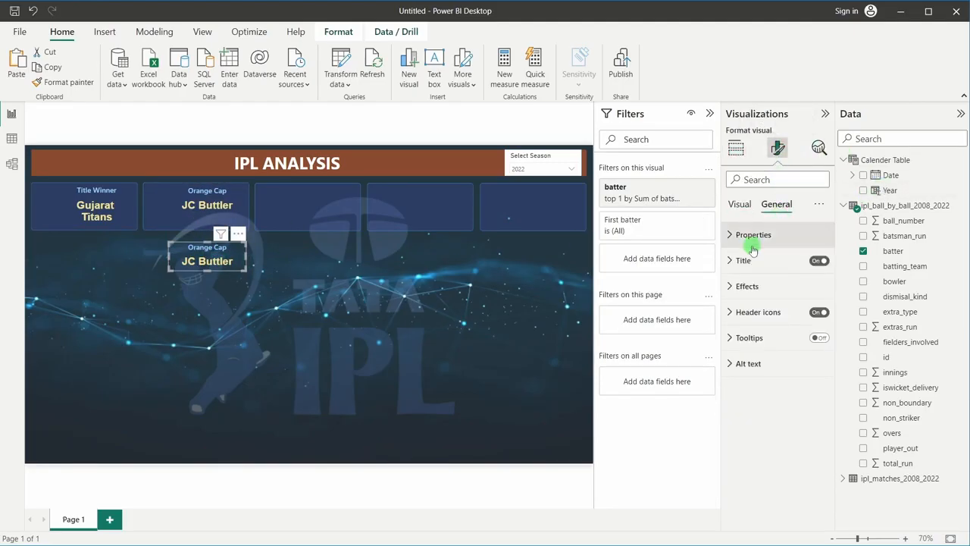
{"action": "left_click", "coordinate": [820, 263]}
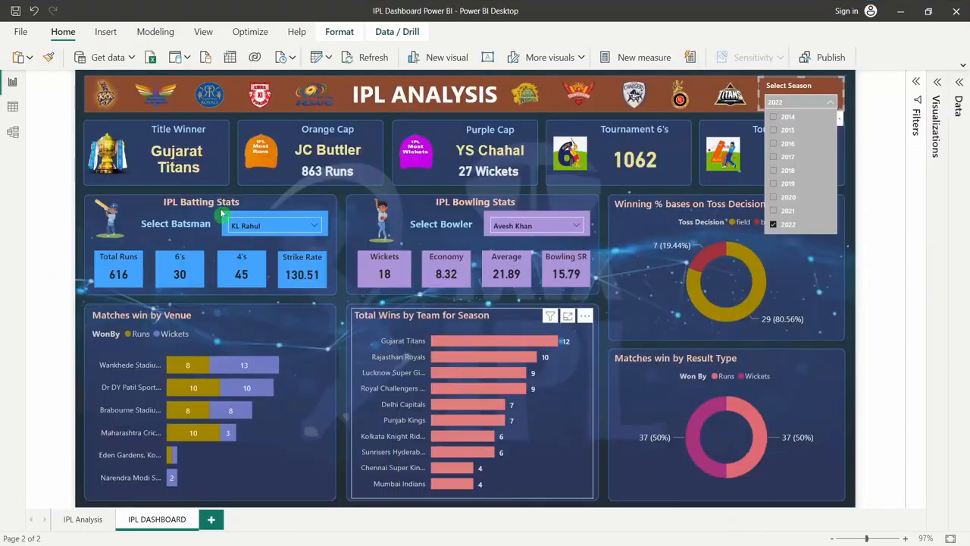
{"action": "left_click", "coordinate": [315, 173]}
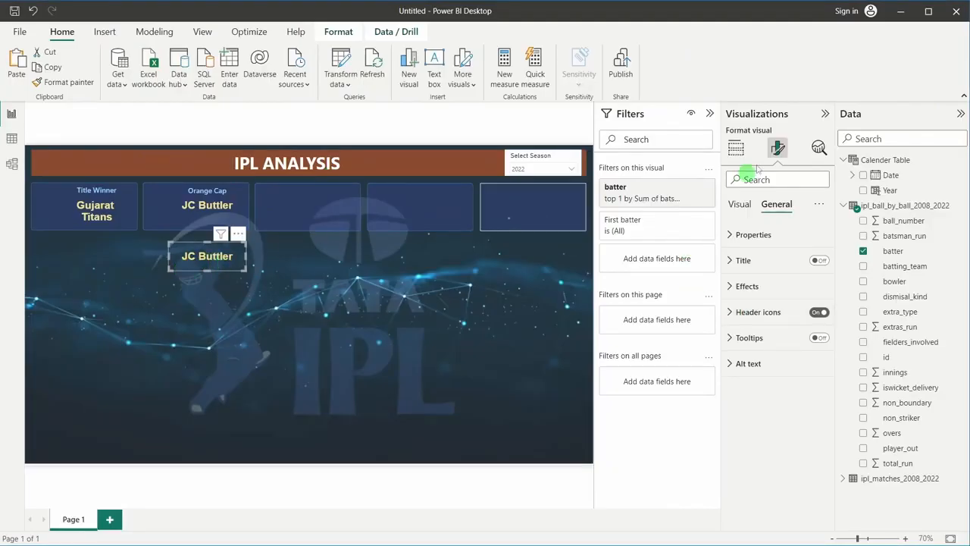
- Remove the First batter field from the duplicated card and expand its batter filter settings
{"action": "left_click", "coordinate": [736, 147]}
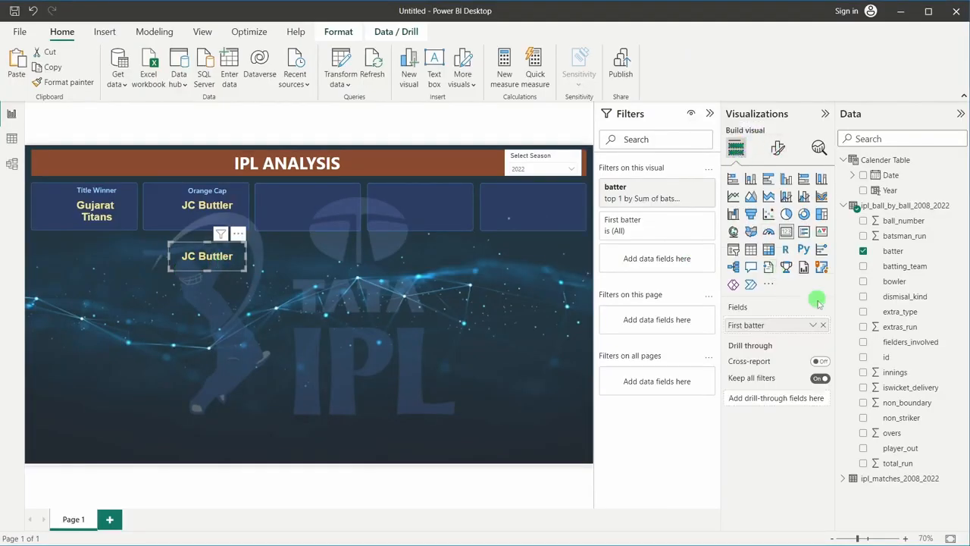
{"action": "left_click", "coordinate": [823, 324]}
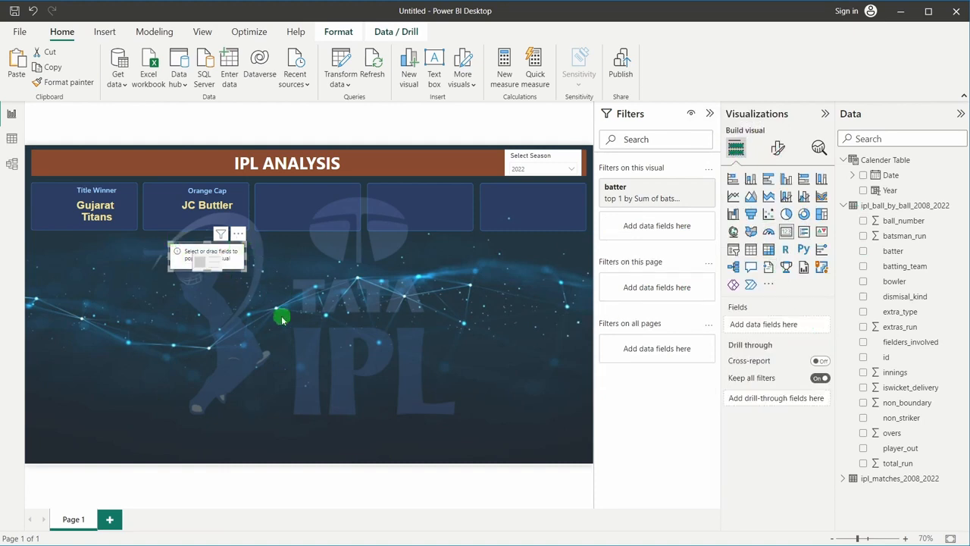
{"action": "mouse_move", "coordinate": [639, 195]}
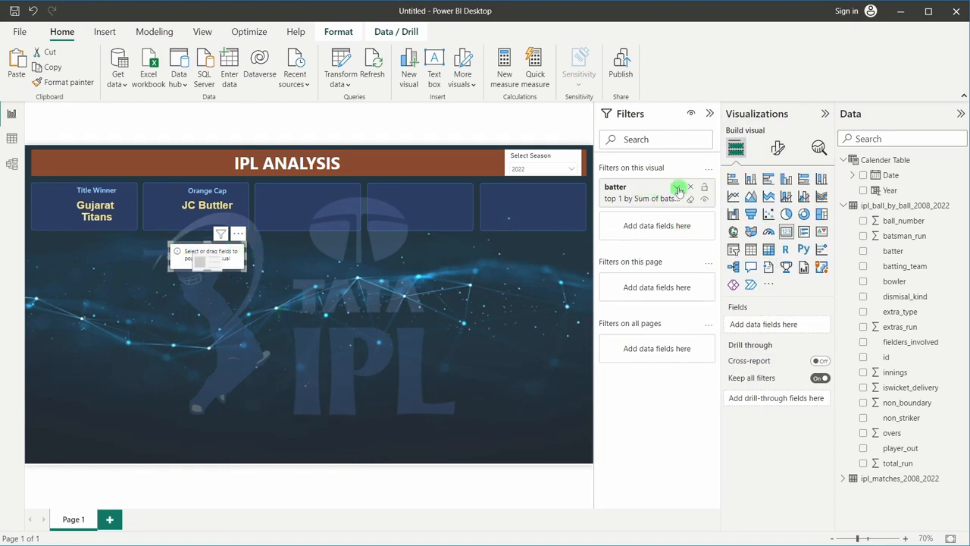
{"action": "left_click", "coordinate": [676, 189]}
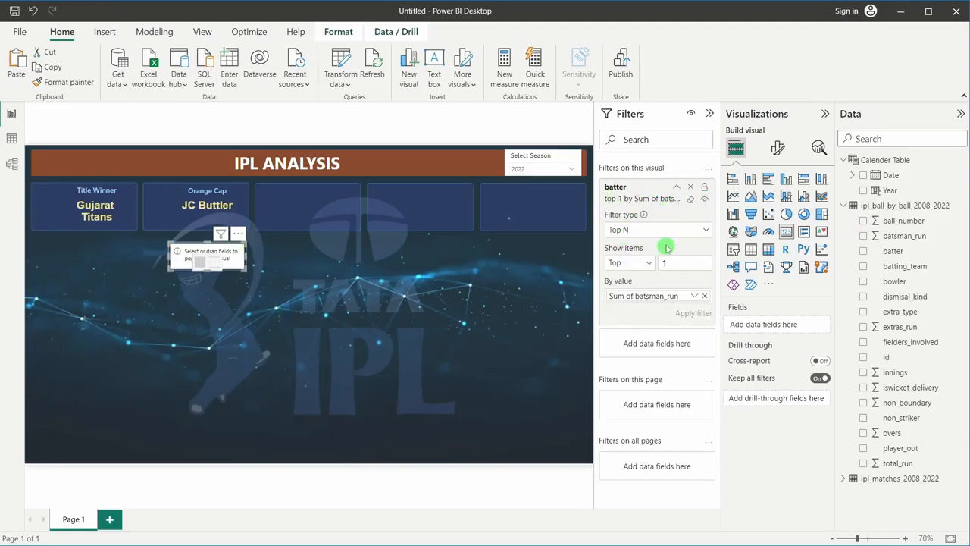
- Show the sum of batsman_run on the duplicated card and place it below the batter's name inside the Orange Cap rectangle
{"action": "left_click", "coordinate": [673, 188]}
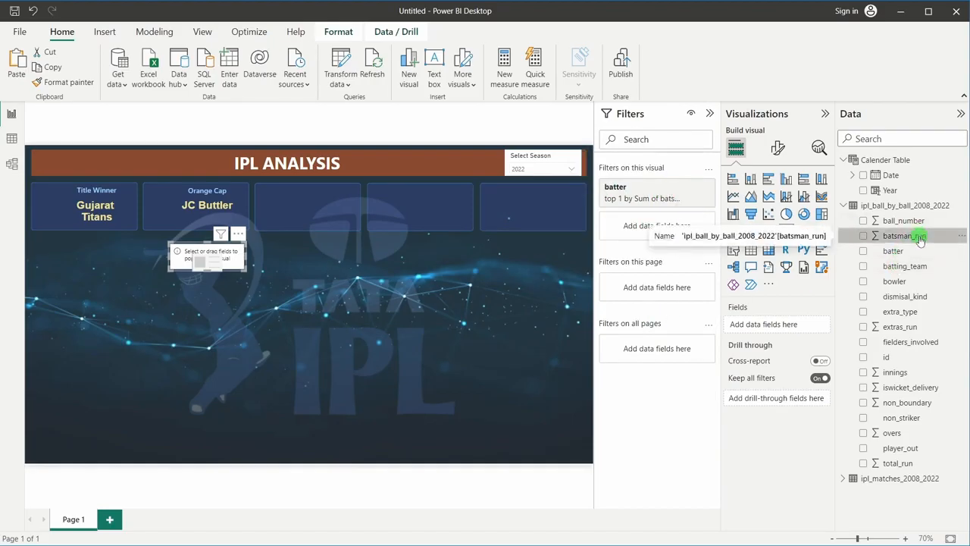
{"action": "left_click_drag", "start_coordinate": [917, 237], "coordinate": [785, 325]}
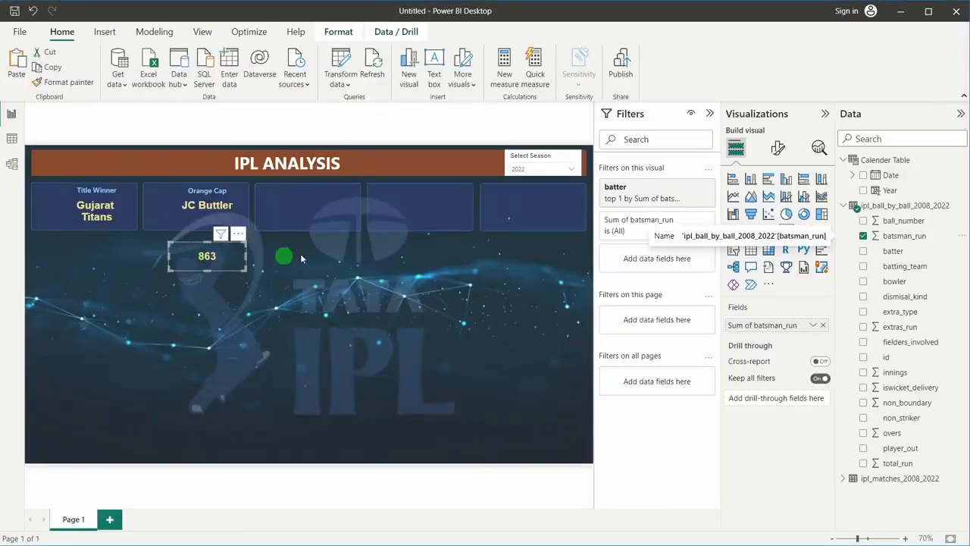
{"action": "left_click", "coordinate": [630, 197]}
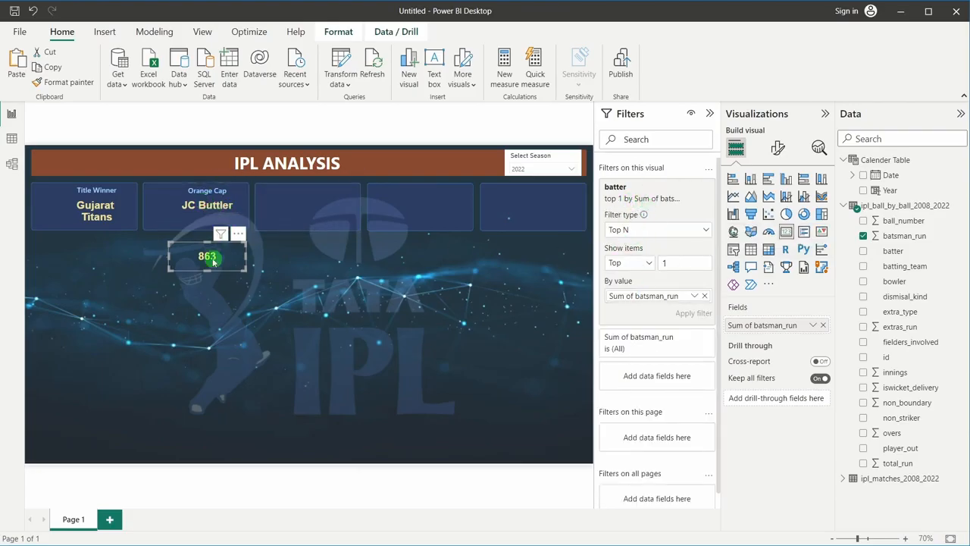
{"action": "left_click_drag", "start_coordinate": [213, 262], "coordinate": [212, 231]}
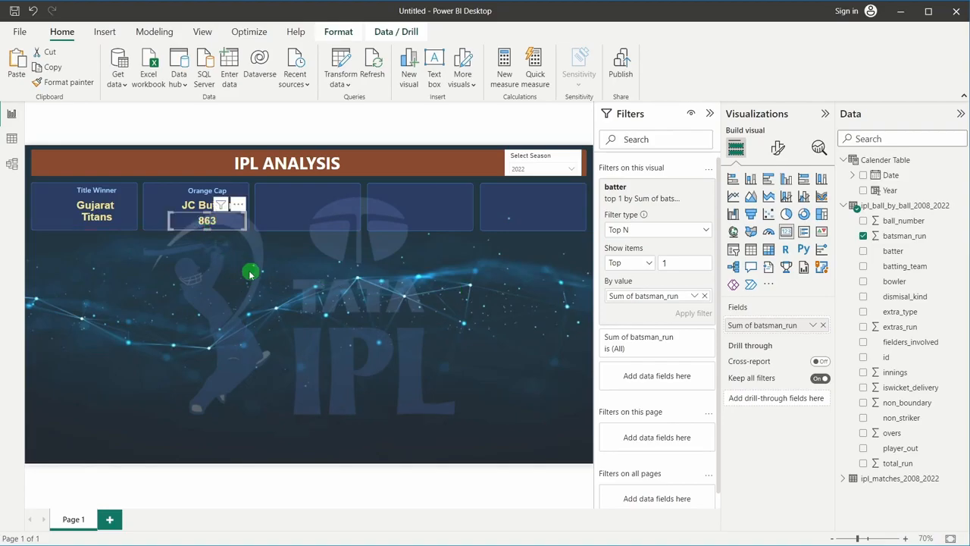
{"action": "left_click", "coordinate": [251, 273]}
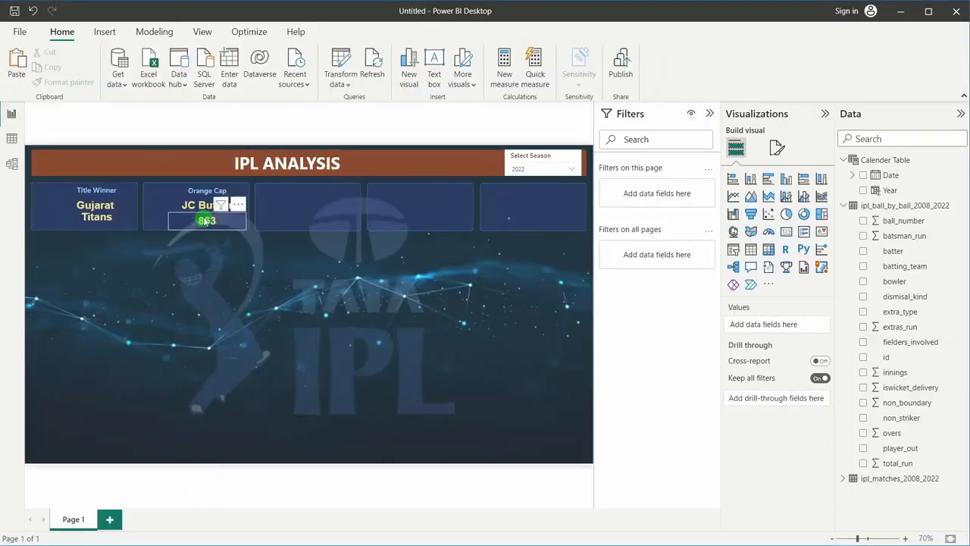
{"action": "left_click", "coordinate": [205, 221]}
{"action": "left_click", "coordinate": [248, 253]}
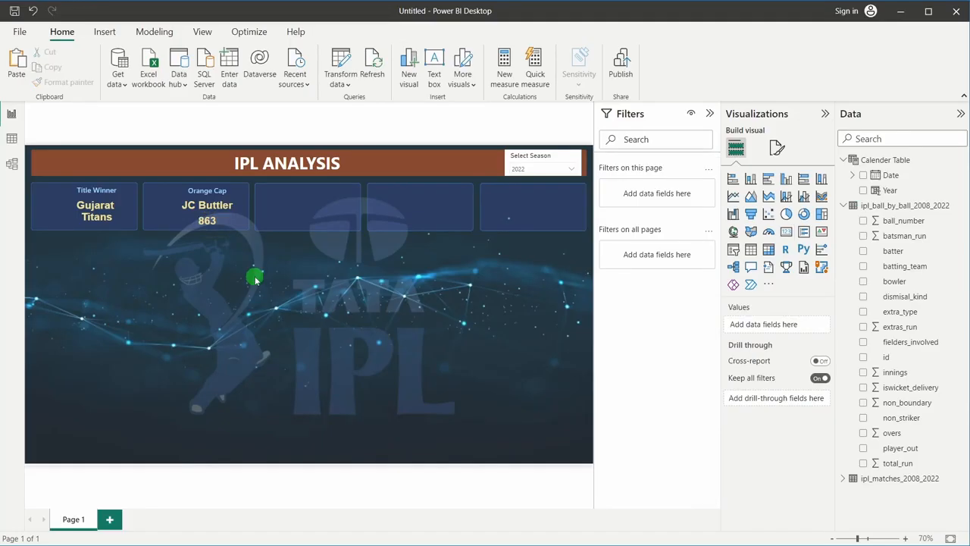
- Create a new measure named Batter Runs in the ipl_ball_by_ball_2008_2022 table
{"action": "left_click", "coordinate": [892, 208]}
{"action": "right_click", "coordinate": [859, 209]}
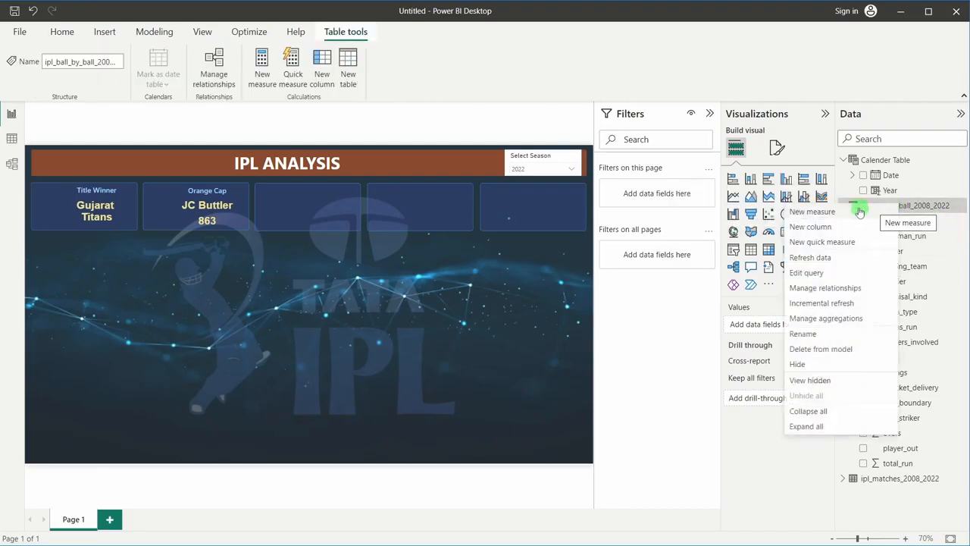
{"action": "left_click", "coordinate": [859, 210]}
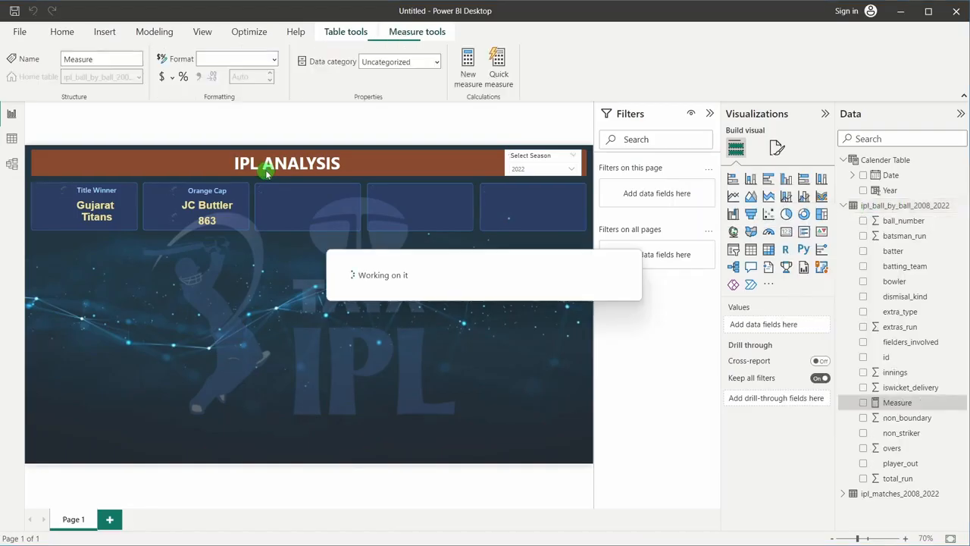
{"action": "double_click", "coordinate": [103, 111]}
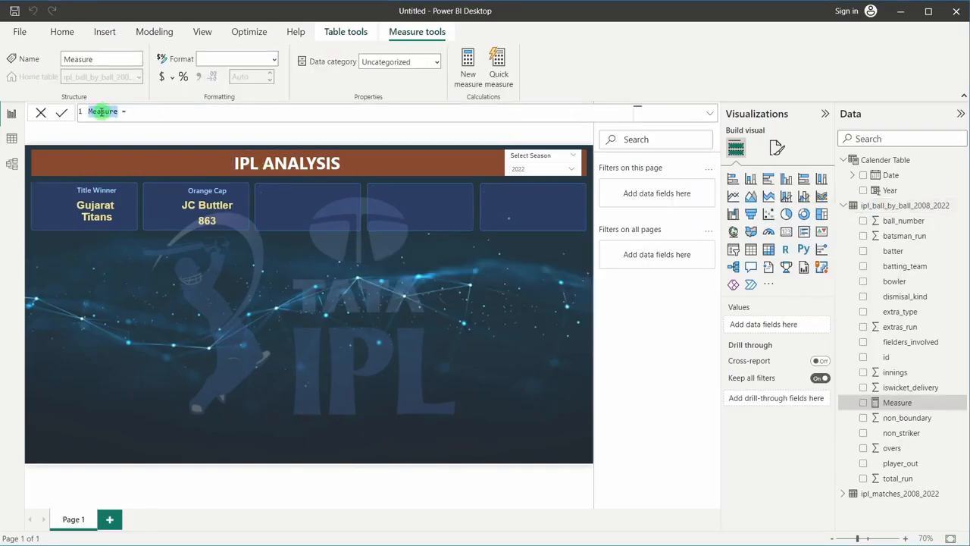
{"action": "type", "text": "Batter Runs"}
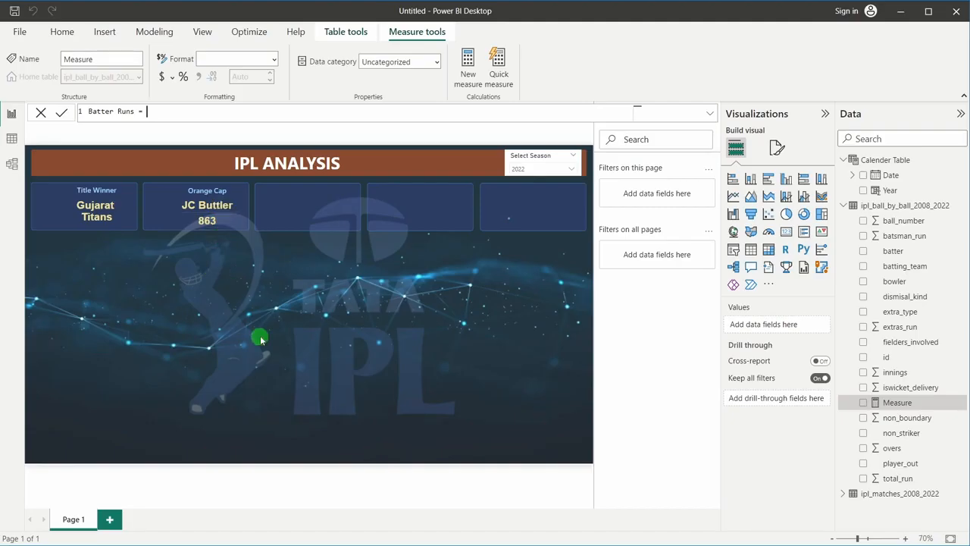
- Start the Batter Runs formula with CONCATENATE(SUM(ipl_ball_by_ball_2008_2022[batsman_run])) and check the field used by the runs card
{"action": "type", "text": "conac"}
{"action": "key", "text": "BackSpace"}
{"action": "key", "text": "BackSpace"}
{"action": "type", "text": "CATENATE("}
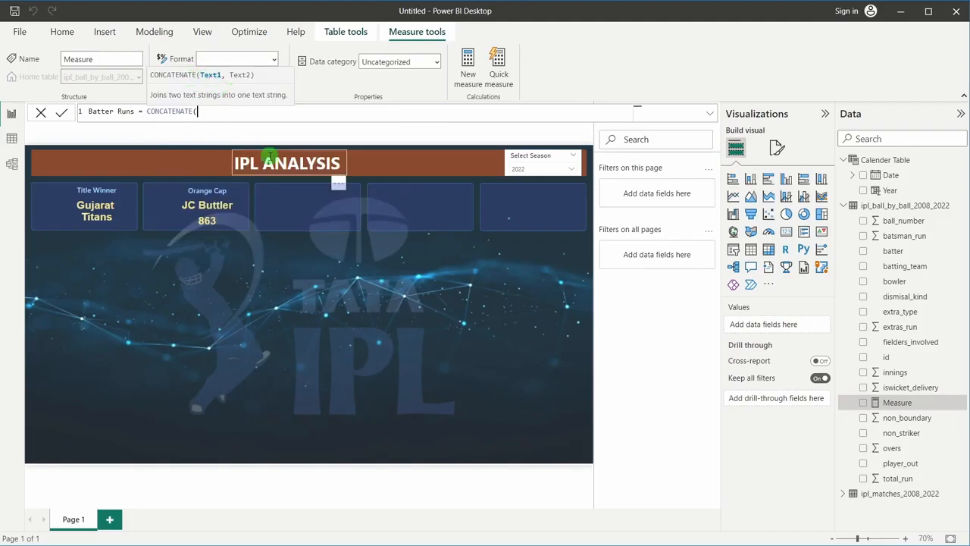
{"action": "type", "text": "SUM("}
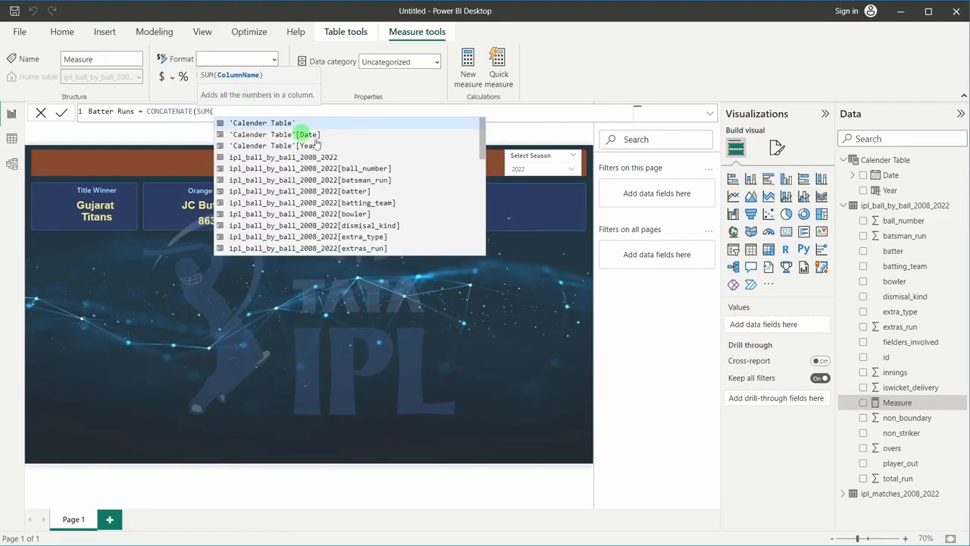
{"action": "left_click", "coordinate": [368, 180]}
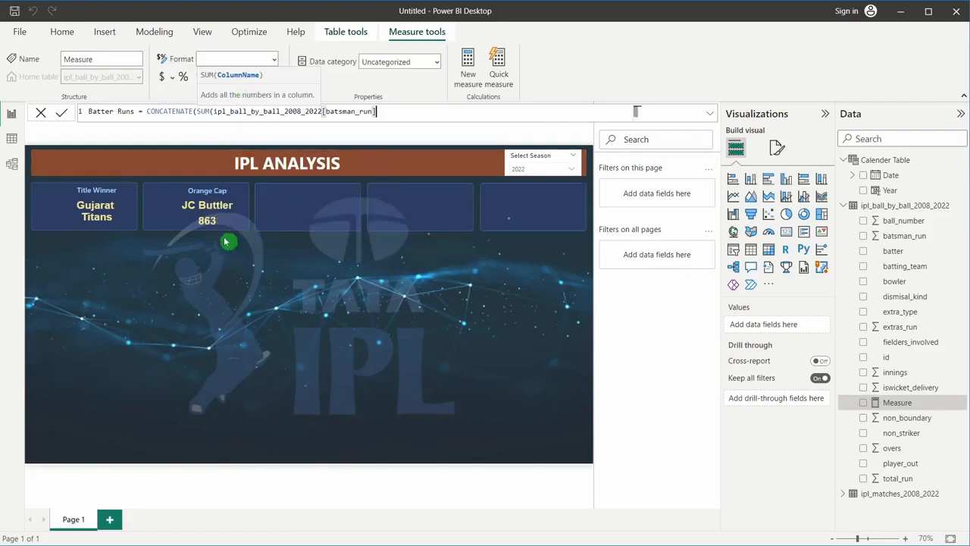
{"action": "left_click", "coordinate": [202, 226]}
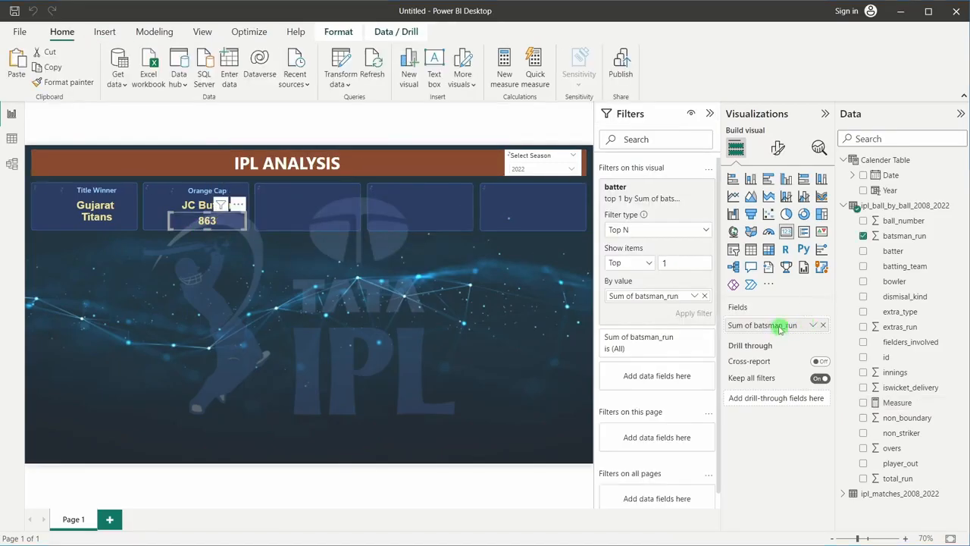
{"action": "left_click", "coordinate": [238, 292]}
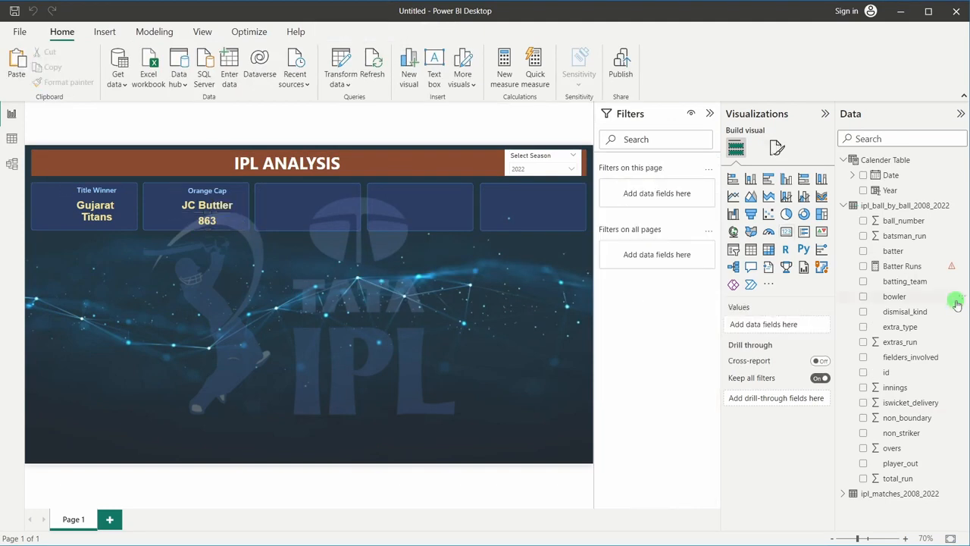
- Complete the Batter Runs formula by adding " Runs" as the second CONCATENATE argument and commit the measure
{"action": "left_click", "coordinate": [909, 266]}
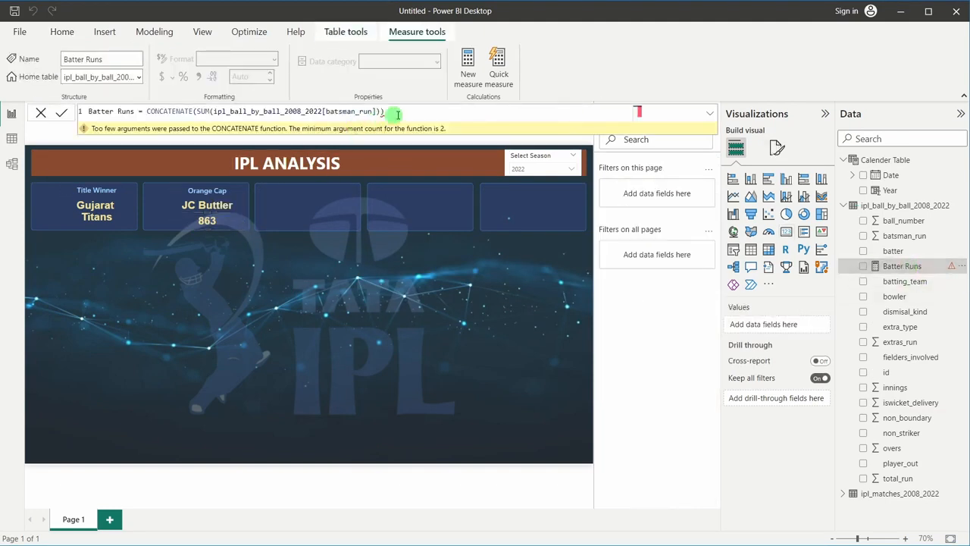
{"action": "key", "text": "BackSpace"}
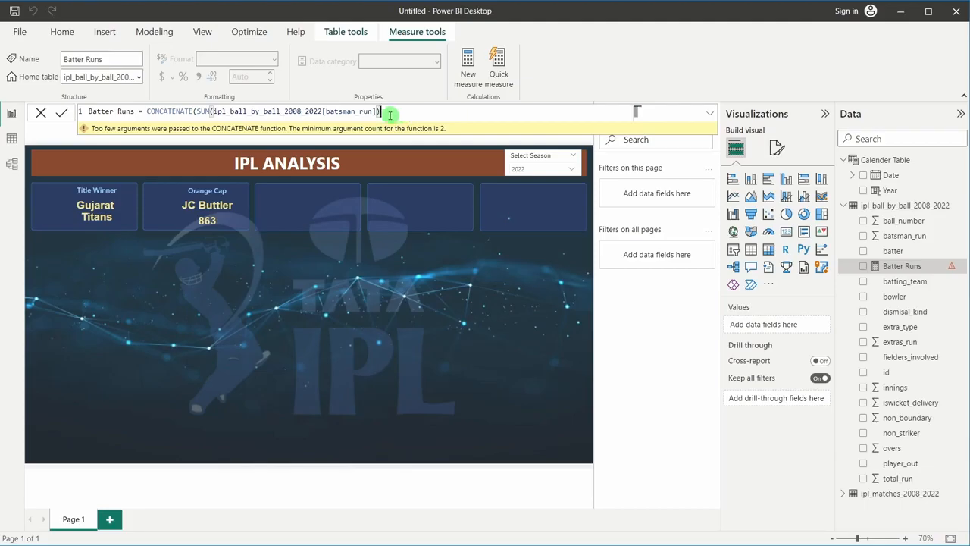
{"action": "type", "text": ", \" Runs"}
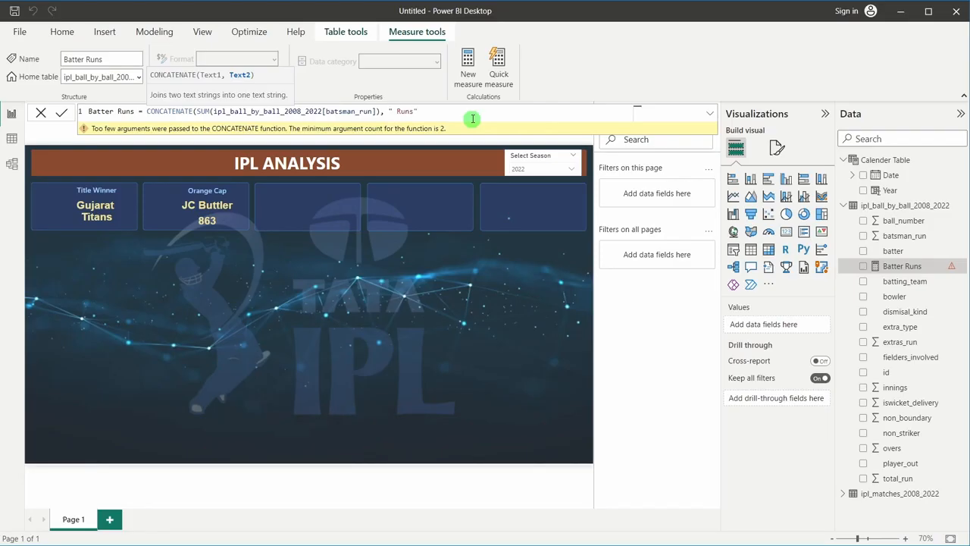
{"action": "type", "text": ")"}
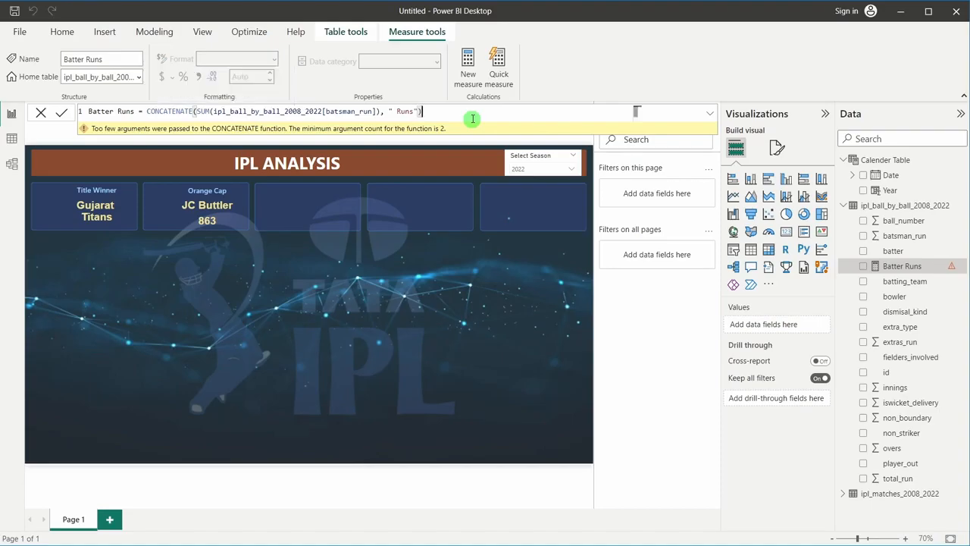
{"action": "left_click", "coordinate": [63, 113]}
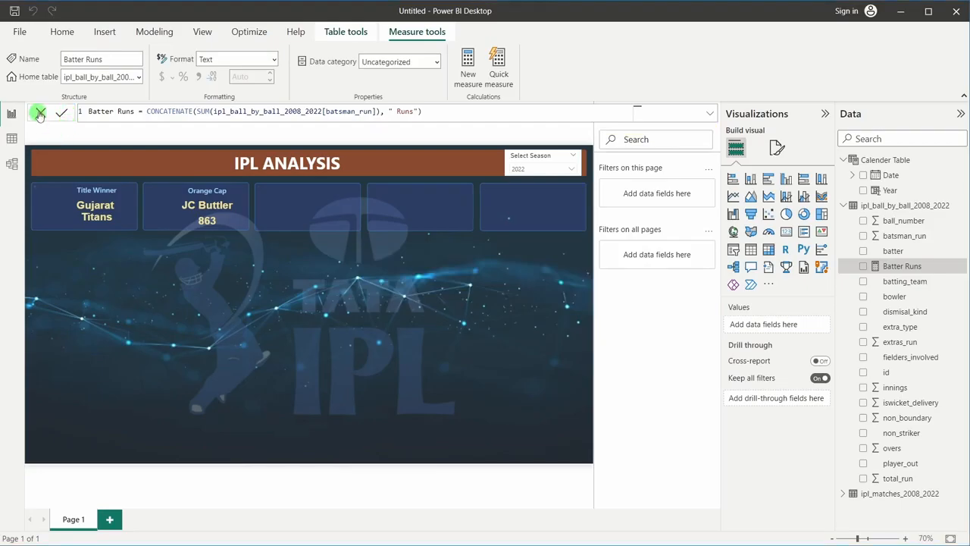
{"action": "left_click", "coordinate": [40, 112]}
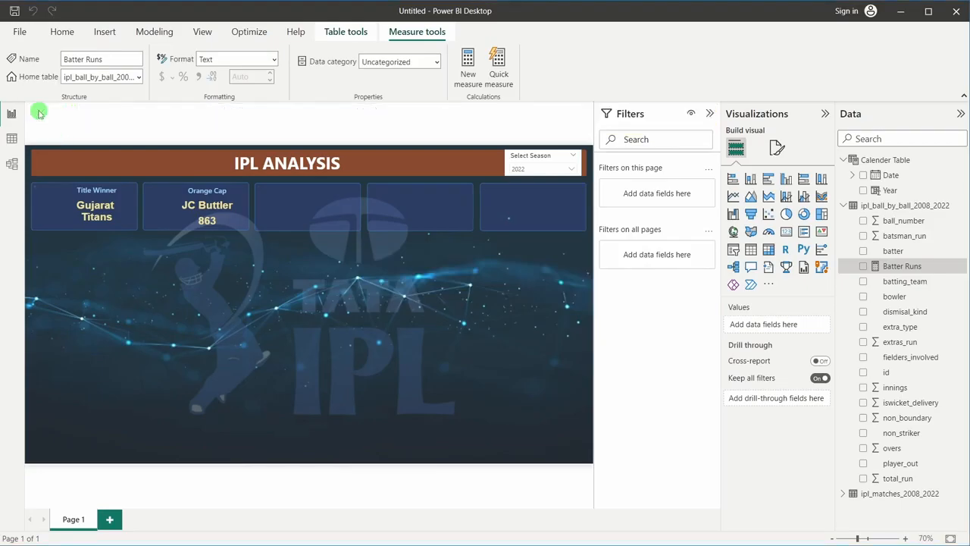
- Replace Sum of batsman_run on the runs card with the Batter Runs measure
{"action": "left_click", "coordinate": [215, 222]}
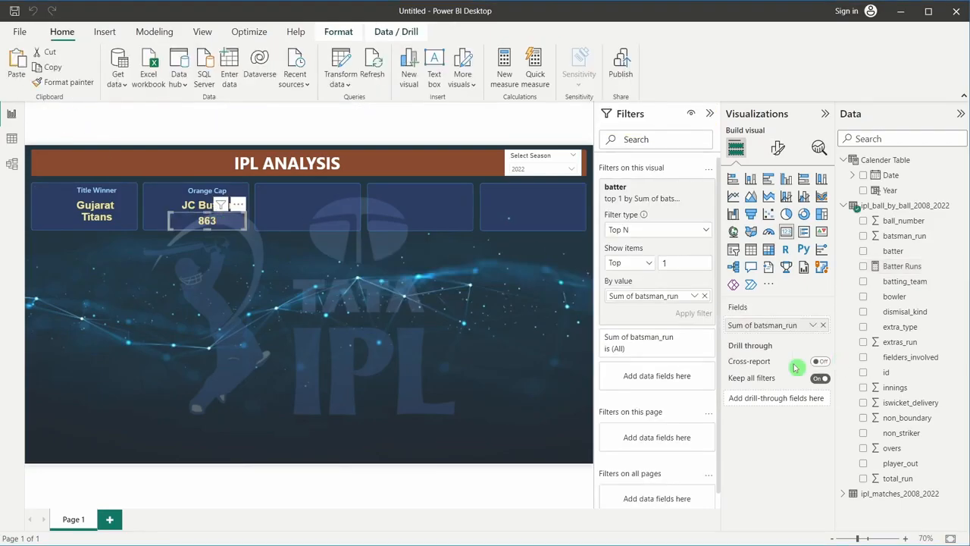
{"action": "left_click", "coordinate": [824, 328]}
{"action": "left_click_drag", "start_coordinate": [902, 266], "coordinate": [766, 324]}
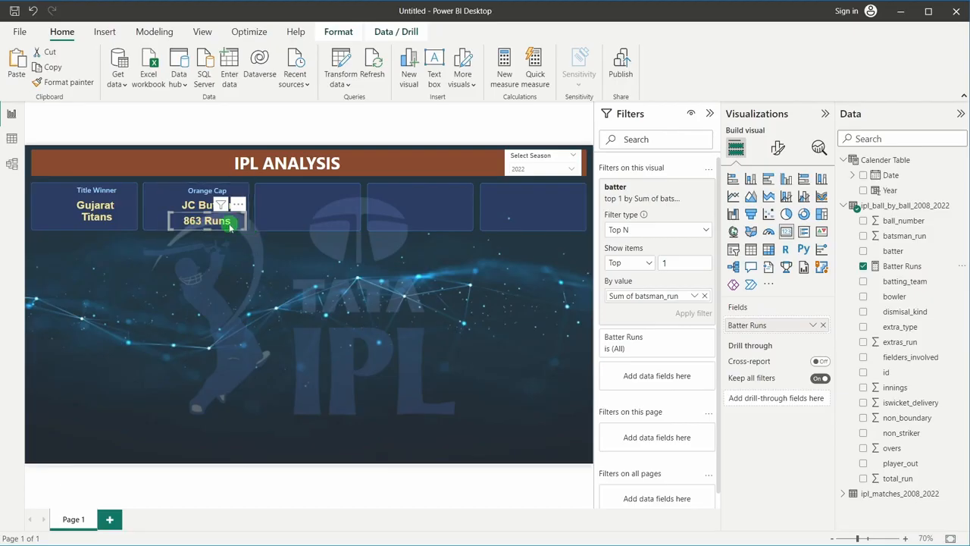
- Format the runs card's callout value with a light gray color, font size 17 and the DIN font
{"action": "left_click", "coordinate": [778, 149]}
{"action": "left_click", "coordinate": [758, 234]}
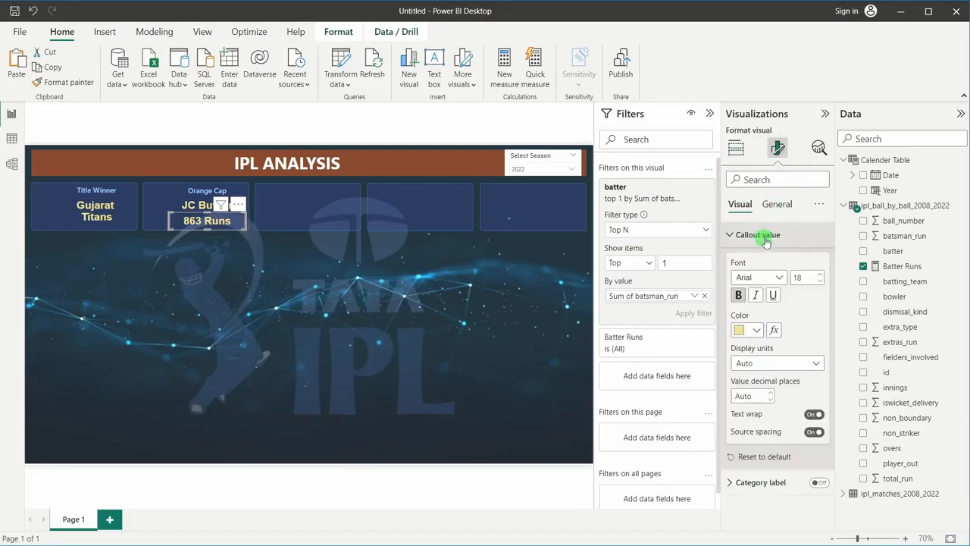
{"action": "left_click", "coordinate": [756, 330]}
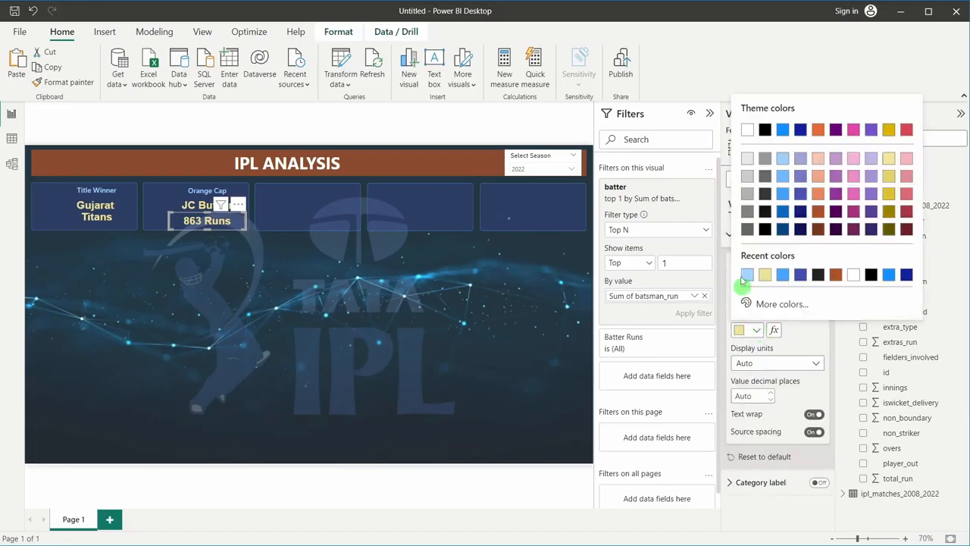
{"action": "left_click", "coordinate": [748, 159]}
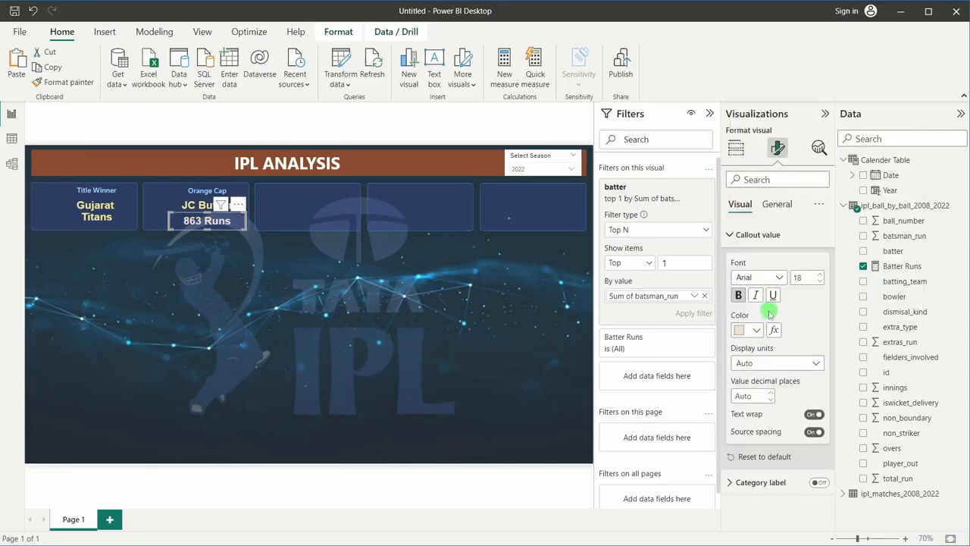
{"action": "left_click", "coordinate": [819, 281]}
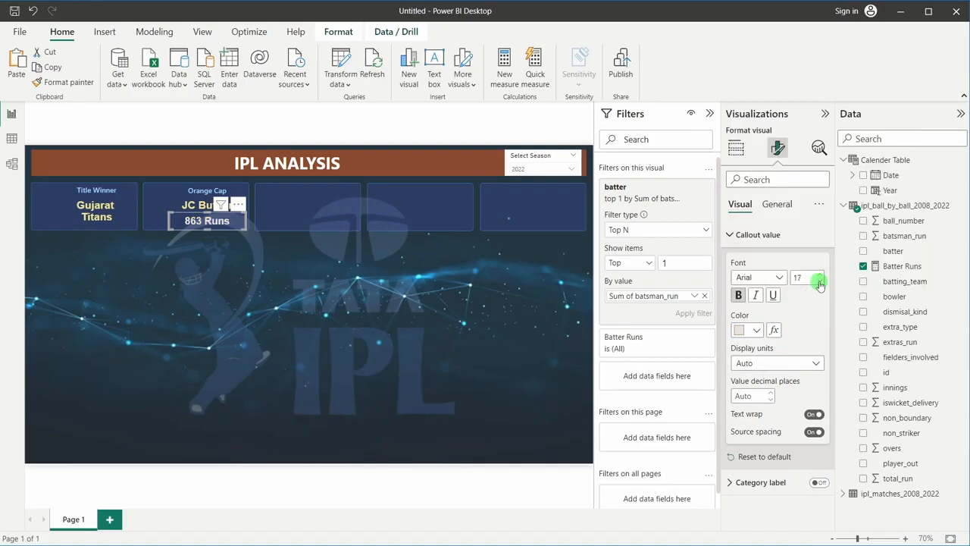
{"action": "left_click", "coordinate": [780, 278]}
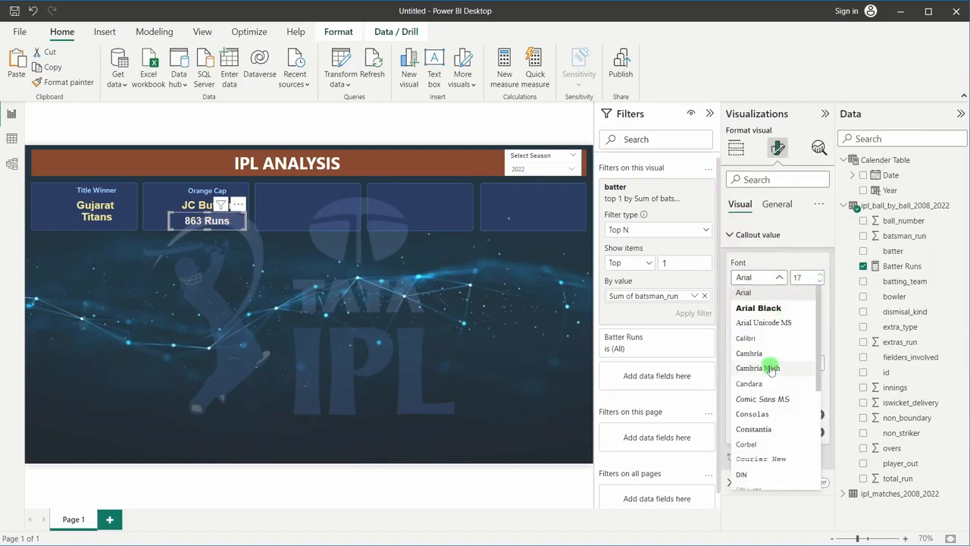
{"action": "scroll", "coordinate": [754, 364], "scroll_direction": "down", "scroll_amount": 2}
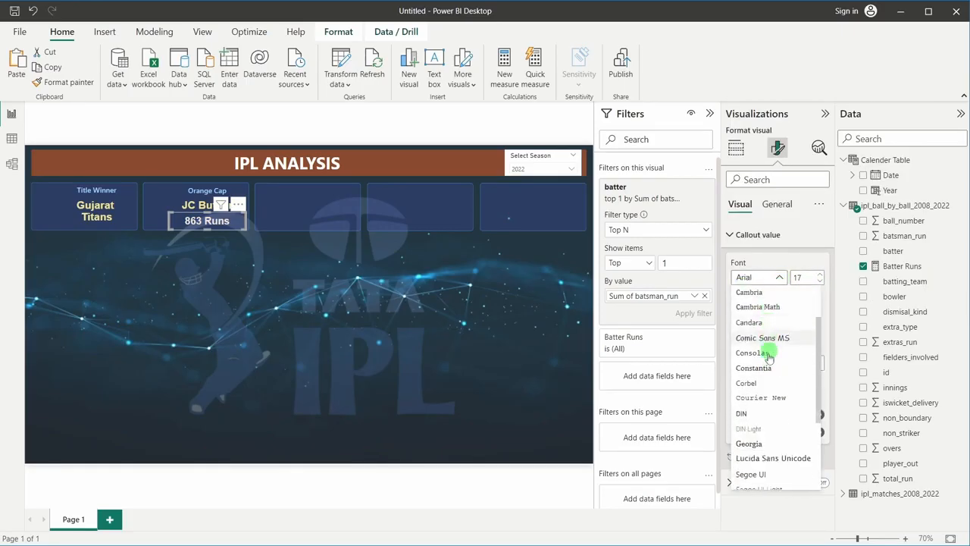
{"action": "left_click", "coordinate": [754, 409]}
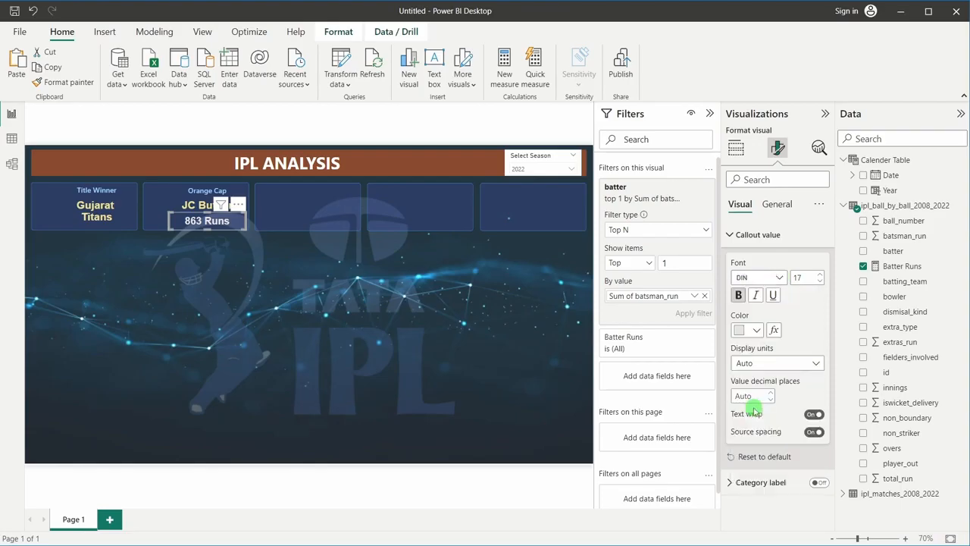
{"action": "left_click", "coordinate": [333, 308]}
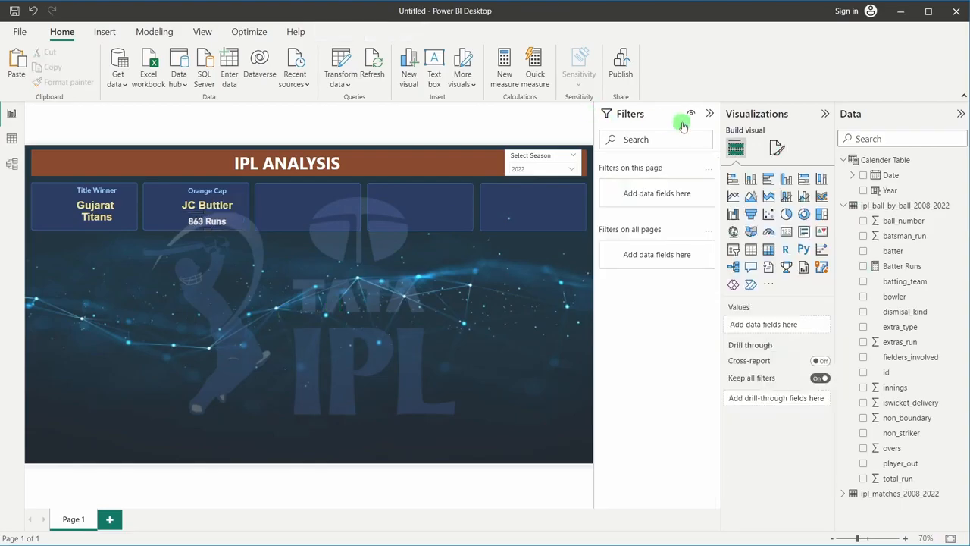
- Collapse the filters area, then duplicate the Orange Cap batter card and place the copy in the third rectangle
{"action": "left_click", "coordinate": [709, 115]}
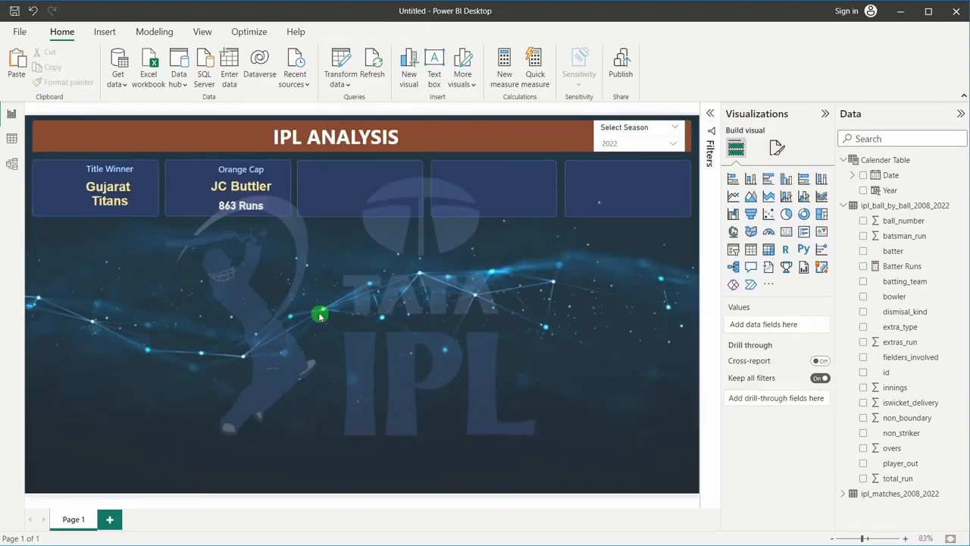
{"action": "left_click", "coordinate": [244, 182]}
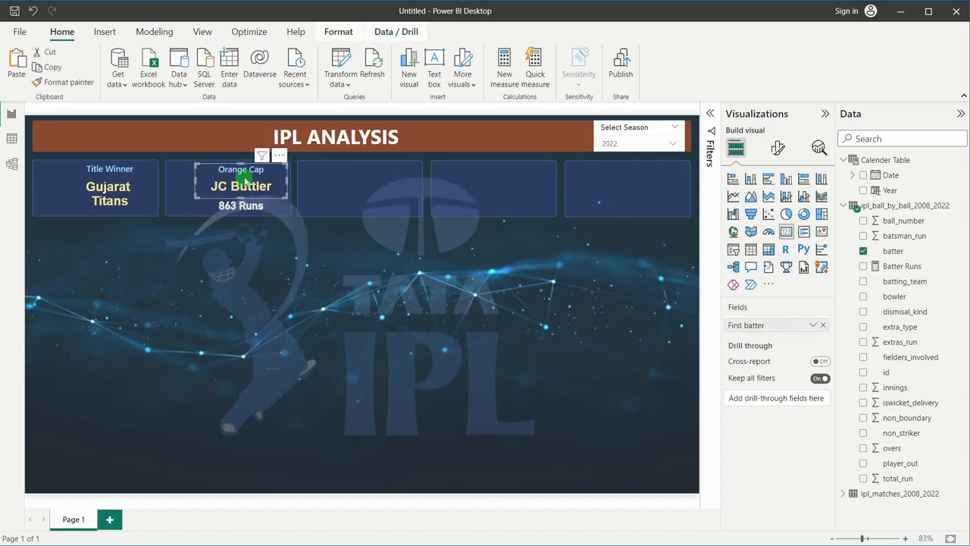
{"action": "left_click_drag", "start_coordinate": [244, 182], "coordinate": [378, 191]}
{"action": "left_click", "coordinate": [428, 288]}
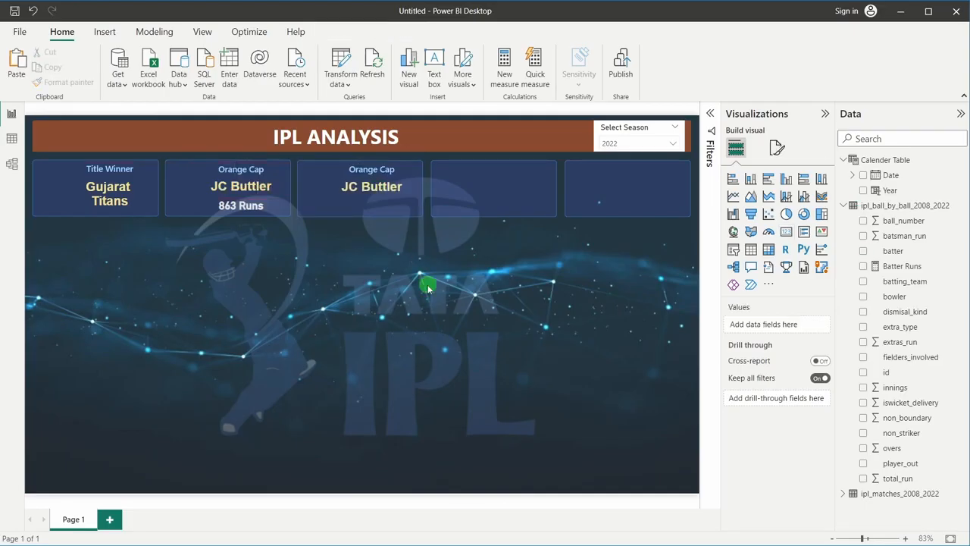
{"action": "left_click", "coordinate": [379, 185]}
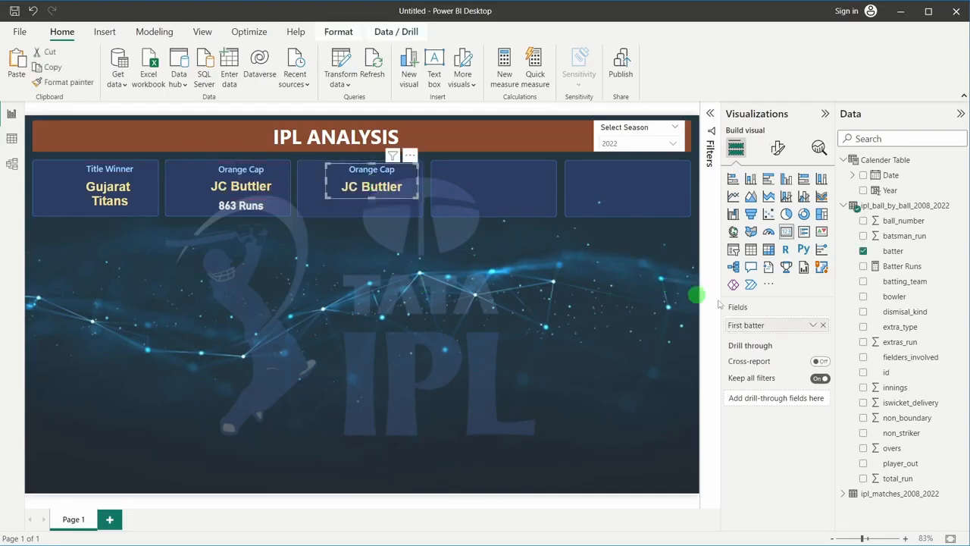
- Remove the batter filter from the copied card in the third rectangle and replace its First batter field with bowler
{"action": "left_click", "coordinate": [710, 115]}
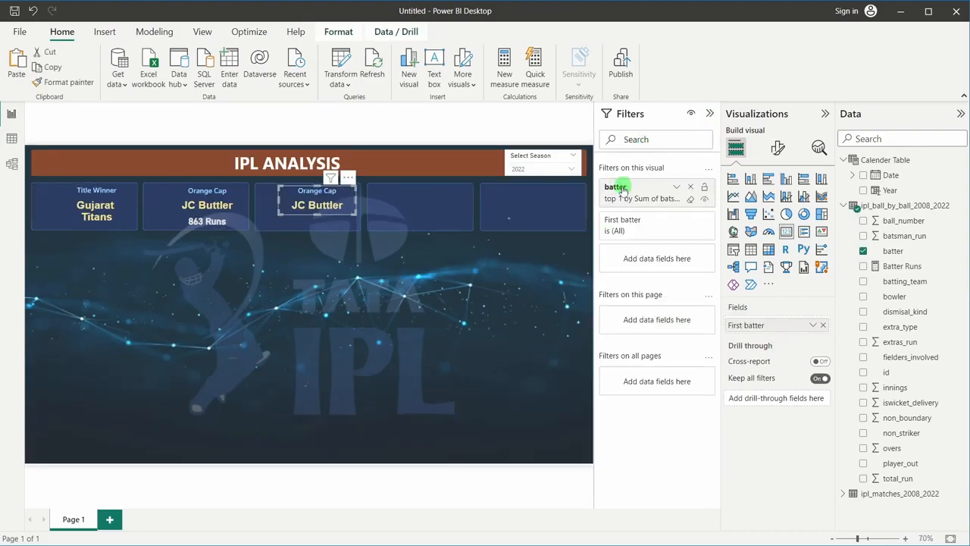
{"action": "left_click", "coordinate": [691, 187]}
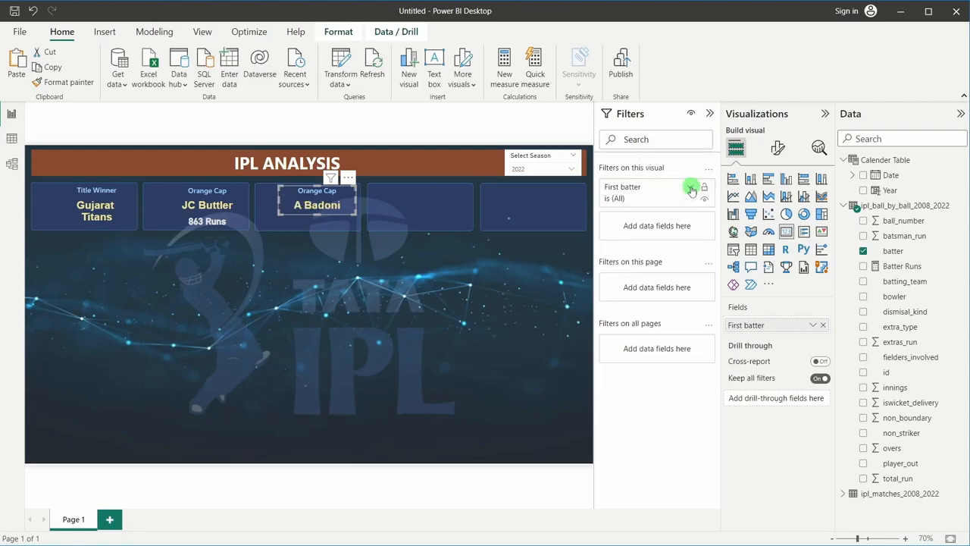
{"action": "left_click", "coordinate": [823, 325]}
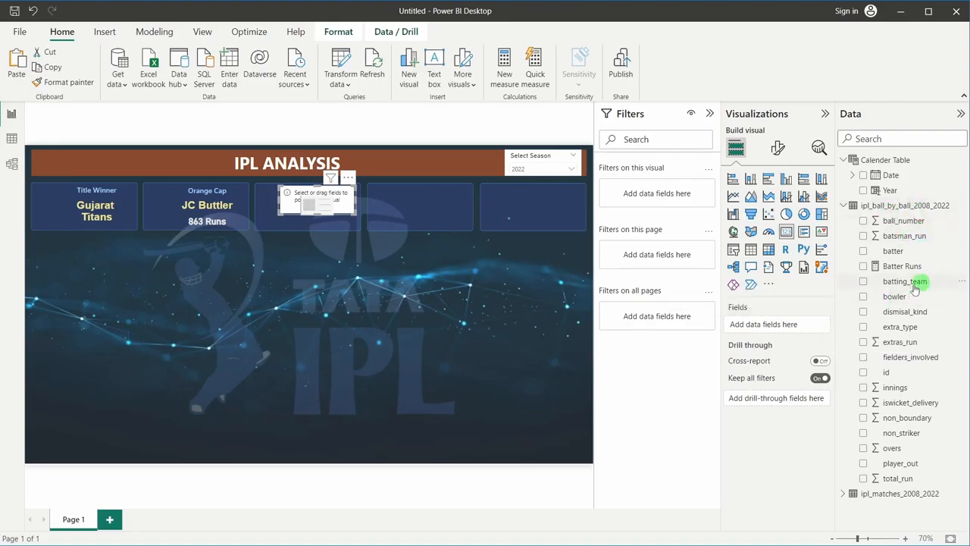
{"action": "left_click_drag", "start_coordinate": [905, 297], "coordinate": [791, 318]}
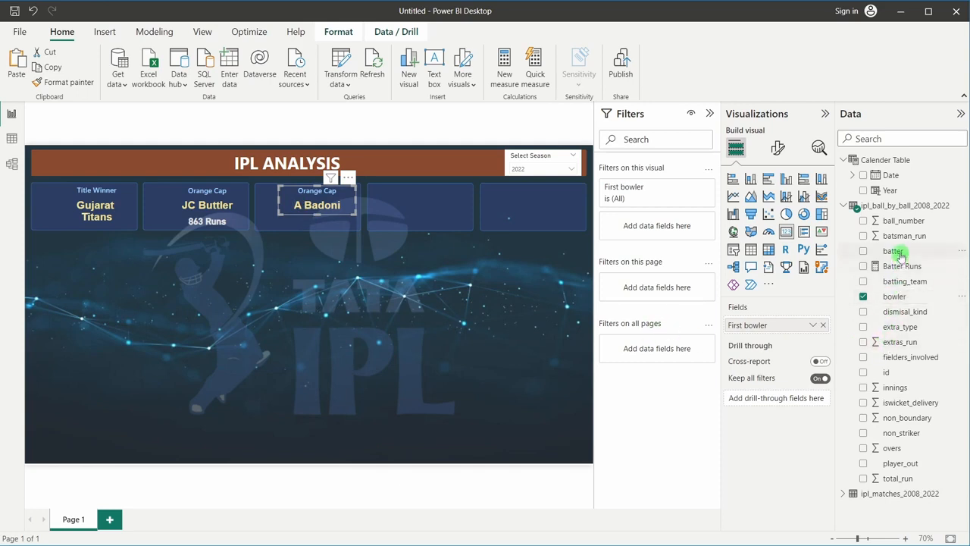
- Add batter as a filter on the bowler card and set it to Top N showing the top 1 item
{"action": "left_click_drag", "start_coordinate": [900, 256], "coordinate": [656, 232]}
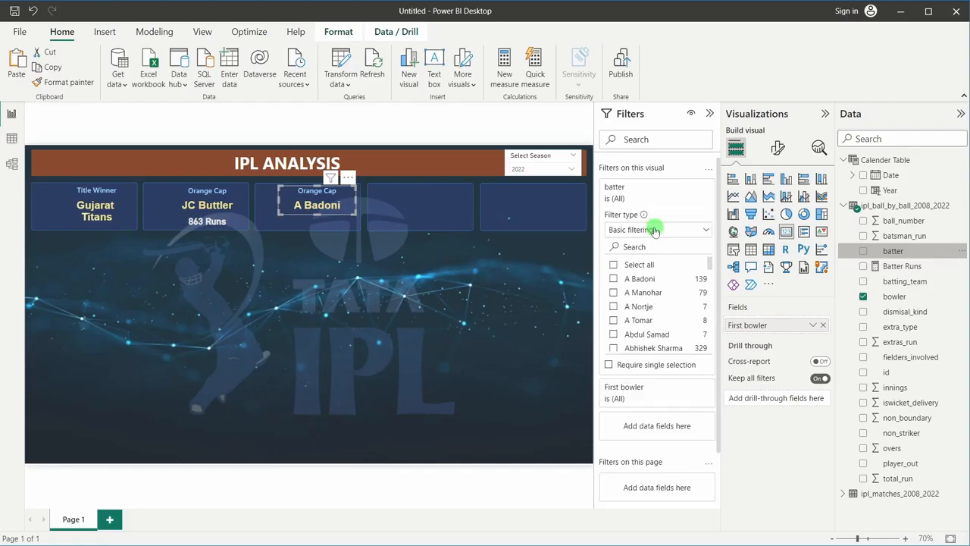
{"action": "left_click", "coordinate": [655, 231]}
{"action": "left_click", "coordinate": [619, 276]}
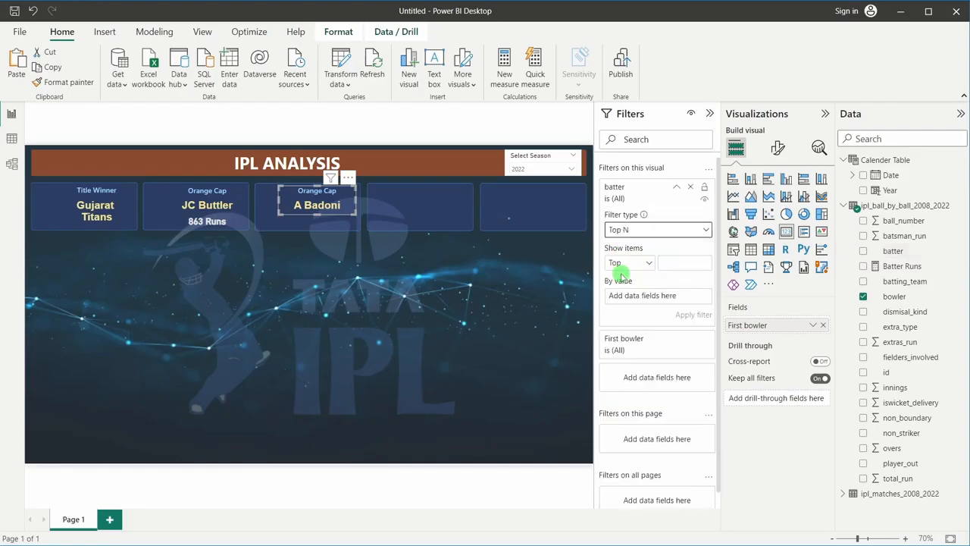
{"action": "left_click", "coordinate": [676, 258]}
{"action": "type", "text": "1"}
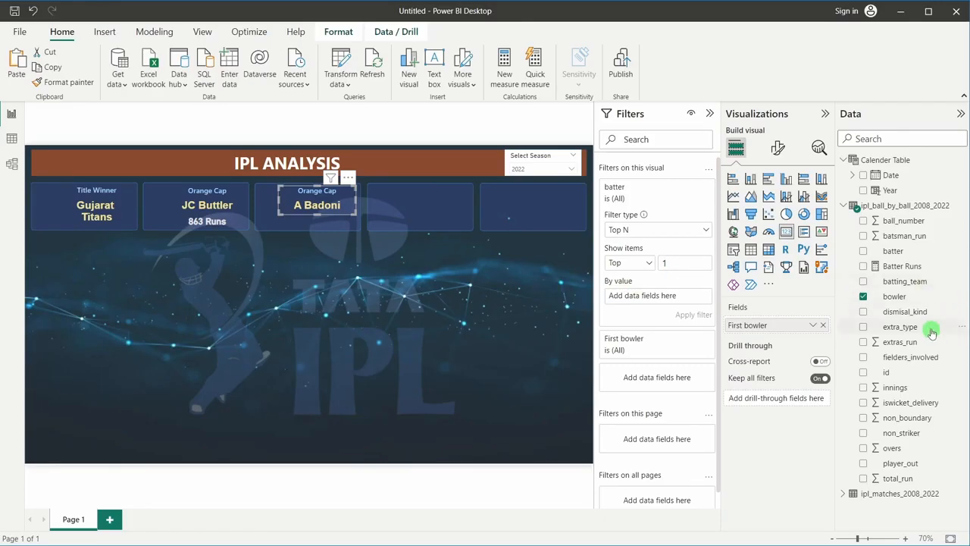
- Switch to Excel and examine the isWicketDelivery column with the matching player_out, kind and fielders values in the ball-by-ball data
{"action": "mouse_move", "coordinate": [593, 529]}
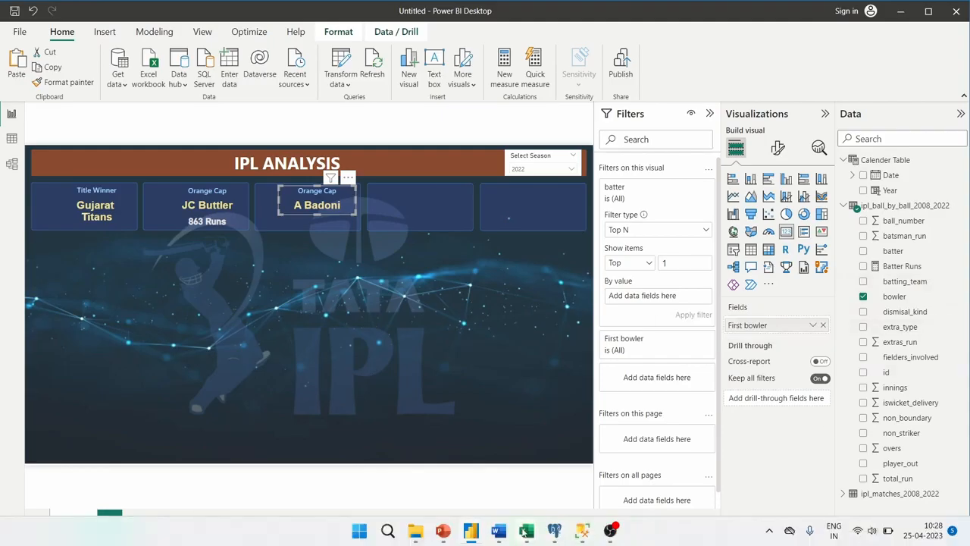
{"action": "mouse_move", "coordinate": [525, 531]}
{"action": "left_click", "coordinate": [591, 436]}
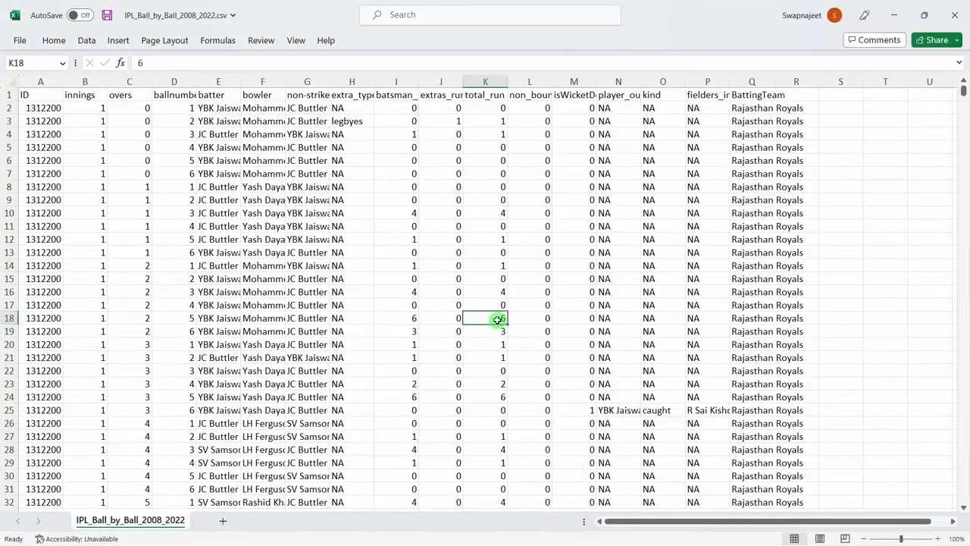
{"action": "left_click", "coordinate": [583, 84]}
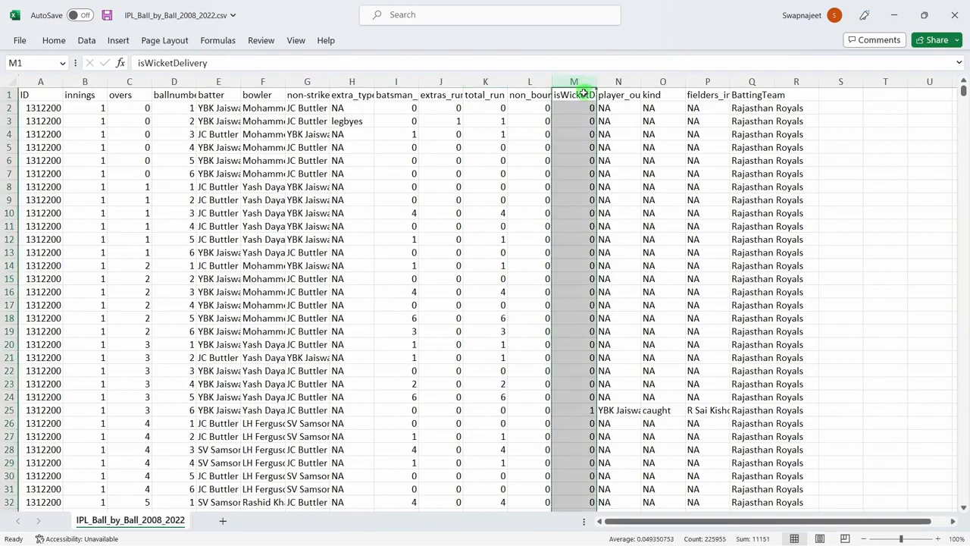
{"action": "scroll", "coordinate": [599, 322], "scroll_direction": "down", "scroll_amount": 2}
{"action": "left_click", "coordinate": [590, 345]}
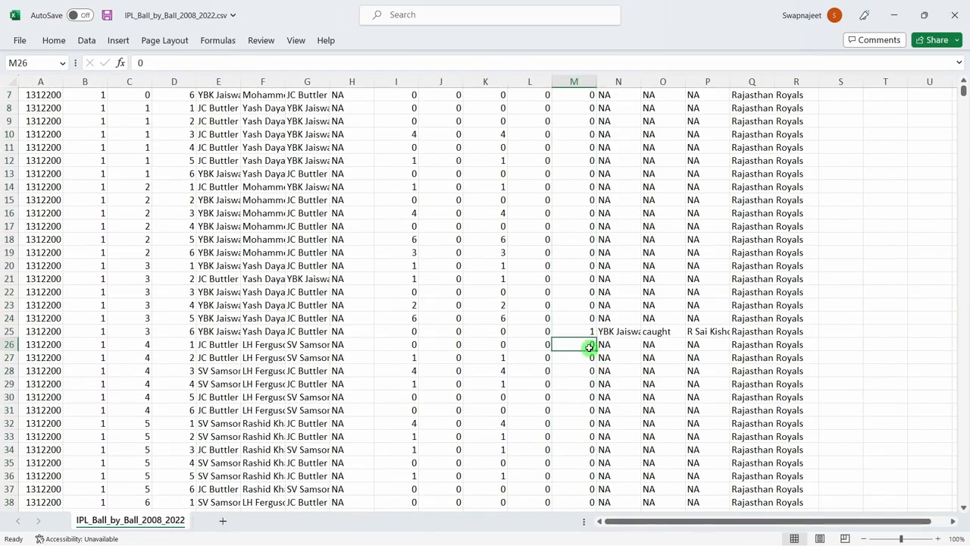
{"action": "left_click", "coordinate": [586, 334]}
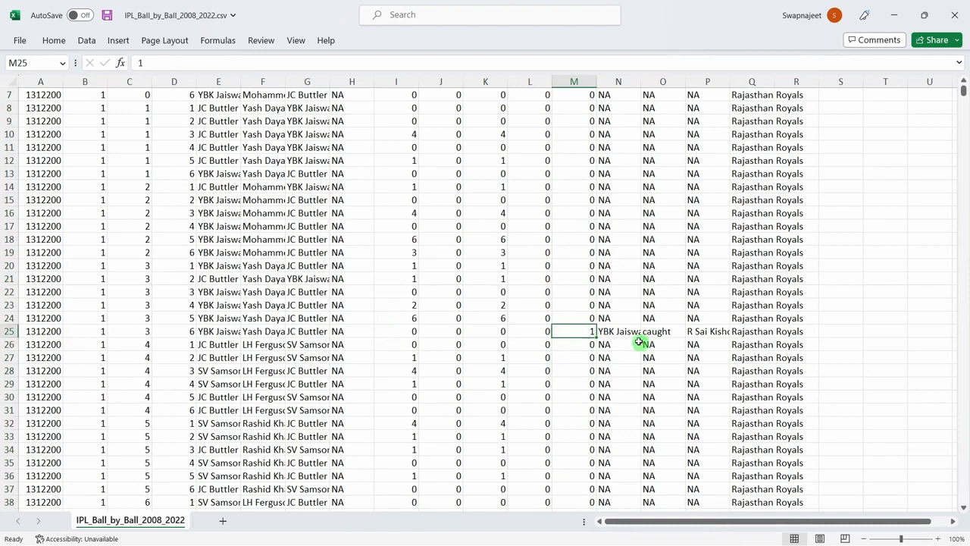
{"action": "scroll", "coordinate": [622, 329], "scroll_direction": "up", "scroll_amount": 2}
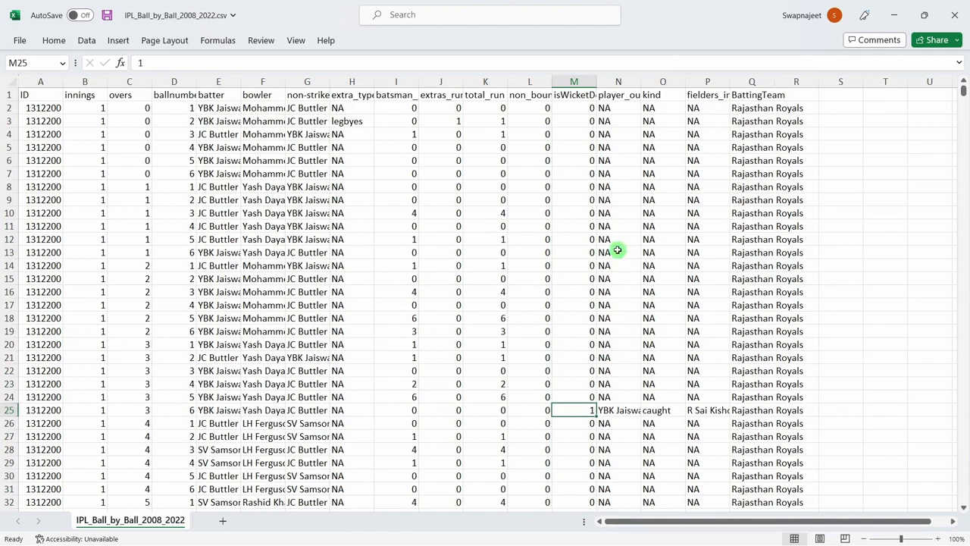
{"action": "scroll", "coordinate": [617, 250], "scroll_direction": "down", "scroll_amount": 2}
{"action": "left_click", "coordinate": [617, 330]}
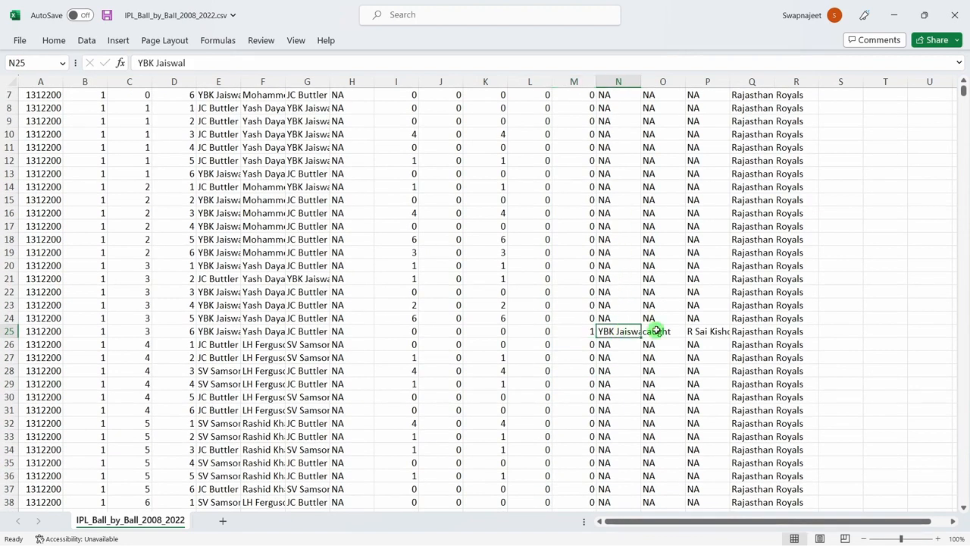
{"action": "scroll", "coordinate": [657, 331], "scroll_direction": "up", "scroll_amount": 2}
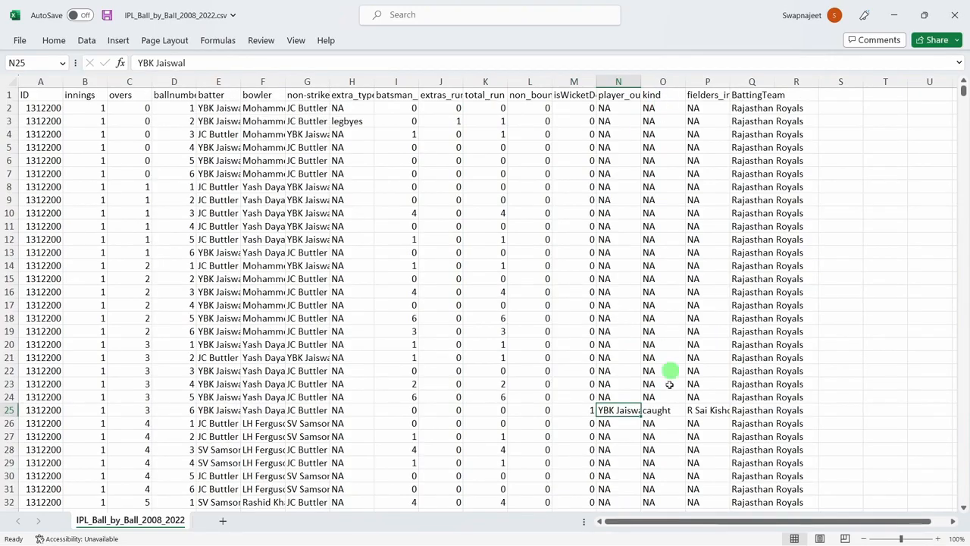
{"action": "left_click", "coordinate": [656, 410]}
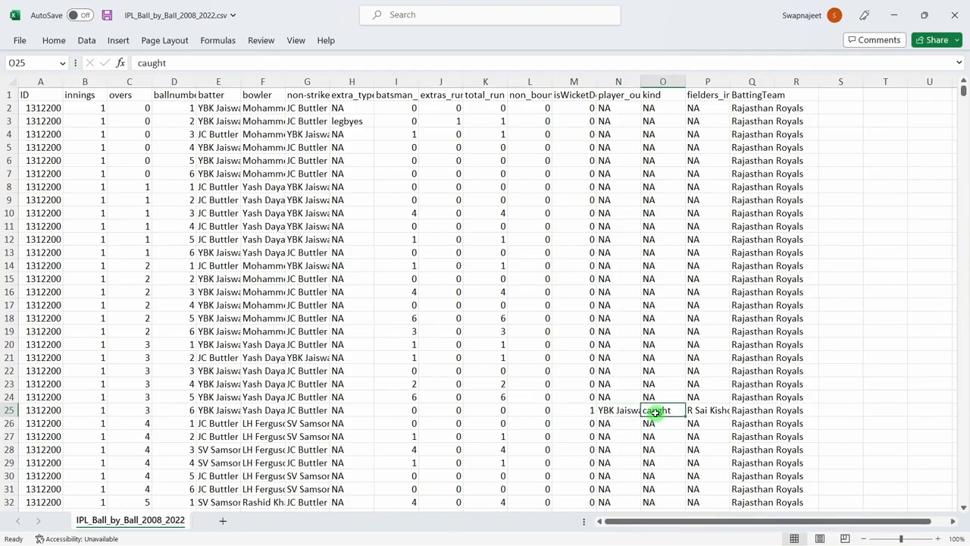
{"action": "left_click", "coordinate": [706, 410]}
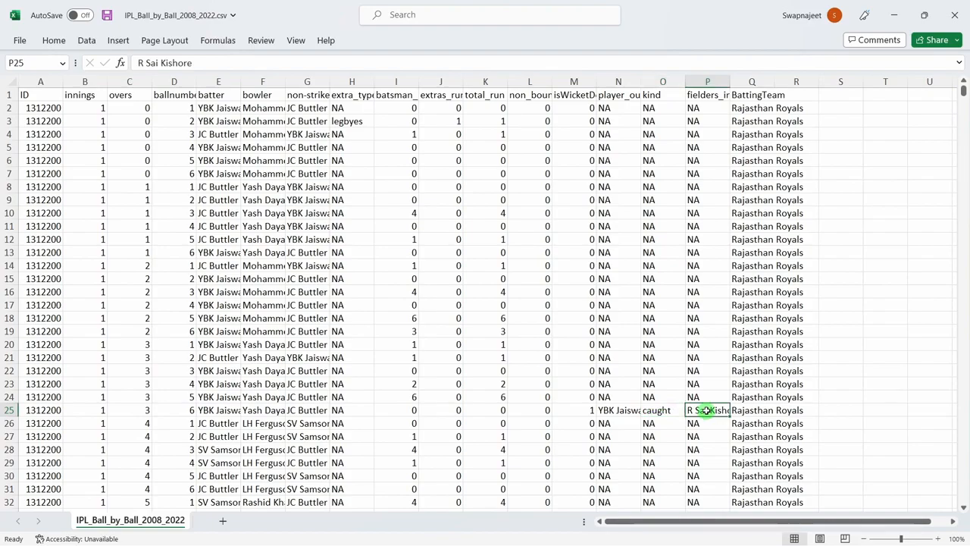
{"action": "left_click", "coordinate": [584, 410]}
{"action": "left_click_drag", "start_coordinate": [585, 415], "coordinate": [582, 409]}
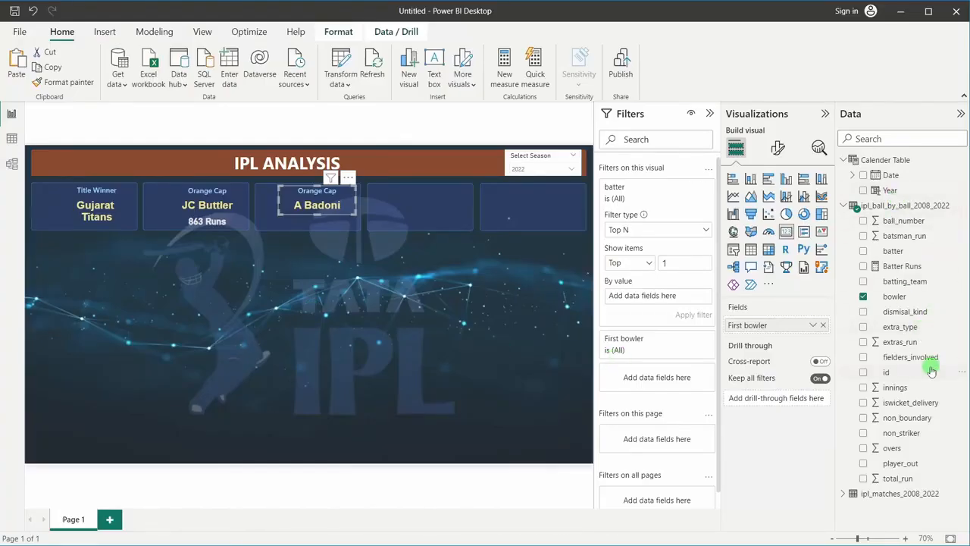
- Back in Power BI, rank the card's batter Top N filter by Sum of iswicket_delivery and apply it
{"action": "left_click_drag", "start_coordinate": [902, 407], "coordinate": [653, 301]}
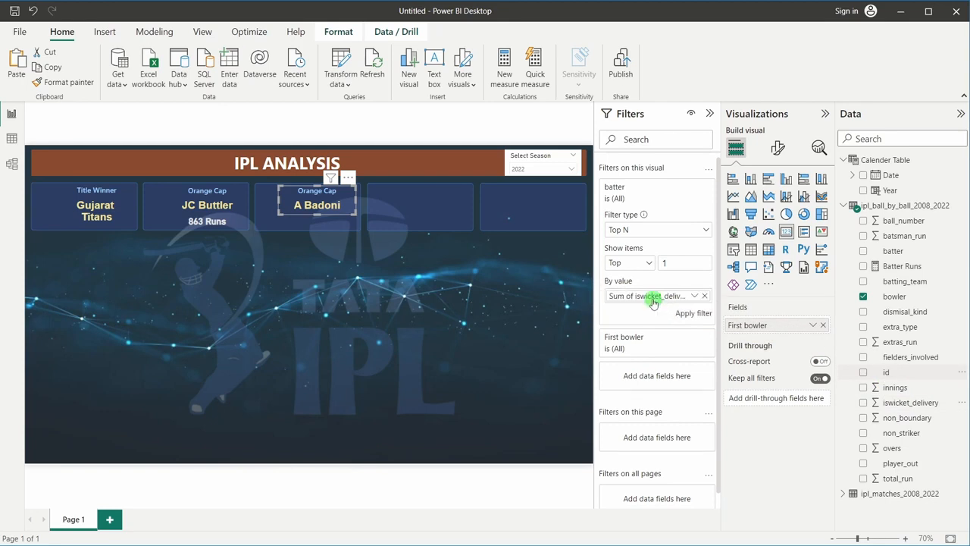
{"action": "left_click", "coordinate": [691, 313]}
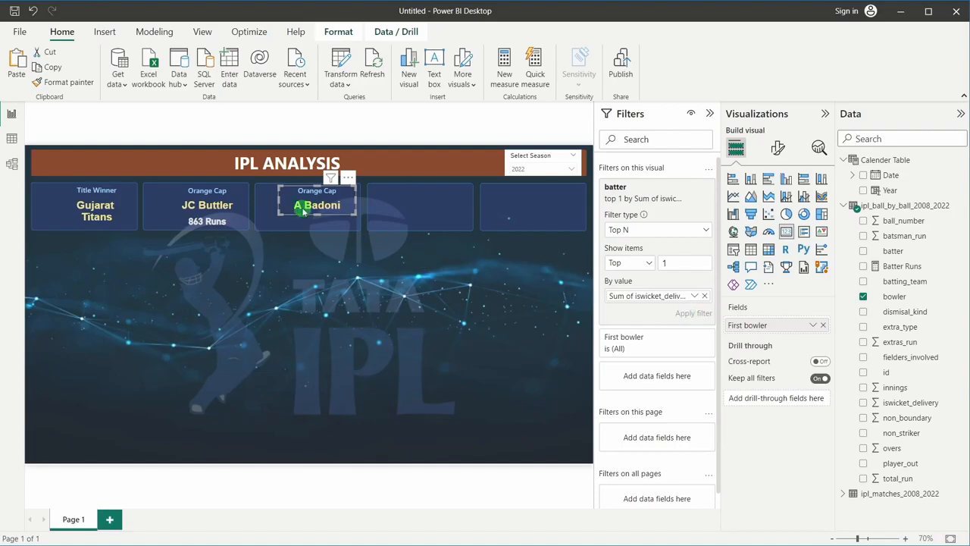
{"action": "left_click", "coordinate": [704, 298]}
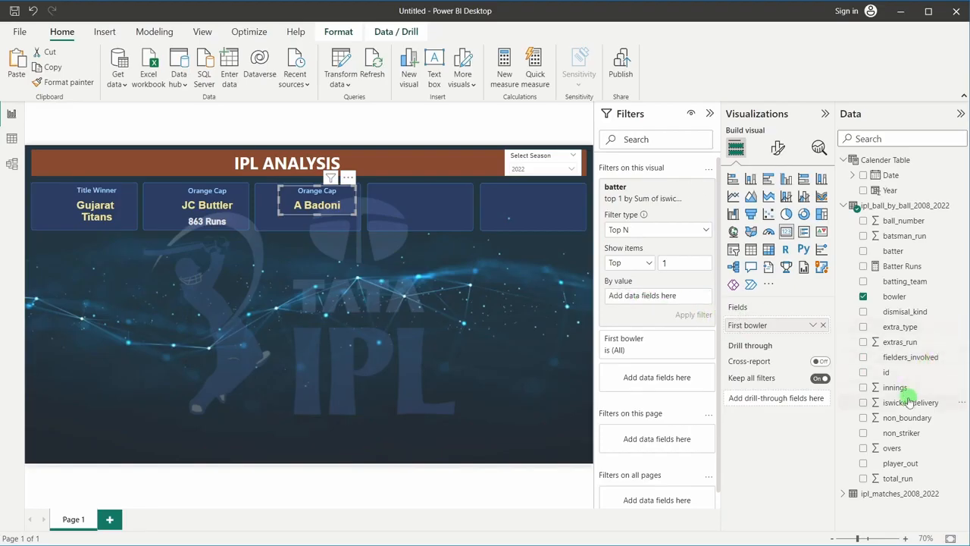
{"action": "left_click_drag", "start_coordinate": [909, 402], "coordinate": [663, 288]}
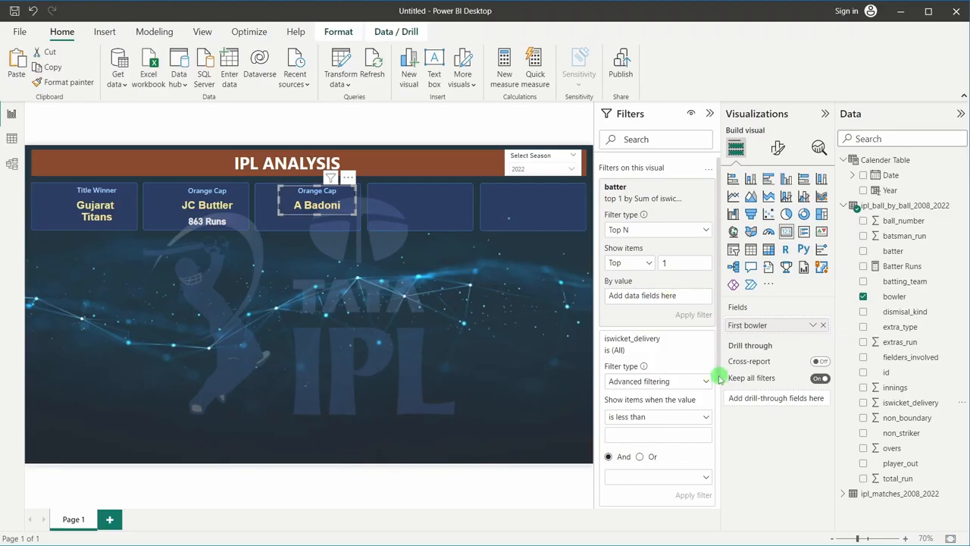
{"action": "left_click", "coordinate": [691, 344]}
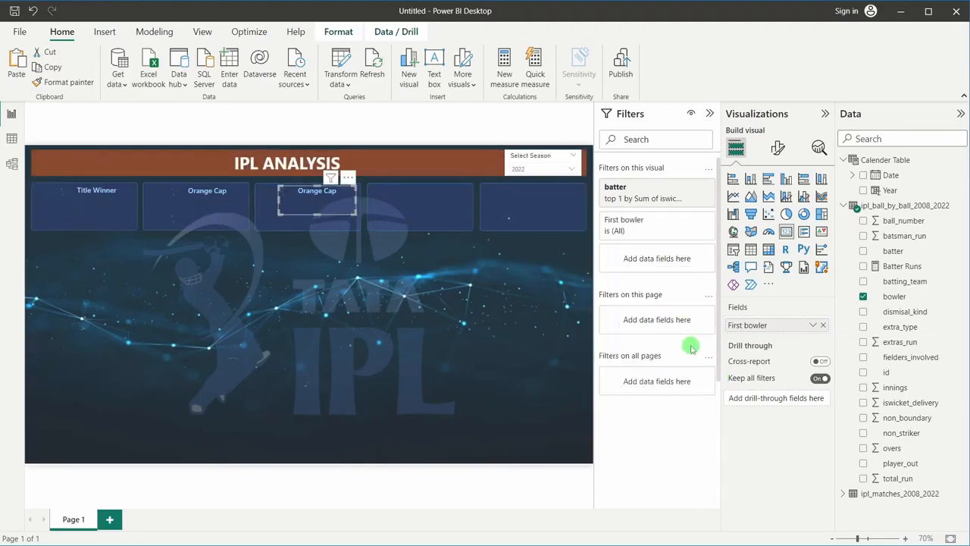
{"action": "left_click", "coordinate": [341, 294]}
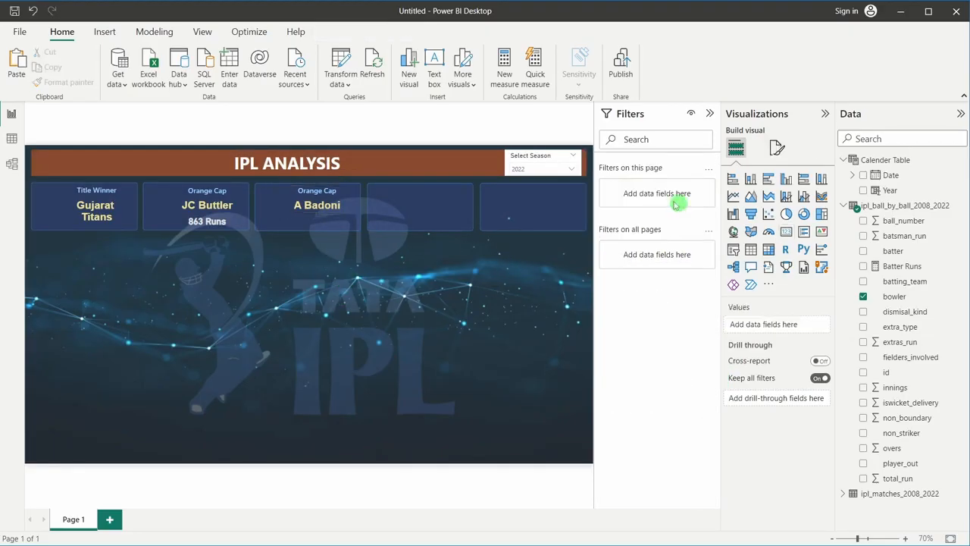
{"action": "left_click", "coordinate": [290, 212]}
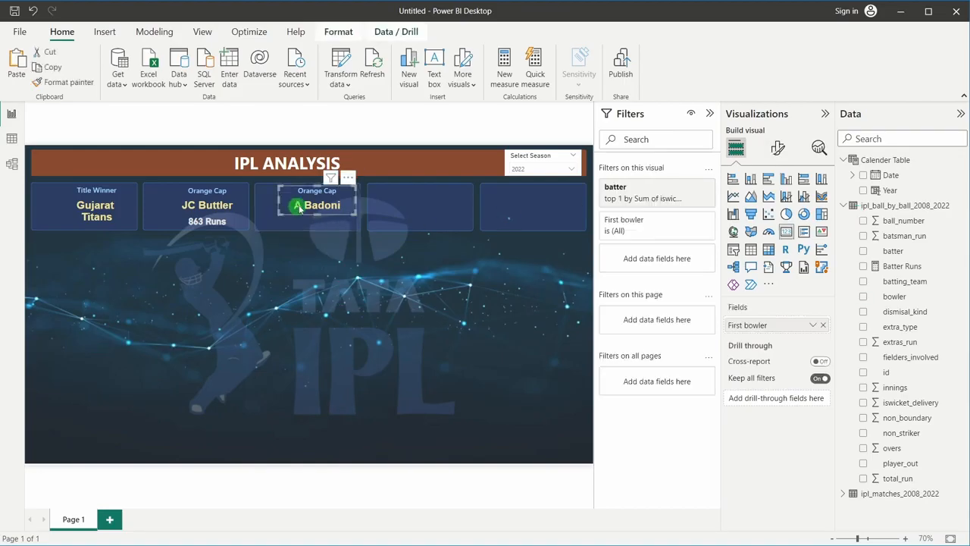
{"action": "left_click", "coordinate": [635, 199]}
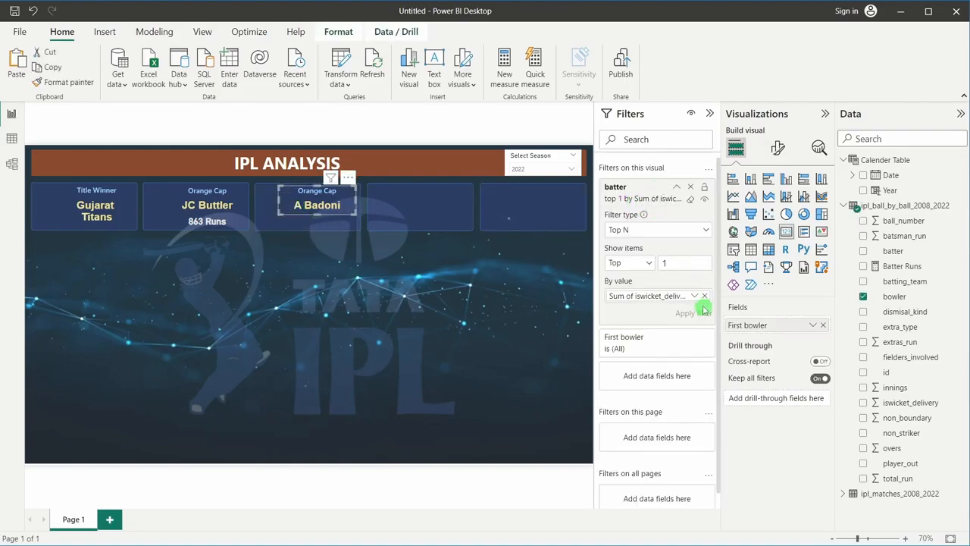
- Try reapplying the batter filter by Sum of iswicket_delivery, and remove the batter filter from the card
{"action": "left_click", "coordinate": [703, 297]}
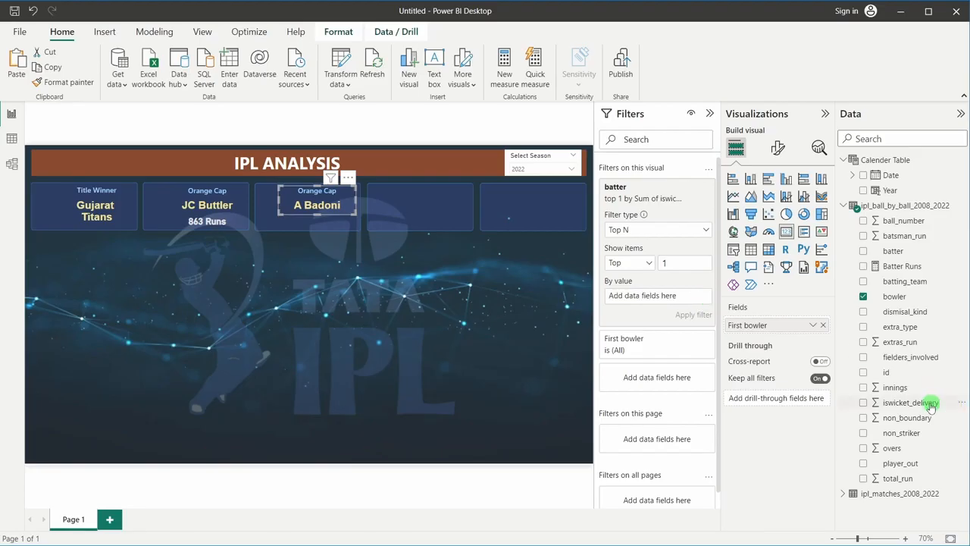
{"action": "left_click_drag", "start_coordinate": [913, 403], "coordinate": [650, 297]}
{"action": "left_click", "coordinate": [694, 313]}
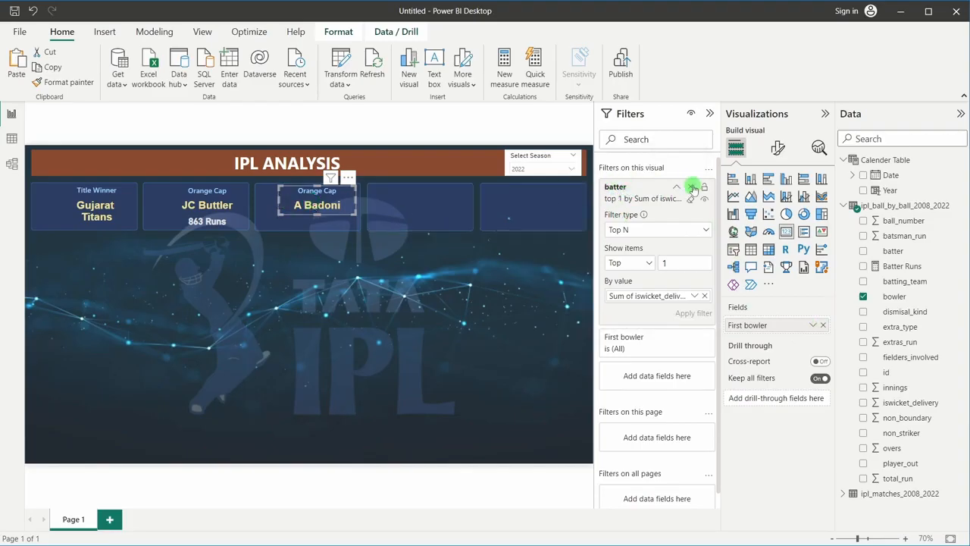
{"action": "left_click", "coordinate": [693, 188]}
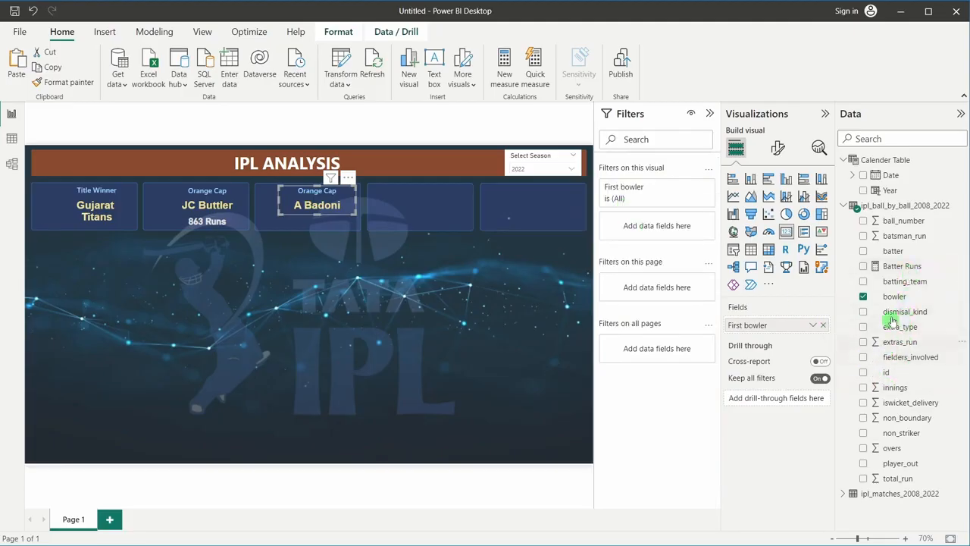
- Filter the third card by bowler with Top N, showing the top 1 by Sum of iswicket_delivery, and apply the filter
{"action": "left_click_drag", "start_coordinate": [896, 295], "coordinate": [662, 222]}
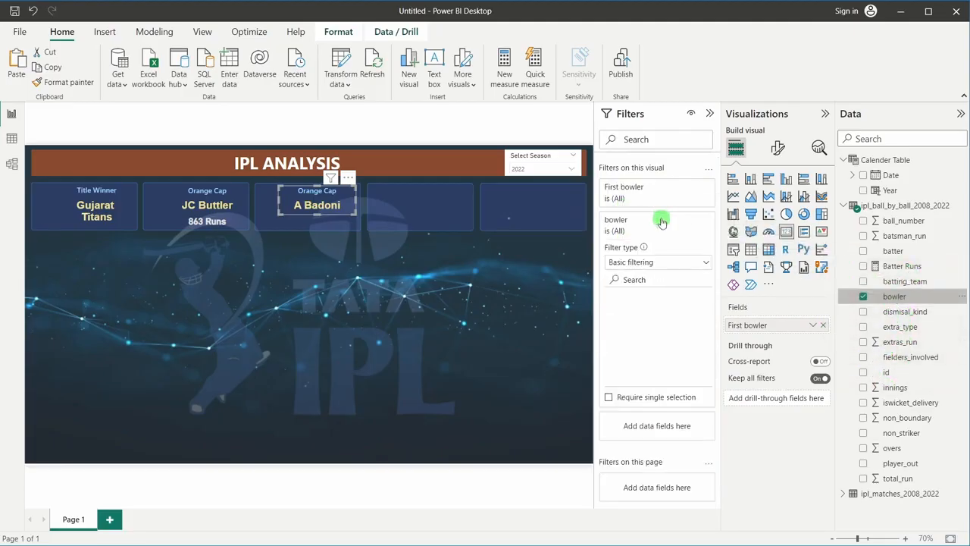
{"action": "left_click", "coordinate": [629, 263]}
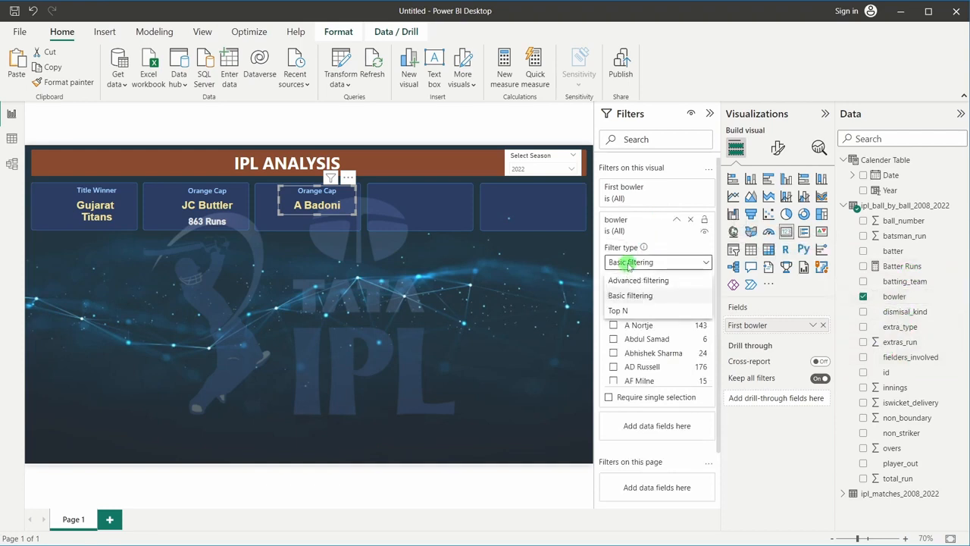
{"action": "left_click", "coordinate": [627, 307]}
{"action": "left_click", "coordinate": [680, 300]}
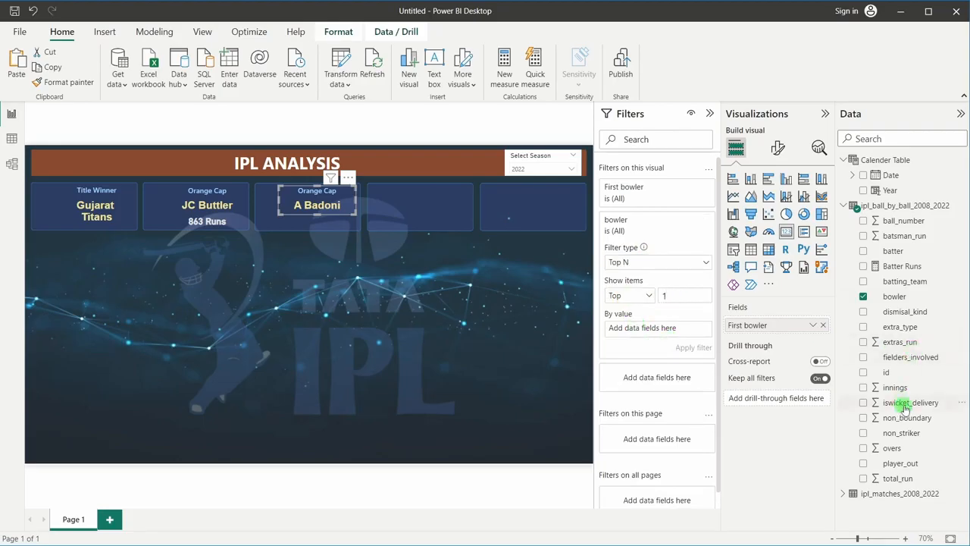
{"action": "left_click_drag", "start_coordinate": [906, 406], "coordinate": [646, 329]}
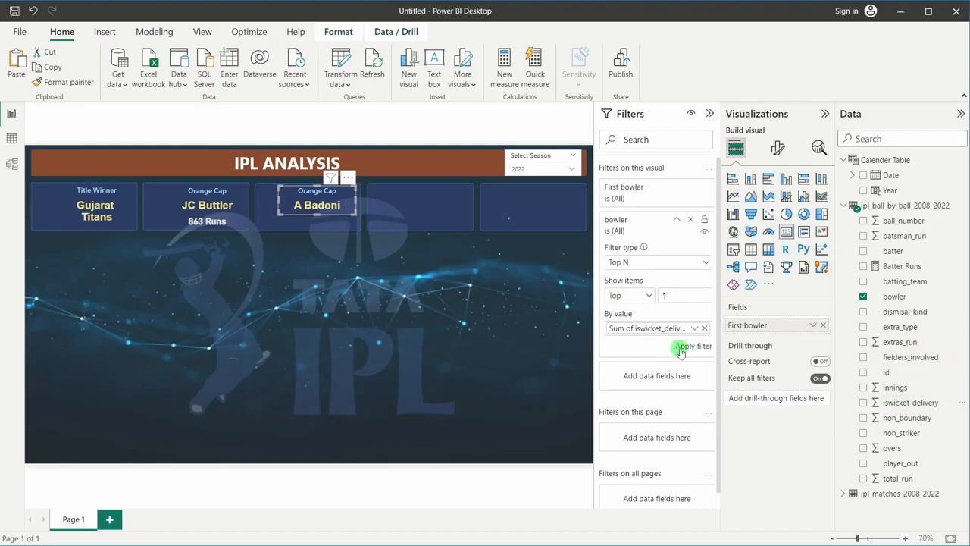
{"action": "left_click", "coordinate": [680, 348]}
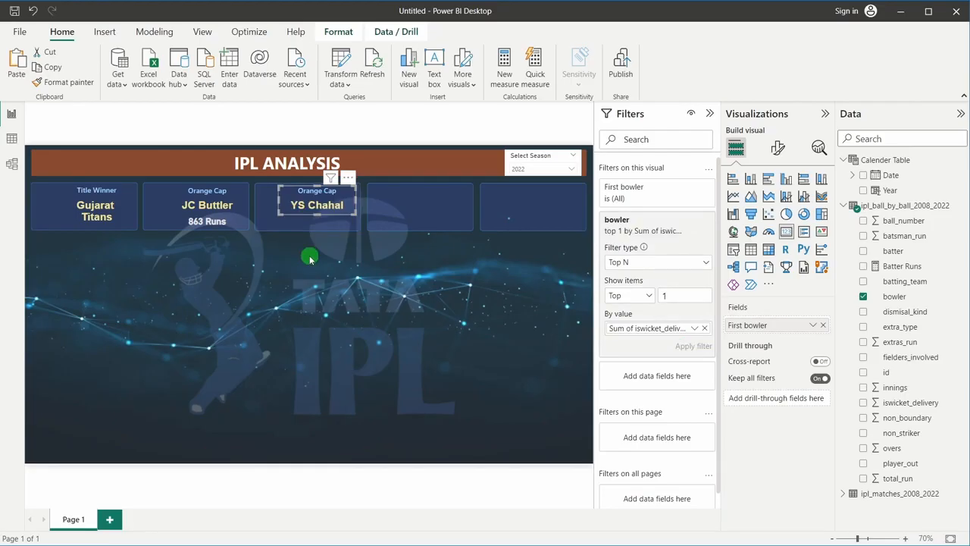
- Switch to Excel and turn on filtering for the header row of the ball-by-ball data
{"action": "key", "text": "alt+Tab"}
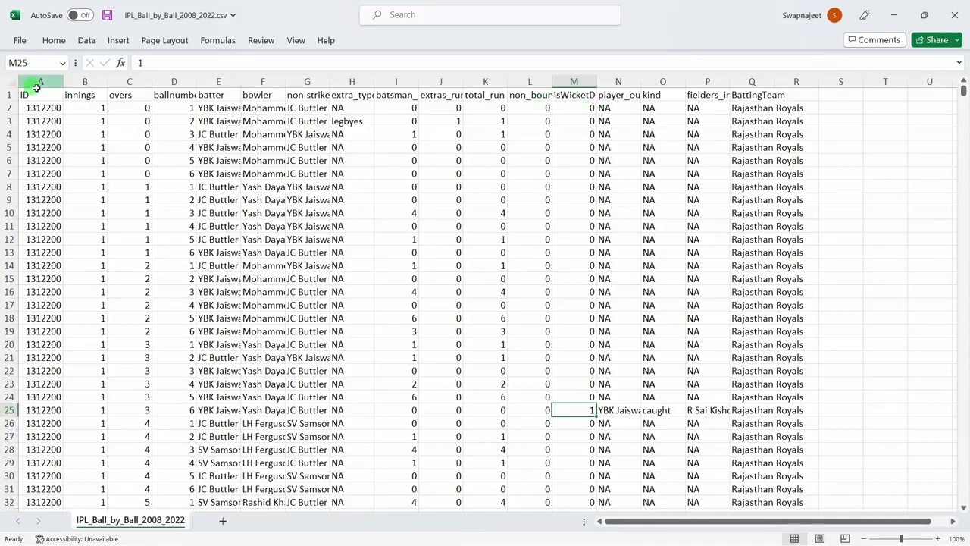
{"action": "left_click", "coordinate": [9, 95]}
{"action": "left_click", "coordinate": [54, 40]}
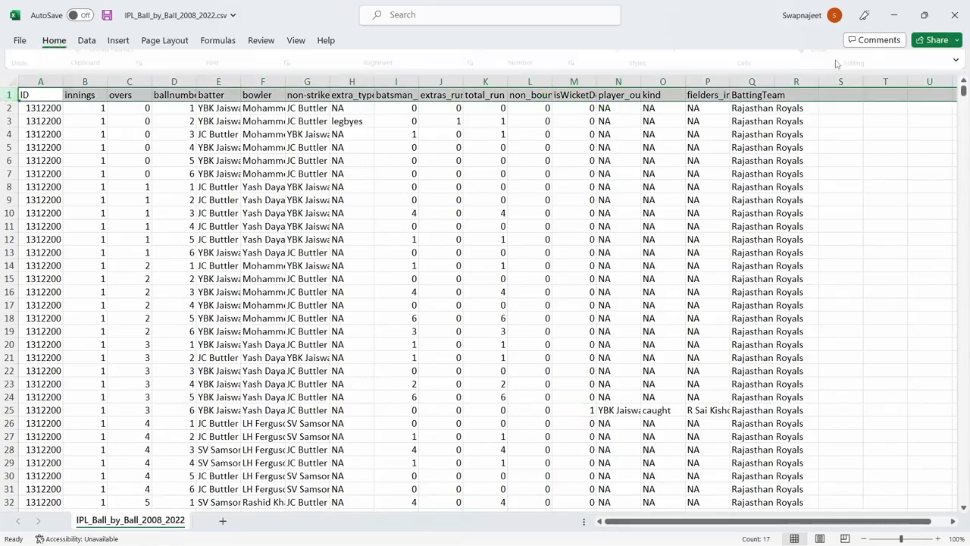
{"action": "left_click", "coordinate": [874, 79]}
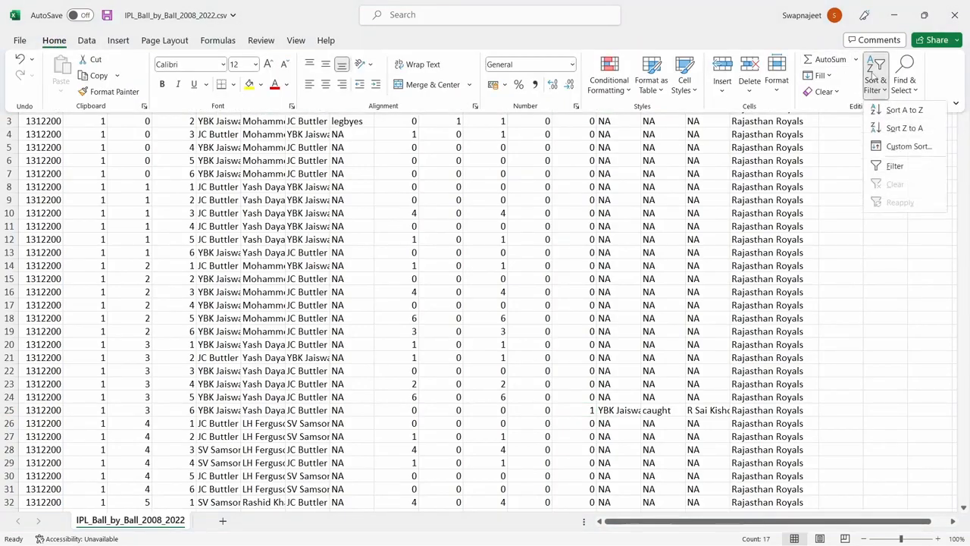
{"action": "left_click", "coordinate": [893, 165]}
{"action": "left_click", "coordinate": [540, 239]}
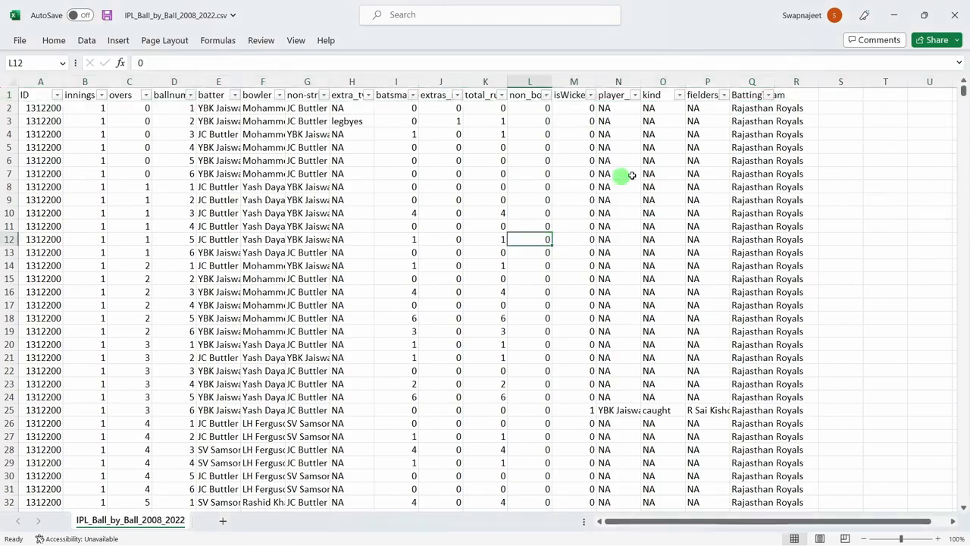
- Examine the dismissal types in the kind column's filter list to identify those credited to the bowler
{"action": "left_click", "coordinate": [680, 95]}
{"action": "scroll", "coordinate": [584, 288], "scroll_direction": "down", "scroll_amount": 2}
{"action": "scroll", "coordinate": [584, 281], "scroll_direction": "up", "scroll_amount": 2}
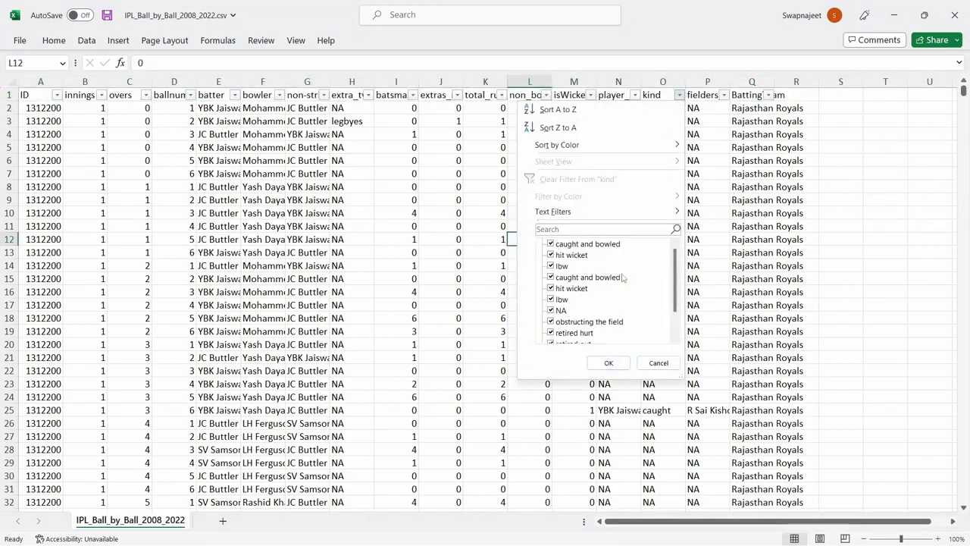
{"action": "scroll", "coordinate": [577, 253], "scroll_direction": "down", "scroll_amount": 2}
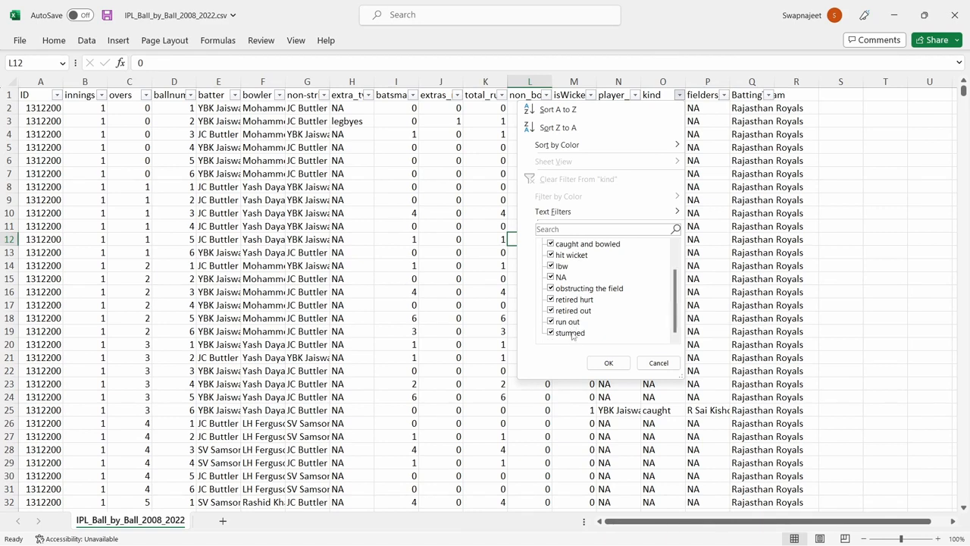
{"action": "scroll", "coordinate": [584, 281], "scroll_direction": "up", "scroll_amount": 2}
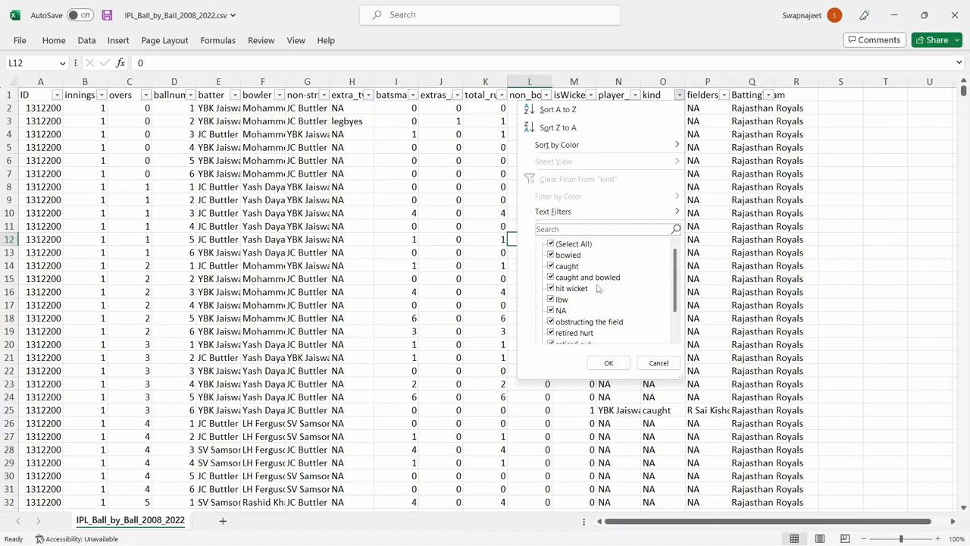
{"action": "scroll", "coordinate": [596, 288], "scroll_direction": "down", "scroll_amount": 2}
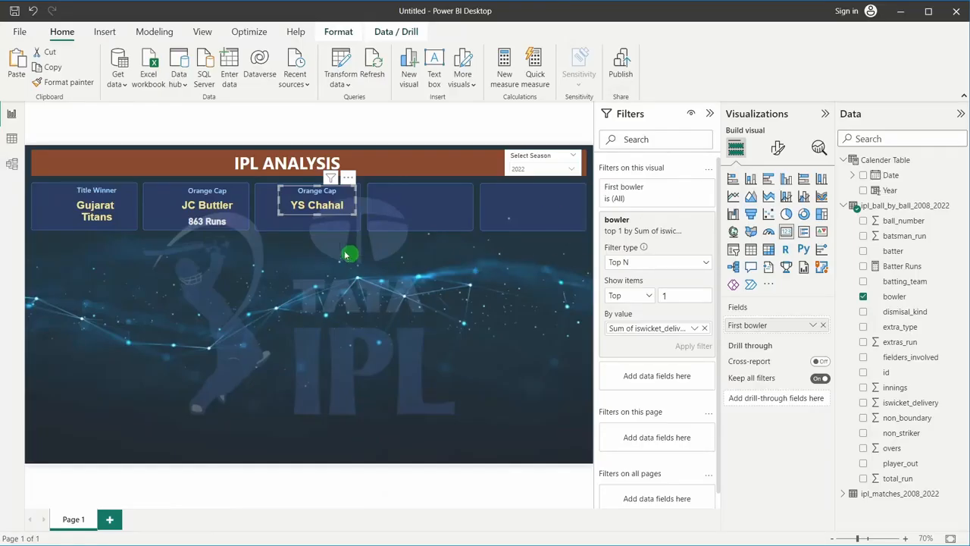
- Back in Power BI, add dismisal_kind as a visual-level filter on the third card
{"action": "left_click", "coordinate": [331, 269]}
{"action": "left_click", "coordinate": [471, 357]}
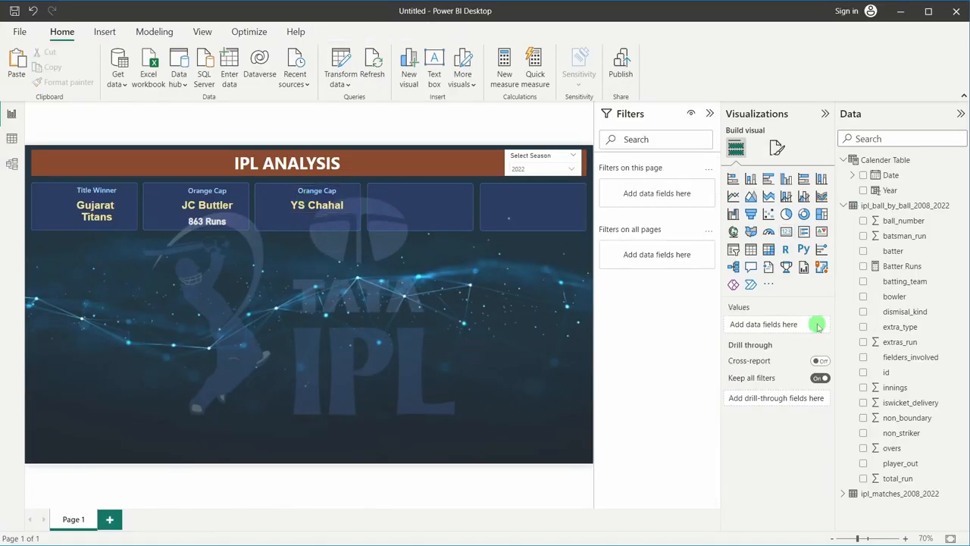
{"action": "left_click", "coordinate": [300, 203]}
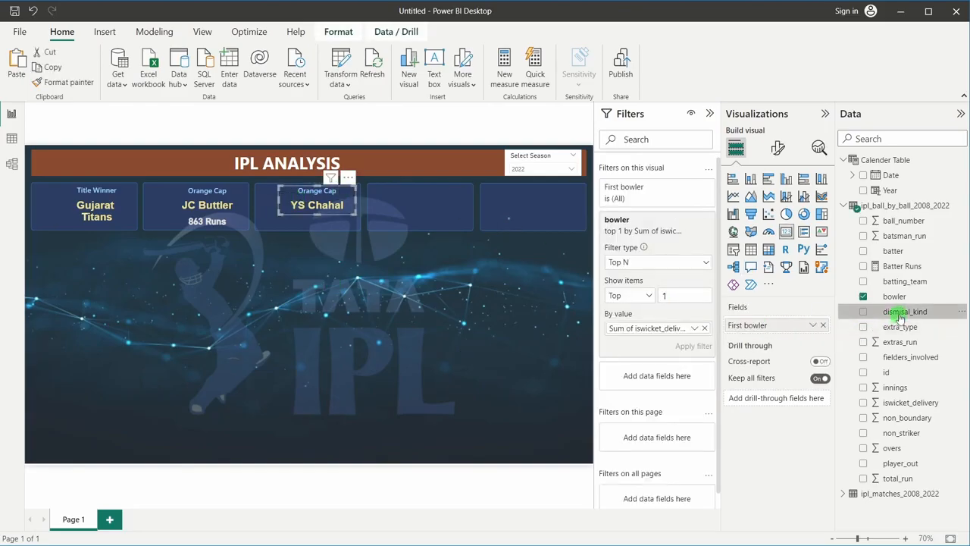
{"action": "left_click_drag", "start_coordinate": [900, 317], "coordinate": [652, 379]}
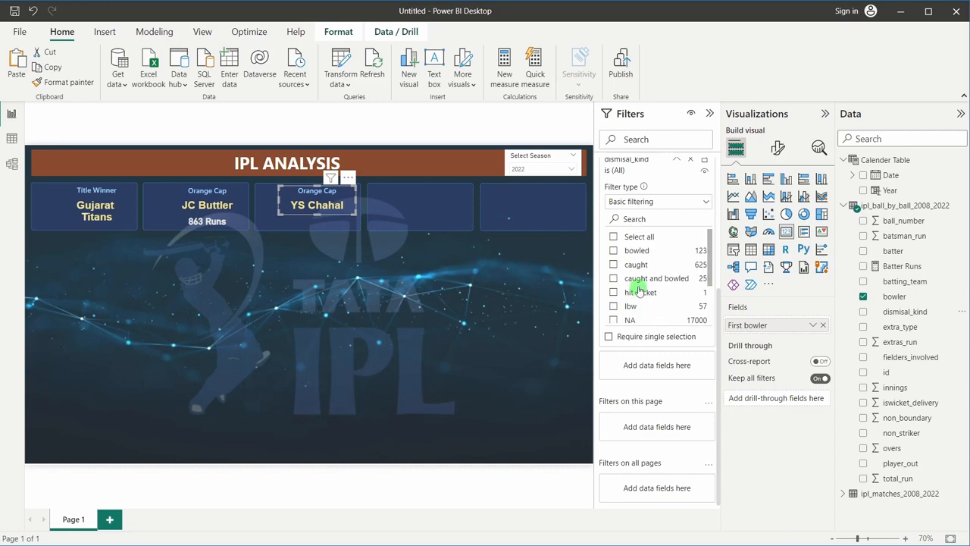
- Restrict the card's dismisal_kind filter to bowled, caught, caught and bowled, hit wicket, lbw and stumped
{"action": "left_click", "coordinate": [614, 250]}
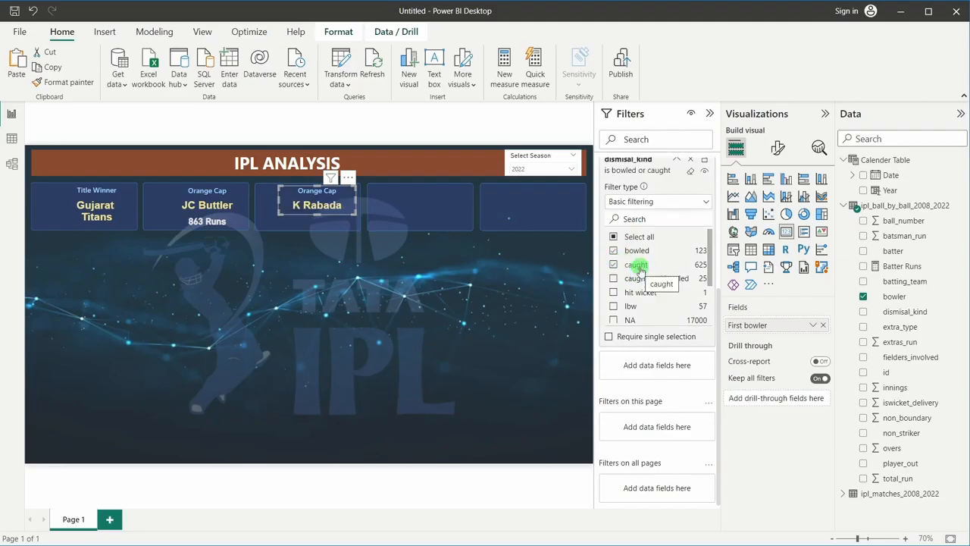
{"action": "left_click", "coordinate": [614, 278]}
{"action": "scroll", "coordinate": [616, 283], "scroll_direction": "down", "scroll_amount": 1}
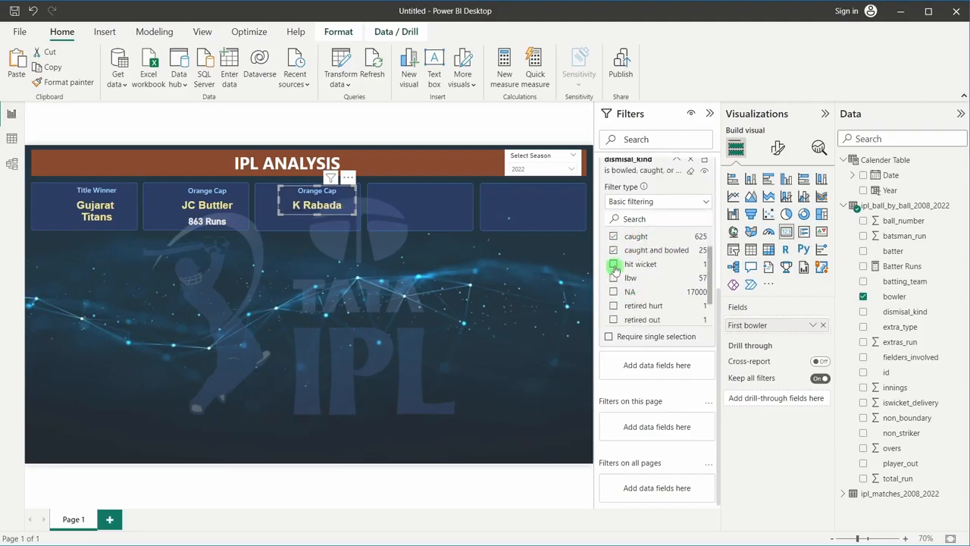
{"action": "left_click", "coordinate": [614, 264]}
{"action": "scroll", "coordinate": [651, 280], "scroll_direction": "down", "scroll_amount": 1}
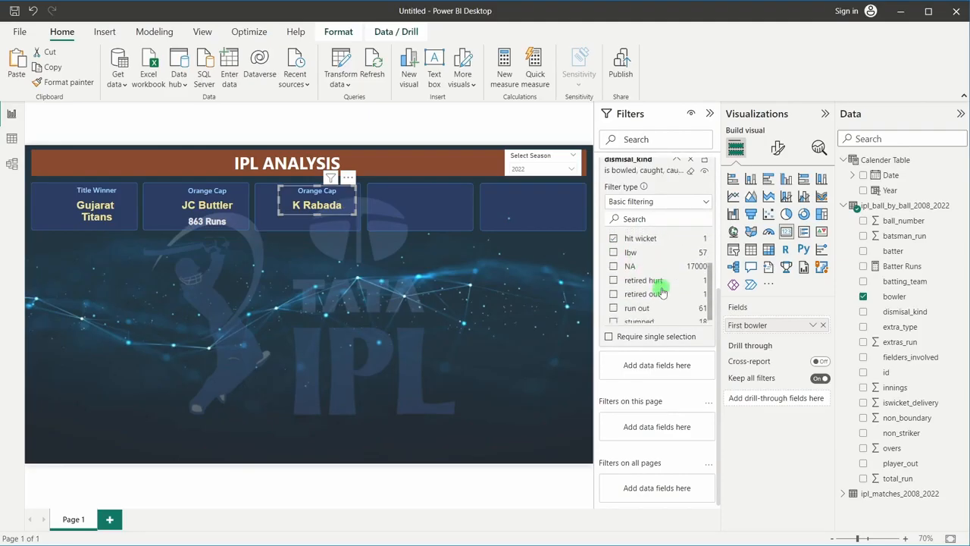
{"action": "left_click", "coordinate": [614, 250]}
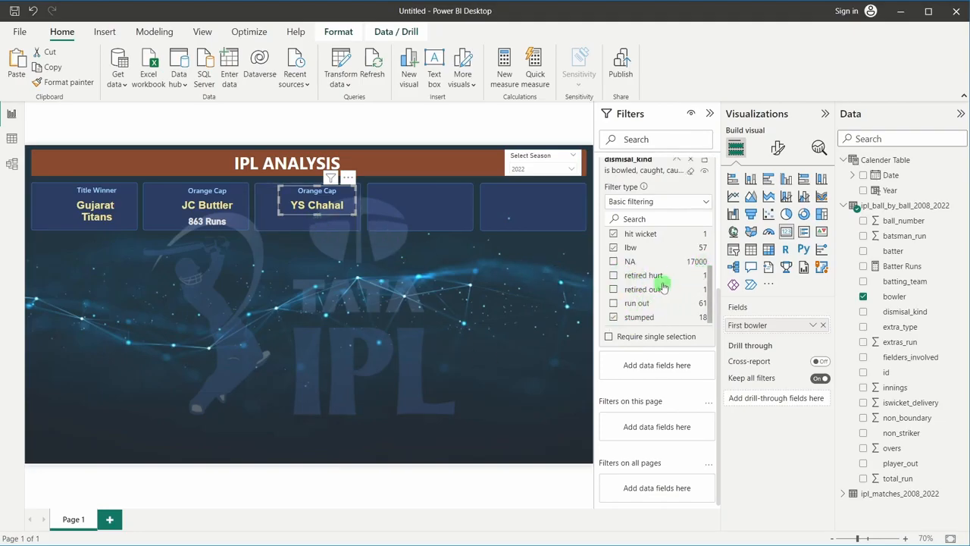
{"action": "scroll", "coordinate": [661, 279], "scroll_direction": "up", "scroll_amount": 3}
{"action": "scroll", "coordinate": [654, 264], "scroll_direction": "up", "scroll_amount": 4}
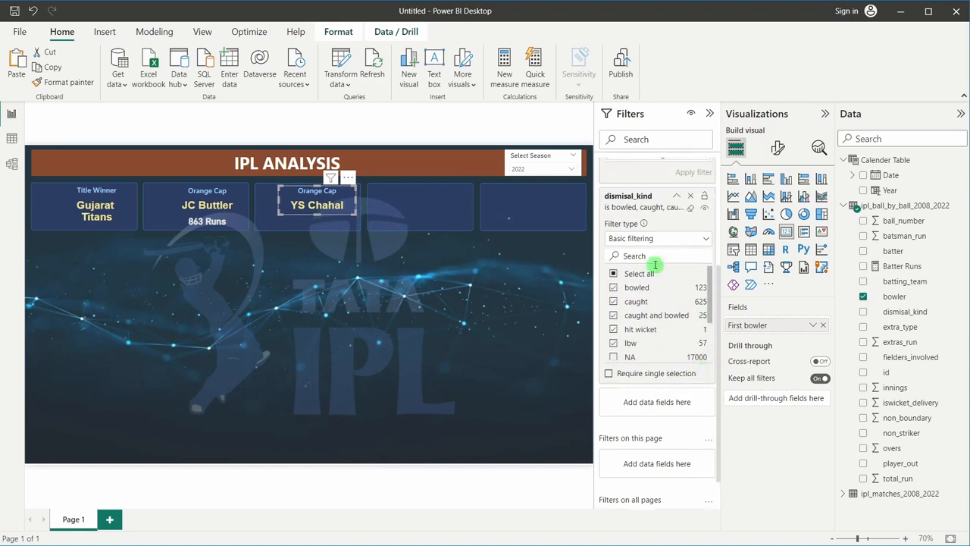
{"action": "scroll", "coordinate": [654, 263], "scroll_direction": "up", "scroll_amount": 1}
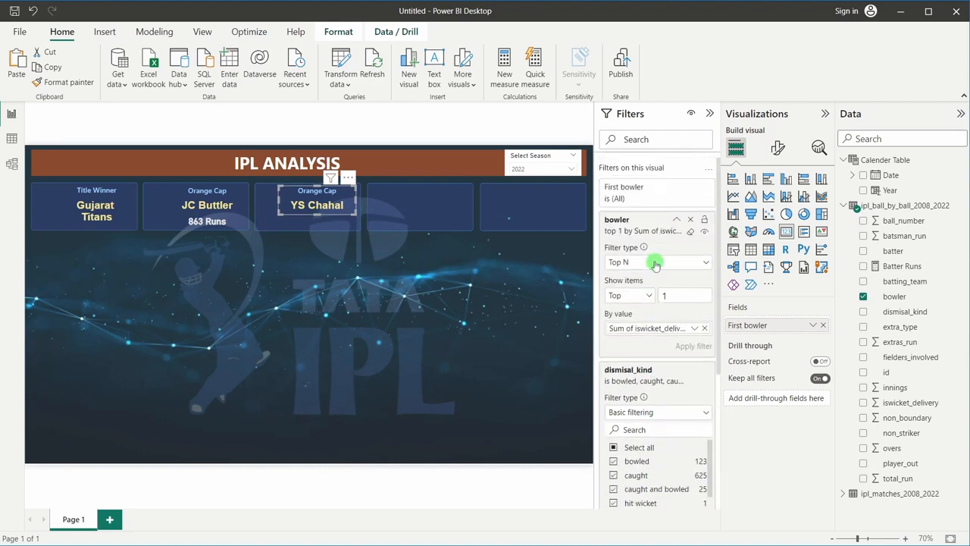
{"action": "scroll", "coordinate": [656, 263], "scroll_direction": "down", "scroll_amount": 3}
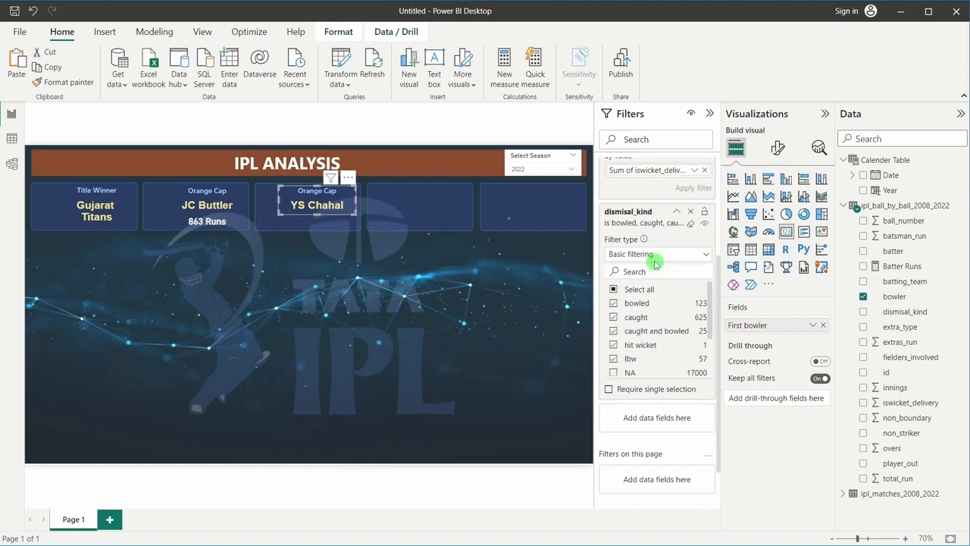
{"action": "left_click", "coordinate": [364, 274]}
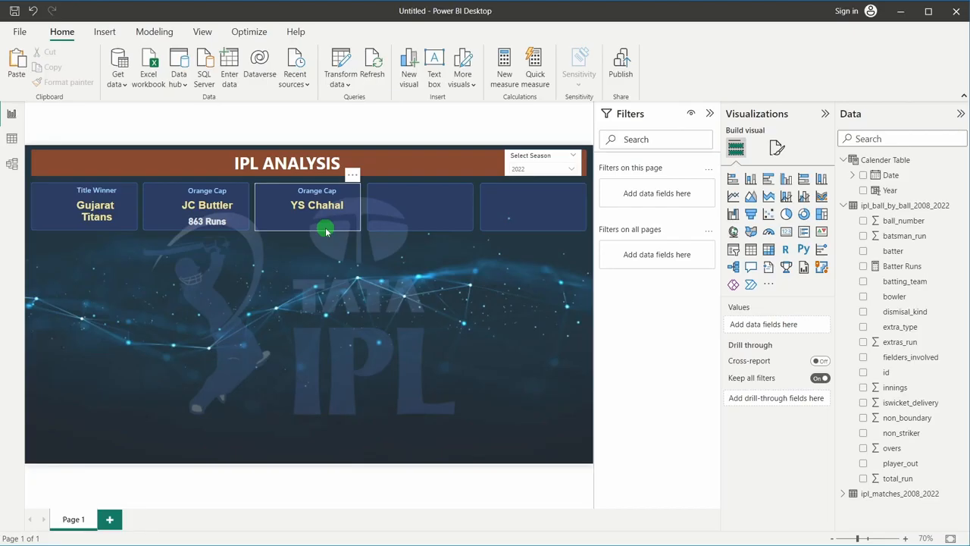
- Set the season slicer to 2021 only and check the title winner, batter and bowler cards
{"action": "left_click", "coordinate": [516, 168]}
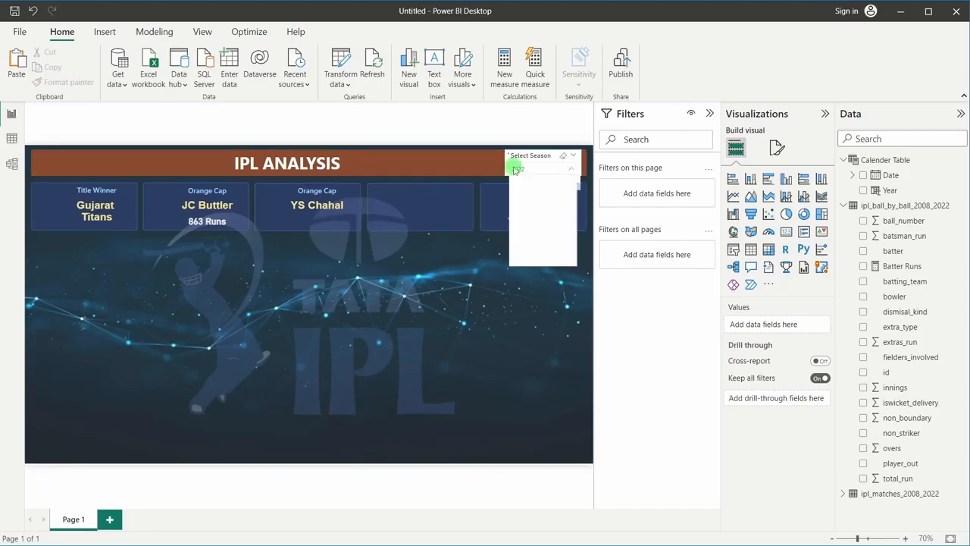
{"action": "scroll", "coordinate": [527, 227], "scroll_direction": "down", "scroll_amount": 2}
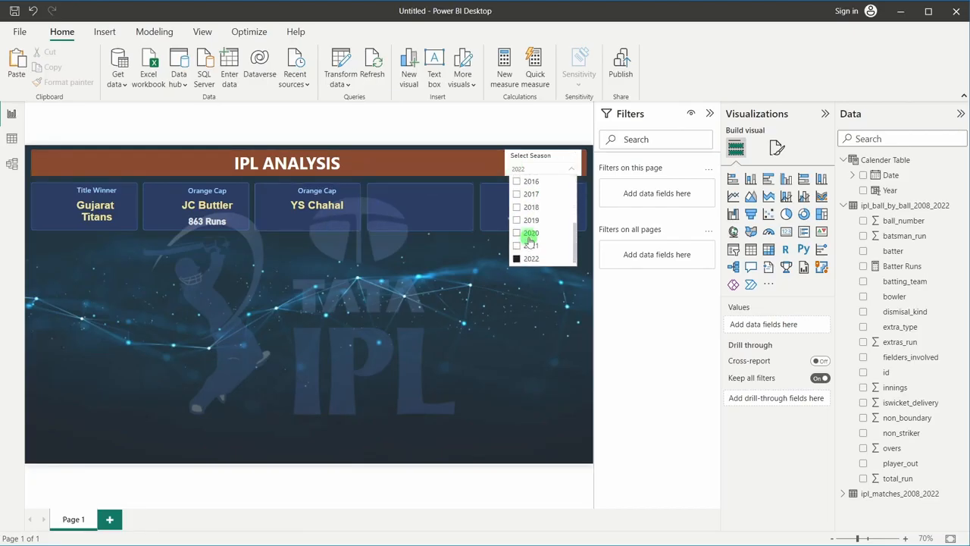
{"action": "scroll", "coordinate": [531, 241], "scroll_direction": "down", "scroll_amount": 3}
{"action": "left_click", "coordinate": [516, 257]}
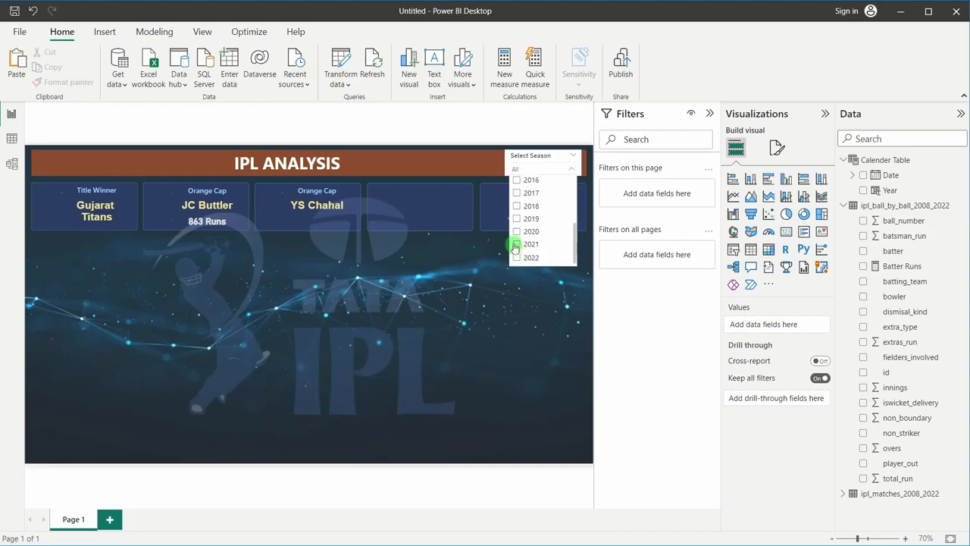
{"action": "left_click", "coordinate": [515, 244]}
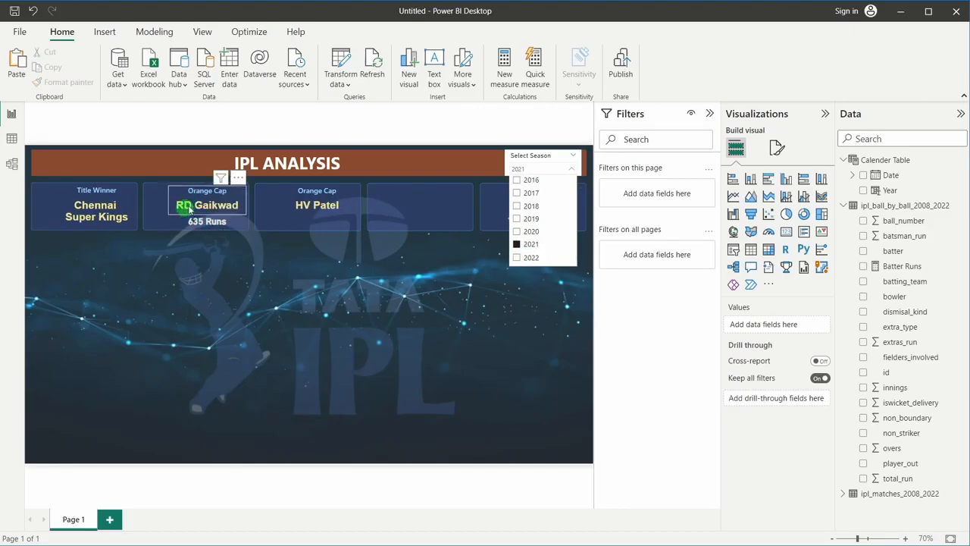
{"action": "mouse_move", "coordinate": [319, 212]}
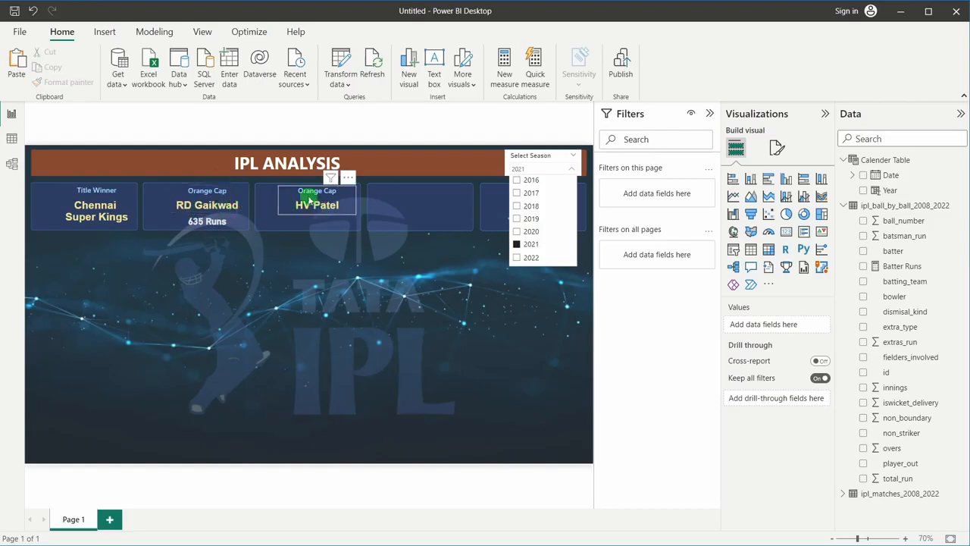
- Change the third card's title text to Purple Cap
{"action": "left_click", "coordinate": [306, 195]}
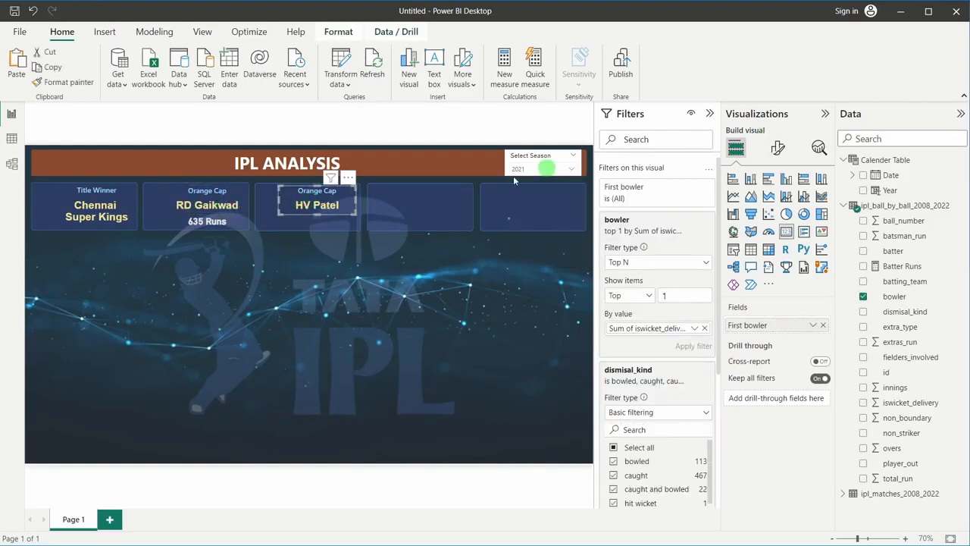
{"action": "left_click", "coordinate": [778, 147]}
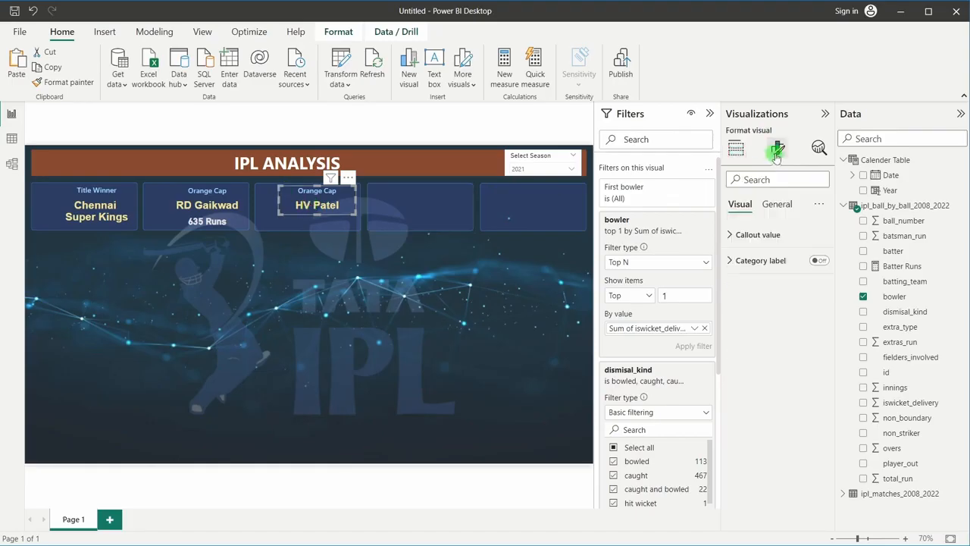
{"action": "left_click", "coordinate": [777, 204]}
{"action": "left_click", "coordinate": [785, 260]}
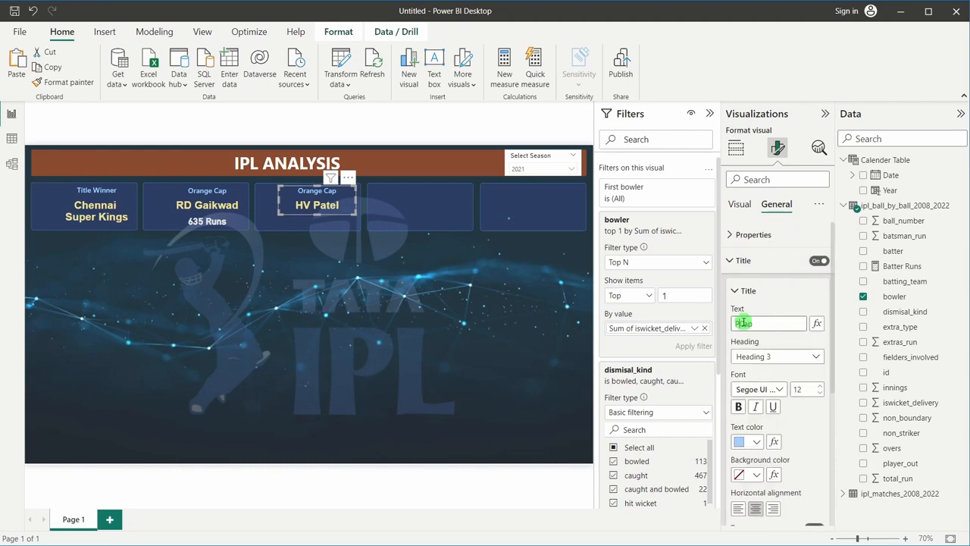
{"action": "type", "text": "urpl"}
{"action": "left_click", "coordinate": [390, 296]}
- Set the season slicer to 2017 only and check the title winner, Orange Cap and Purple Cap cards
{"action": "left_click", "coordinate": [527, 169]}
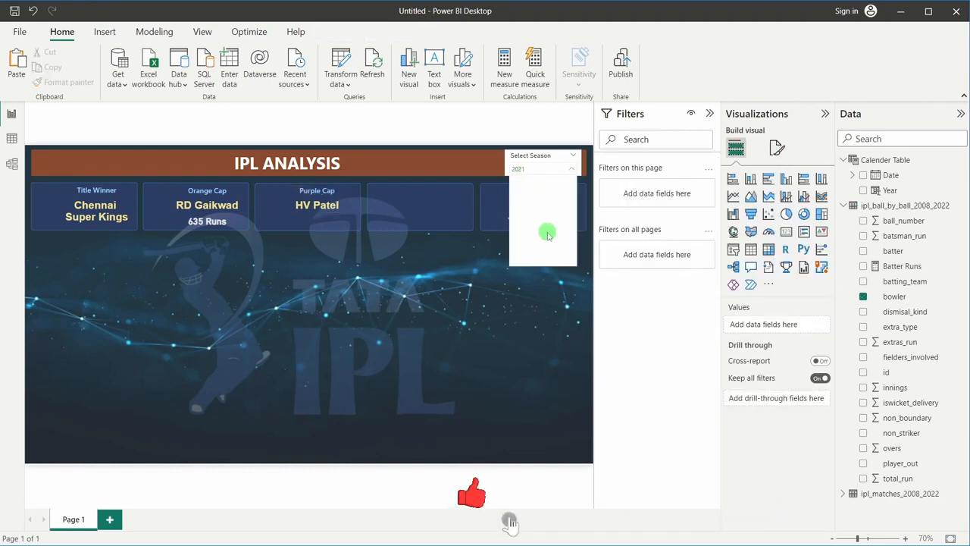
{"action": "left_click", "coordinate": [520, 244]}
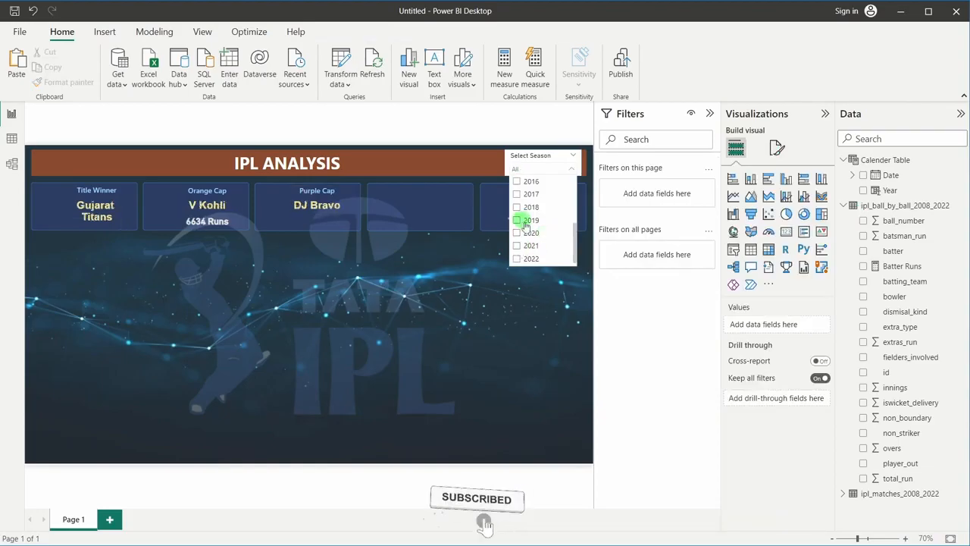
{"action": "scroll", "coordinate": [523, 221], "scroll_direction": "up", "scroll_amount": 1}
{"action": "left_click", "coordinate": [516, 208]}
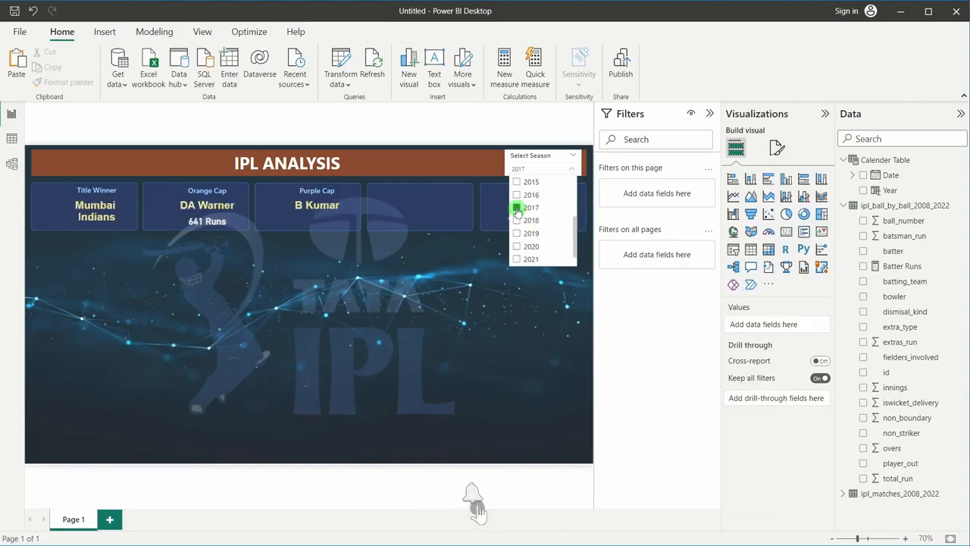
{"action": "left_click", "coordinate": [222, 199]}
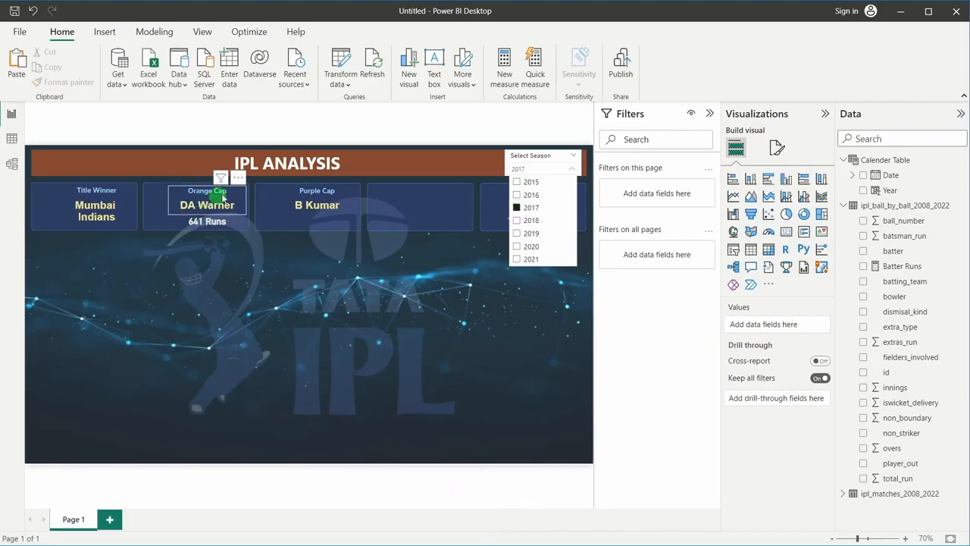
- Check the award cards for the 2014 and 2015 seasons, and return the season slicer to 2014
{"action": "left_click", "coordinate": [516, 208]}
{"action": "scroll", "coordinate": [518, 214], "scroll_direction": "up", "scroll_amount": 2}
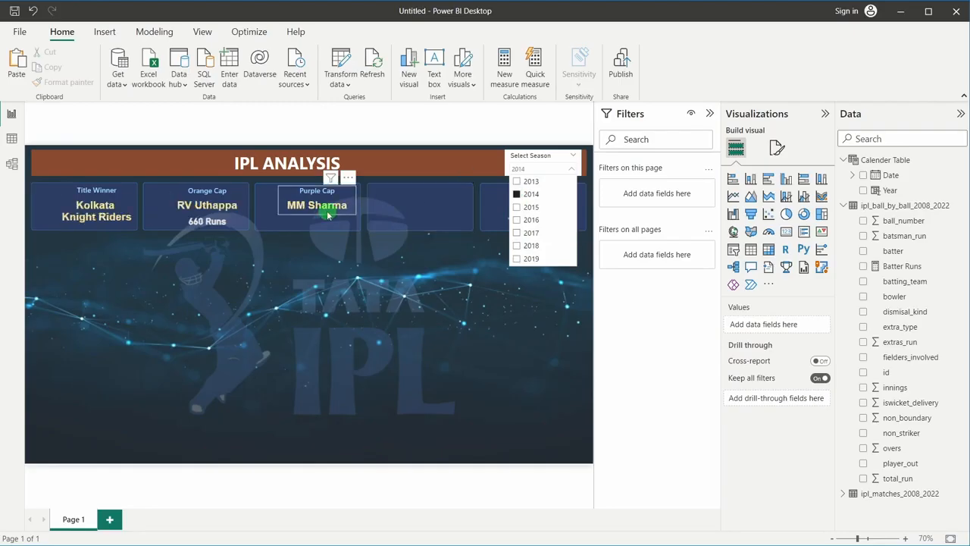
{"action": "left_click", "coordinate": [517, 196]}
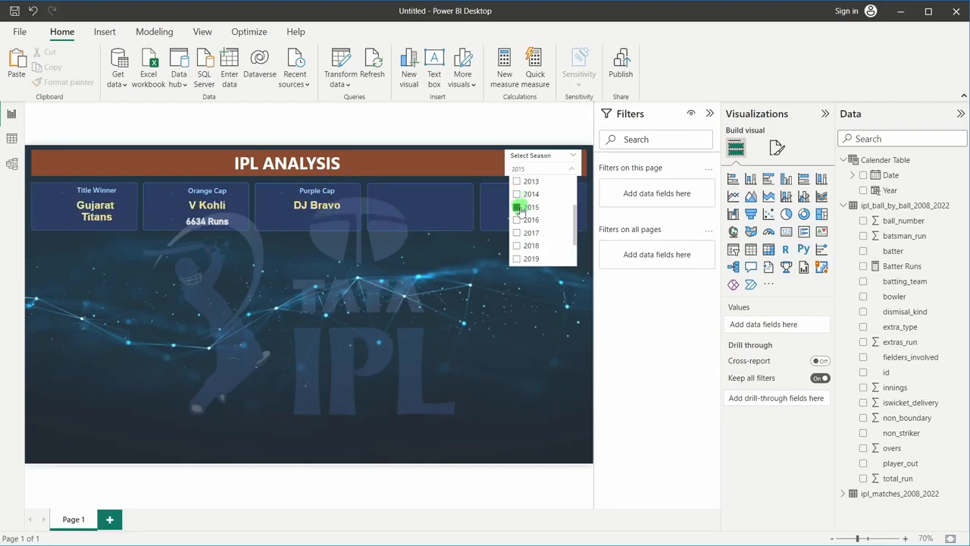
{"action": "left_click", "coordinate": [216, 199]}
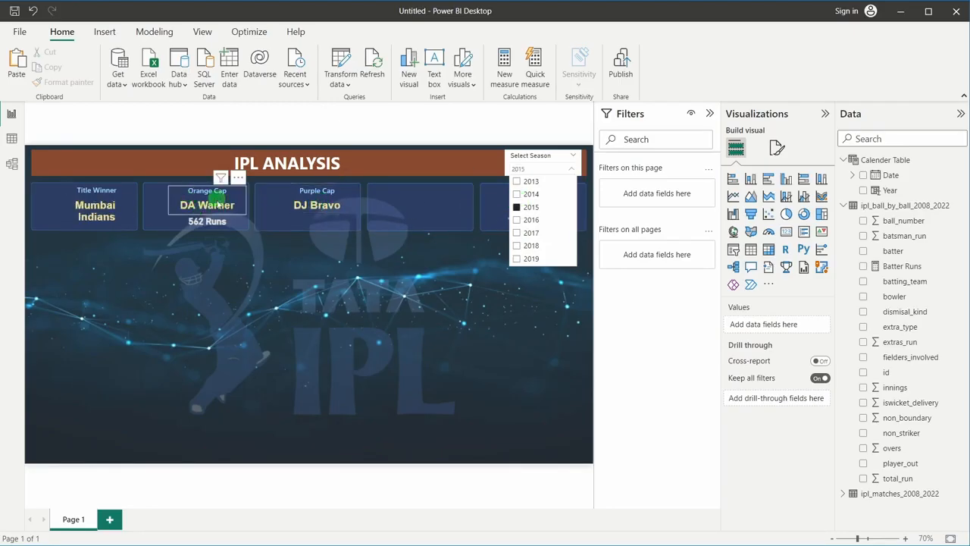
{"action": "left_click", "coordinate": [517, 217]}
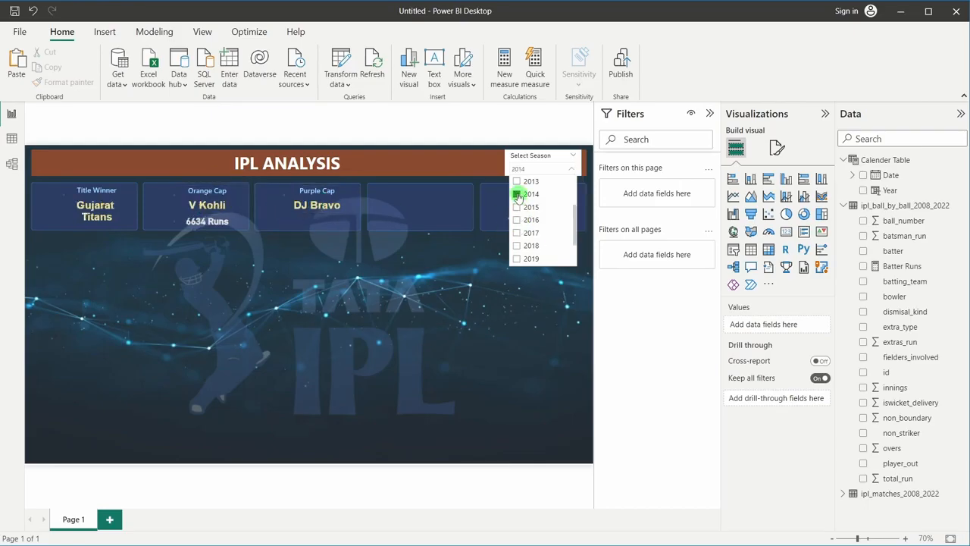
- Check the title winner, Orange Cap and Purple Cap cards for the 2013, 2014 and 2016 seasons, leaving the season slicer at 2016
{"action": "left_click", "coordinate": [516, 194]}
{"action": "left_click", "coordinate": [517, 183]}
{"action": "scroll", "coordinate": [534, 212], "scroll_direction": "up", "scroll_amount": 2}
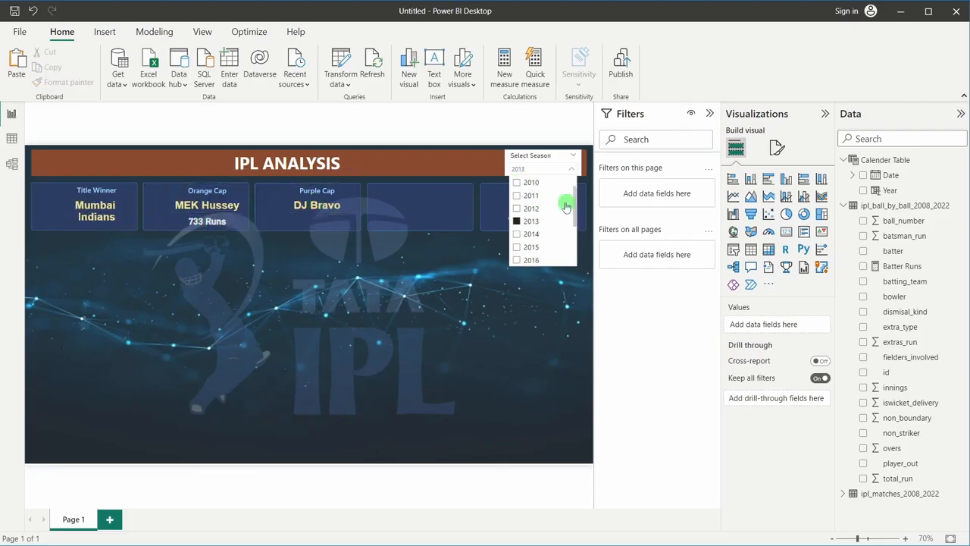
{"action": "scroll", "coordinate": [542, 208], "scroll_direction": "down", "scroll_amount": 2}
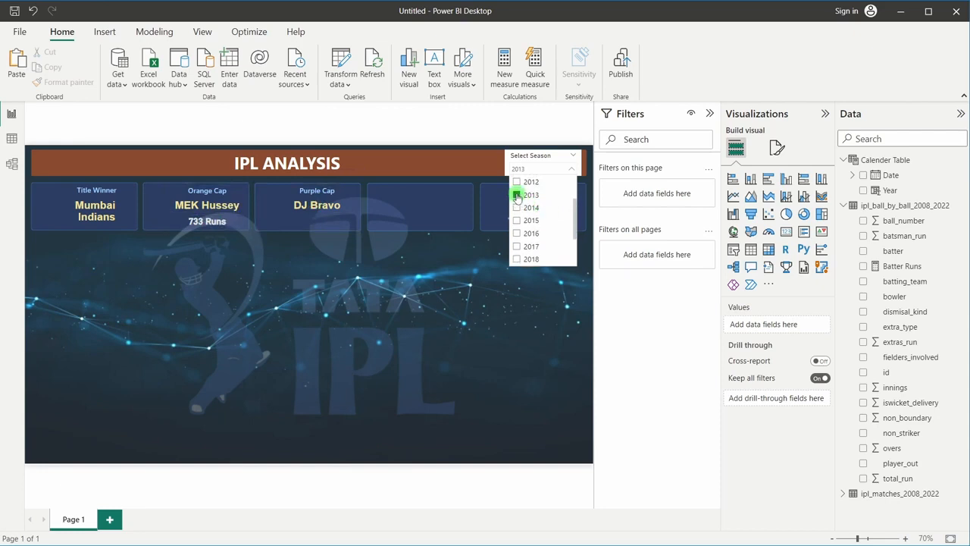
{"action": "left_click", "coordinate": [517, 195]}
{"action": "left_click", "coordinate": [516, 207]}
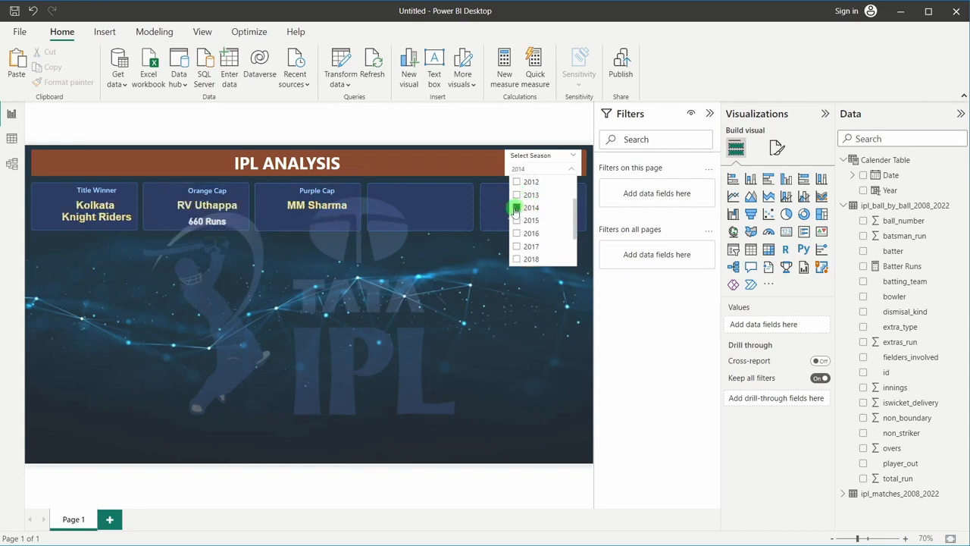
{"action": "left_click", "coordinate": [516, 208]}
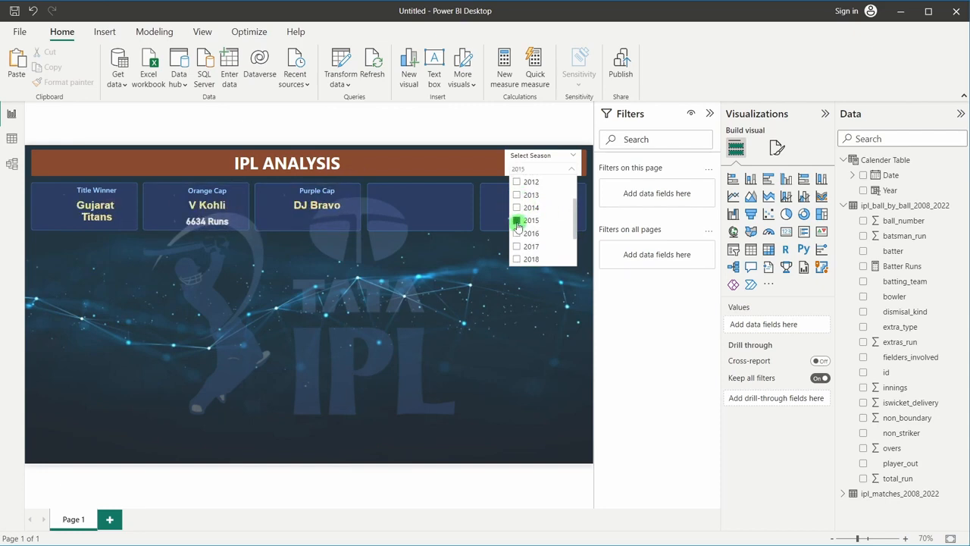
{"action": "left_click", "coordinate": [516, 220]}
{"action": "left_click", "coordinate": [516, 233]}
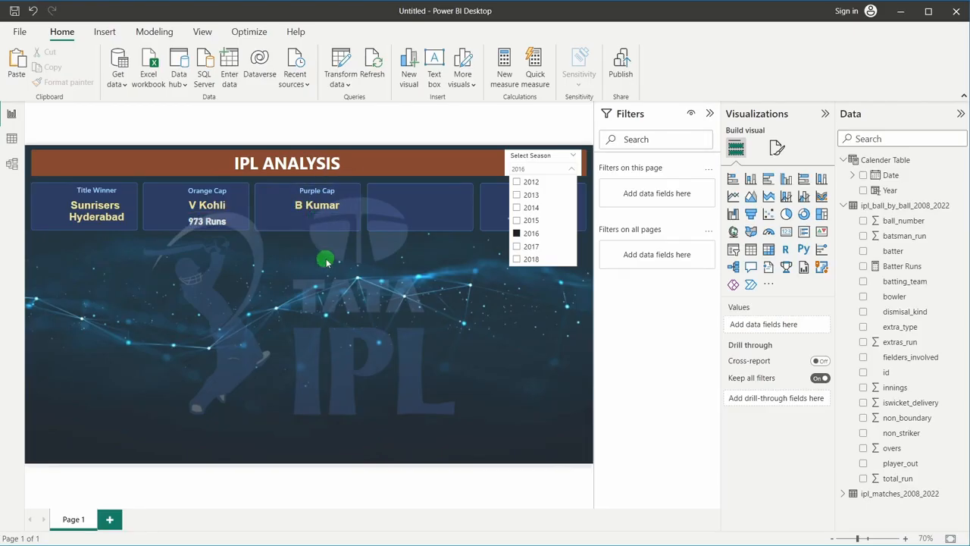
{"action": "left_click", "coordinate": [364, 297]}
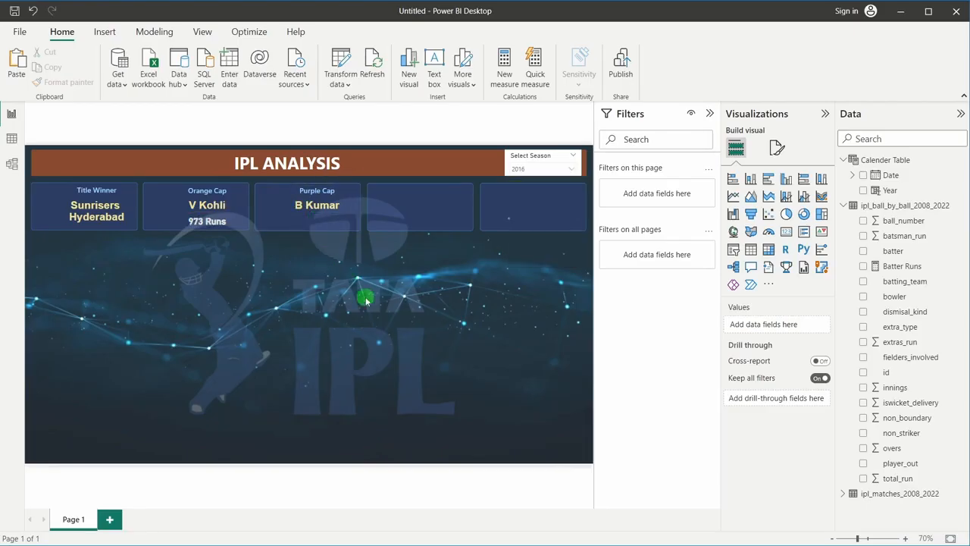
- Duplicate the Purple Cap bowler card, place the copy just below the original, and turn off the copy's title
{"action": "left_click", "coordinate": [315, 205]}
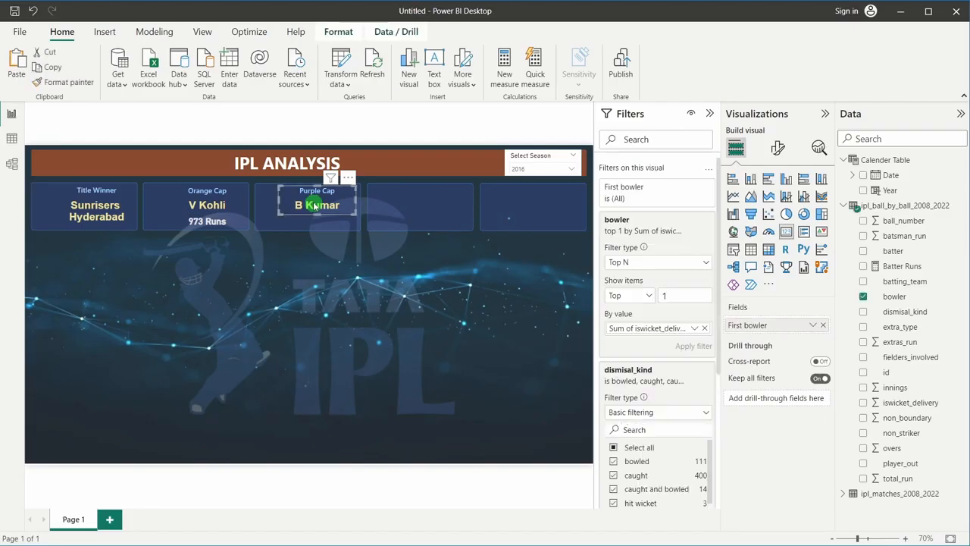
{"action": "left_click_drag", "start_coordinate": [314, 205], "coordinate": [306, 261]}
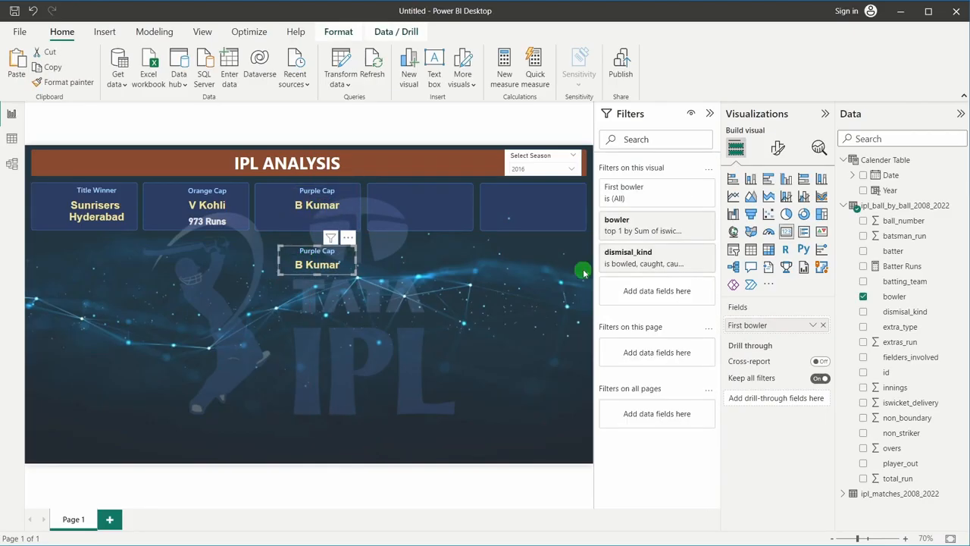
{"action": "left_click", "coordinate": [779, 149]}
{"action": "left_click", "coordinate": [780, 206]}
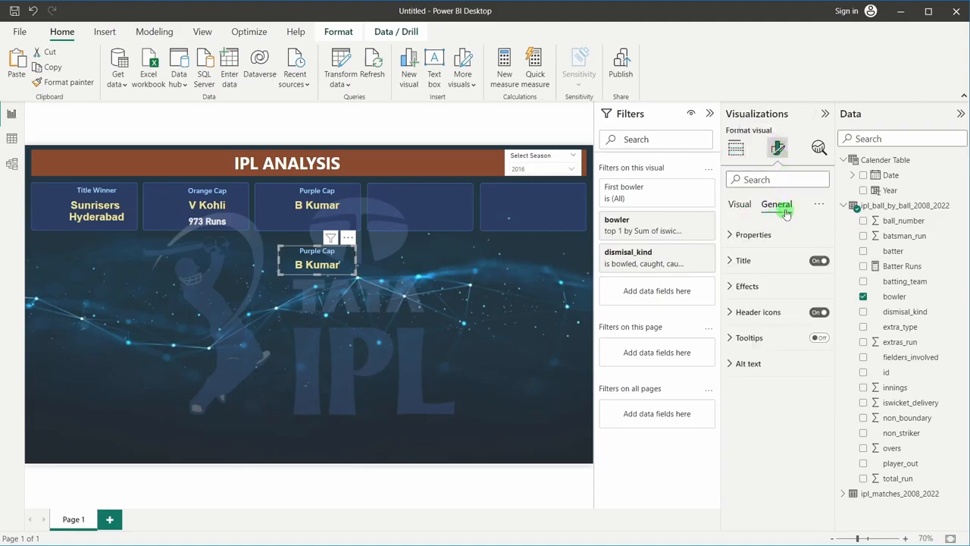
{"action": "left_click", "coordinate": [818, 260]}
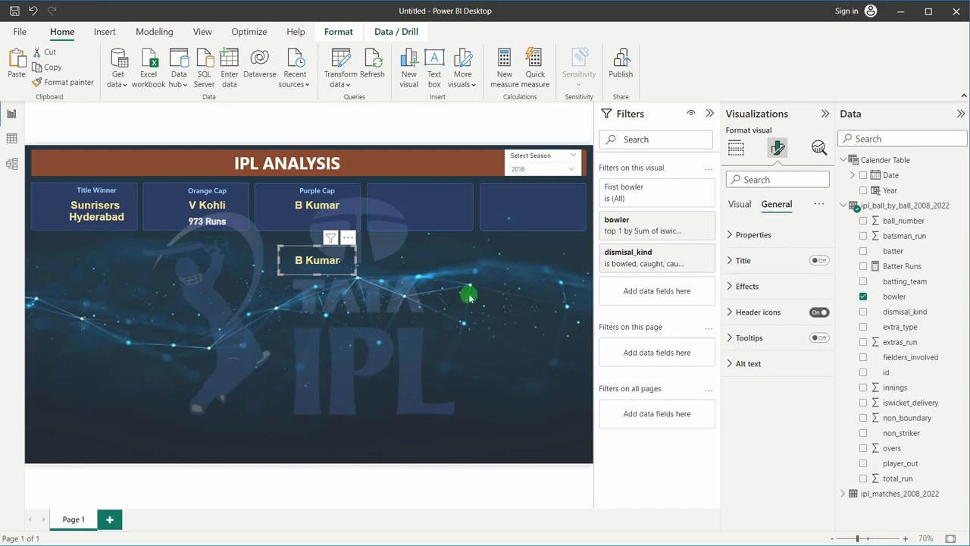
- Replace the duplicated card's bowler field with the sum of iswicket_delivery
{"action": "left_click", "coordinate": [735, 149]}
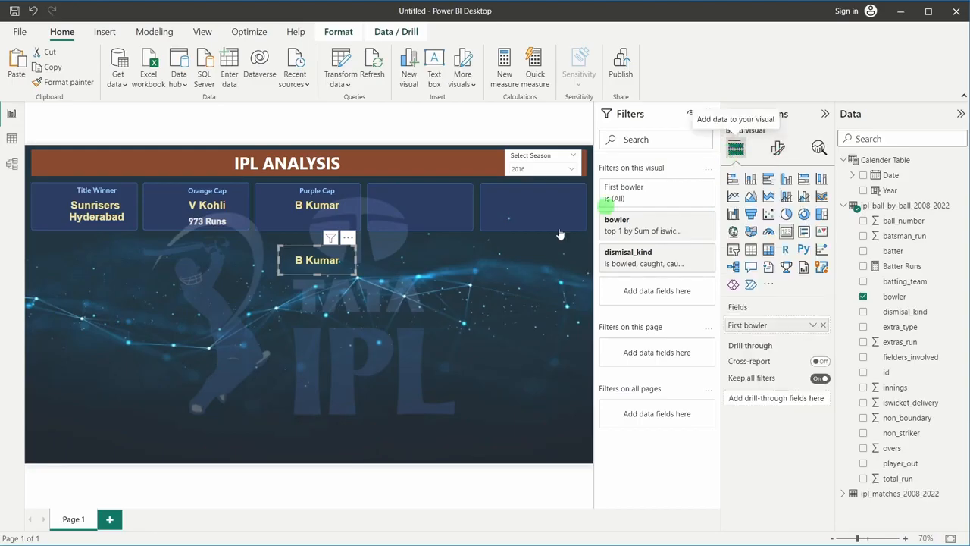
{"action": "left_click", "coordinate": [823, 324]}
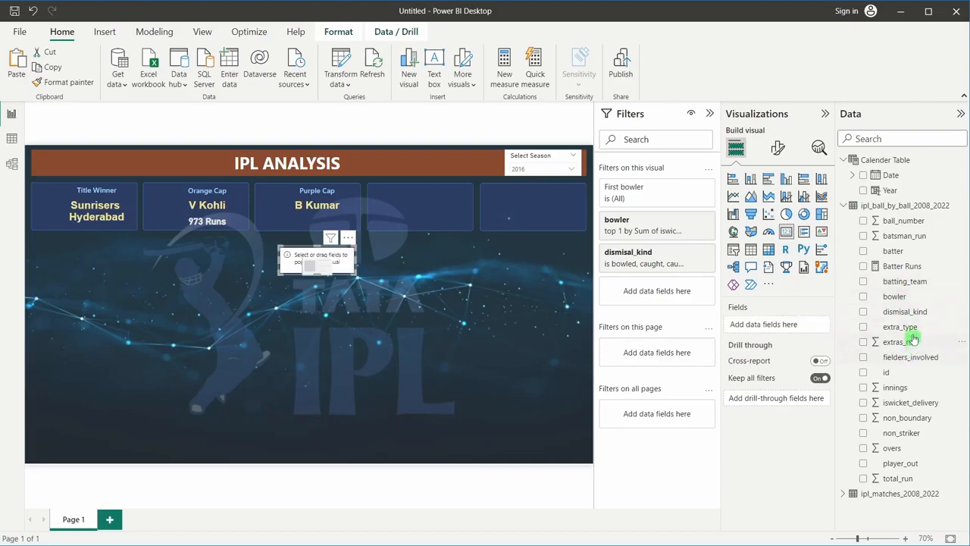
{"action": "left_click_drag", "start_coordinate": [902, 396], "coordinate": [779, 332]}
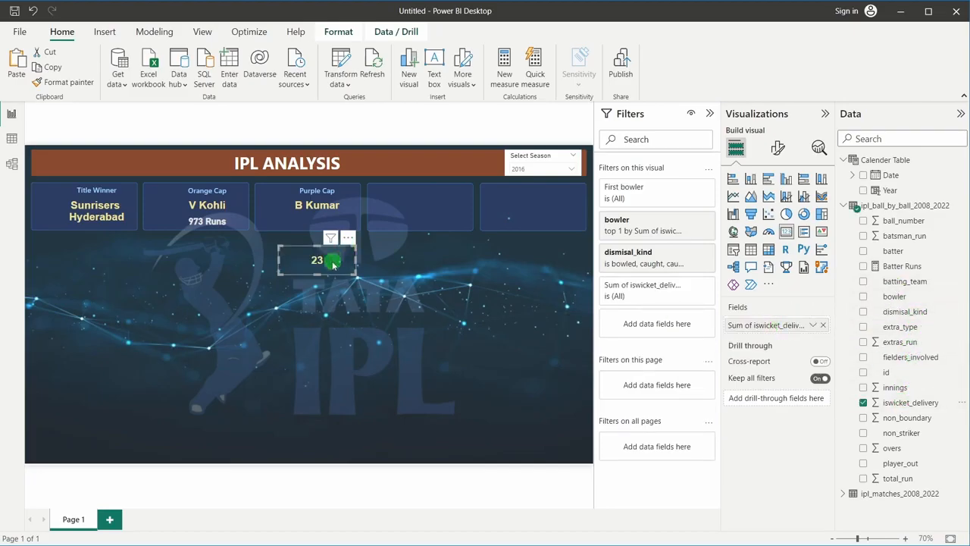
- Set the season slicer to 2022 only and reduce the height of the wicket count card
{"action": "left_click", "coordinate": [534, 173]}
{"action": "left_click", "coordinate": [518, 247]}
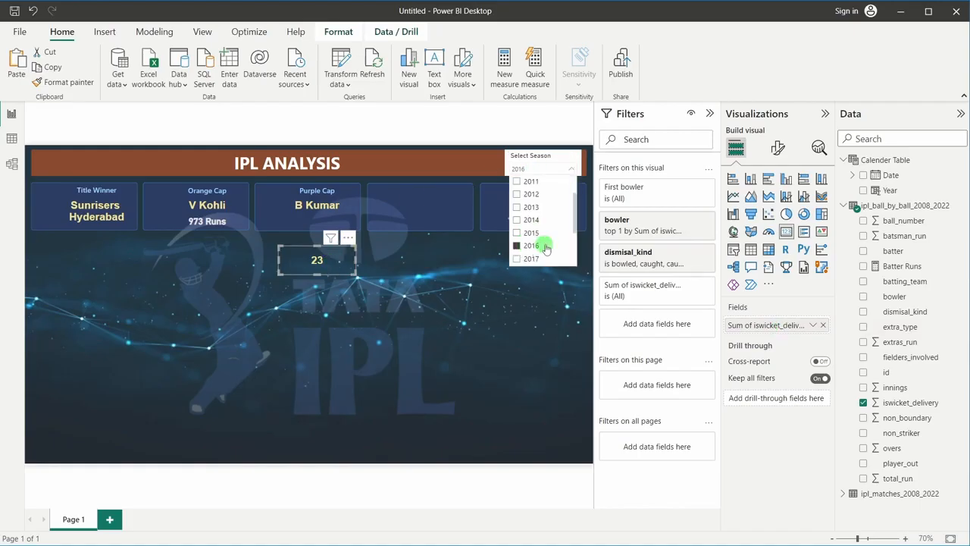
{"action": "scroll", "coordinate": [546, 249], "scroll_direction": "down", "scroll_amount": 1}
{"action": "scroll", "coordinate": [546, 248], "scroll_direction": "down", "scroll_amount": 2}
{"action": "left_click", "coordinate": [532, 256]}
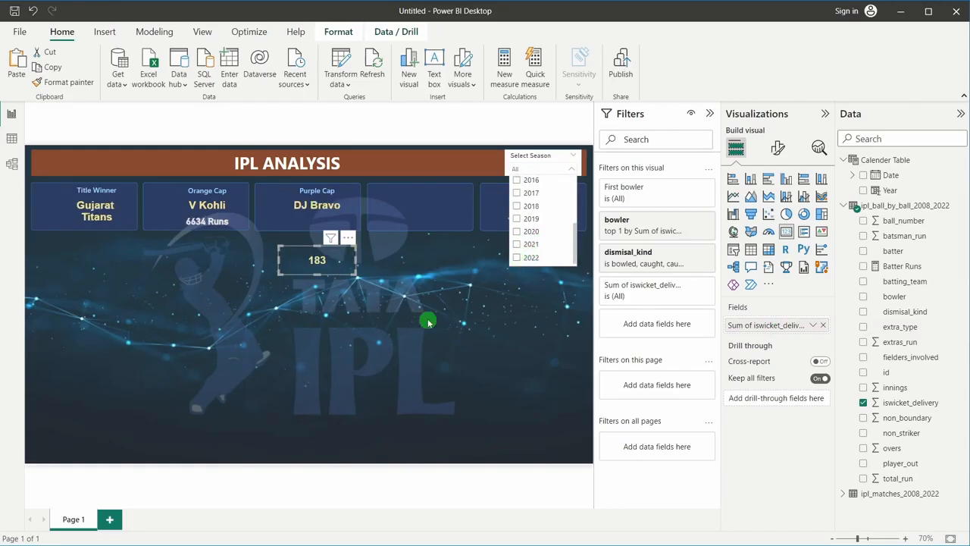
{"action": "left_click", "coordinate": [328, 304]}
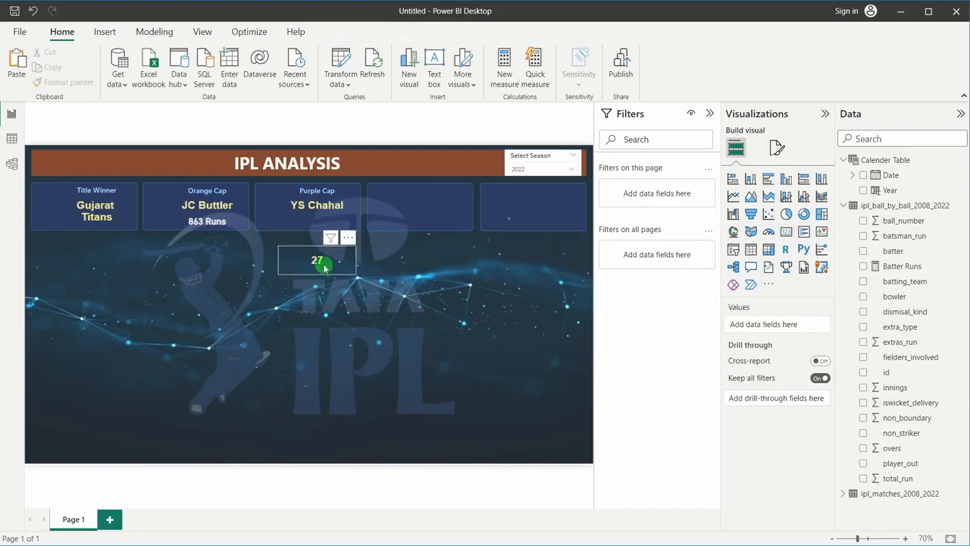
{"action": "left_click", "coordinate": [324, 267]}
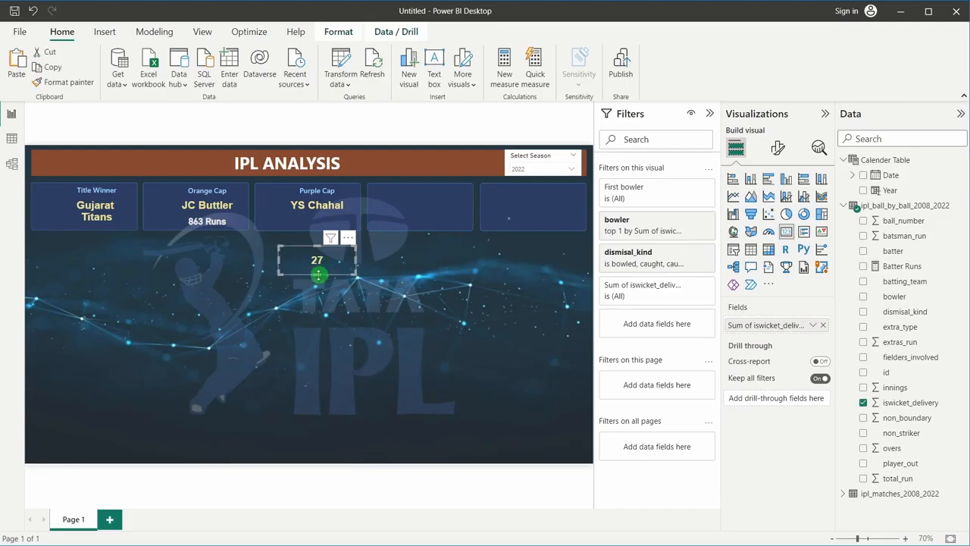
{"action": "left_click_drag", "start_coordinate": [318, 275], "coordinate": [317, 264]}
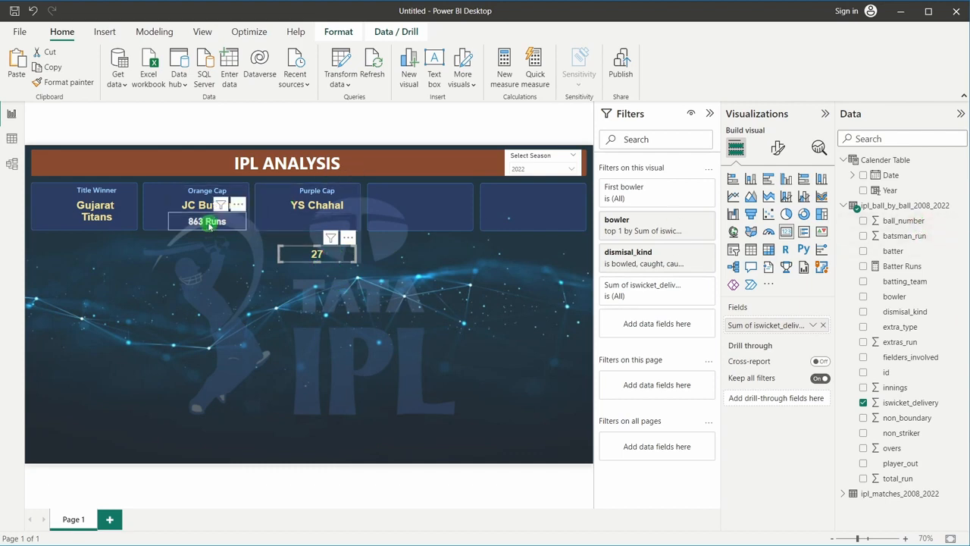
- Start a new measure named Bowler Wickets in the ipl_ball_by_ball_2008_2022 table
{"action": "right_click", "coordinate": [900, 211]}
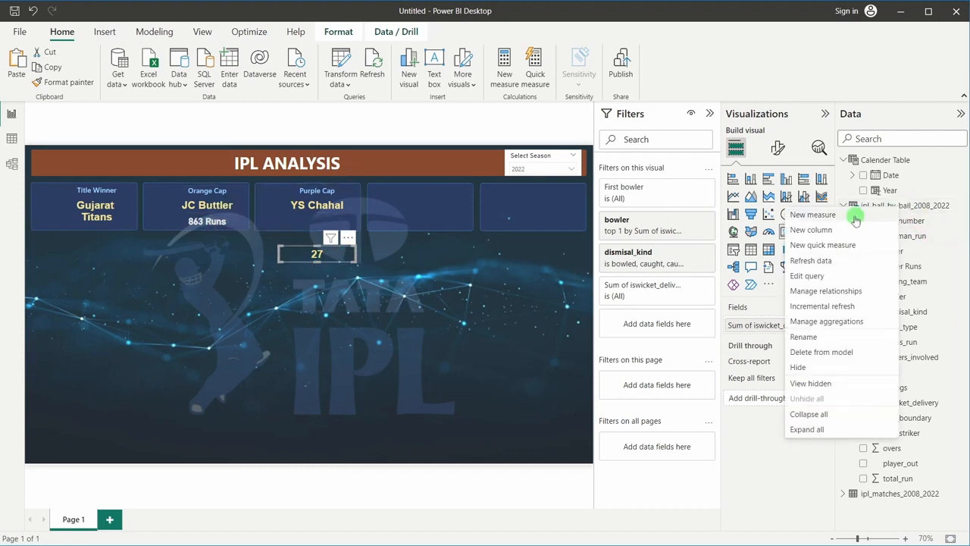
{"action": "key", "text": "Escape"}
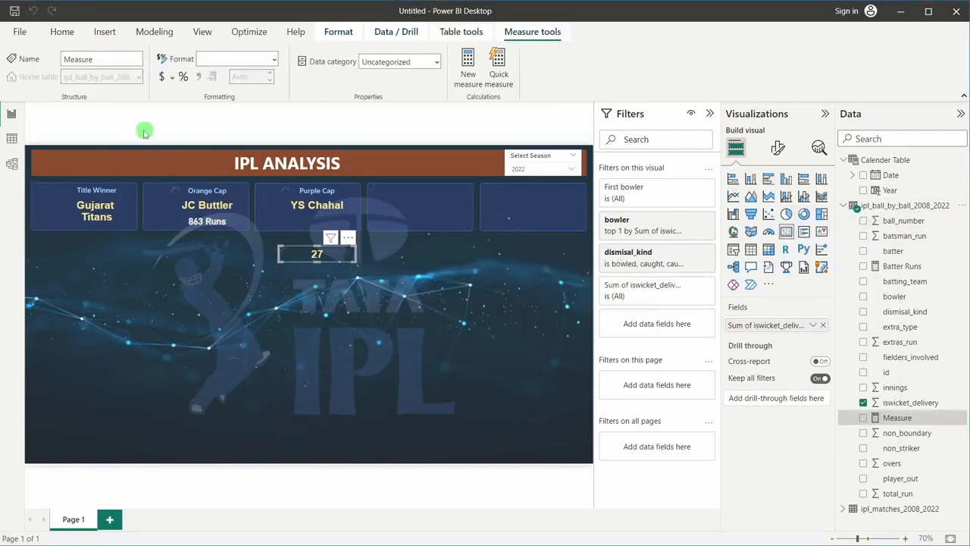
{"action": "double_click", "coordinate": [102, 111]}
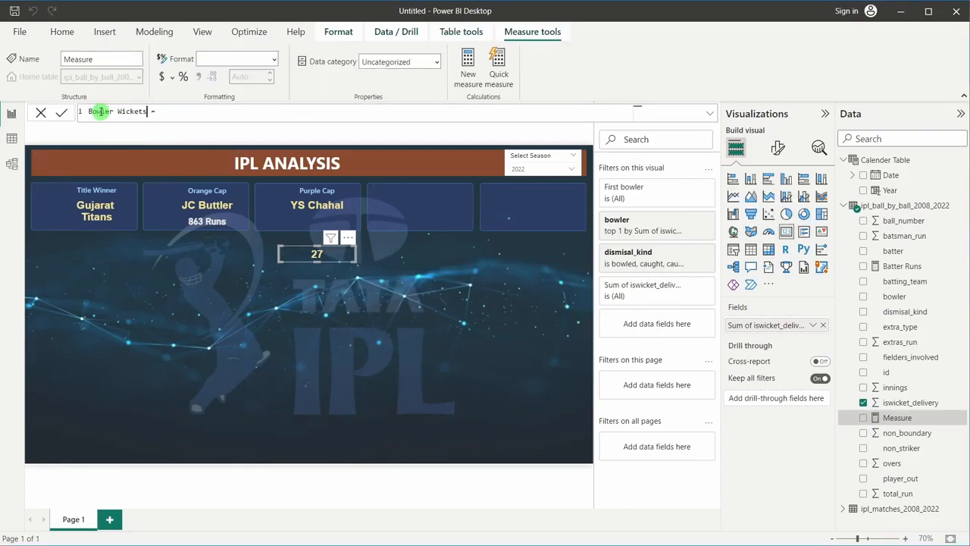
- Define the Bowler Wickets measure as CONCATENATE(SUM(ipl_ball_by_ball_2008_2022[iswicket_delivery]), " Wickets") and close the formula editor
{"action": "type", "text": "c"}
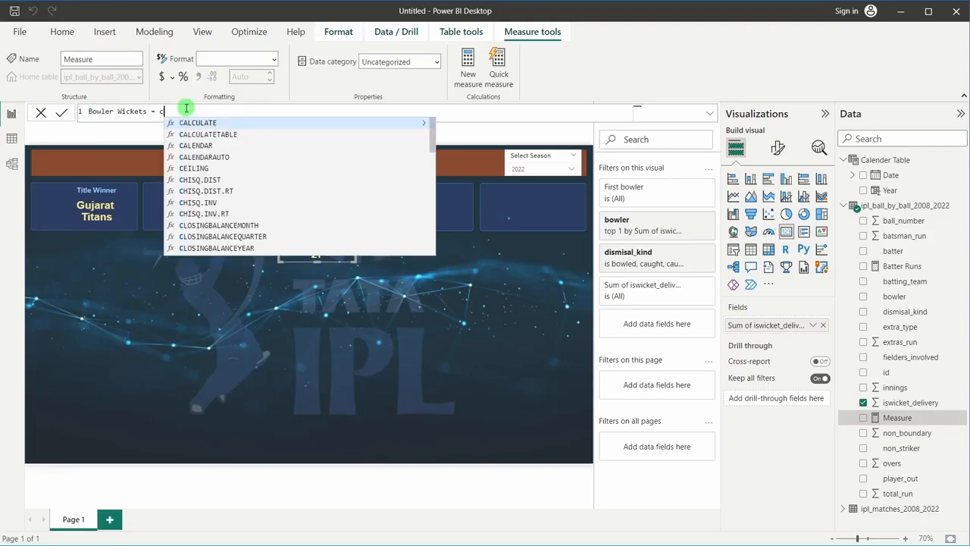
{"action": "type", "text": "onca"}
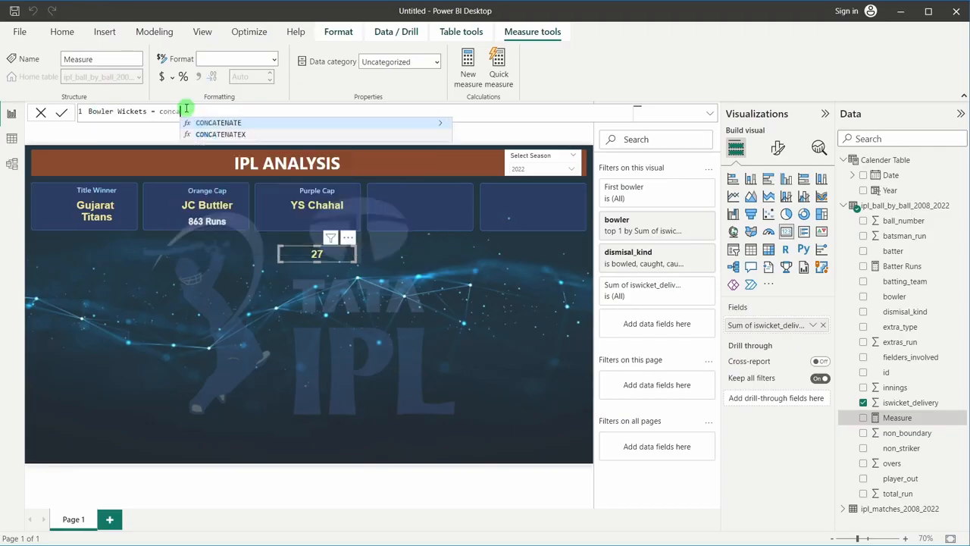
{"action": "left_click", "coordinate": [249, 122]}
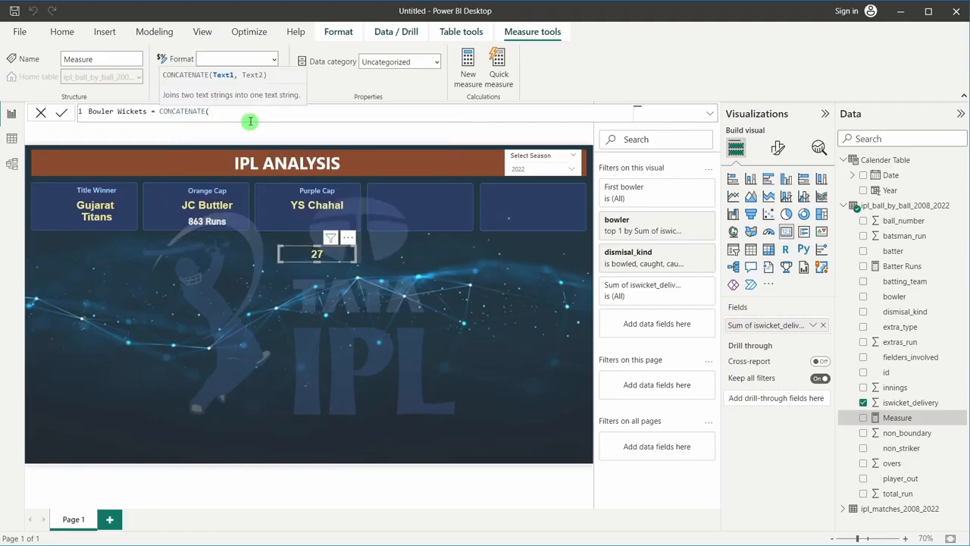
{"action": "type", "text": "sum"}
{"action": "left_click", "coordinate": [250, 123]}
{"action": "type", "text": "is"}
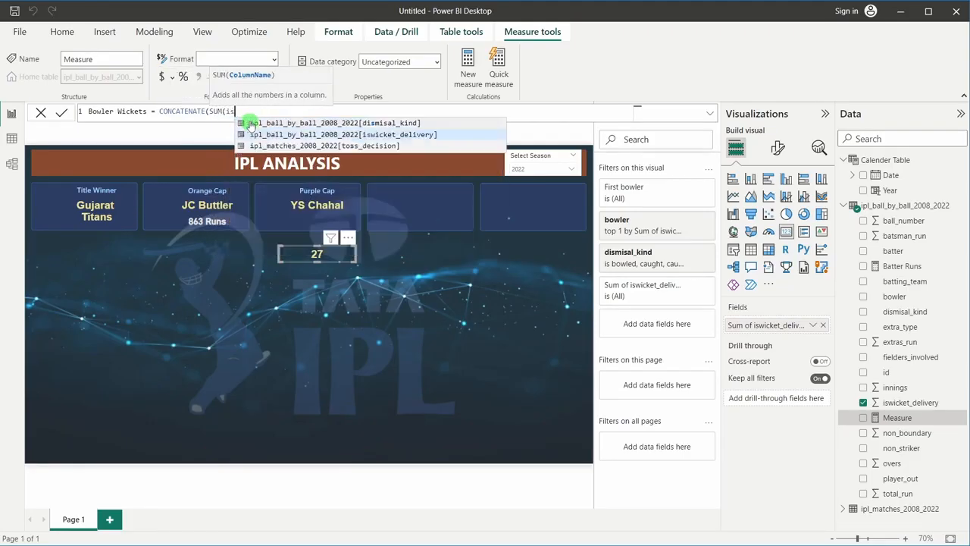
{"action": "left_click", "coordinate": [356, 134]}
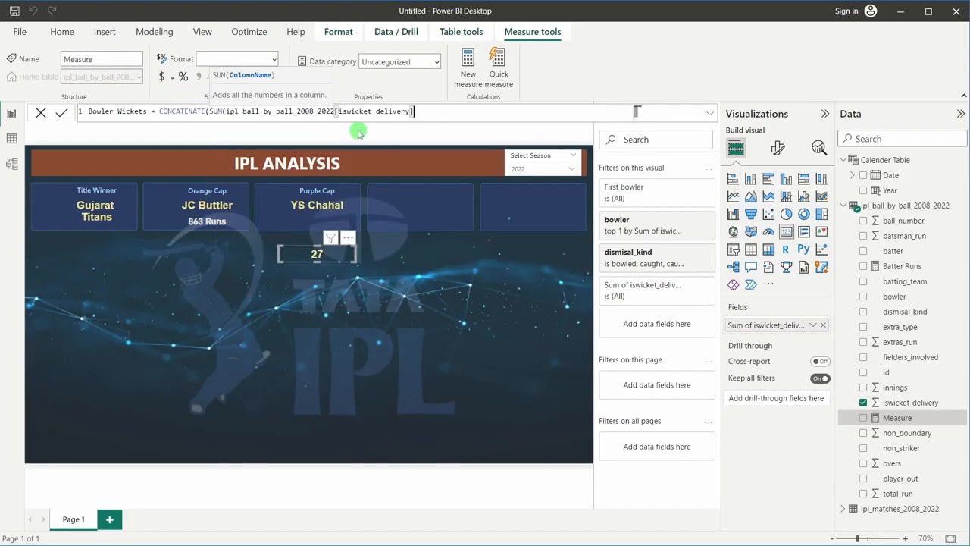
{"action": "type", "text": "),"}
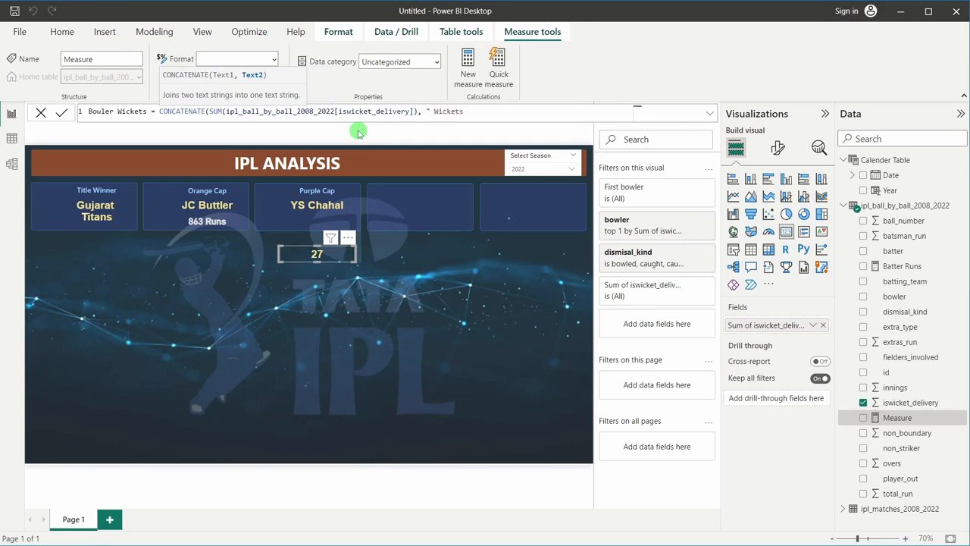
{"action": "type", "text": "\" Wickets\")"}
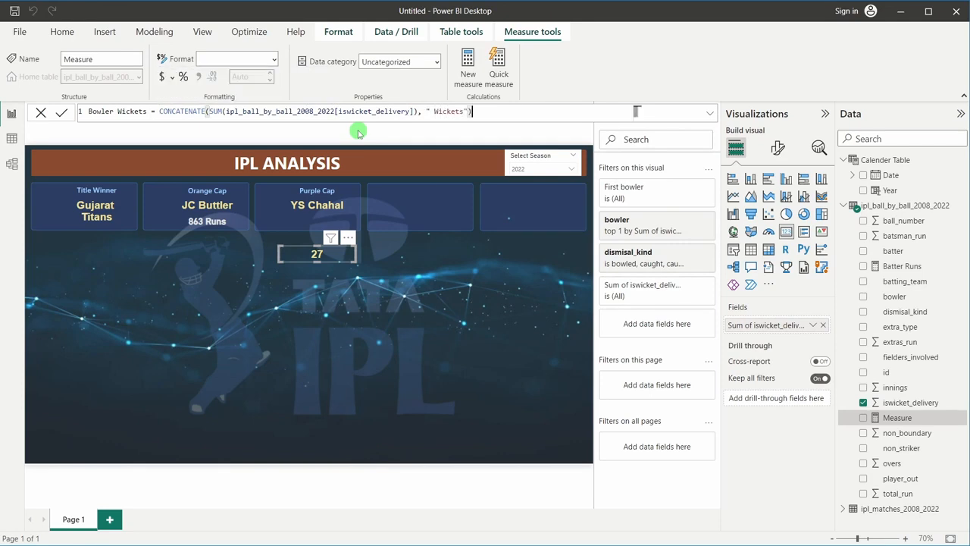
{"action": "key", "text": "Return"}
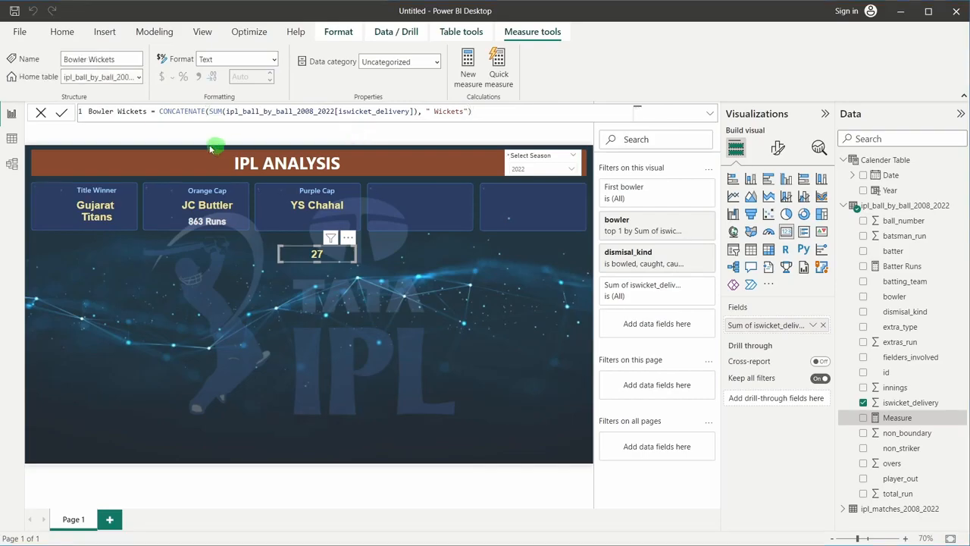
{"action": "left_click", "coordinate": [41, 115]}
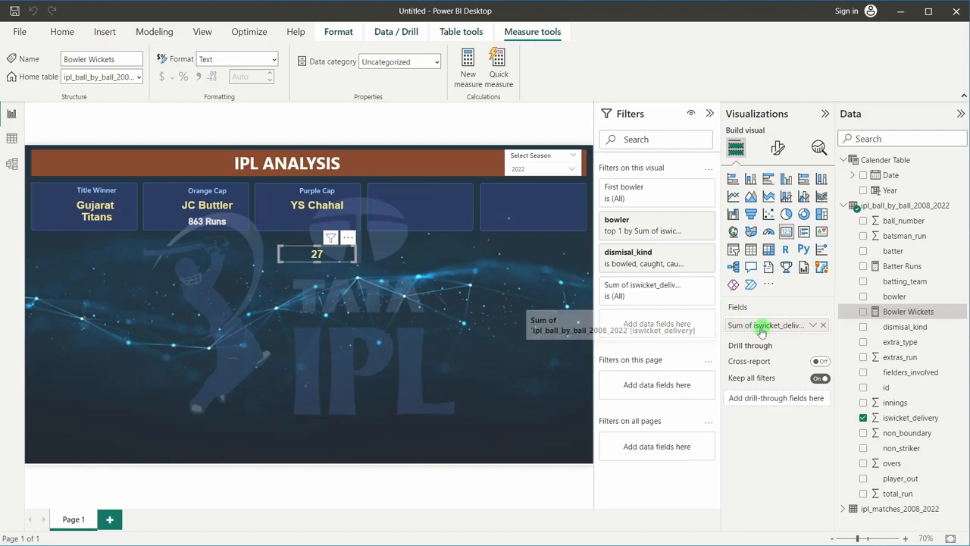
- Show the Bowler Wickets measure in the wicket count card instead of iswicket_delivery, and place the card under the Purple Cap bowler's name
{"action": "left_click", "coordinate": [823, 325]}
{"action": "left_click_drag", "start_coordinate": [900, 317], "coordinate": [758, 324]}
{"action": "left_click_drag", "start_coordinate": [314, 253], "coordinate": [312, 221]}
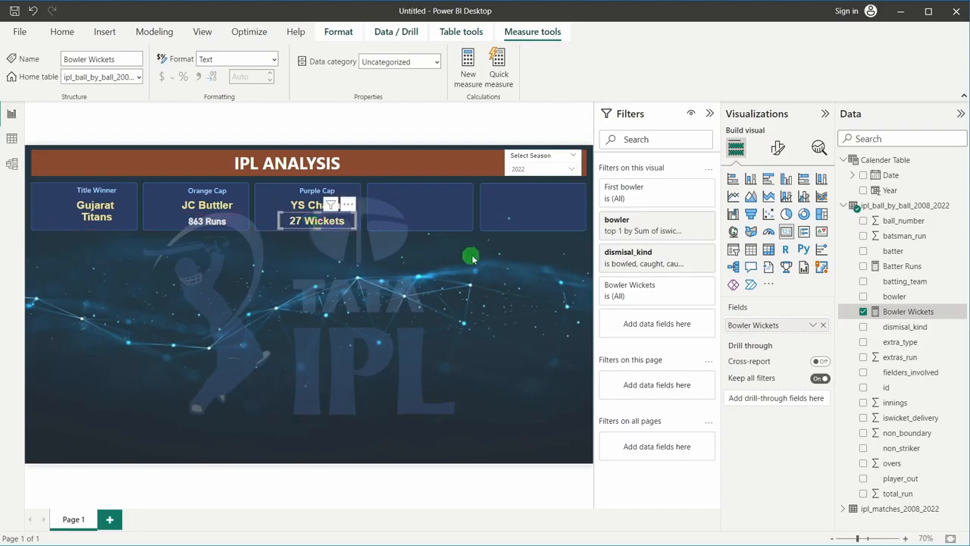
- Set the callout value color of the Bowler Wickets card to light grey
{"action": "left_click", "coordinate": [778, 148]}
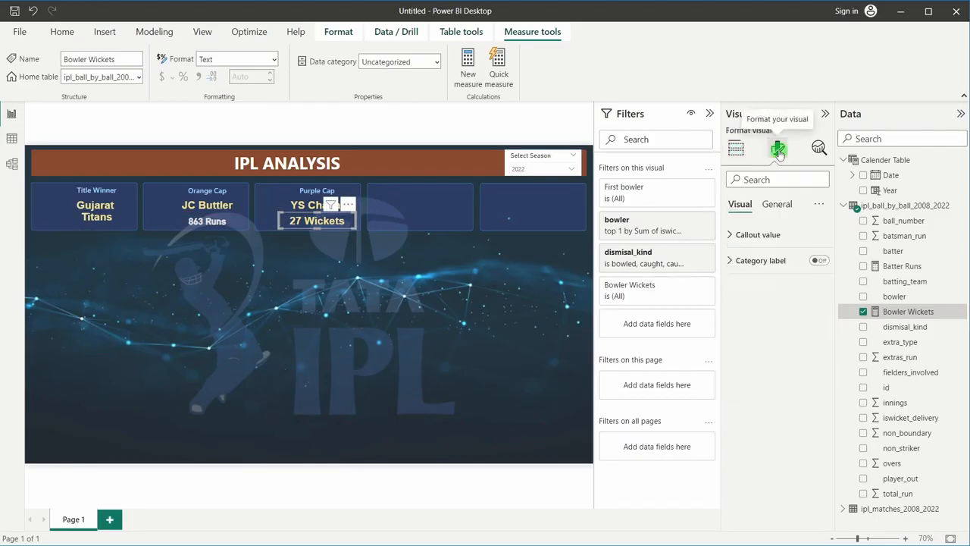
{"action": "left_click", "coordinate": [769, 232]}
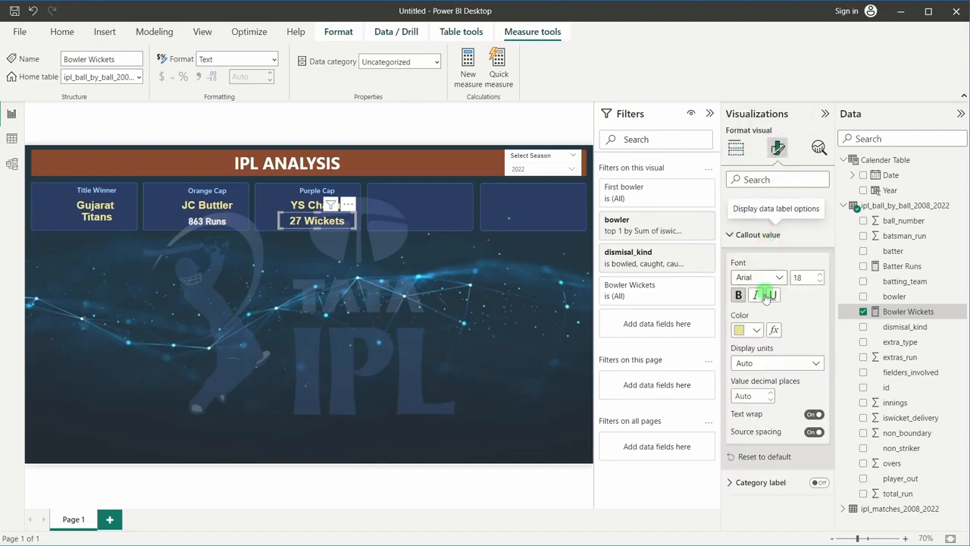
{"action": "left_click", "coordinate": [758, 329]}
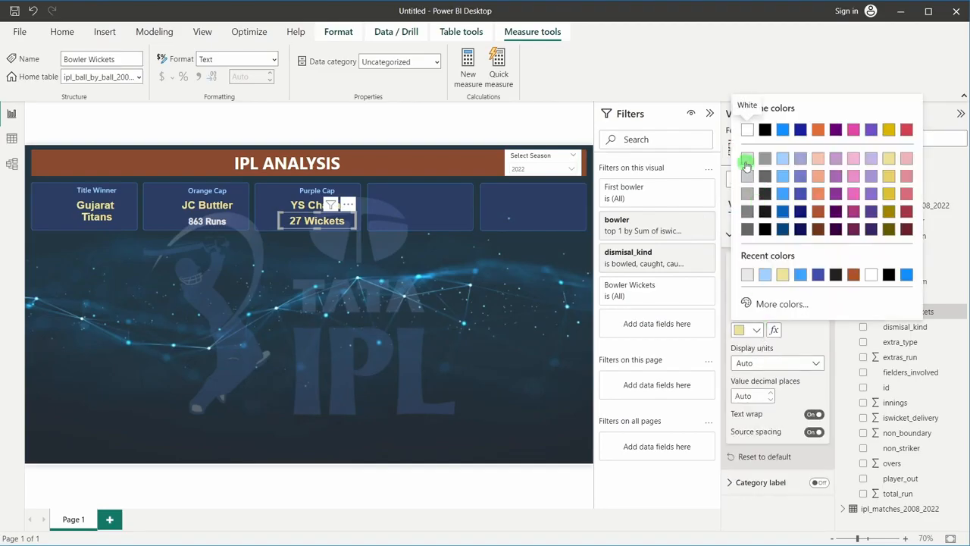
{"action": "left_click", "coordinate": [747, 176]}
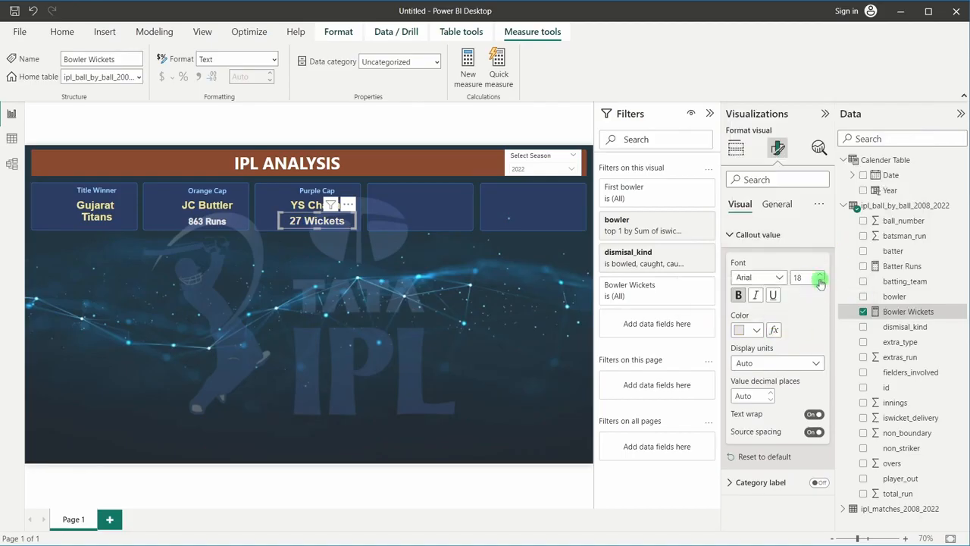
- Set the callout value font of the Bowler Wickets card to DIN at size 17 and deselect the card
{"action": "left_click", "coordinate": [820, 281]}
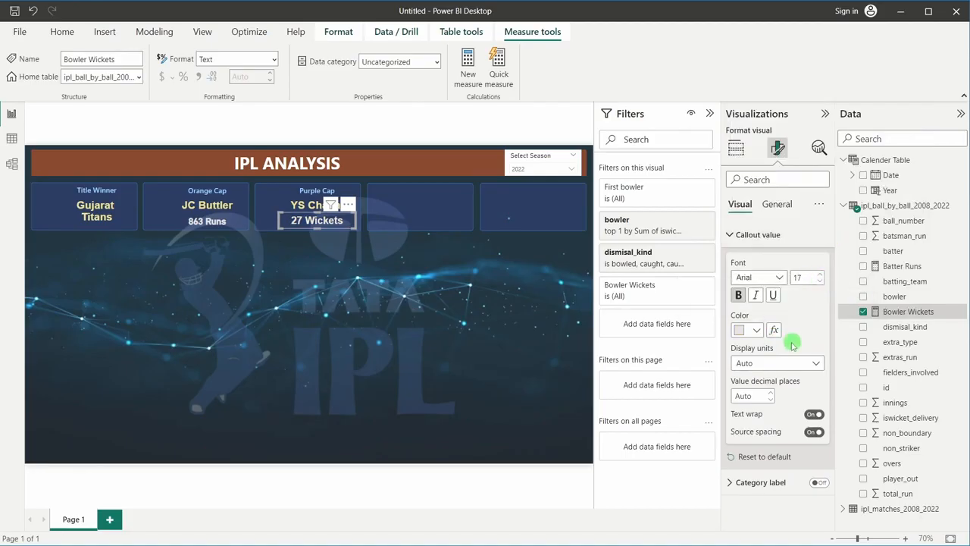
{"action": "left_click", "coordinate": [781, 276]}
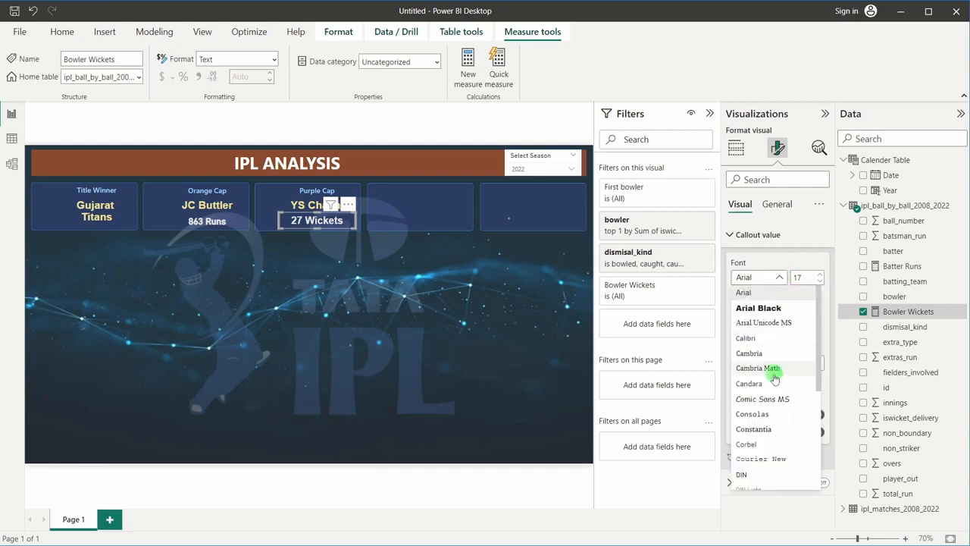
{"action": "scroll", "coordinate": [770, 371], "scroll_direction": "down", "scroll_amount": 3}
{"action": "left_click", "coordinate": [742, 383]}
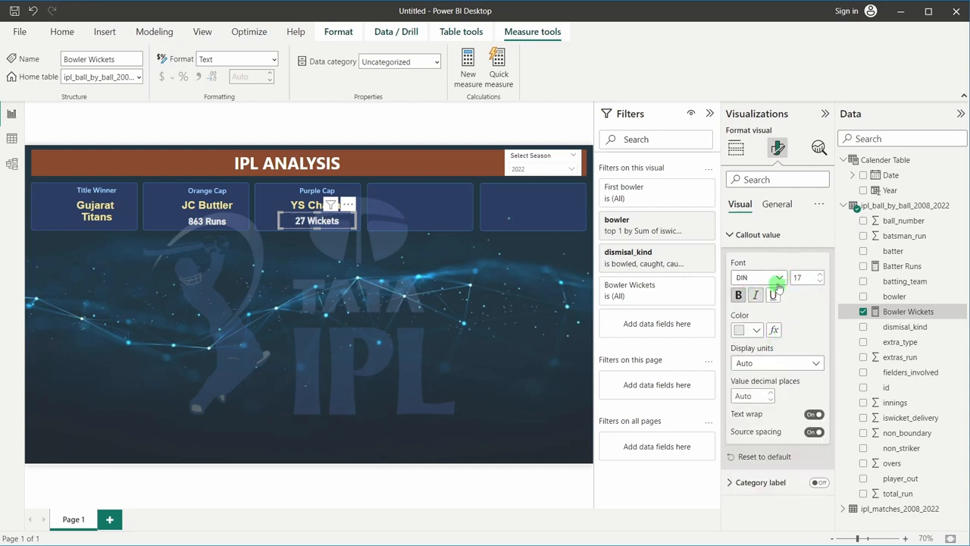
{"action": "left_click", "coordinate": [325, 309]}
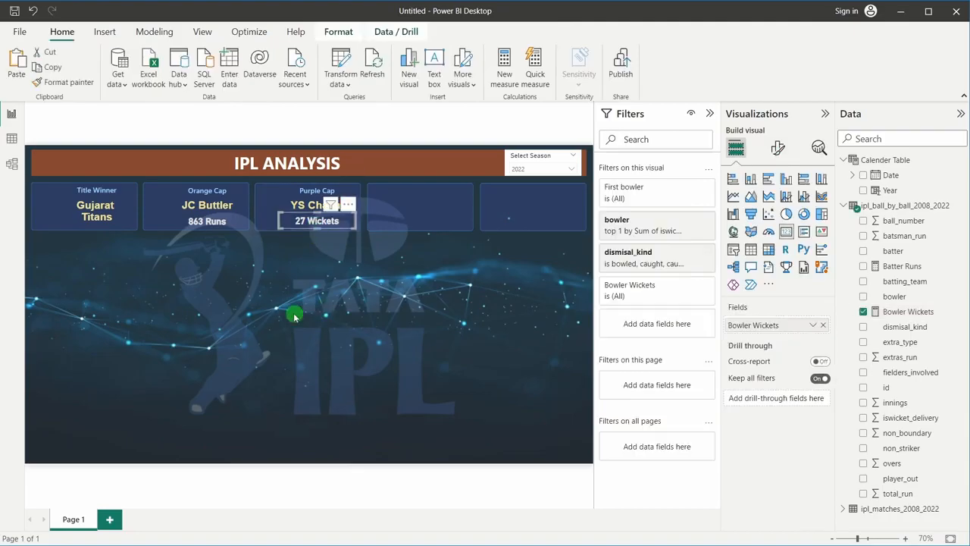
{"action": "left_click", "coordinate": [295, 317]}
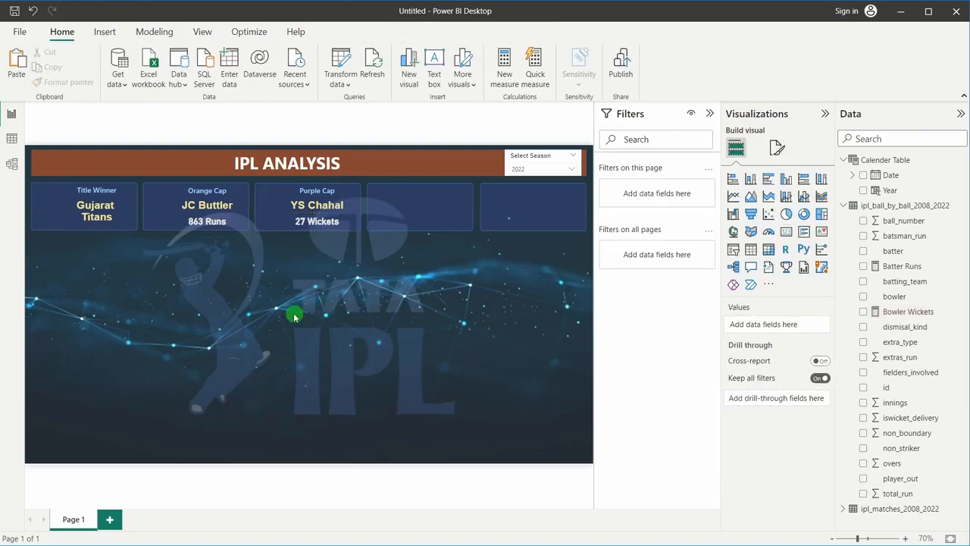
- Duplicate the Purple Cap bowler card and place the copy in the empty fourth KPI panel
{"action": "left_click", "coordinate": [709, 112]}
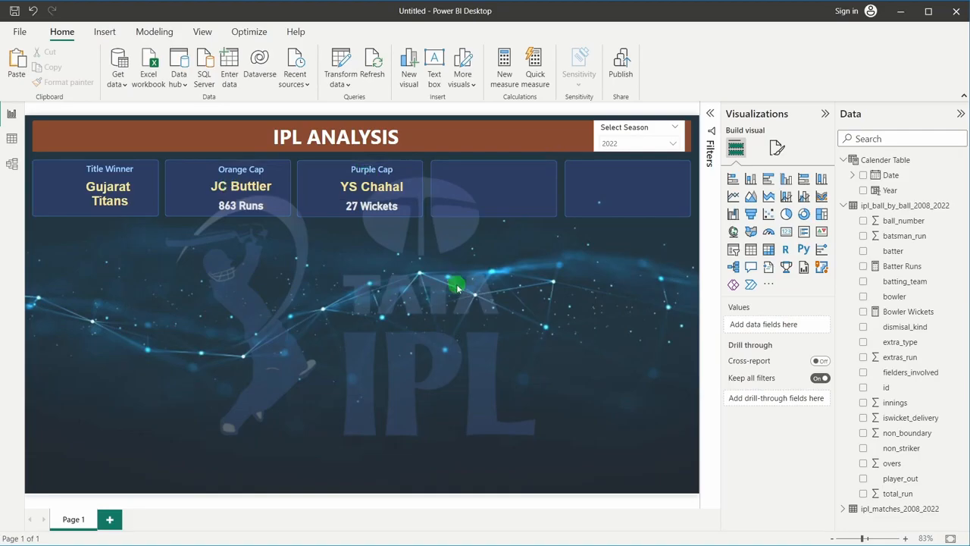
{"action": "left_click", "coordinate": [376, 173]}
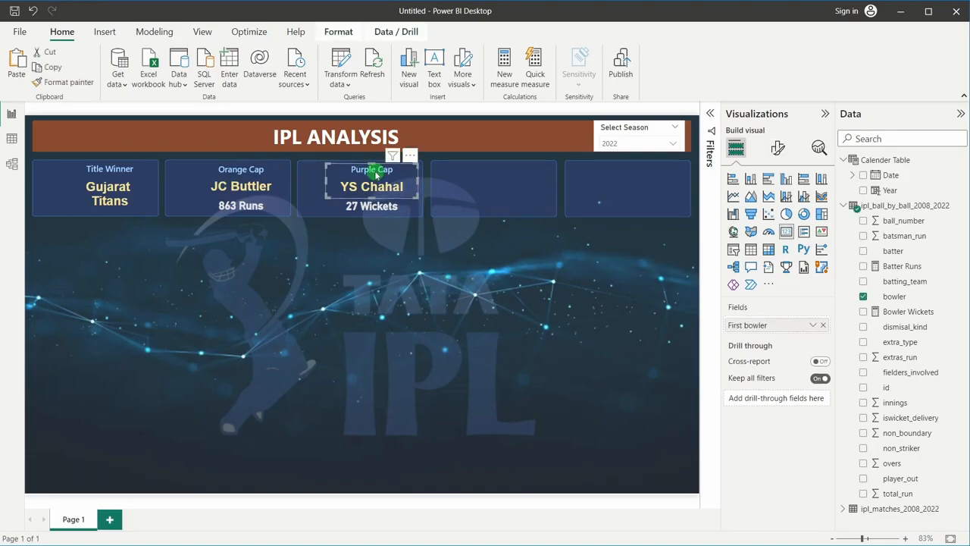
{"action": "key", "text": "ctrl+v"}
{"action": "left_click_drag", "start_coordinate": [378, 178], "coordinate": [512, 194]}
{"action": "left_click", "coordinate": [495, 272]}
{"action": "left_click", "coordinate": [510, 194]}
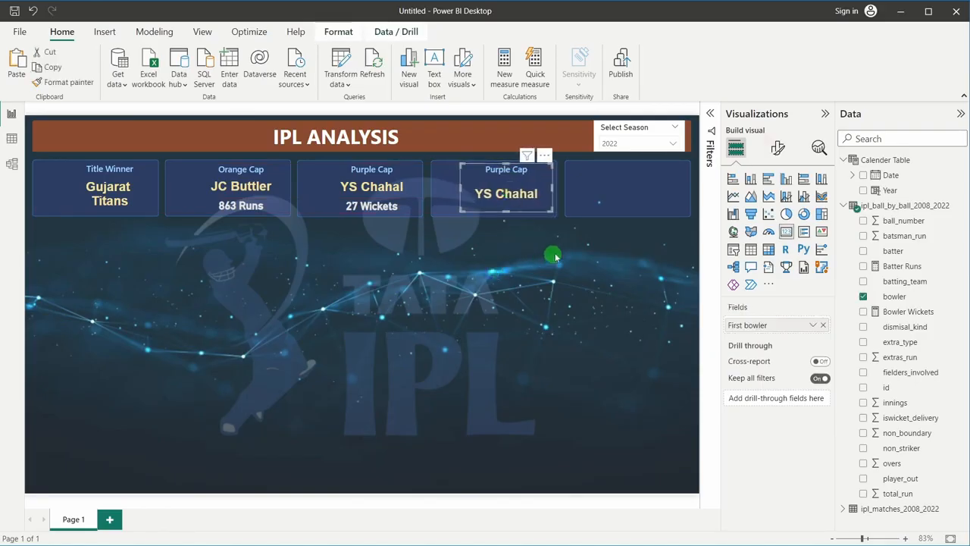
- Strip the bowler and dismisal_kind filters and the First bowler field from the copied card in the fourth panel
{"action": "left_click", "coordinate": [777, 149]}
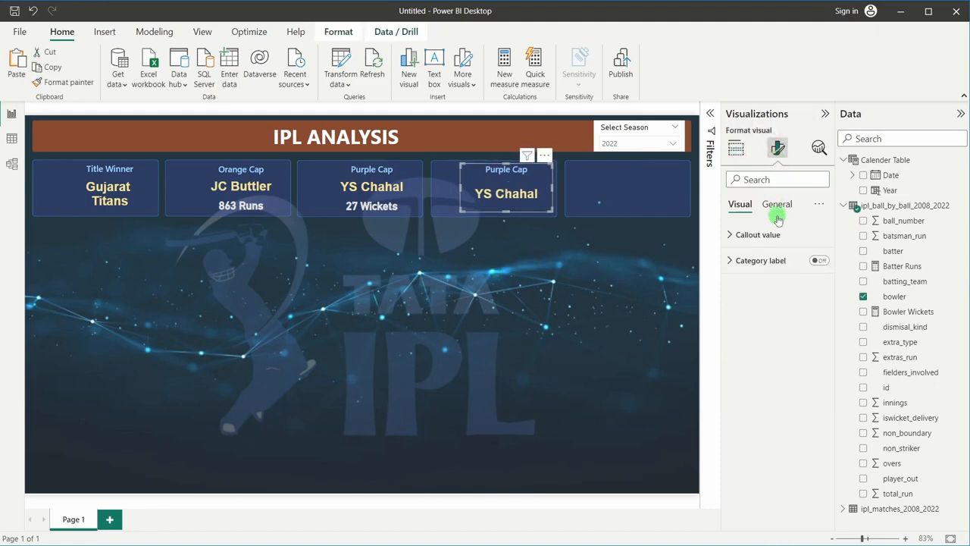
{"action": "left_click", "coordinate": [710, 117]}
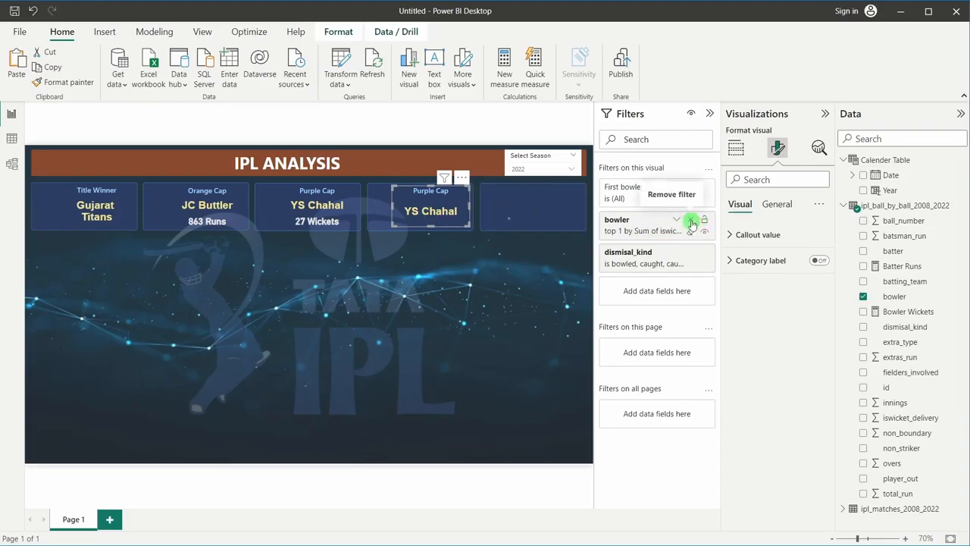
{"action": "left_click", "coordinate": [690, 221]}
{"action": "left_click", "coordinate": [691, 222]}
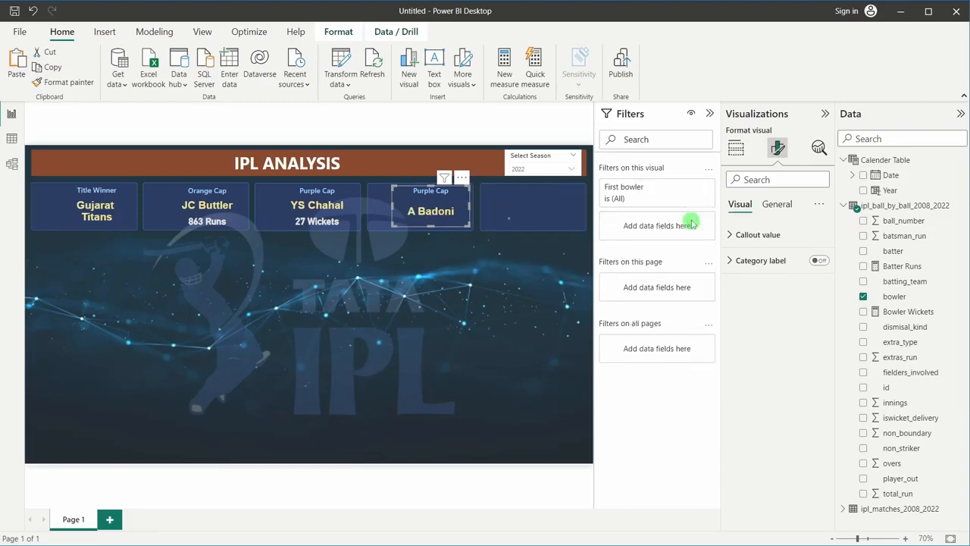
{"action": "left_click", "coordinate": [736, 149]}
{"action": "left_click", "coordinate": [820, 326]}
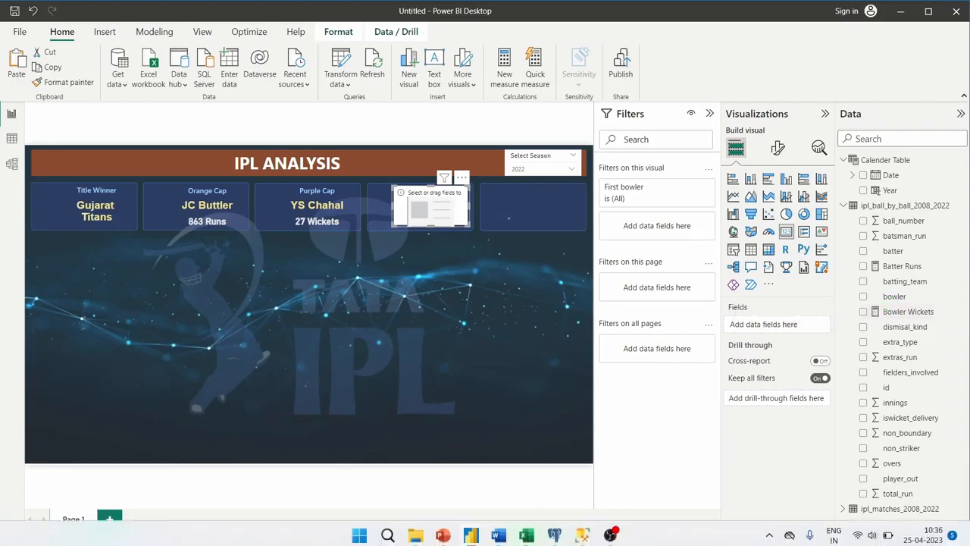
- Switch to the IPL_Ball_by_Ball_2008_2022.csv workbook in Excel, widen the batsman_run column and examine its distinct values
{"action": "mouse_move", "coordinate": [526, 530]}
{"action": "left_click", "coordinate": [537, 491]}
{"action": "left_click", "coordinate": [428, 228]}
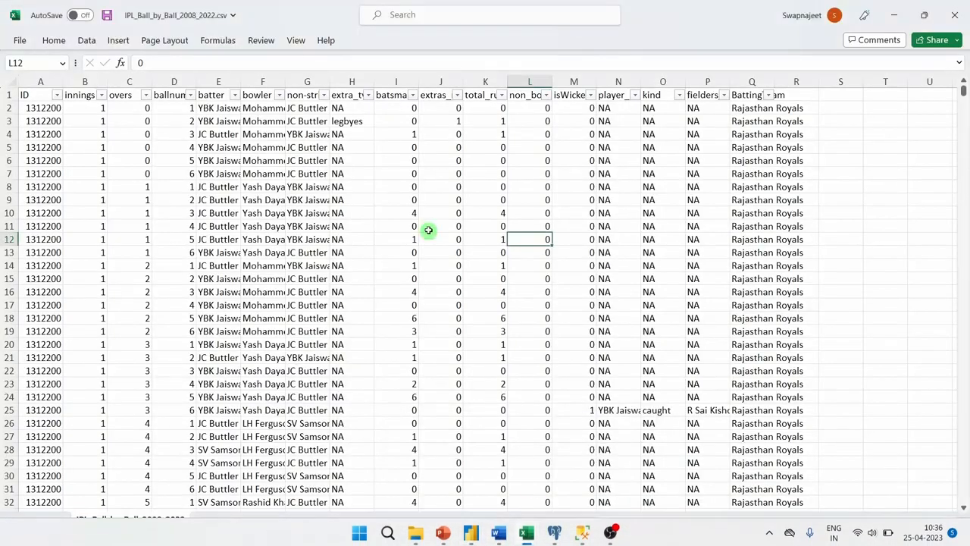
{"action": "left_click_drag", "start_coordinate": [418, 81], "coordinate": [480, 82]}
{"action": "left_click", "coordinate": [473, 95]}
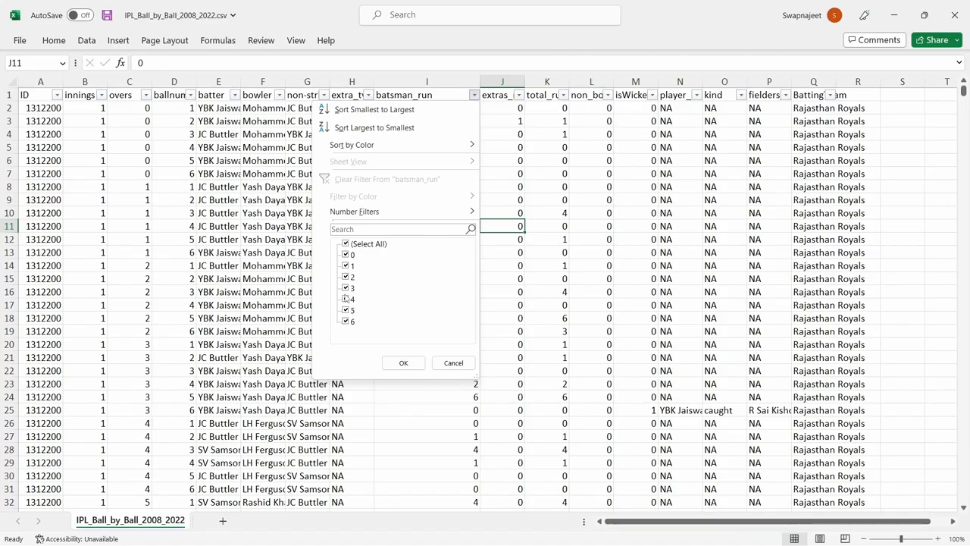
{"action": "left_click", "coordinate": [670, 269]}
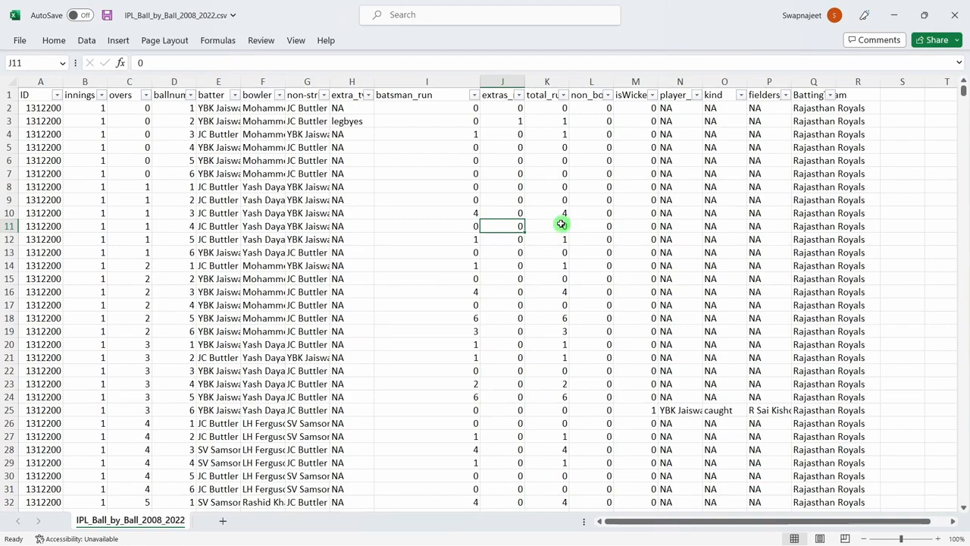
- Widen the non_boundary column and filter it to show only rows with the value 1
{"action": "left_click_drag", "start_coordinate": [613, 81], "coordinate": [667, 76]}
{"action": "left_click", "coordinate": [622, 97]}
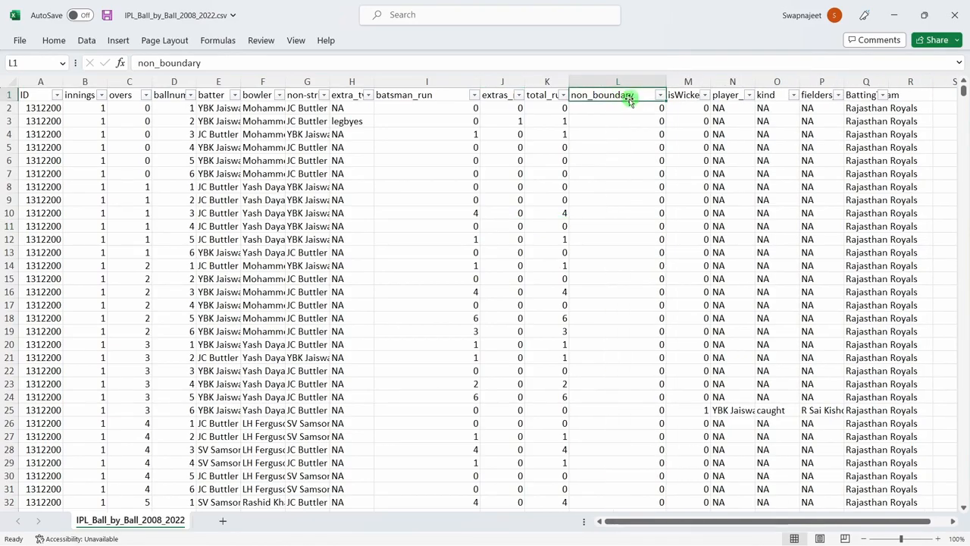
{"action": "left_click", "coordinate": [660, 94]}
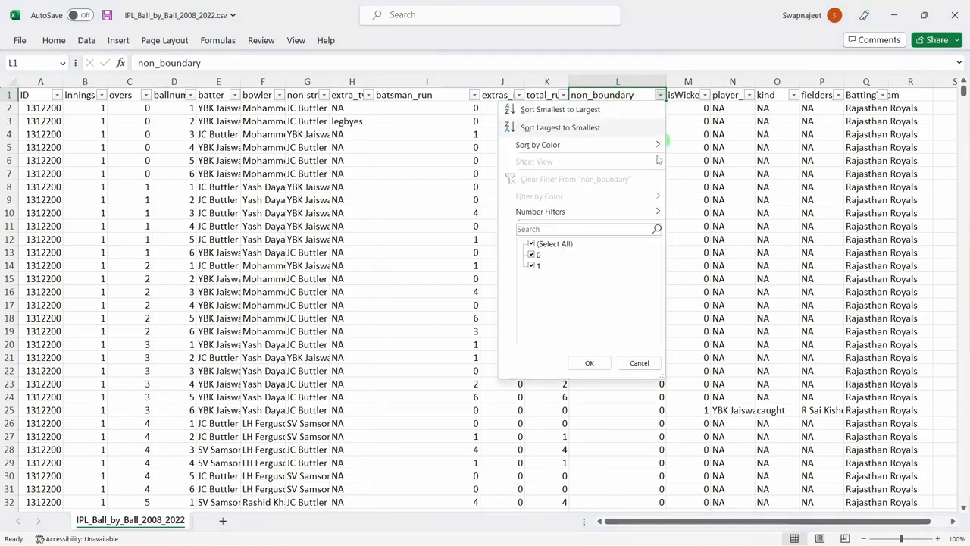
{"action": "left_click", "coordinate": [531, 244]}
{"action": "left_click", "coordinate": [532, 266]}
{"action": "left_click", "coordinate": [588, 363]}
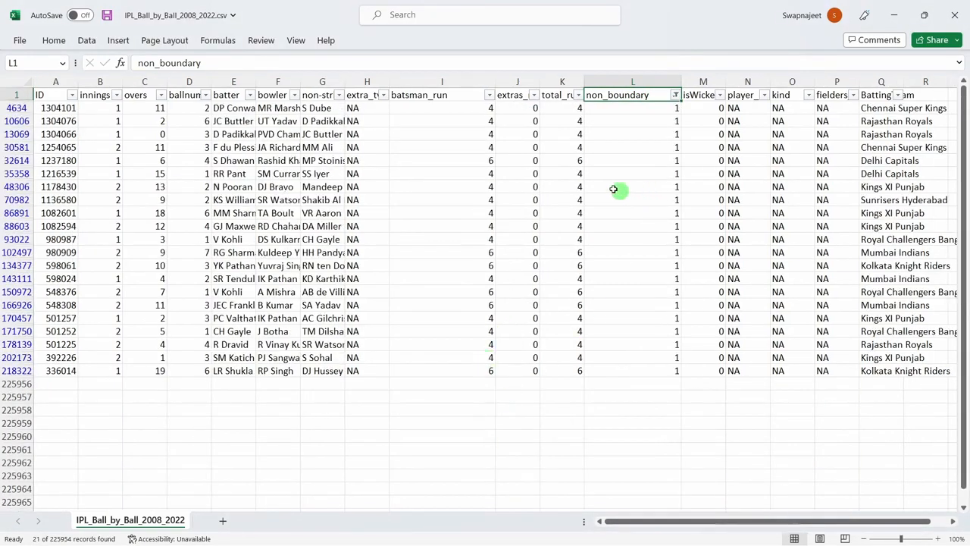
- Compare the batsman_run and total_run values of the filtered non-boundary deliveries
{"action": "left_click", "coordinate": [574, 174]}
{"action": "left_click", "coordinate": [576, 135]}
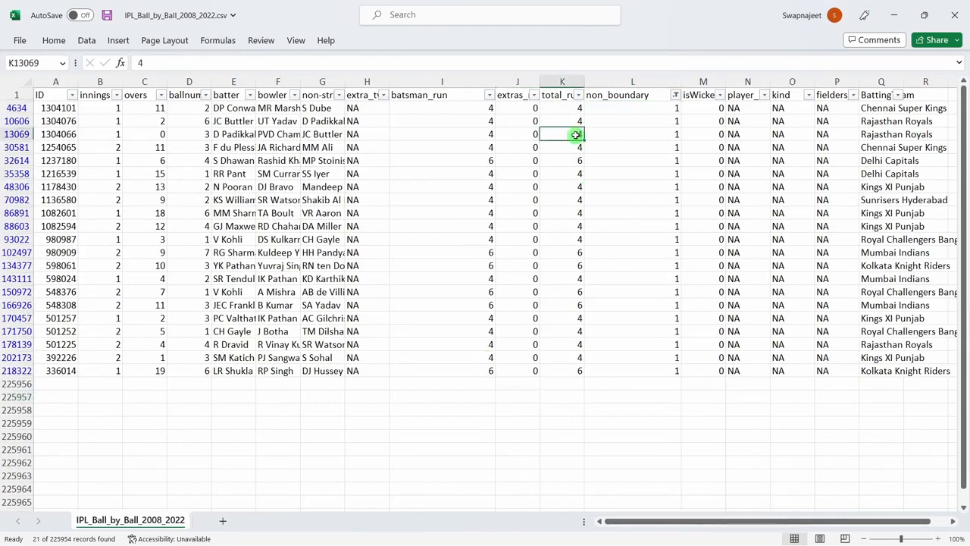
{"action": "left_click", "coordinate": [576, 121]}
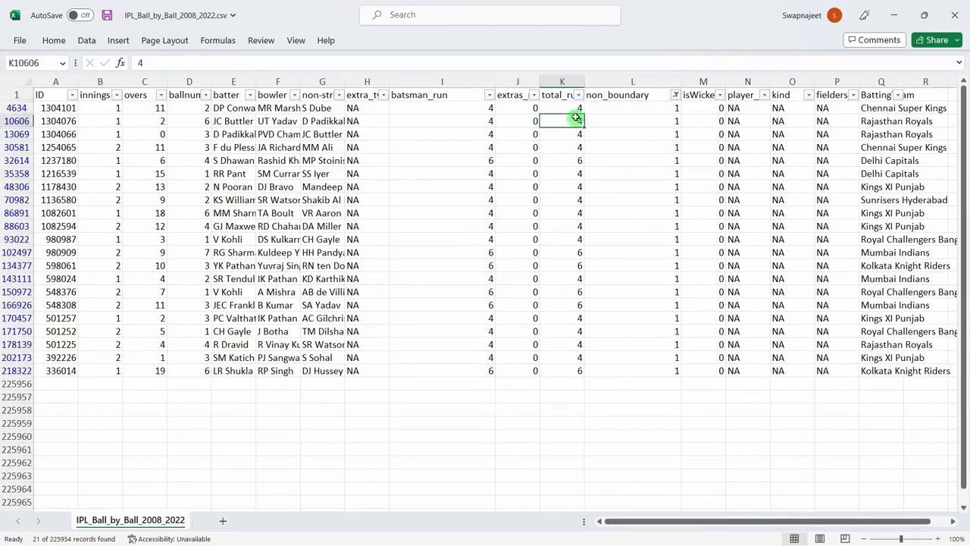
{"action": "left_click", "coordinate": [471, 122]}
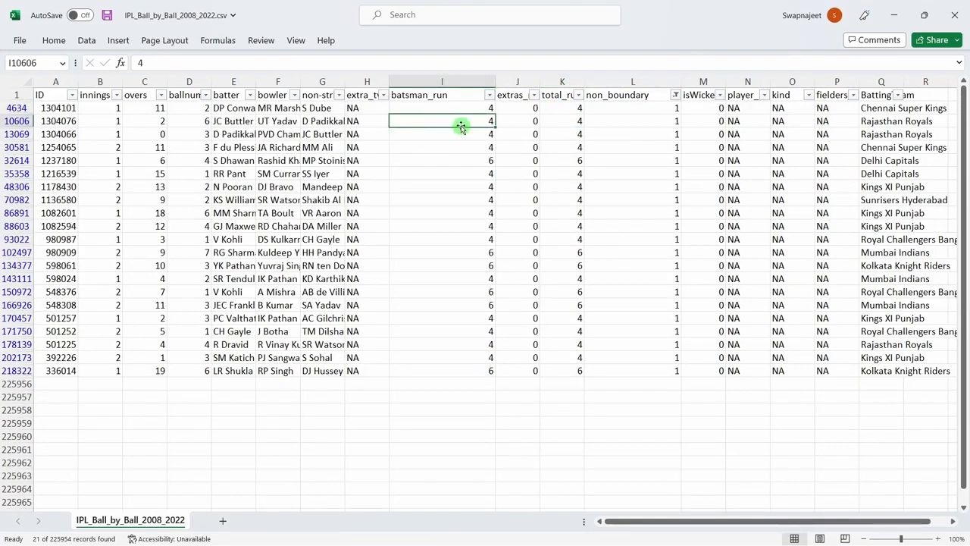
{"action": "left_click", "coordinate": [577, 120]}
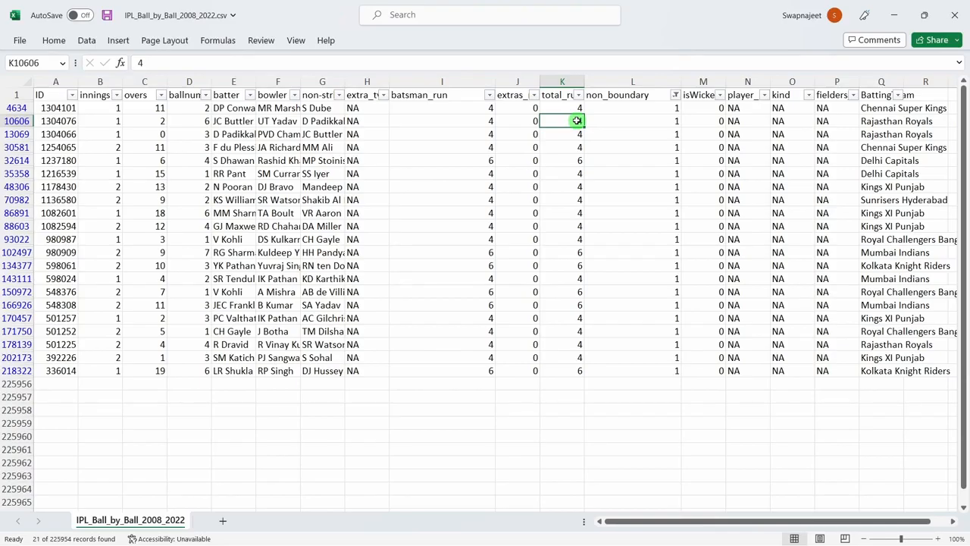
{"action": "left_click", "coordinate": [576, 262]}
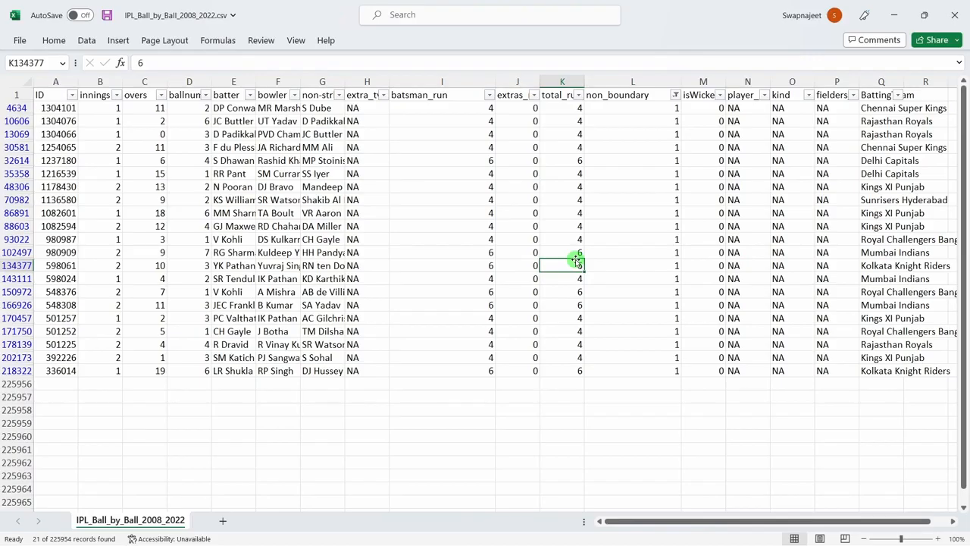
- Select the total_run values of all filtered non-boundary rows to review them together
{"action": "left_click_drag", "start_coordinate": [570, 108], "coordinate": [561, 380]}
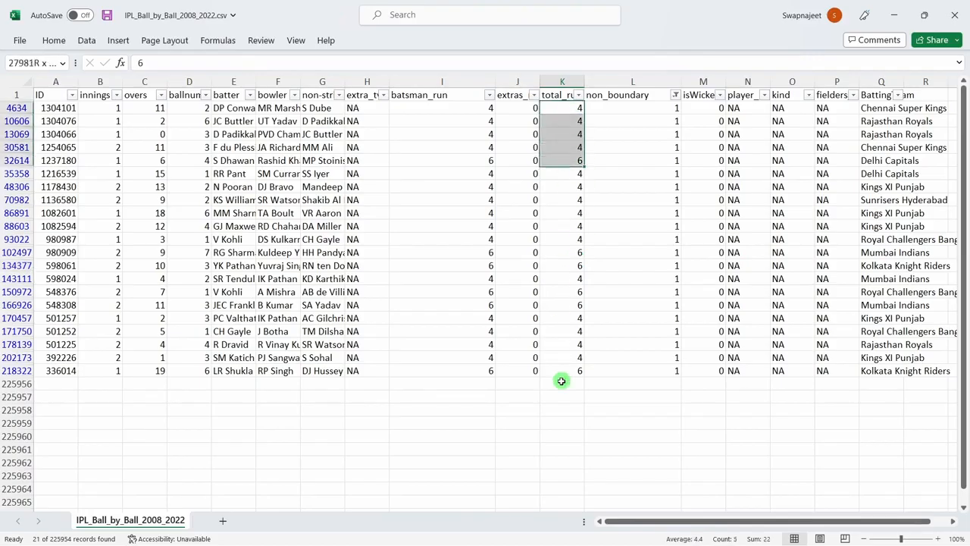
{"action": "key", "text": "shift+Down"}
{"action": "key", "text": "shift+Down"}
{"action": "key", "text": "shift+Down"}
{"action": "key", "text": "shift+Down"}
{"action": "key", "text": "shift+Down"}
{"action": "key", "text": "shift+Down"}
{"action": "key", "text": "shift+Down"}
{"action": "key", "text": "shift+Down"}
{"action": "key", "text": "shift+Down"}
{"action": "key", "text": "shift+Down"}
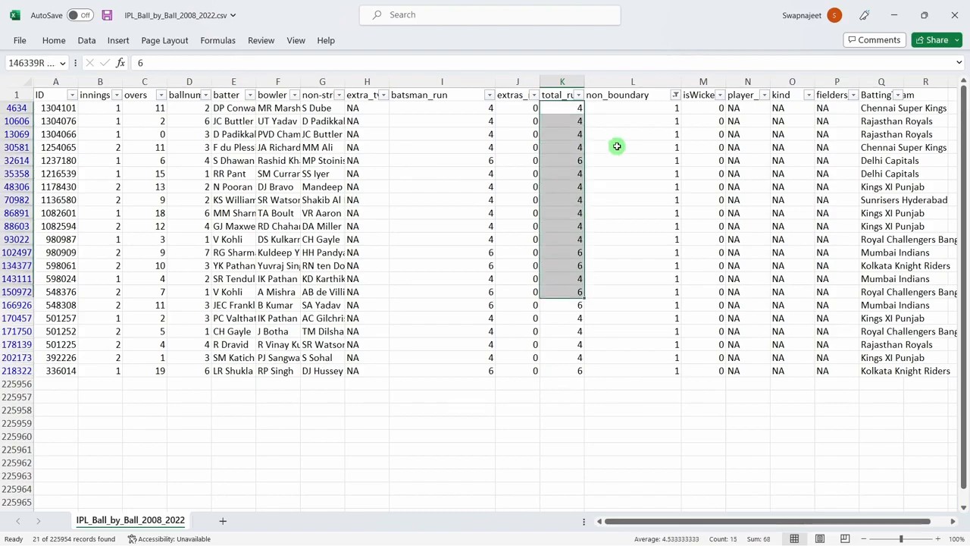
{"action": "key", "text": "shift+Down"}
{"action": "key", "text": "shift+Down"}
{"action": "key", "text": "shift+Down"}
{"action": "key", "text": "shift+Down"}
{"action": "key", "text": "shift+Down"}
{"action": "key", "text": "shift+Down"}
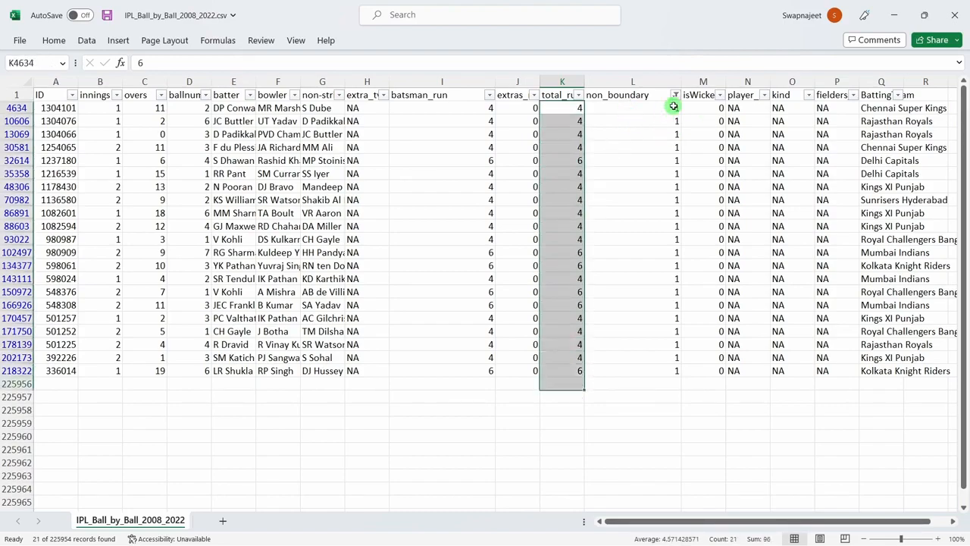
- Reset the non_boundary filter to include all values
{"action": "left_click", "coordinate": [670, 147]}
{"action": "left_click", "coordinate": [675, 93]}
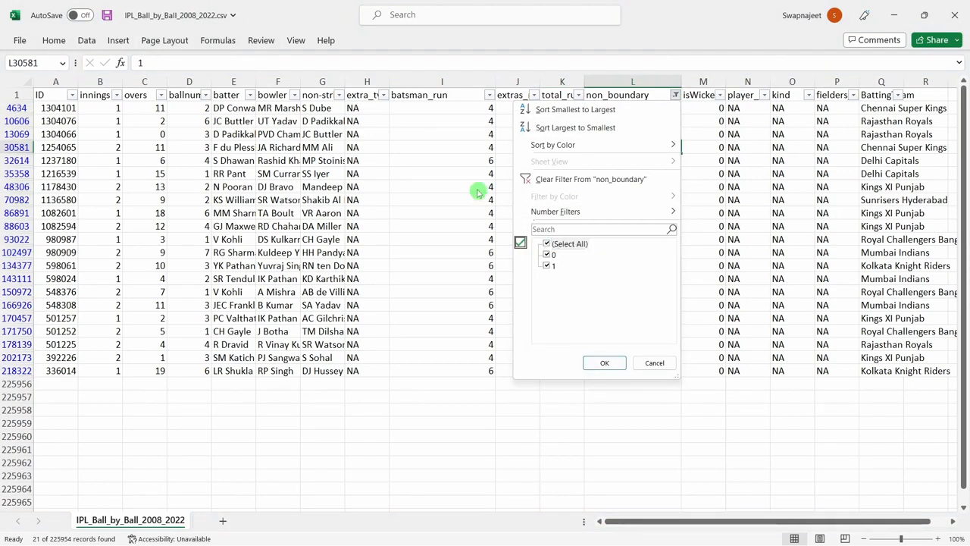
{"action": "left_click", "coordinate": [604, 362]}
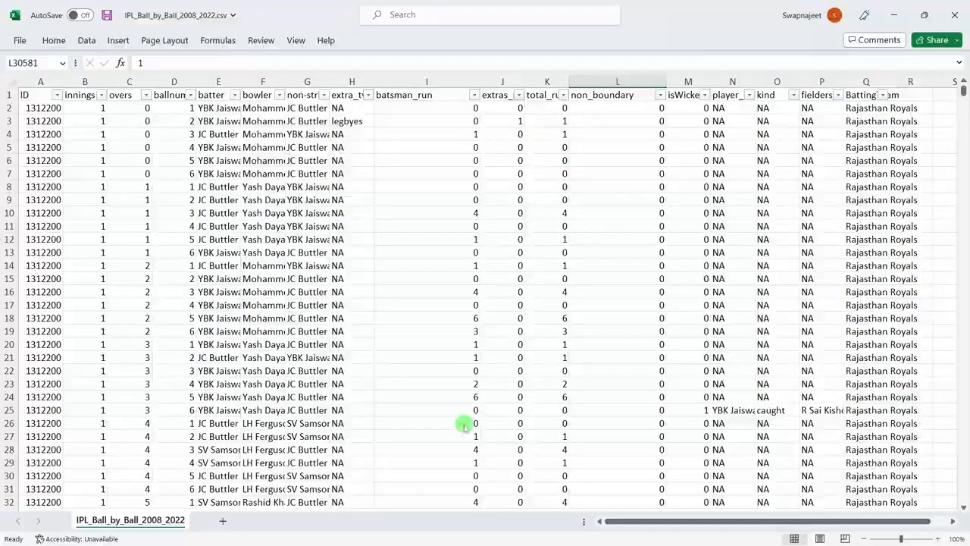
- Switch back to Power BI Desktop and show batsman_run aggregated as Count in the copied card
{"action": "key", "text": "alt+Tab"}
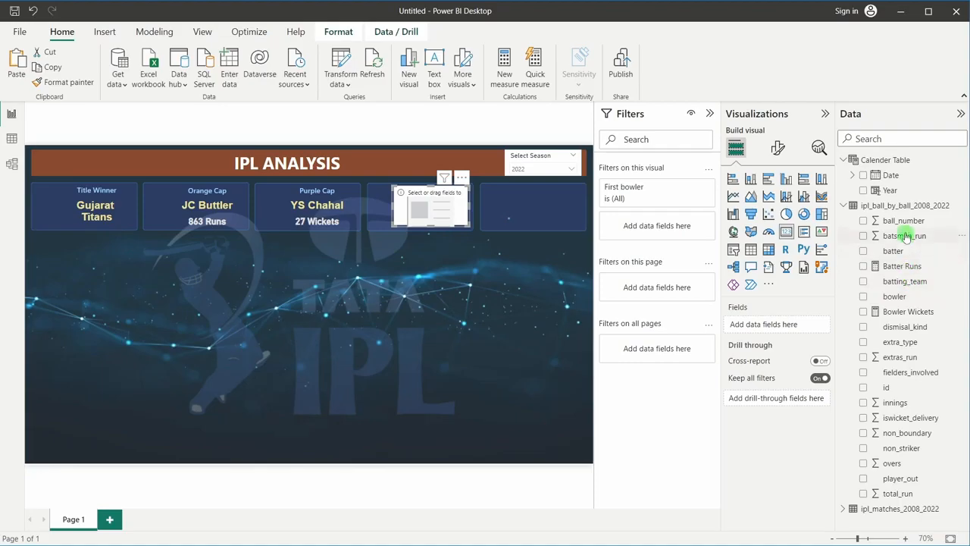
{"action": "left_click_drag", "start_coordinate": [904, 235], "coordinate": [762, 322]}
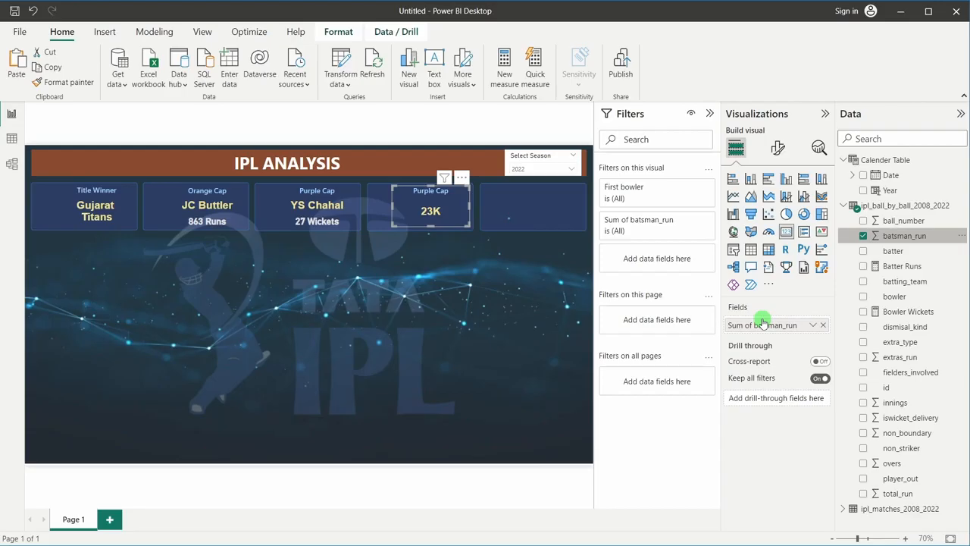
{"action": "left_click", "coordinate": [813, 326]}
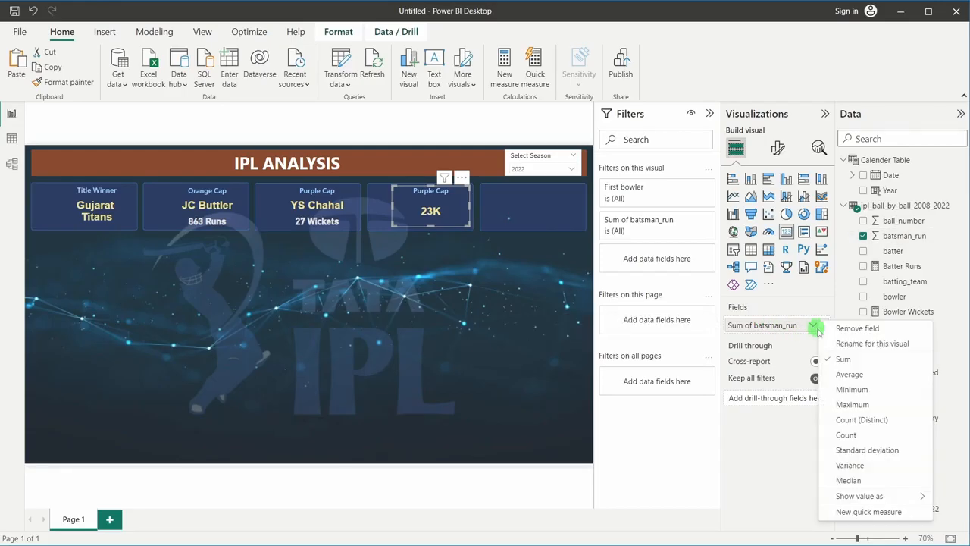
{"action": "left_click", "coordinate": [846, 434]}
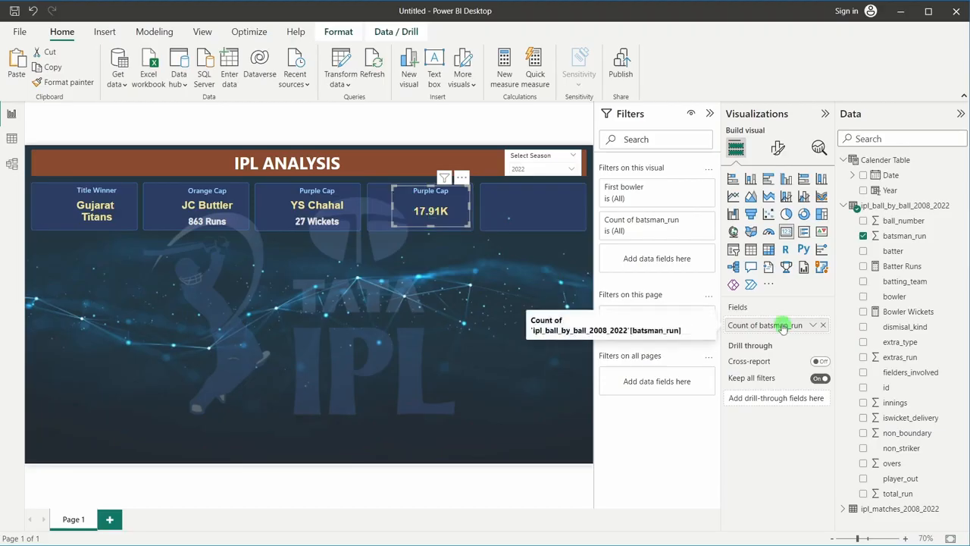
{"action": "left_click", "coordinate": [449, 303]}
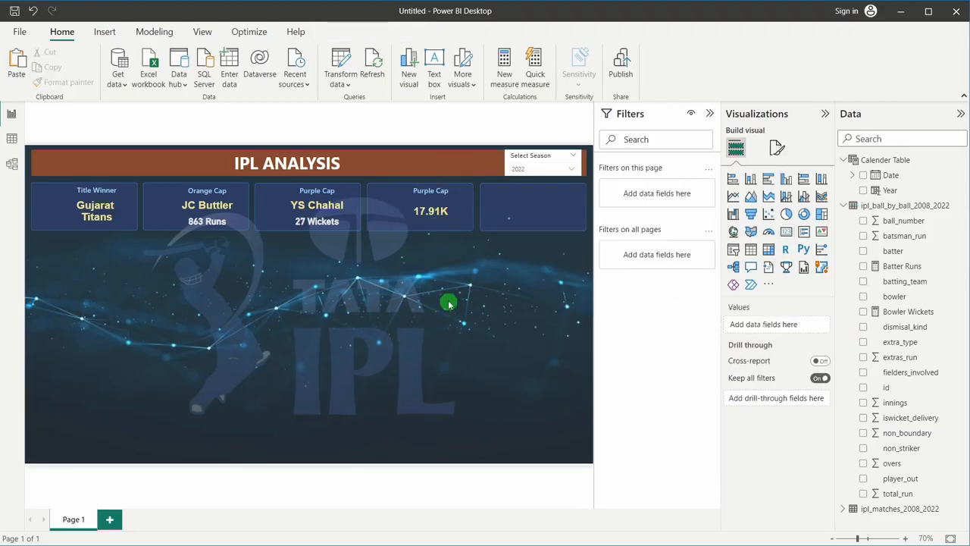
{"action": "left_click_drag", "start_coordinate": [902, 236], "coordinate": [664, 174]}
{"action": "left_click_drag", "start_coordinate": [660, 198], "coordinate": [907, 134]}
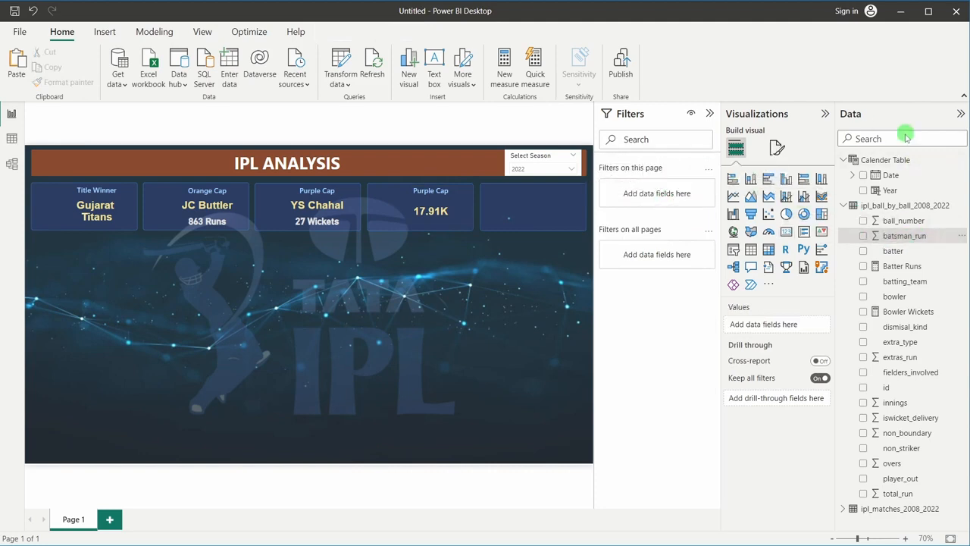
{"action": "left_click", "coordinate": [426, 207]}
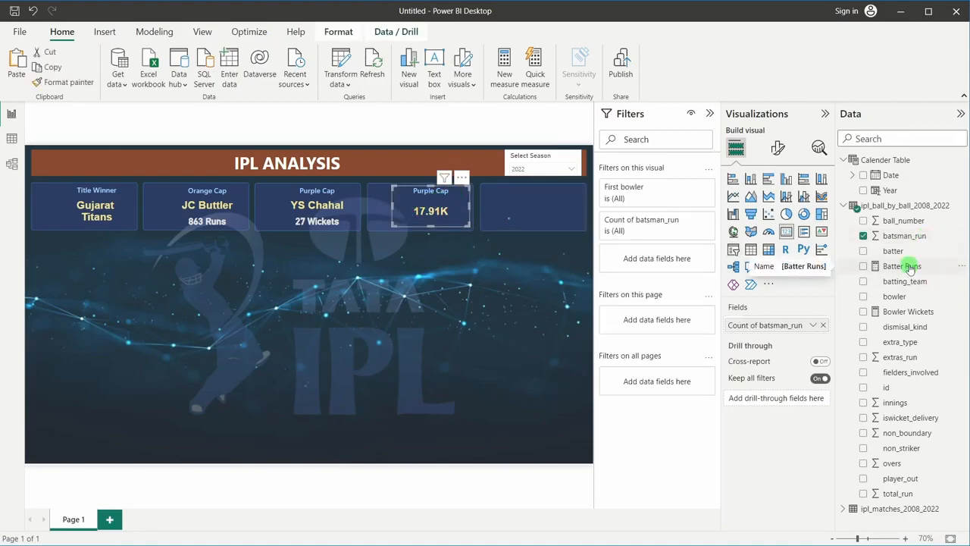
{"action": "left_click_drag", "start_coordinate": [906, 266], "coordinate": [658, 259]}
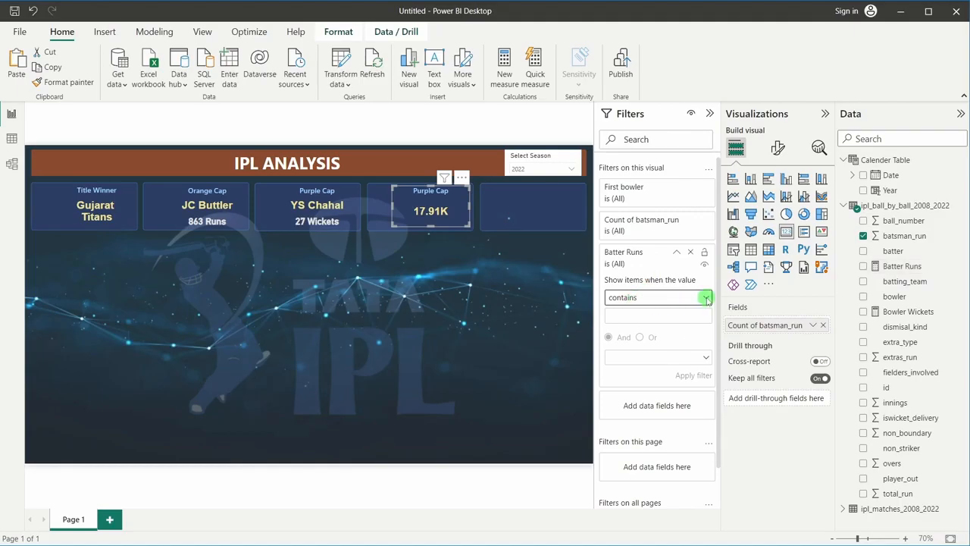
{"action": "scroll", "coordinate": [636, 310], "scroll_direction": "down", "scroll_amount": 1}
{"action": "scroll", "coordinate": [636, 310], "scroll_direction": "up", "scroll_amount": 1}
{"action": "left_click", "coordinate": [690, 251]}
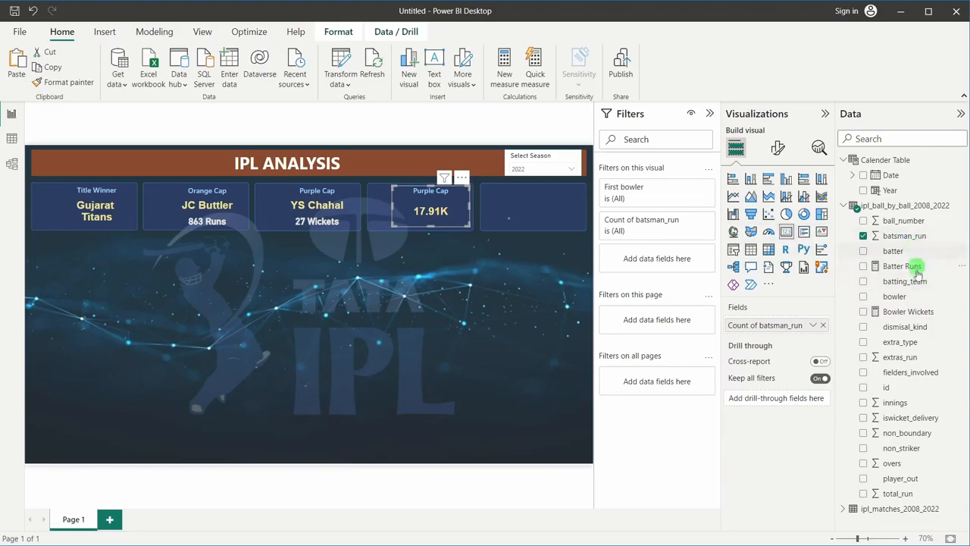
- Filter the copied card by batsman_run with basic filtering, keeping only the value 6
{"action": "left_click_drag", "start_coordinate": [904, 236], "coordinate": [637, 255]}
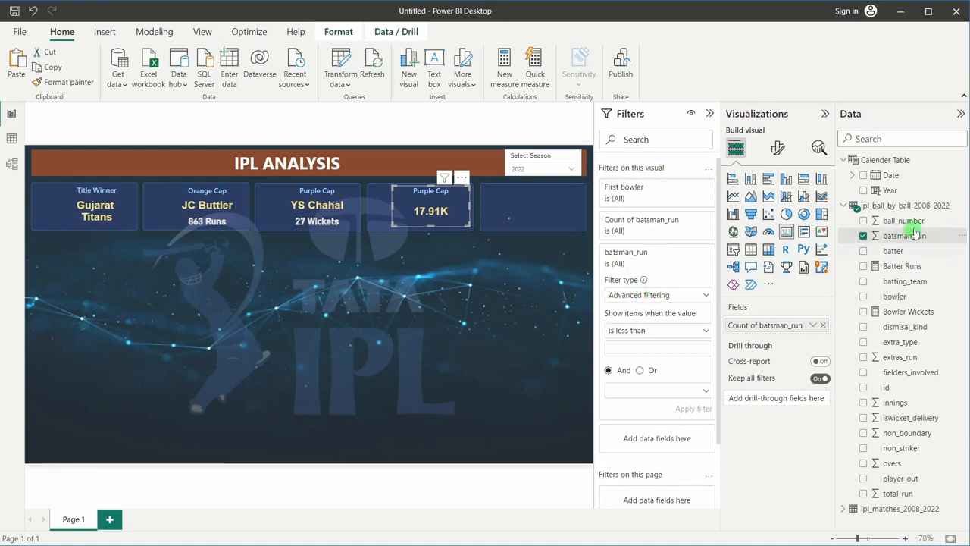
{"action": "left_click", "coordinate": [632, 298]}
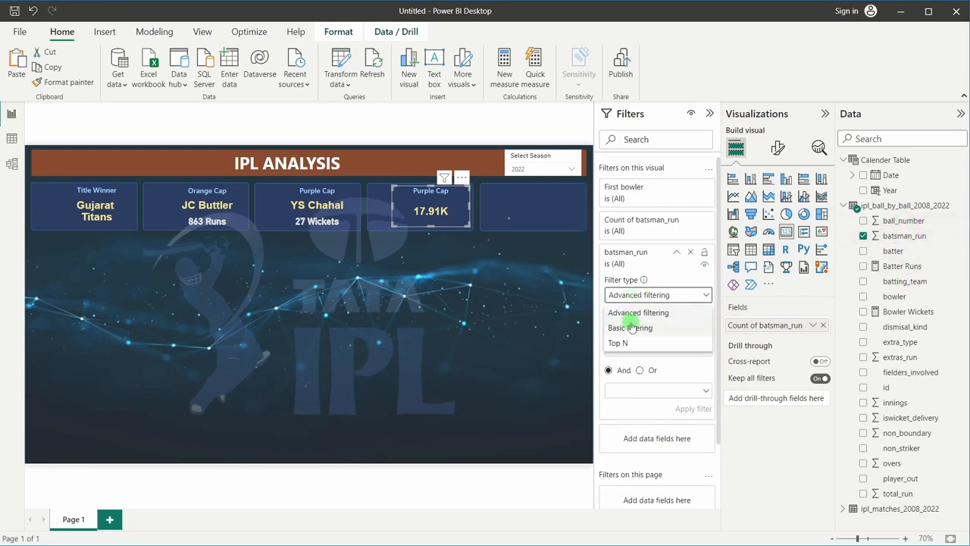
{"action": "left_click", "coordinate": [630, 327]}
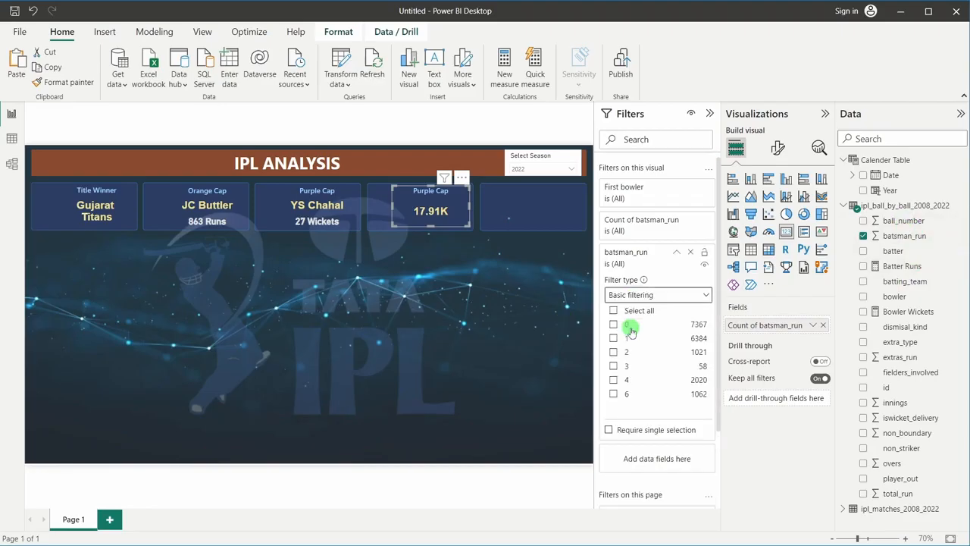
{"action": "scroll", "coordinate": [630, 327], "scroll_direction": "down", "scroll_amount": 1}
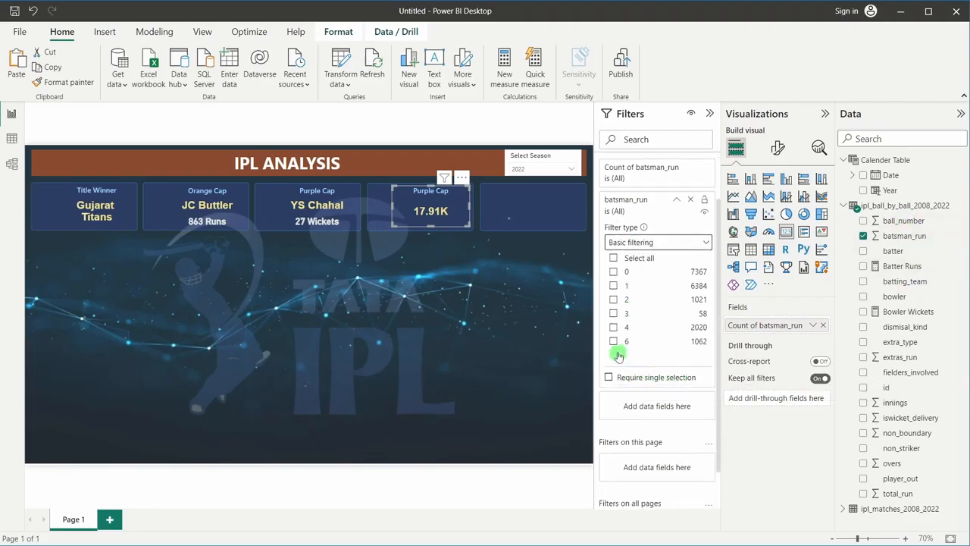
{"action": "left_click", "coordinate": [615, 342]}
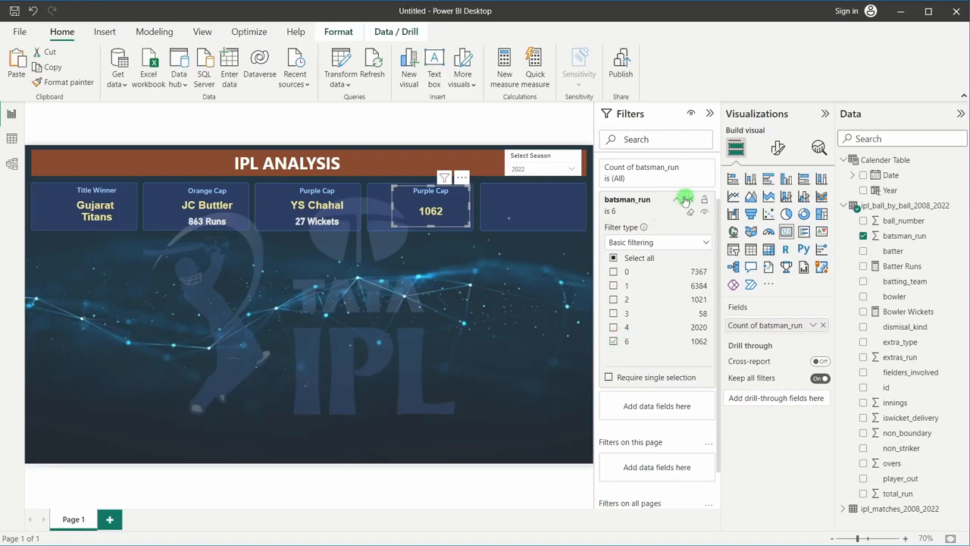
{"action": "left_click", "coordinate": [682, 198]}
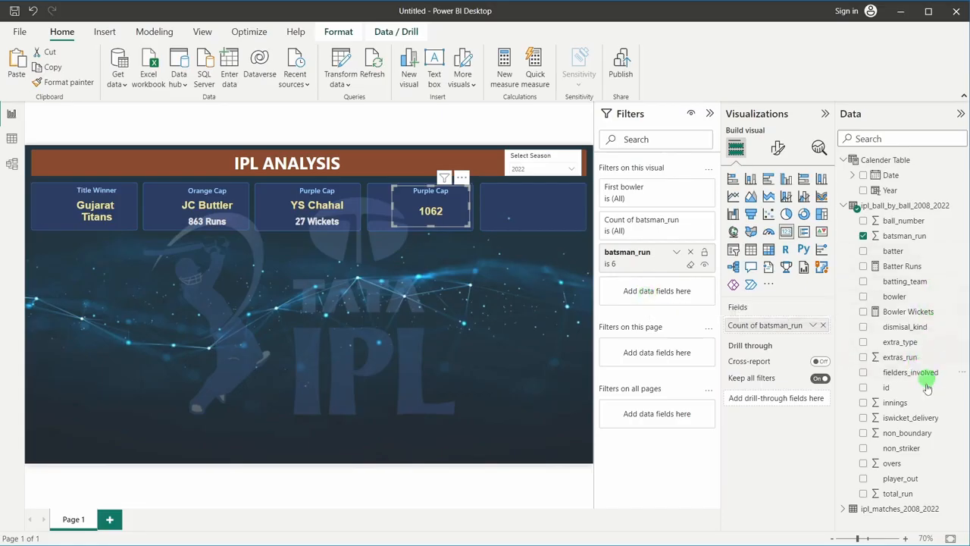
- Add non_boundary as a visual-level filter on the copied card, using basic filtering with the value 0
{"action": "left_click_drag", "start_coordinate": [910, 434], "coordinate": [658, 290]}
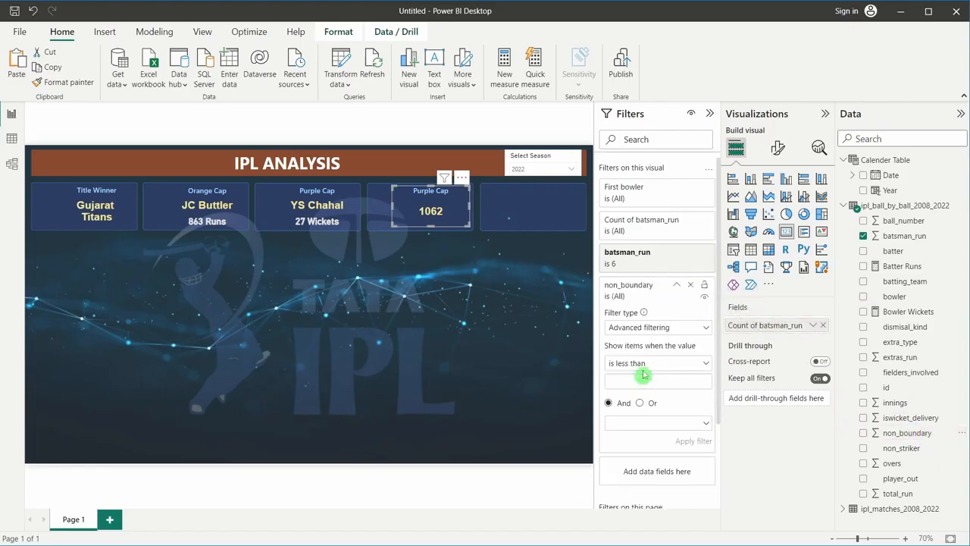
{"action": "left_click", "coordinate": [639, 327]}
{"action": "left_click", "coordinate": [628, 361]}
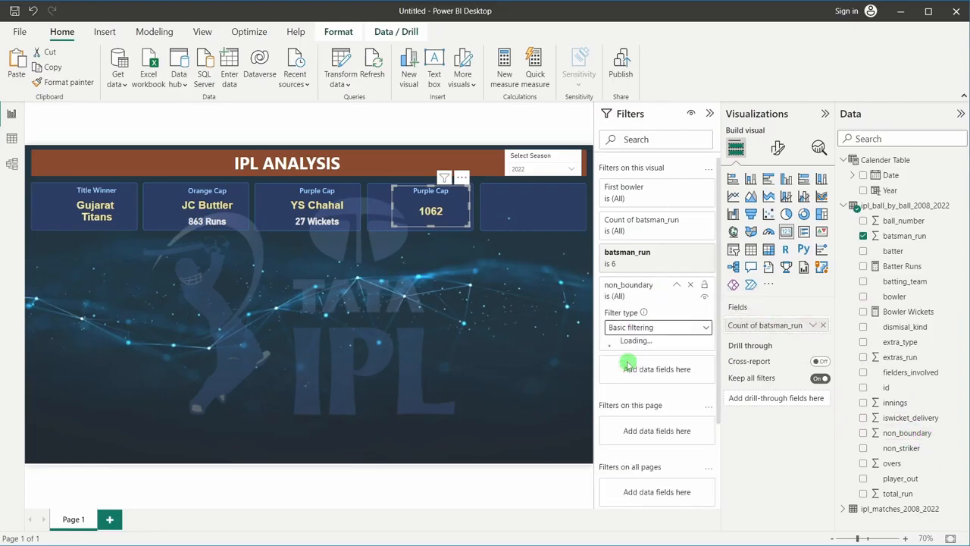
{"action": "left_click", "coordinate": [615, 358]}
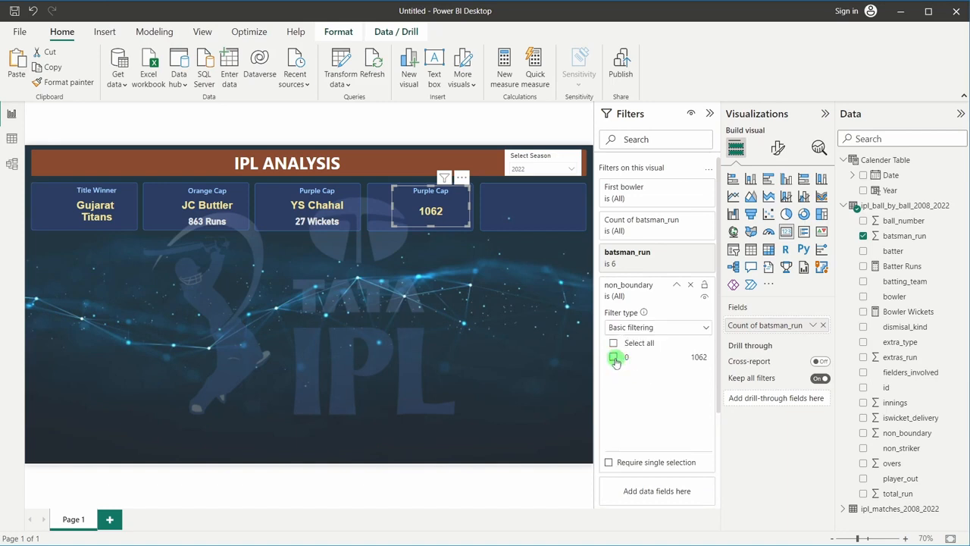
{"action": "left_click", "coordinate": [505, 321]}
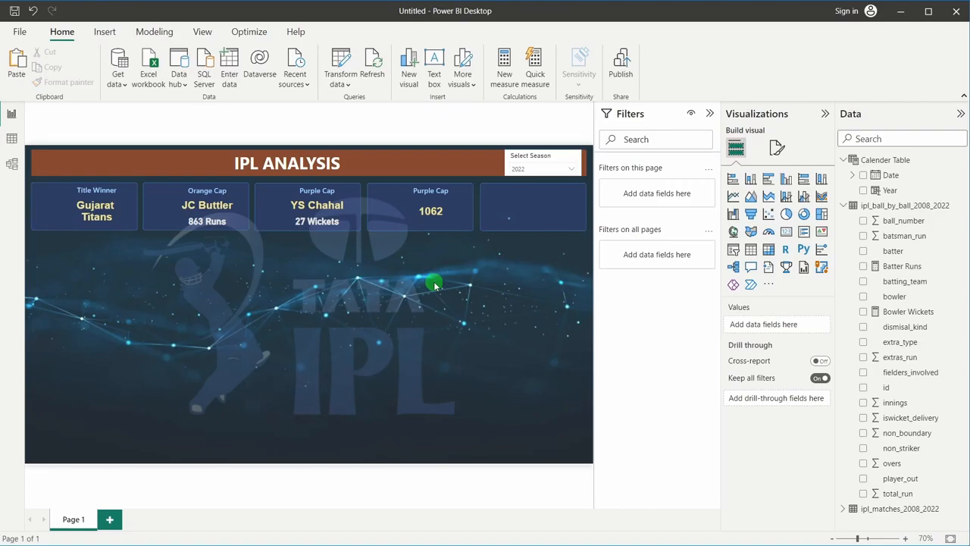
- Clear the 2022 selection in the Select Season slicer to show all seasons
{"action": "left_click", "coordinate": [529, 167]}
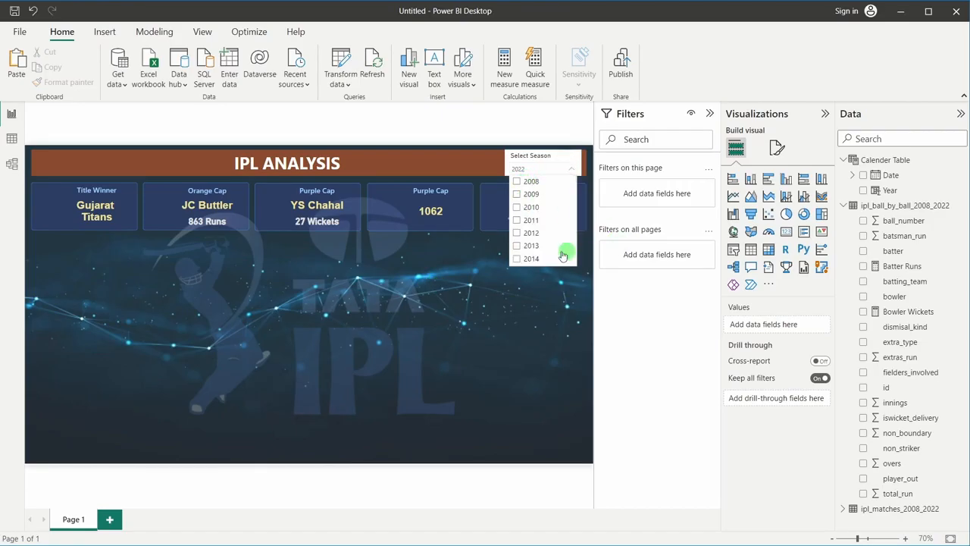
{"action": "scroll", "coordinate": [539, 242], "scroll_direction": "down", "scroll_amount": 1}
{"action": "scroll", "coordinate": [539, 242], "scroll_direction": "up", "scroll_amount": 1}
{"action": "scroll", "coordinate": [537, 241], "scroll_direction": "down", "scroll_amount": 1}
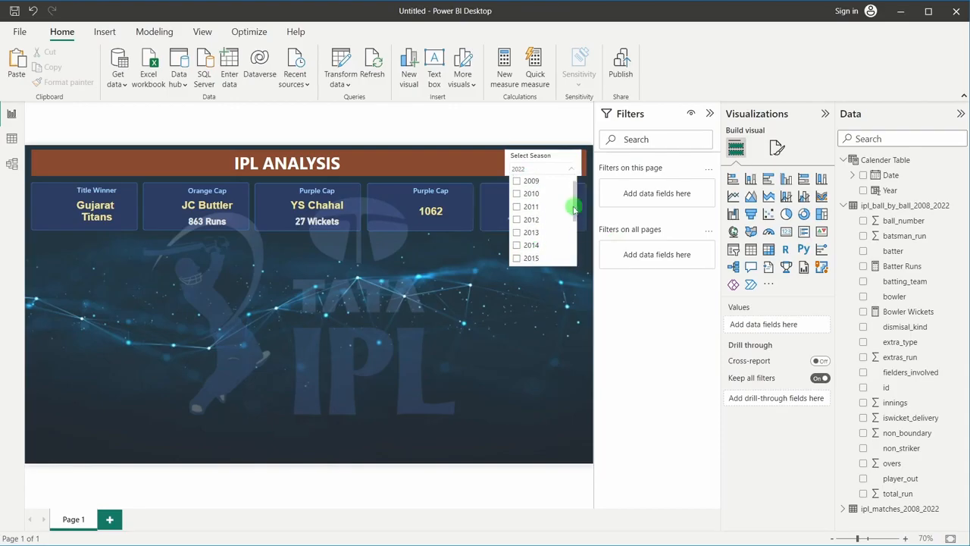
{"action": "left_click_drag", "start_coordinate": [573, 205], "coordinate": [573, 265]}
{"action": "left_click", "coordinate": [516, 259]}
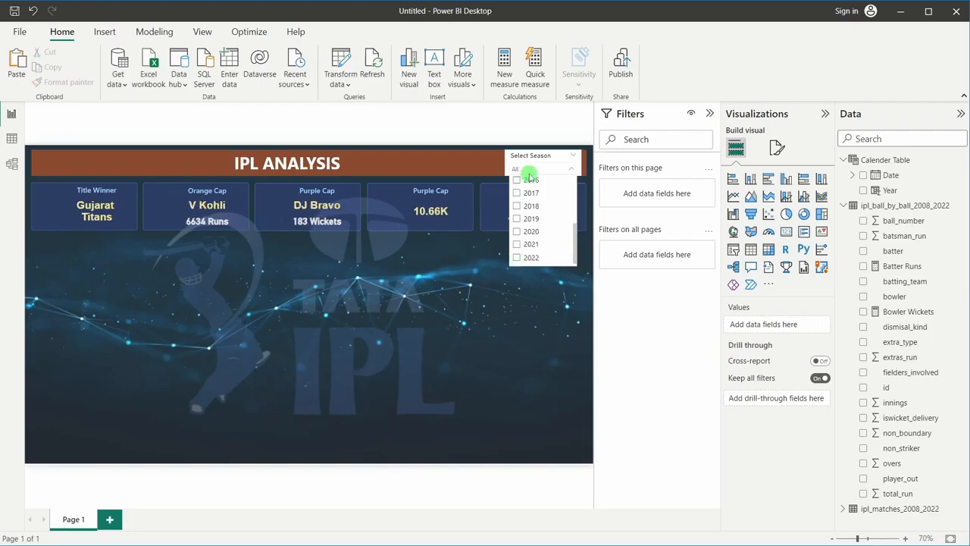
{"action": "left_click", "coordinate": [468, 255]}
- Check the non_boundary filter values of the sixes card across all seasons and reselect season 2022
{"action": "left_click", "coordinate": [438, 205]}
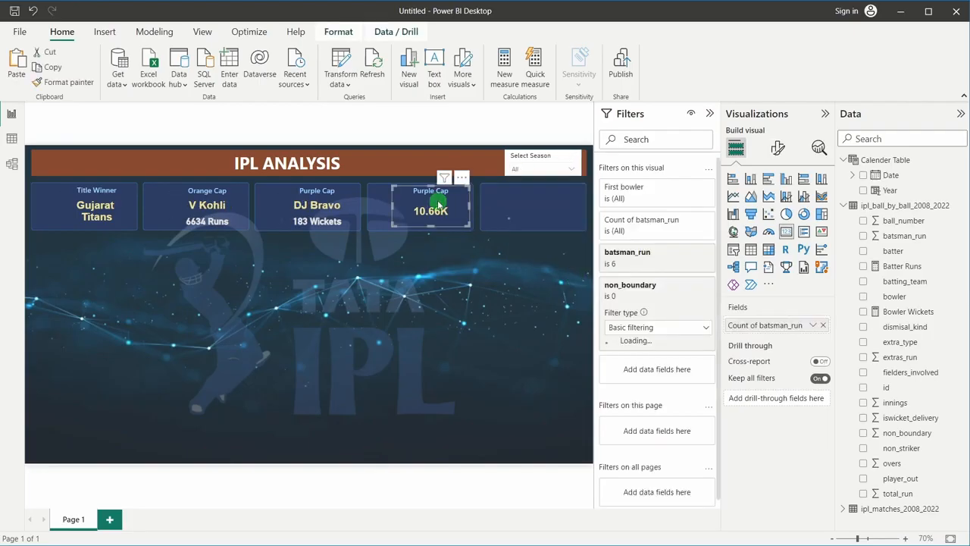
{"action": "left_click", "coordinate": [612, 356]}
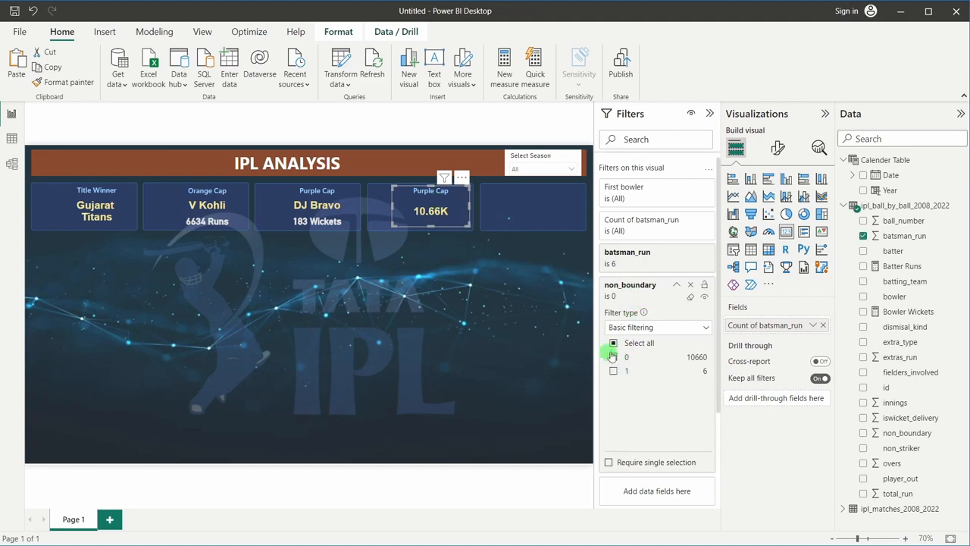
{"action": "left_click", "coordinate": [521, 163]}
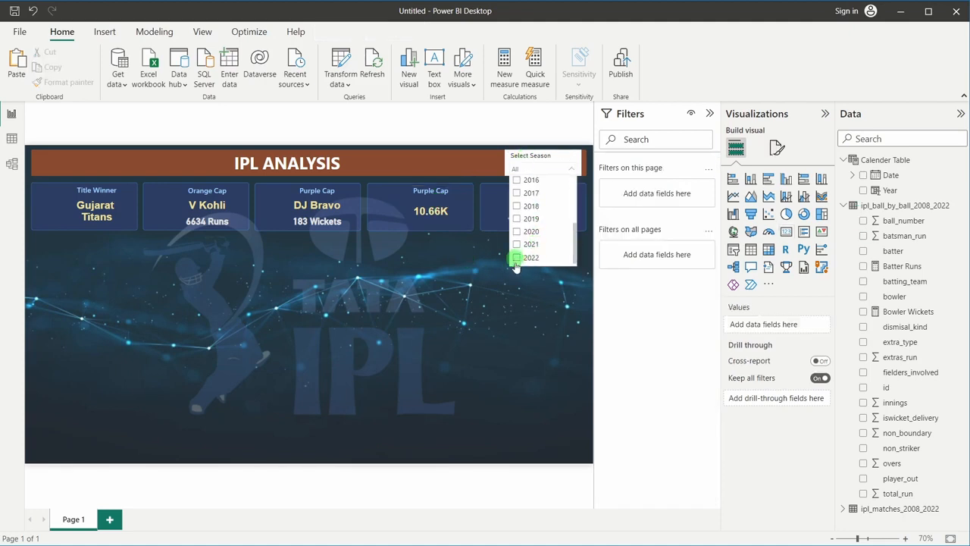
{"action": "left_click", "coordinate": [427, 279]}
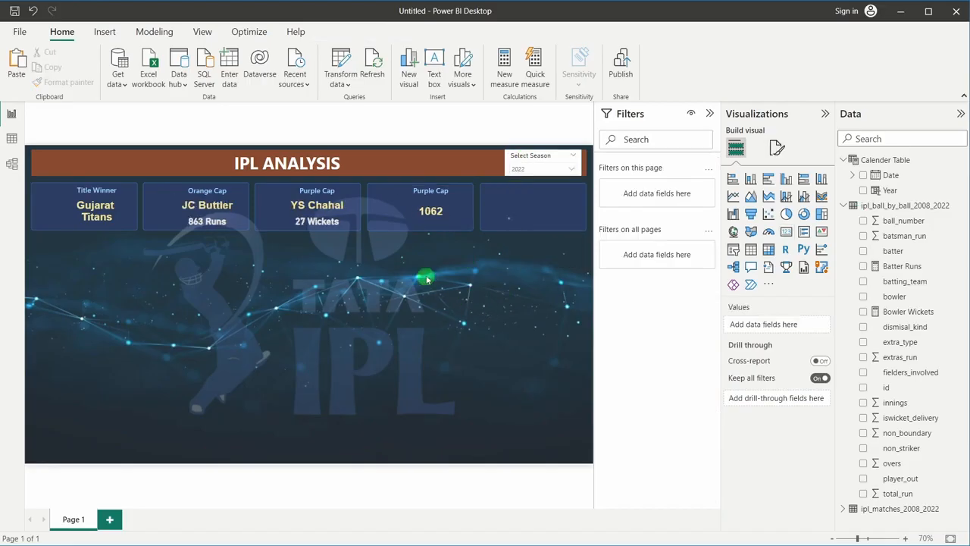
- Change the title text of the sixes count card to "Tournament 6's"
{"action": "left_click", "coordinate": [440, 199]}
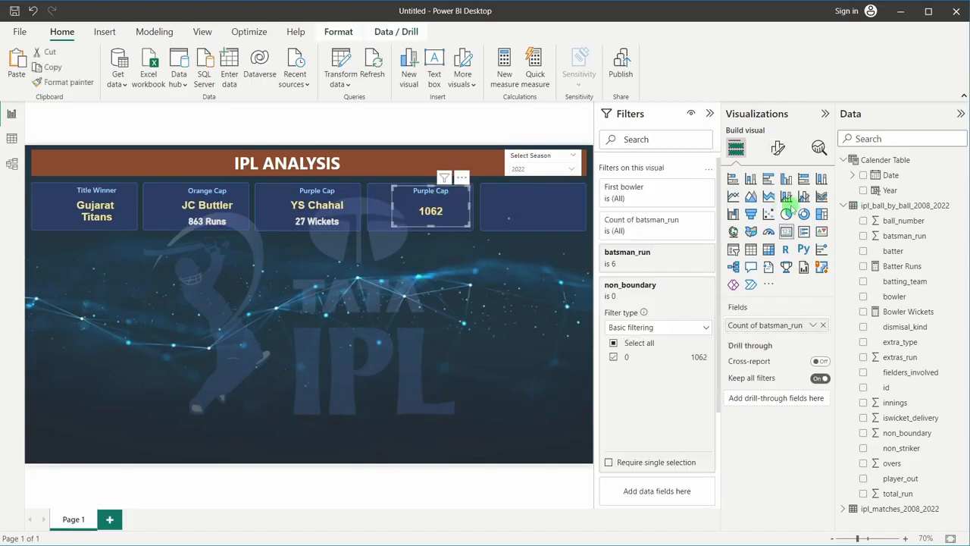
{"action": "left_click", "coordinate": [776, 148]}
{"action": "left_click", "coordinate": [777, 205]}
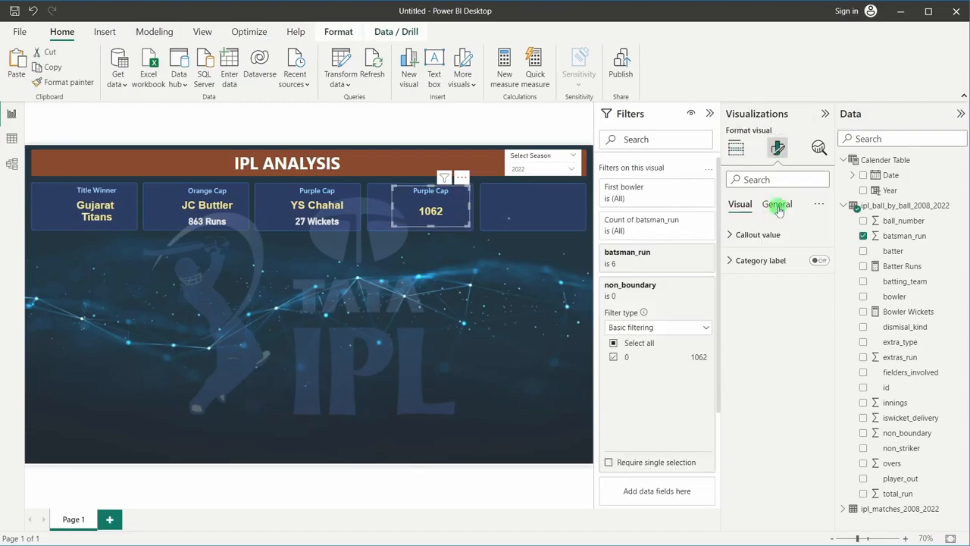
{"action": "left_click", "coordinate": [758, 256]}
{"action": "left_click", "coordinate": [764, 324]}
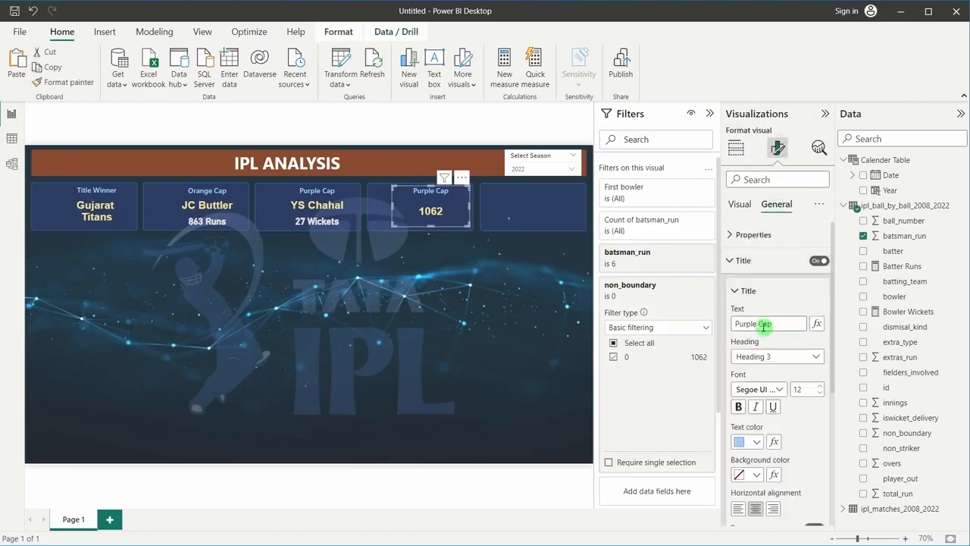
{"action": "left_click_drag", "start_coordinate": [774, 323], "coordinate": [713, 325]}
{"action": "type", "text": "Tournamen"}
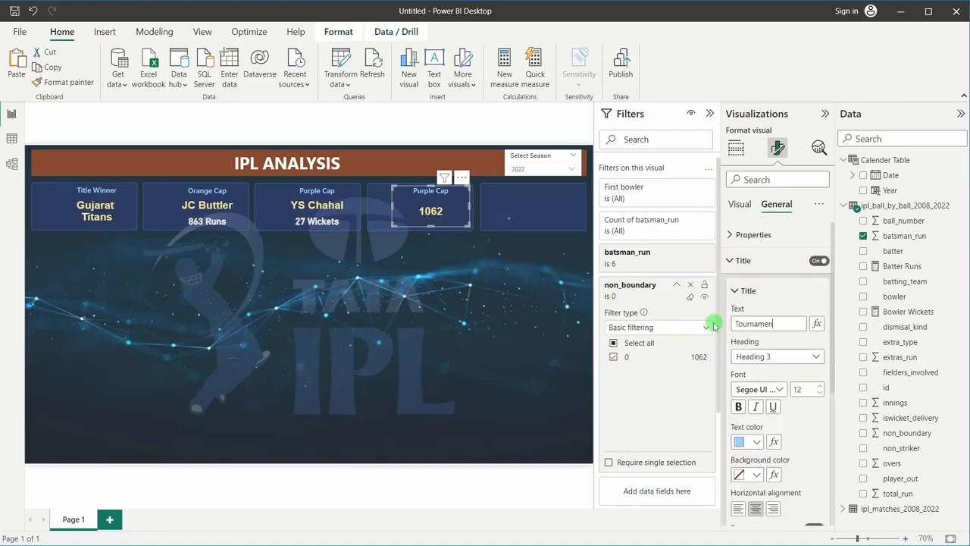
{"action": "type", "text": "t 6's"}
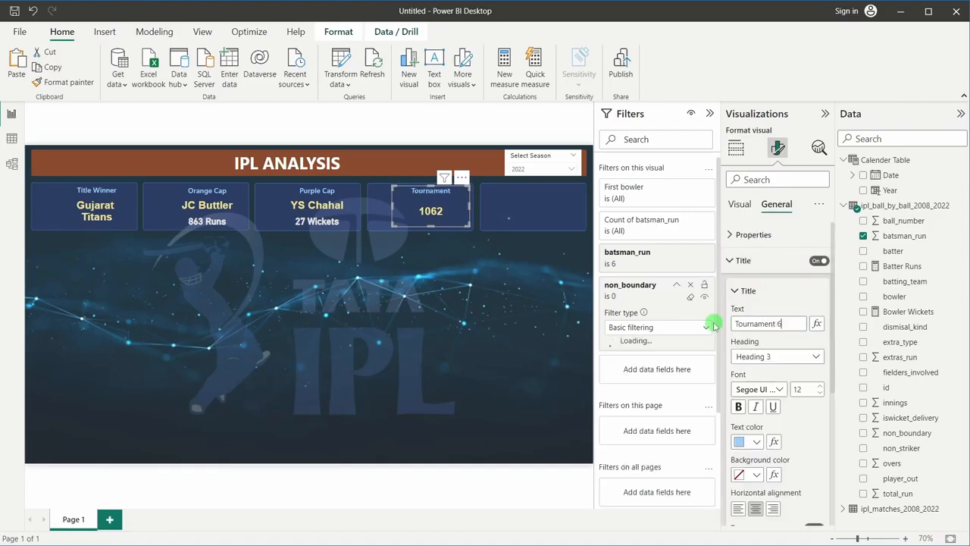
{"action": "left_click", "coordinate": [457, 280]}
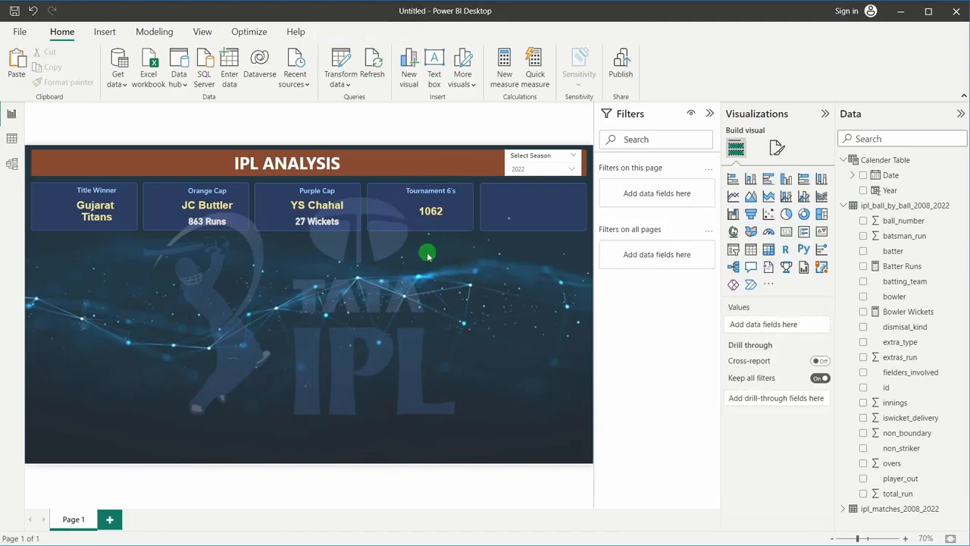
- Extend the lower edge of the Tournament 6's card slightly to make it taller
{"action": "left_click", "coordinate": [434, 222]}
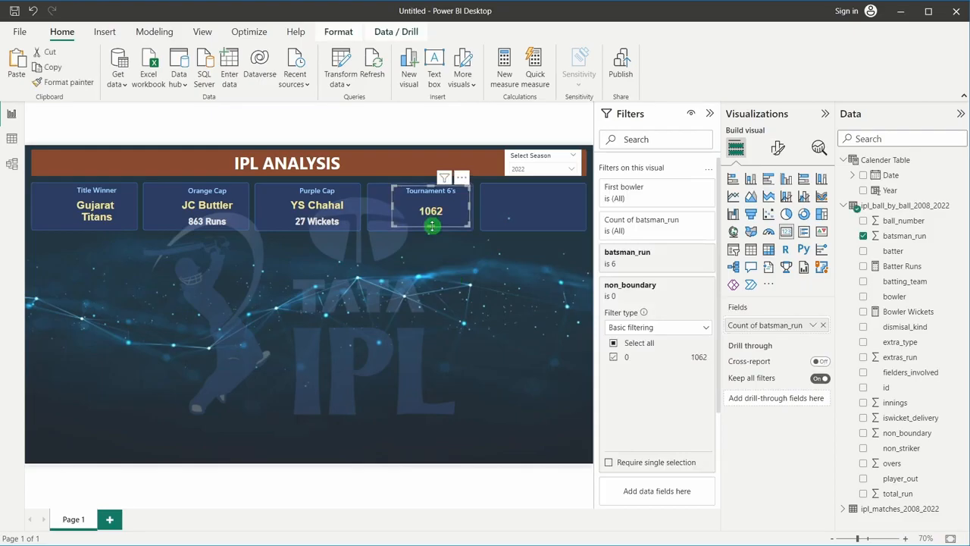
{"action": "left_click_drag", "start_coordinate": [432, 226], "coordinate": [434, 231]}
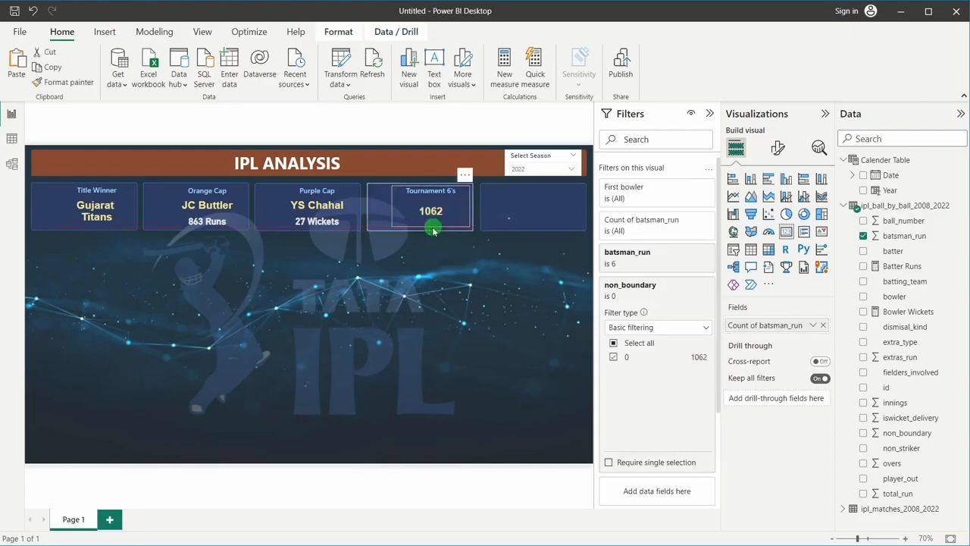
{"action": "left_click", "coordinate": [445, 264]}
- Set the callout value font size of the Tournament 6's card to 28
{"action": "left_click", "coordinate": [445, 219]}
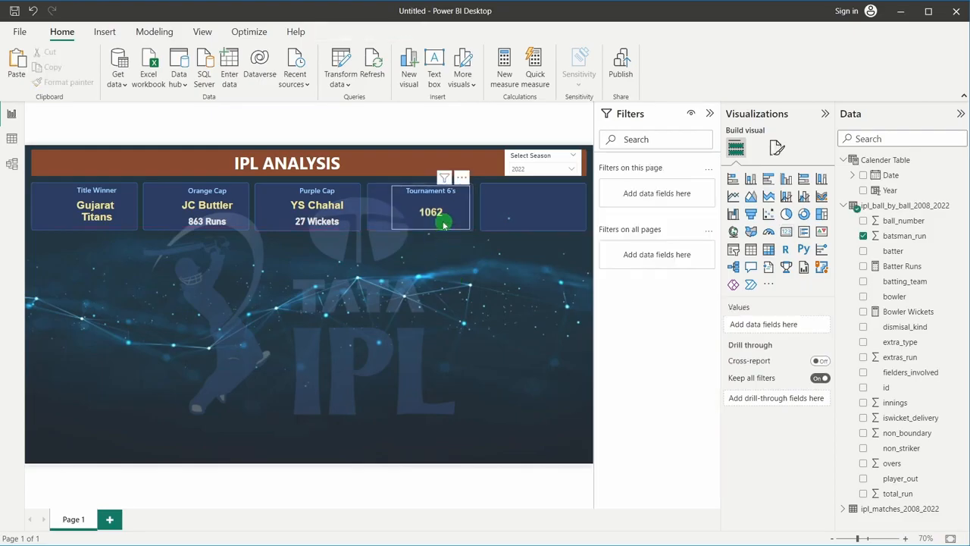
{"action": "left_click", "coordinate": [778, 148]}
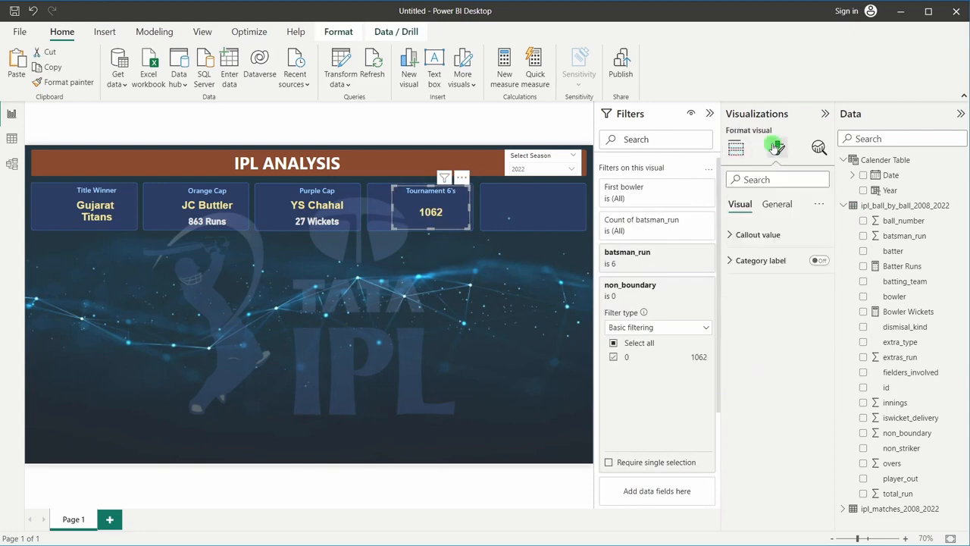
{"action": "left_click", "coordinate": [779, 235]}
{"action": "left_click", "coordinate": [793, 278]}
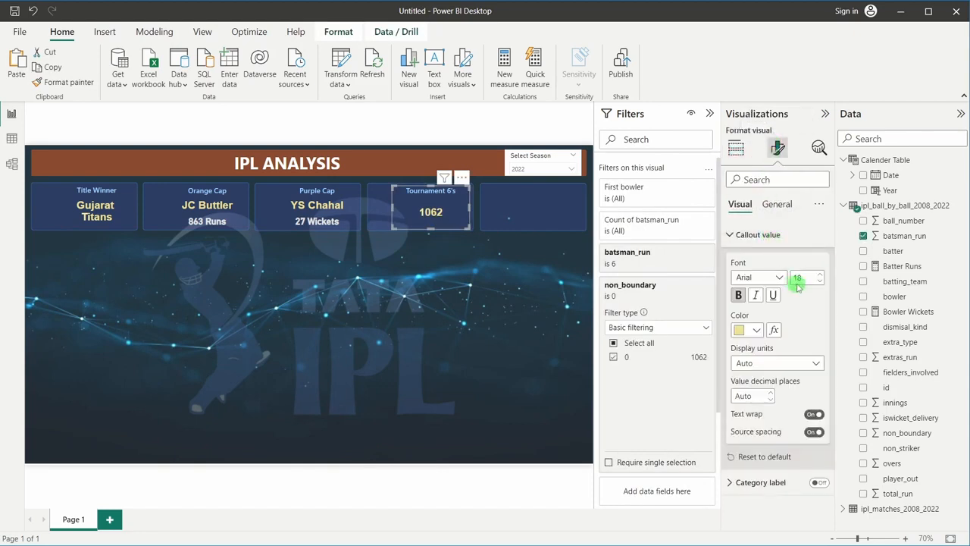
{"action": "left_click_drag", "start_coordinate": [808, 282], "coordinate": [794, 282]}
{"action": "type", "text": "28"}
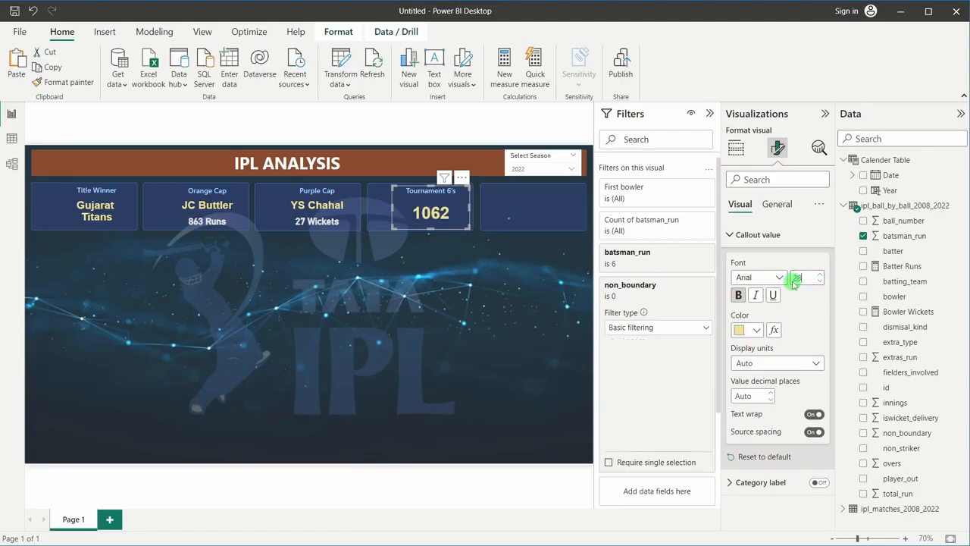
{"action": "left_click", "coordinate": [358, 310]}
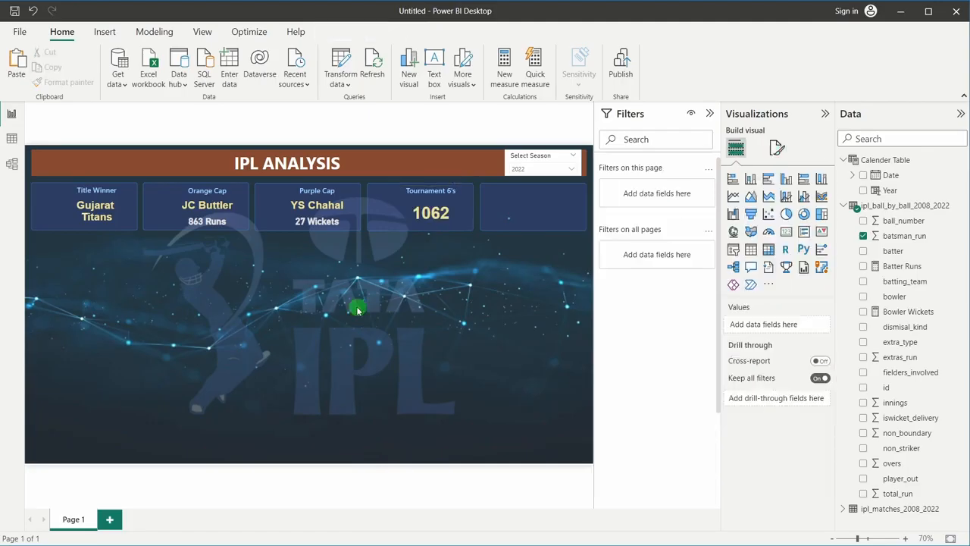
- Duplicate the Tournament 6's card and place the copy in the empty fifth KPI panel
{"action": "left_click", "coordinate": [427, 215]}
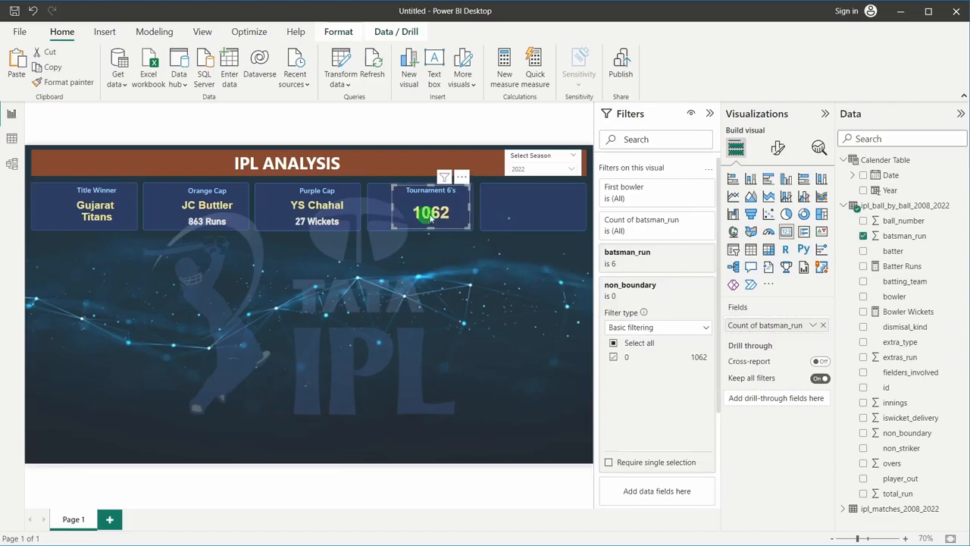
{"action": "key", "text": "ctrl+v"}
{"action": "left_click_drag", "start_coordinate": [433, 216], "coordinate": [544, 212]}
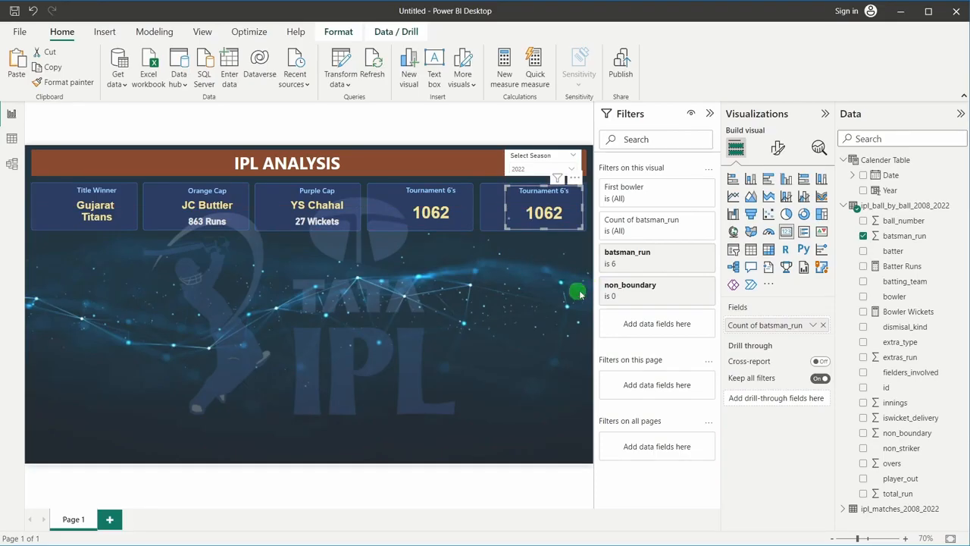
- Change the batsman_run filter of the copied fifth card from 6 to only 4
{"action": "left_click", "coordinate": [677, 255]}
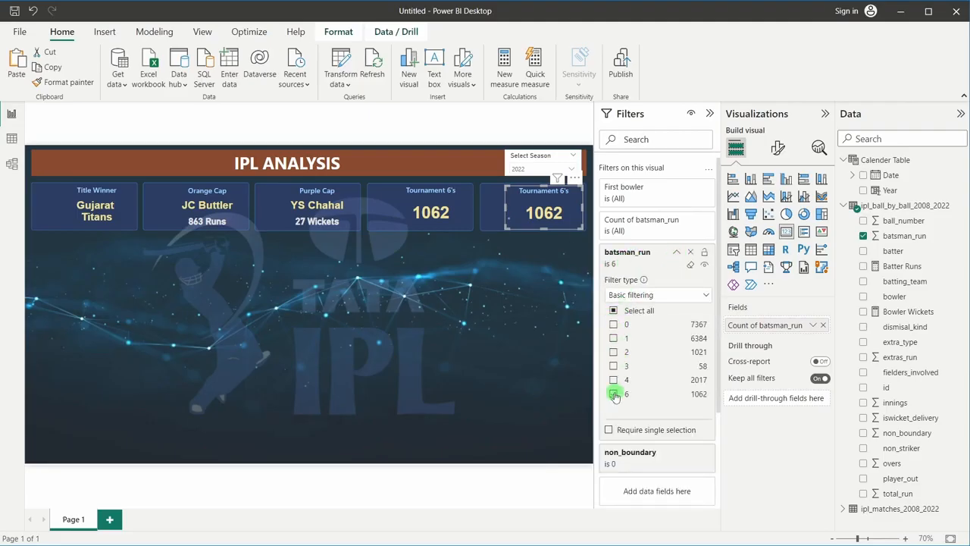
{"action": "left_click", "coordinate": [614, 394]}
{"action": "left_click", "coordinate": [613, 380]}
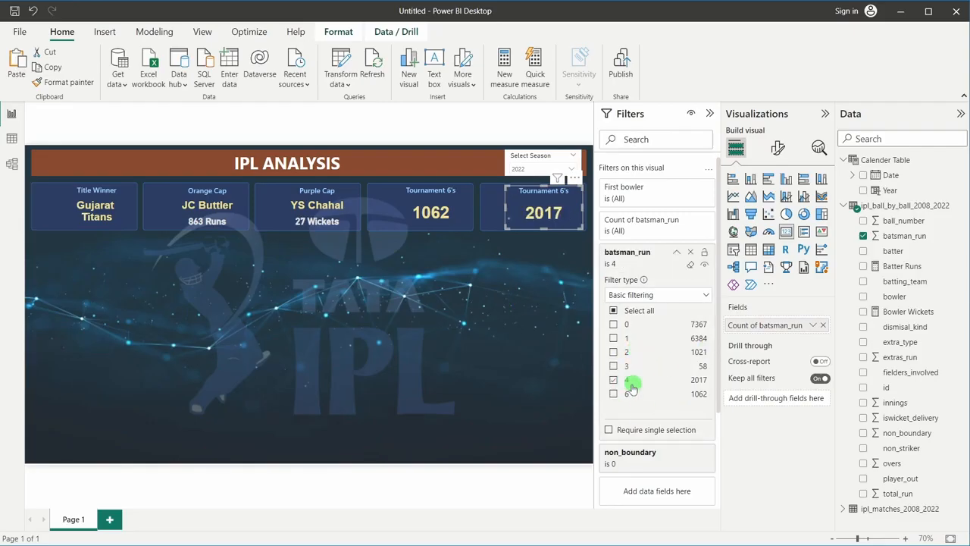
{"action": "left_click", "coordinate": [500, 294]}
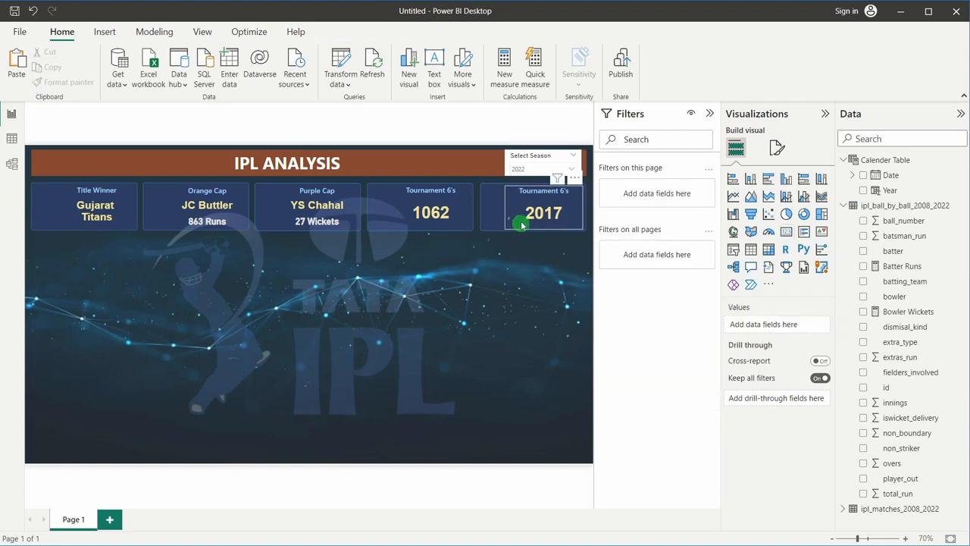
- Change the title text of the fifth KPI card to "Tournament 4's"
{"action": "left_click", "coordinate": [538, 201]}
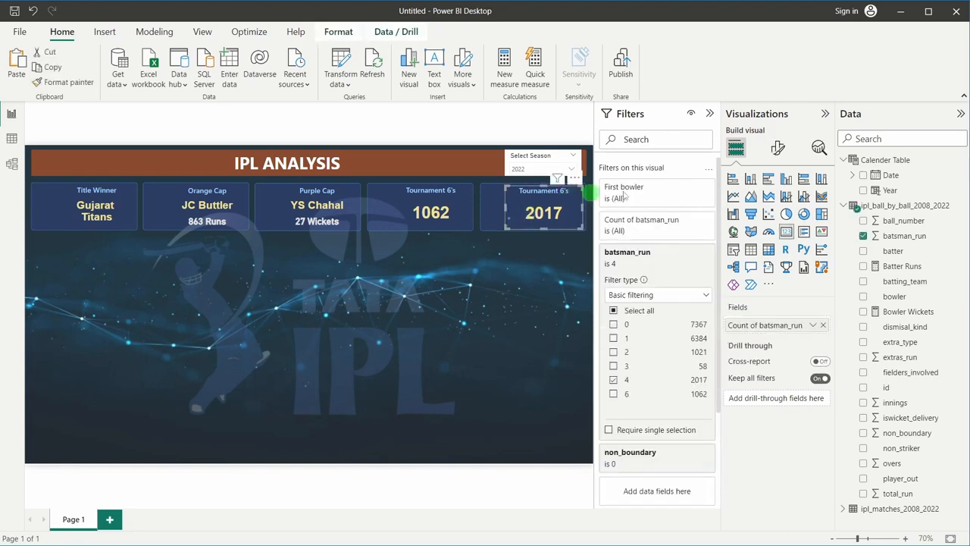
{"action": "left_click", "coordinate": [779, 151]}
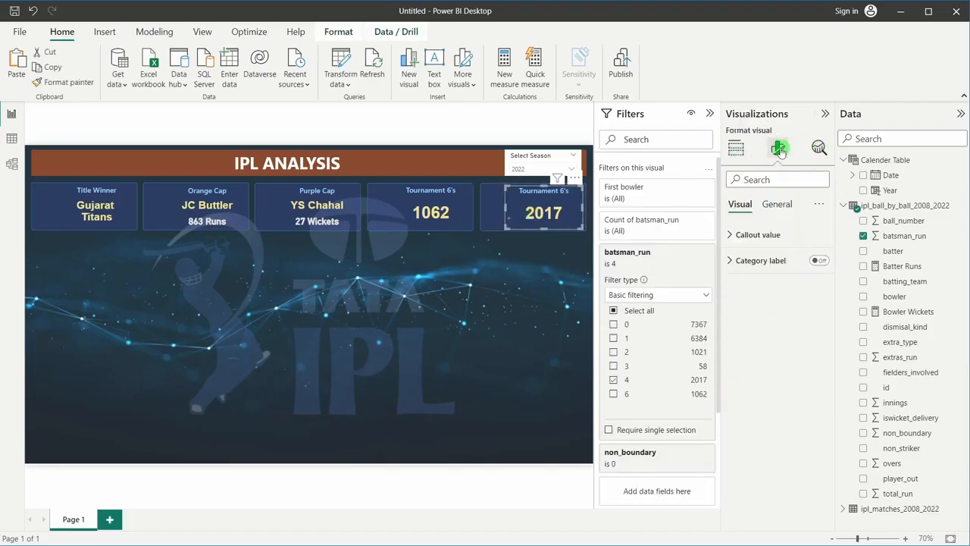
{"action": "left_click", "coordinate": [777, 204]}
{"action": "left_click", "coordinate": [763, 259]}
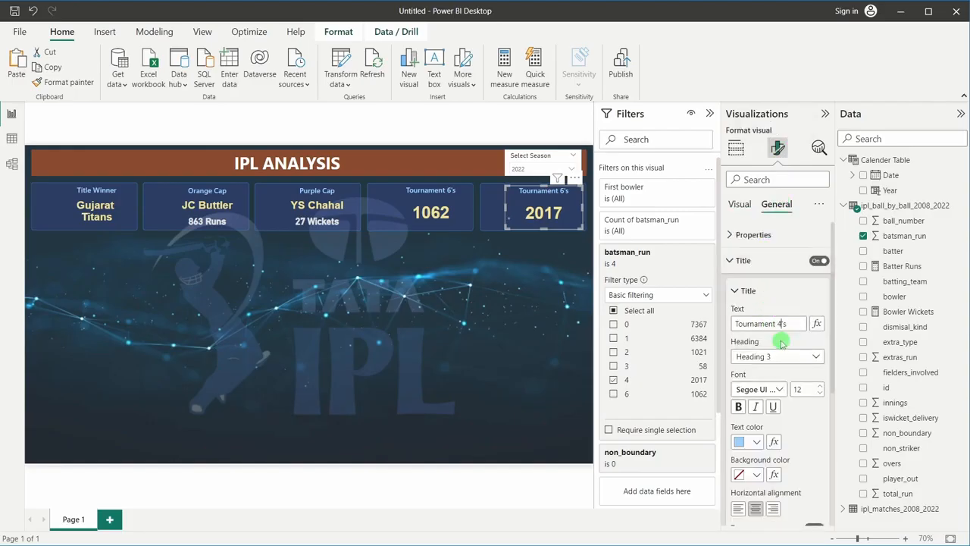
{"action": "left_click", "coordinate": [459, 345]}
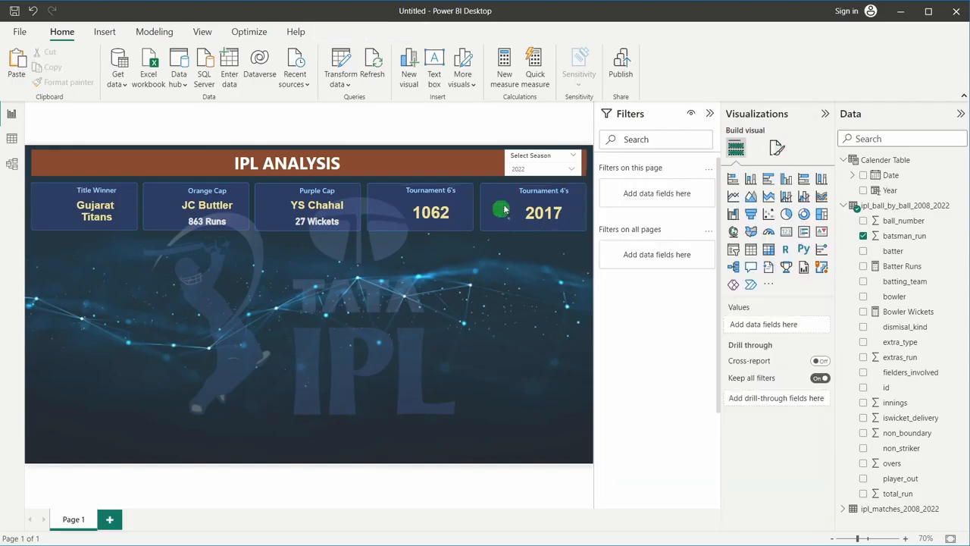
- Switch the season slicer to 2021 to check all five KPI cards for that season
{"action": "left_click", "coordinate": [572, 169]}
{"action": "left_click", "coordinate": [521, 248]}
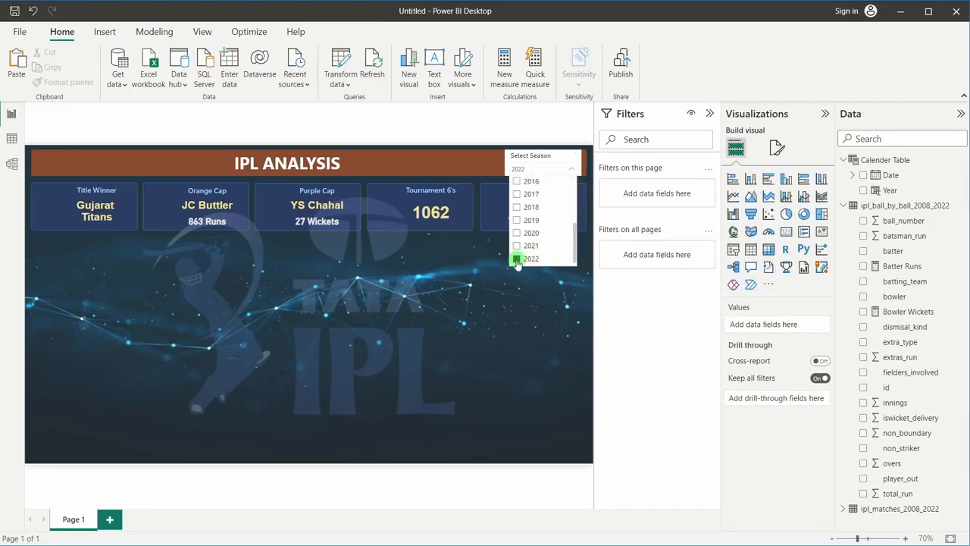
{"action": "left_click", "coordinate": [402, 262]}
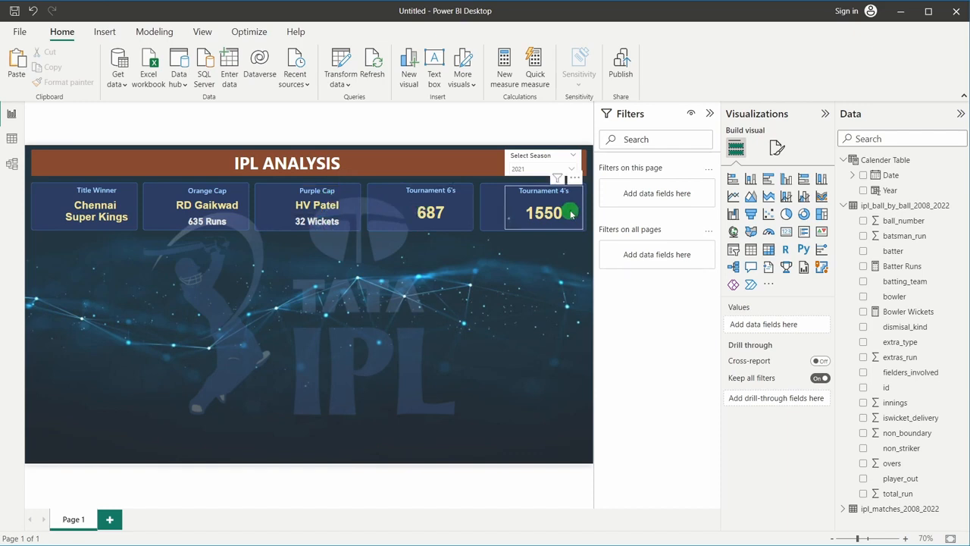
- Clear the 2021 selection in the season slicer to view the KPI cards across all seasons
{"action": "left_click", "coordinate": [534, 168]}
{"action": "left_click", "coordinate": [518, 245]}
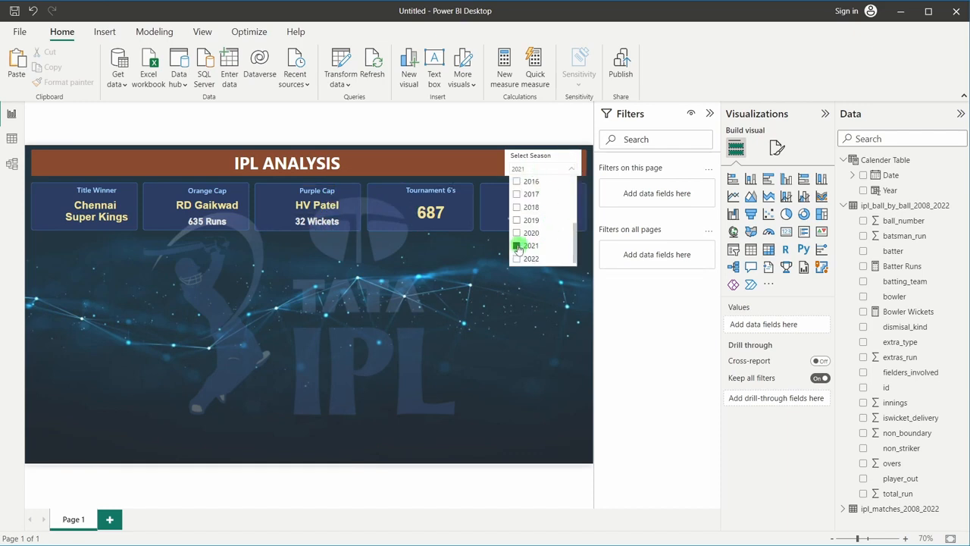
{"action": "left_click", "coordinate": [465, 287]}
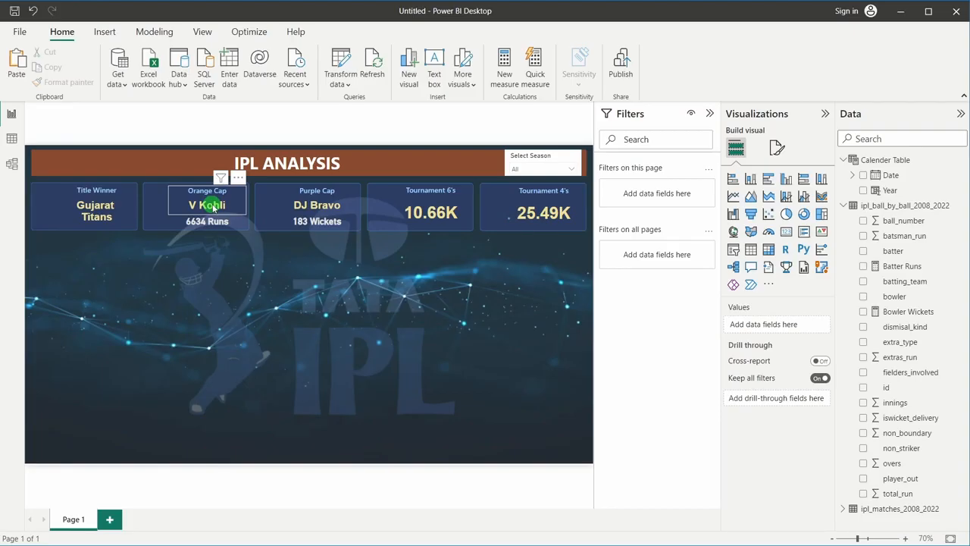
{"action": "left_click", "coordinate": [197, 265]}
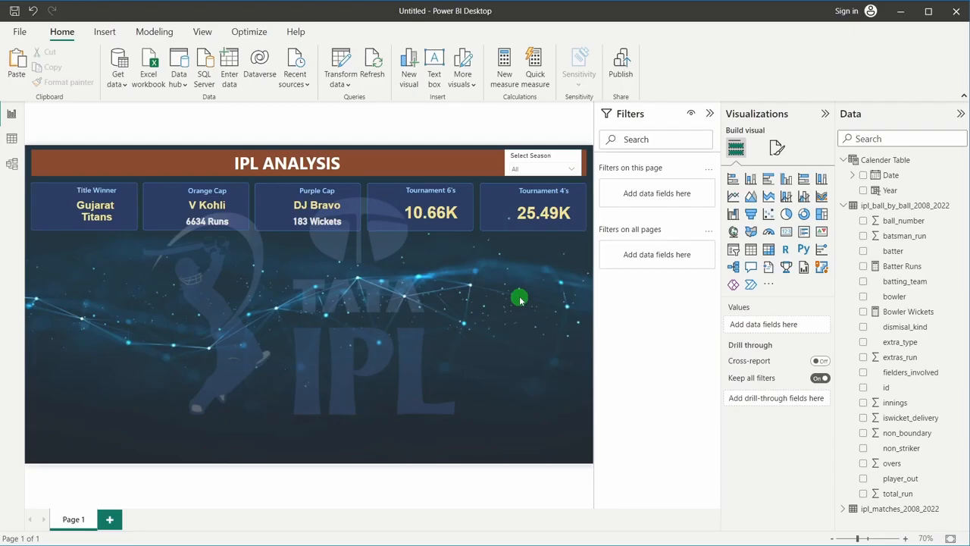
- Set the season slicer back to 2022
{"action": "left_click", "coordinate": [547, 168]}
{"action": "scroll", "coordinate": [527, 253], "scroll_direction": "down", "scroll_amount": 3}
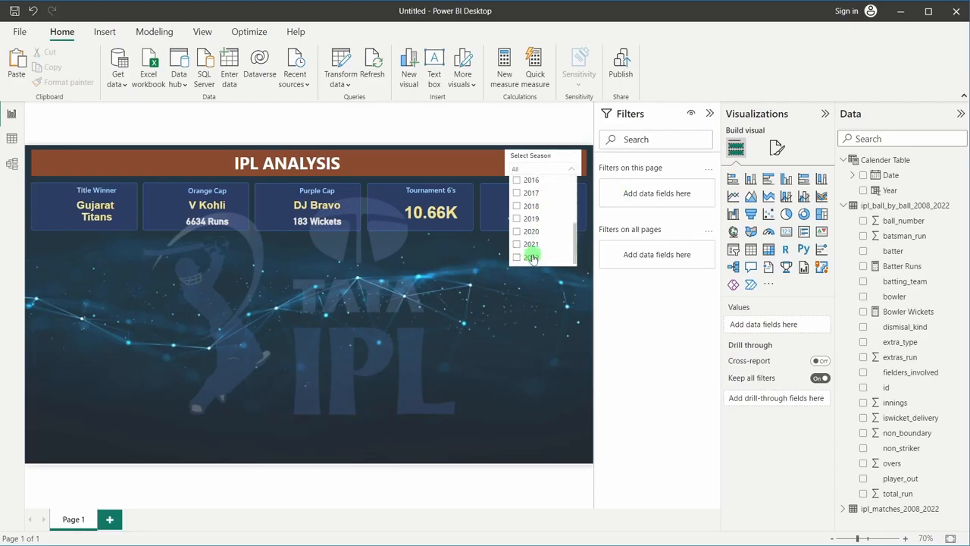
{"action": "left_click", "coordinate": [458, 306]}
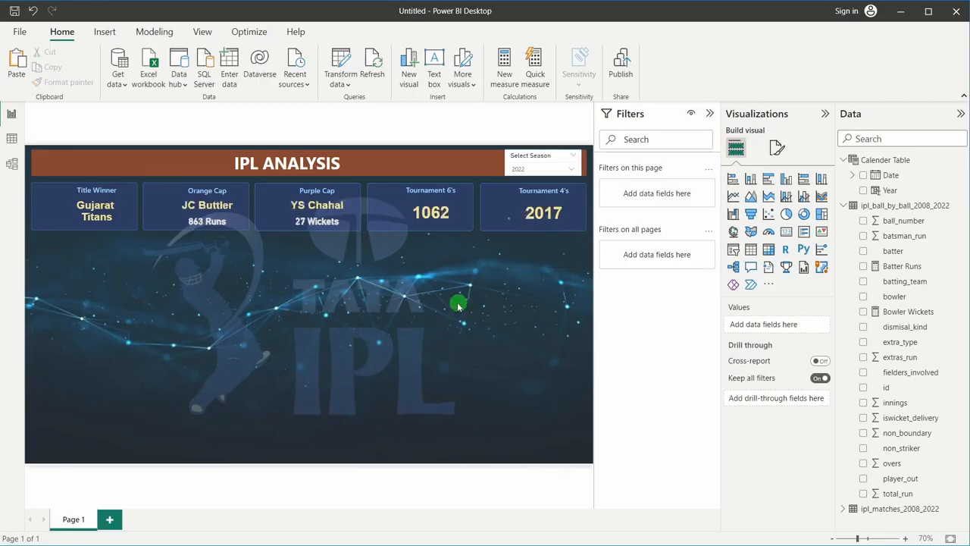